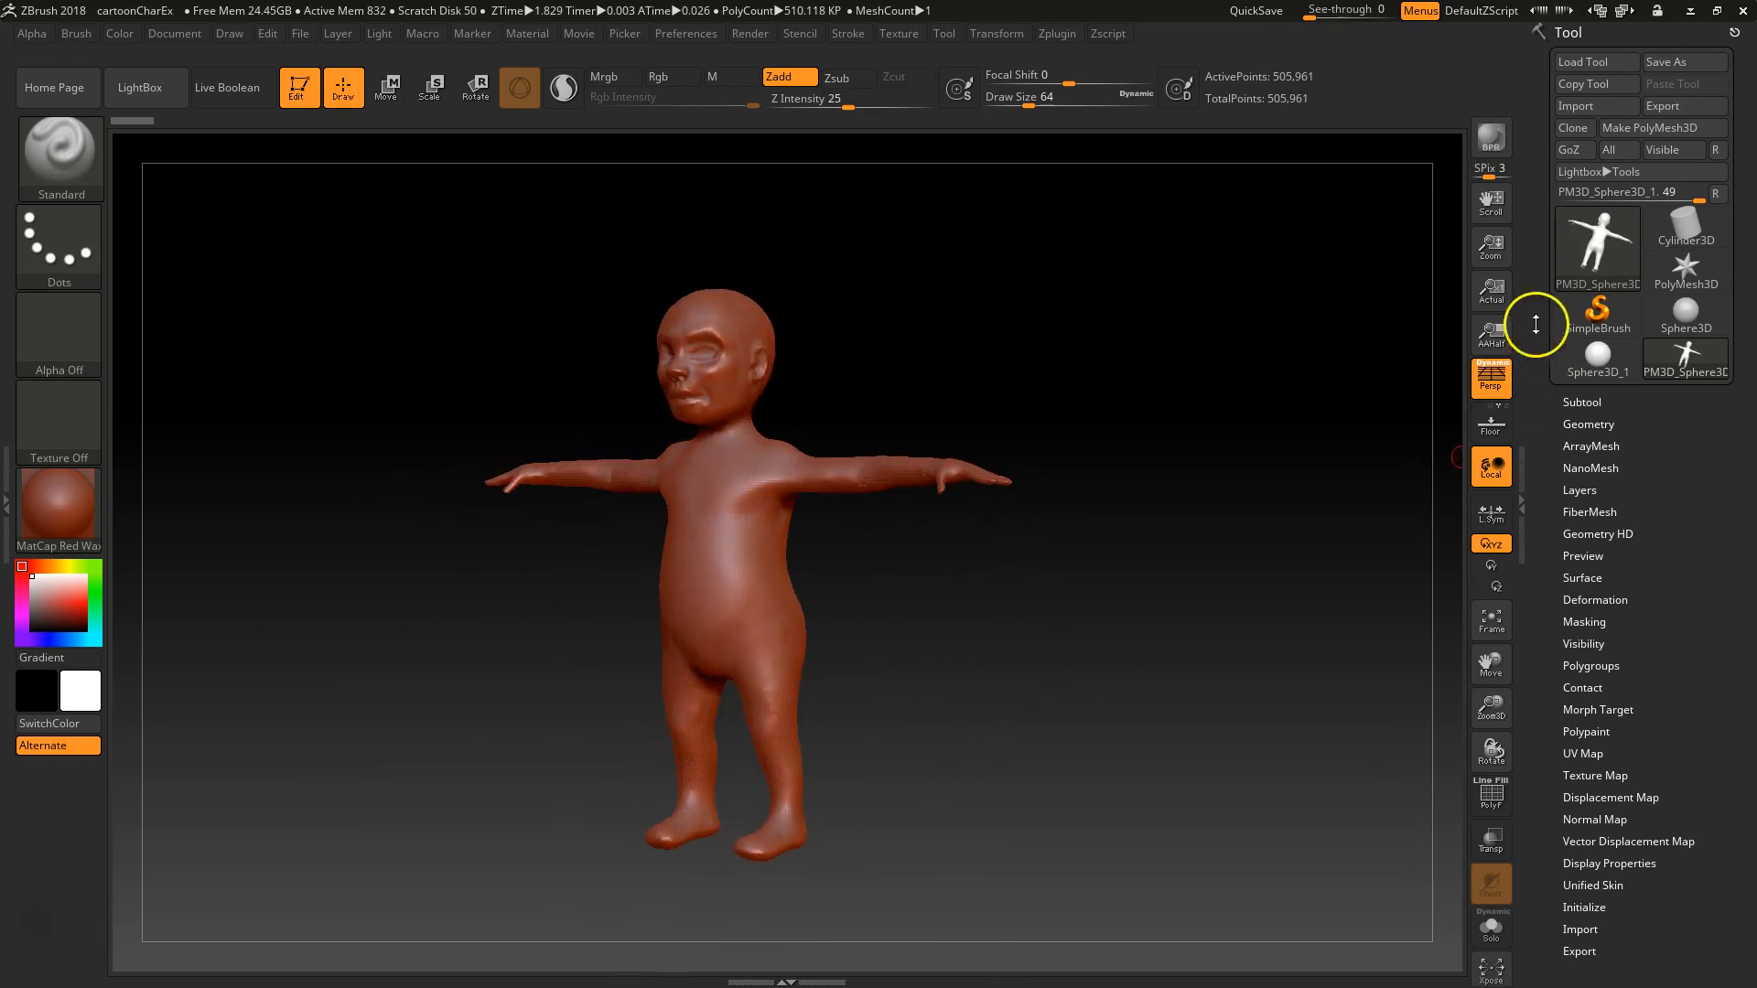
Export the character mesh to the Desktop in Maya *.ma format as zbrushToMaya.ma.
left_click(1672, 104)
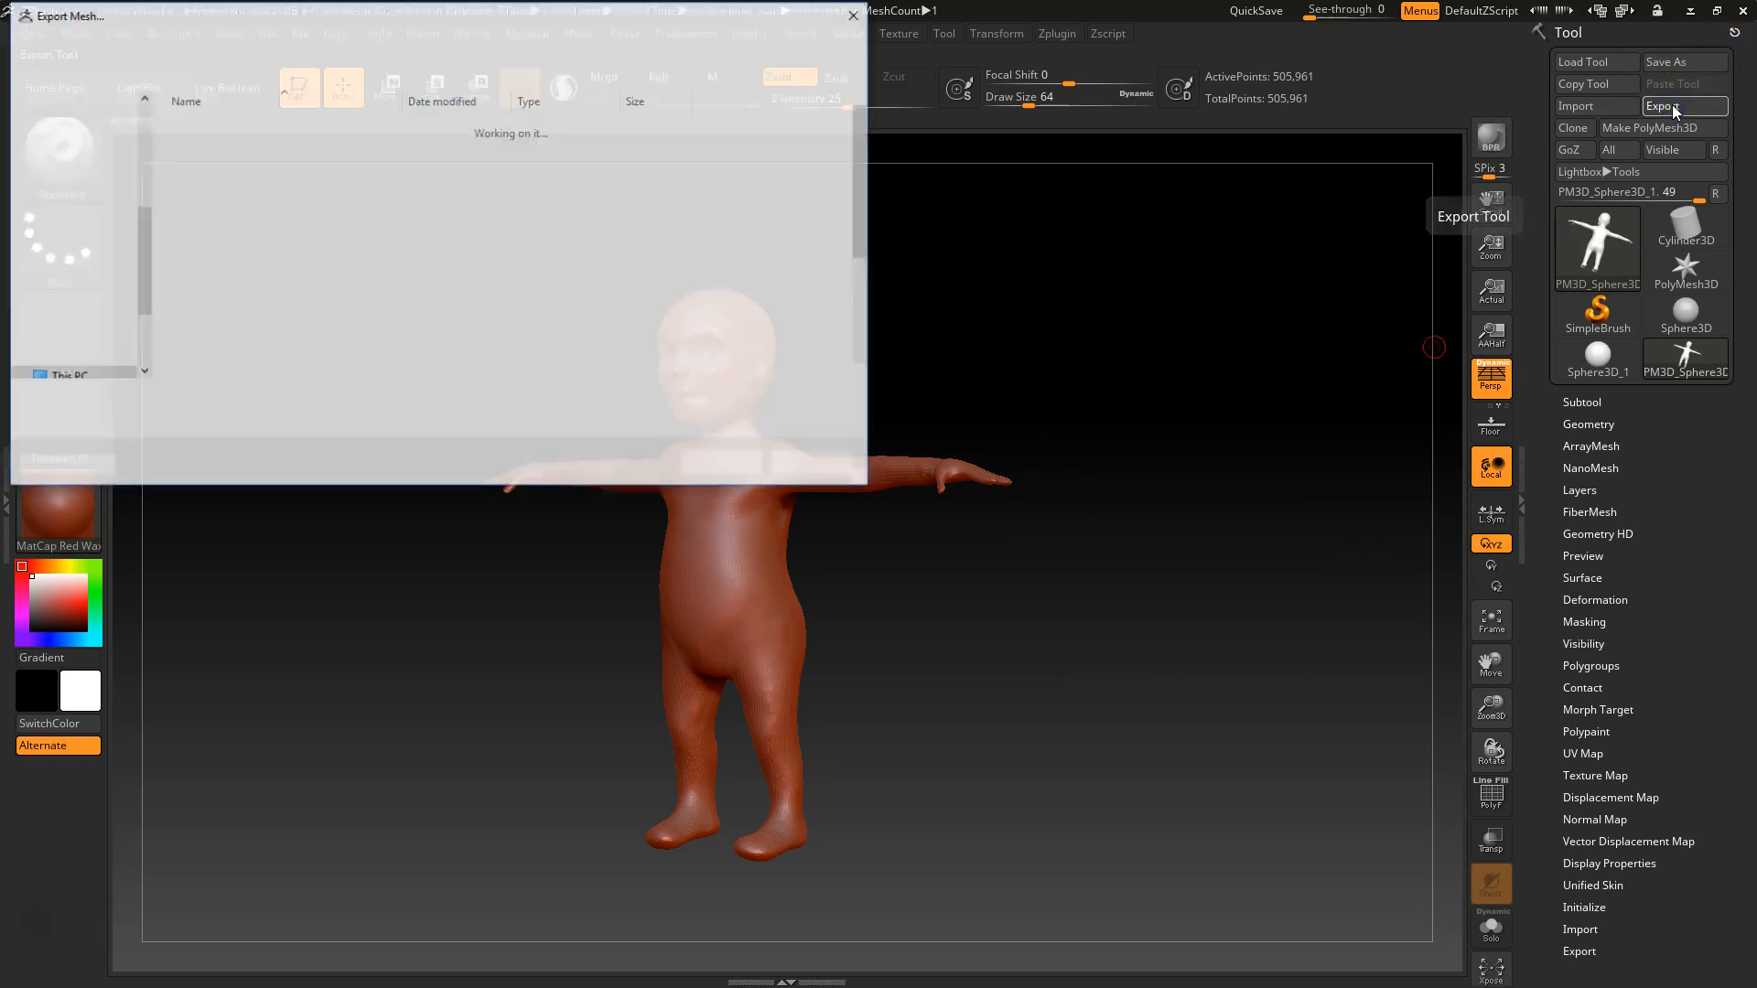
left_click(200, 423)
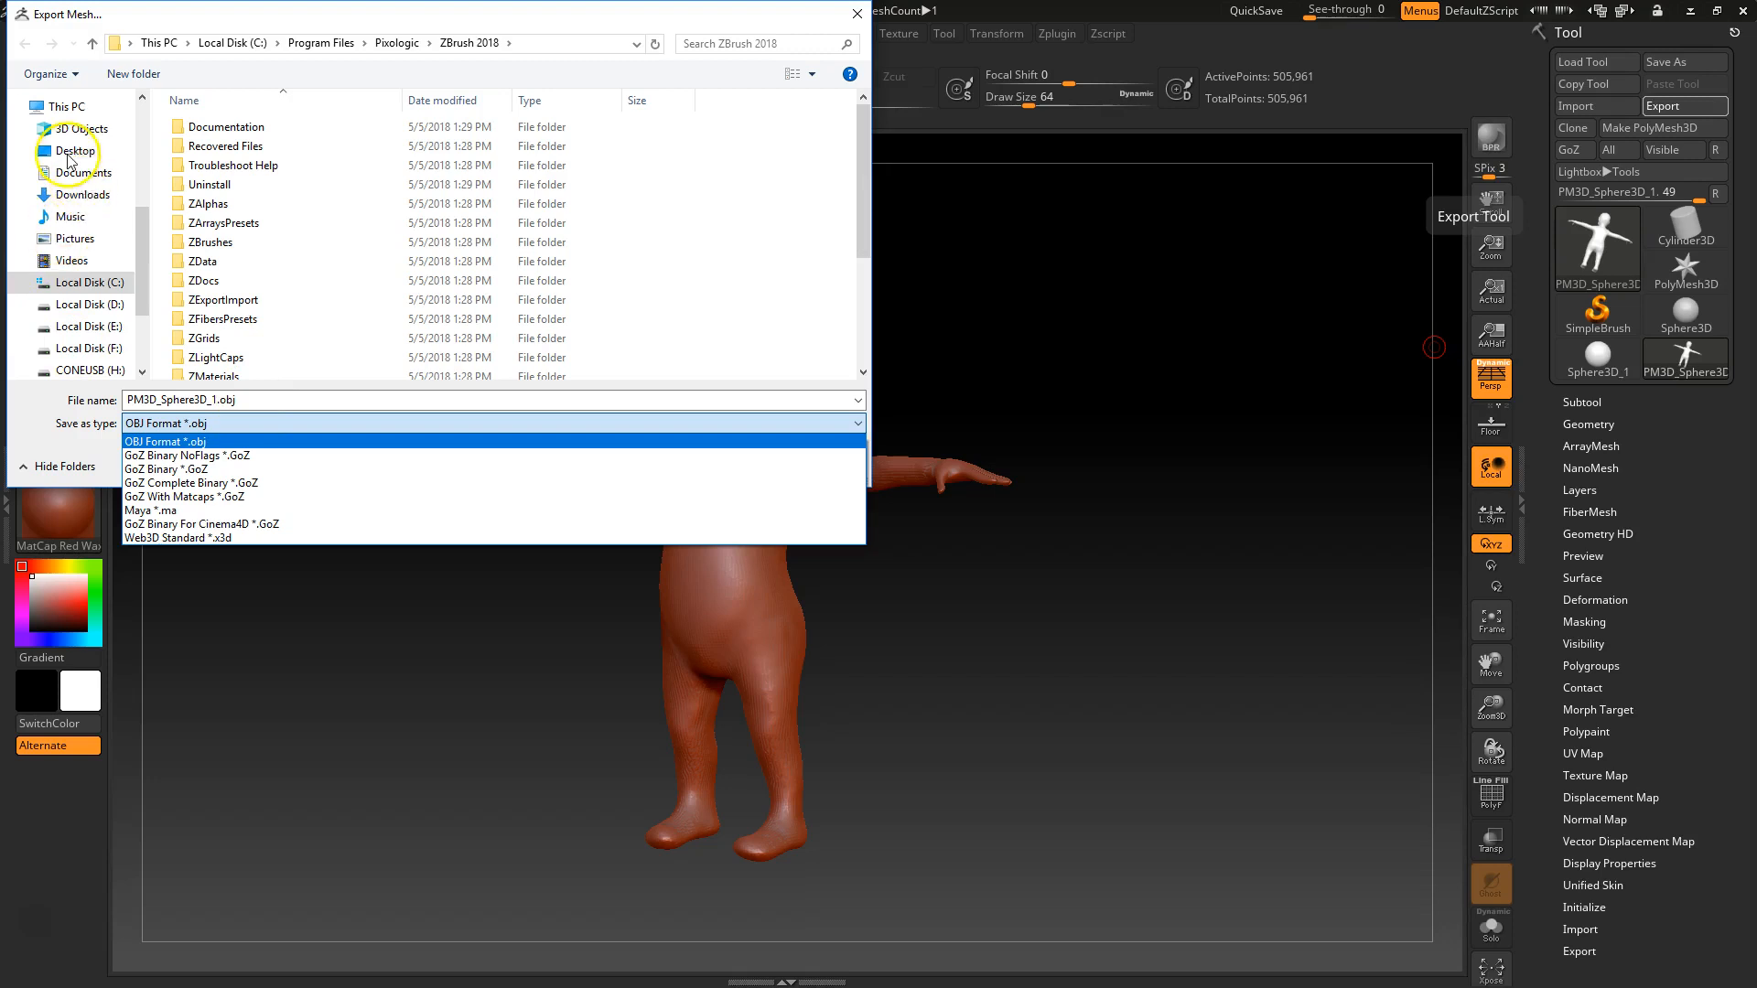
left_click(156, 511)
double_click(249, 405)
left_click(274, 406)
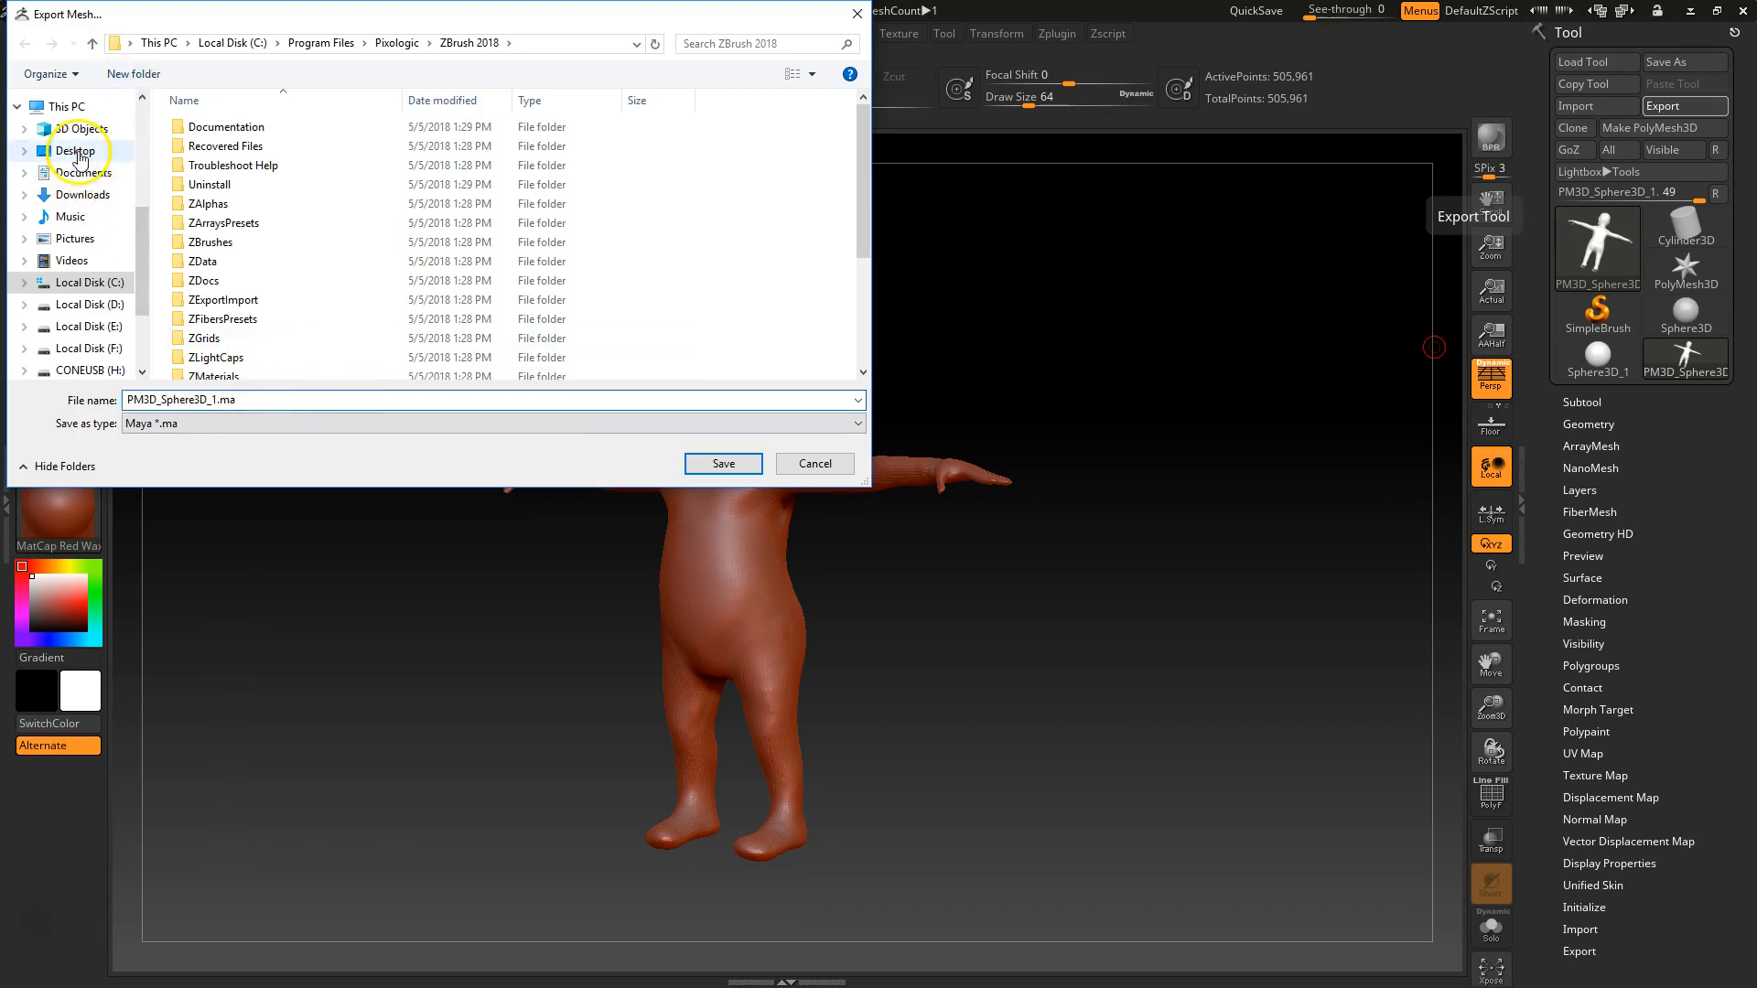
left_click(75, 150)
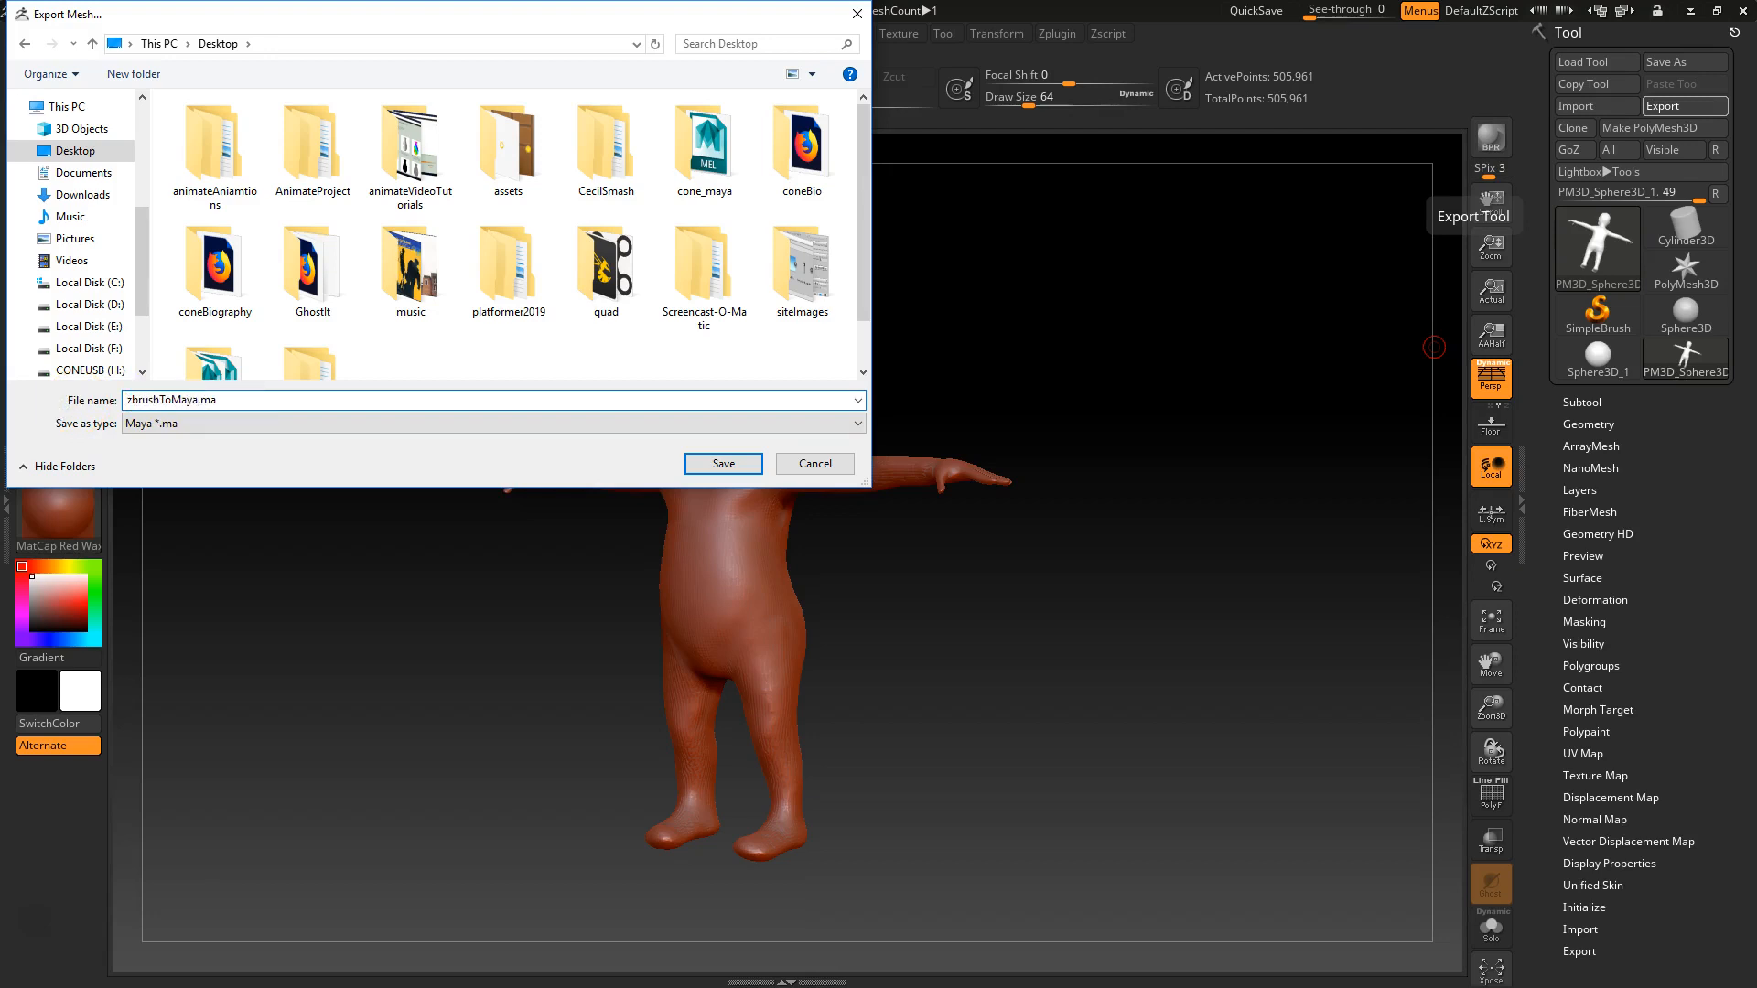
key("Return")
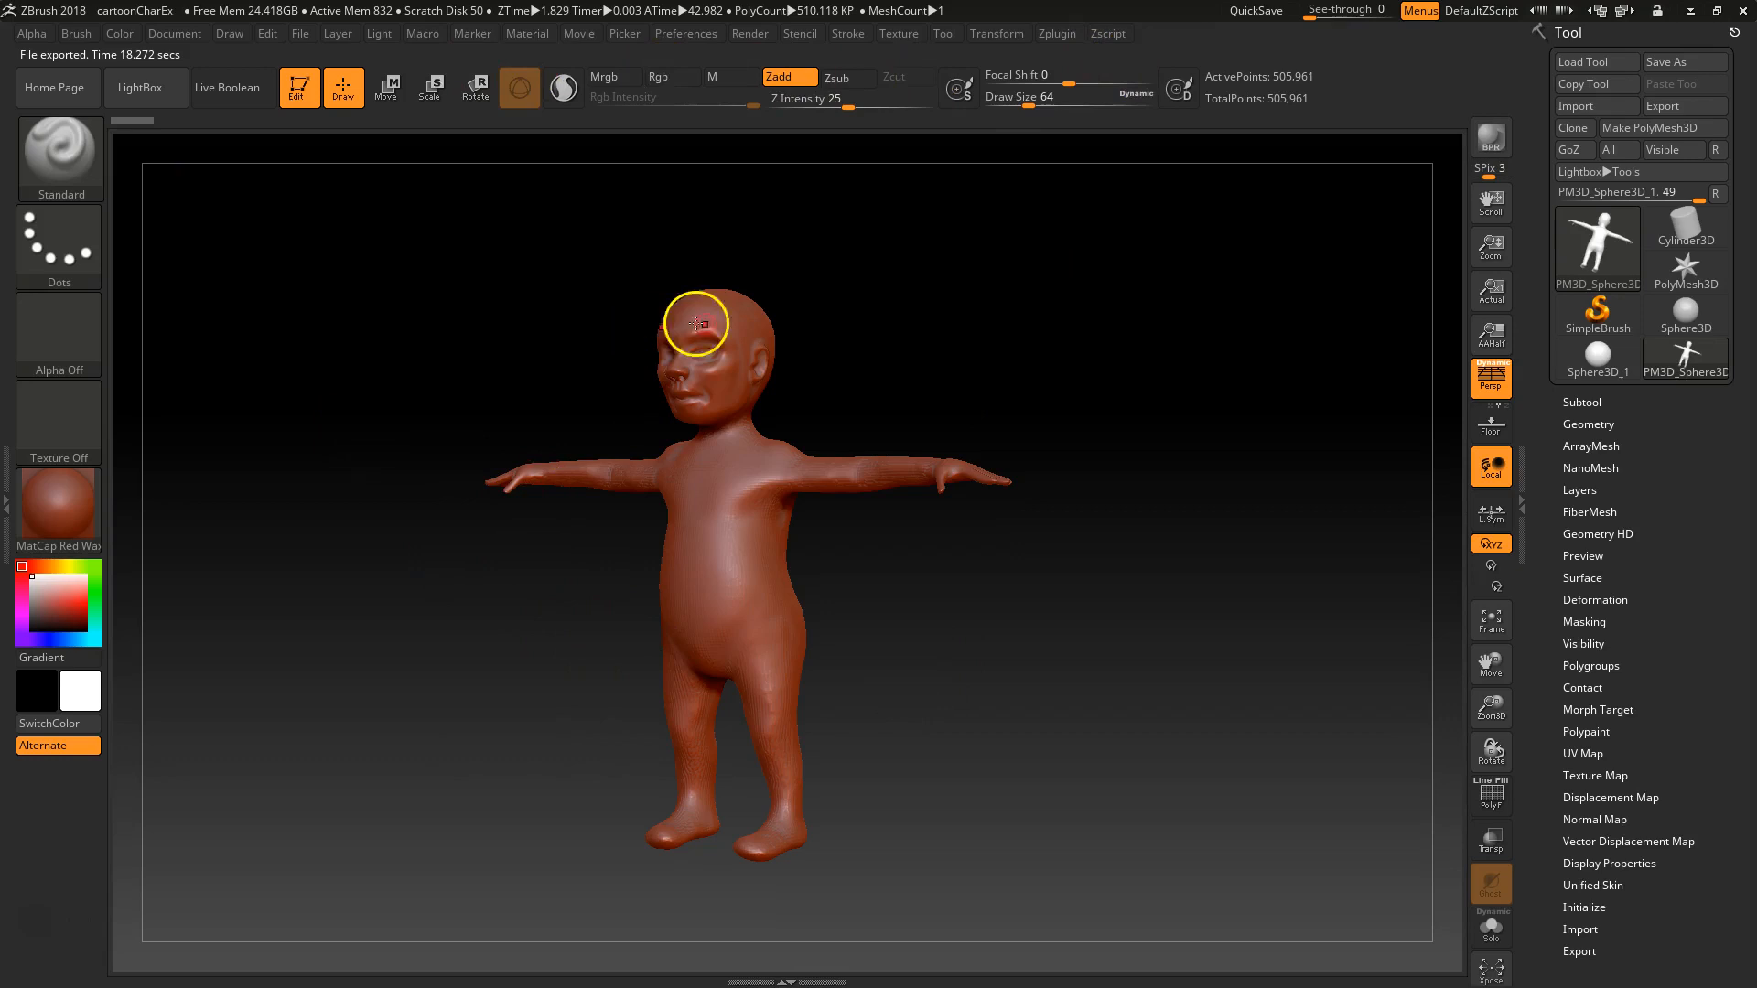
Switch to Maya and open the scene zbrushToMaya.ma from the Desktop.
left_click(1692, 11)
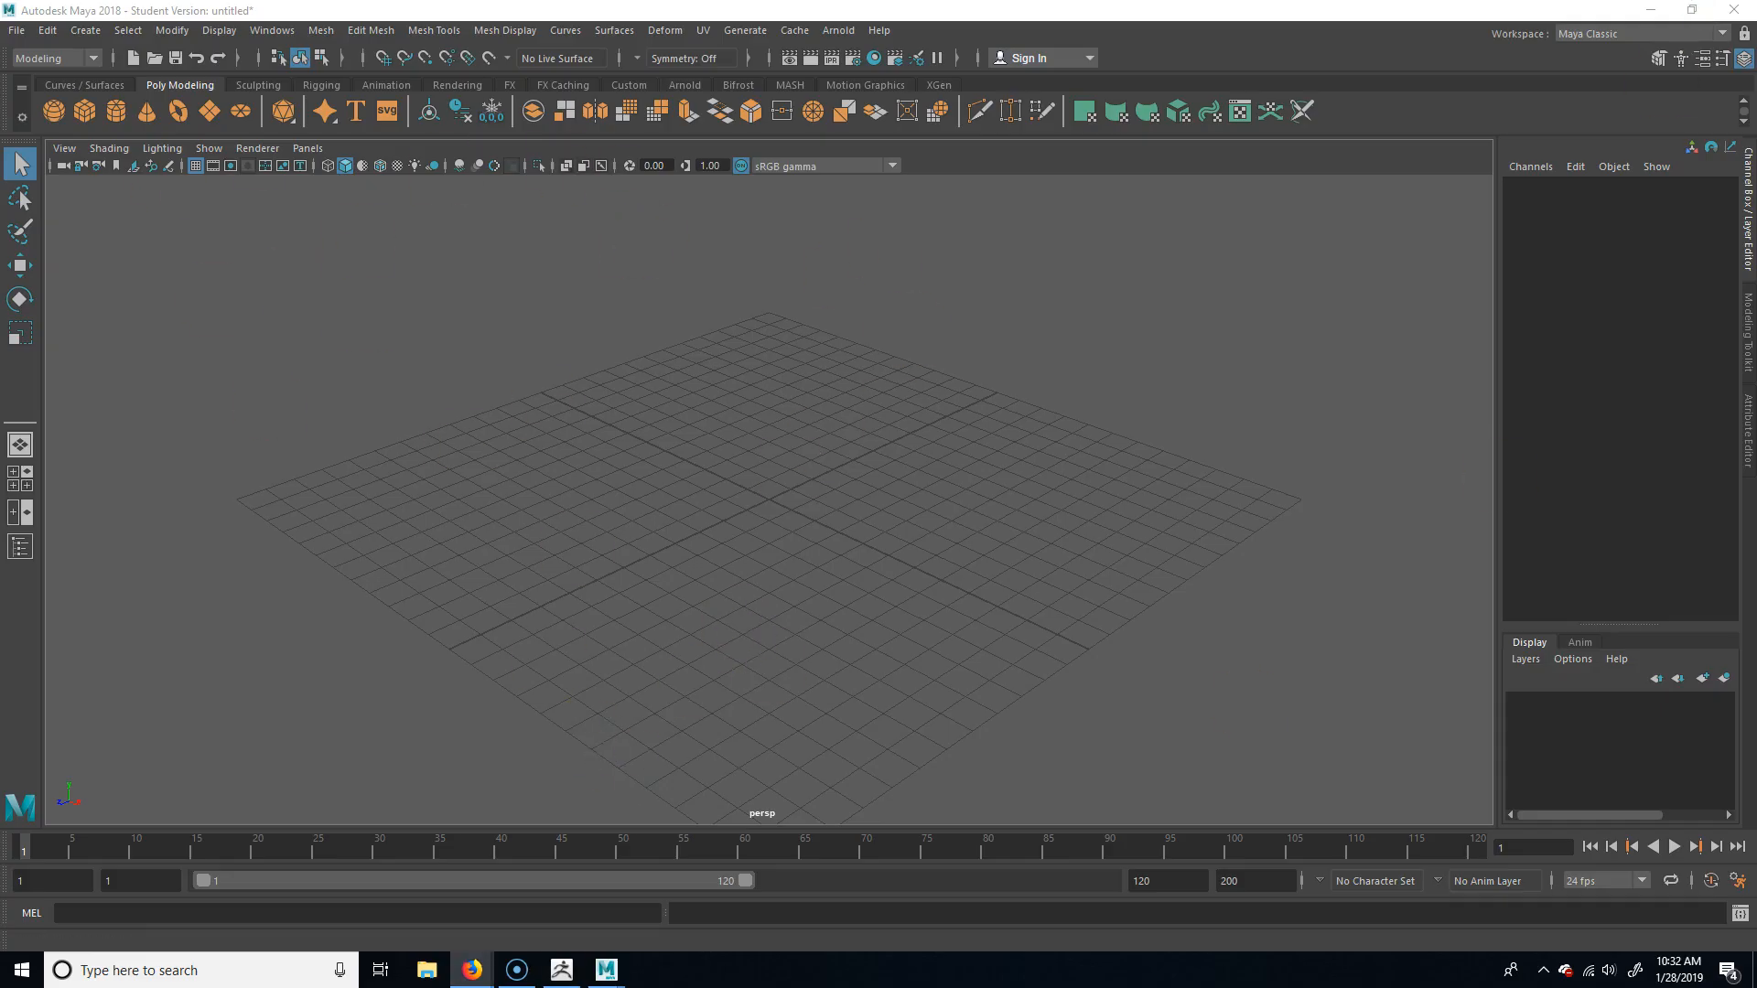
left_click(184, 11)
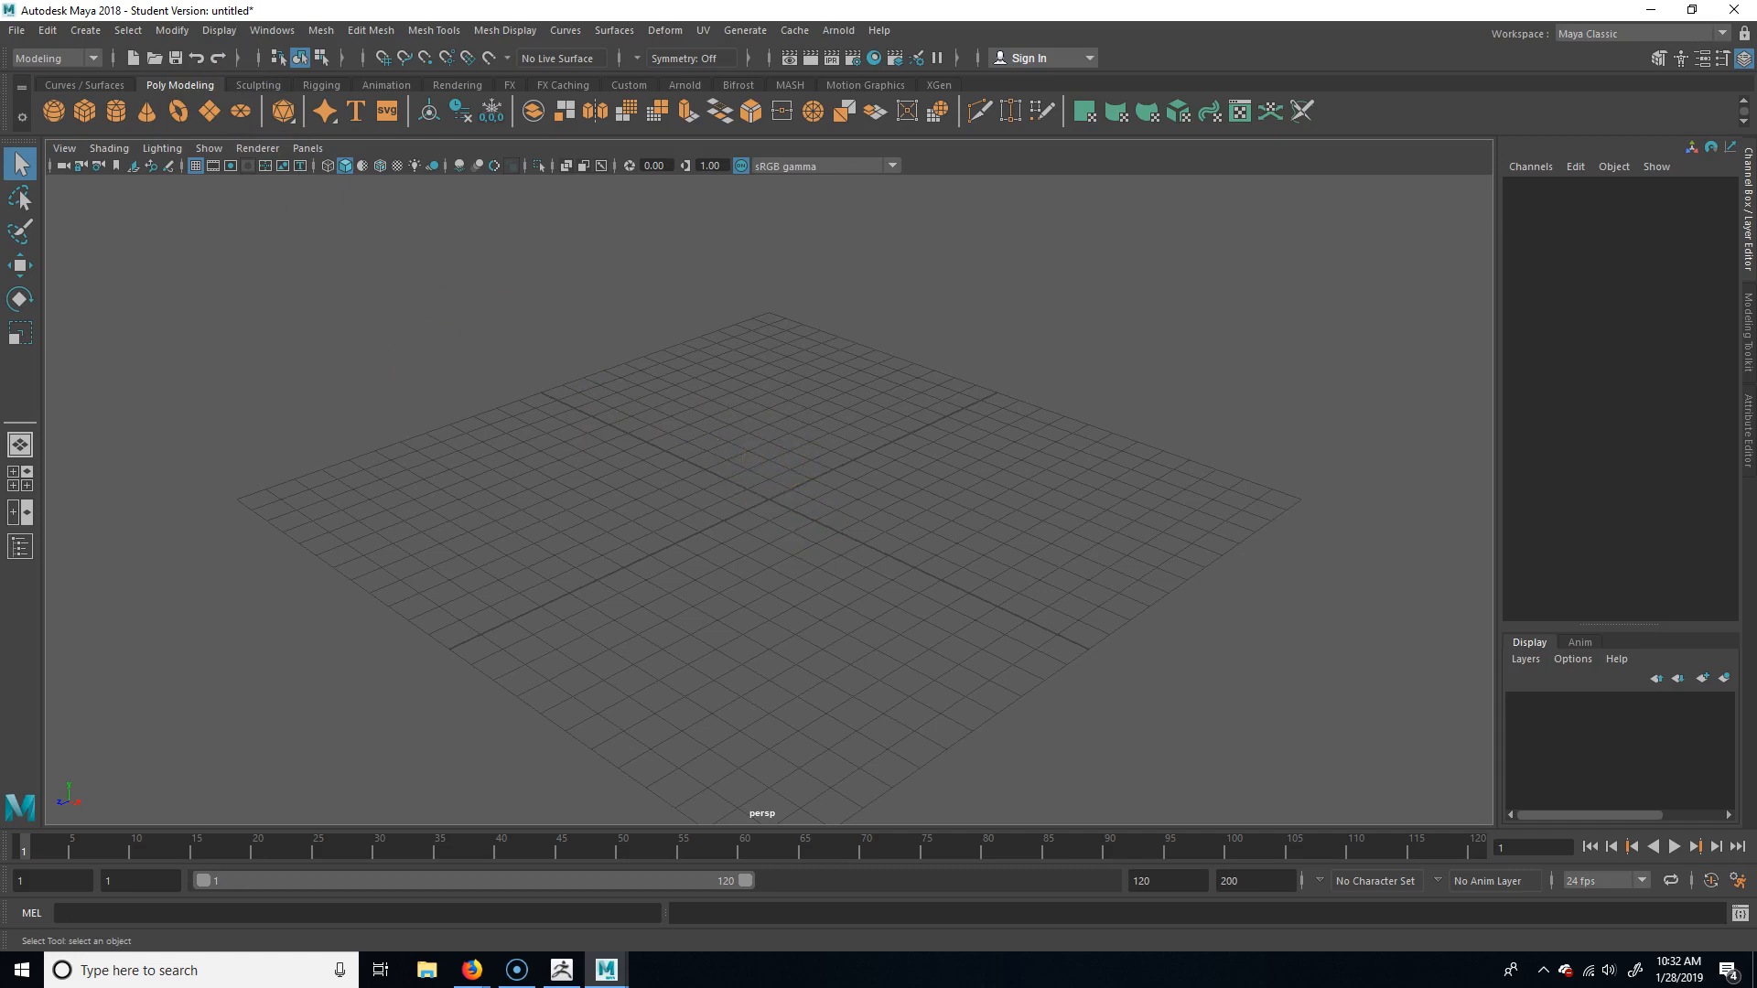
left_click(17, 30)
left_click(54, 64)
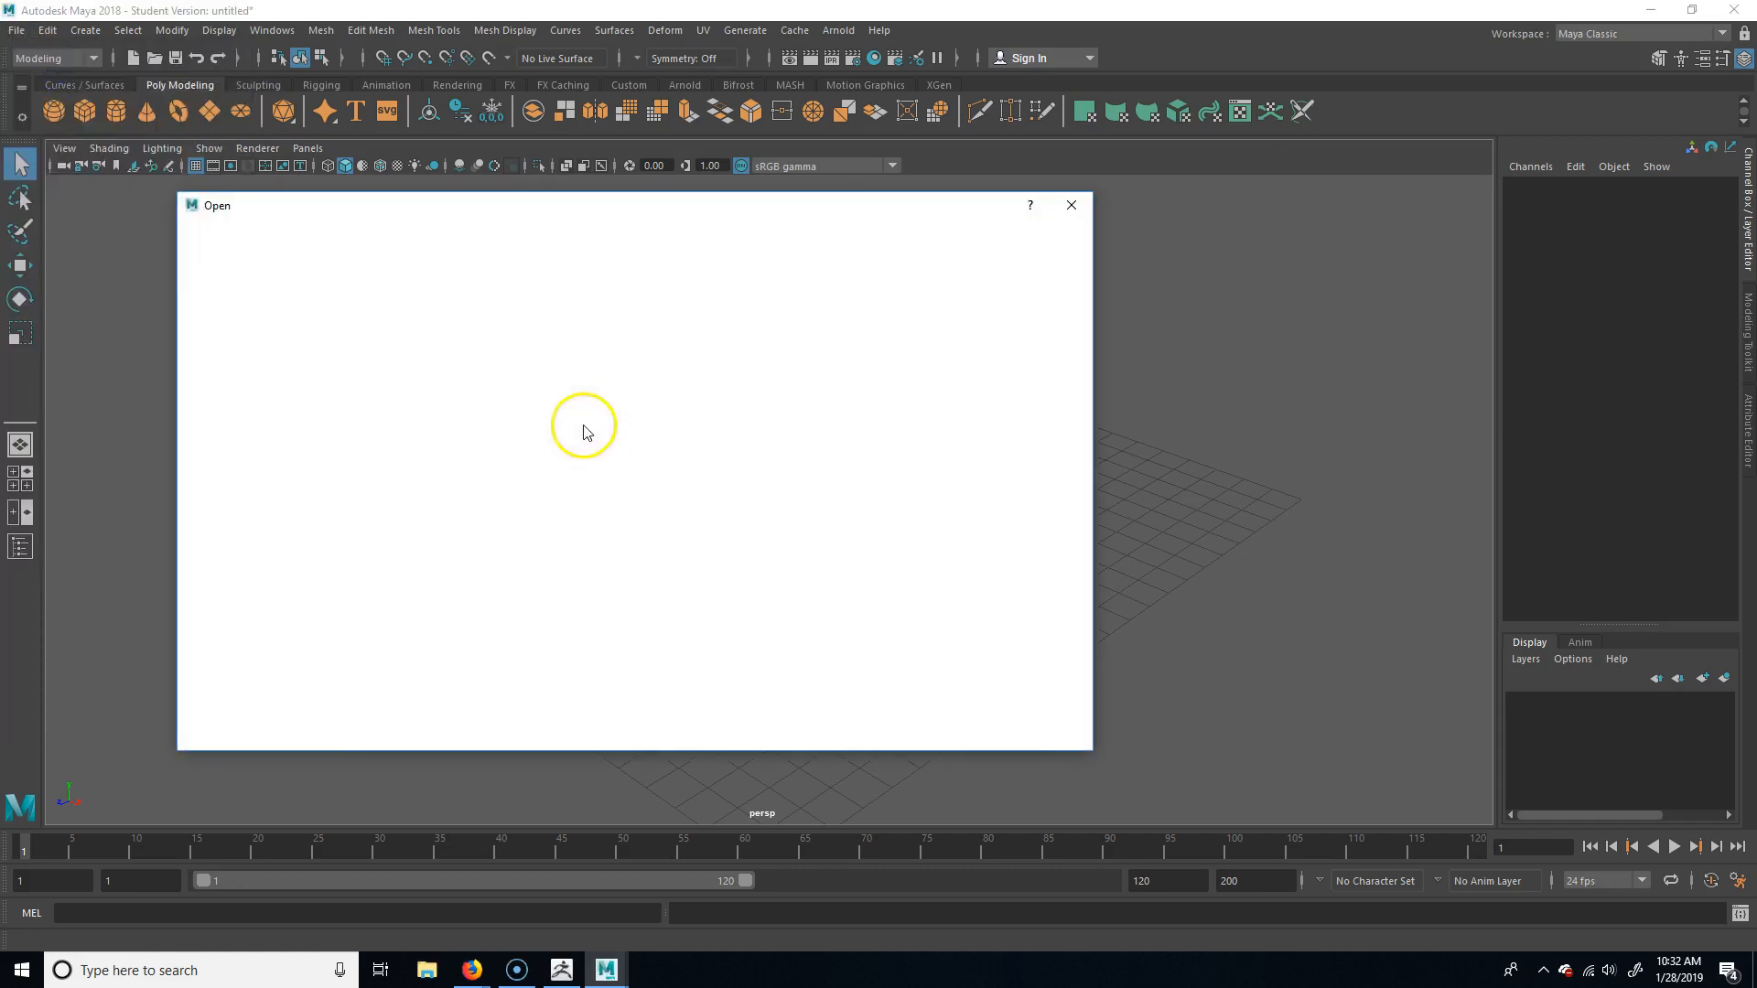
left_click(223, 294)
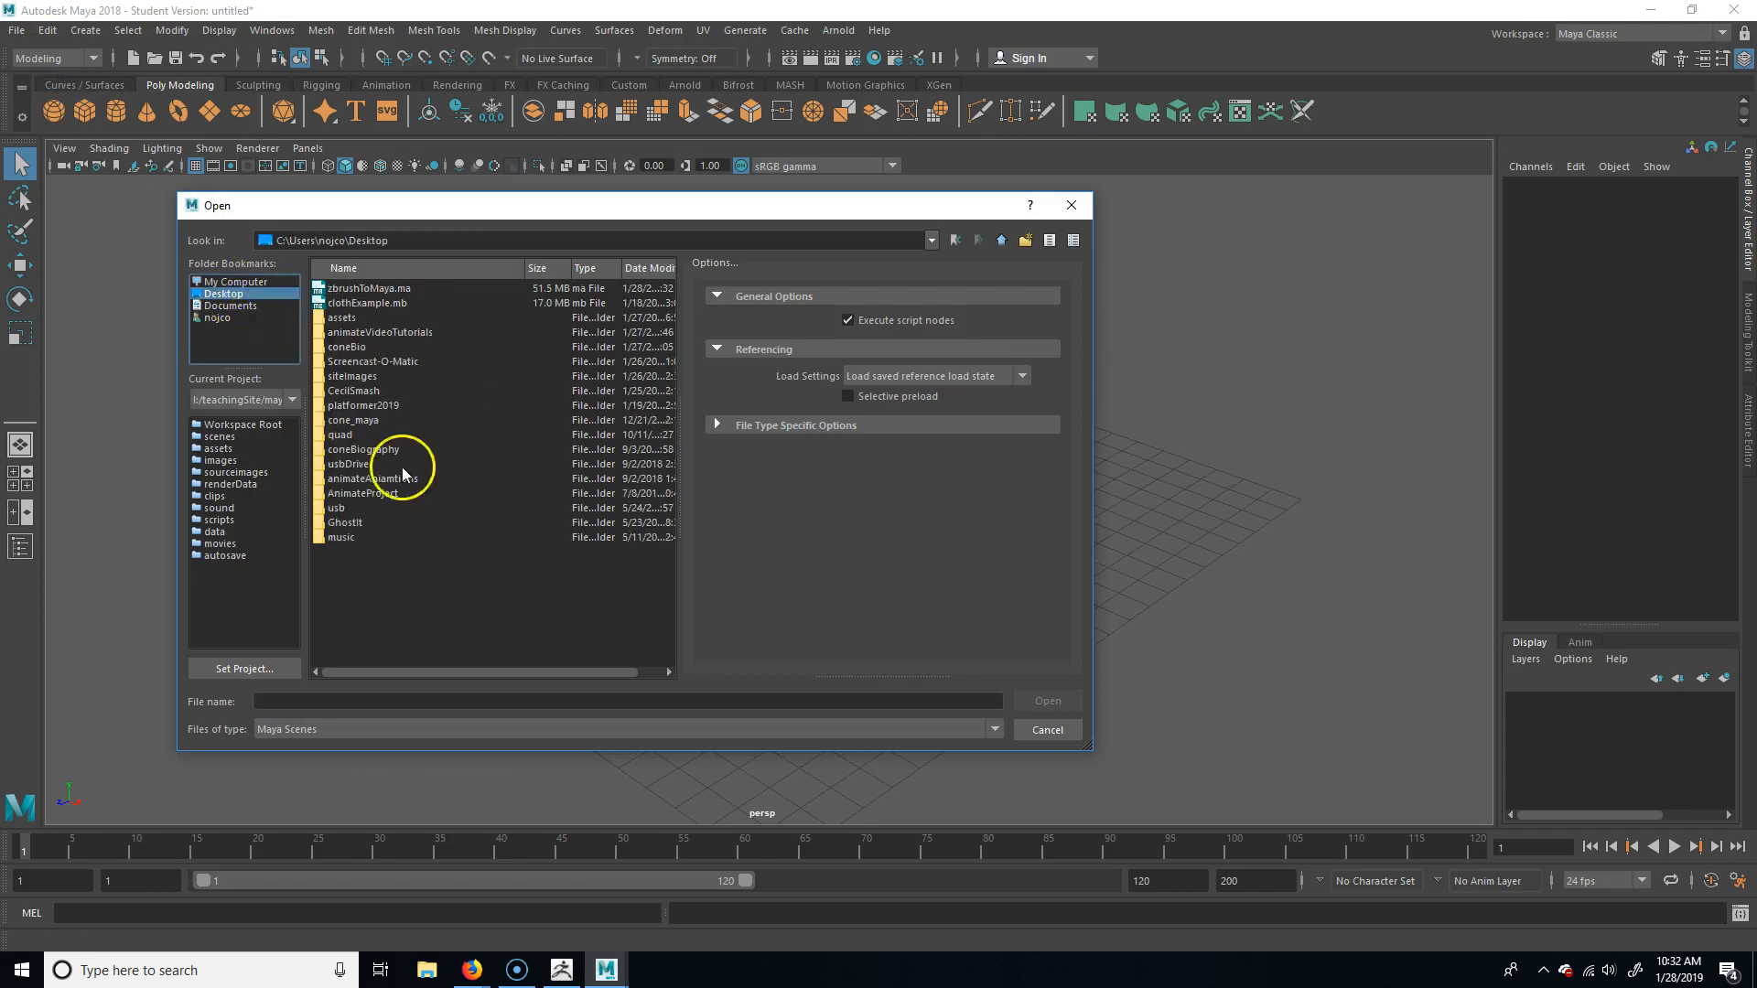
left_click(370, 288)
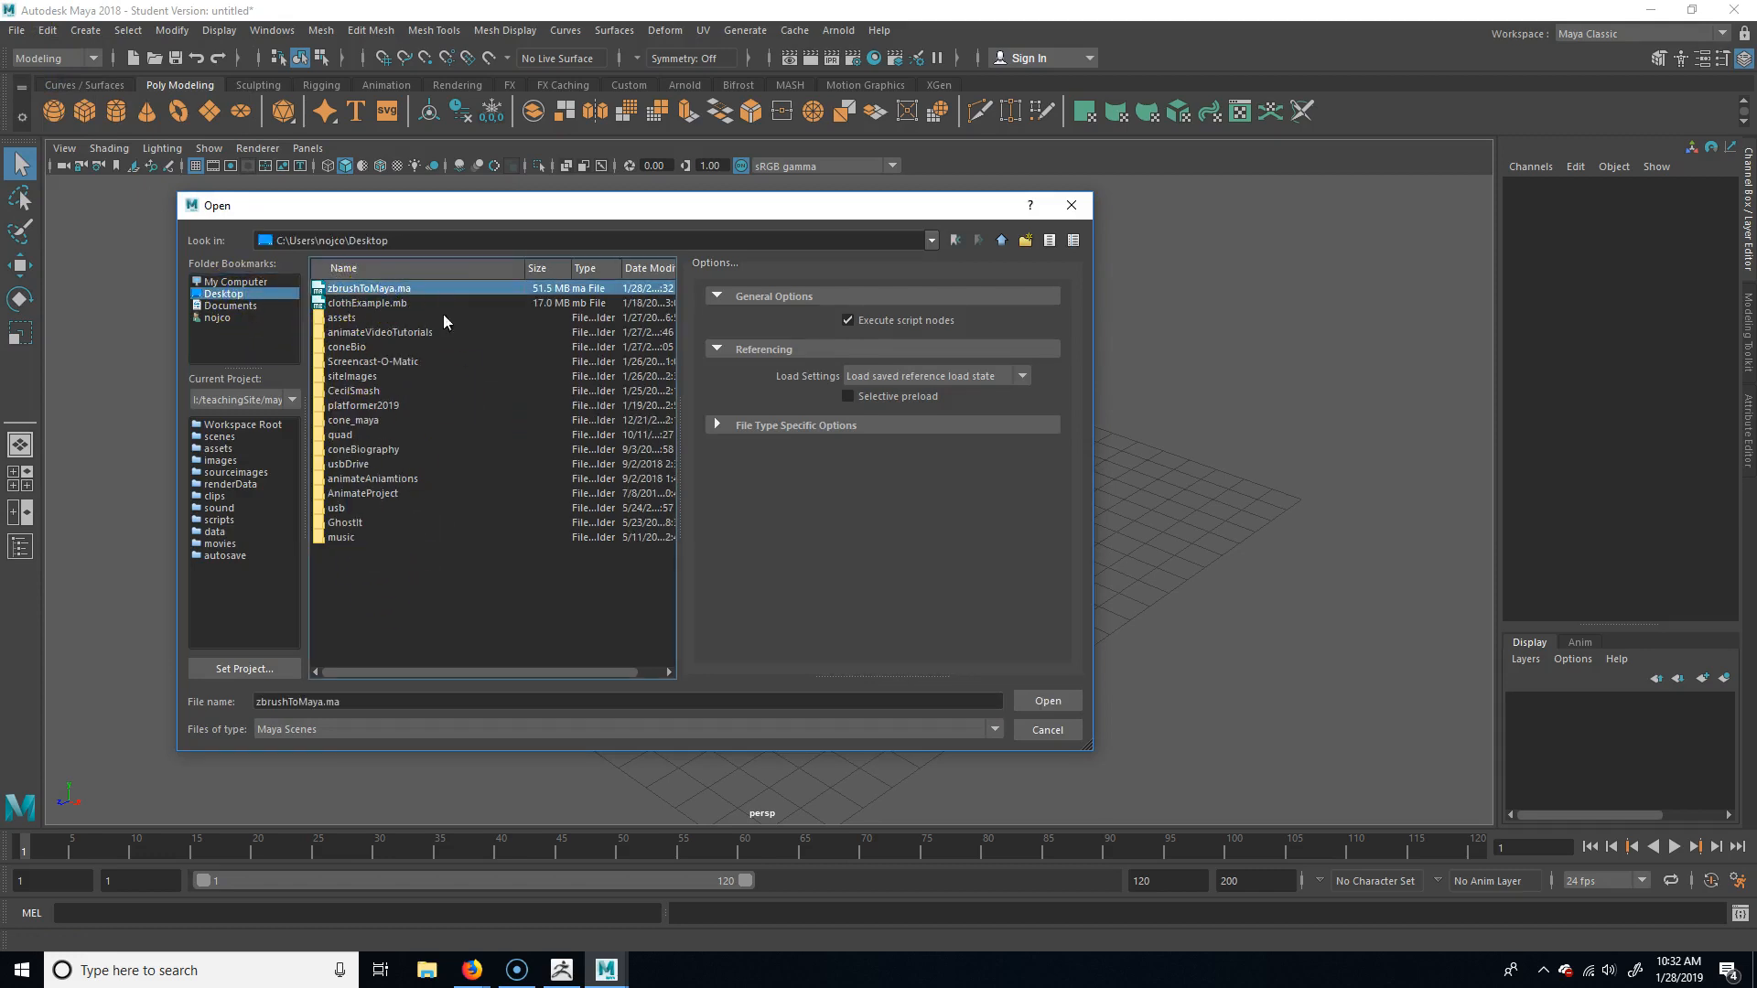
left_click(1047, 701)
left_click(877, 488)
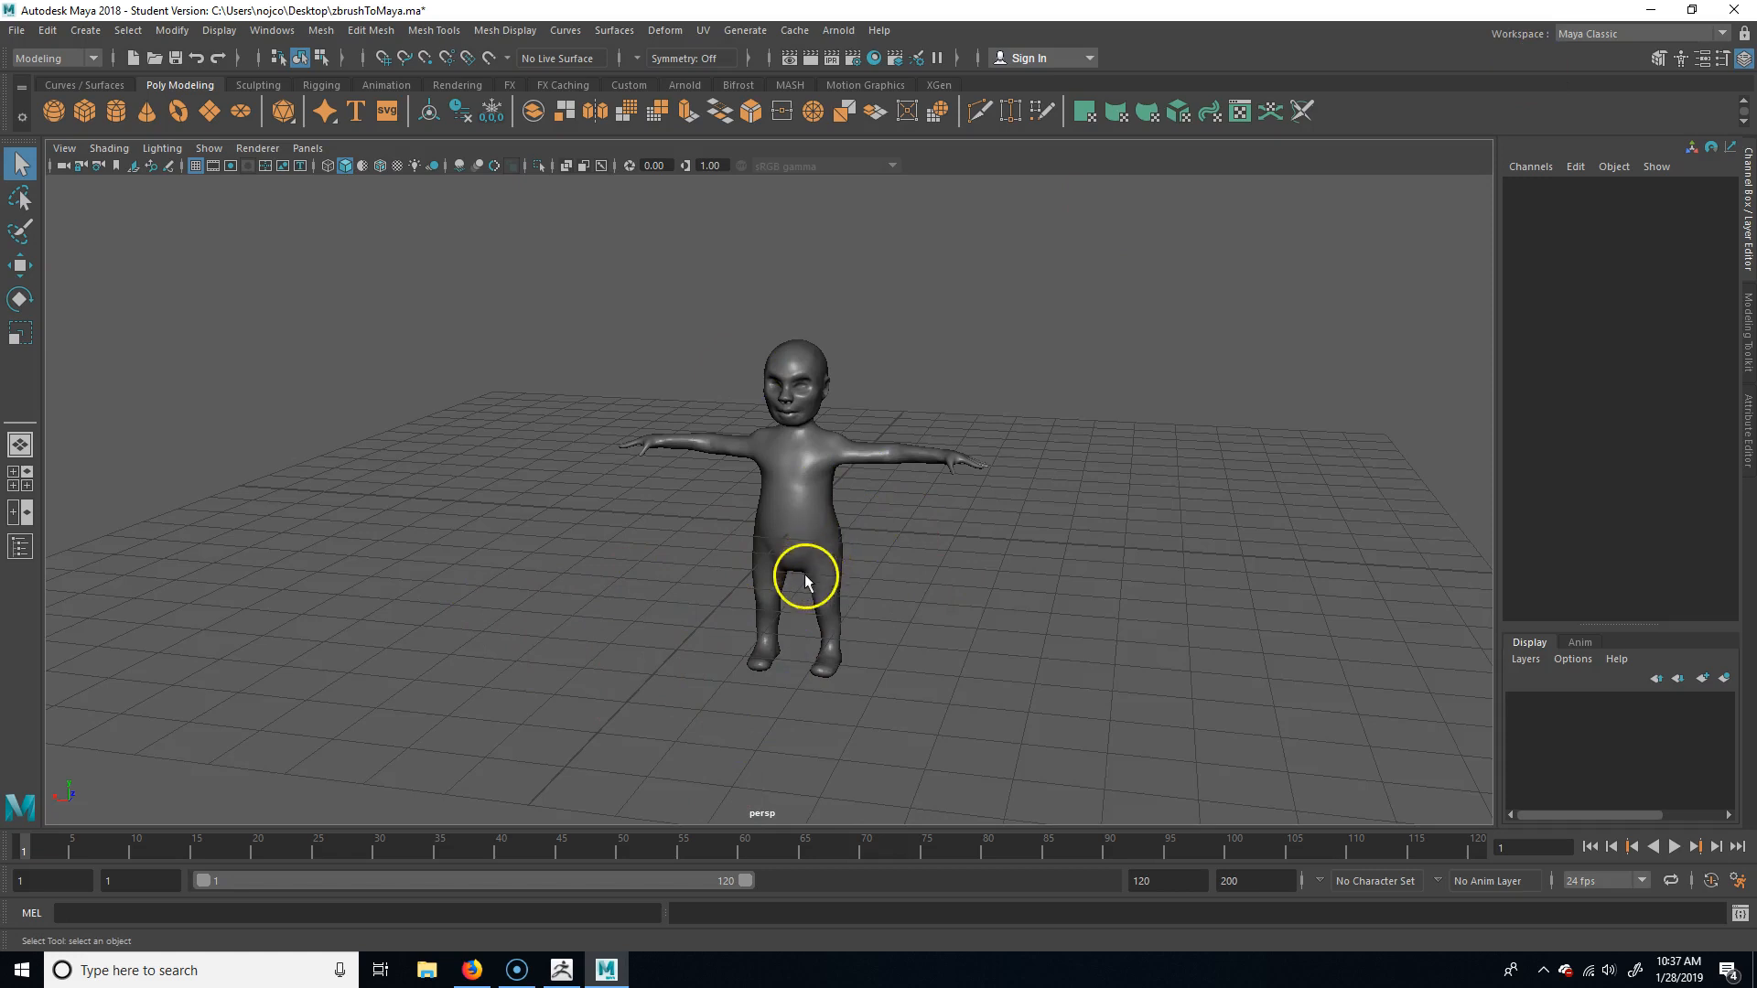
Return to ZBrush and close the program.
left_click(561, 970)
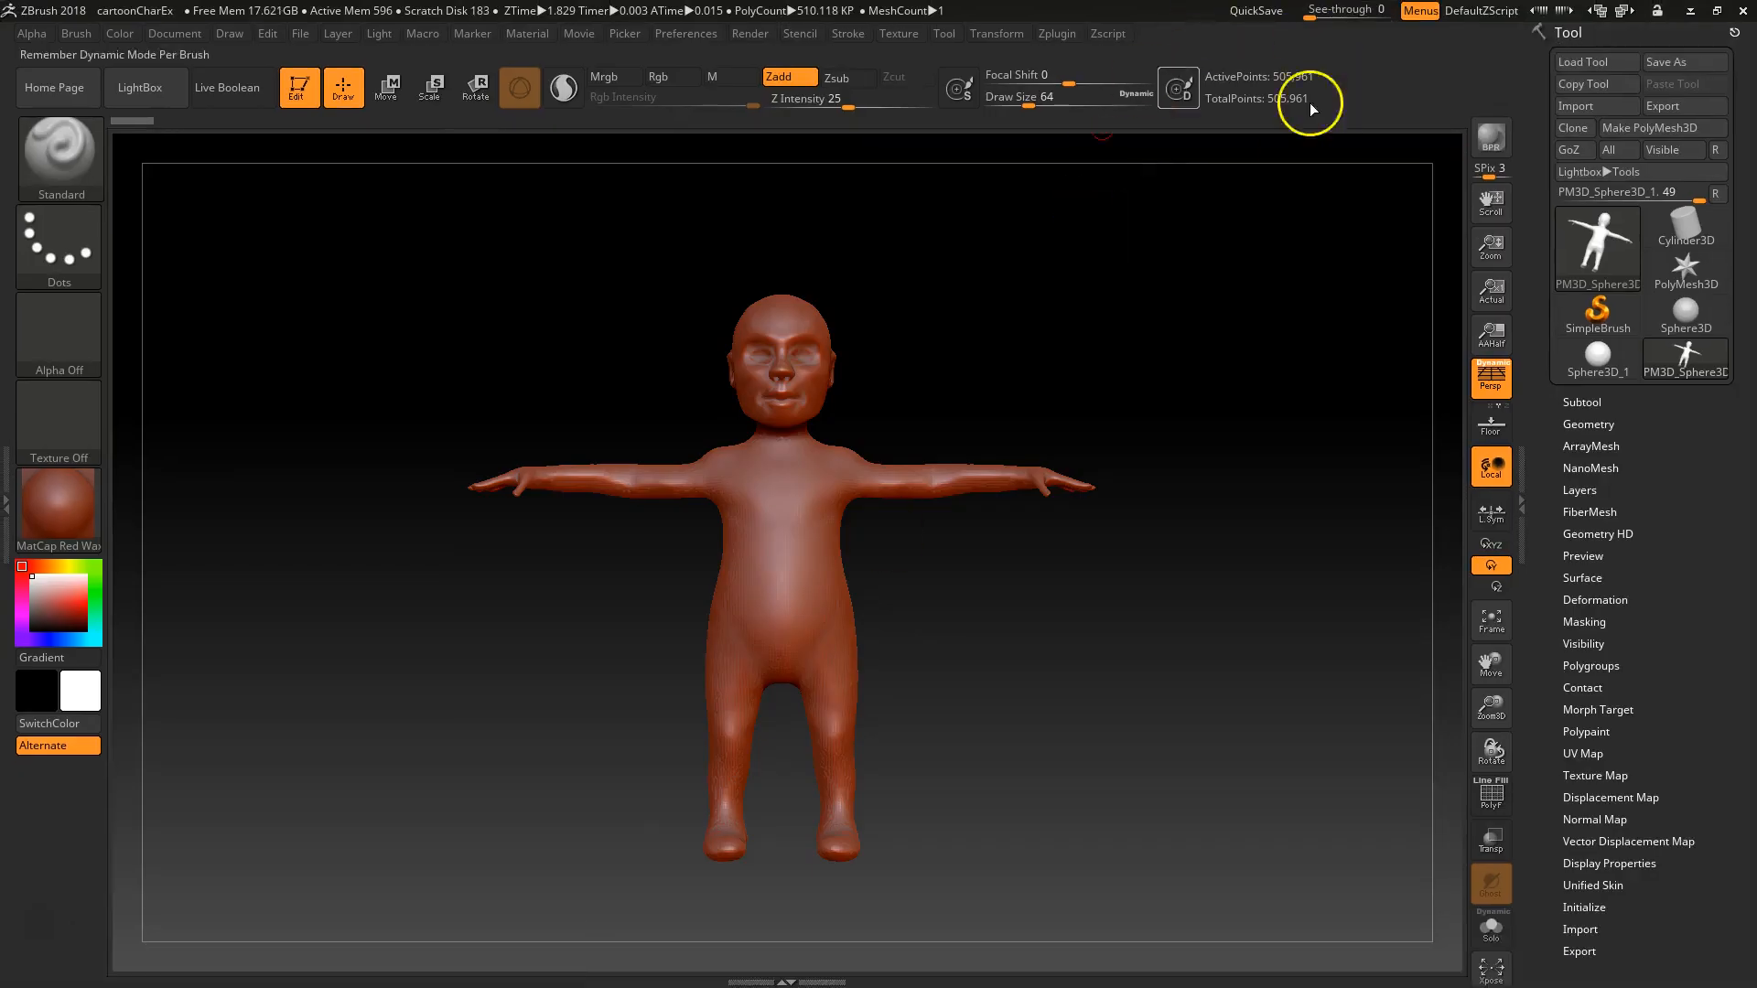
left_click(1743, 10)
left_click(915, 545)
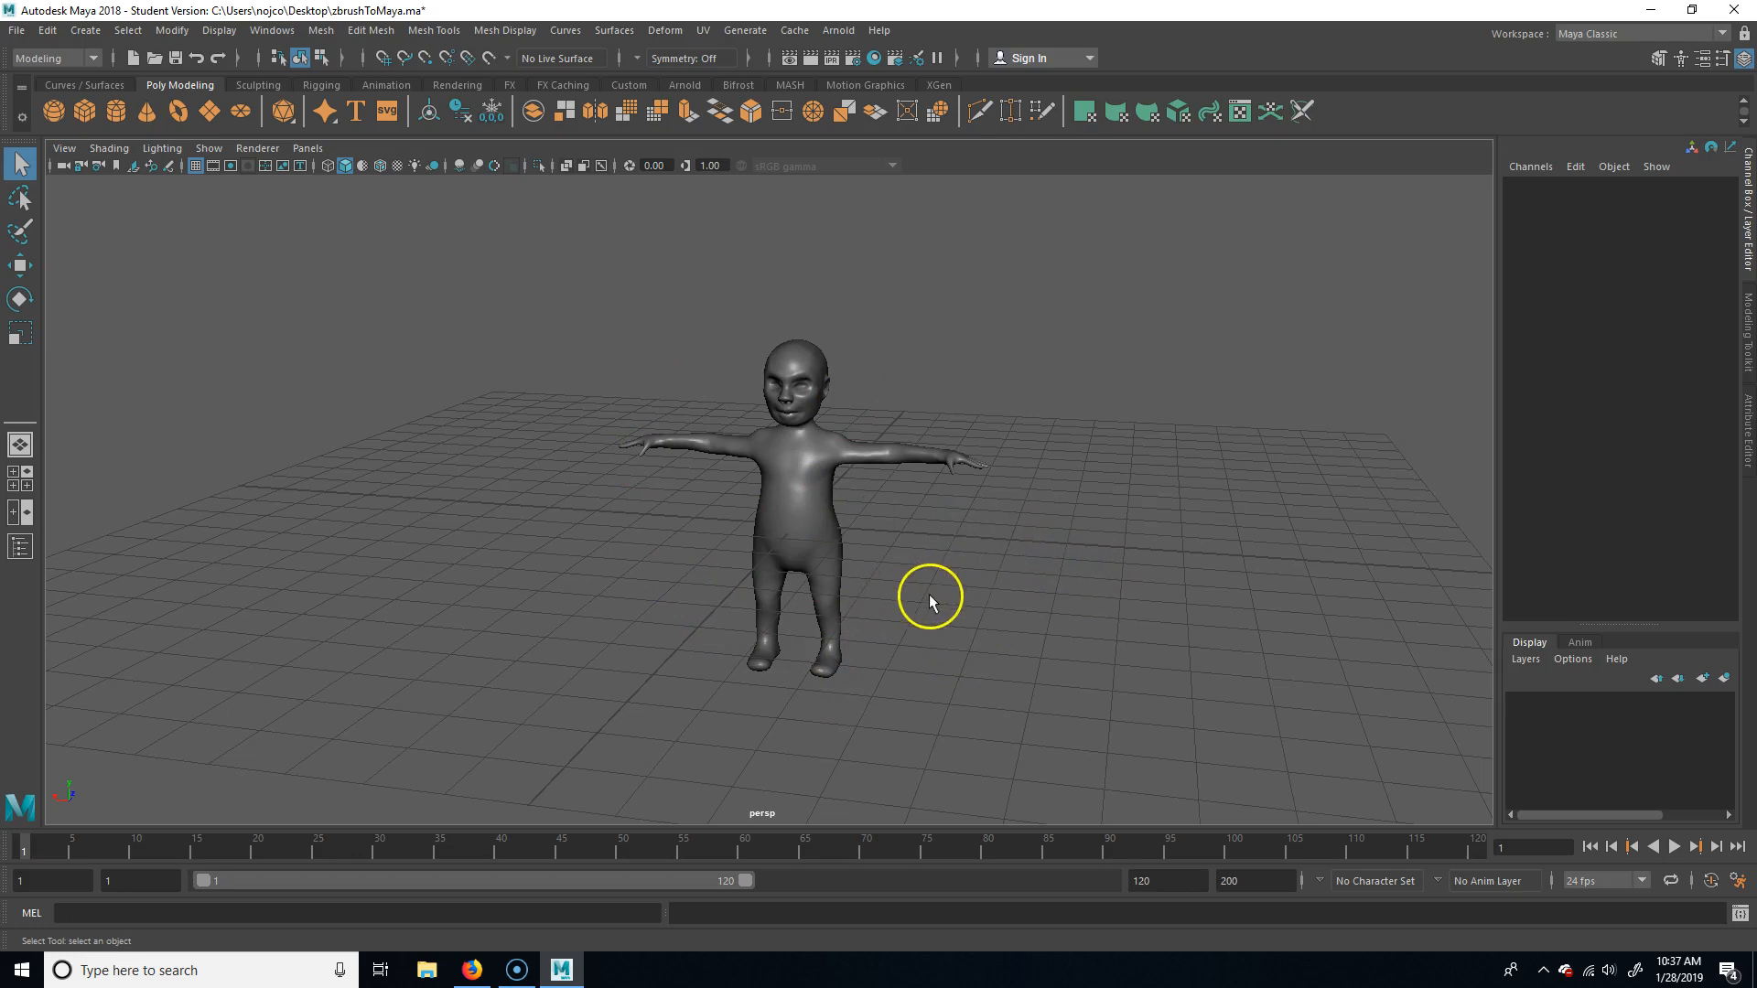
Examine the imported character in the perspective view from several angles and distances.
key("alt")
mouse_move(1058, 551)
left_mouse_down("alt")
mouse_move(870, 553)
mouse_move(937, 592)
mouse_move(1028, 553)
left_mouse_up("alt")
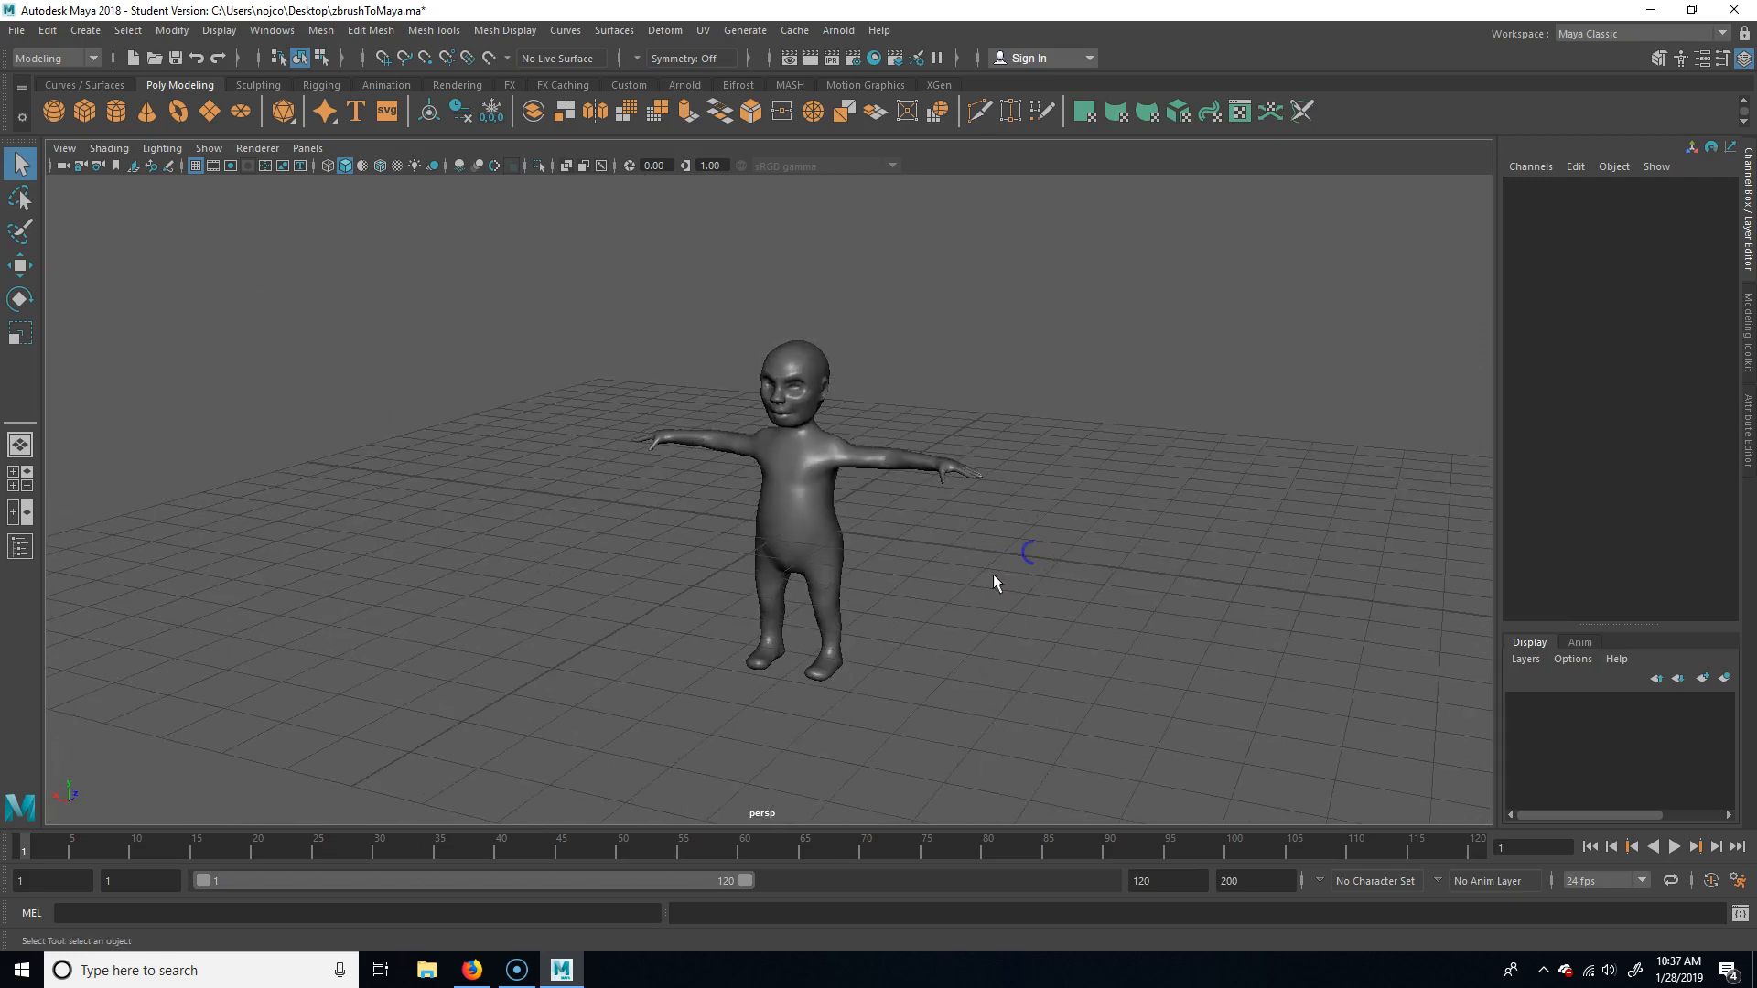
middle_click_drag(1062, 558, 914, 545, "alt")
right_click_drag(800, 541, 876, 548, "alt")
scroll(846, 552, "up", 4)
scroll(846, 553, "down", 5)
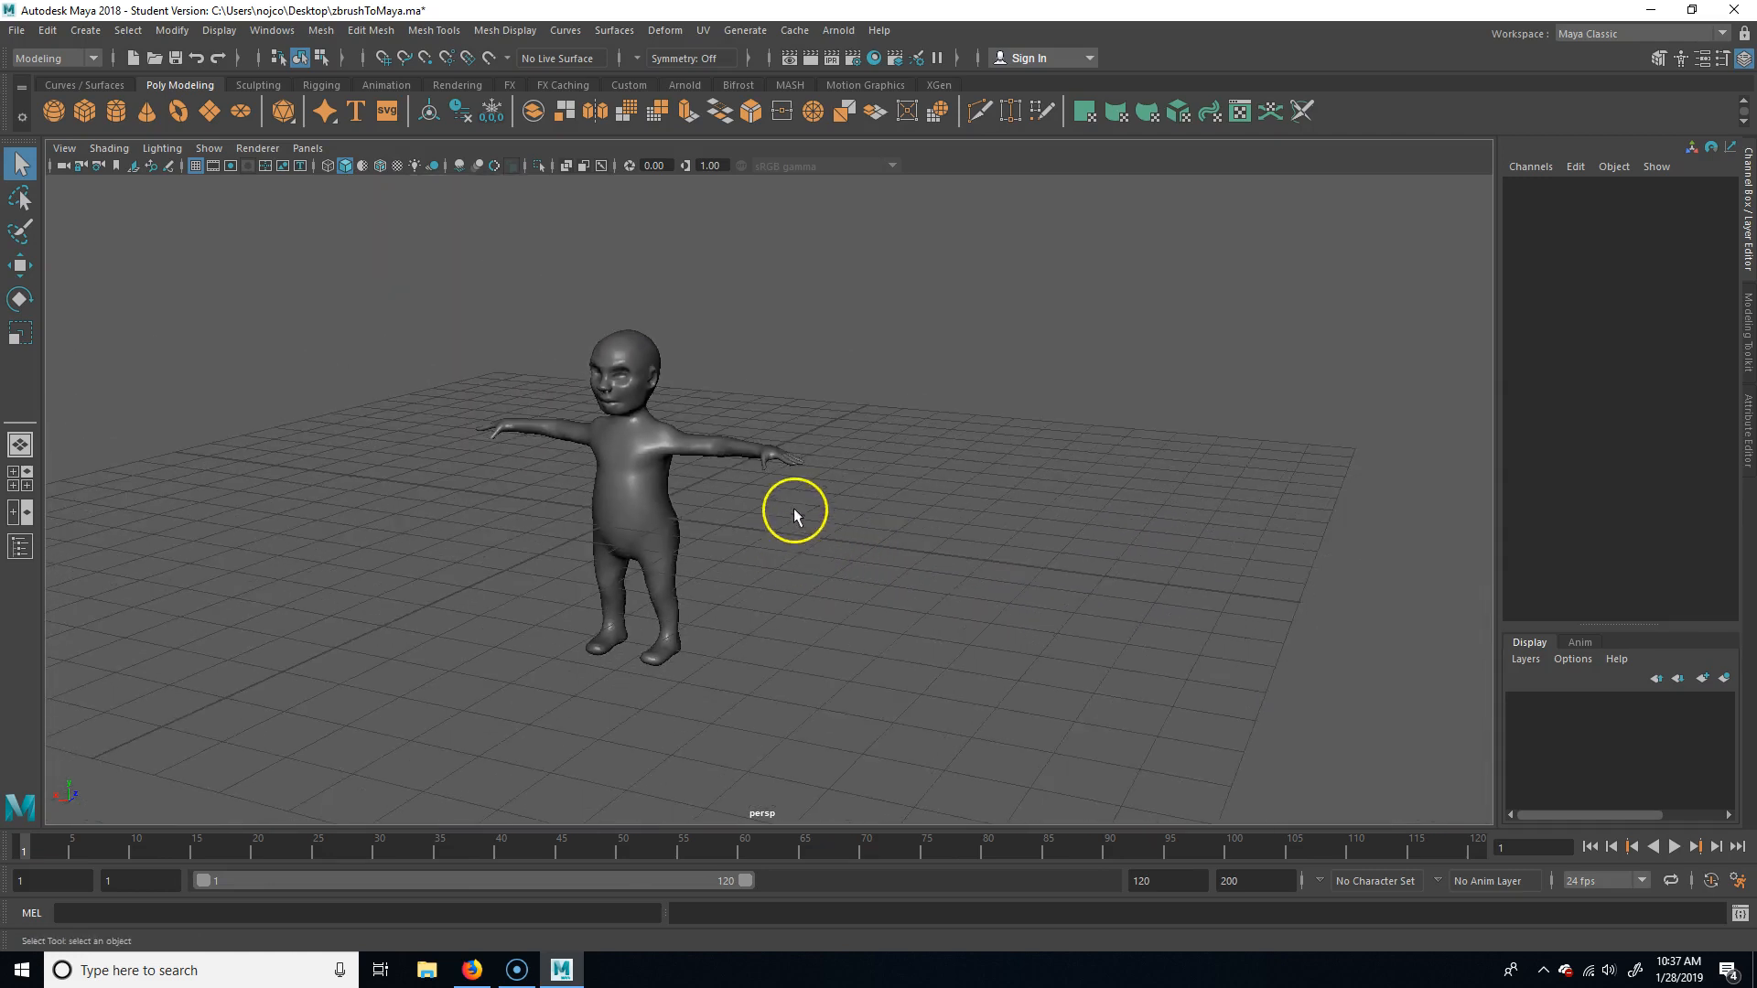
middle_click_drag(870, 546, 839, 564, "alt")
right_click_drag(839, 564, 1265, 628, "alt")
middle_click_drag(887, 638, 925, 570, "alt")
left_click_drag(1050, 601, 1199, 580, "alt")
right_click_drag(1199, 580, 668, 608, "alt")
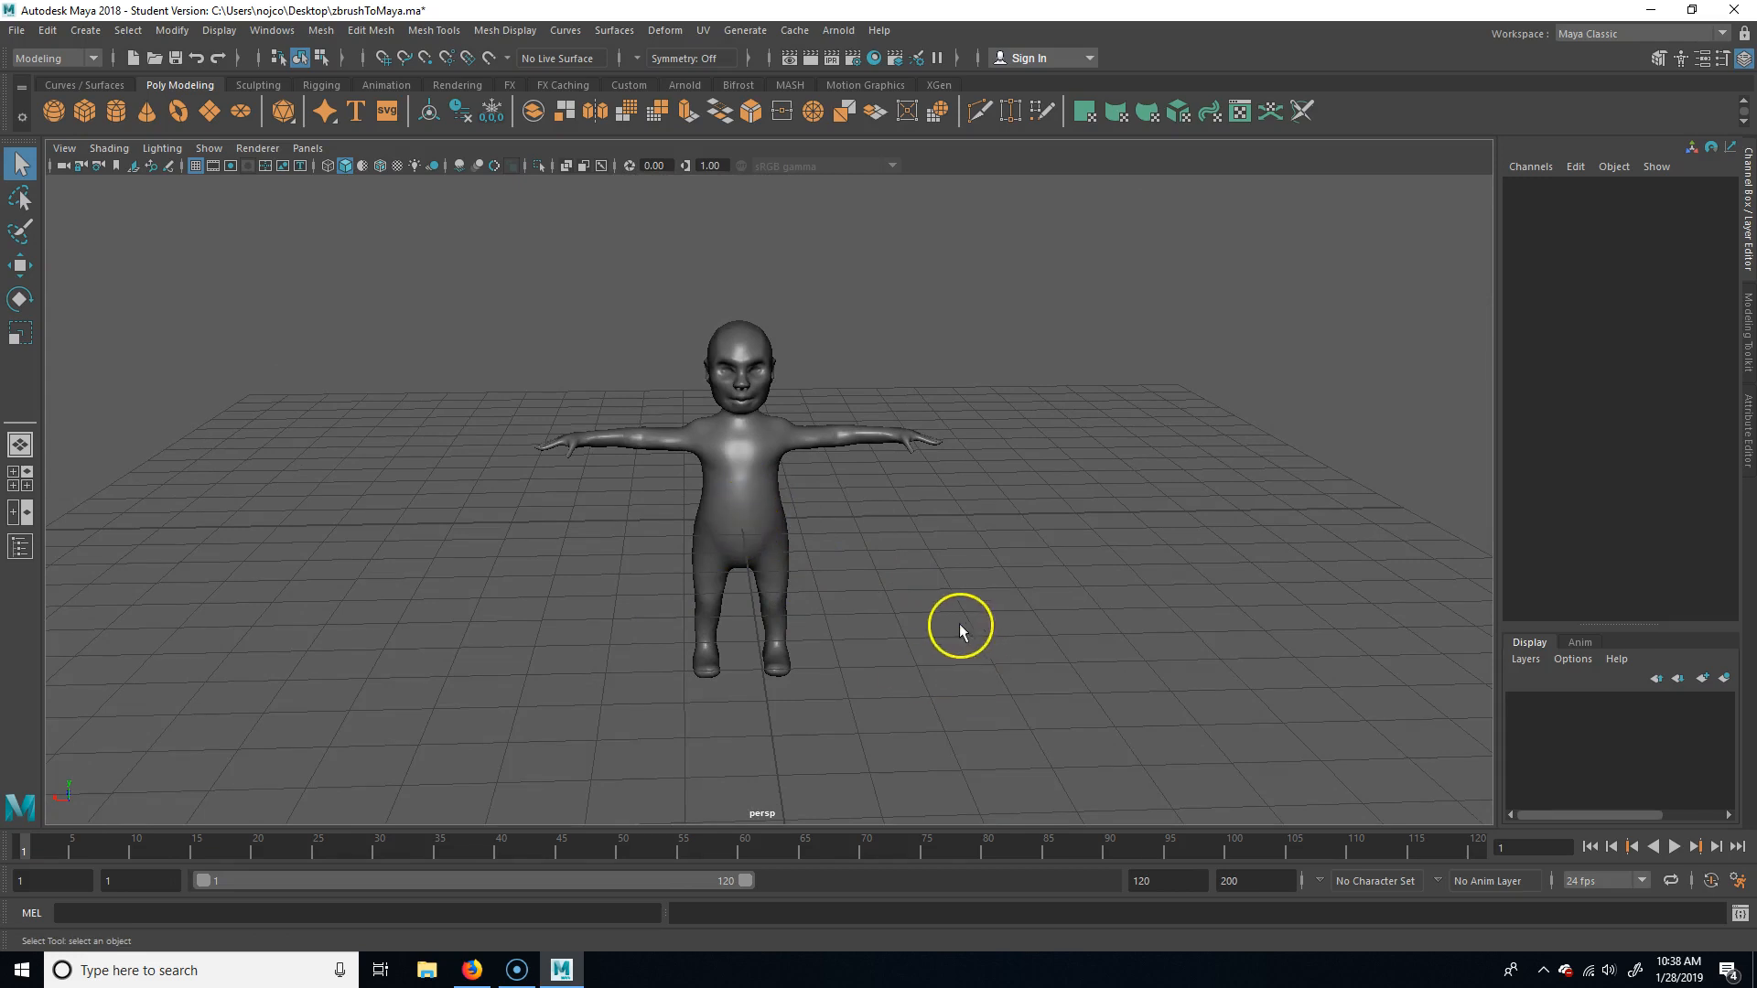
Frame the character mesh in the perspective view and clear its selection.
left_click(732, 499)
key("f")
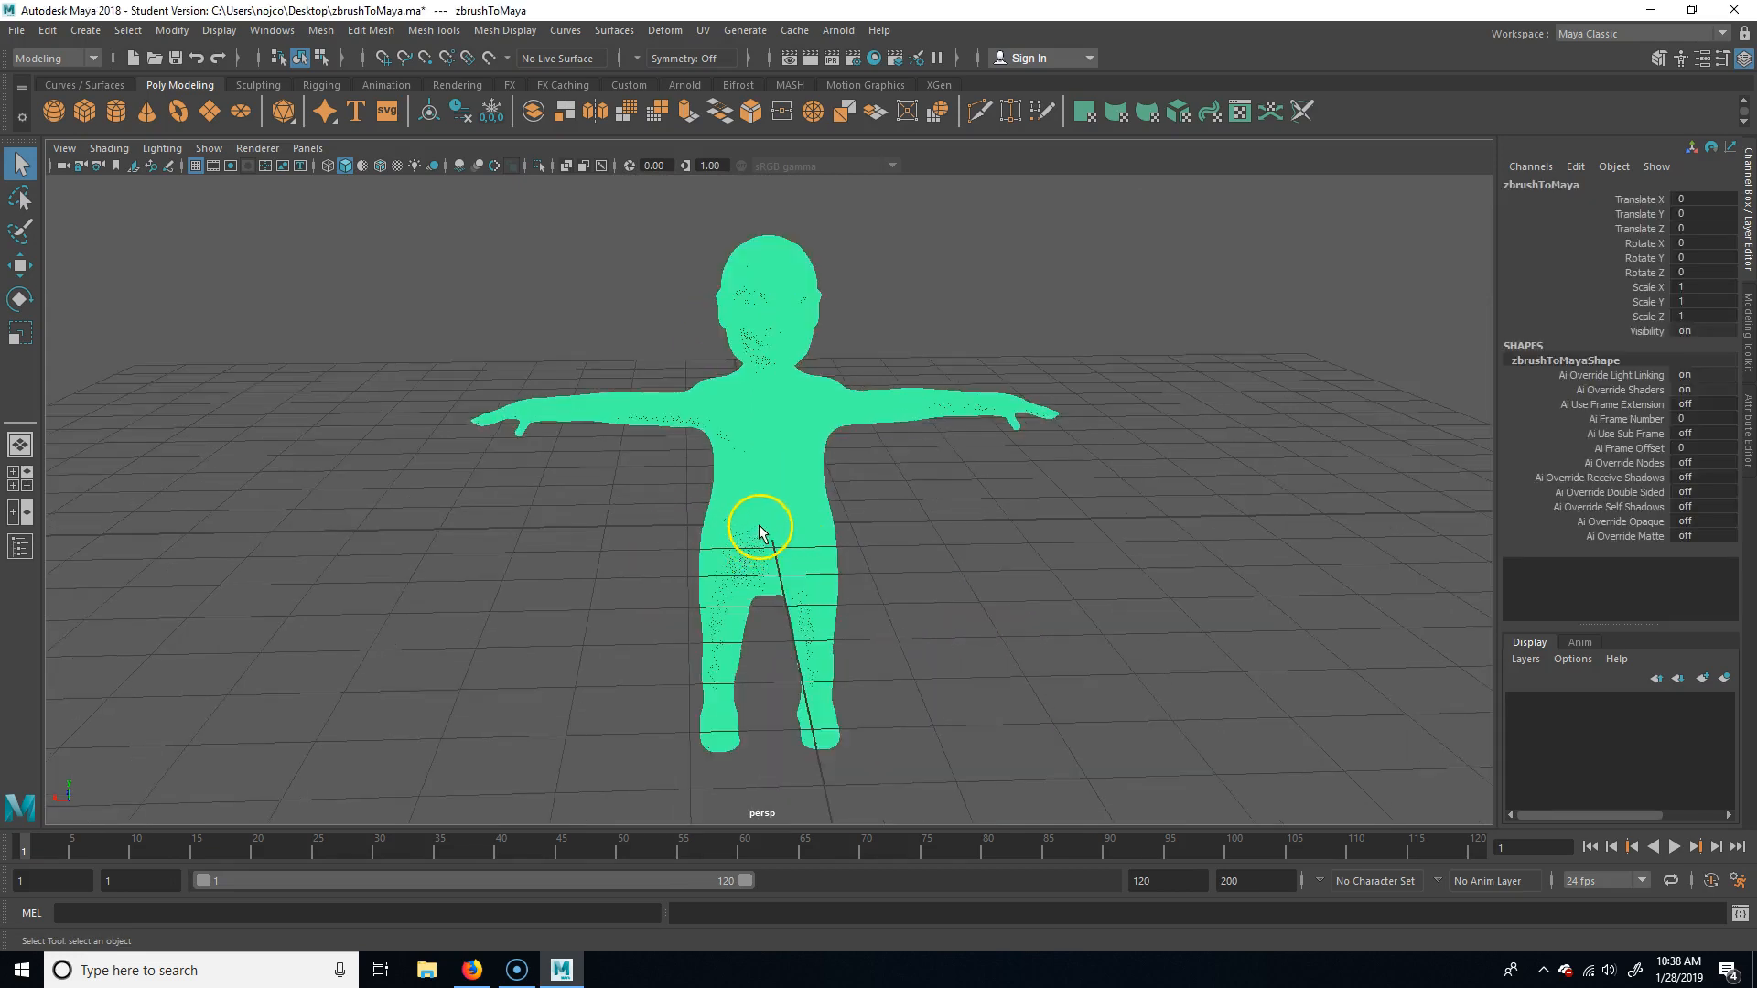
left_click(1045, 695)
middle_click_drag(1169, 667, 829, 633, "alt")
key("f")
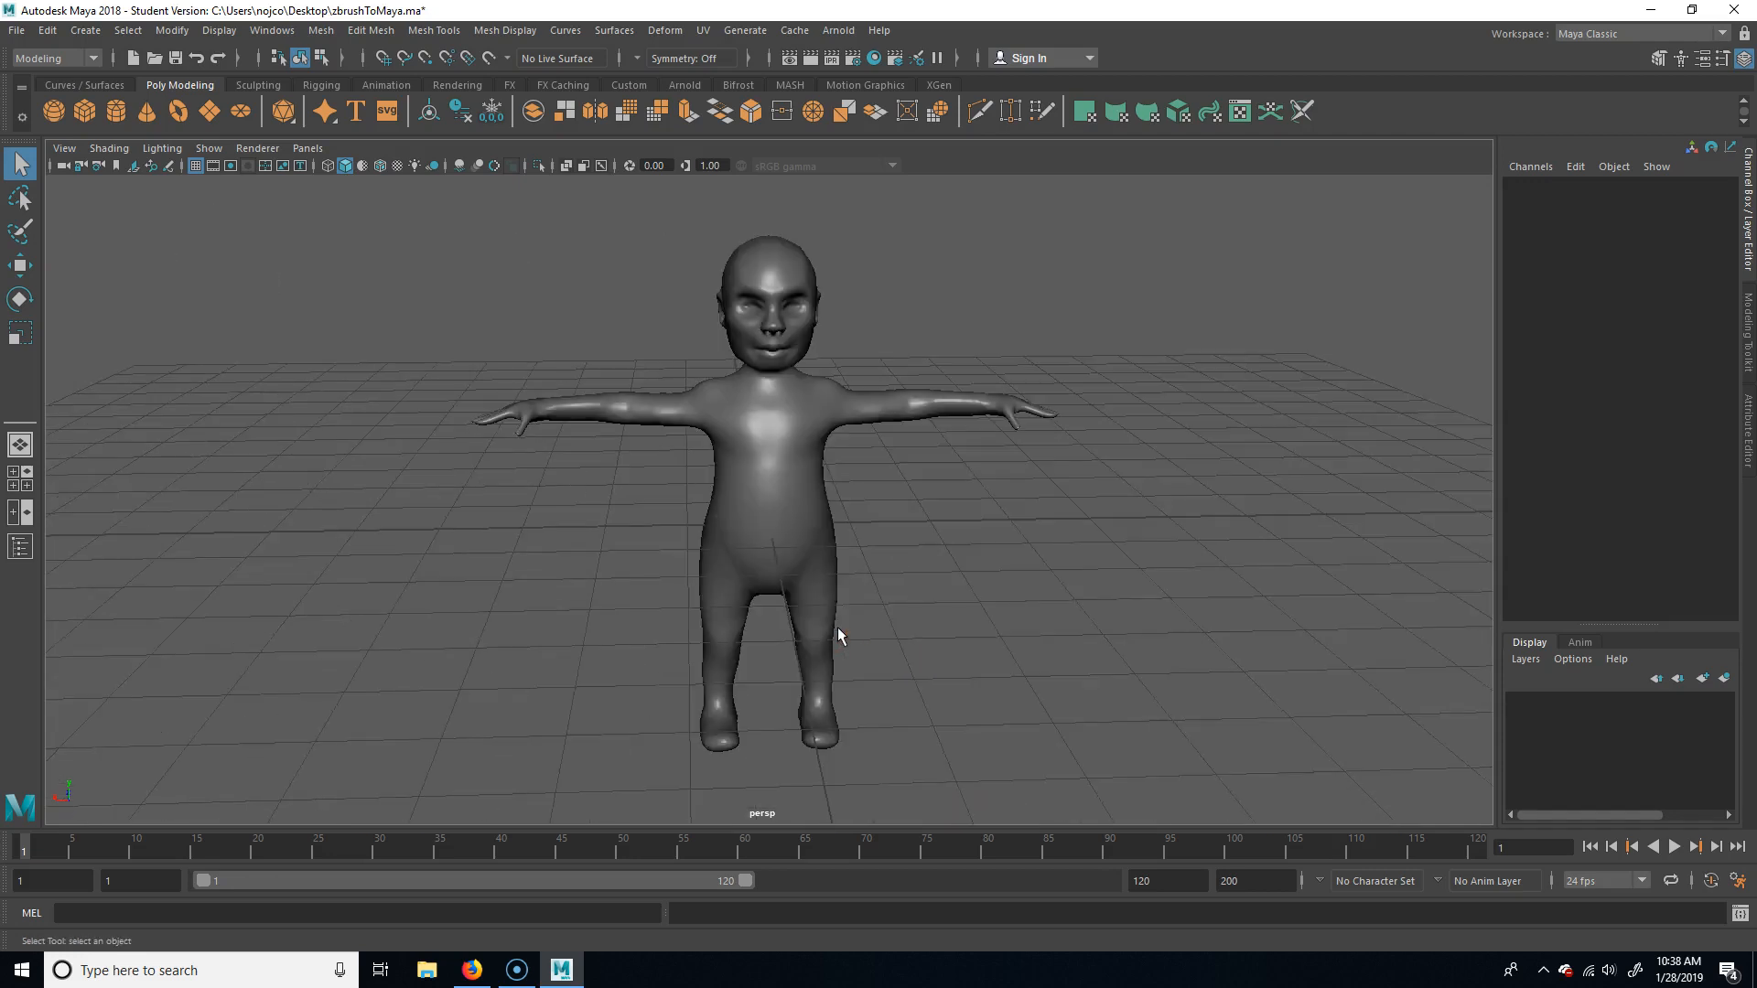
left_click(1011, 558)
left_click(1000, 594)
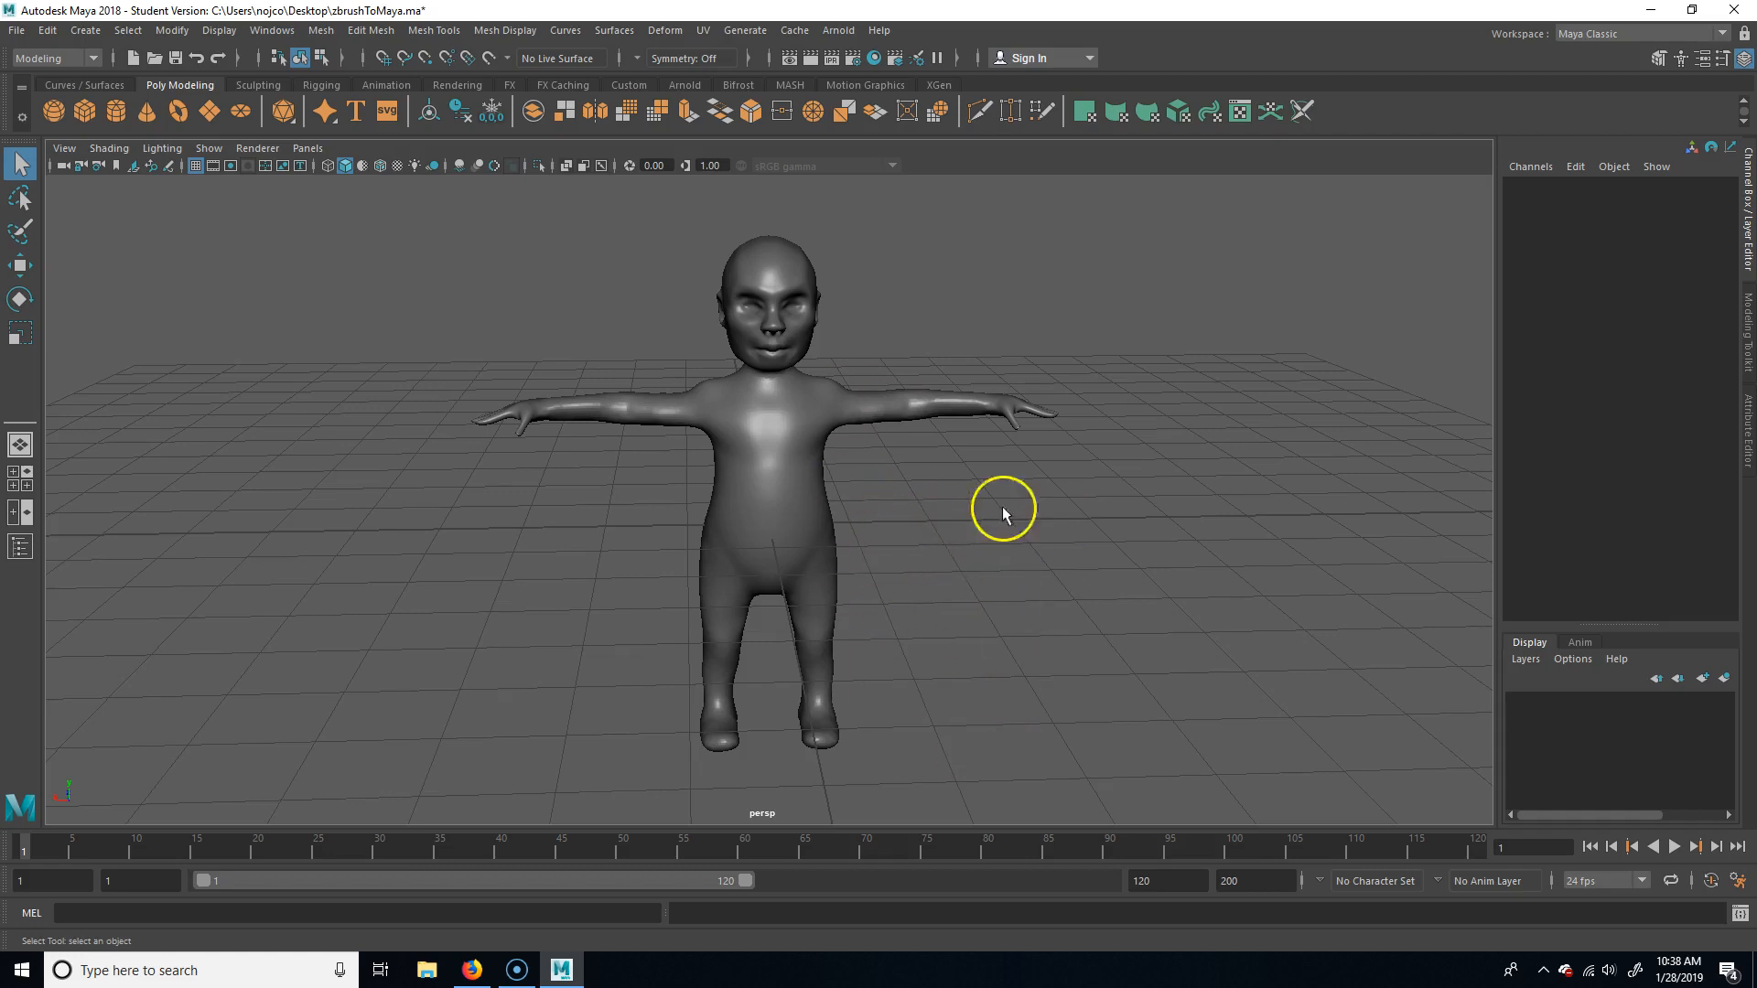
middle_click_drag(954, 503, 930, 549, "alt")
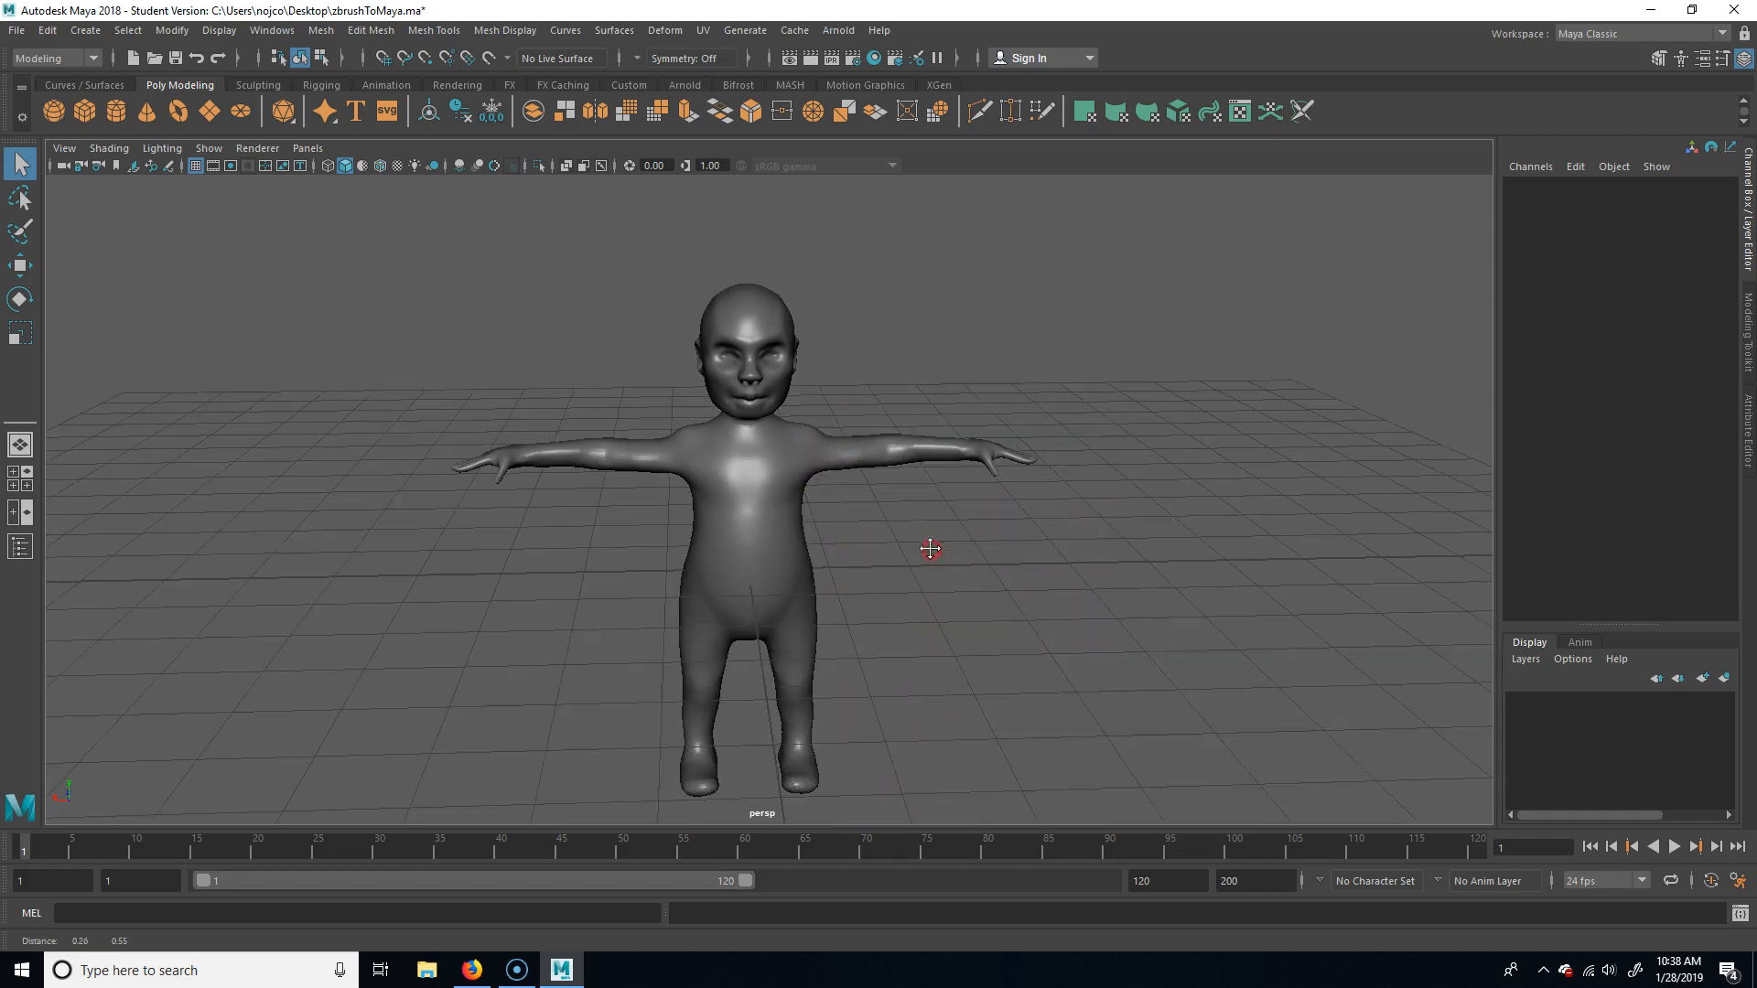
Show the Modeling Toolkit and make the character mesh the live surface.
left_click(1659, 59)
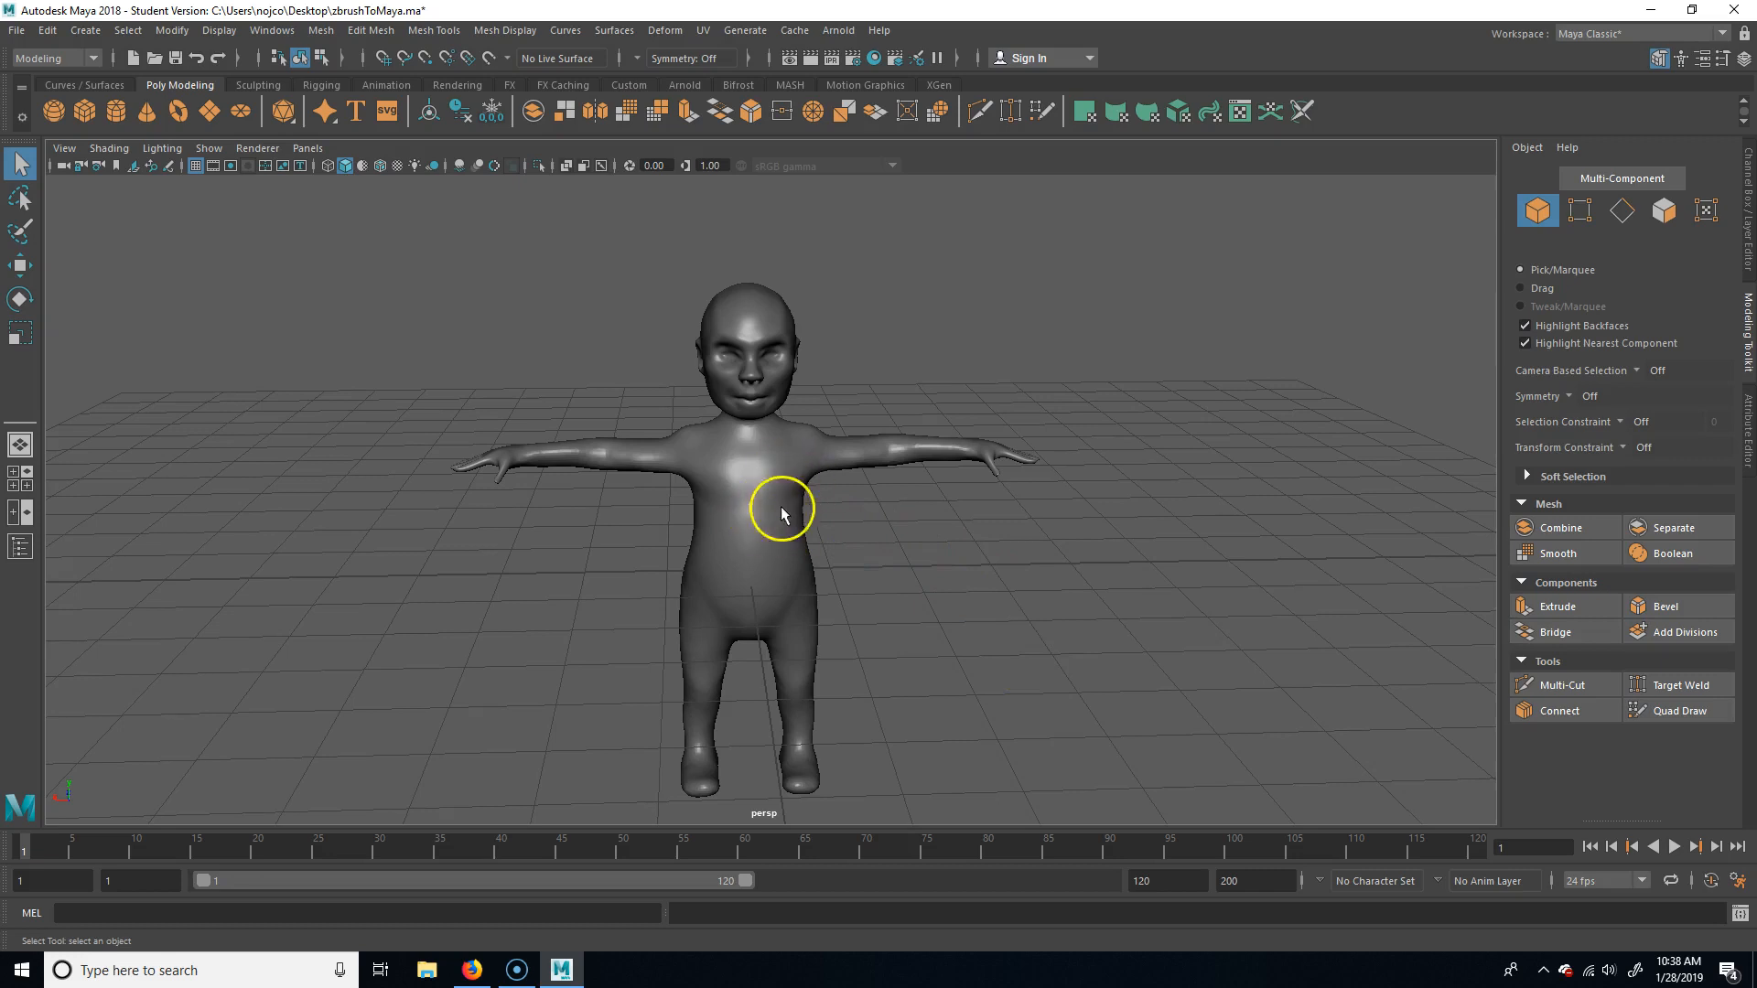
left_click(841, 513)
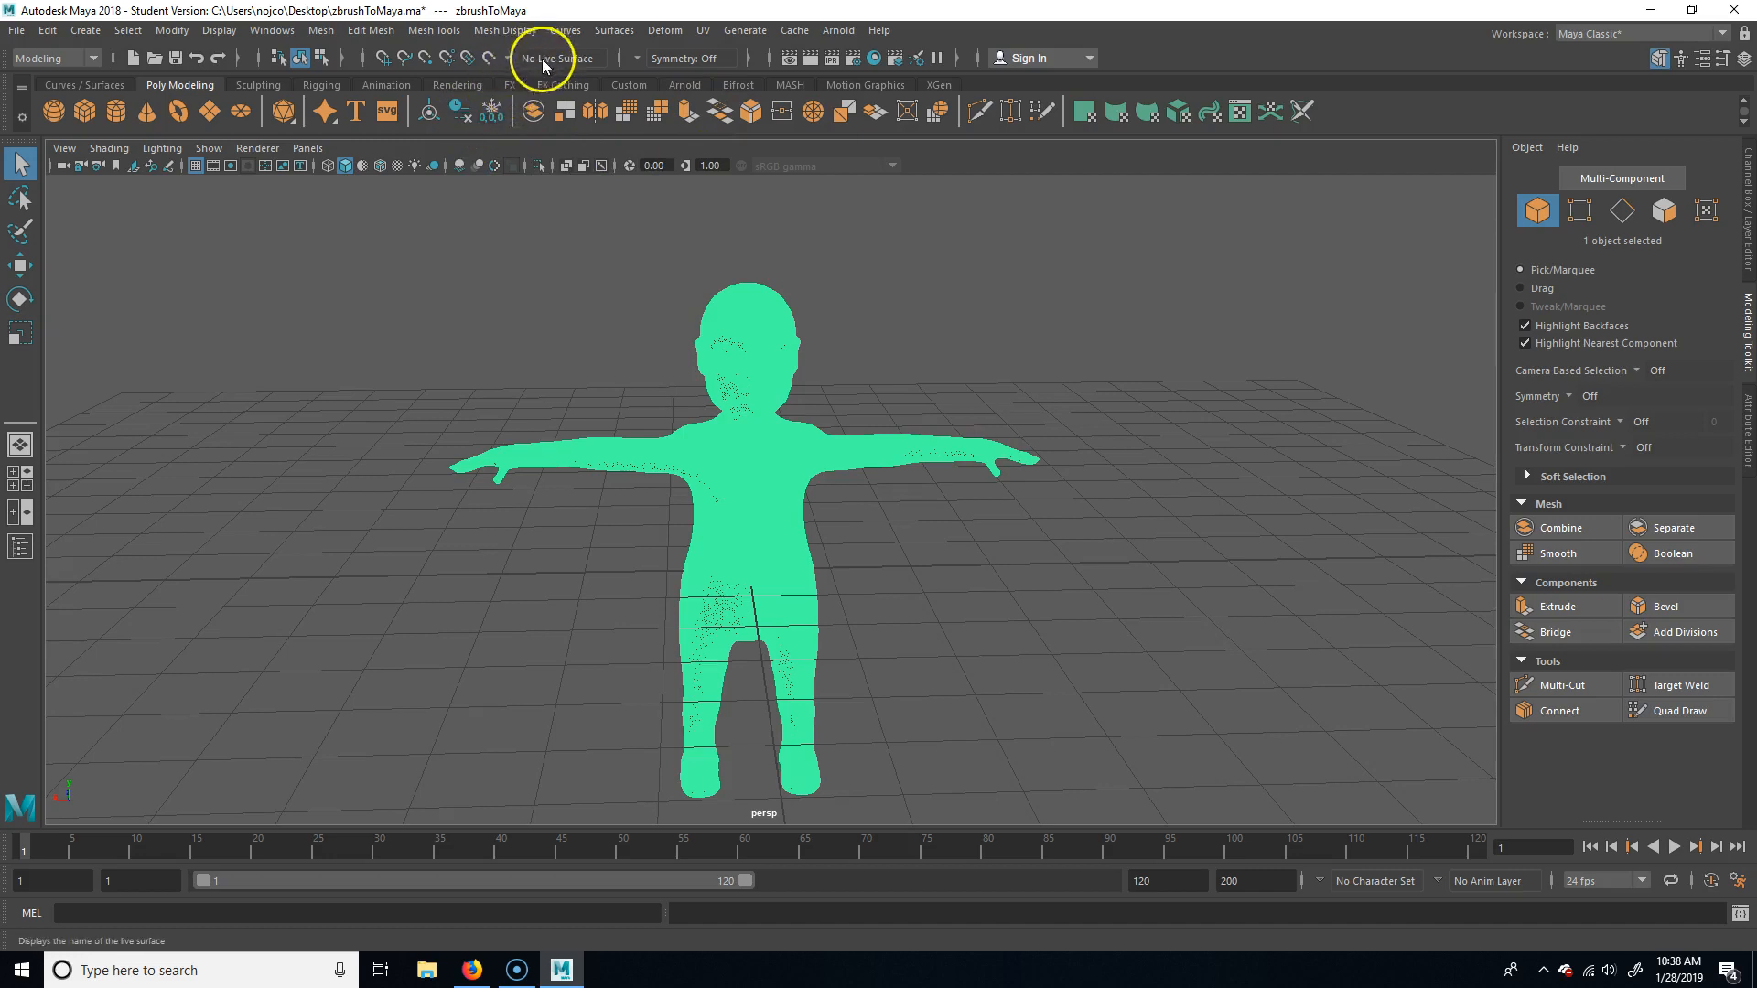
left_click(487, 59)
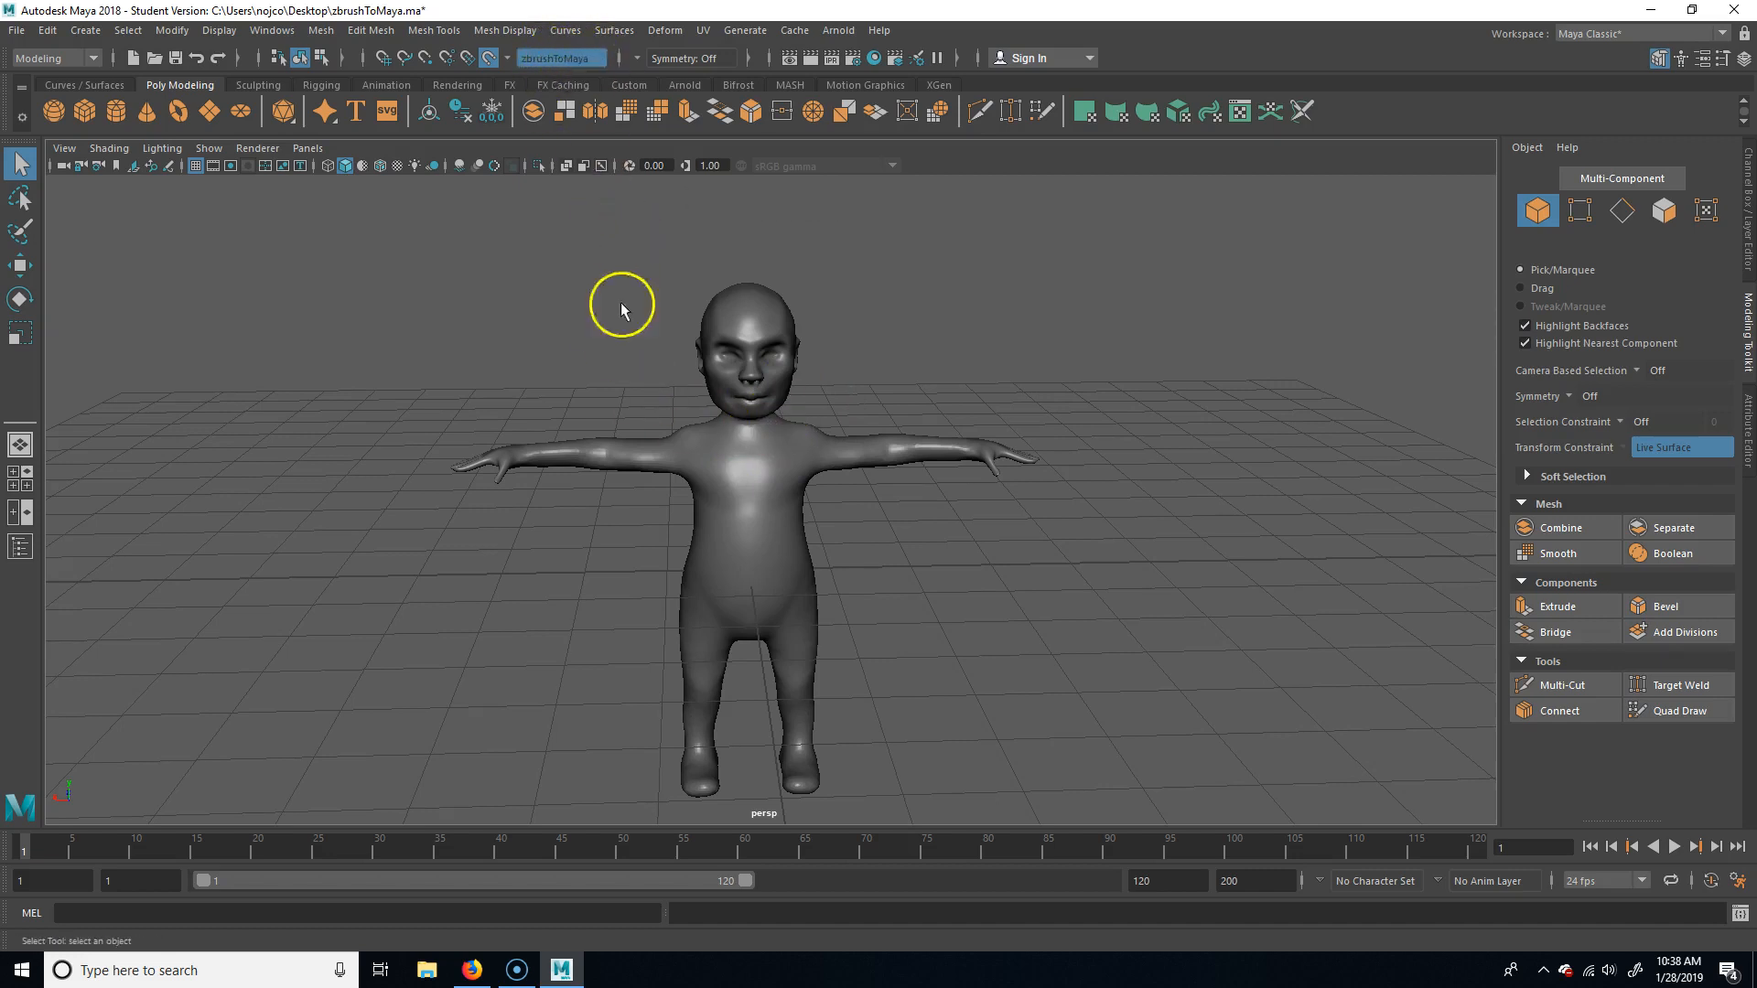
Set symmetry to Object X and activate the Quad Draw tool.
left_click(643, 58)
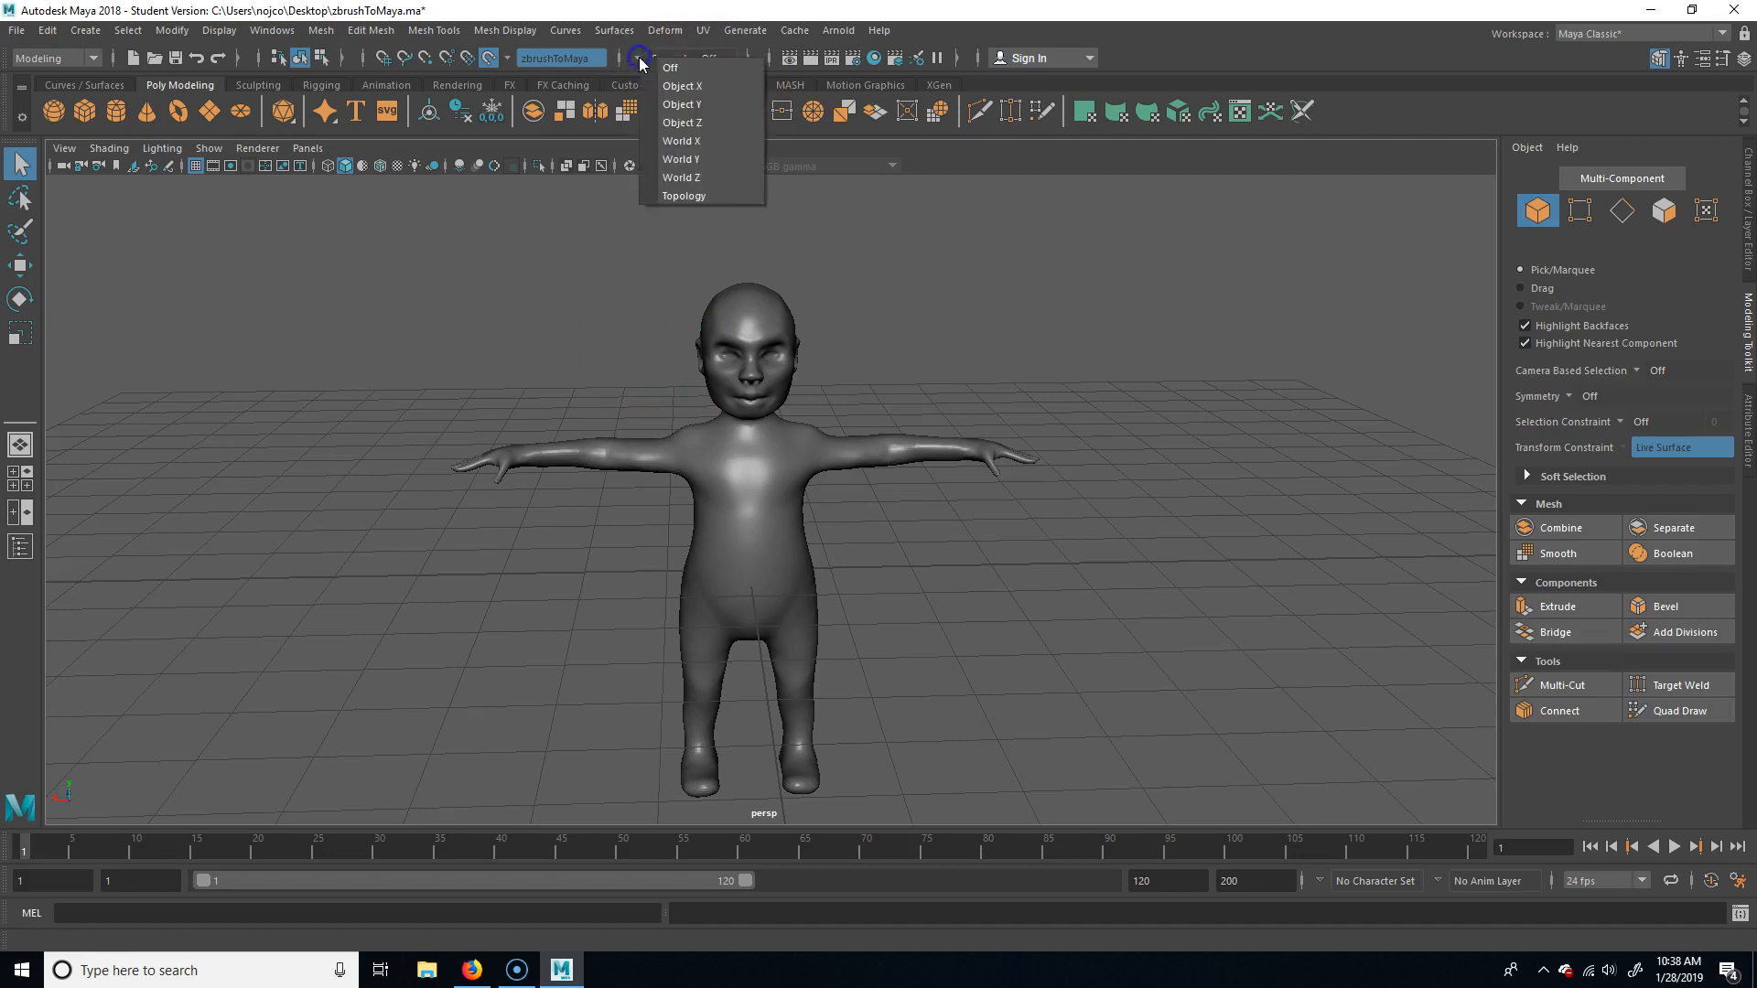
left_click(721, 91)
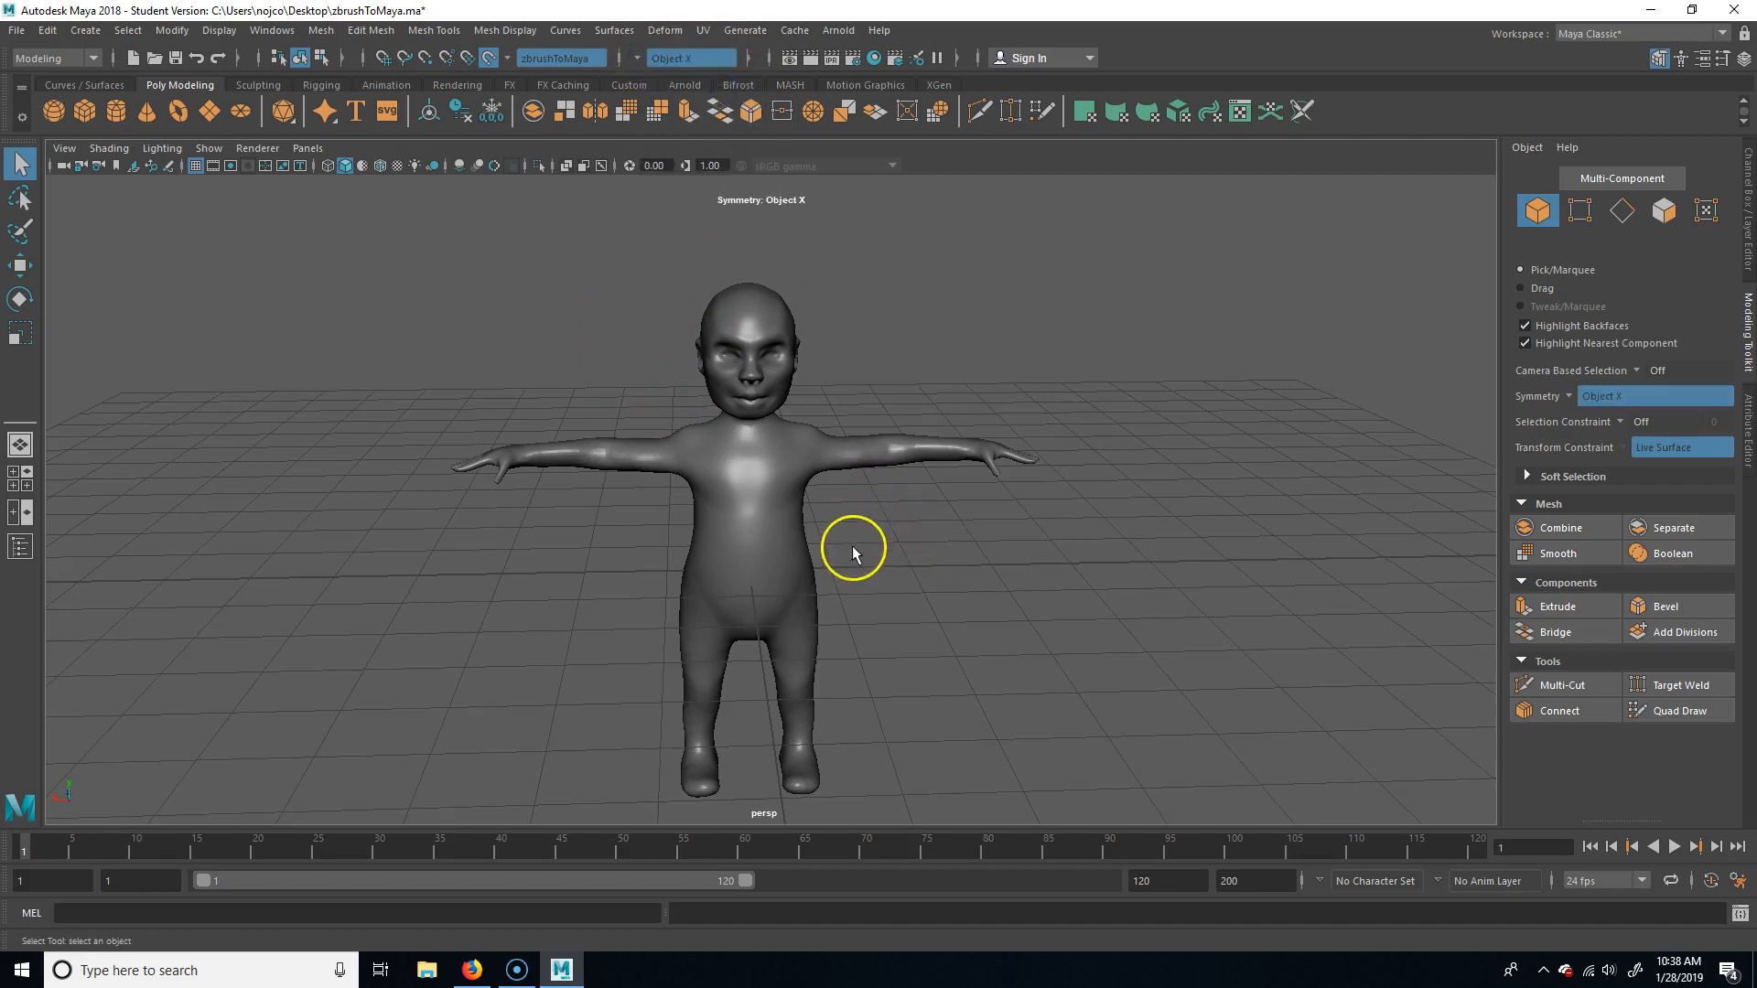
left_click_drag(902, 616, 863, 659, "alt")
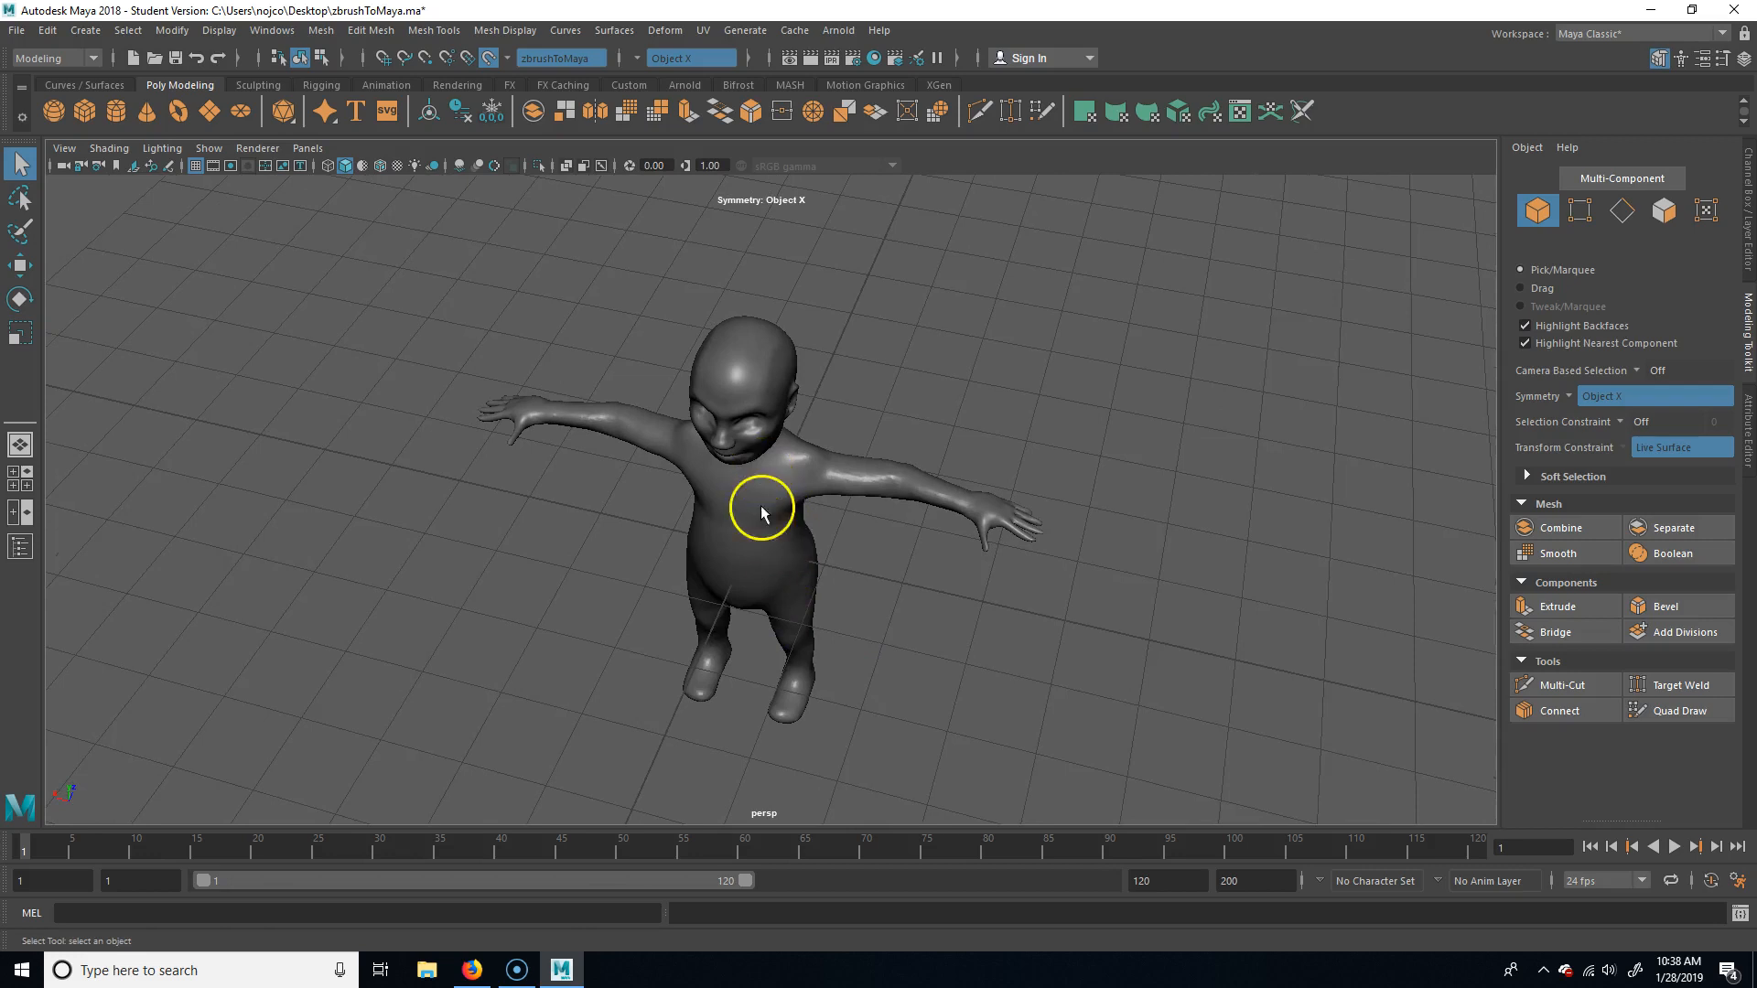
left_click_drag(678, 473, 760, 557, "alt")
right_click_drag(761, 558, 930, 554, "alt")
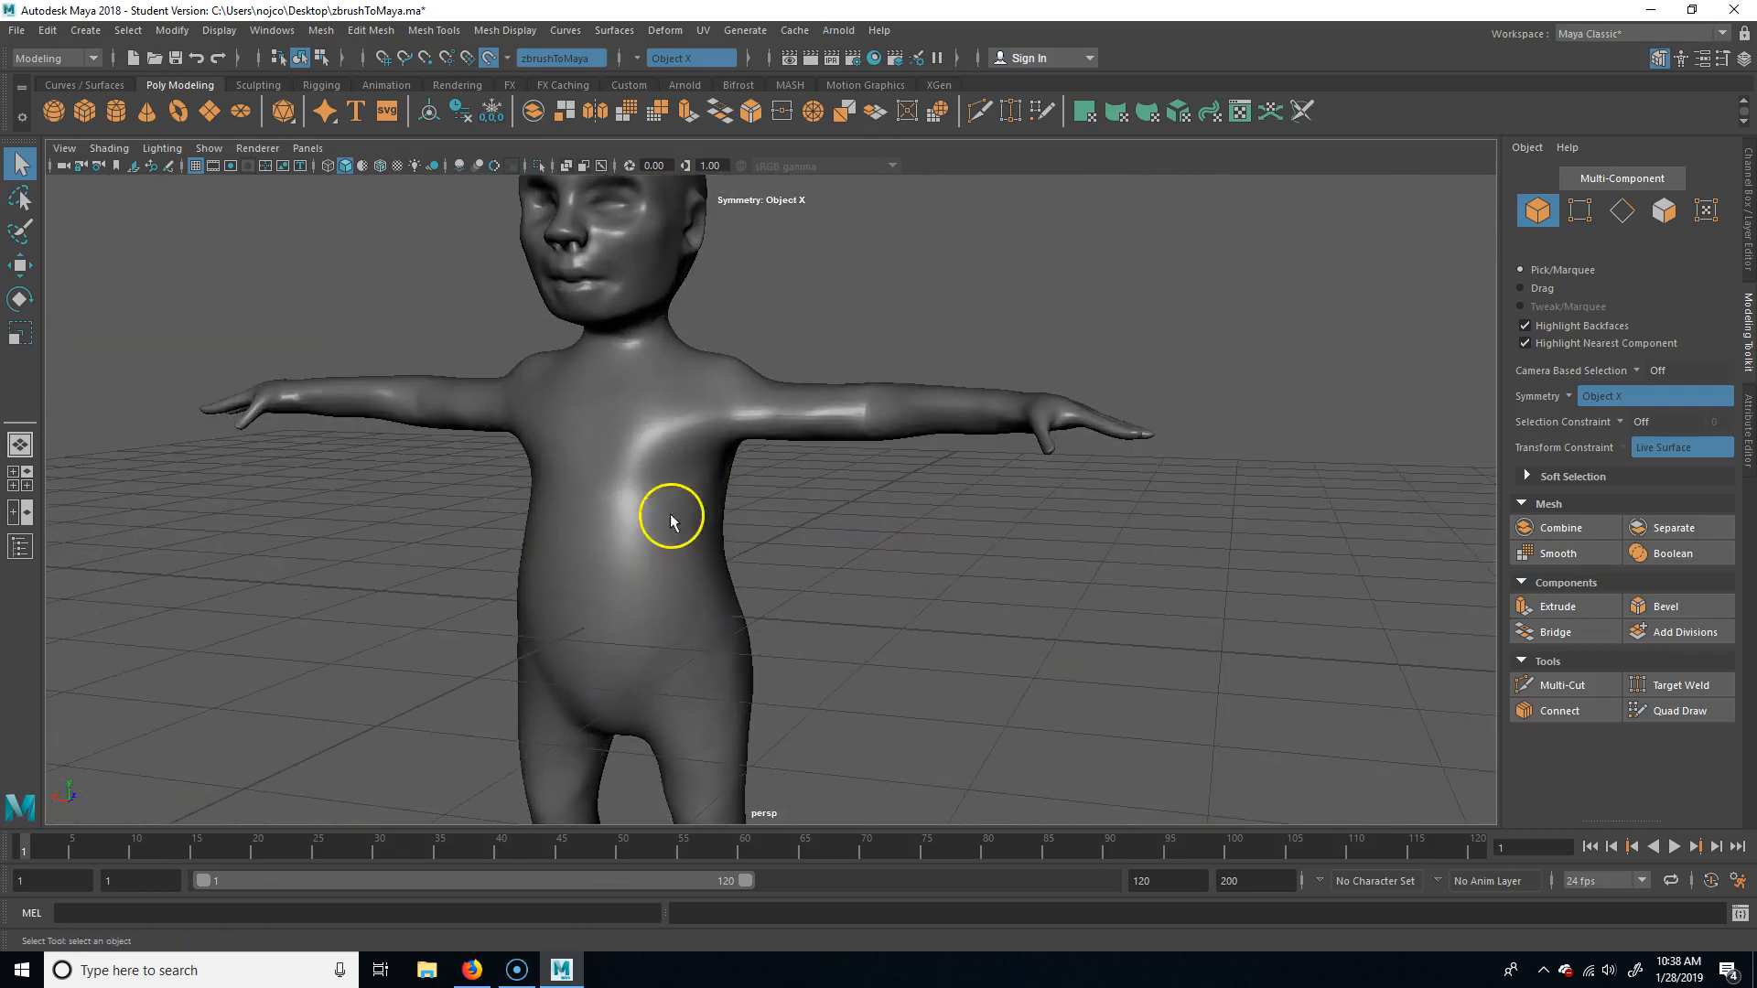
left_click(1681, 714)
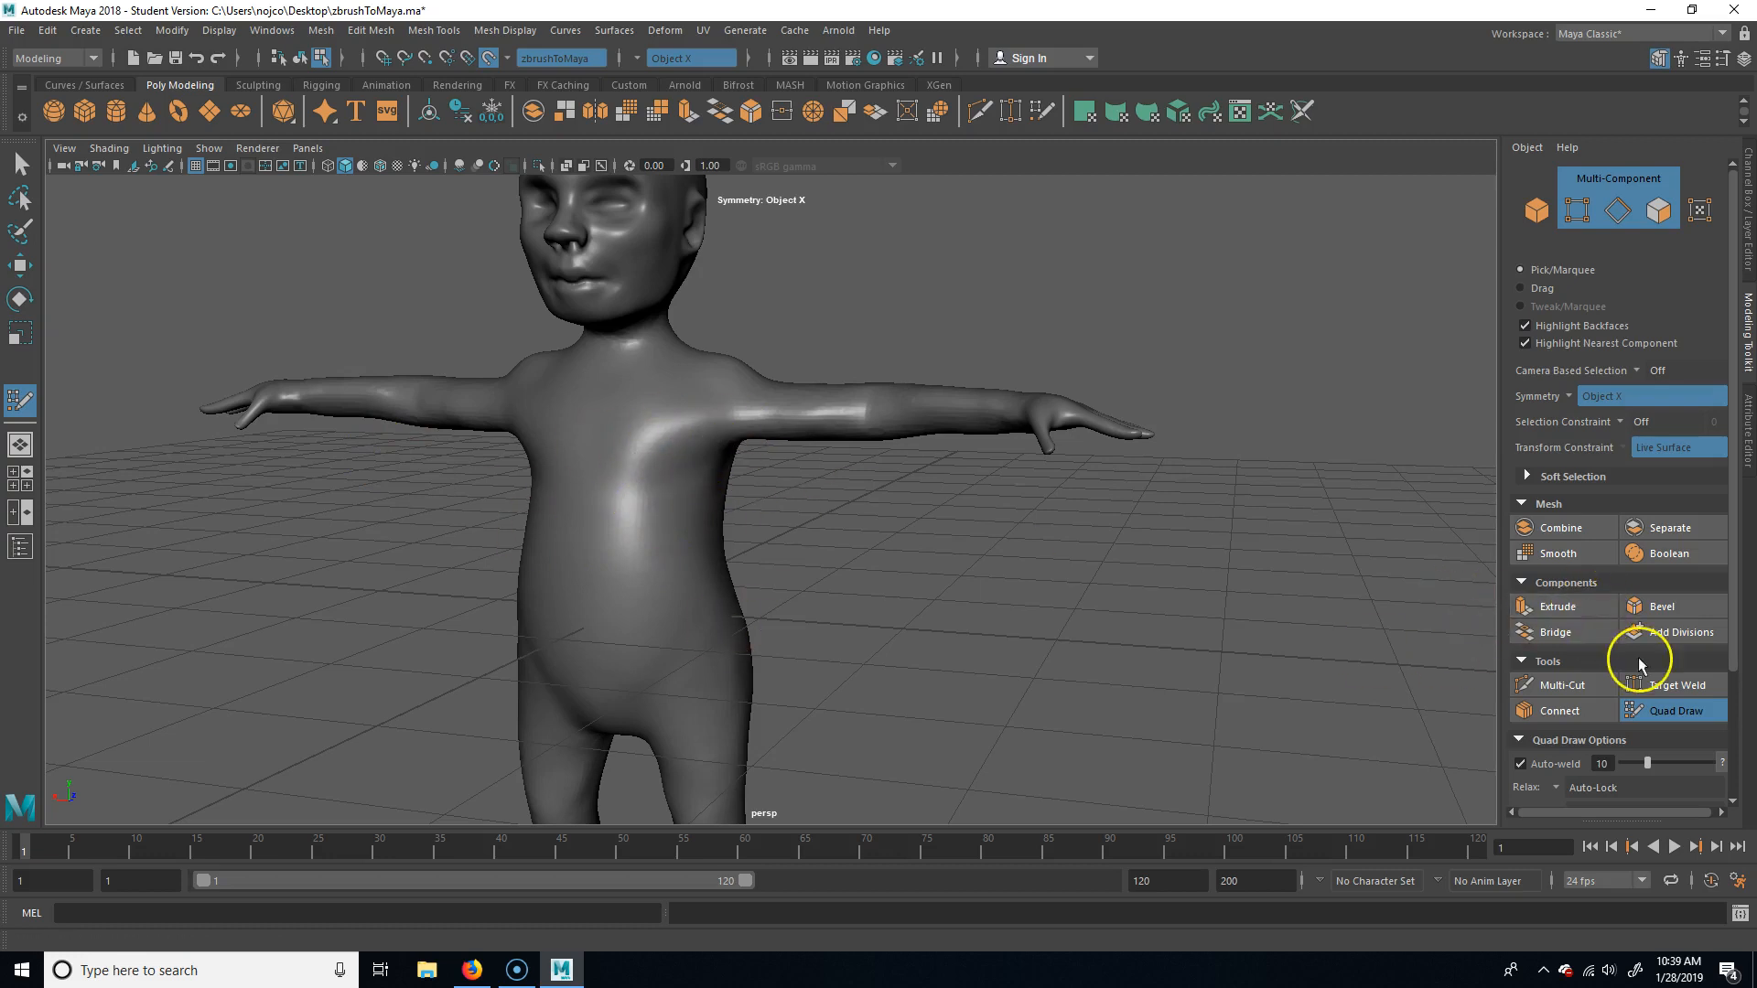
Review Quad Draw's live constraint options and its keyboard and mouse shortcuts.
scroll(1661, 595, "down", 3)
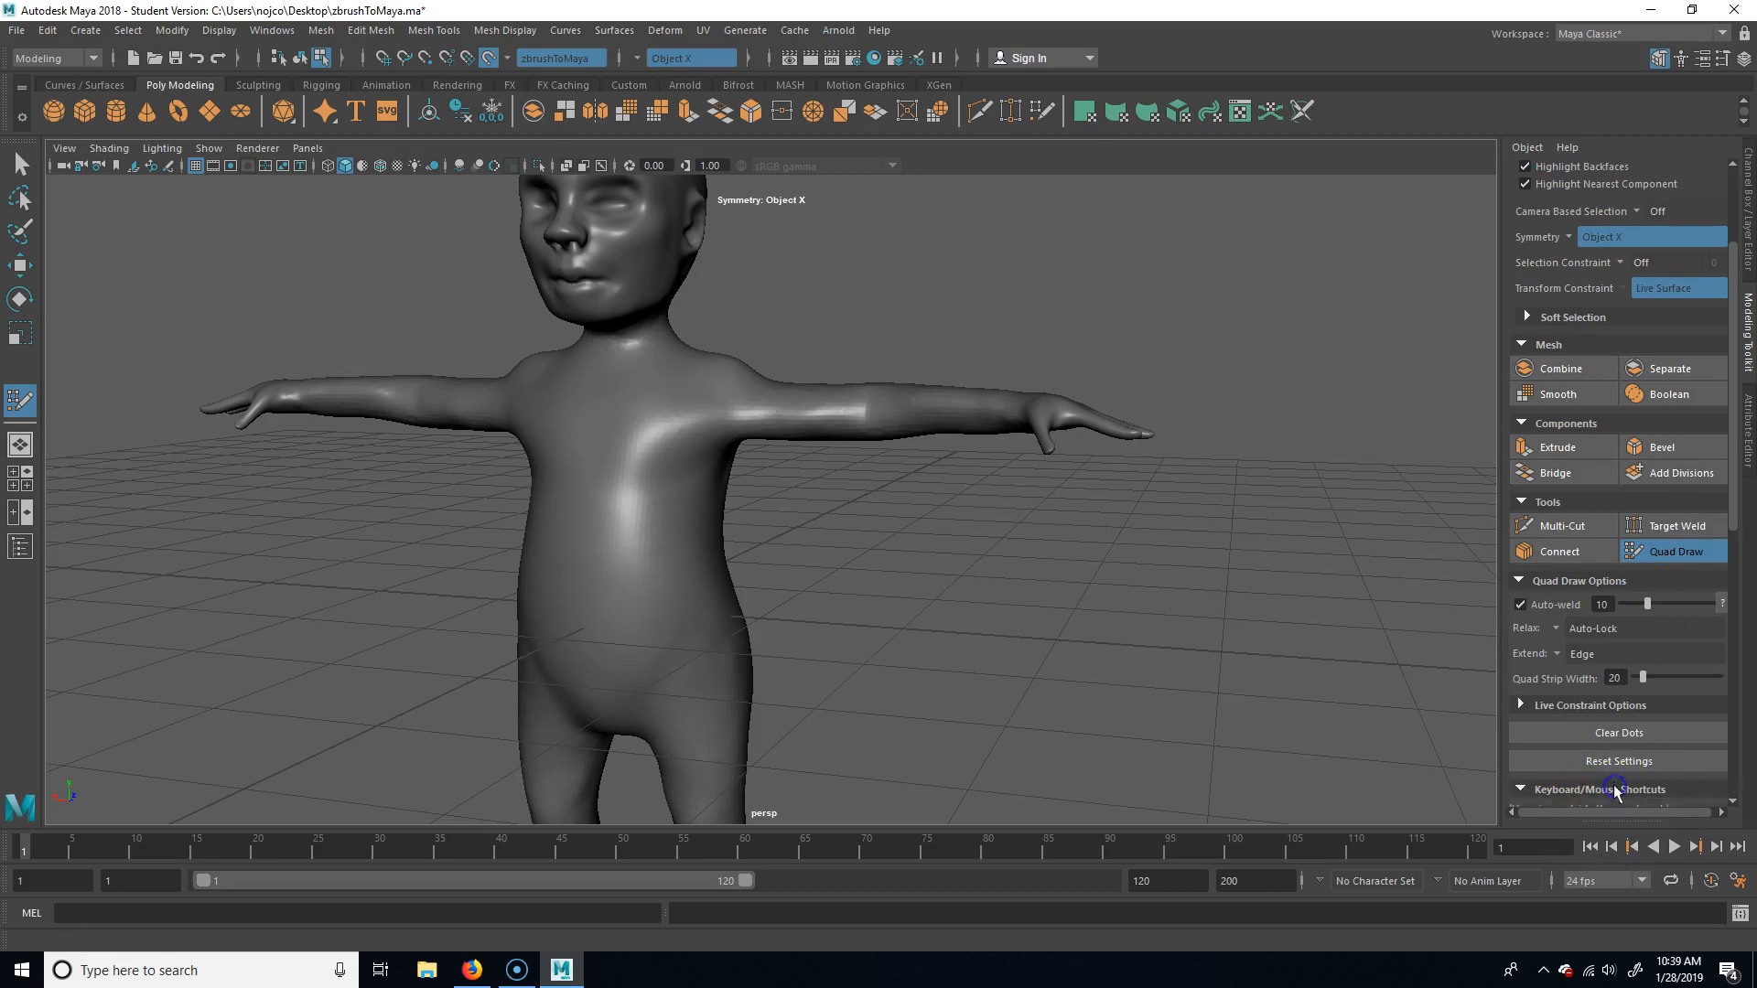
left_click(1597, 704)
scroll(1604, 703, "down", 2)
left_click_drag(1602, 651, 1598, 709)
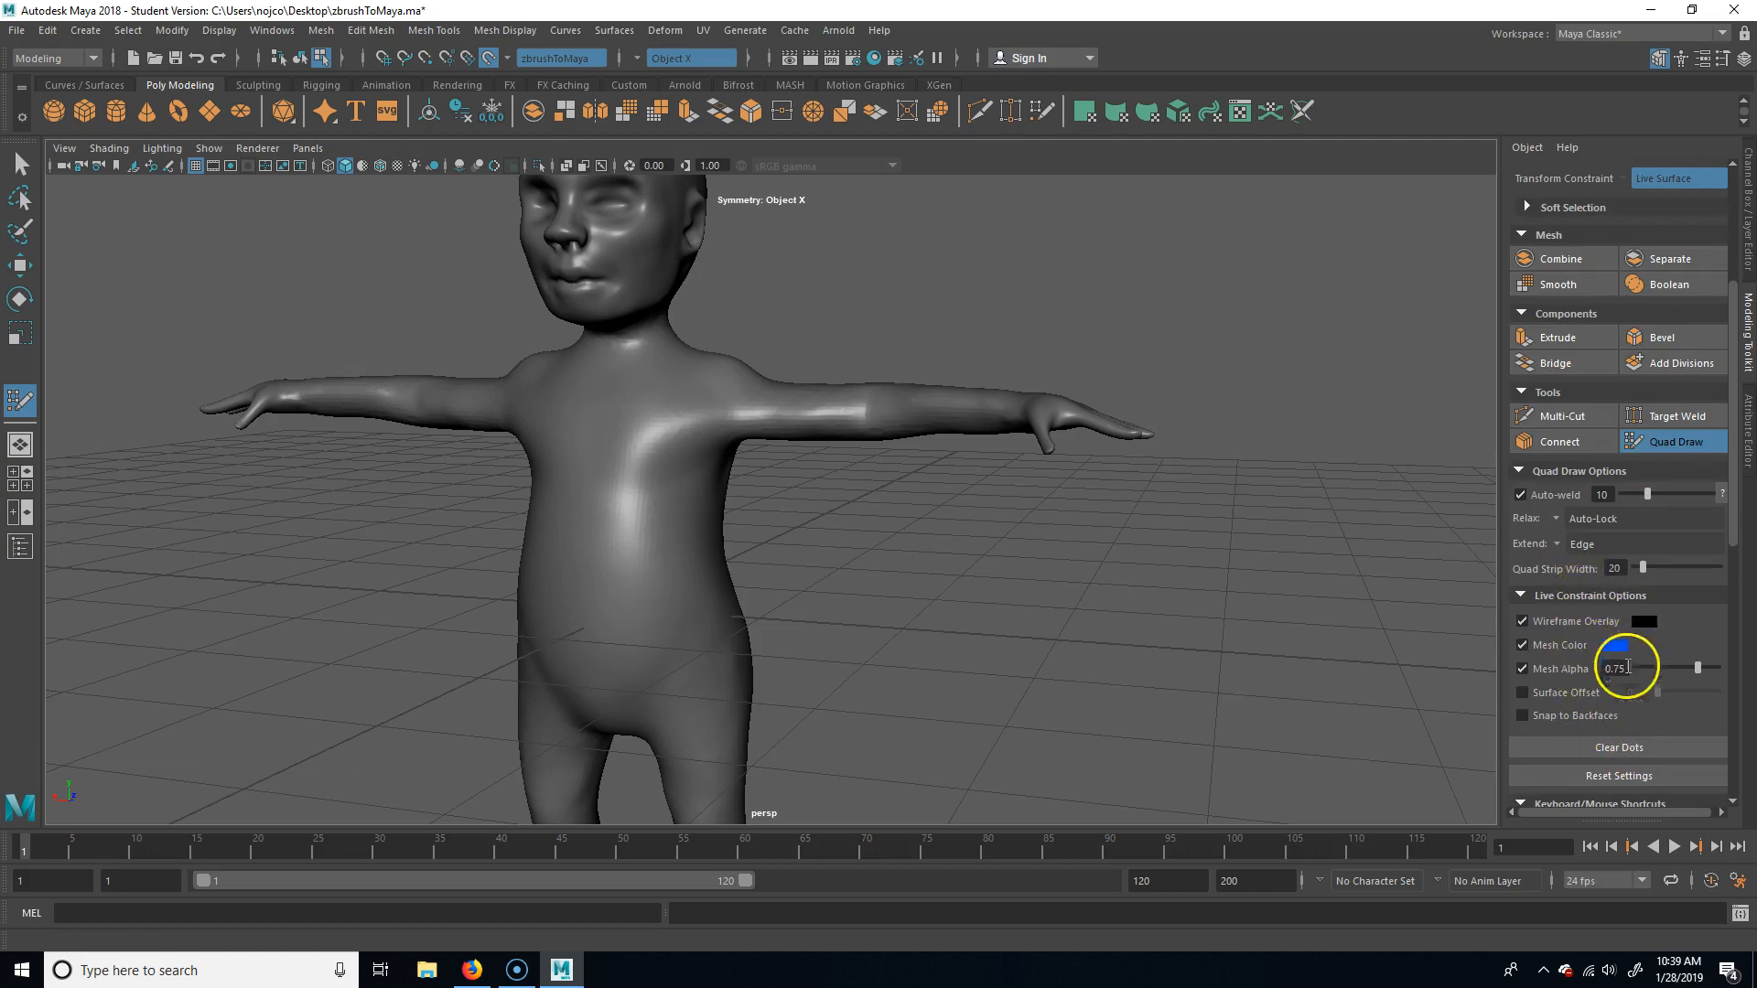
left_click(1583, 596)
scroll(1612, 682, "down", 3)
scroll(1598, 579, "down", 5)
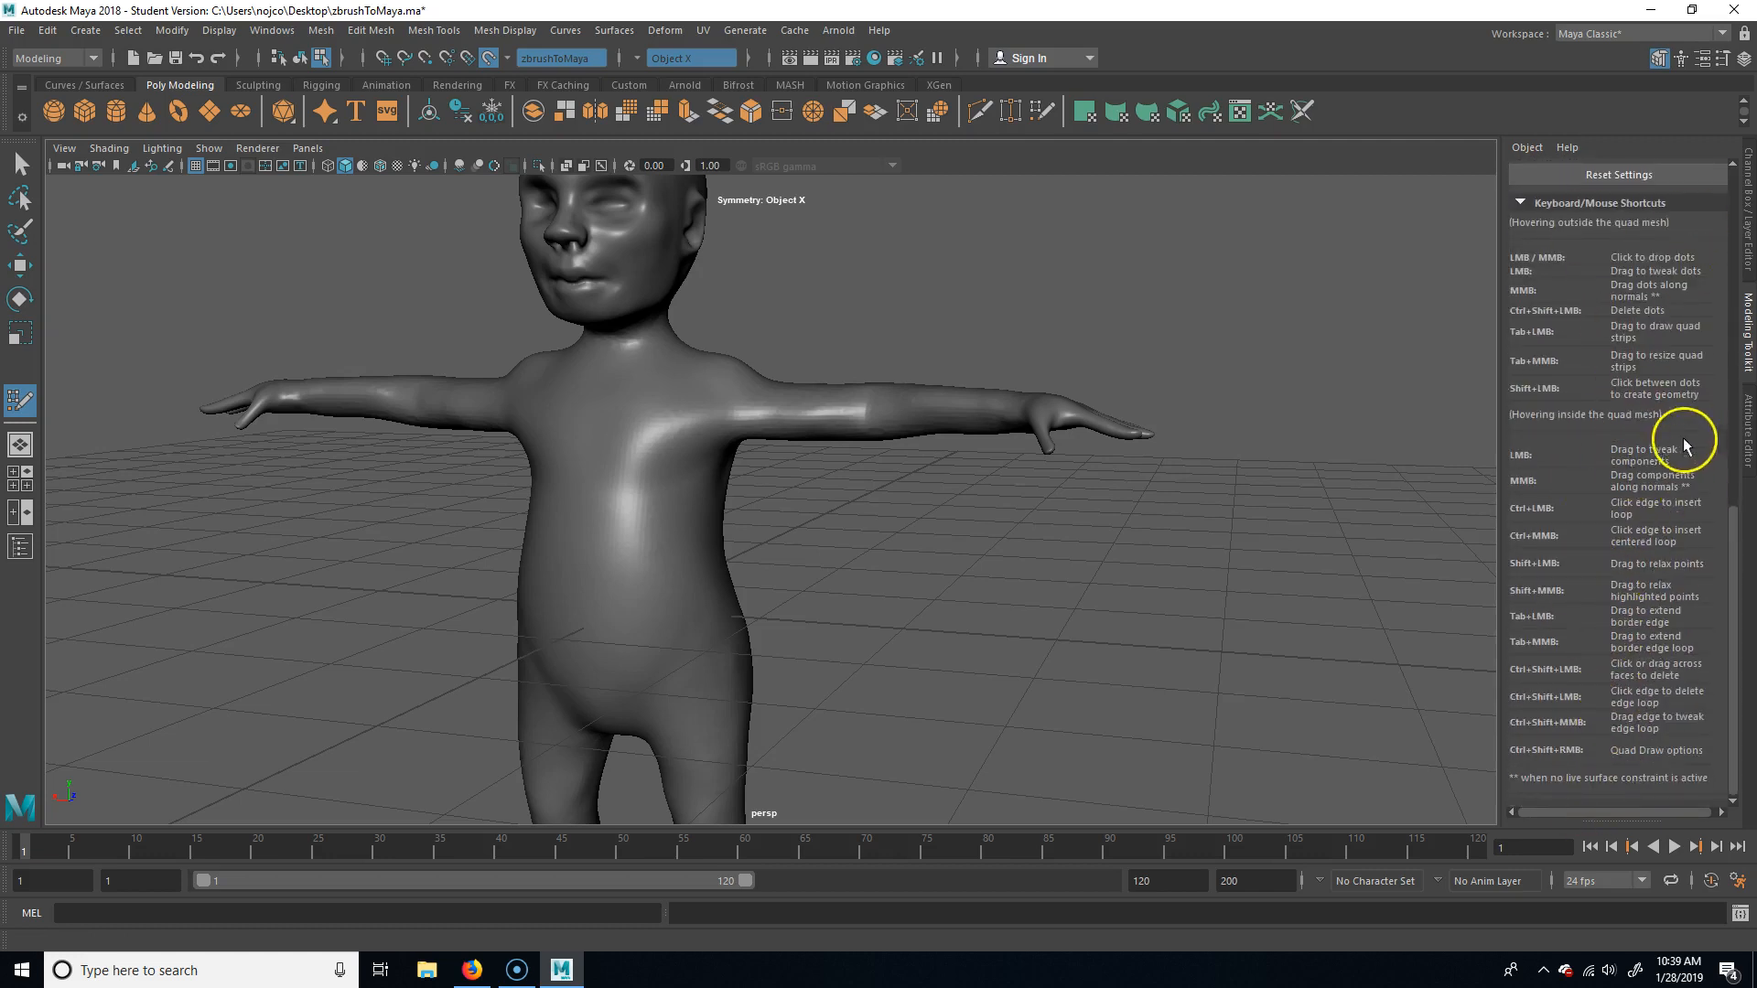
scroll(1659, 463, "up", 5)
Place an inner and an outer ring of eight Quad Draw dots each around the character's left eye.
mouse_move(852, 459)
middle_mouse_down("alt")
mouse_move(883, 528)
mouse_move(812, 640)
middle_mouse_up("alt")
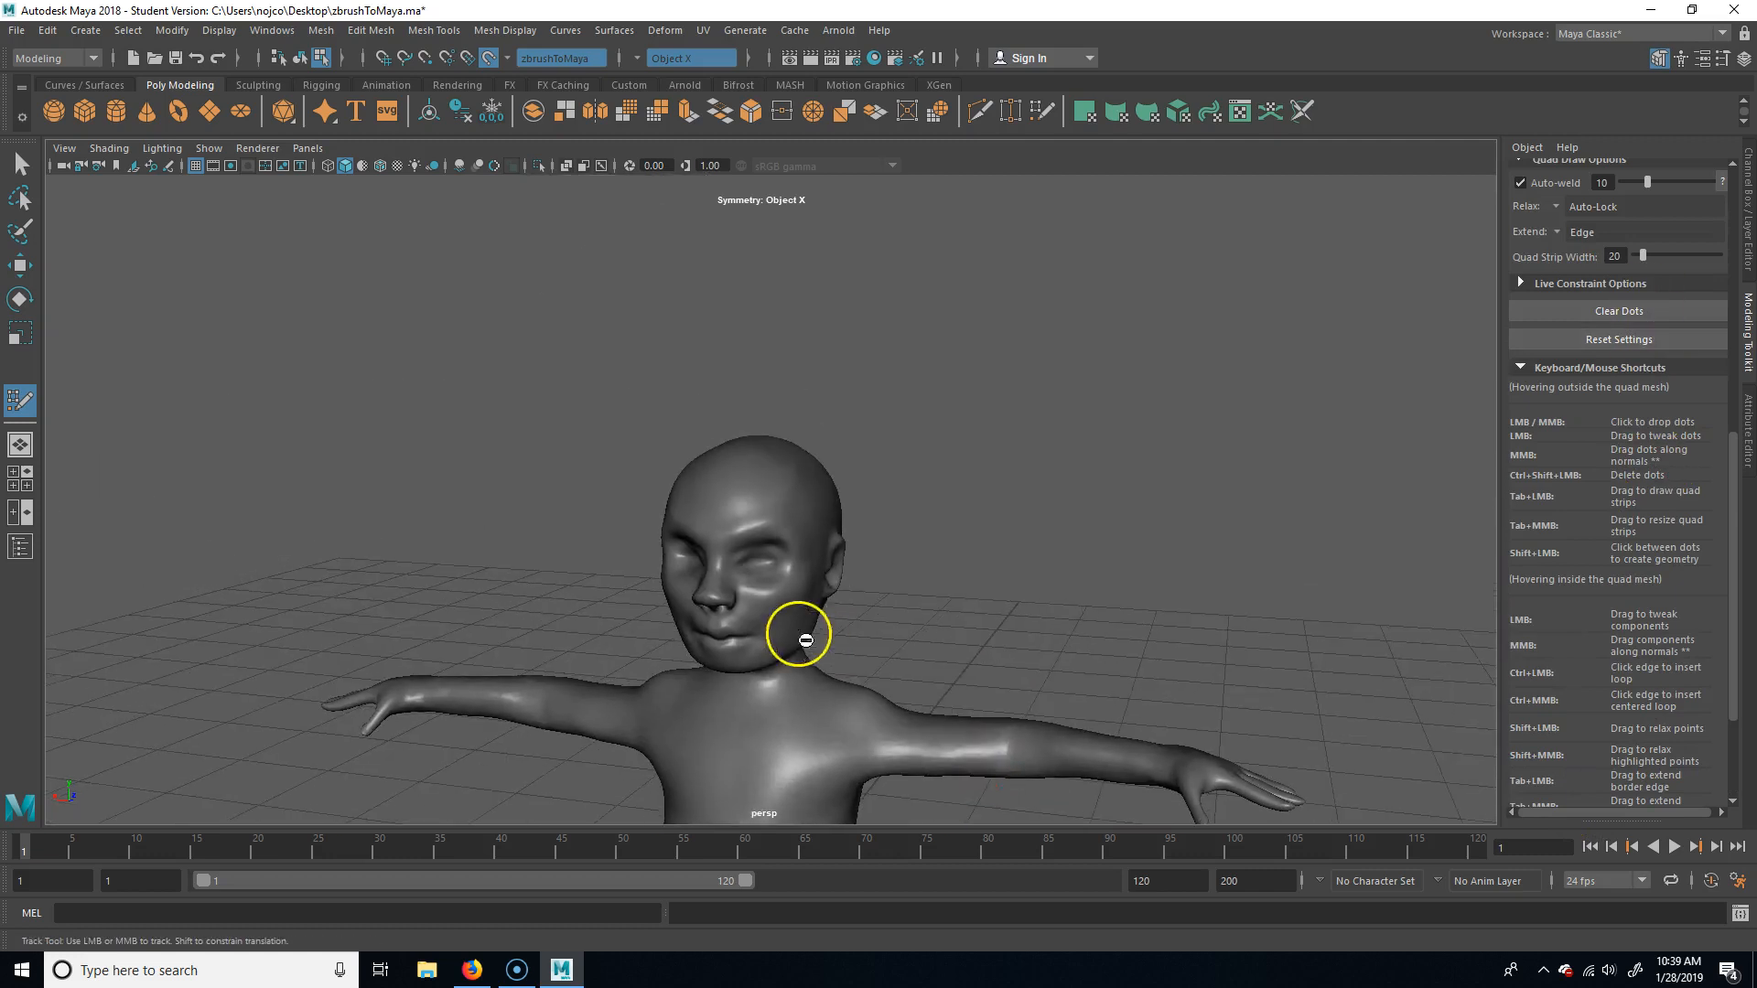
middle_click_drag(938, 698, 975, 349, "alt")
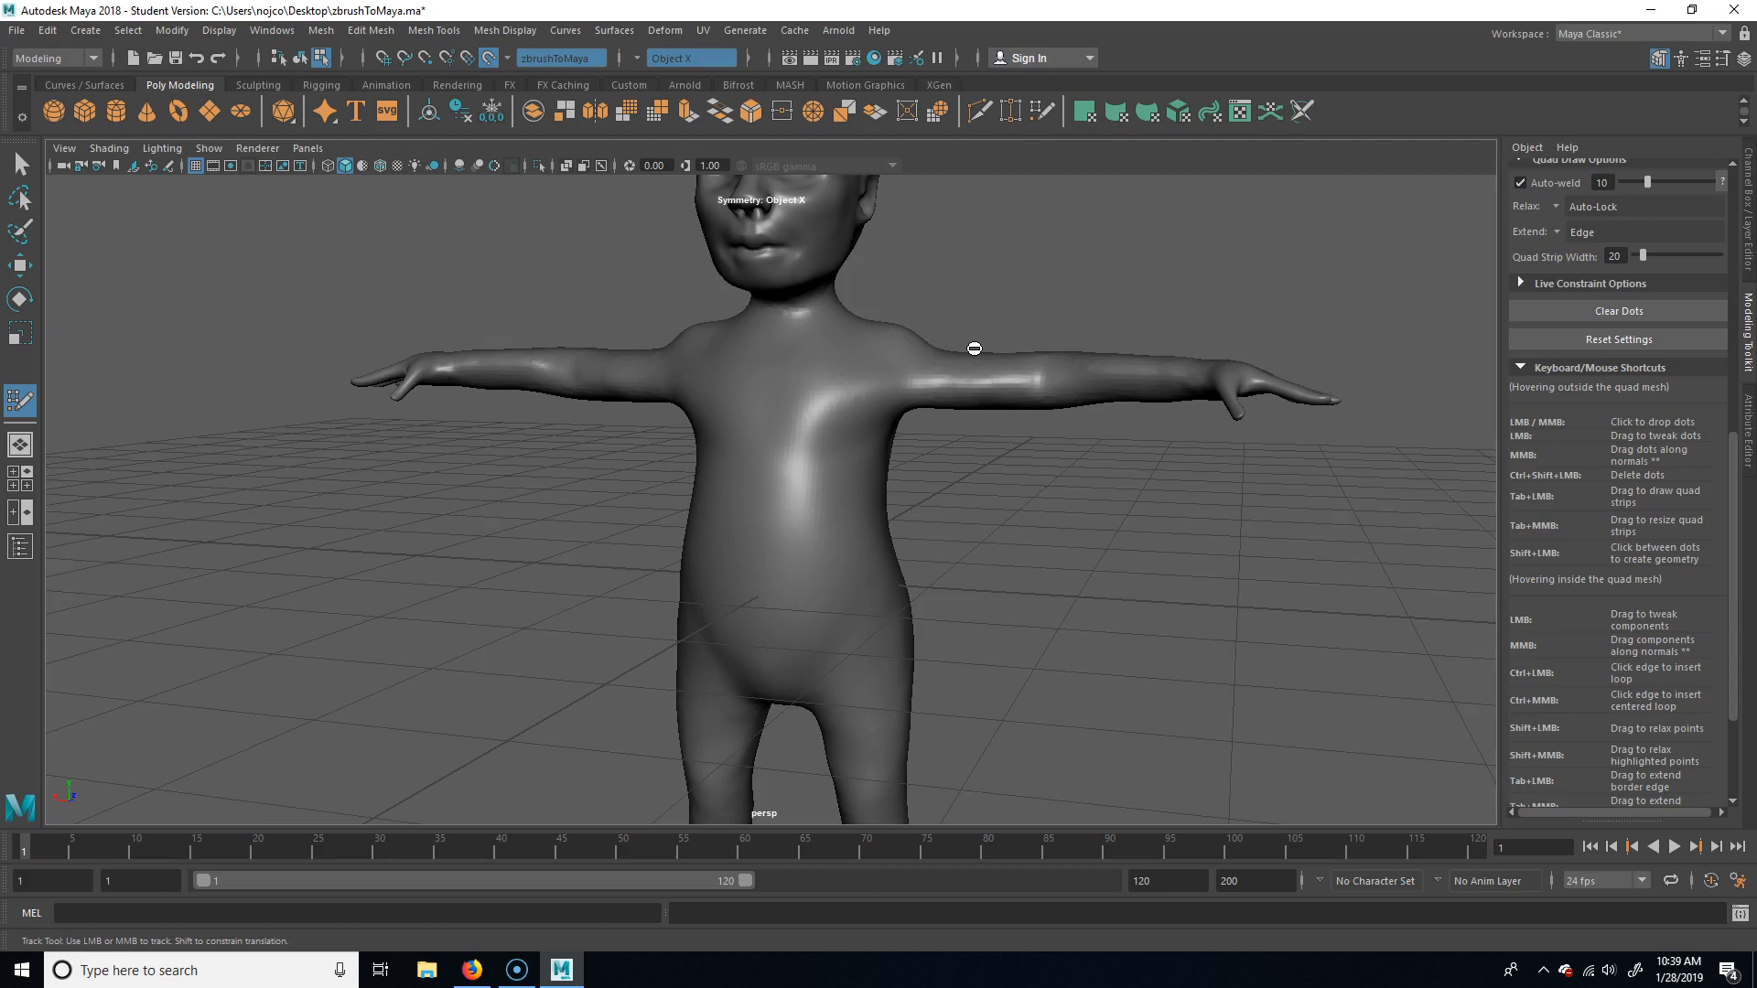
middle_click_drag(862, 283, 980, 439, "alt")
right_click_drag(992, 463, 1597, 513, "alt")
middle_click_drag(1370, 445, 1263, 498, "alt")
left_click_drag(1263, 498, 1052, 561, "alt")
right_click_drag(1051, 561, 1252, 567, "alt")
middle_click_drag(1252, 568, 1260, 604, "alt")
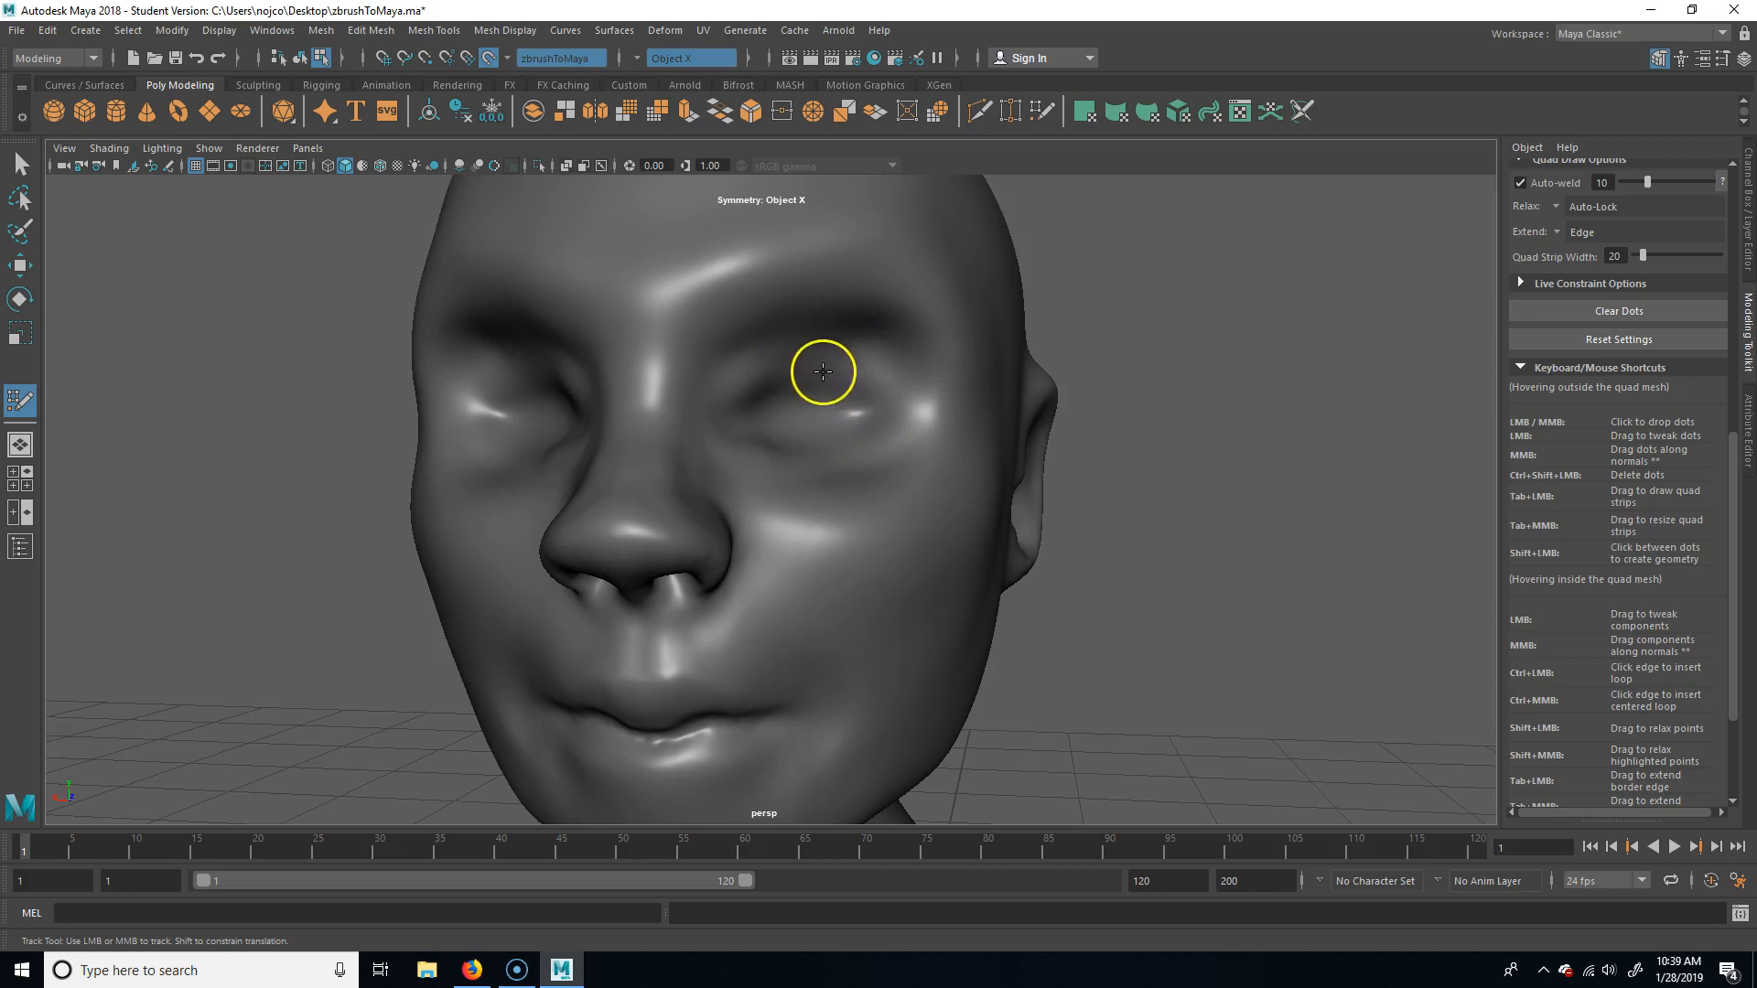
left_click(721, 422)
left_click(929, 421)
left_click(959, 422)
left_click_drag(804, 503, 813, 467)
left_click(772, 469, "shift")
left_click(866, 446)
left_click(891, 484)
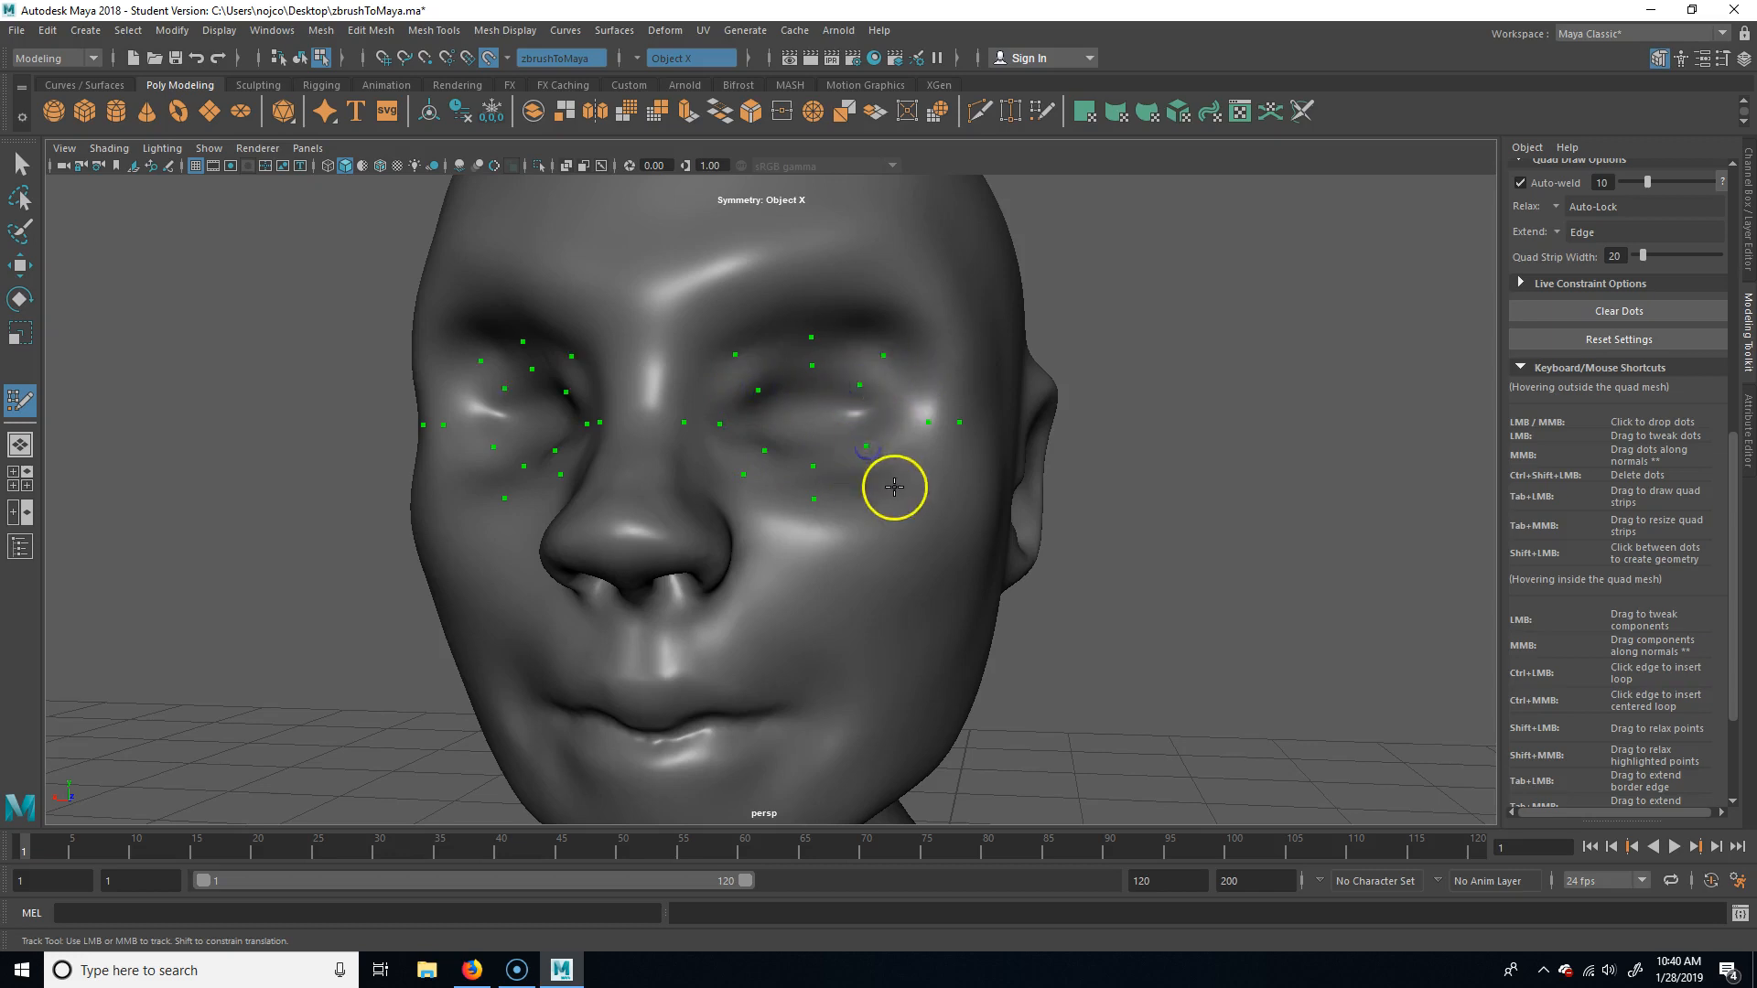
Fill the dots around the eye with a closed ring of eight quads and adjust the ring's outer corner.
left_click(730, 388, "shift")
mouse_move(732, 387)
left_mouse_down()
mouse_move(748, 440)
mouse_move(723, 387)
left_mouse_up()
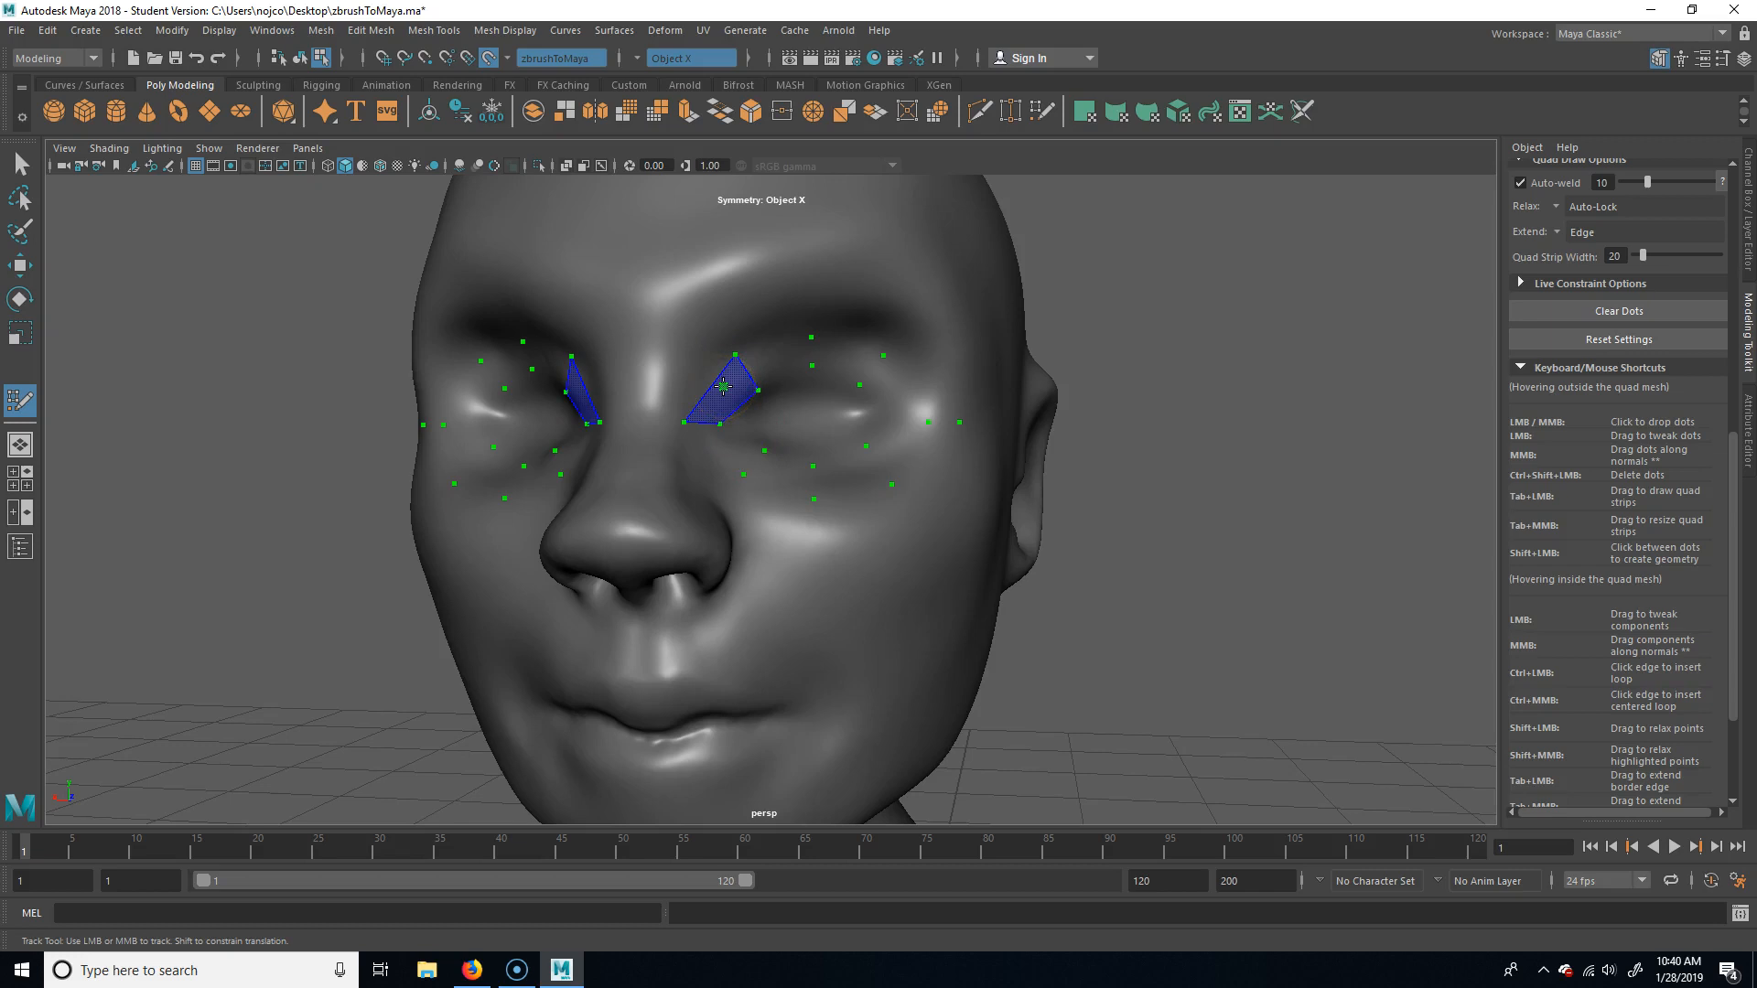
left_click(723, 387, "shift")
mouse_move(641, 487)
left_mouse_down("shift")
mouse_move(748, 442)
mouse_move(722, 451)
left_mouse_up("shift")
left_click(723, 451, "shift")
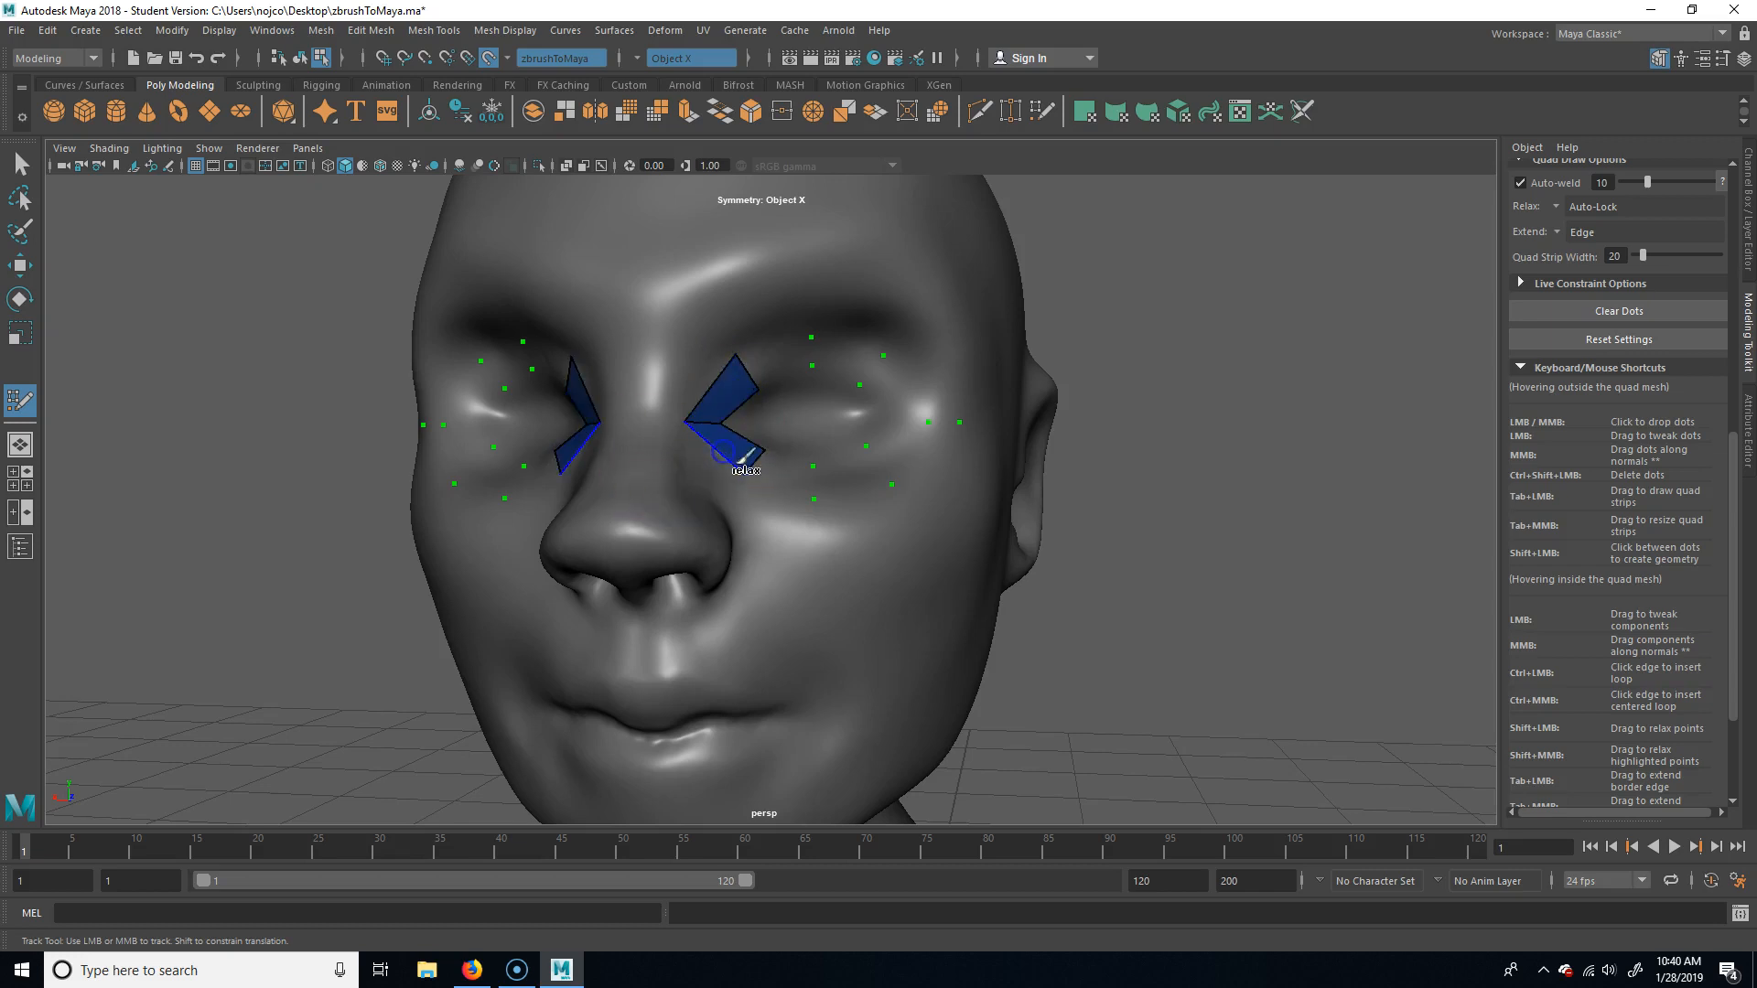
left_click(784, 475, "shift")
left_click(847, 477, "shift")
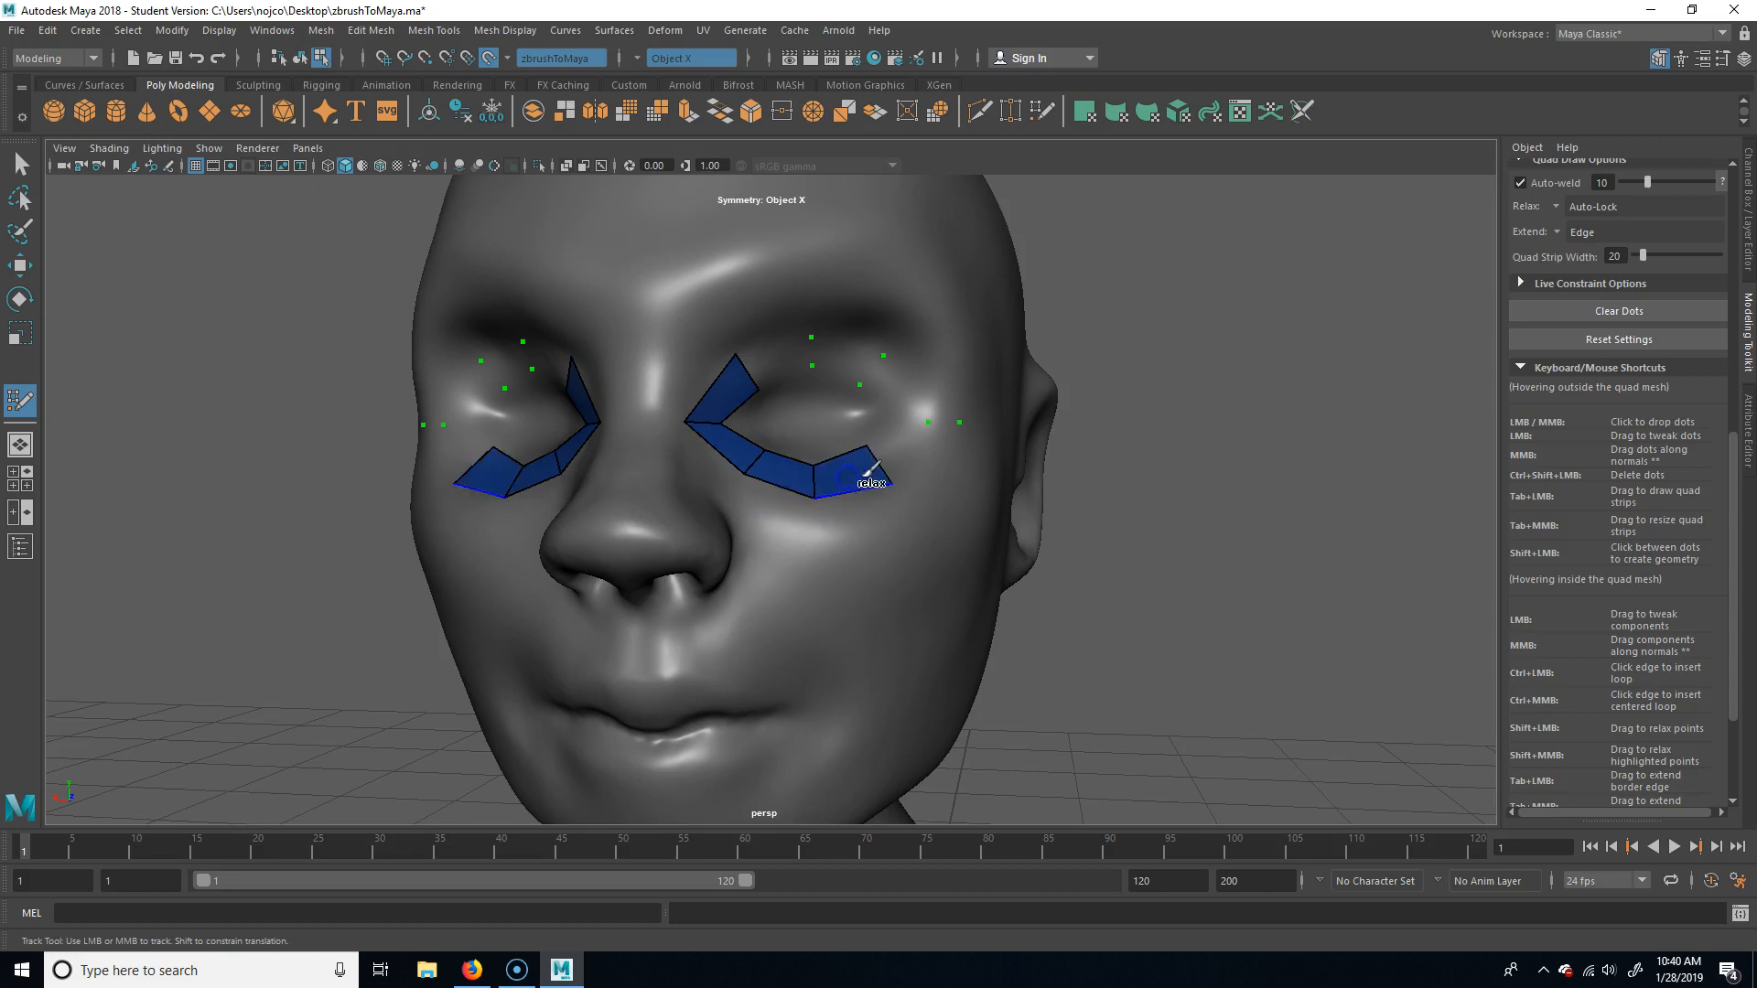
left_click(938, 428, "shift")
left_click(916, 400, "shift")
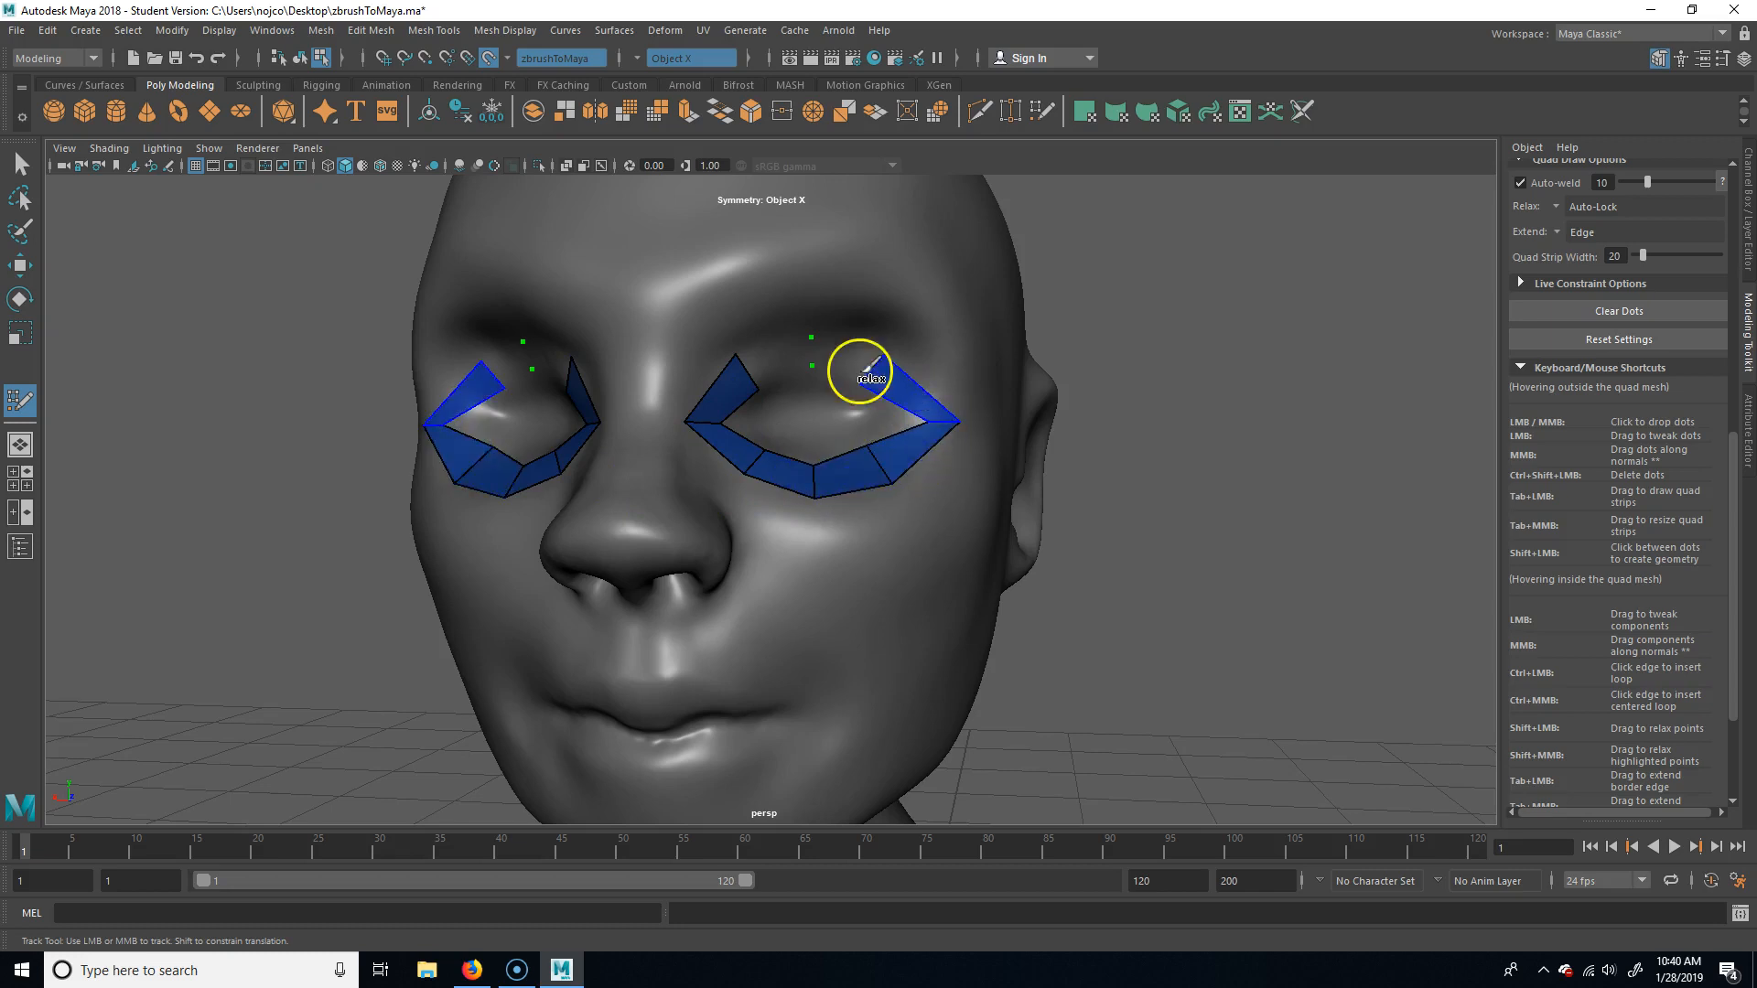
left_click(855, 372, "shift")
left_click(765, 353, "shift")
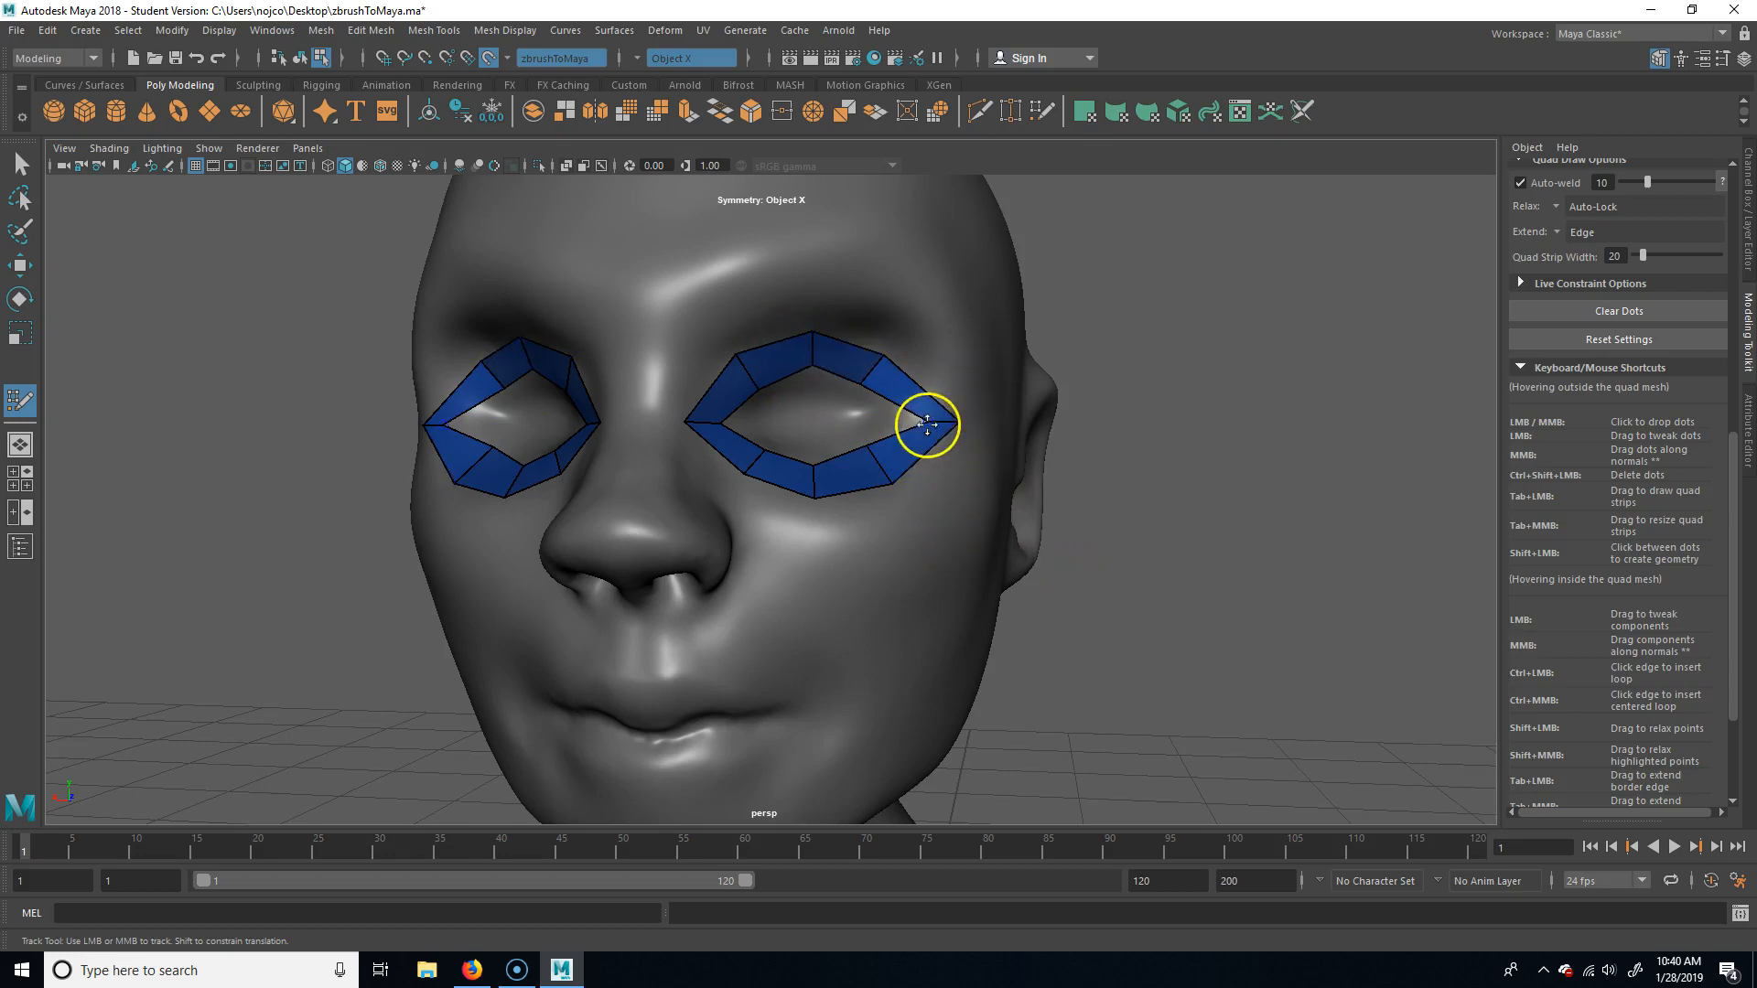
left_click_drag(956, 423, 816, 468)
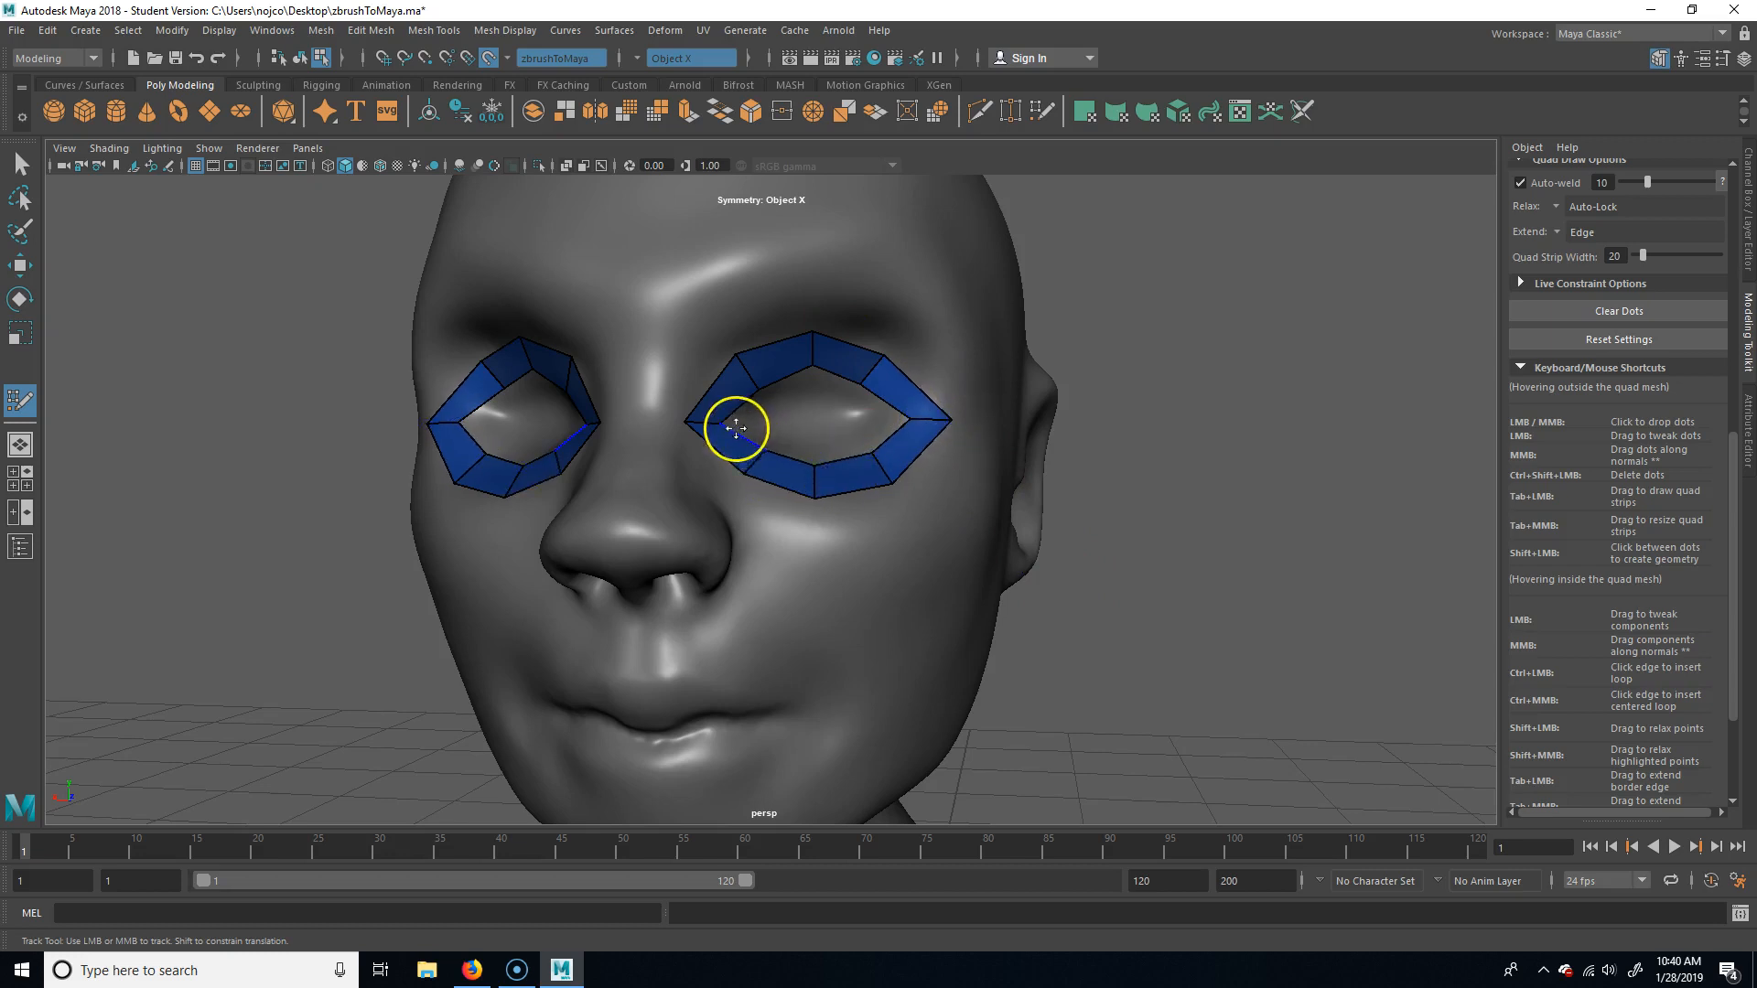
Place an inner and an outer ring of Quad Draw dots around the lips, including dots on the face's centre line.
middle_click_drag(1137, 690, 1169, 549, "alt")
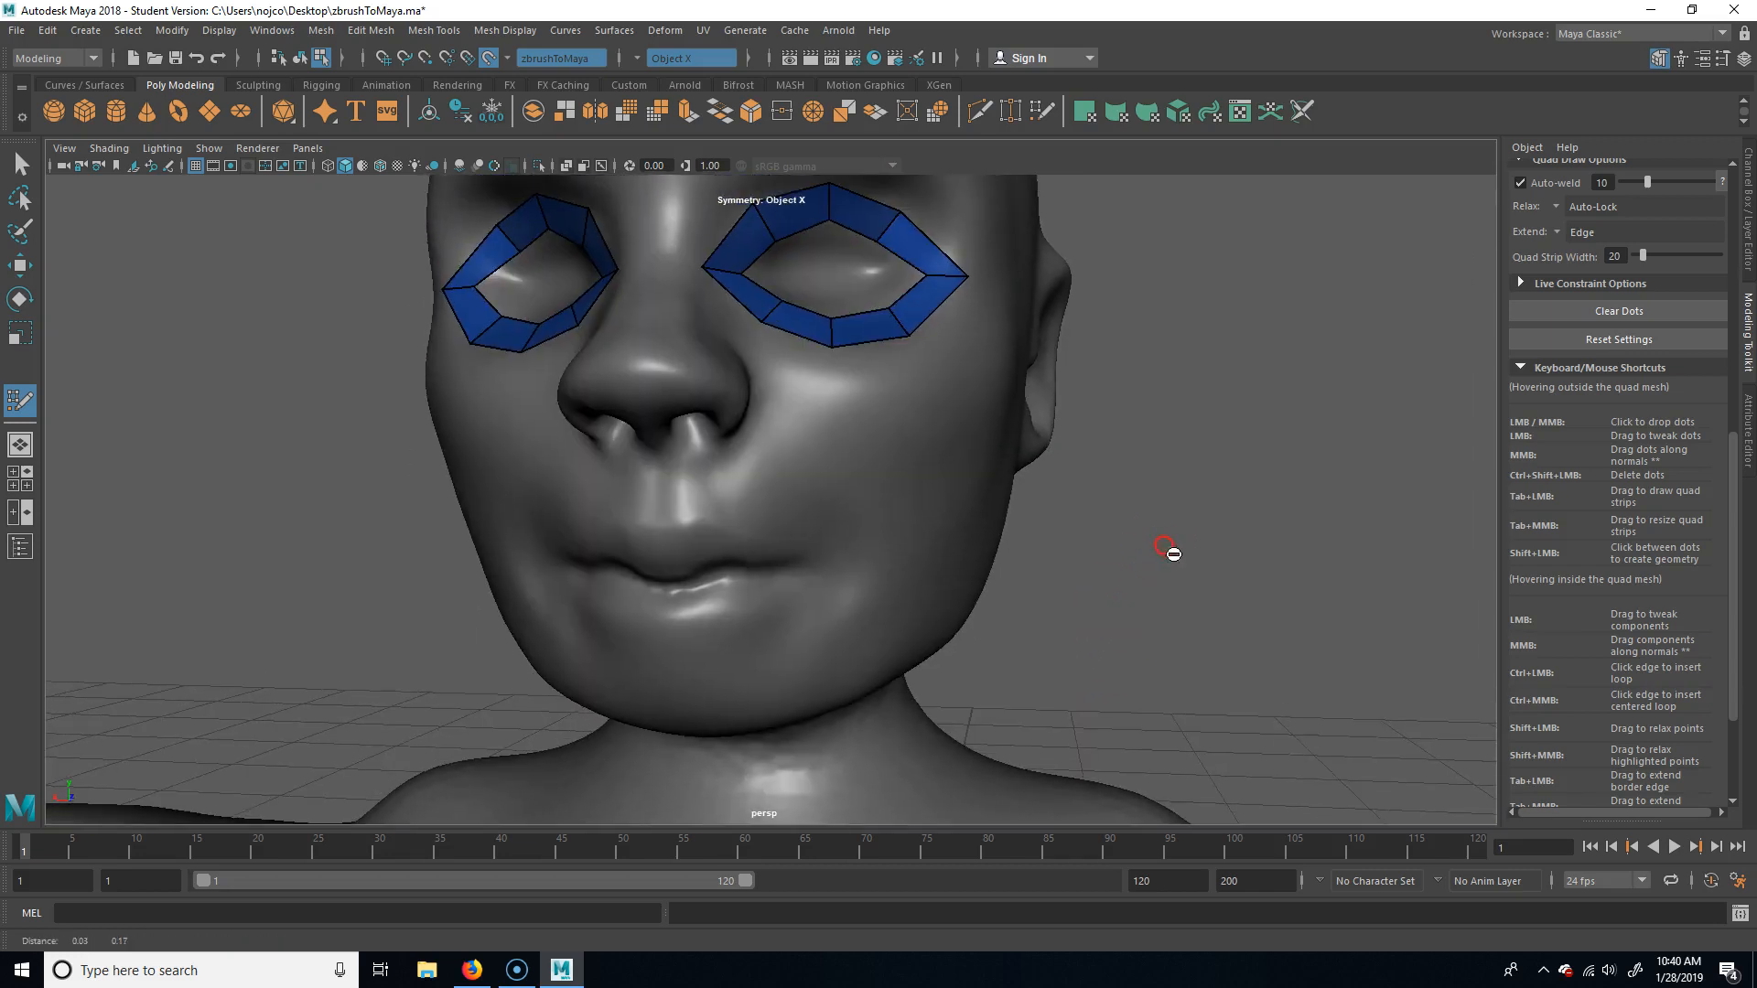
mouse_move(1089, 610)
left_mouse_down("alt")
mouse_move(1113, 590)
mouse_move(1098, 582)
left_mouse_up("alt")
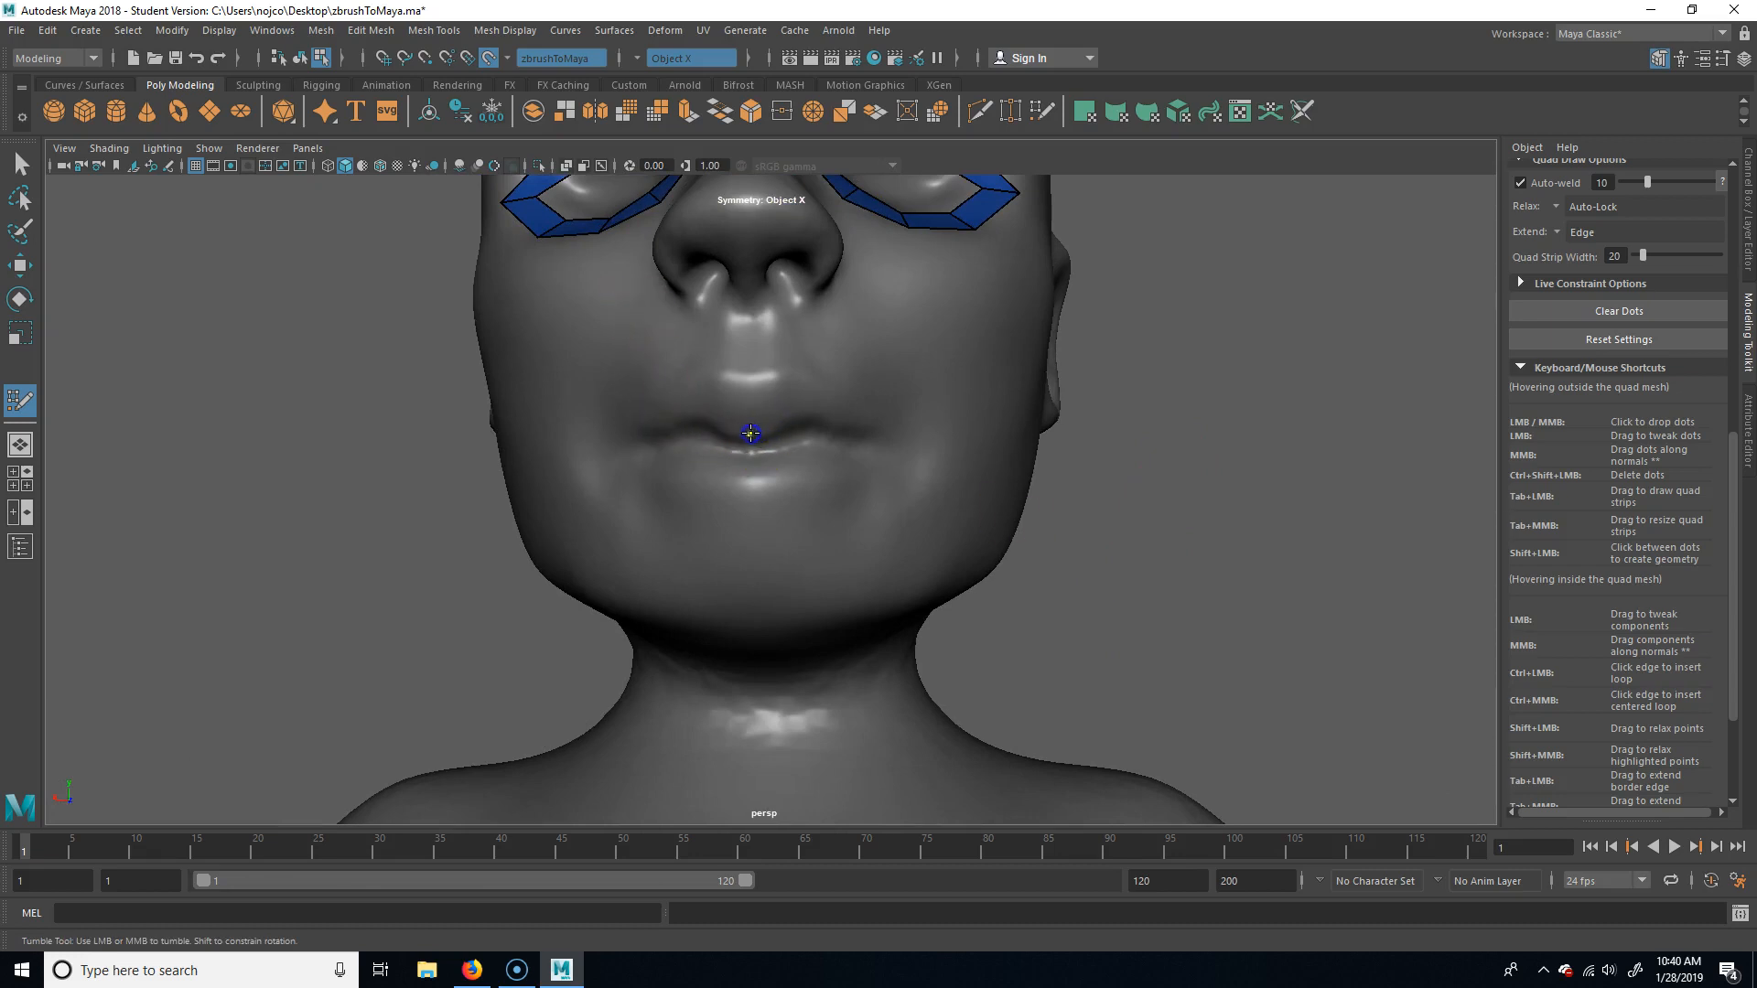
left_click_drag(744, 388, 765, 396)
left_click(752, 497)
left_click(829, 387)
left_click(812, 452)
Fill the dots around the lips with a closed ring of eight quads.
left_click(783, 476, "shift")
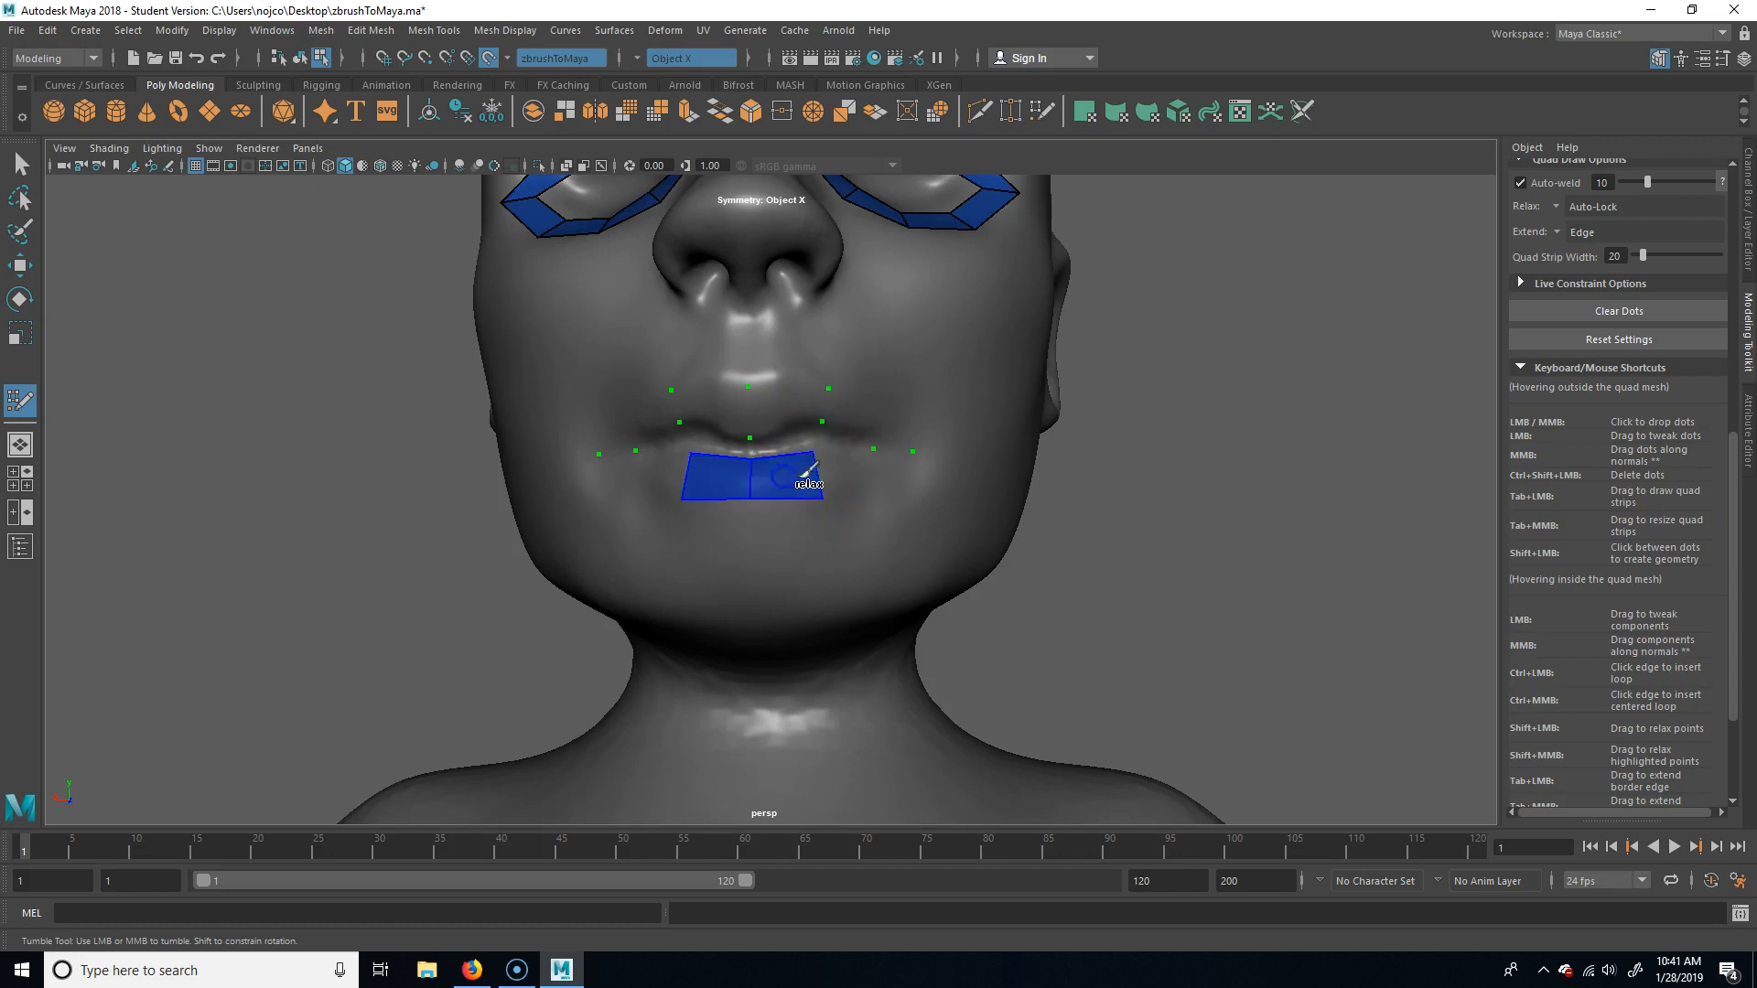
left_click(863, 469, "shift")
left_click(864, 422, "shift")
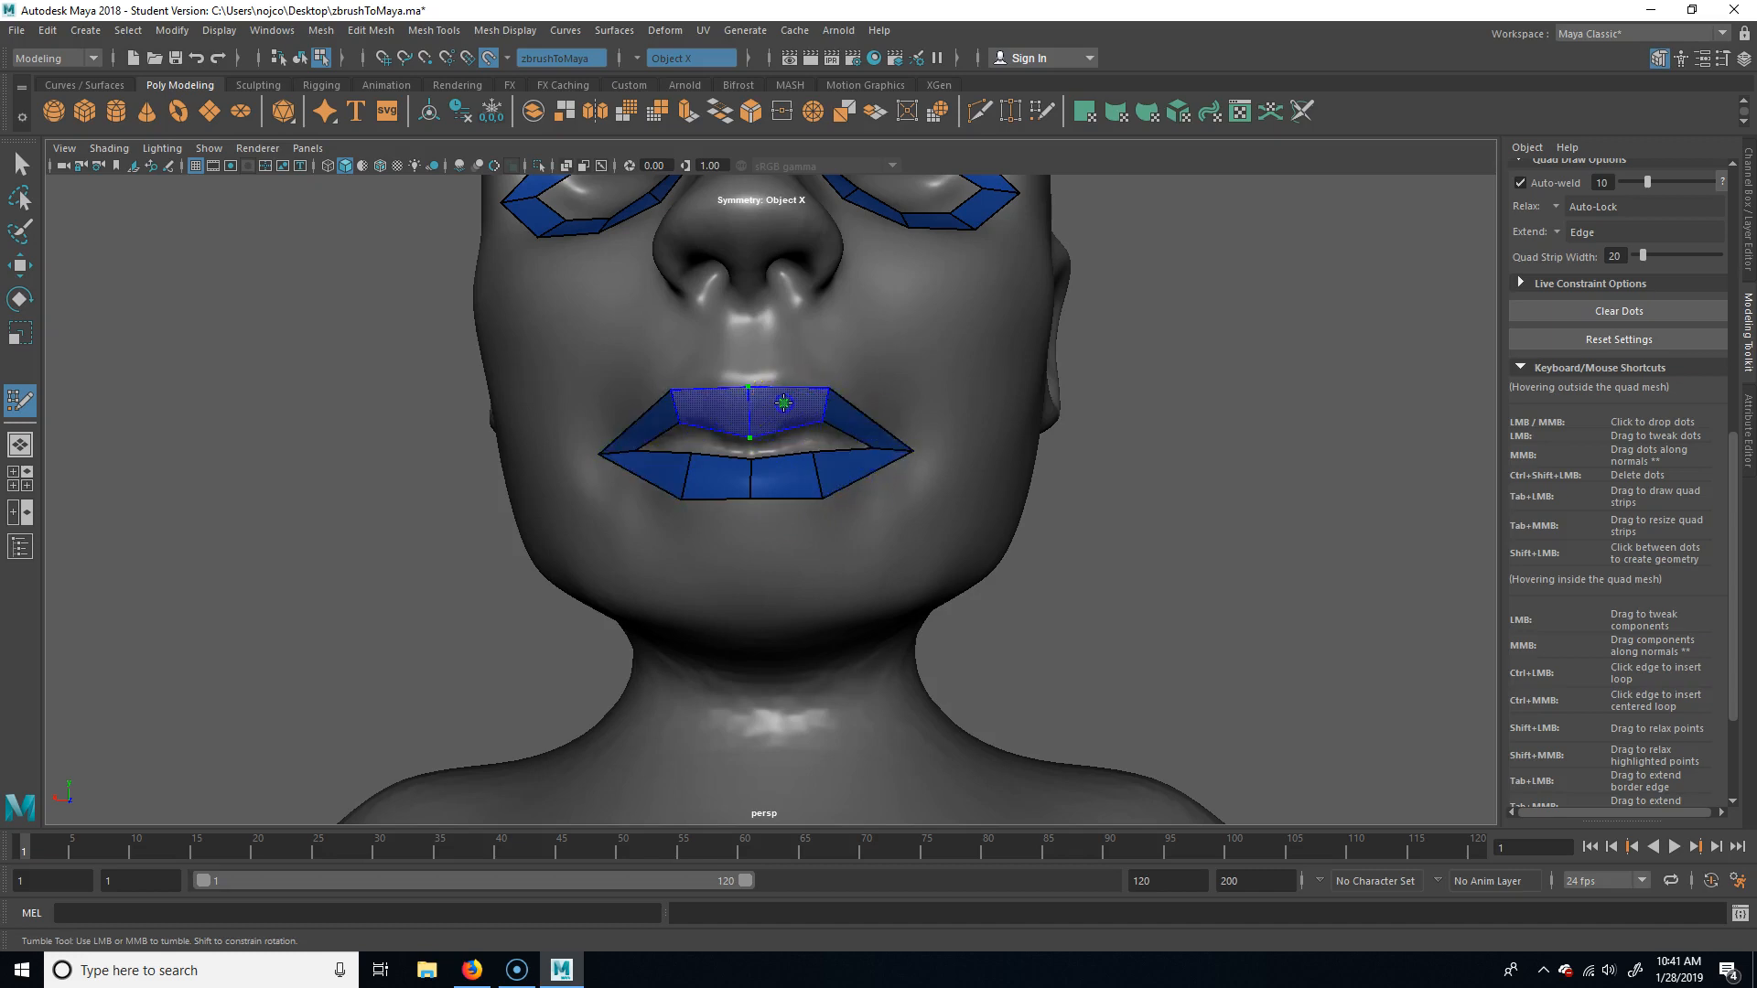
left_click(758, 416, "shift")
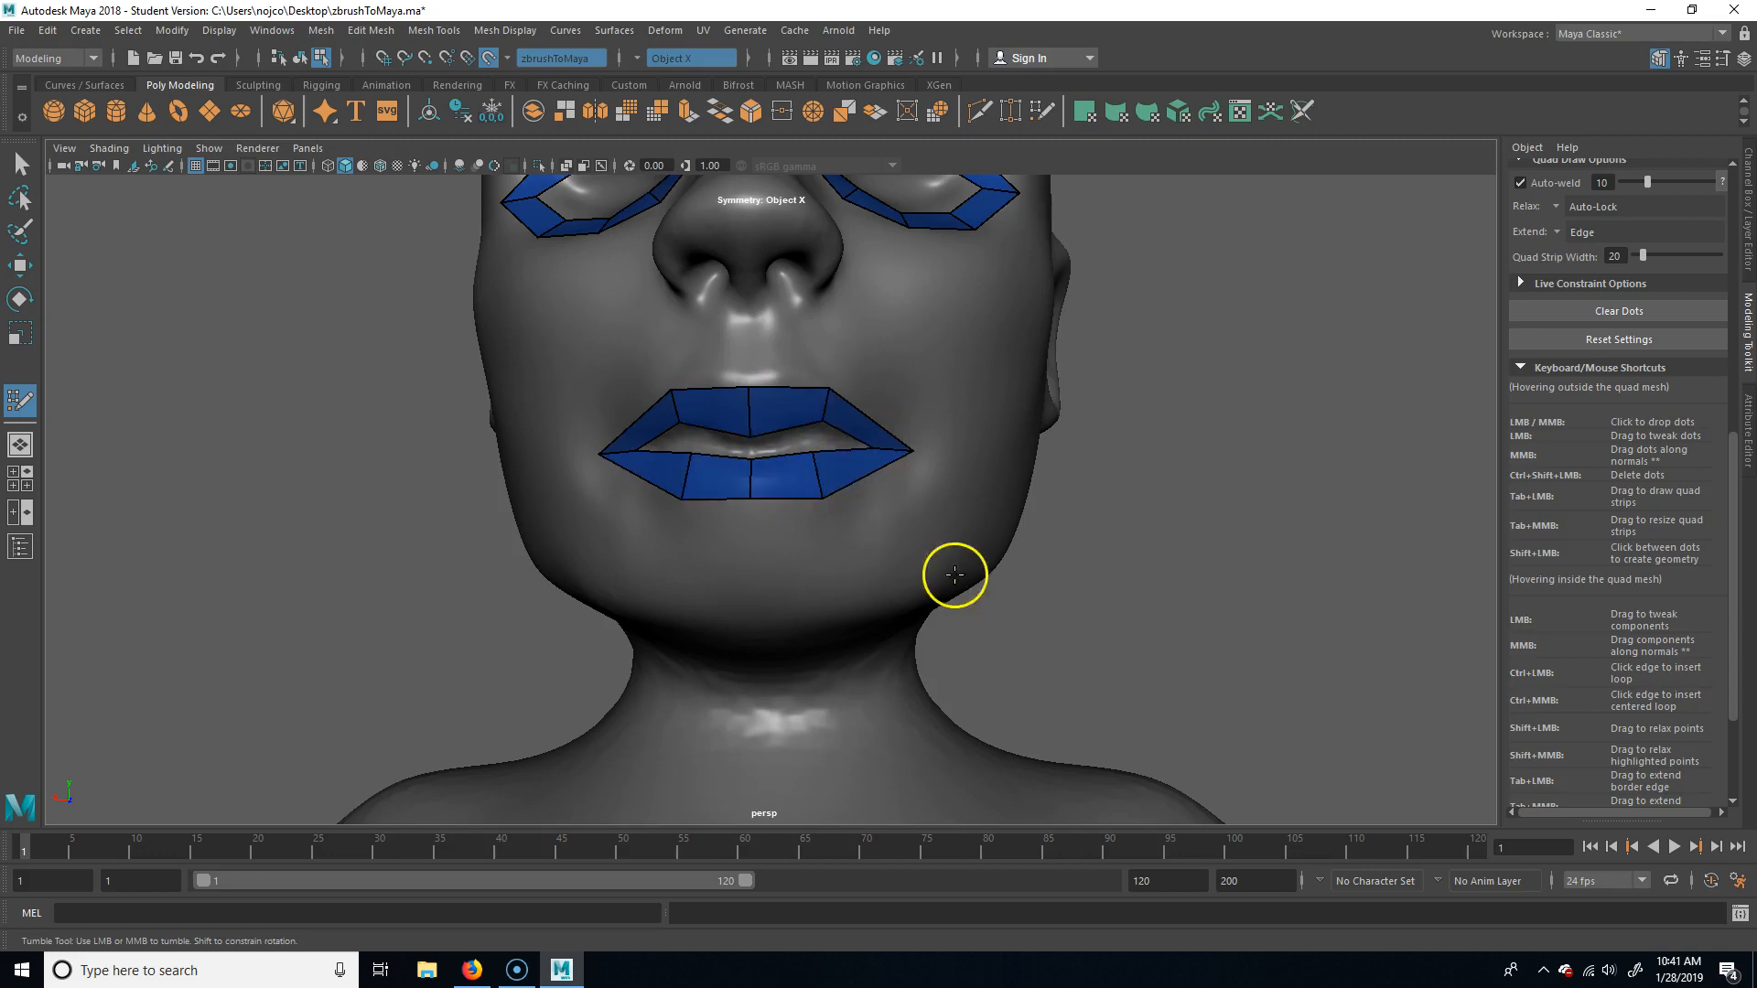
Place dots inside and around the nostril opening and fill the inner four with a quad.
left_click_drag(1279, 510, 1208, 458, "alt")
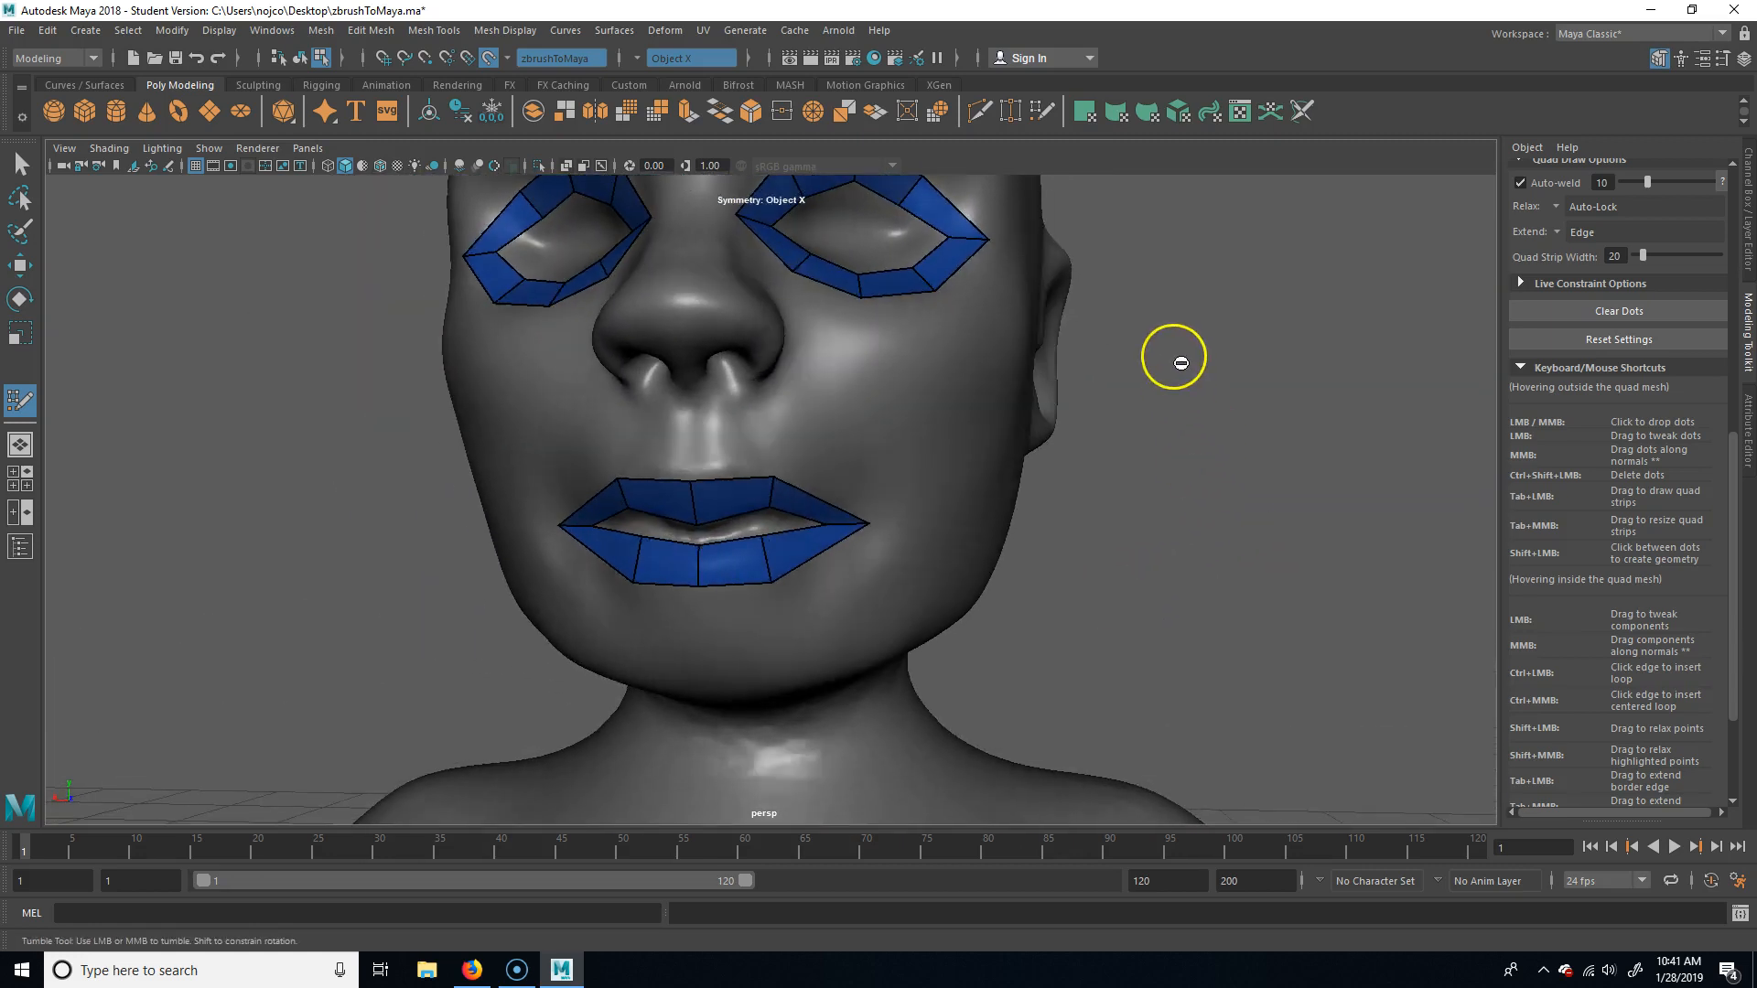
middle_click_drag(1137, 415, 1208, 651, "alt")
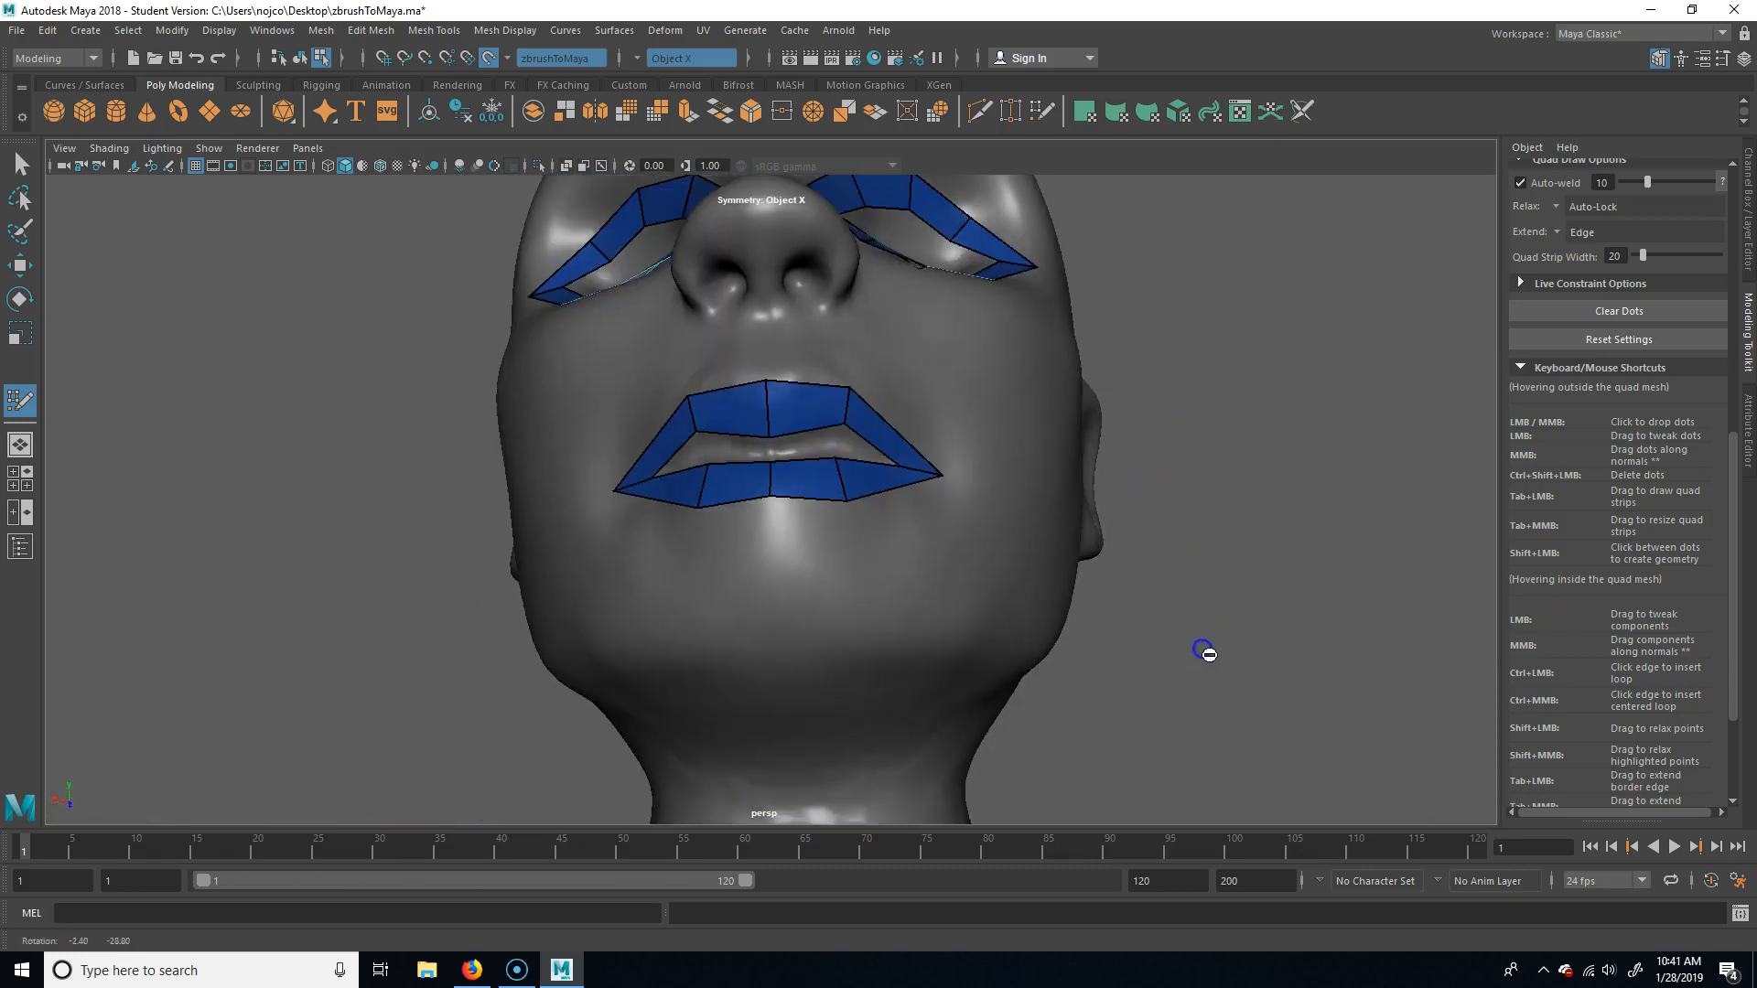
right_click_drag(1251, 502, 1302, 699, "alt")
middle_click_drag(697, 499, 694, 495, "alt")
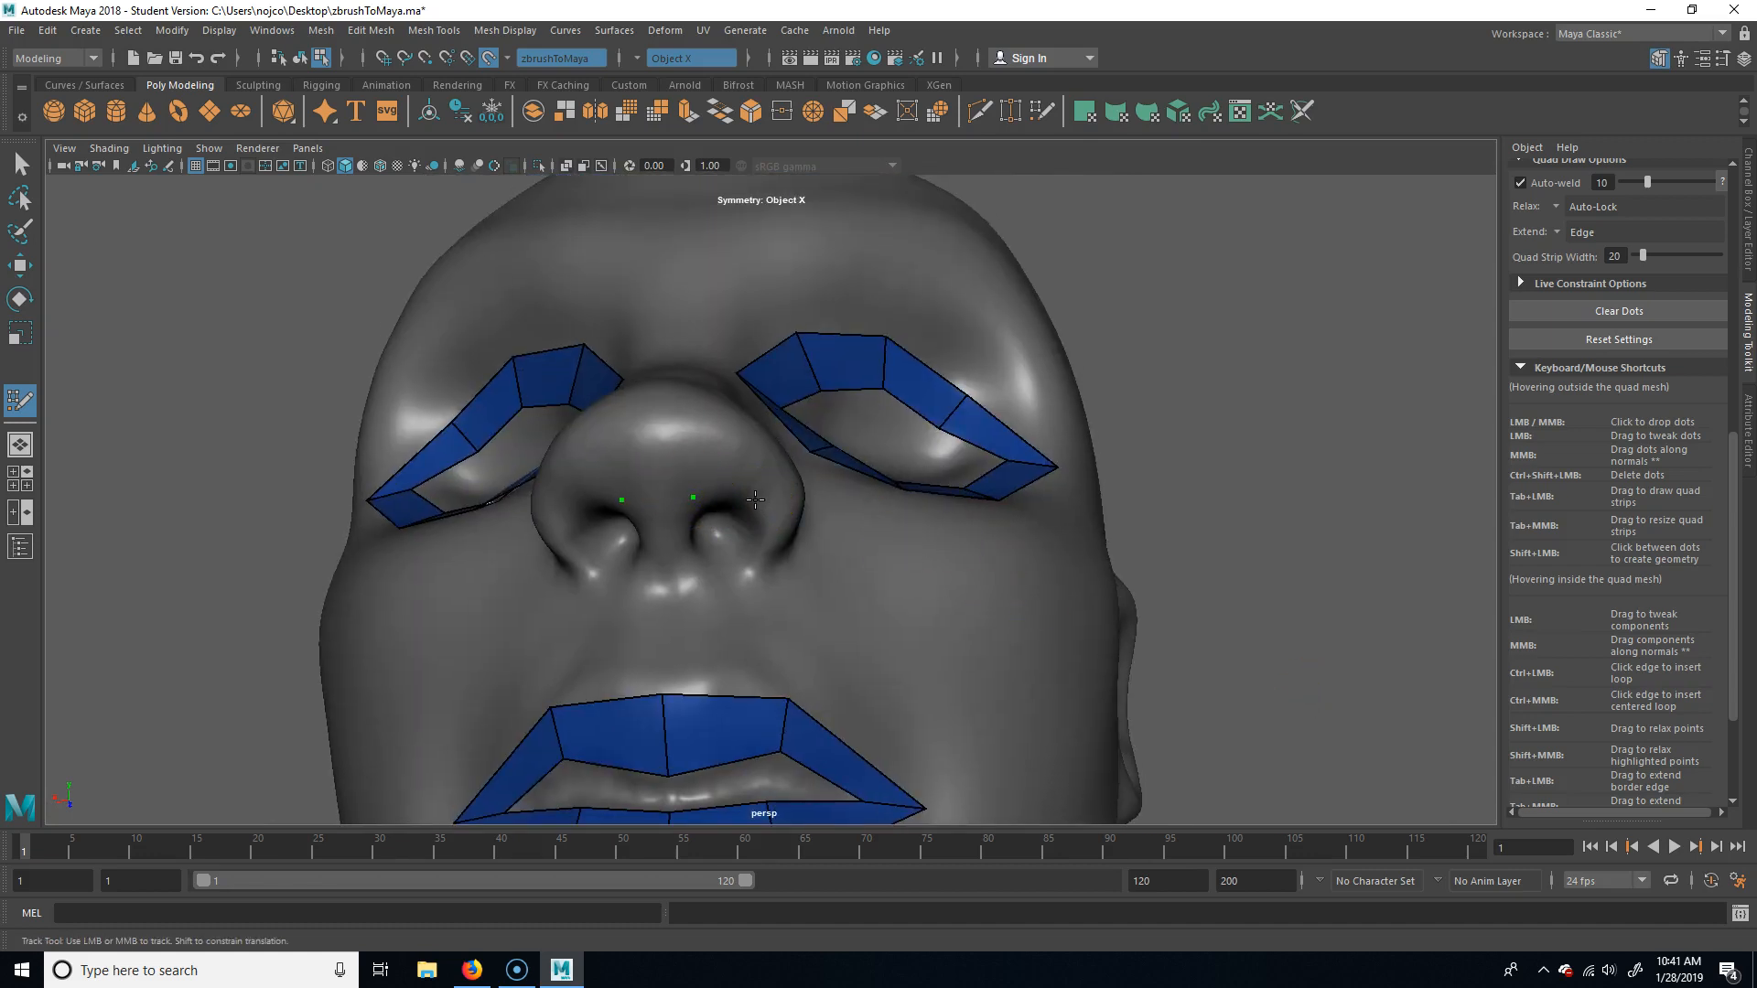
left_click_drag(1171, 582, 1165, 561, "alt")
middle_click_drag(1219, 418, 1245, 455, "alt")
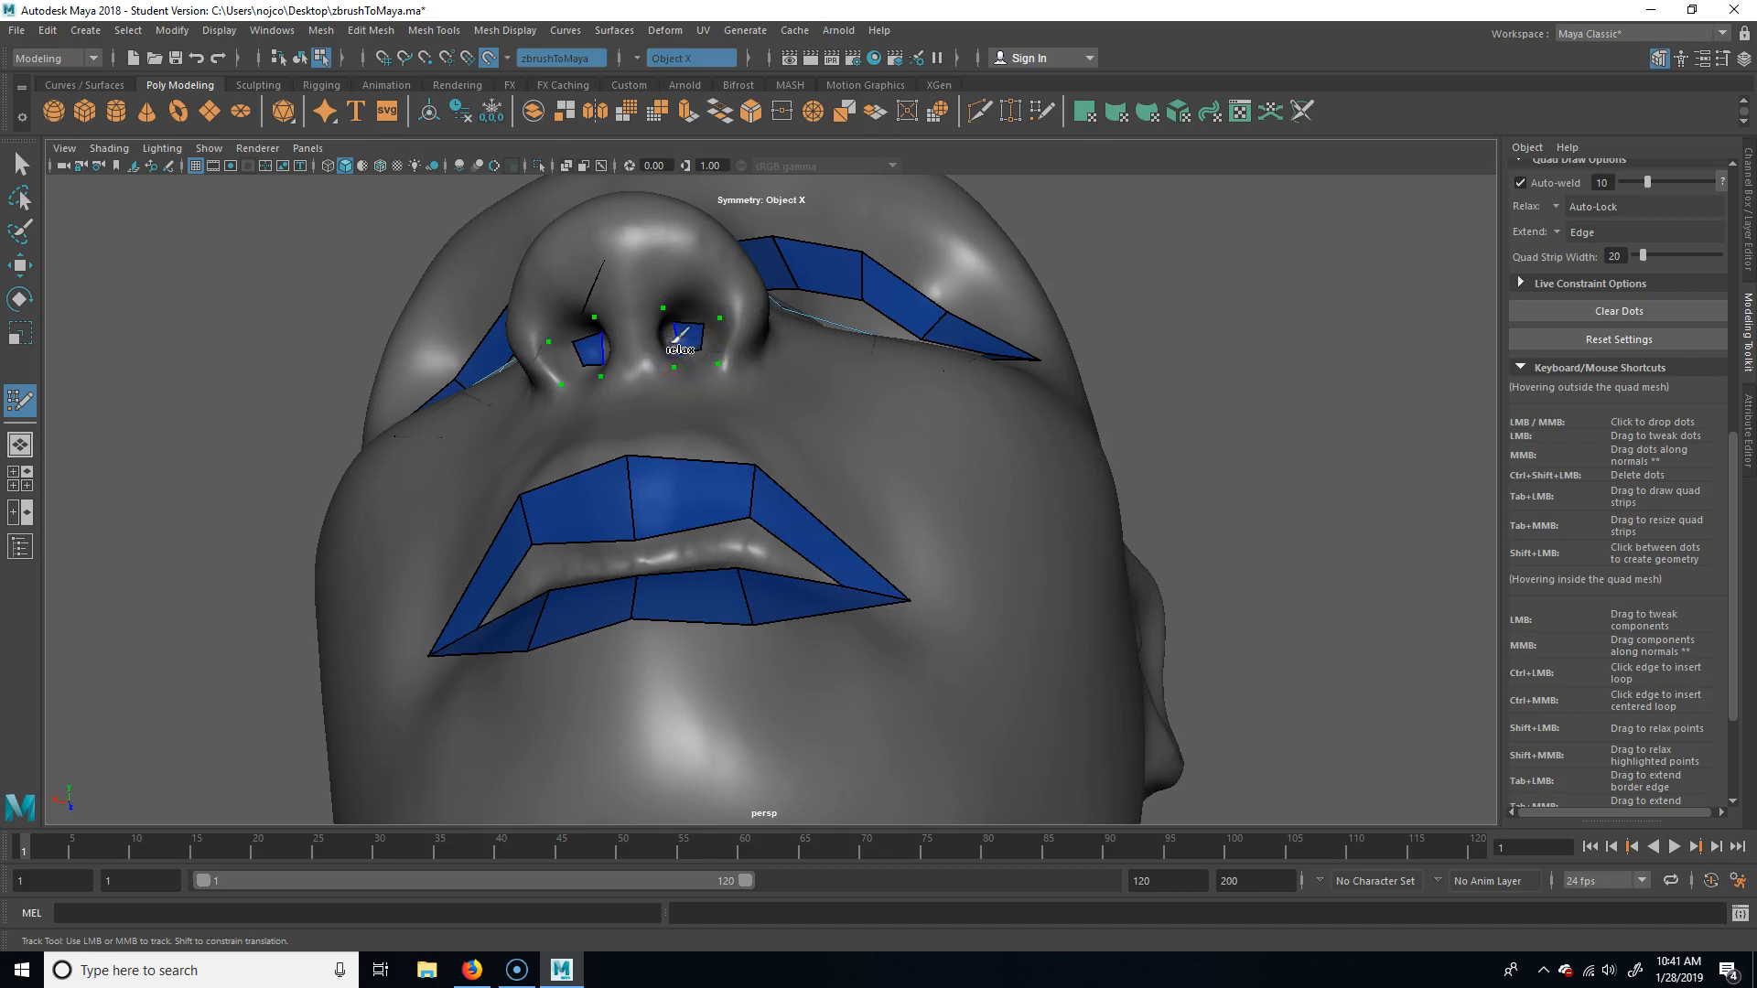
Build a ring of quads between the nostril's inner quad and the dots around its rim.
mouse_move(1270, 372)
left_mouse_down("alt")
mouse_move(1255, 376)
mouse_move(1270, 382)
left_mouse_up("alt")
mouse_move(519, 446)
left_mouse_down("shift")
mouse_move(518, 431)
mouse_move(564, 440)
mouse_move(557, 469)
left_mouse_up("shift")
left_click_drag(1107, 419, 1197, 423, "alt")
left_click(843, 396, "shift")
left_click_drag(1345, 531, 1299, 468, "alt")
middle_click_drag(1291, 412, 1304, 507, "alt")
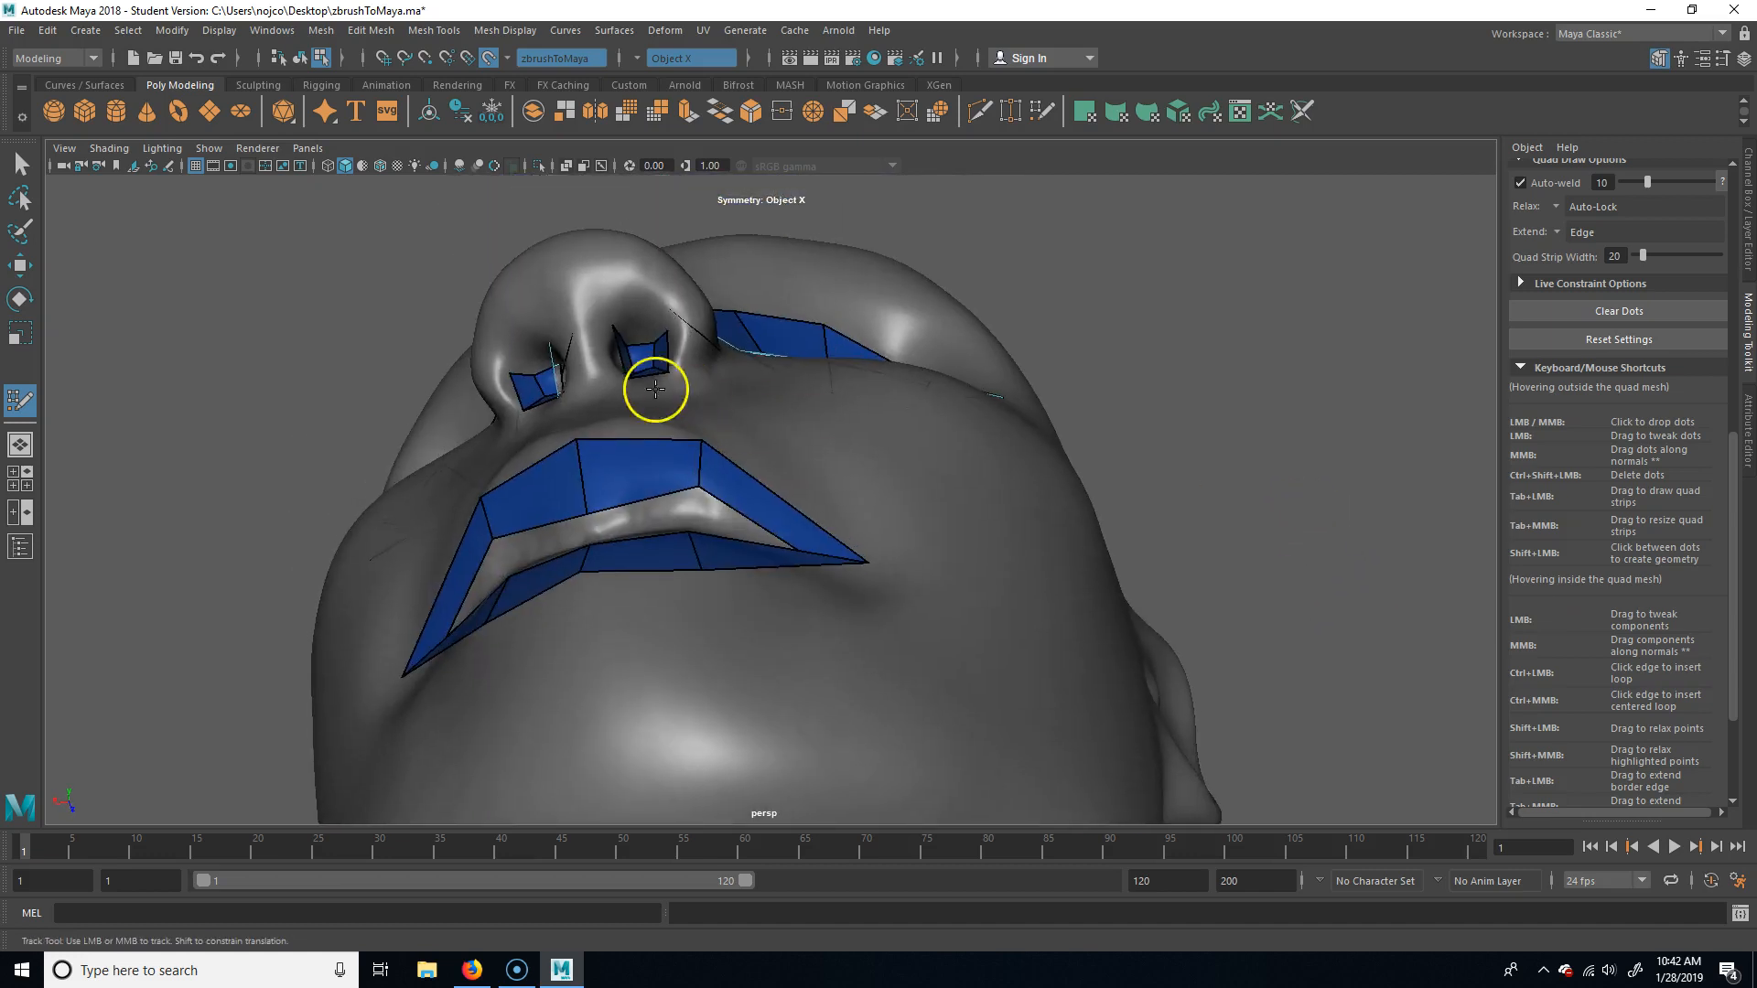
left_click_drag(643, 336, 640, 335, "shift")
mouse_move(1227, 433)
left_mouse_down("alt")
mouse_move(1266, 448)
mouse_move(1086, 521)
left_mouse_up("alt")
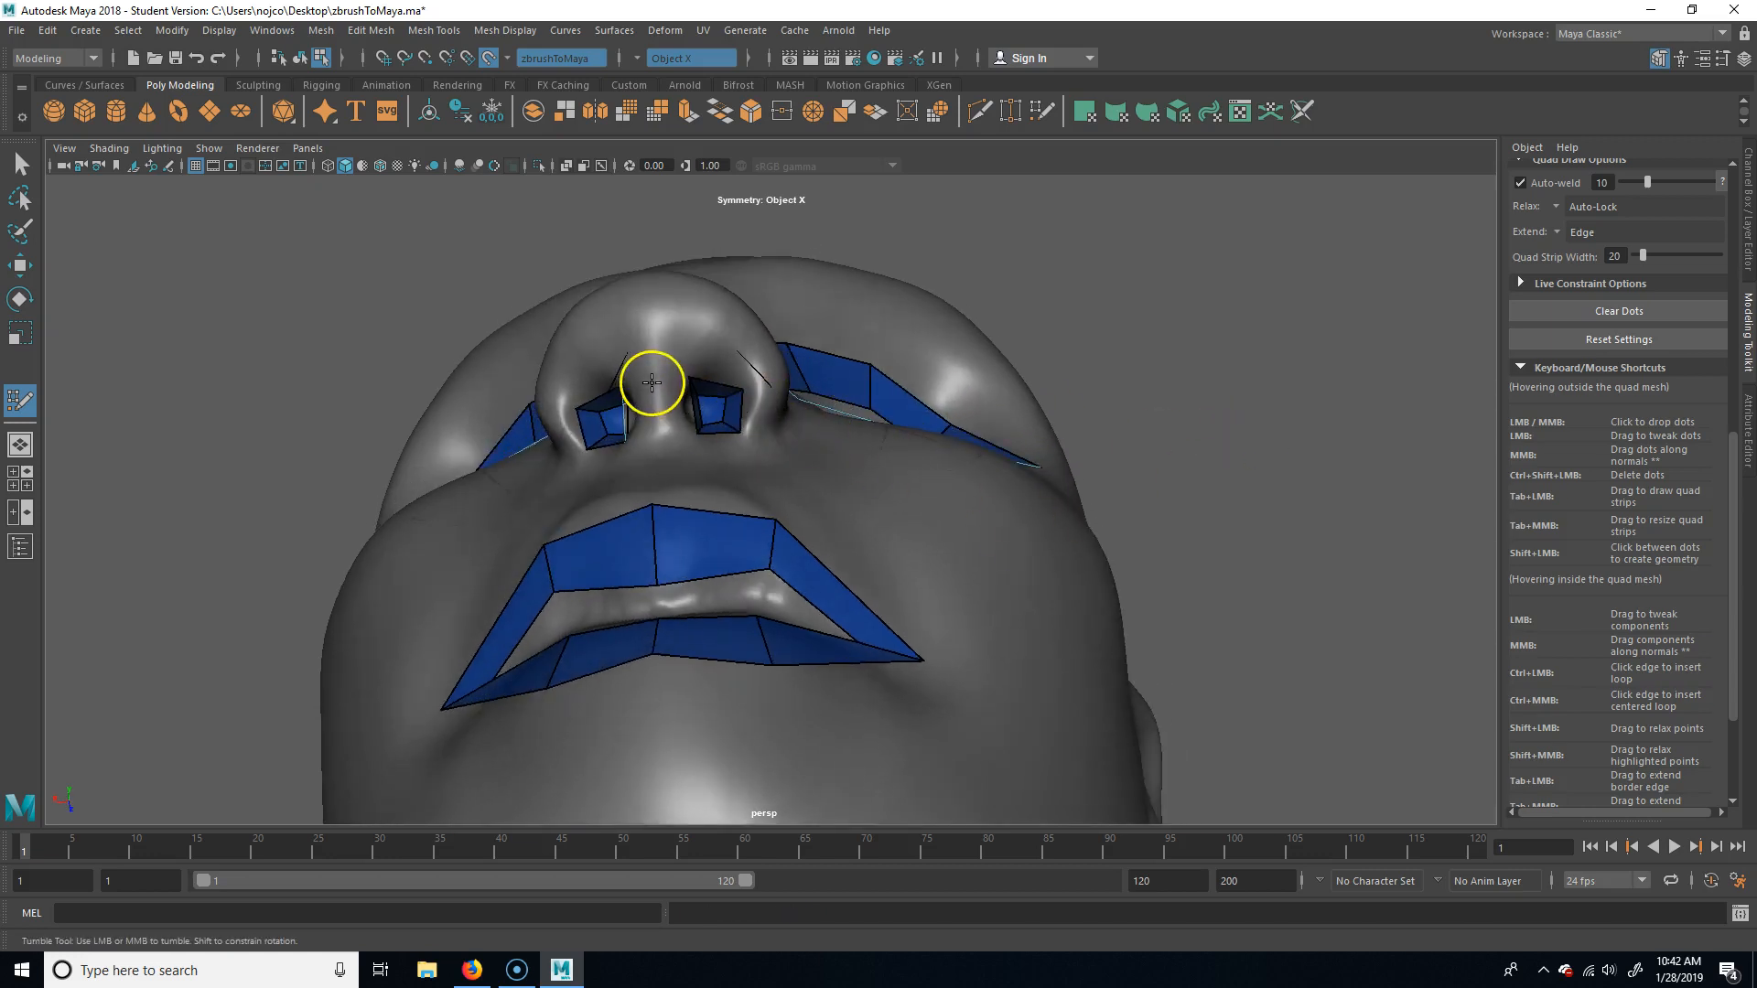
Bridge the two nostrils with quads across the septum and extend them with a row toward the nose tip.
left_click(656, 439)
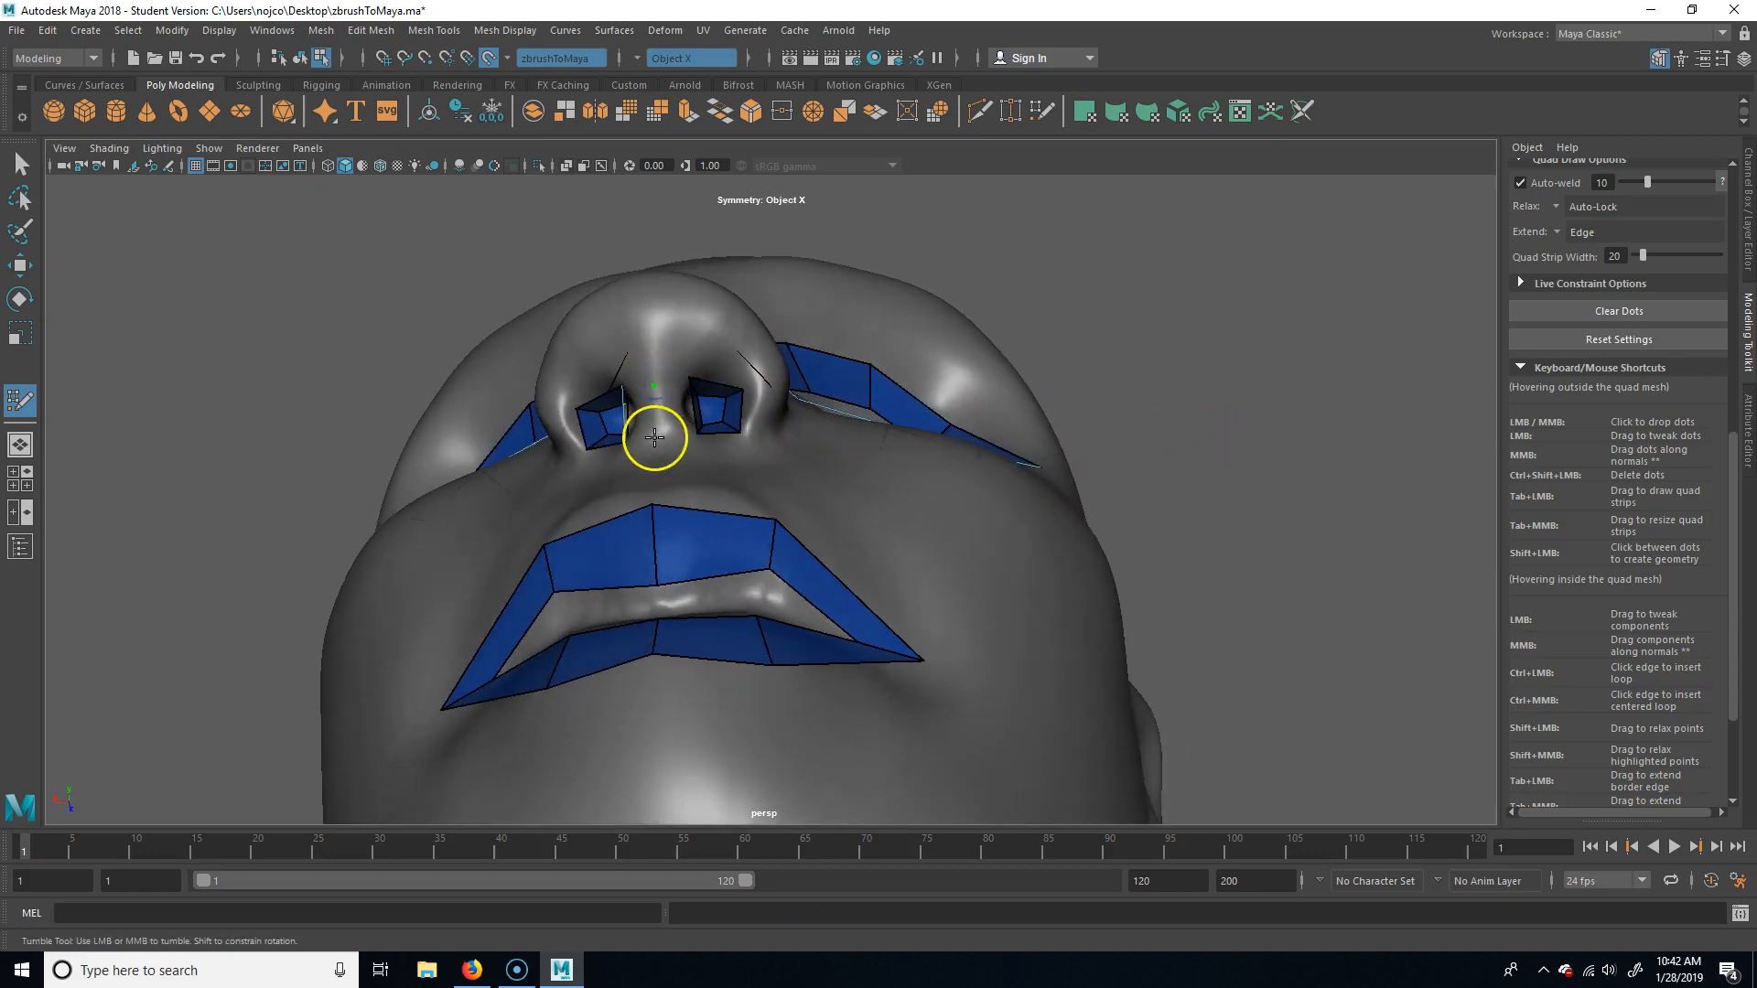
left_click(681, 411, "shift")
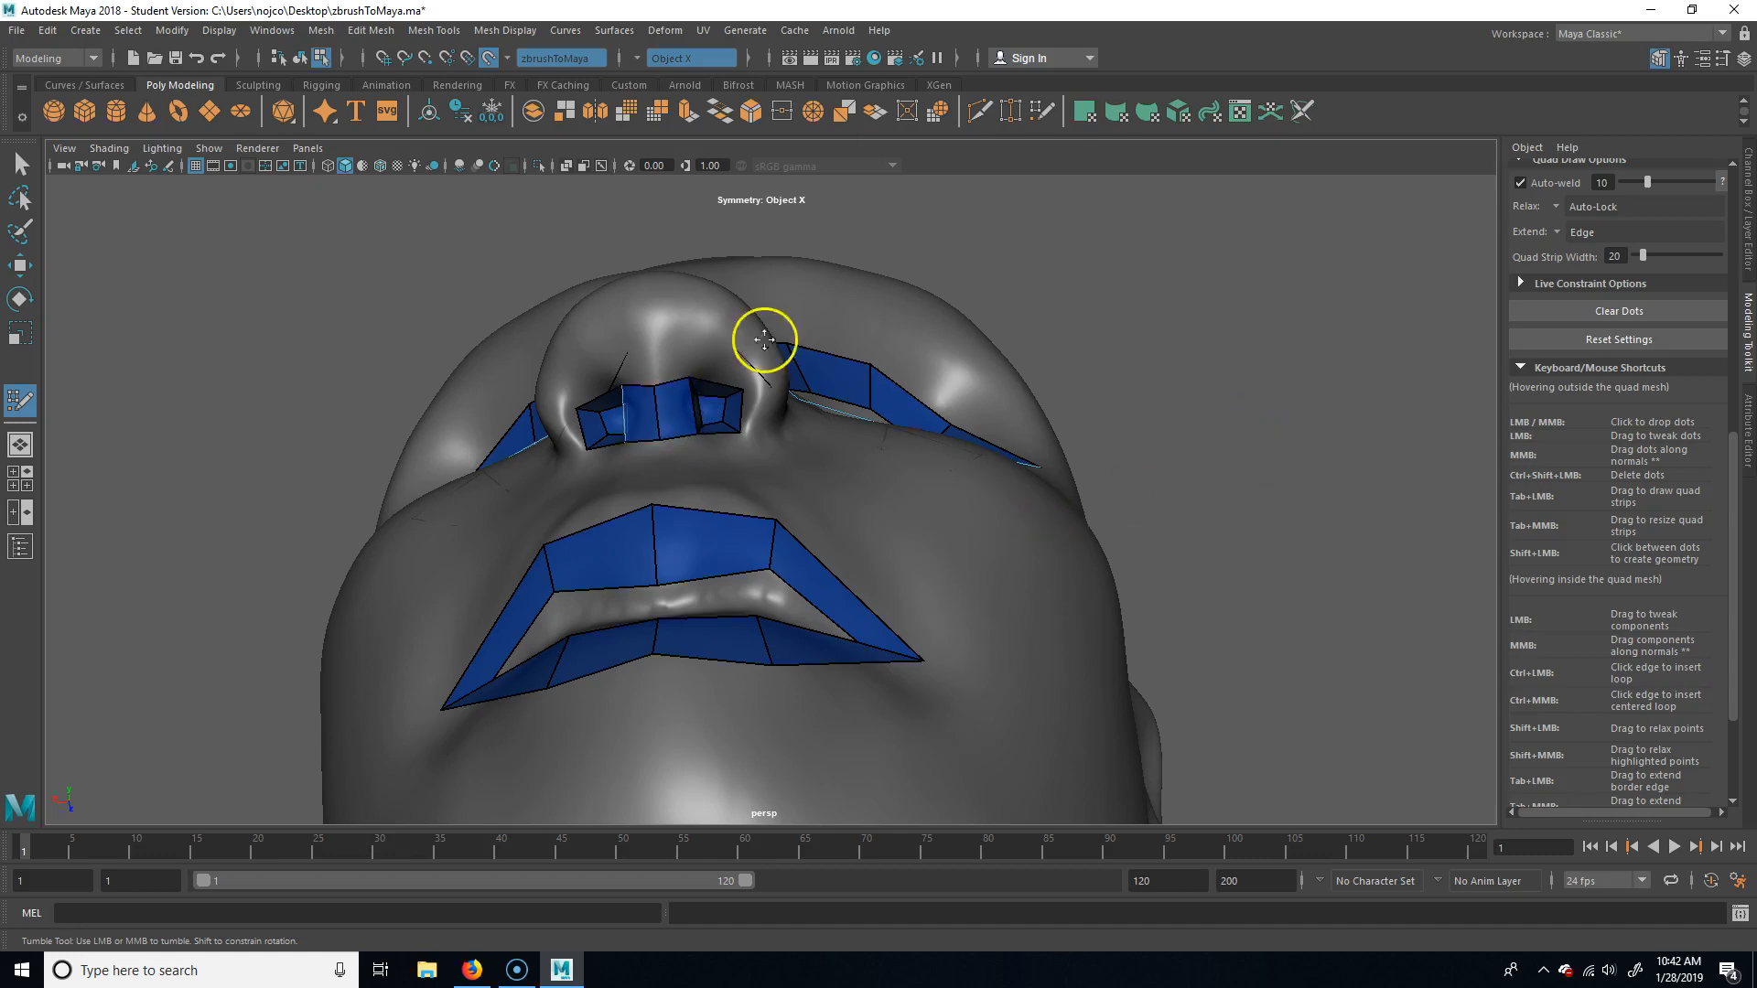
left_click(684, 327)
left_click(653, 337, "shift")
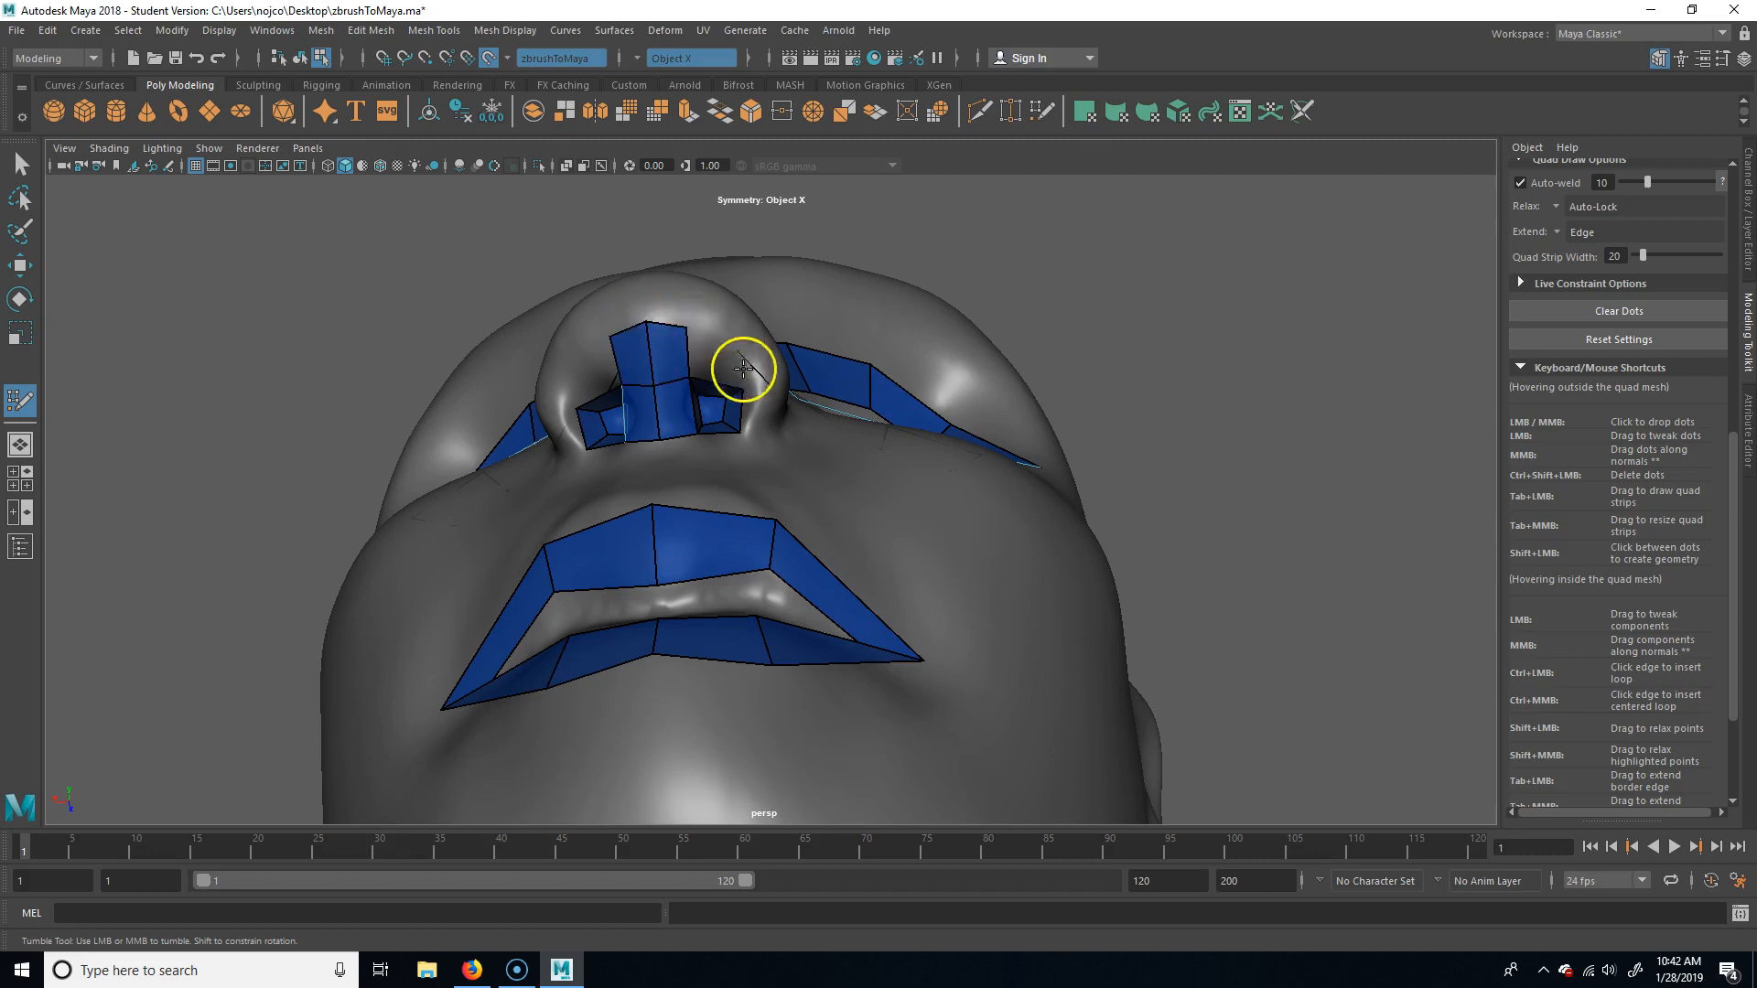
Wrap quads above and along the outer side of the nostril, placing their outer points on the nose wing.
mouse_move(745, 360)
left_mouse_down("shift")
mouse_move(725, 360)
mouse_move(784, 404)
mouse_move(776, 423)
left_mouse_up("shift")
mouse_move(764, 356)
left_mouse_down()
mouse_move(776, 370)
mouse_move(752, 336)
mouse_move(778, 364)
left_mouse_up()
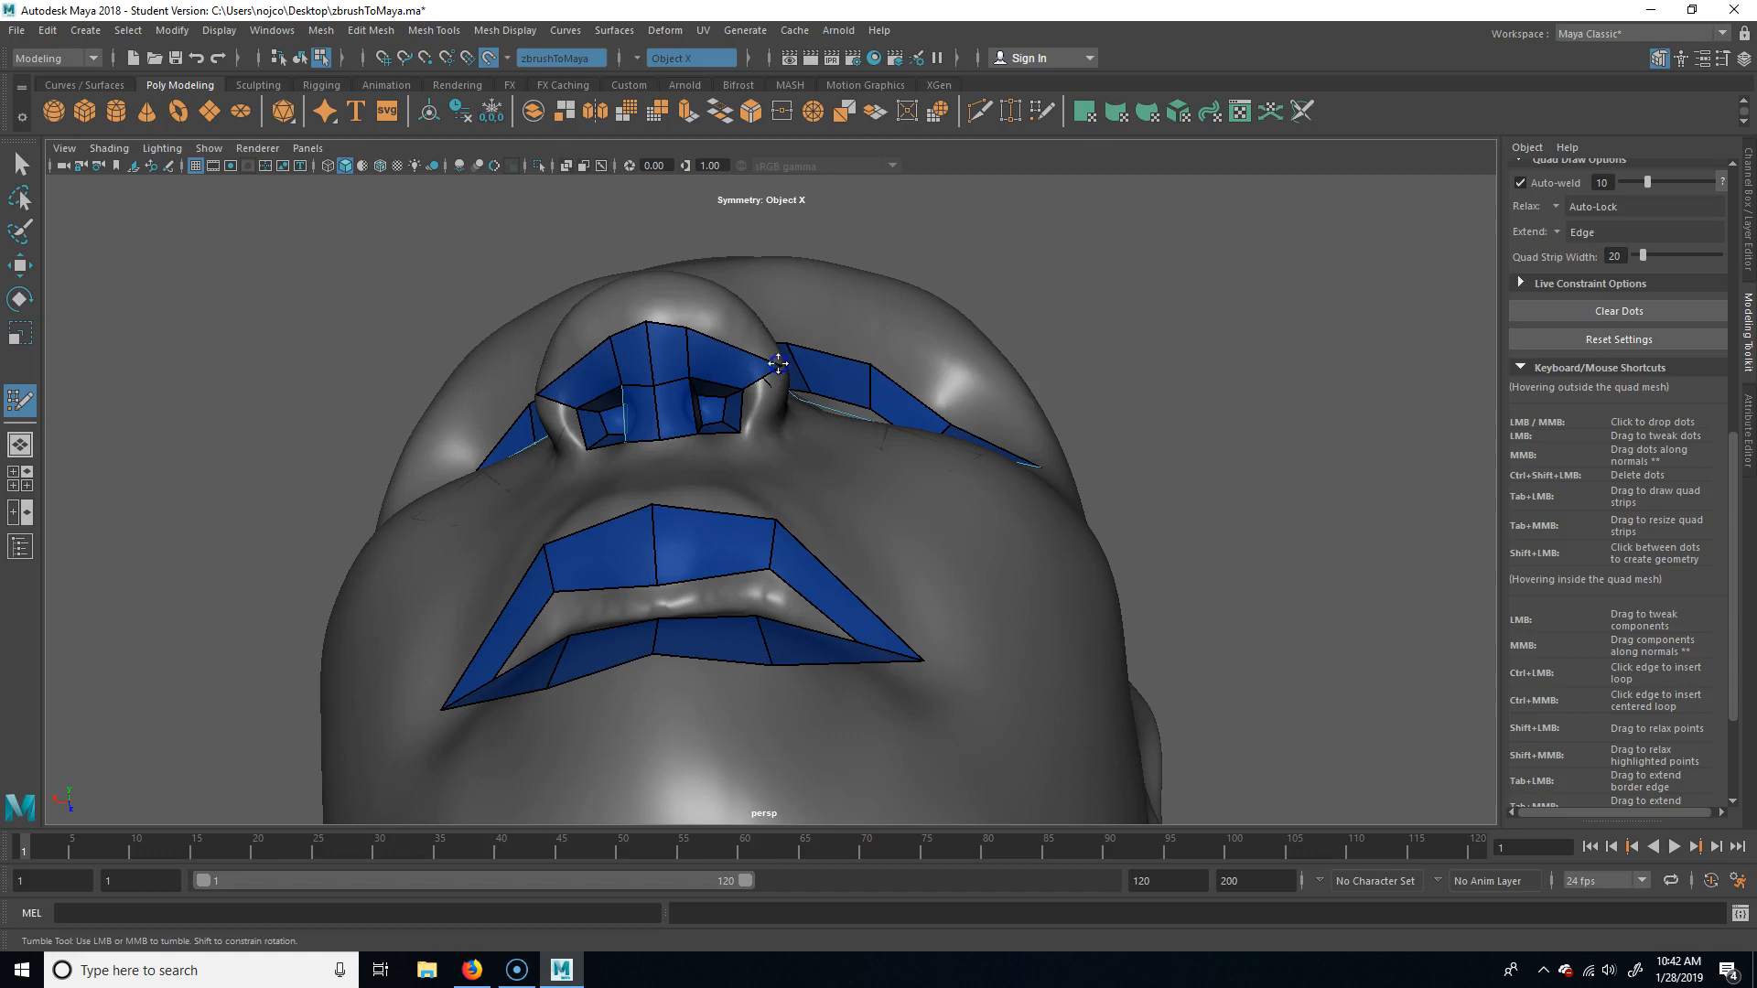
left_click(776, 437)
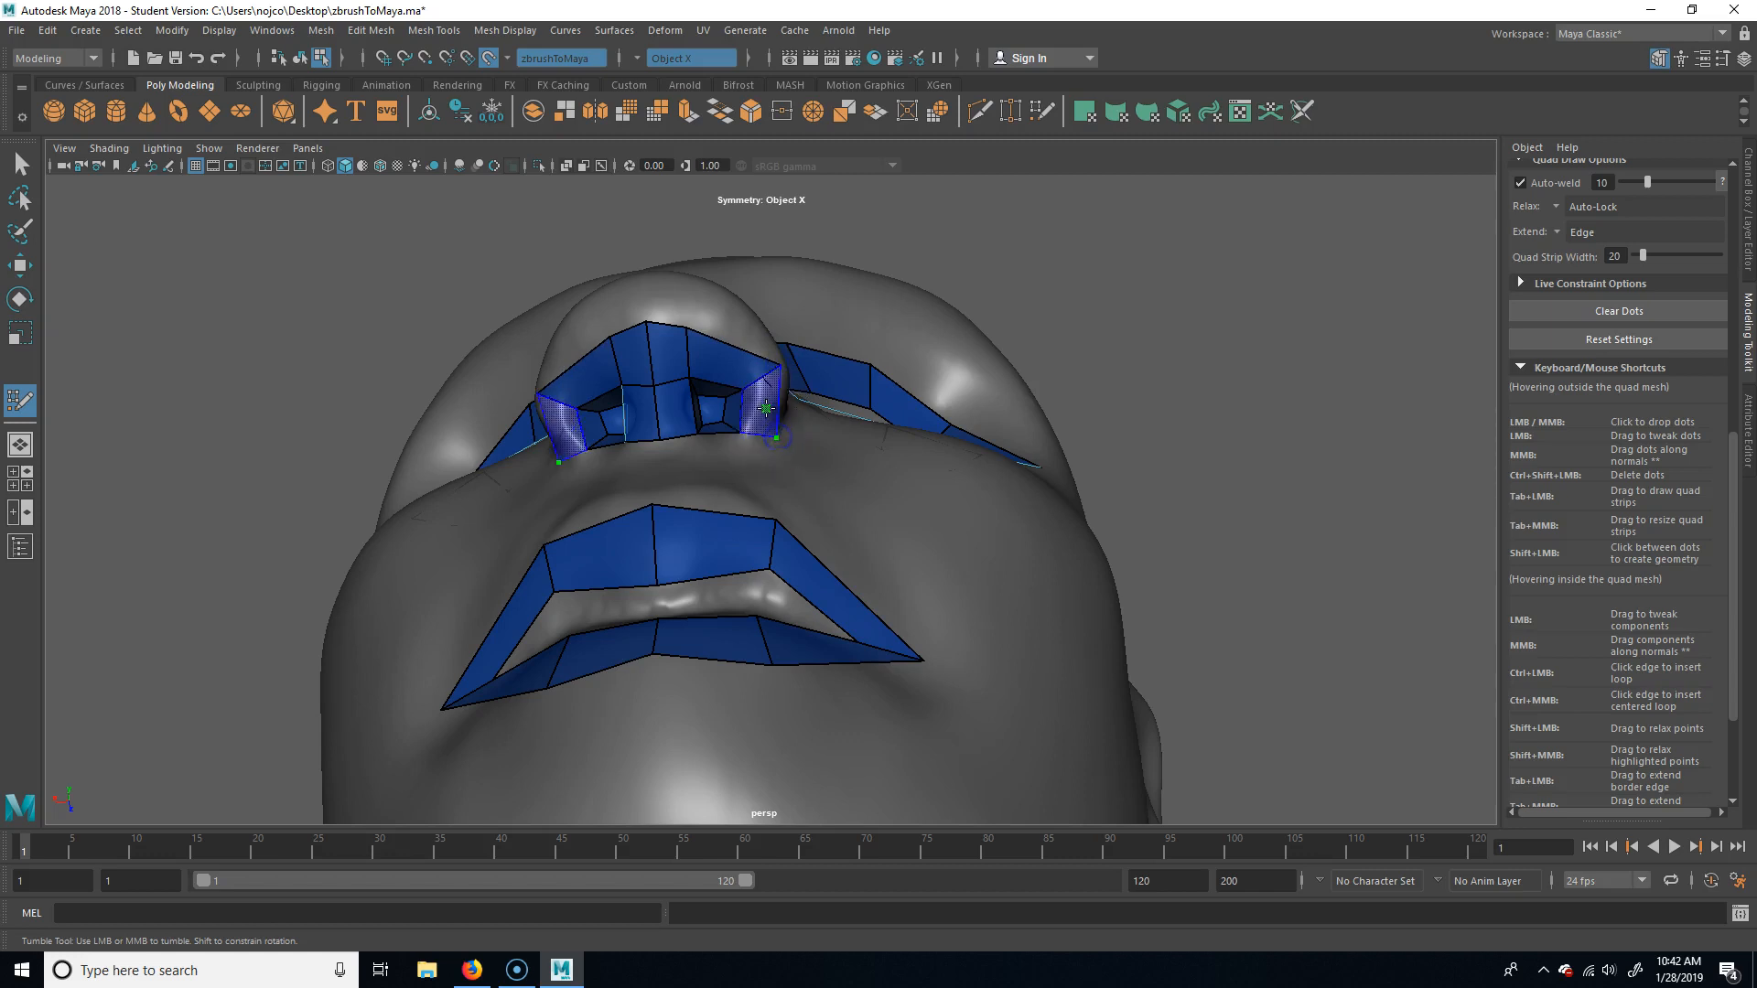
left_click(764, 400, "shift")
Fill the gap between the base of the nose and the centre of the upper lip with quads.
left_click_drag(1269, 447, 1259, 490, "alt")
middle_click_drag(1259, 490, 1275, 294, "alt")
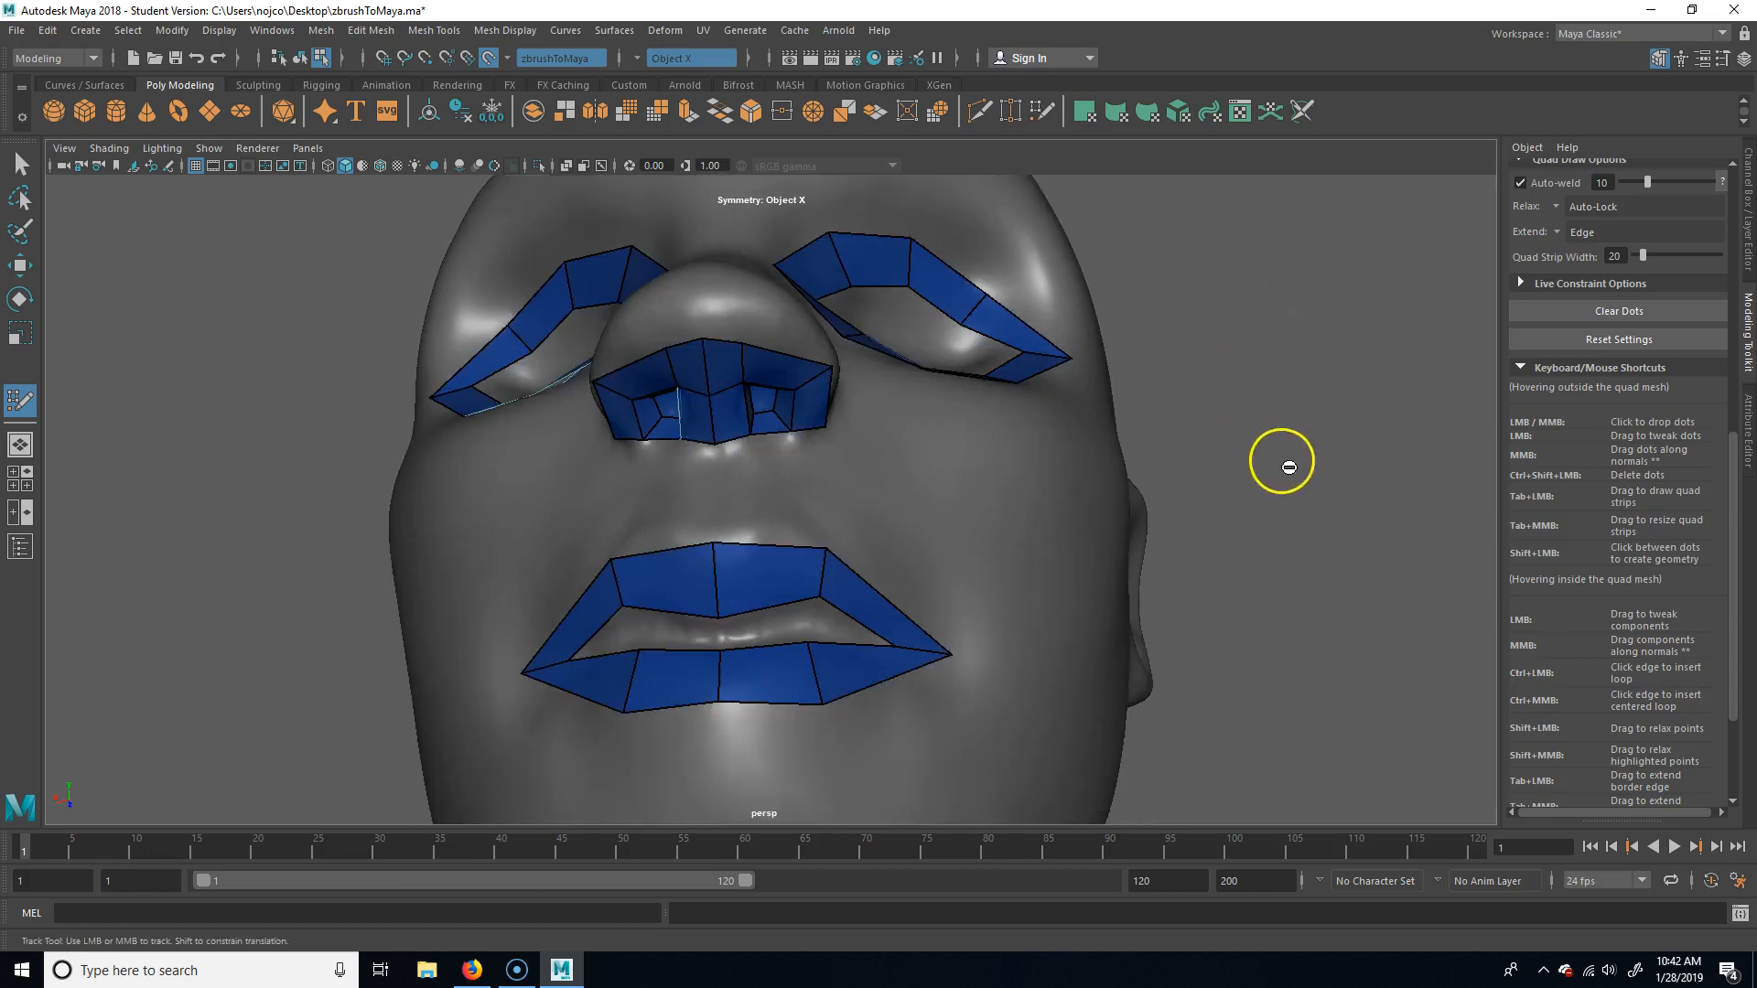
left_click_drag(1288, 466, 1292, 481, "alt")
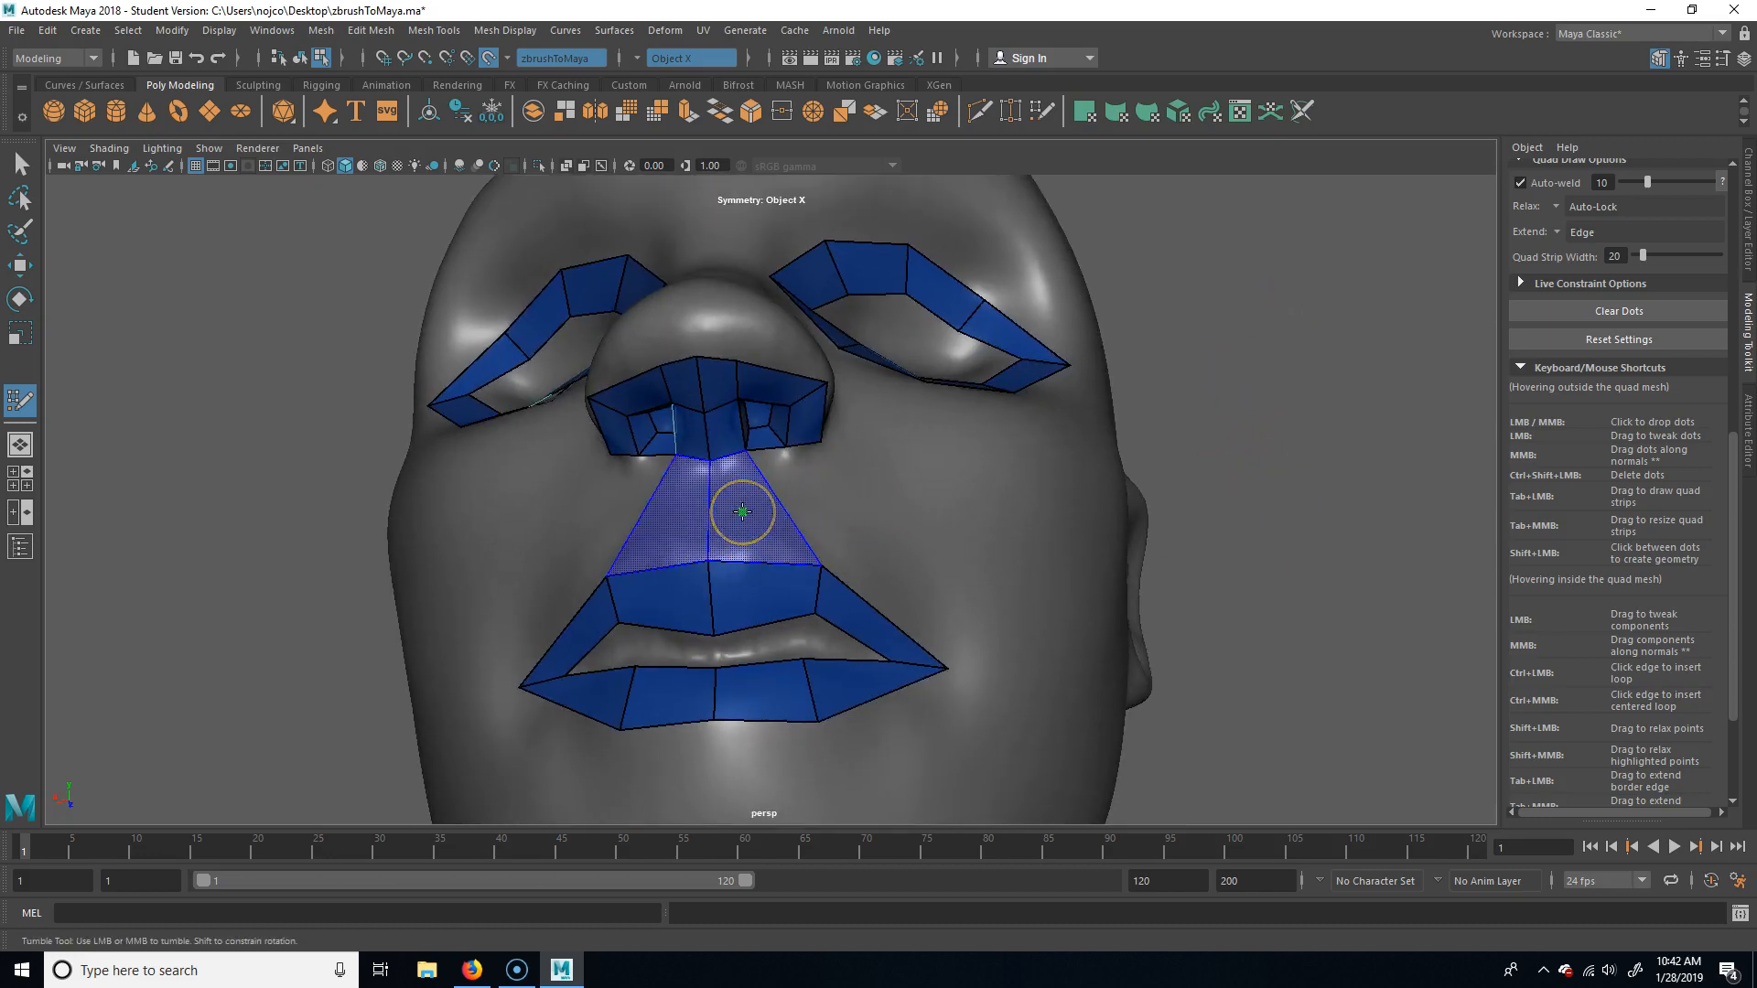
mouse_move(755, 507)
left_mouse_down("shift")
mouse_move(772, 498)
mouse_move(743, 519)
mouse_move(753, 510)
left_mouse_up("shift")
Add two rows of quads along the centre line, up over the nose tip toward the bridge.
mouse_move(1373, 608)
left_mouse_down("alt")
mouse_move(1334, 529)
mouse_move(546, 669)
left_mouse_up("alt")
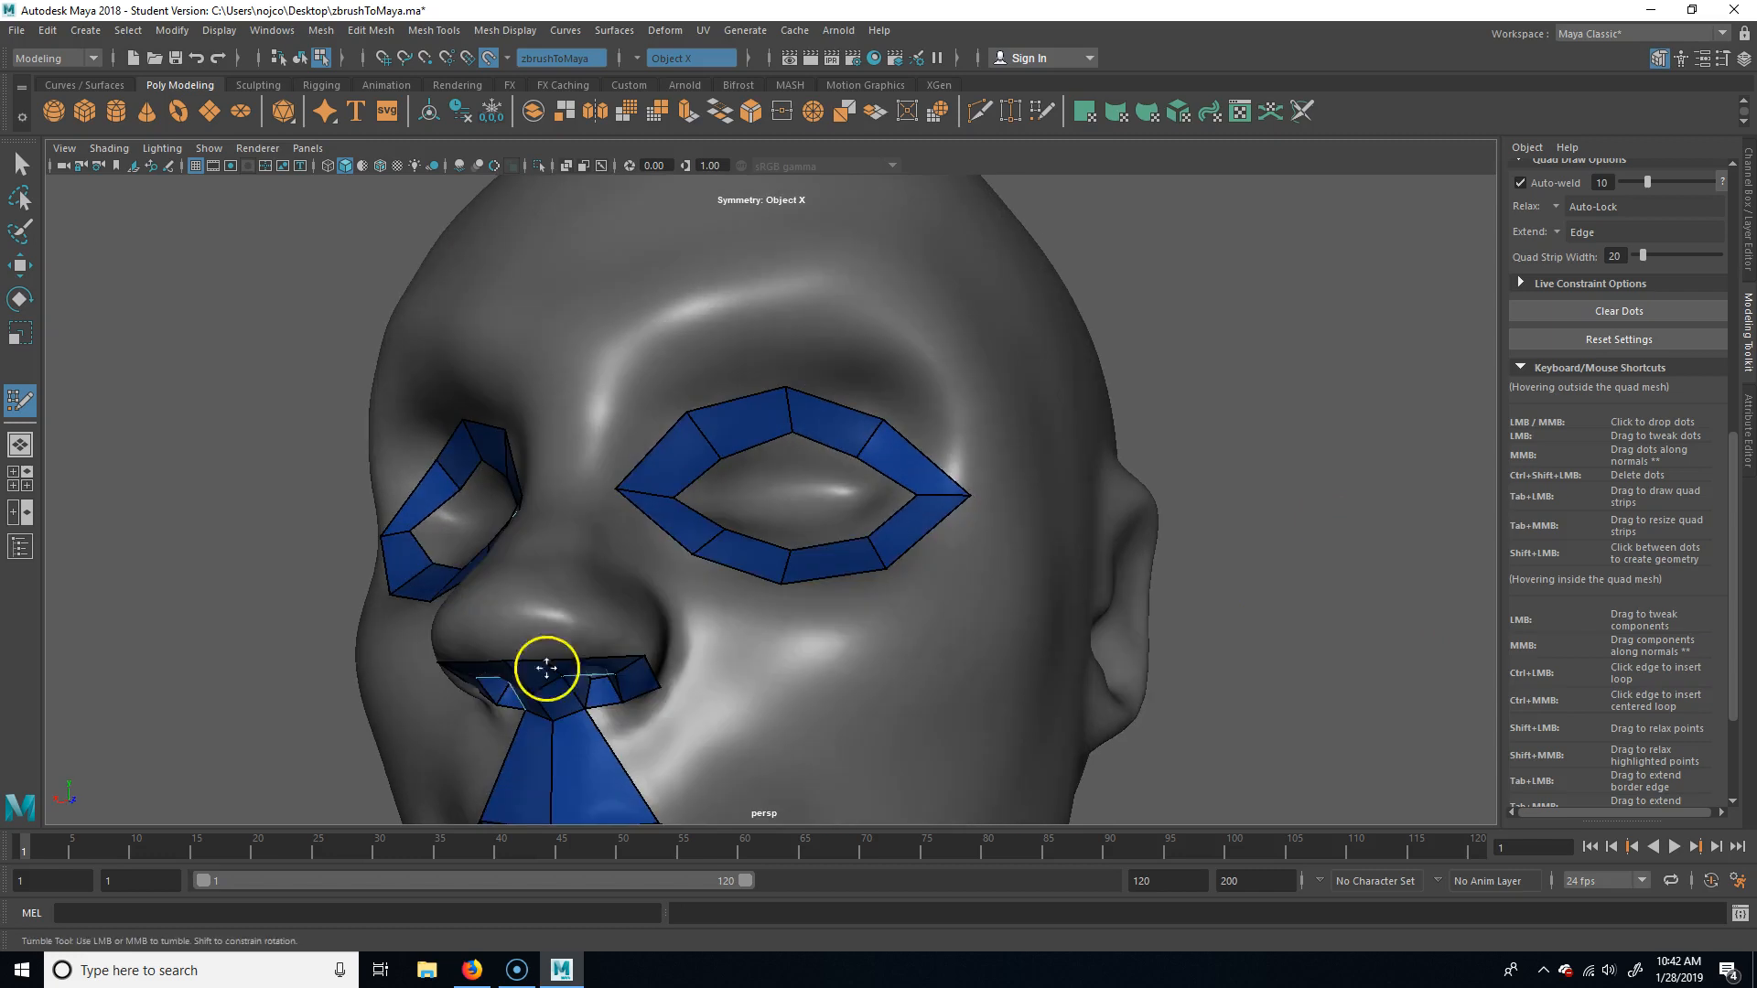
left_click(553, 593)
left_click(518, 619, "shift")
left_click_drag(632, 533, 1204, 506, "alt")
middle_click_drag(1204, 506, 671, 589, "alt")
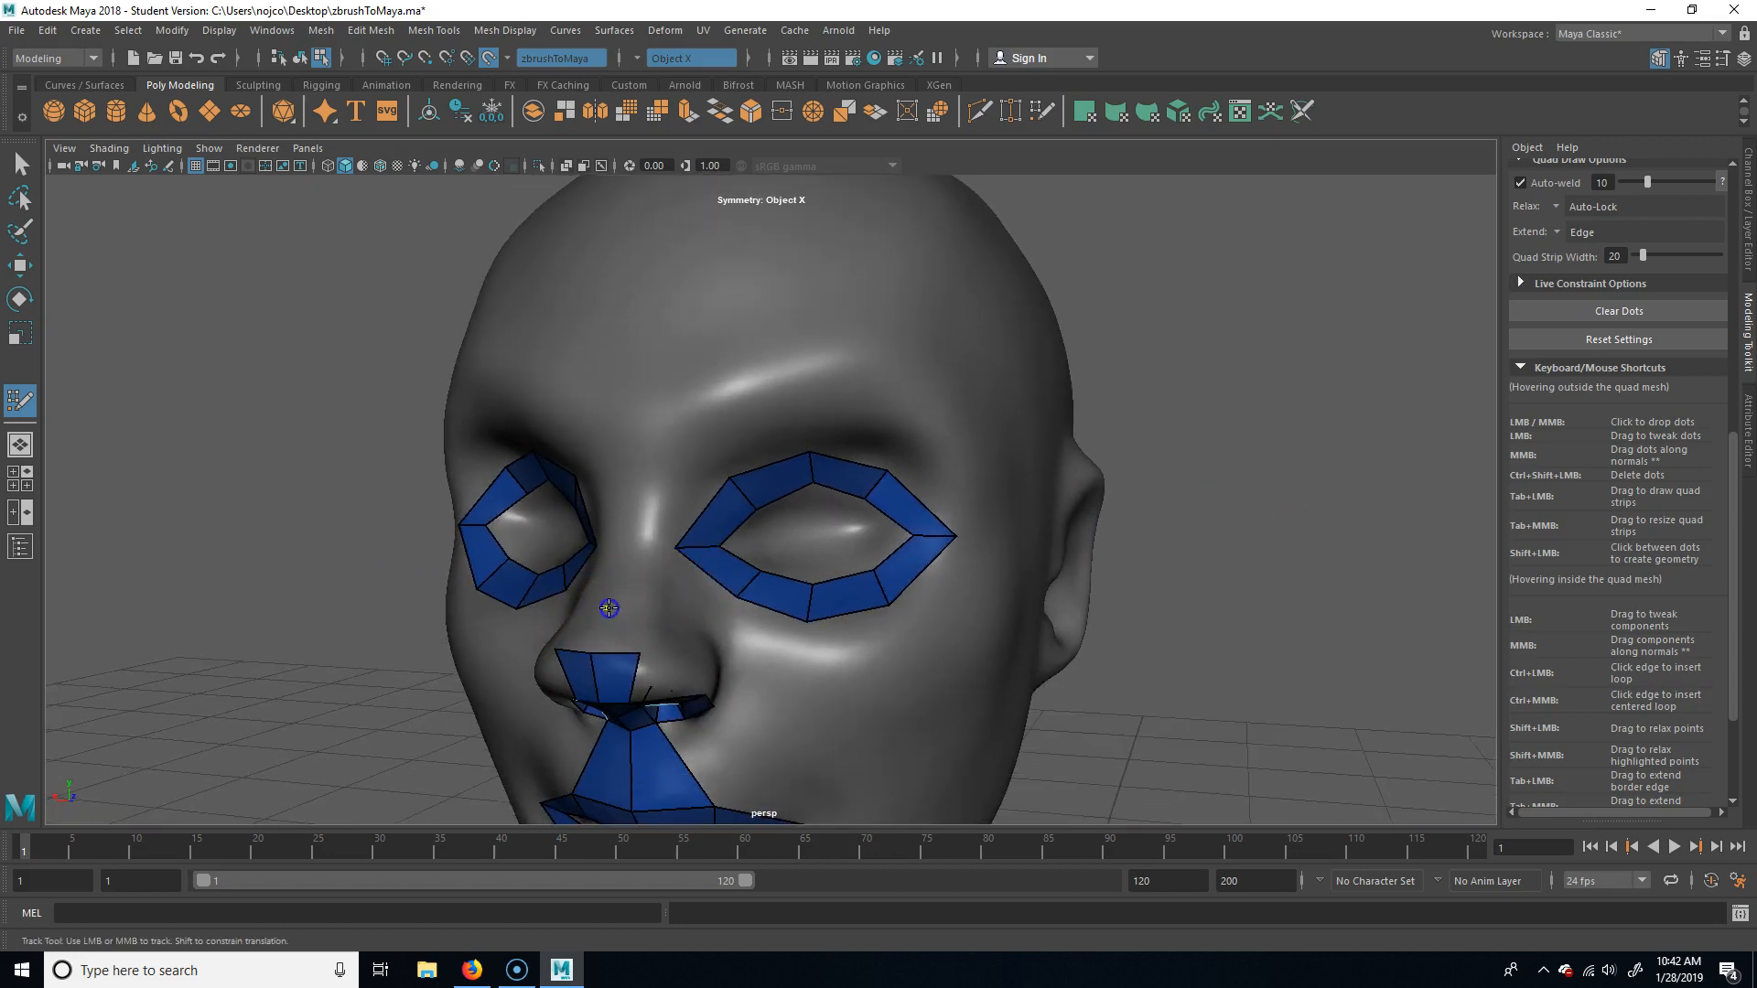
left_click(644, 613, "shift")
left_click(638, 617, "shift")
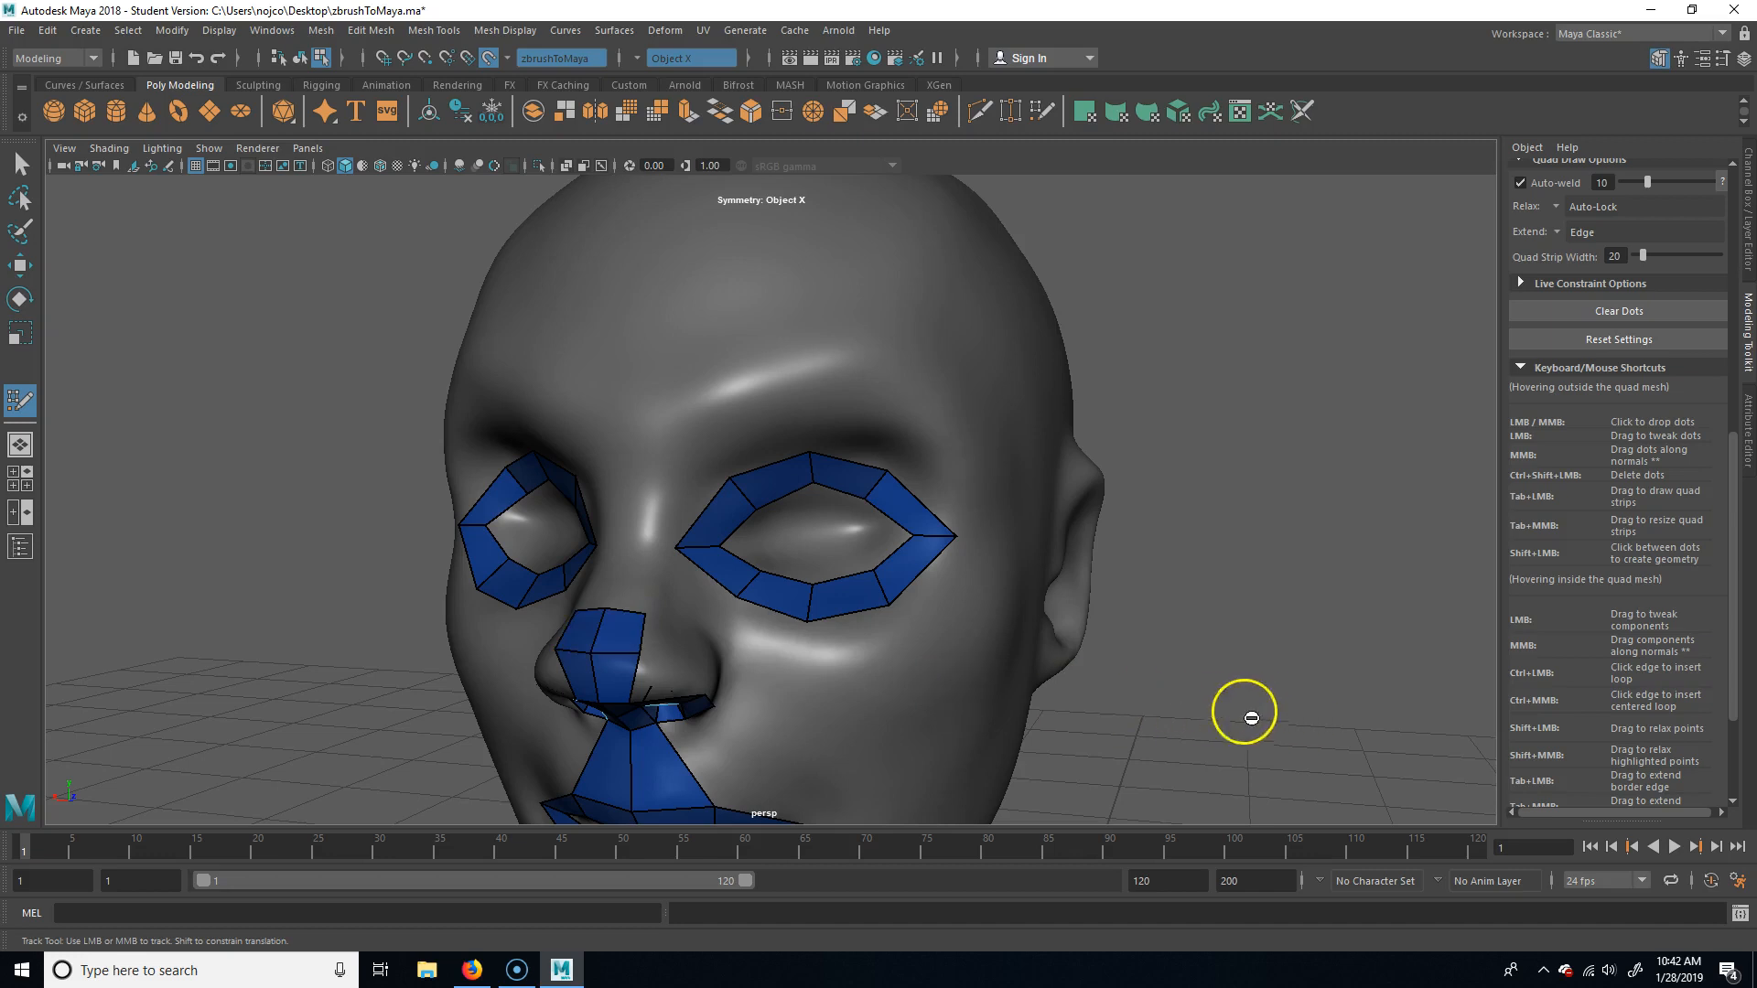
Cover the side of the nose with quads from the tip back over the nostril wing, correcting the upper dot's placement.
left_click_drag(1243, 717, 1217, 682, "alt")
mouse_move(577, 471)
left_mouse_down("shift")
mouse_move(533, 486)
mouse_move(595, 508)
mouse_move(609, 482)
left_mouse_up("shift")
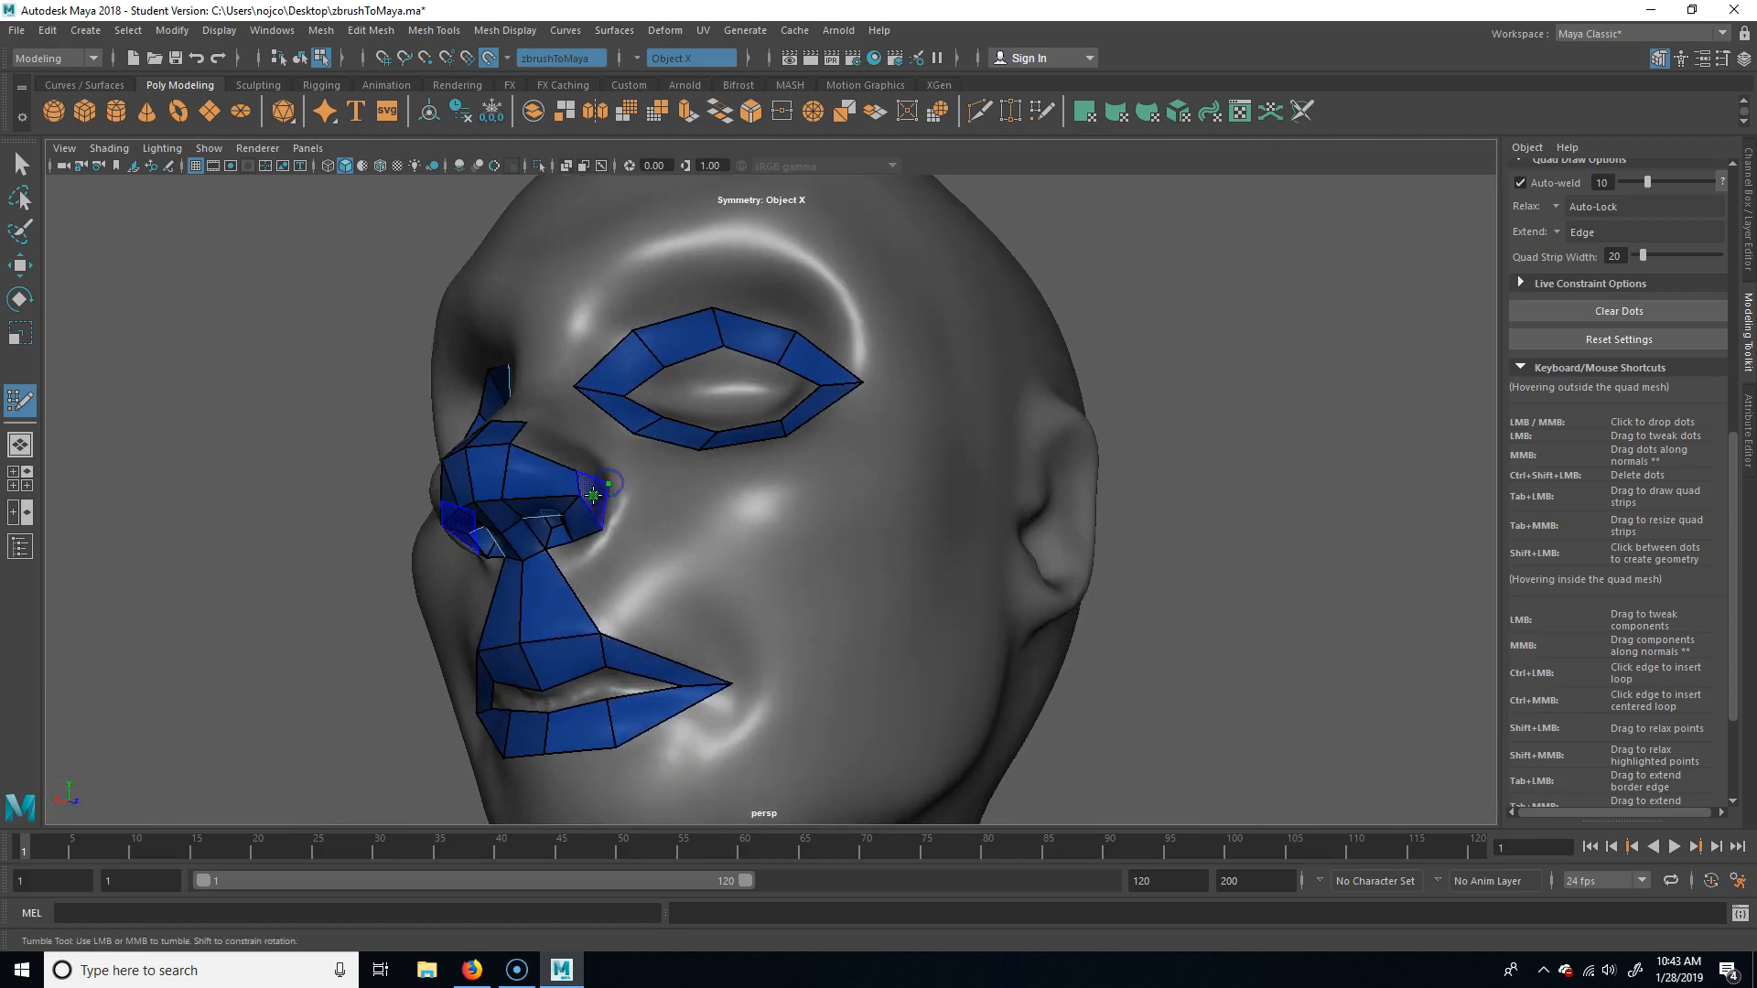
left_click_drag(1323, 494, 1274, 510, "alt")
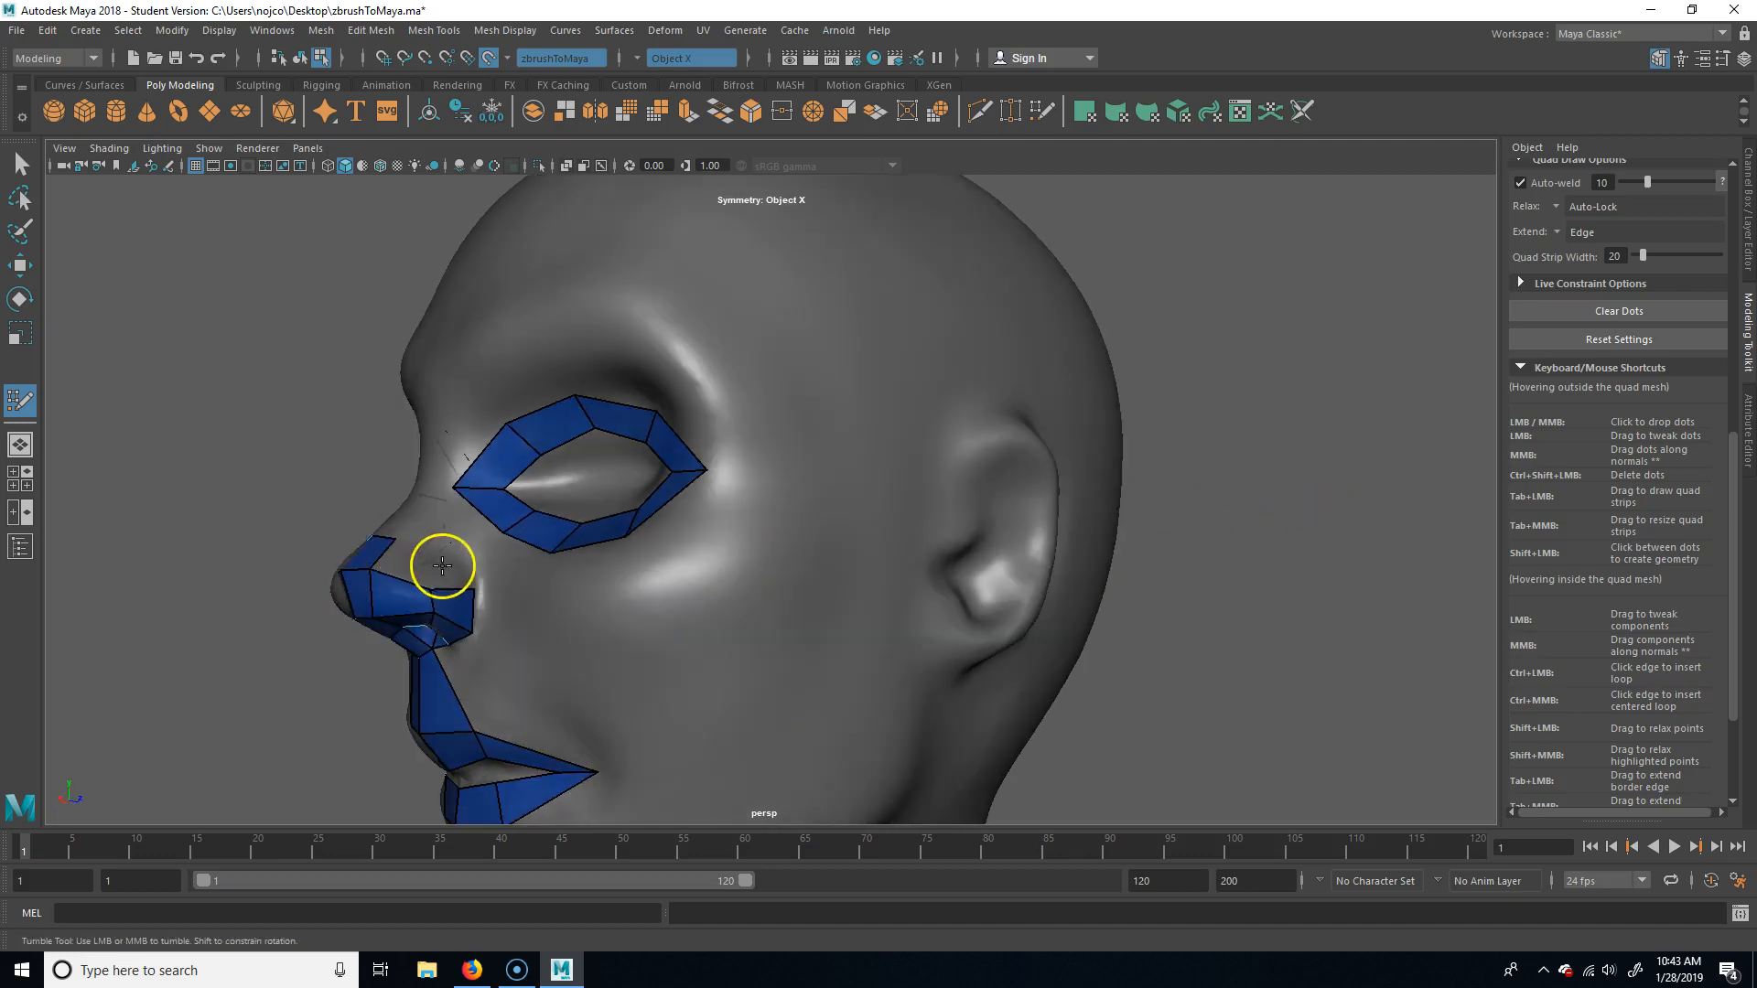
left_click_drag(428, 564, 425, 568, "shift")
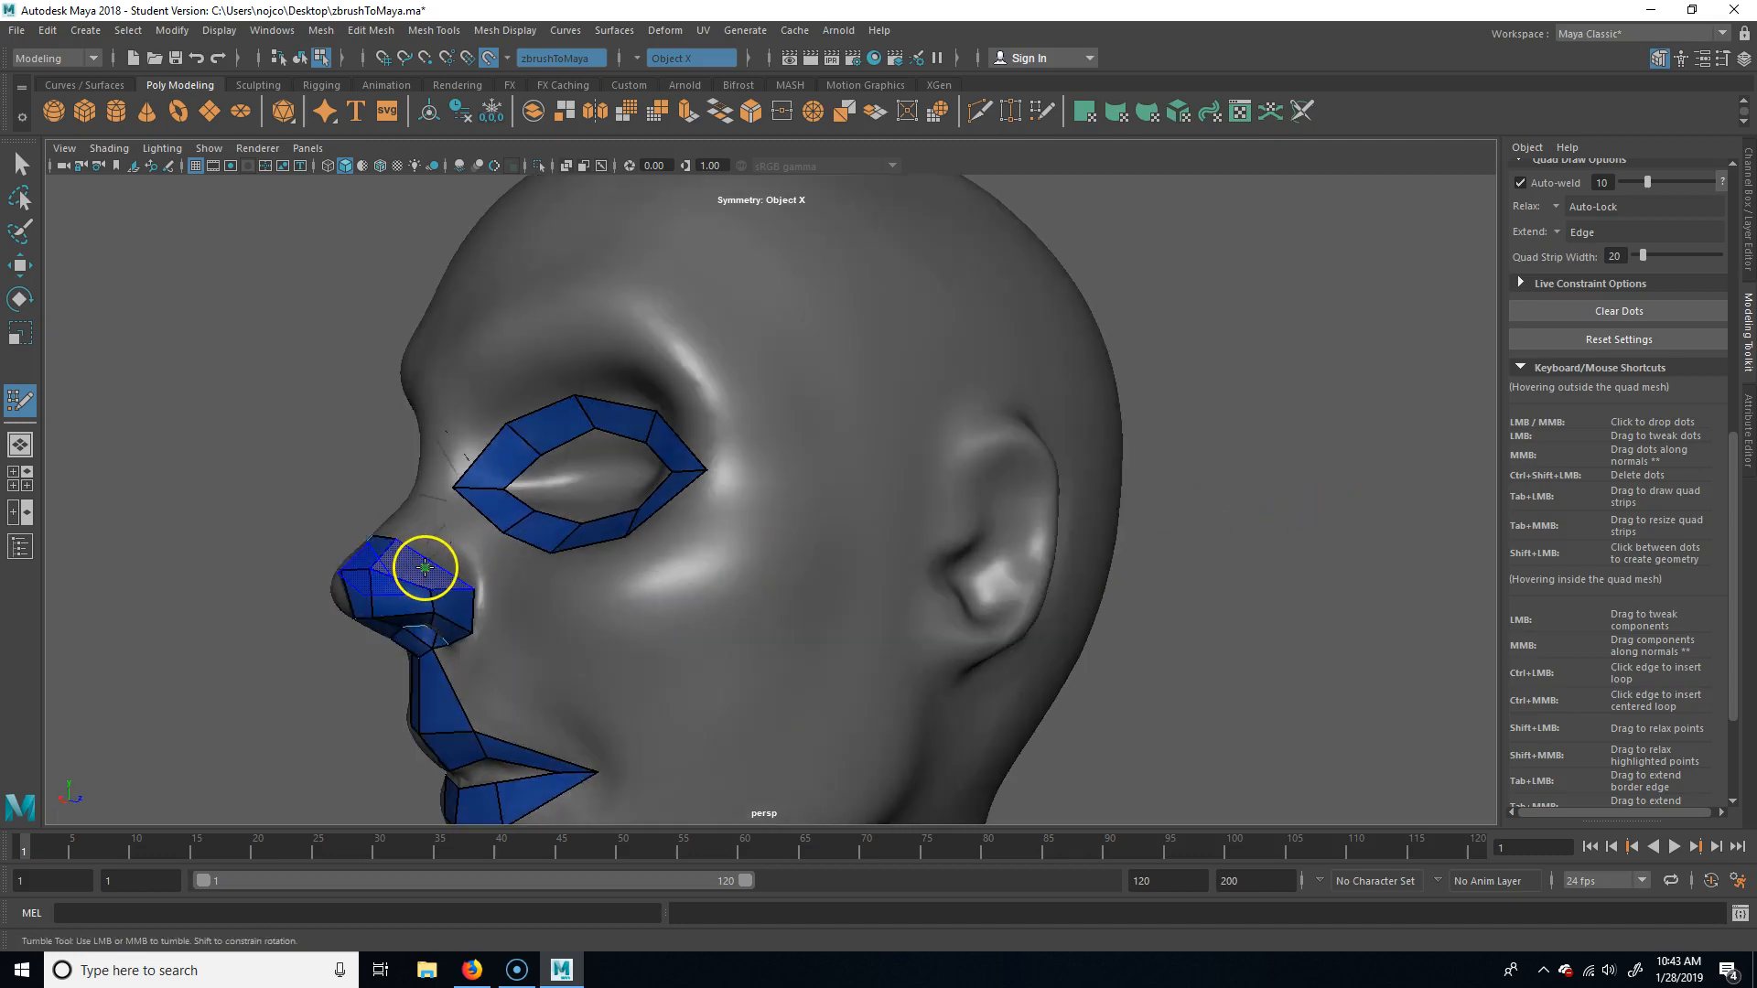
left_click(458, 566, "ctrl+shift")
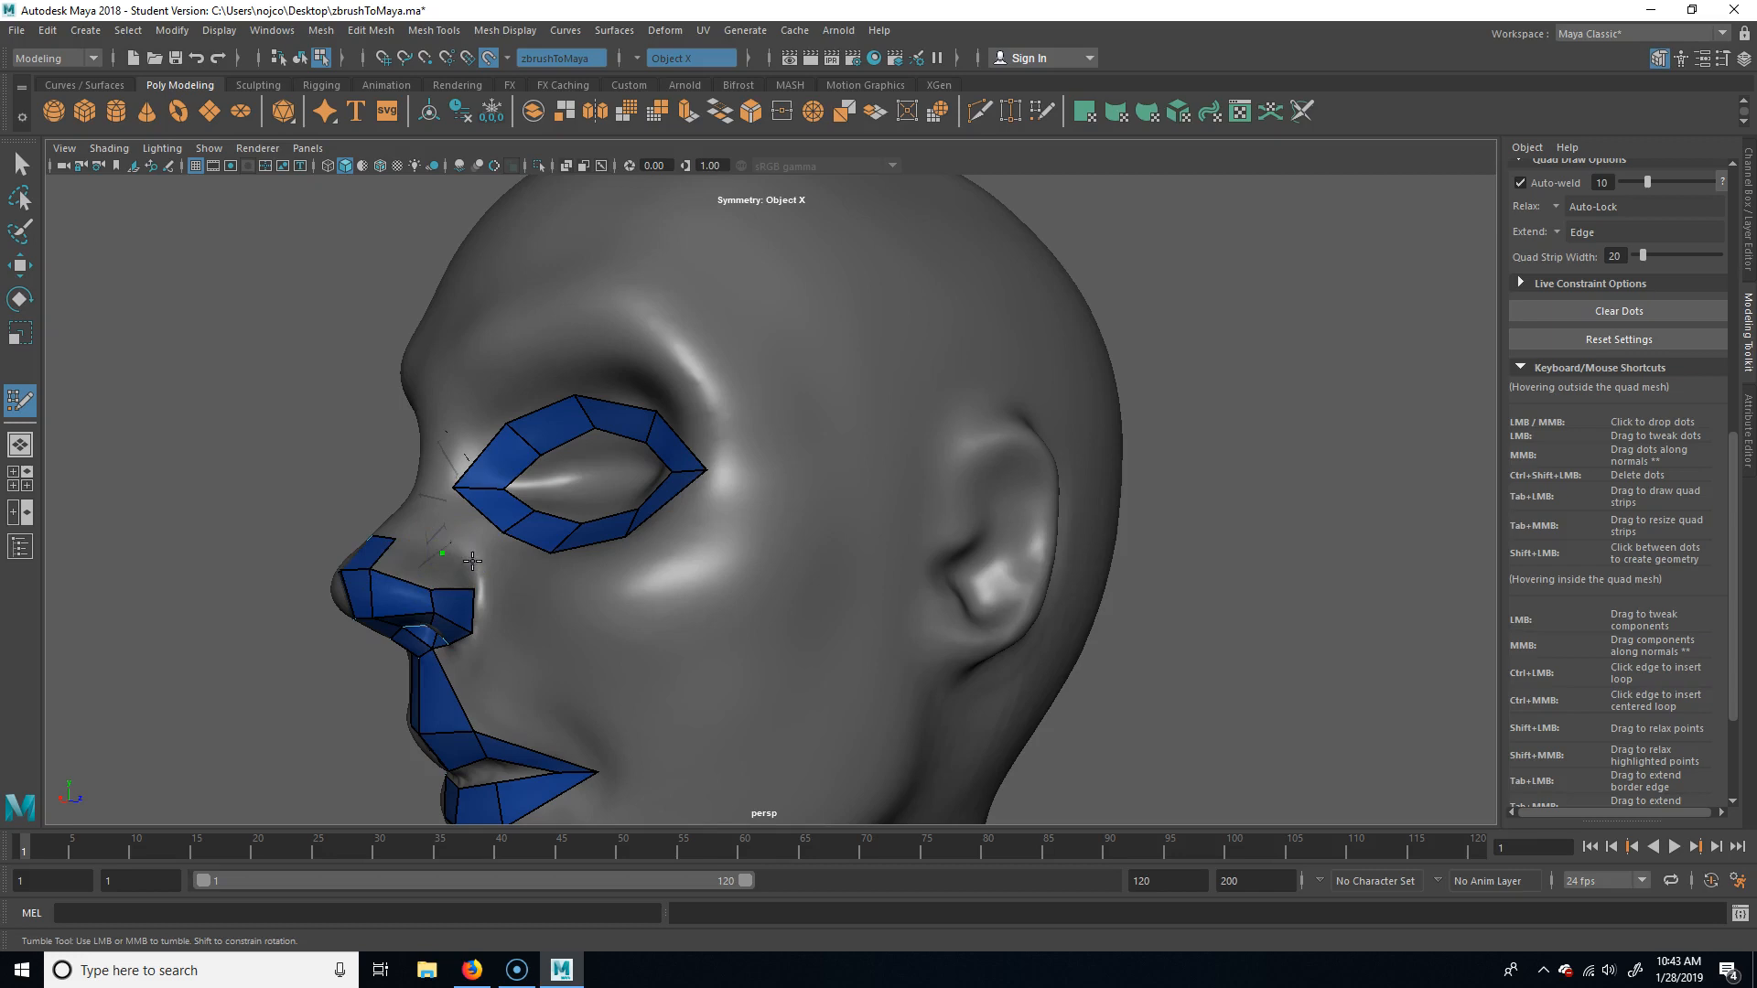
key("ctrl+z")
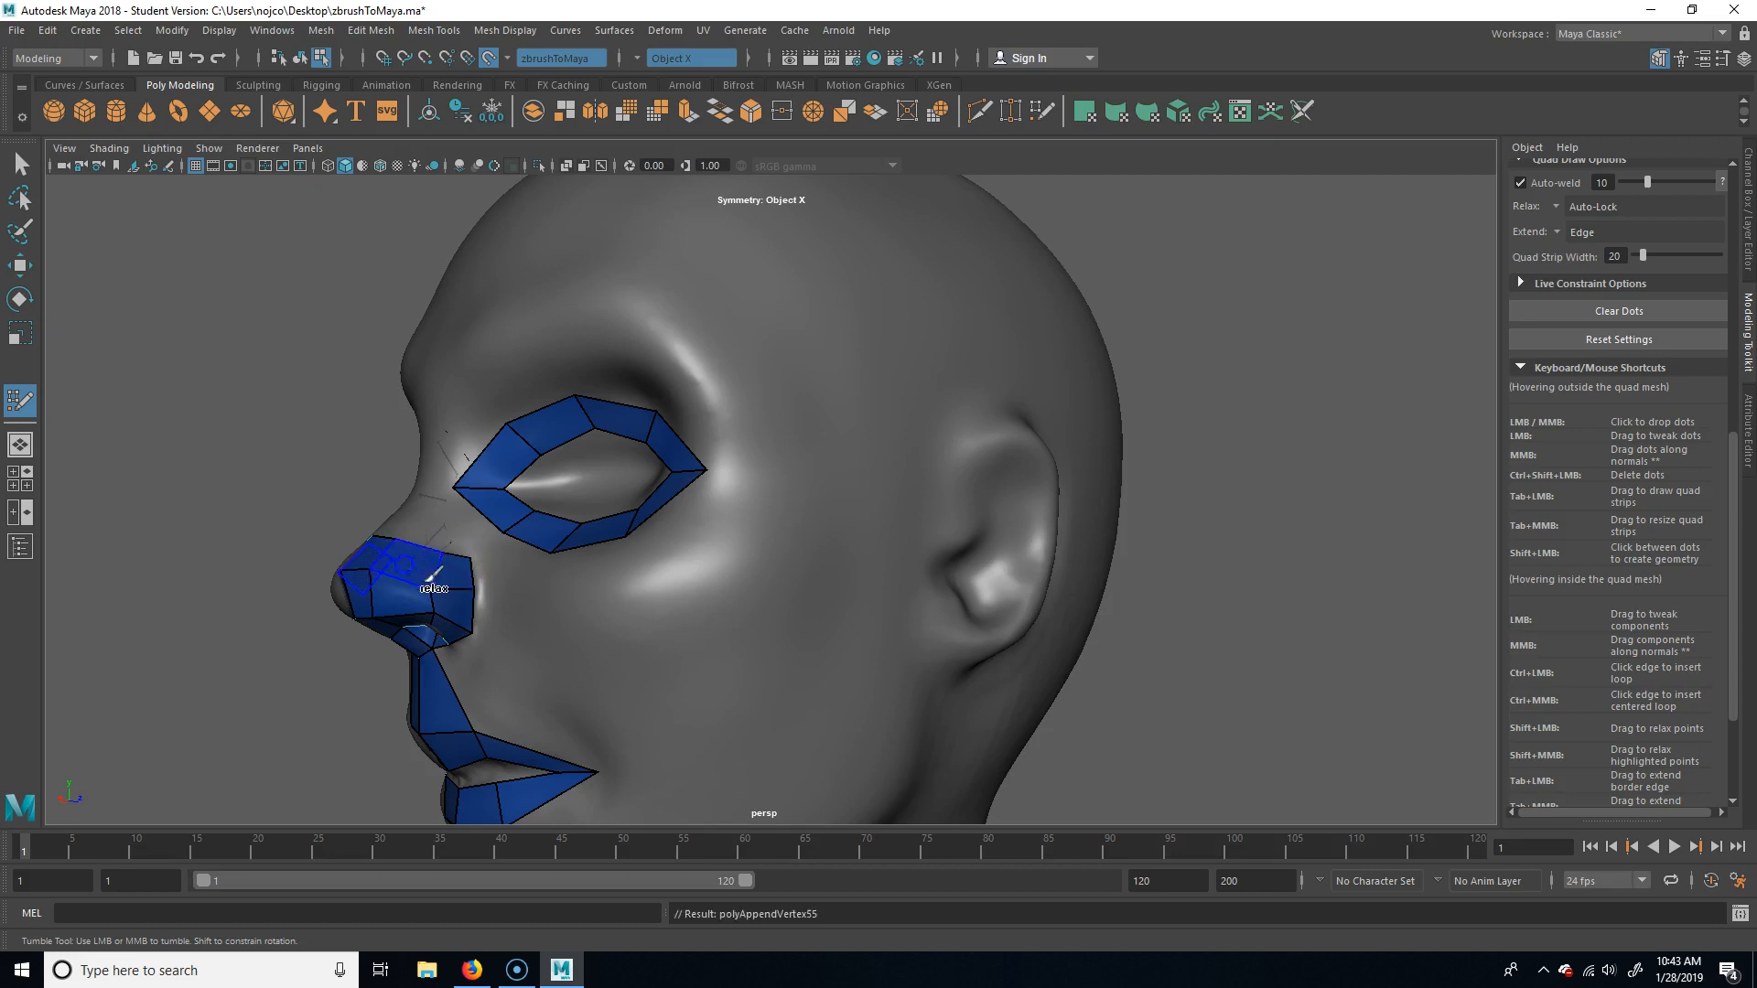
Place a ring of dots just outside the eye loop, from above the brow side past the inner corner and around underneath.
left_click_drag(1284, 634, 1349, 635, "alt")
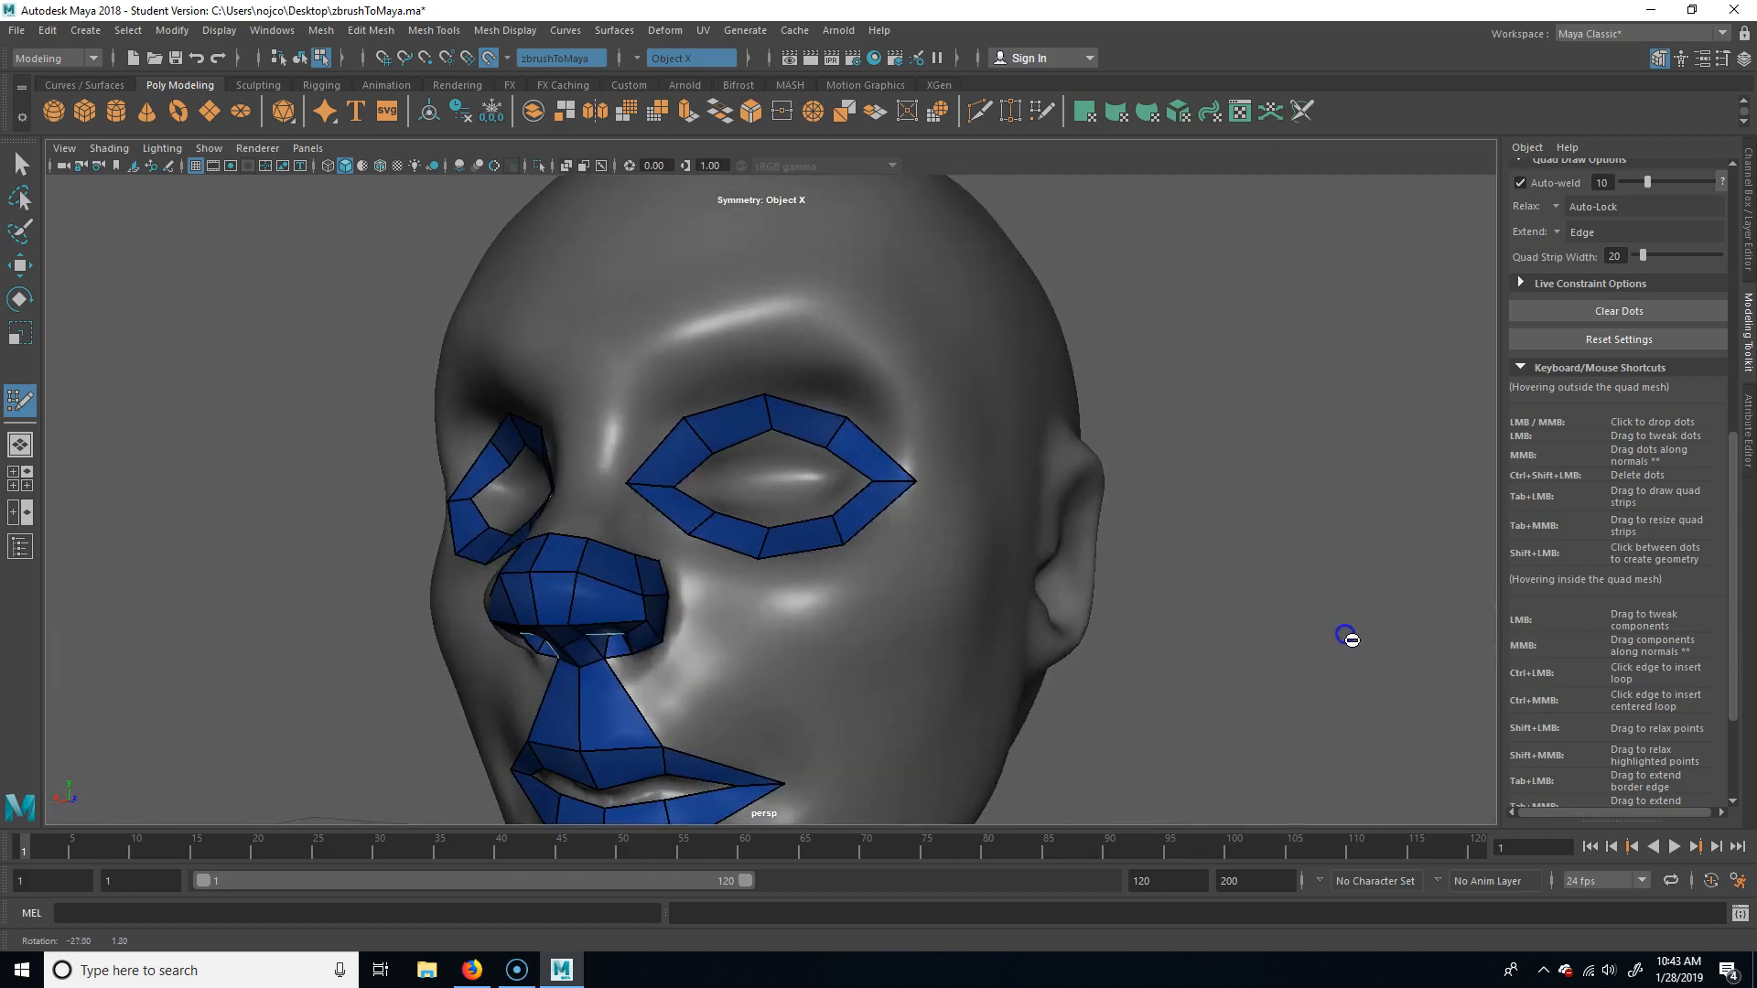
right_click_drag(1348, 636, 1302, 657, "alt")
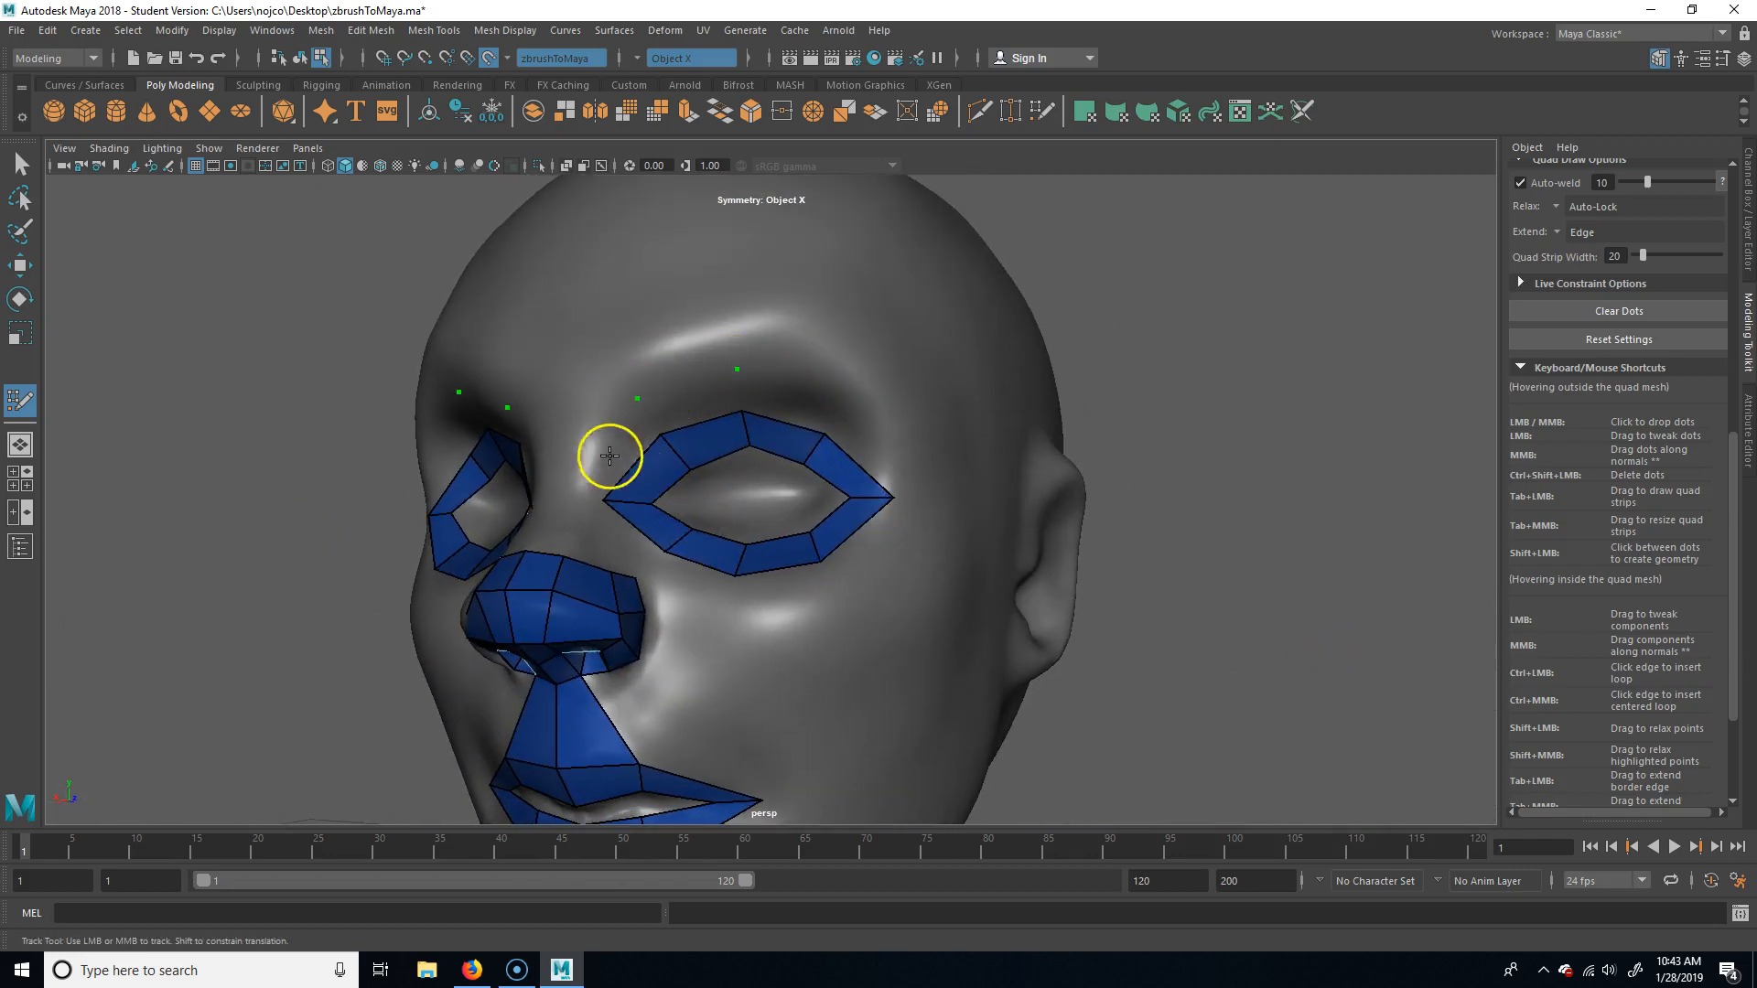
left_click(576, 499)
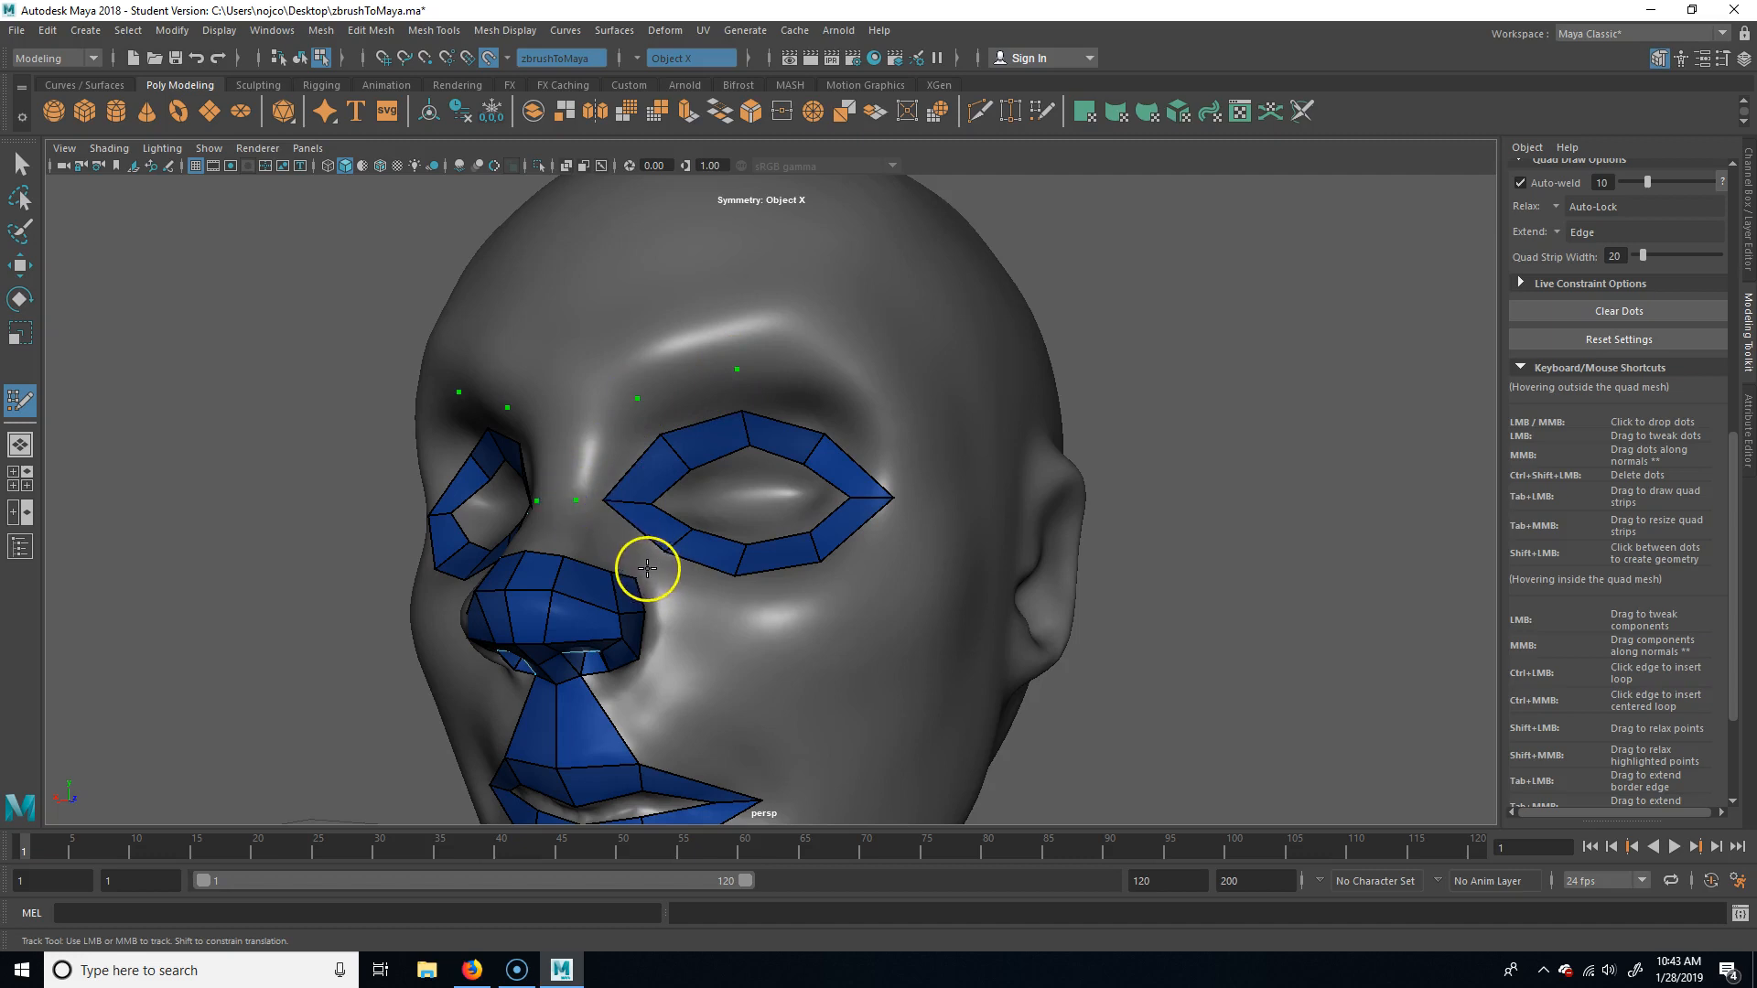
left_click(733, 604)
left_click(826, 592)
left_click(928, 500)
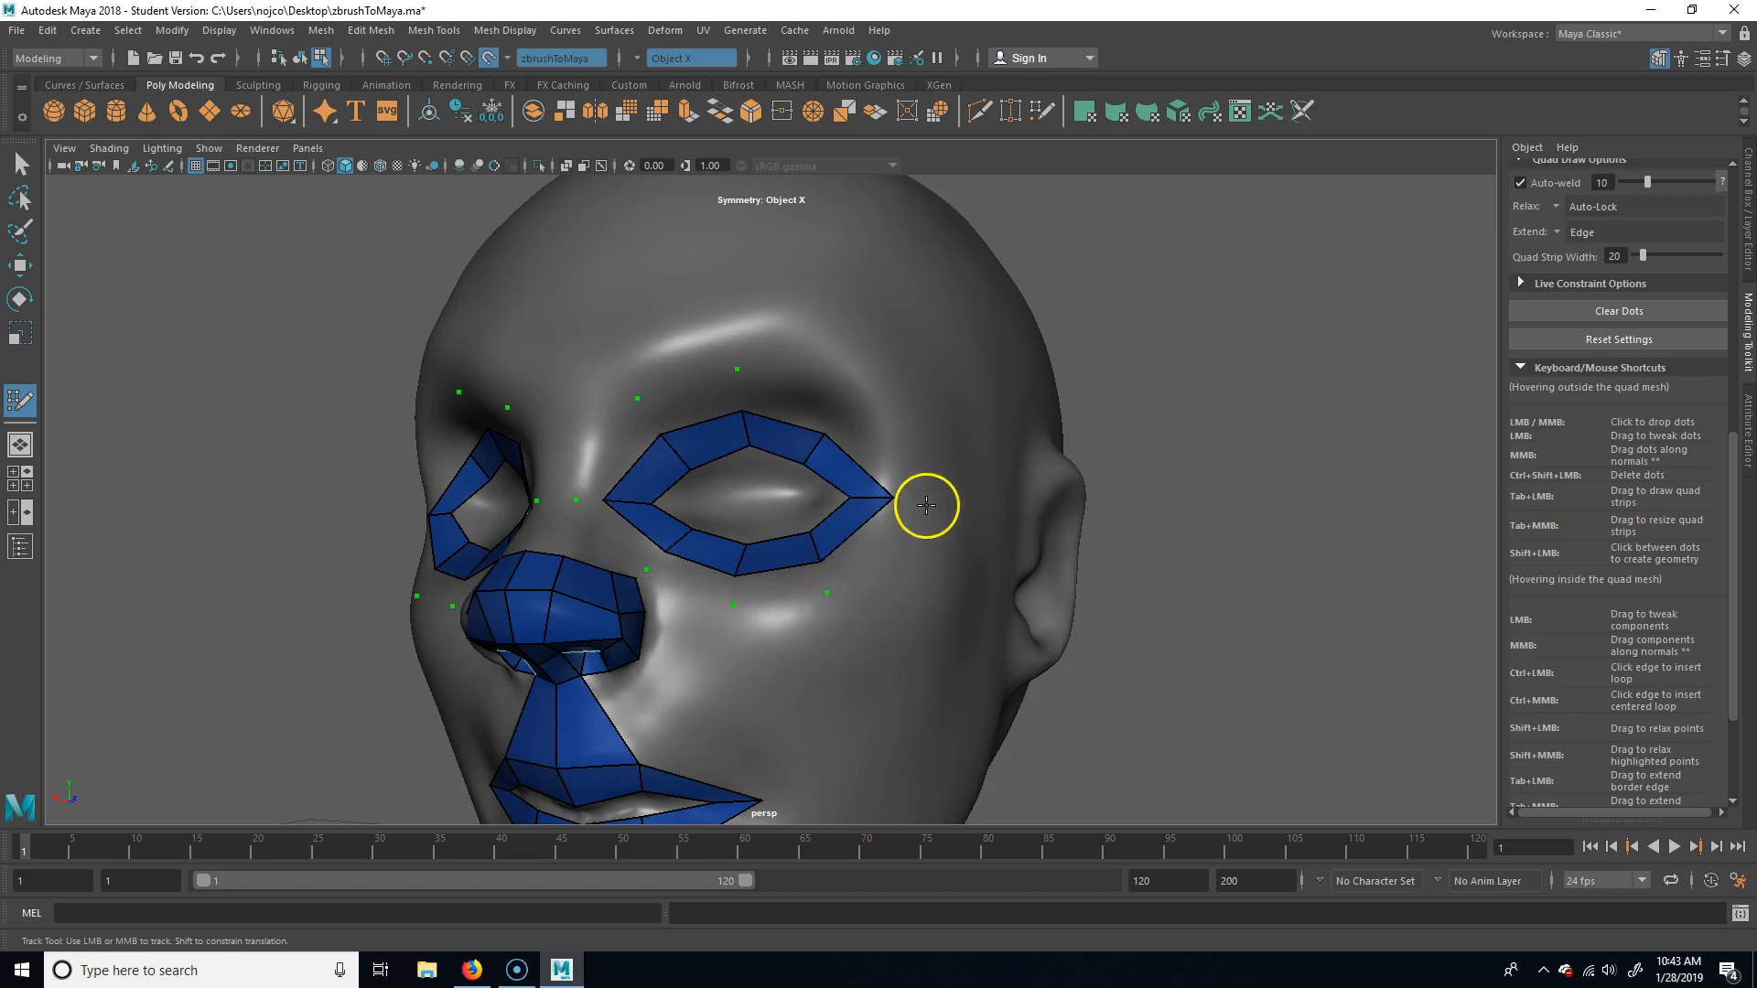
Fill the upper half of the second eye ring with quads and shift its inner-corner point slightly down toward the nose.
left_click(784, 400, "shift")
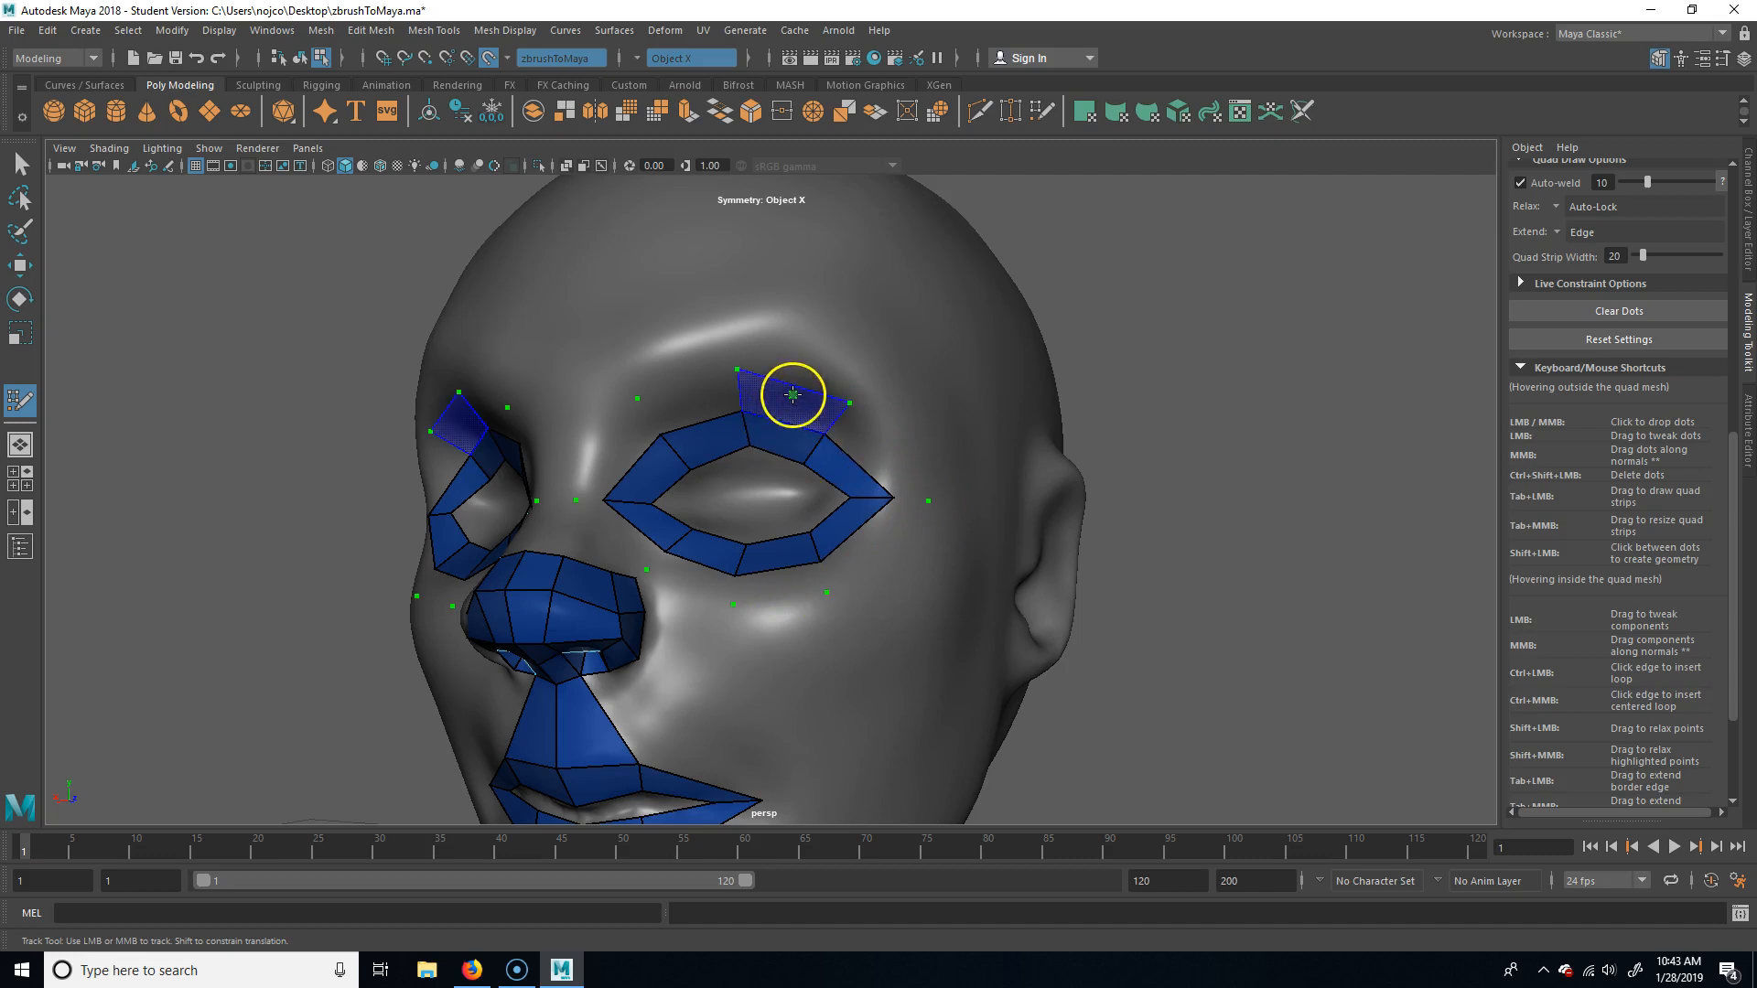
left_click(692, 404, "shift")
left_click(632, 457, "shift")
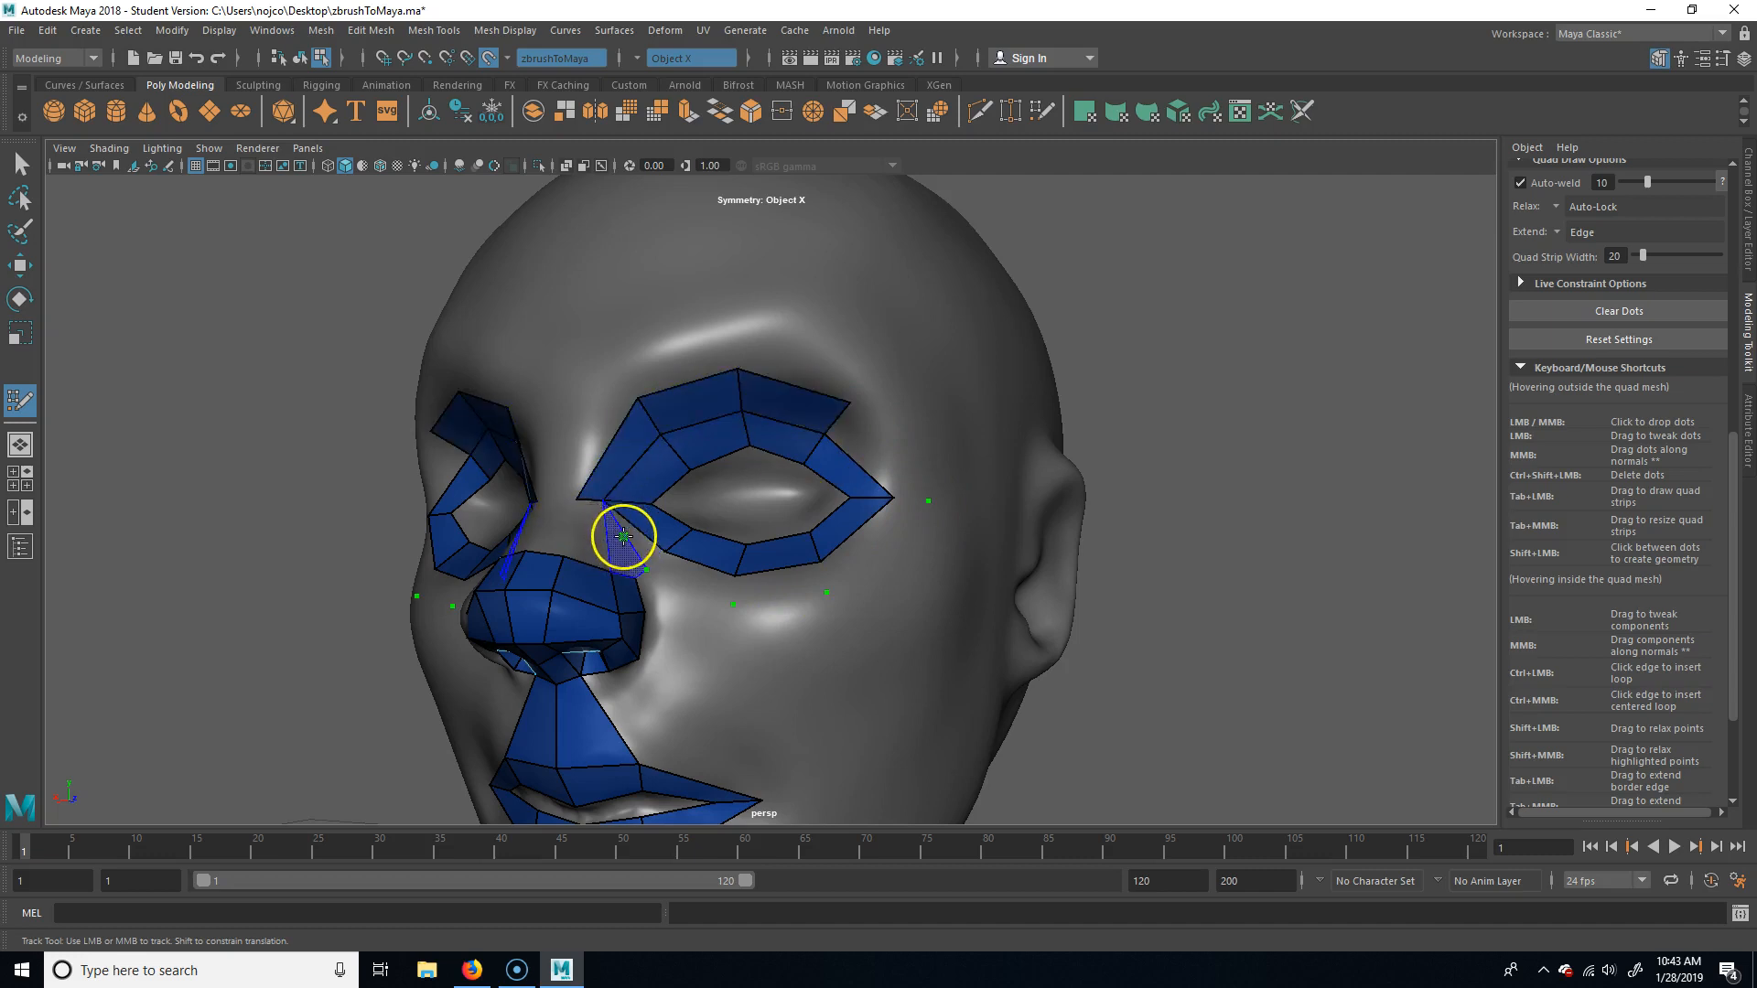
left_click_drag(579, 499, 586, 523)
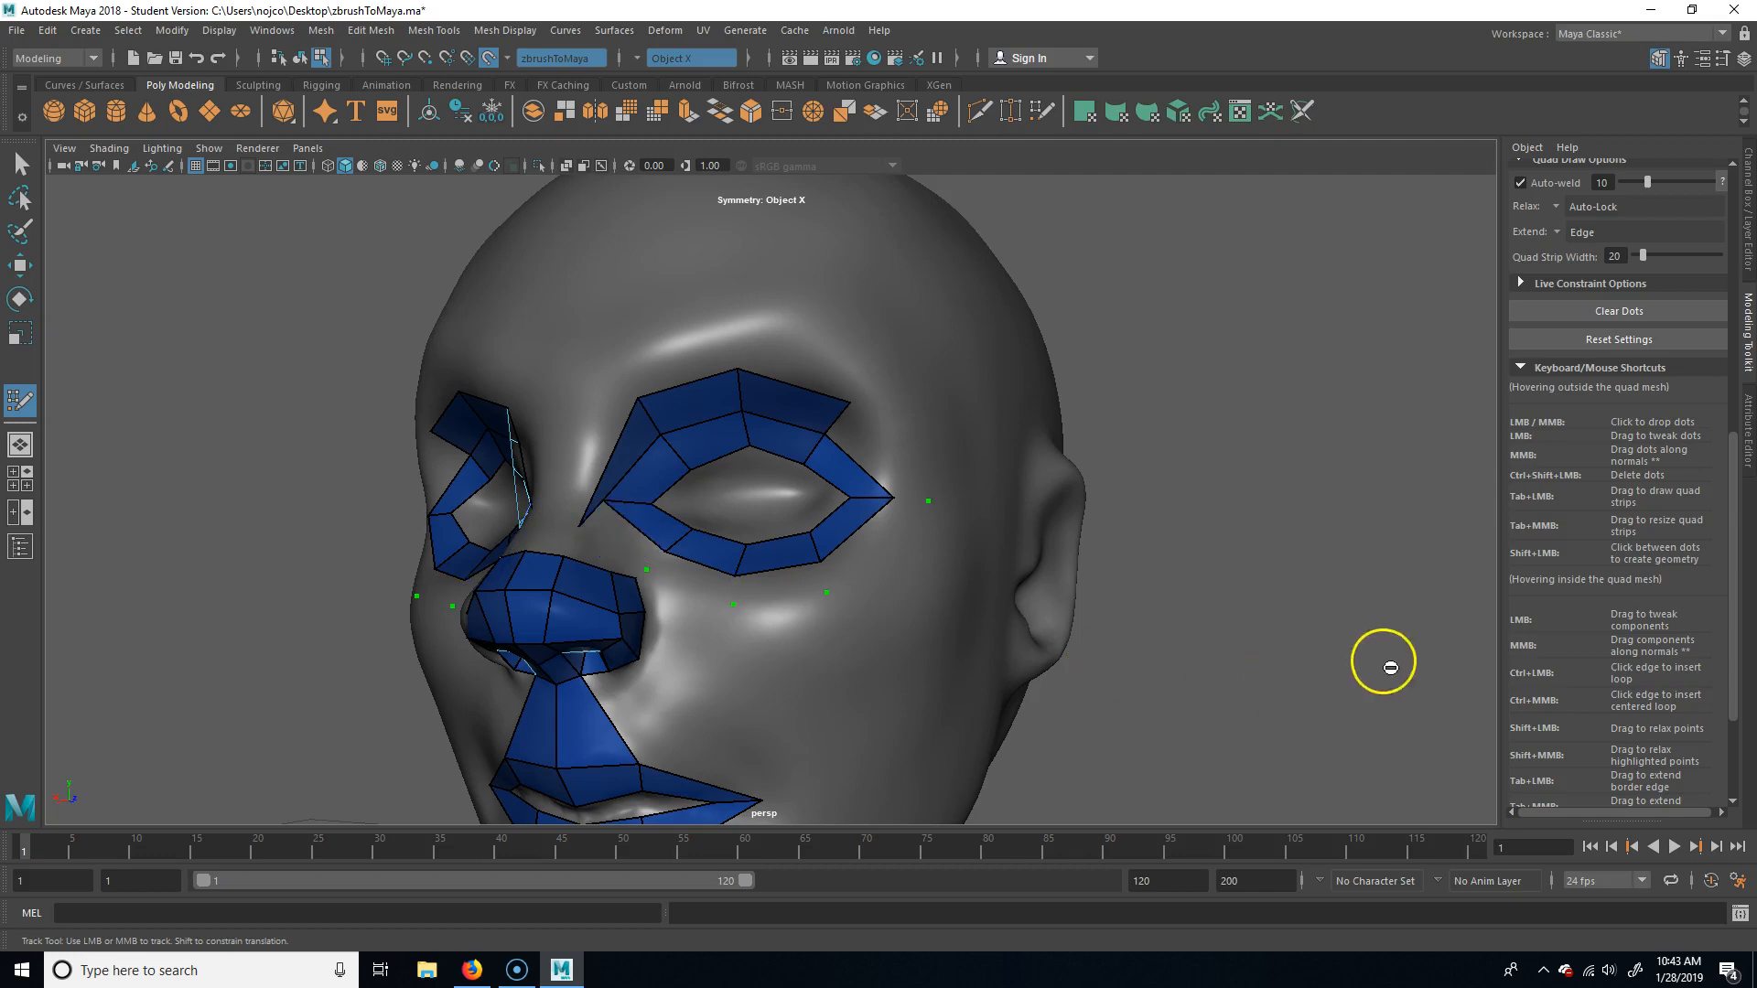
Fill the lower half of the second eye ring, correct the stretched quad under the outer corner and close the ring there.
left_click_drag(1384, 658, 1216, 698, "alt")
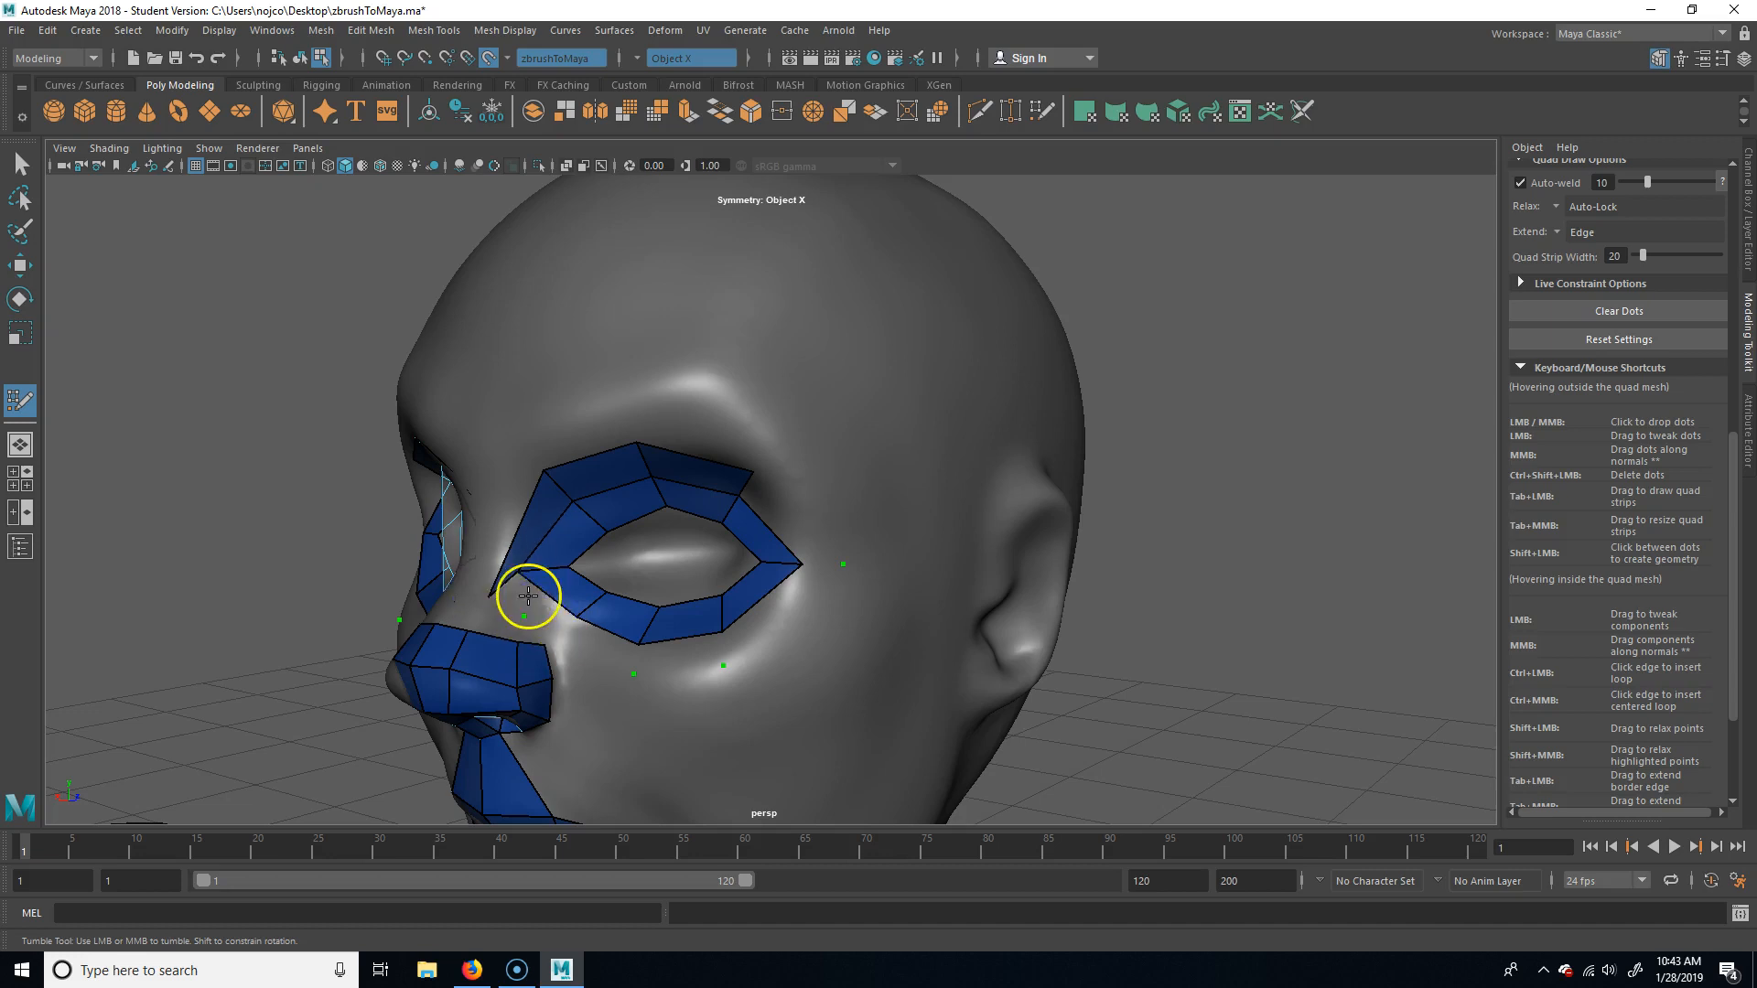
mouse_move(543, 590)
left_mouse_down("shift")
mouse_move(524, 618)
mouse_move(494, 574)
left_mouse_up("shift")
mouse_move(600, 635)
left_mouse_down("shift")
mouse_move(695, 663)
mouse_move(771, 626)
left_mouse_up("shift")
left_click(771, 626, "shift")
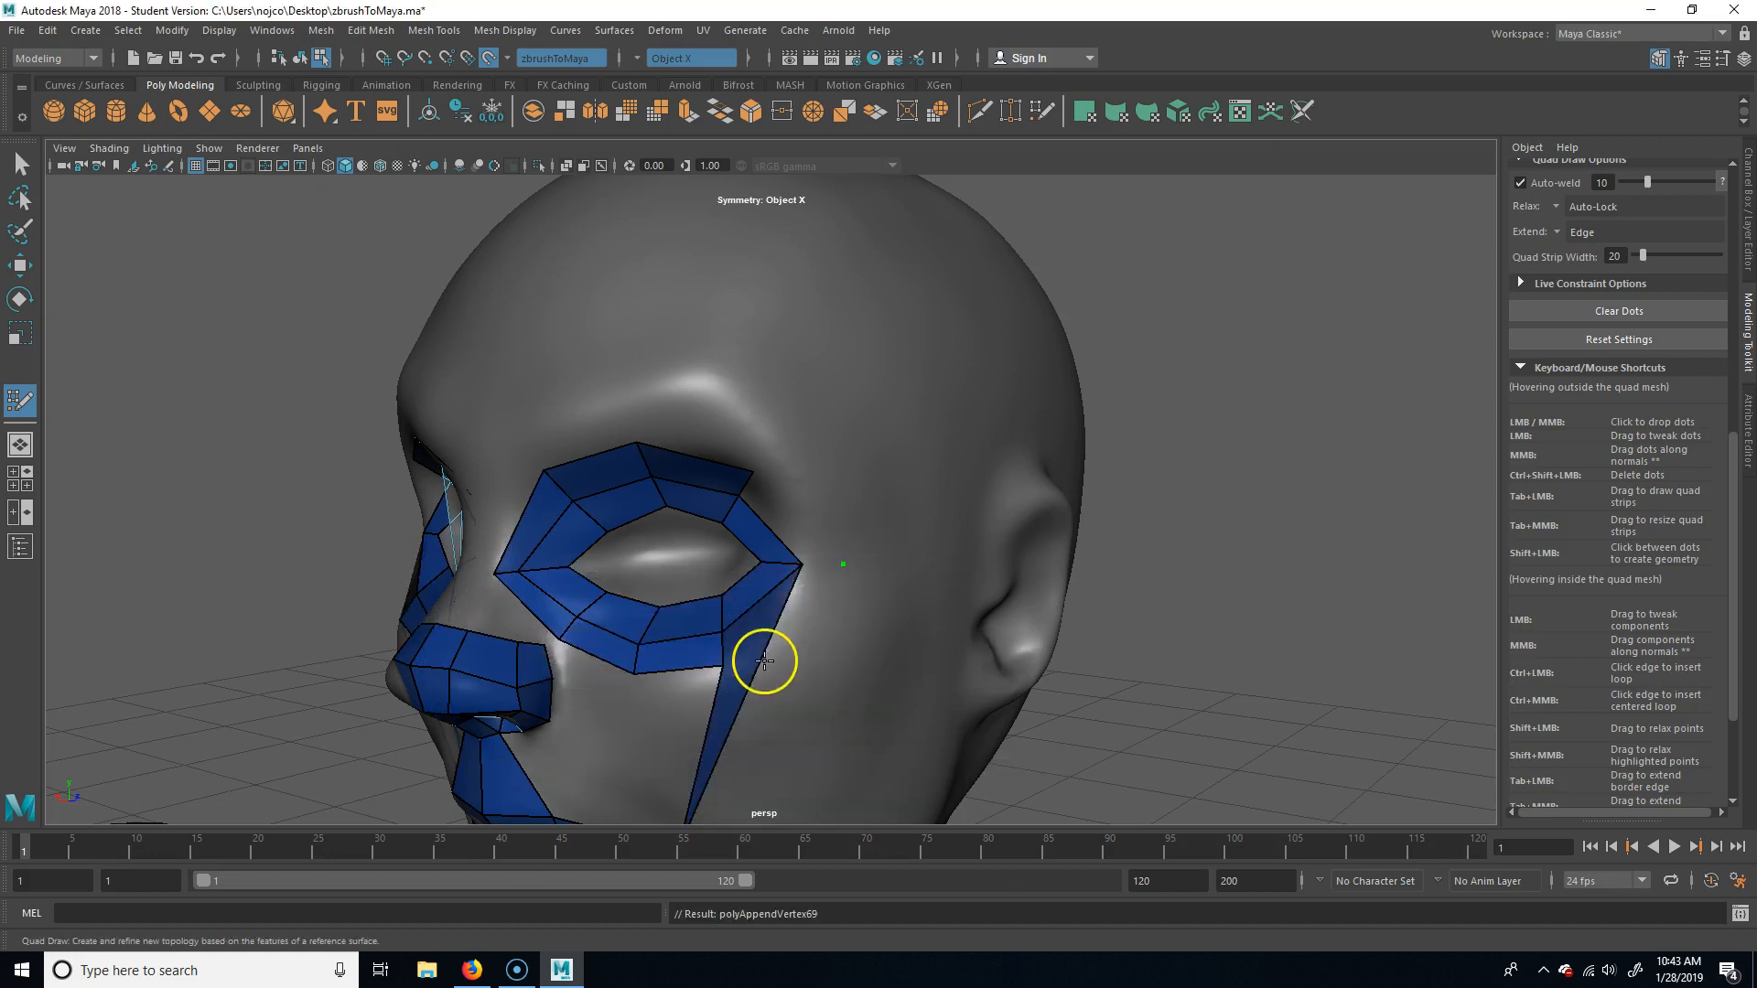
key("space")
key("space")
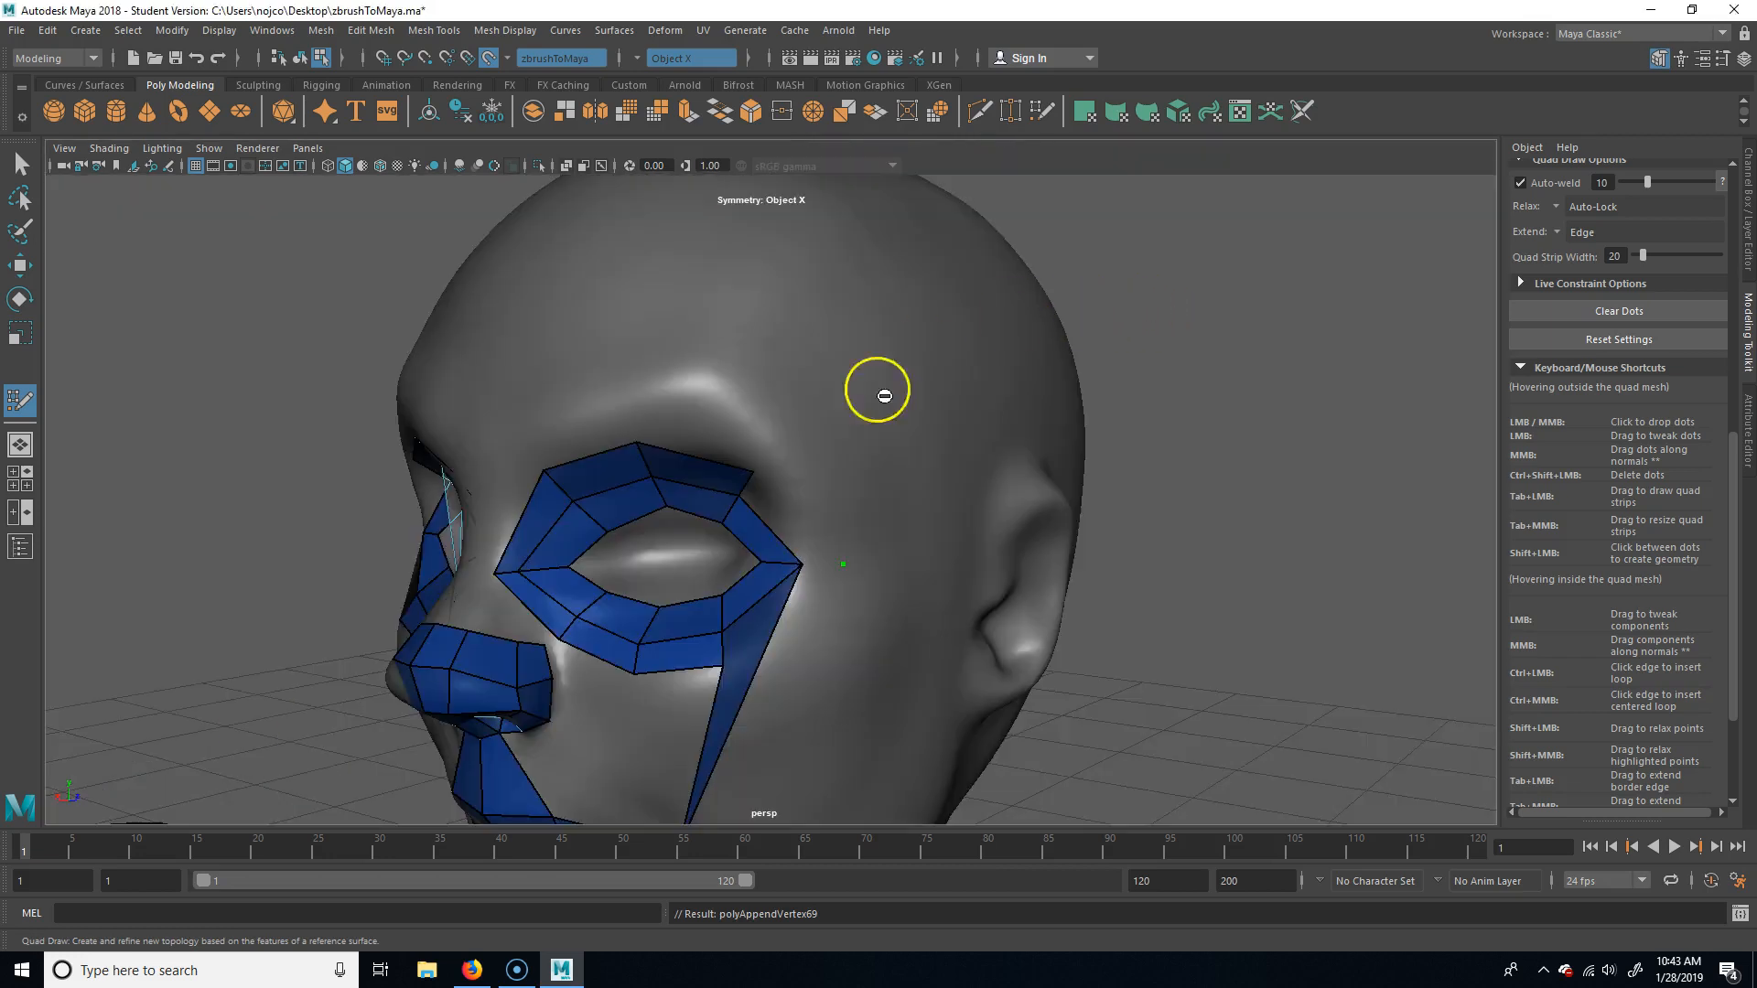
left_click(803, 526, "shift")
Add a second row of quads below the lower lip, from the chin-side centre line out to the mouth corner.
left_click_drag(1118, 614, 1184, 607, "alt")
middle_click_drag(1184, 608, 1144, 551, "alt")
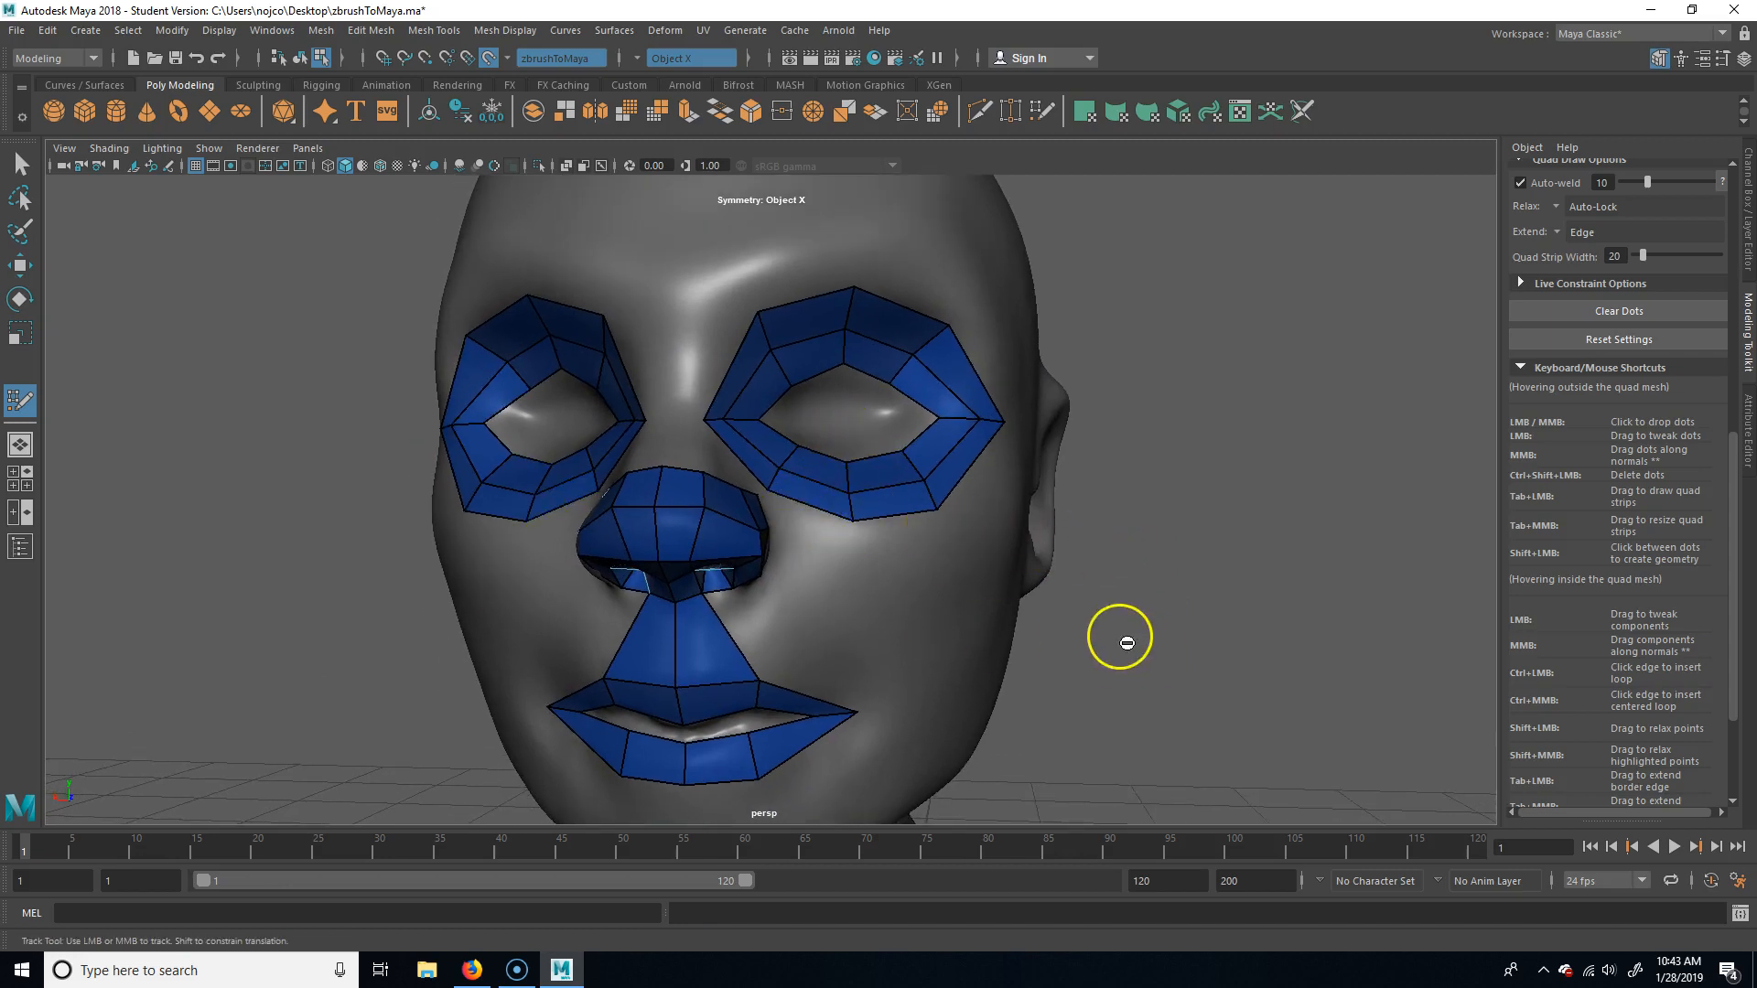
middle_click_drag(1177, 698, 1173, 585, "alt")
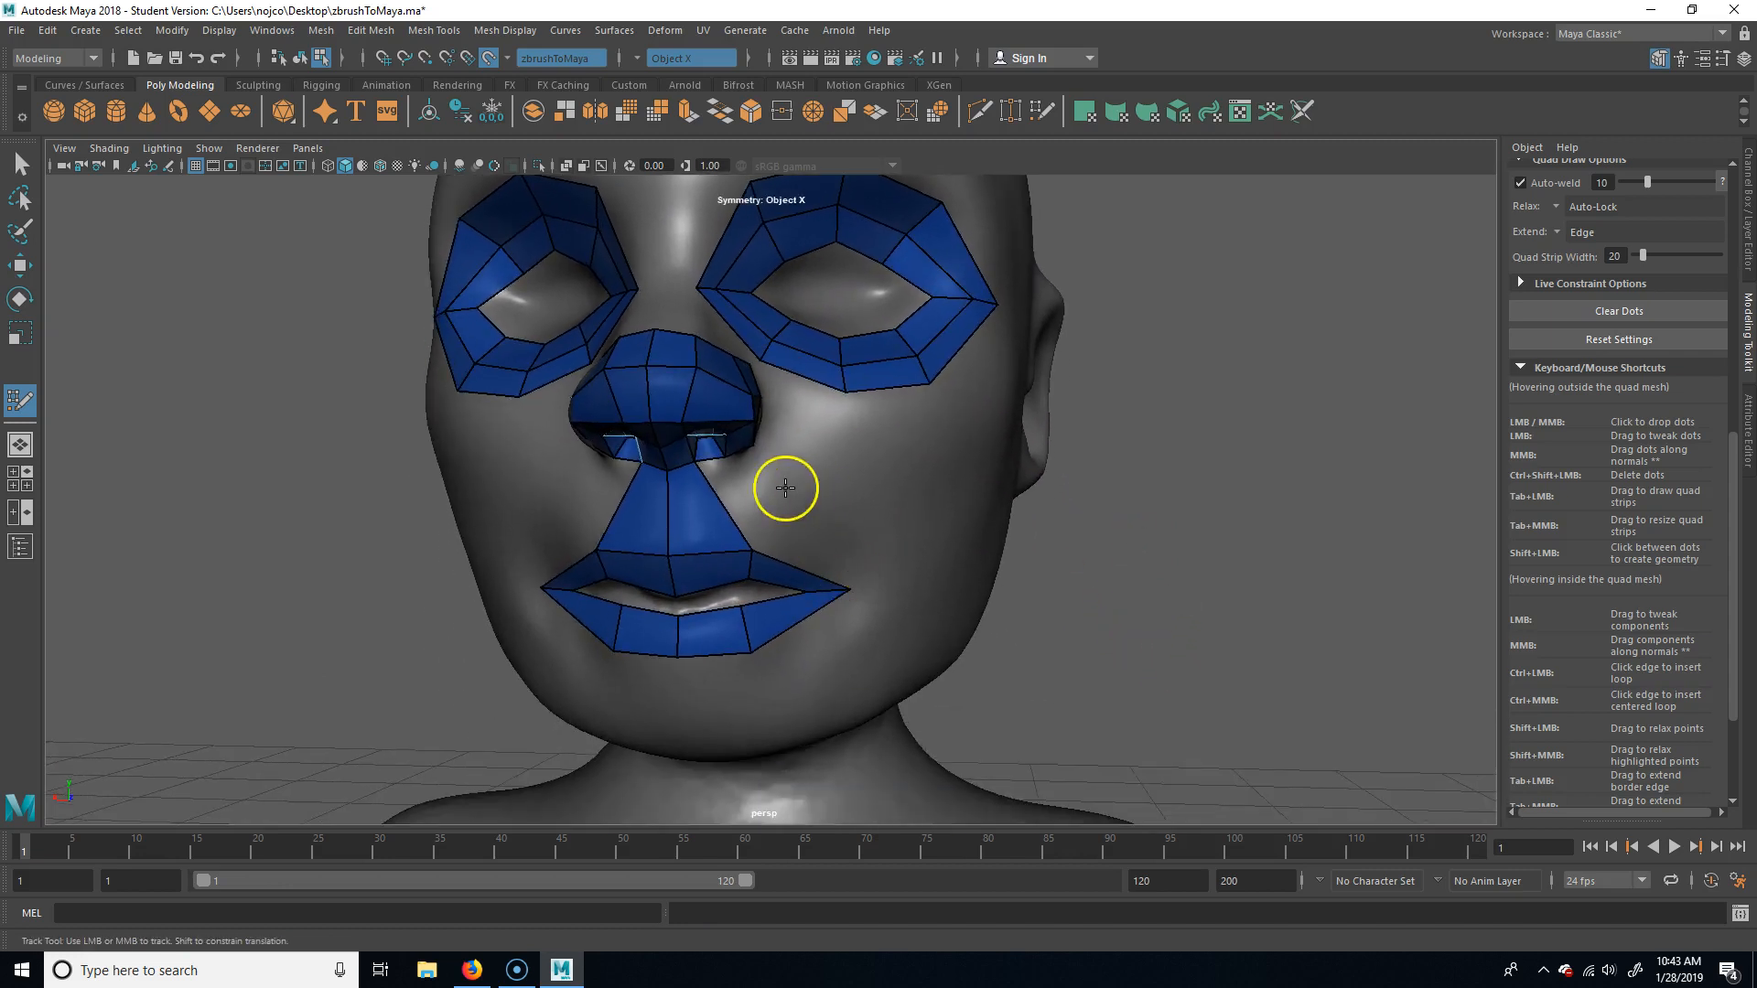
left_click(882, 596)
left_click(764, 684)
left_click_drag(695, 695, 683, 698)
left_click(713, 686, "shift")
left_click(812, 636, "shift")
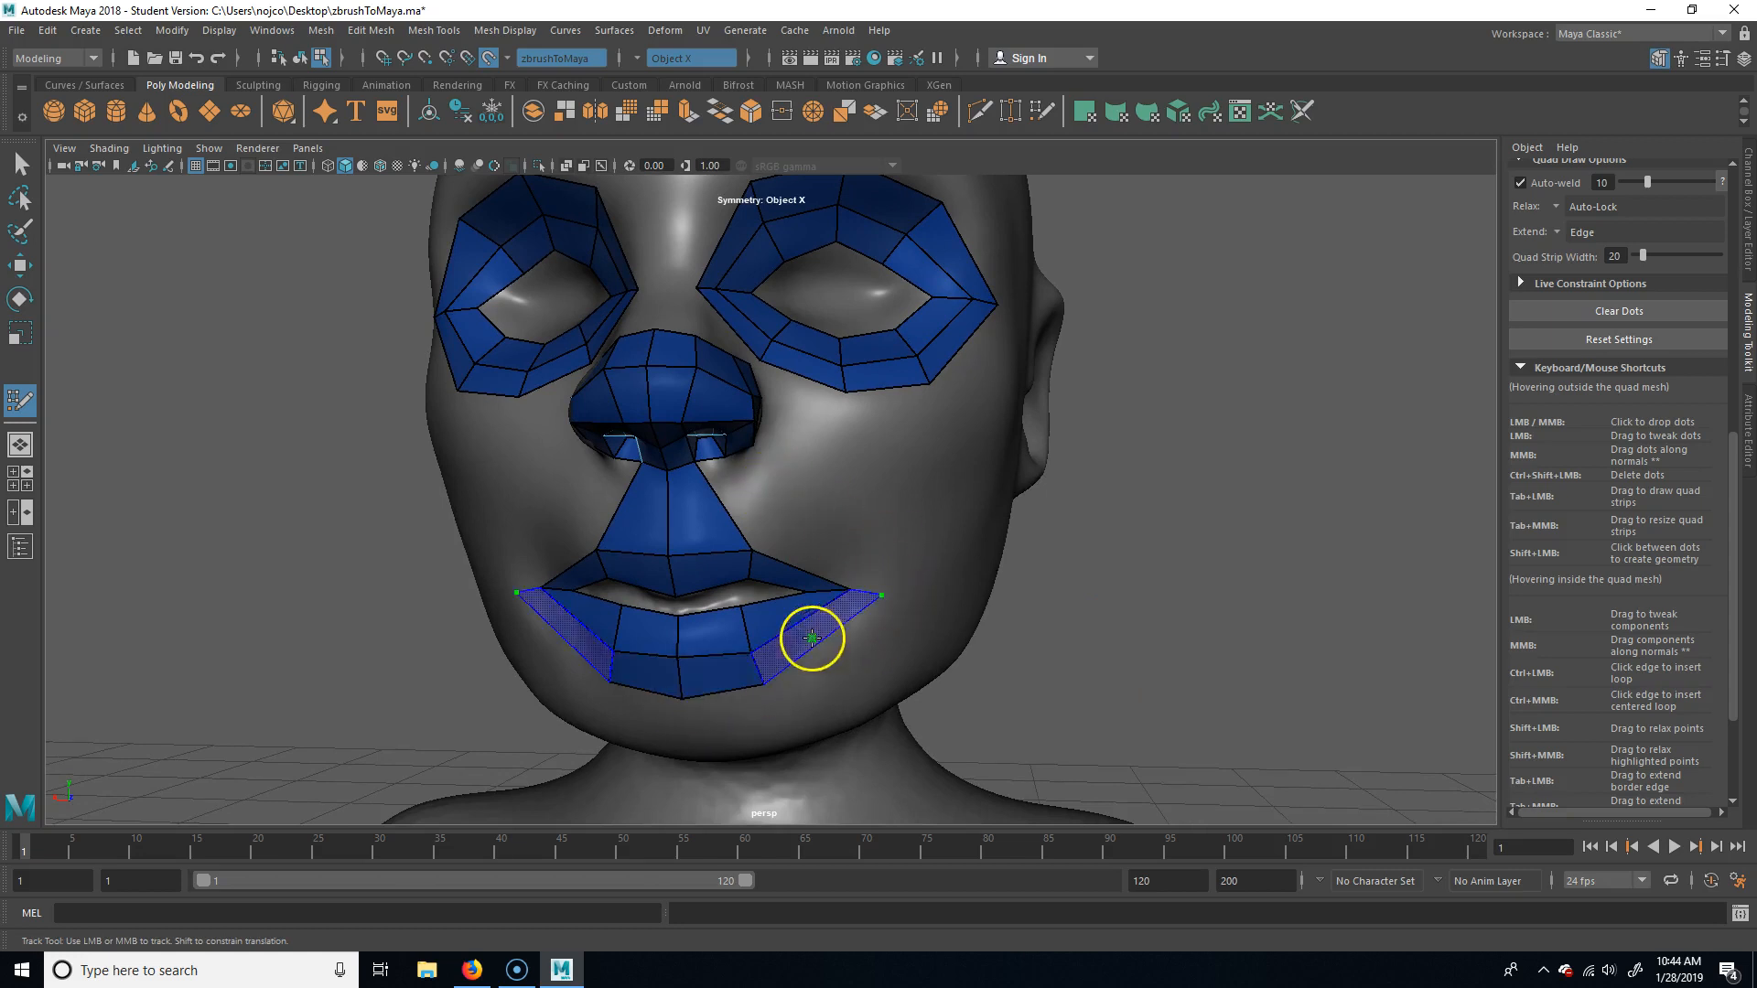
Add a quad above the outer upper lip from the mouth corner and connect it to the quads below the nose.
left_click_drag(1269, 646, 1261, 646, "alt")
left_click(749, 504)
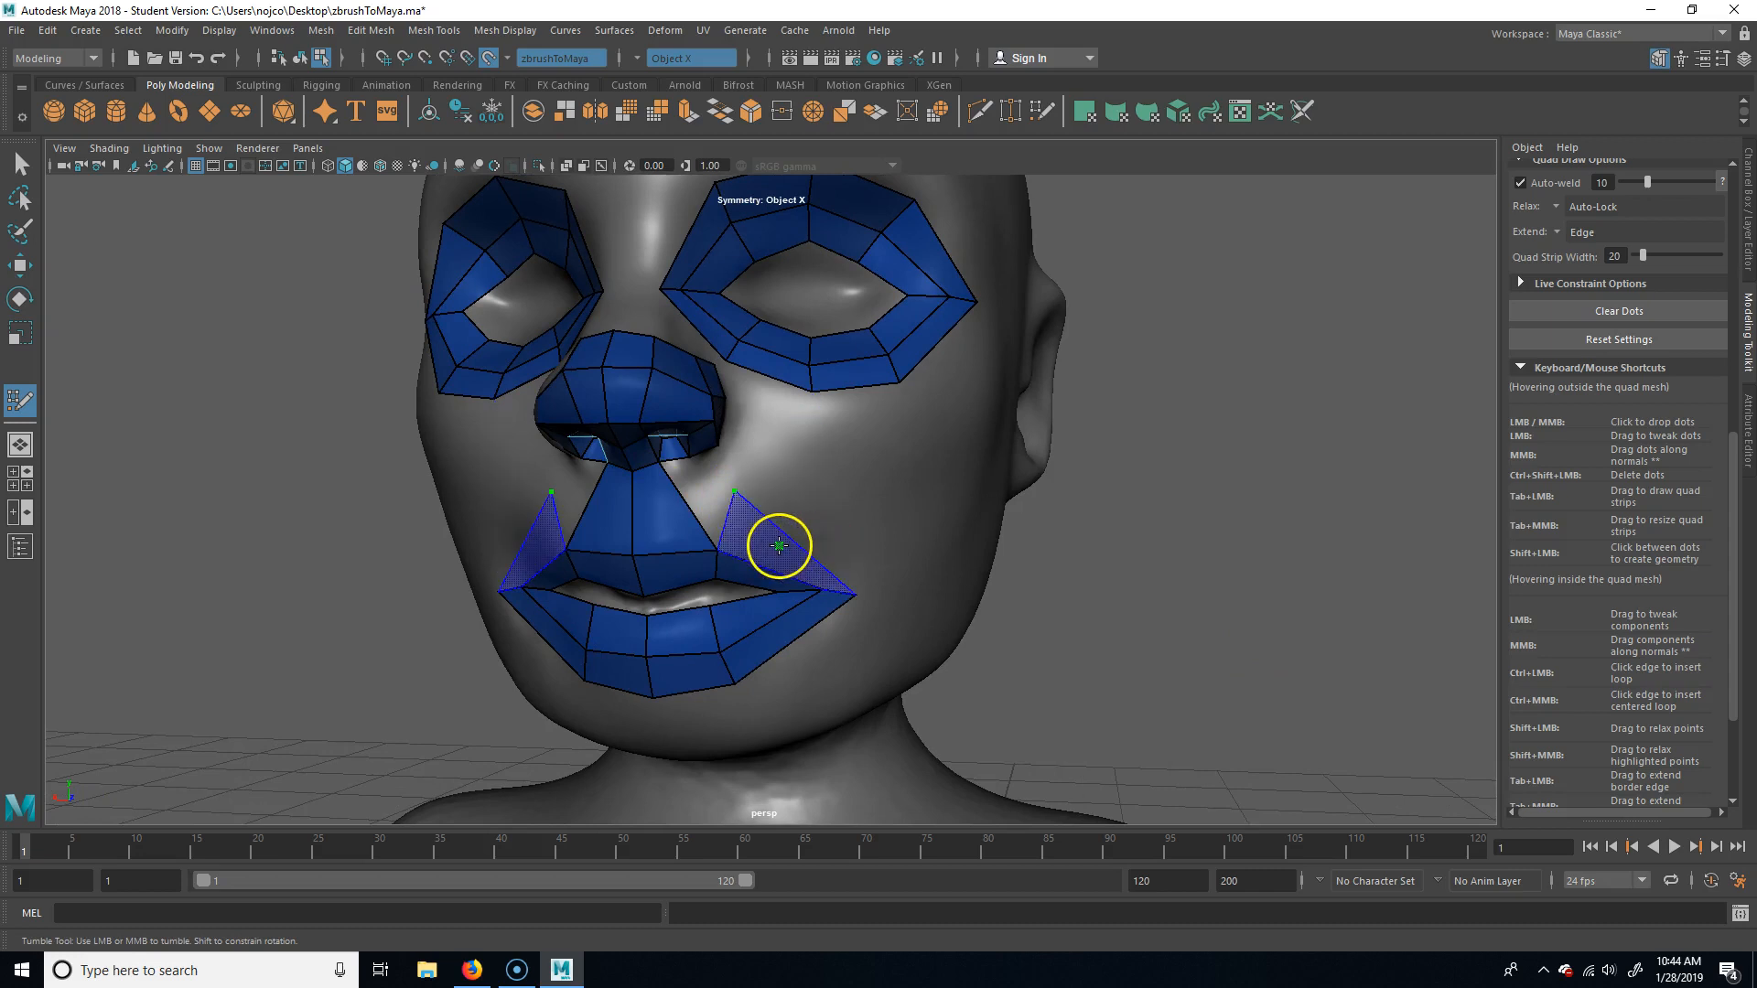
left_click(779, 546, "shift")
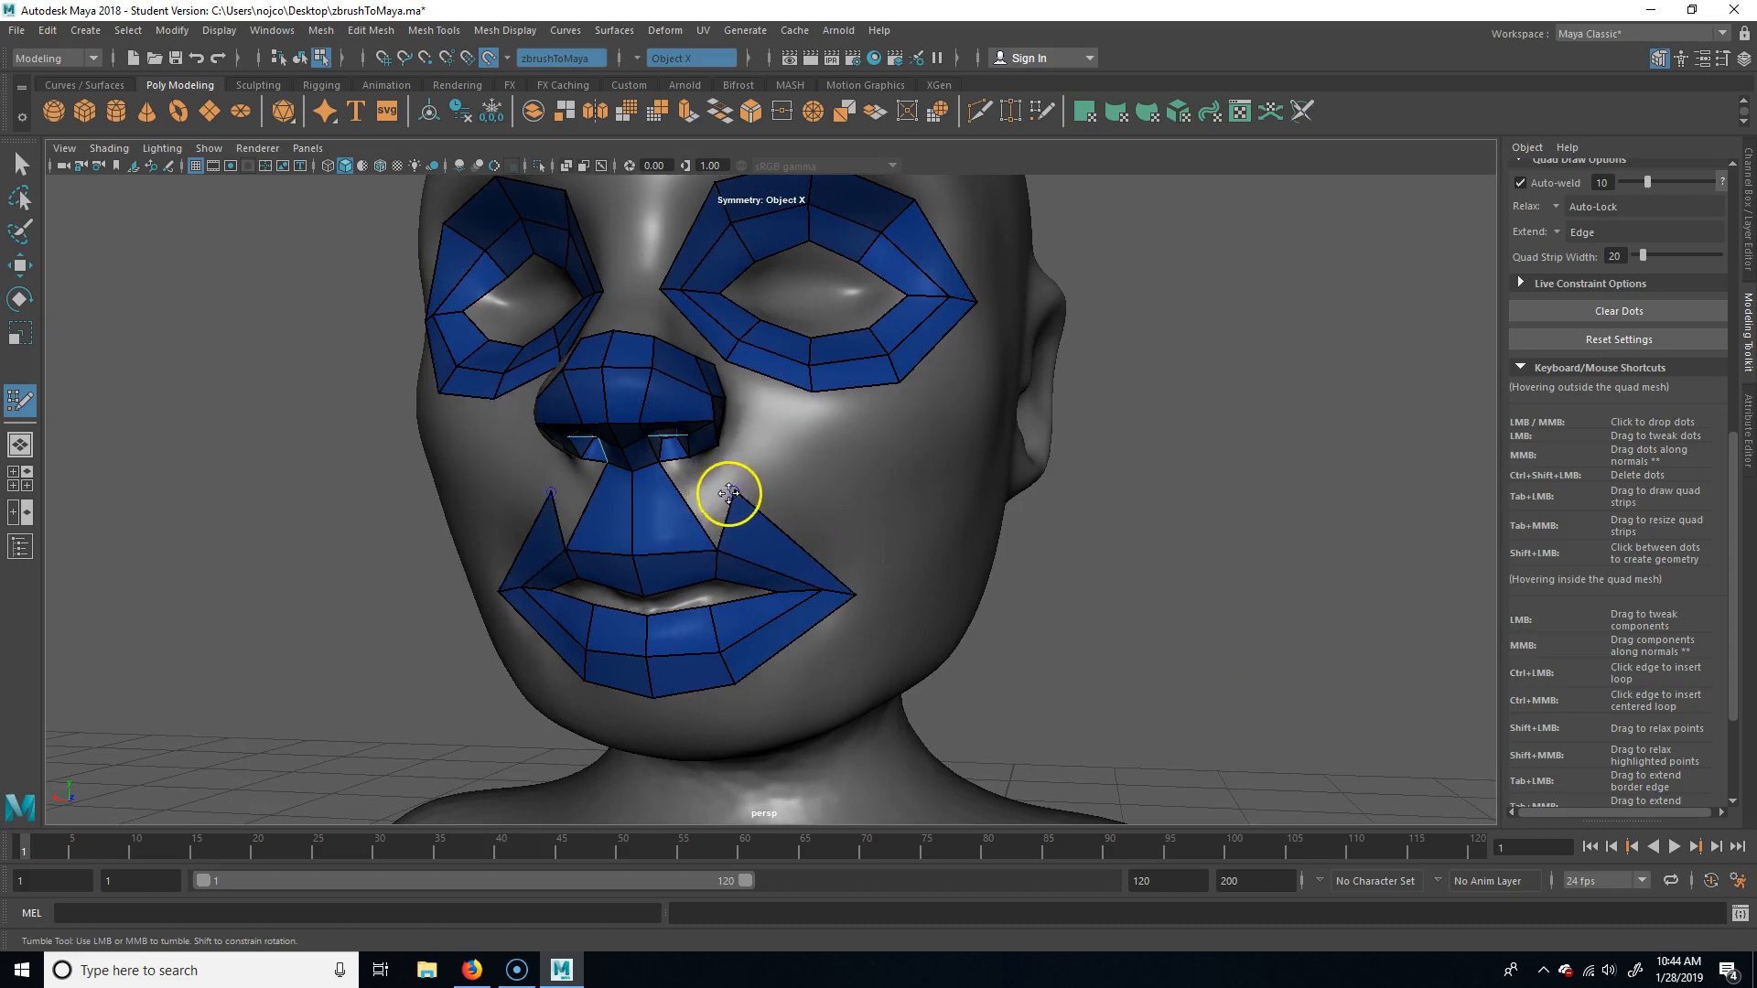
left_click(695, 489, "shift")
Delete the quads joining the nose to the upper lip and build a second row directly above the upper lip instead.
left_click_drag(1117, 635, 867, 533, "alt")
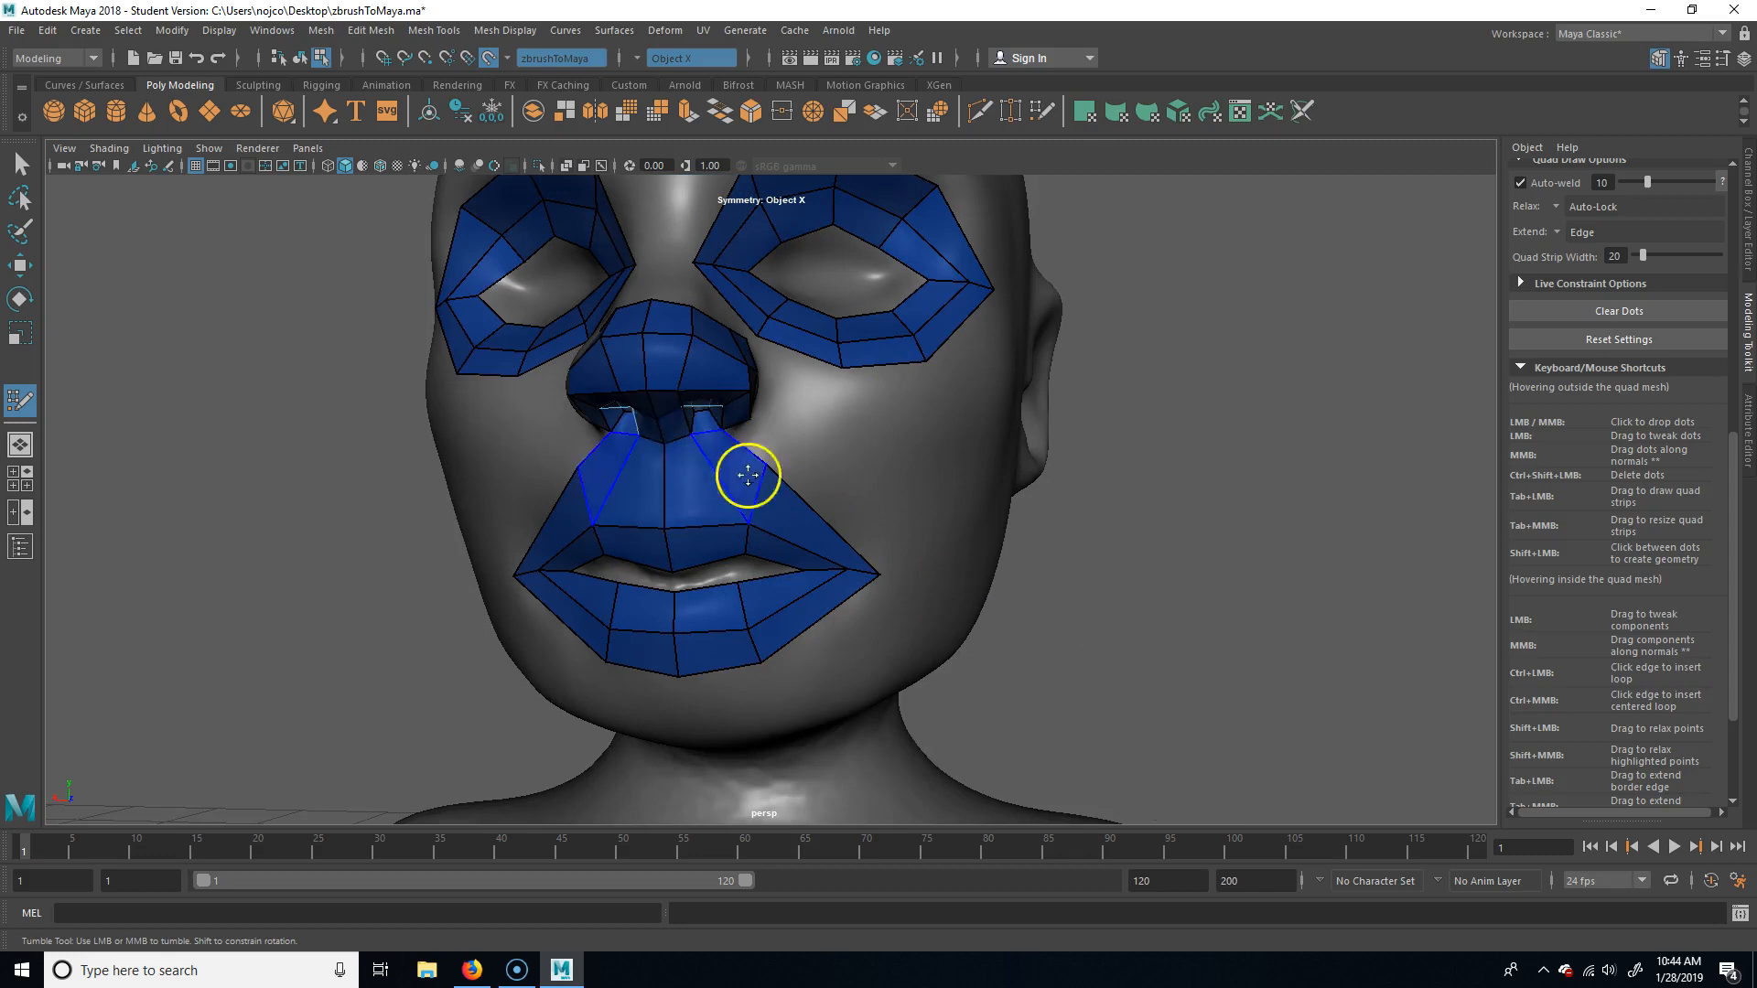
mouse_move(1161, 616)
left_mouse_down("alt")
mouse_move(1160, 587)
mouse_move(1164, 616)
left_mouse_up("alt")
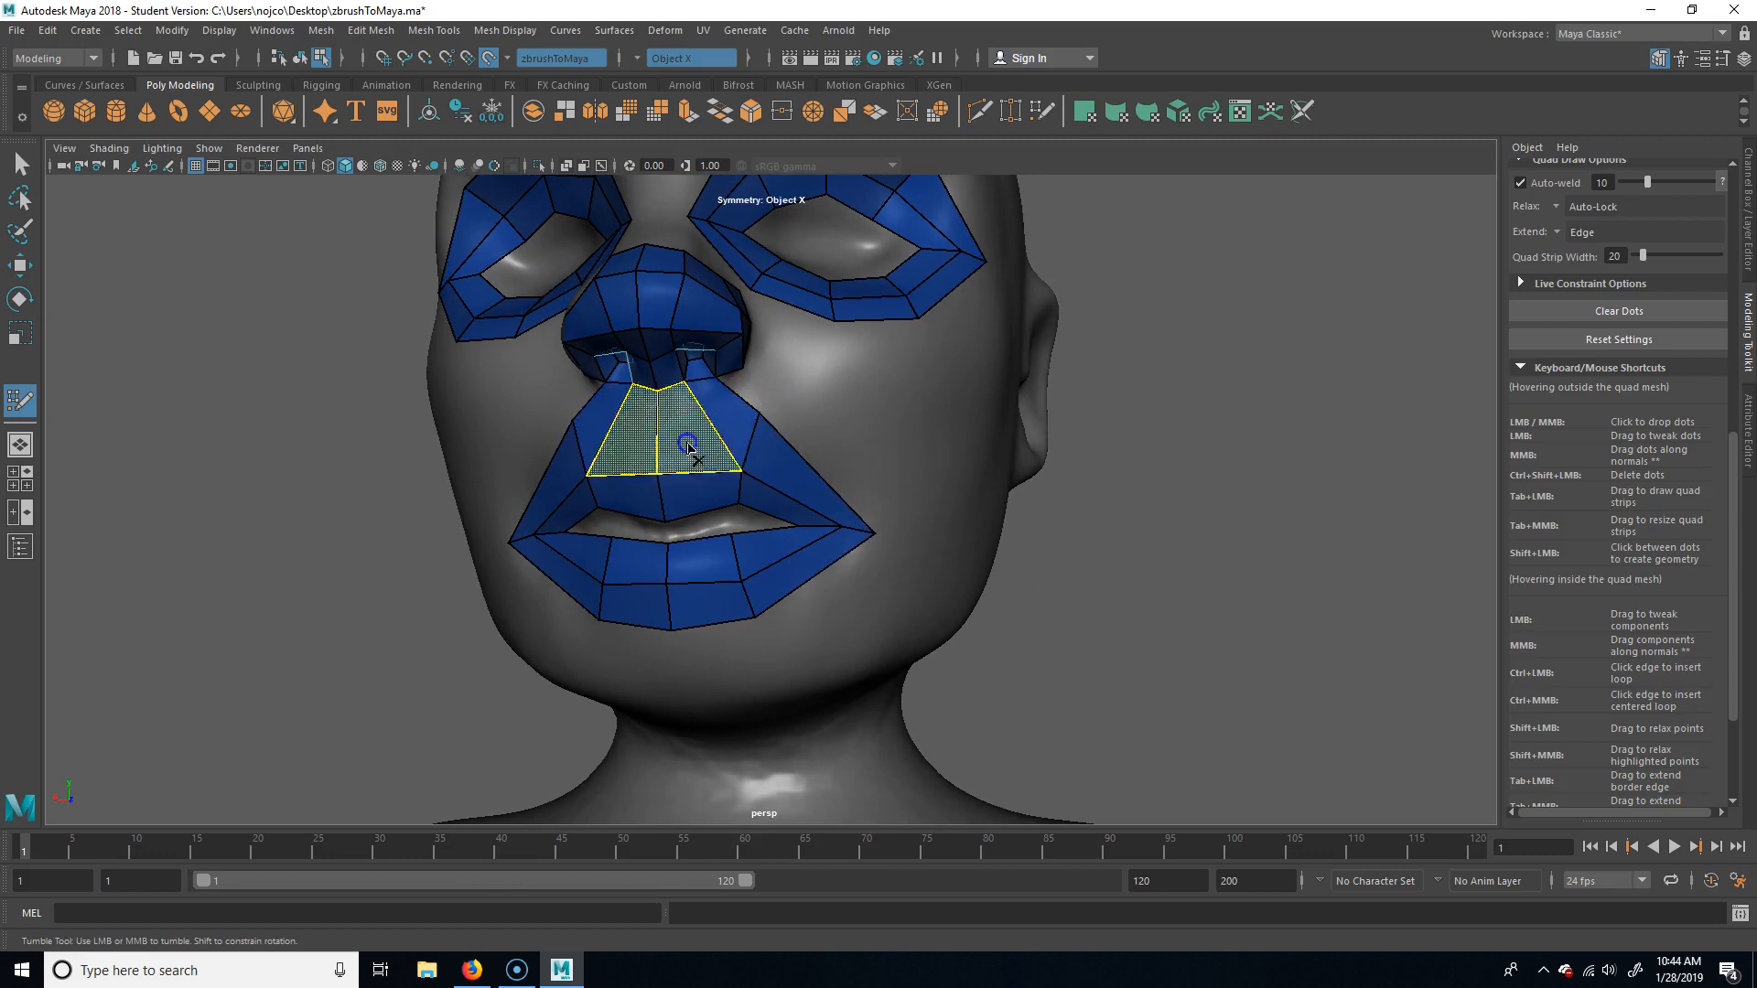
left_click(767, 416)
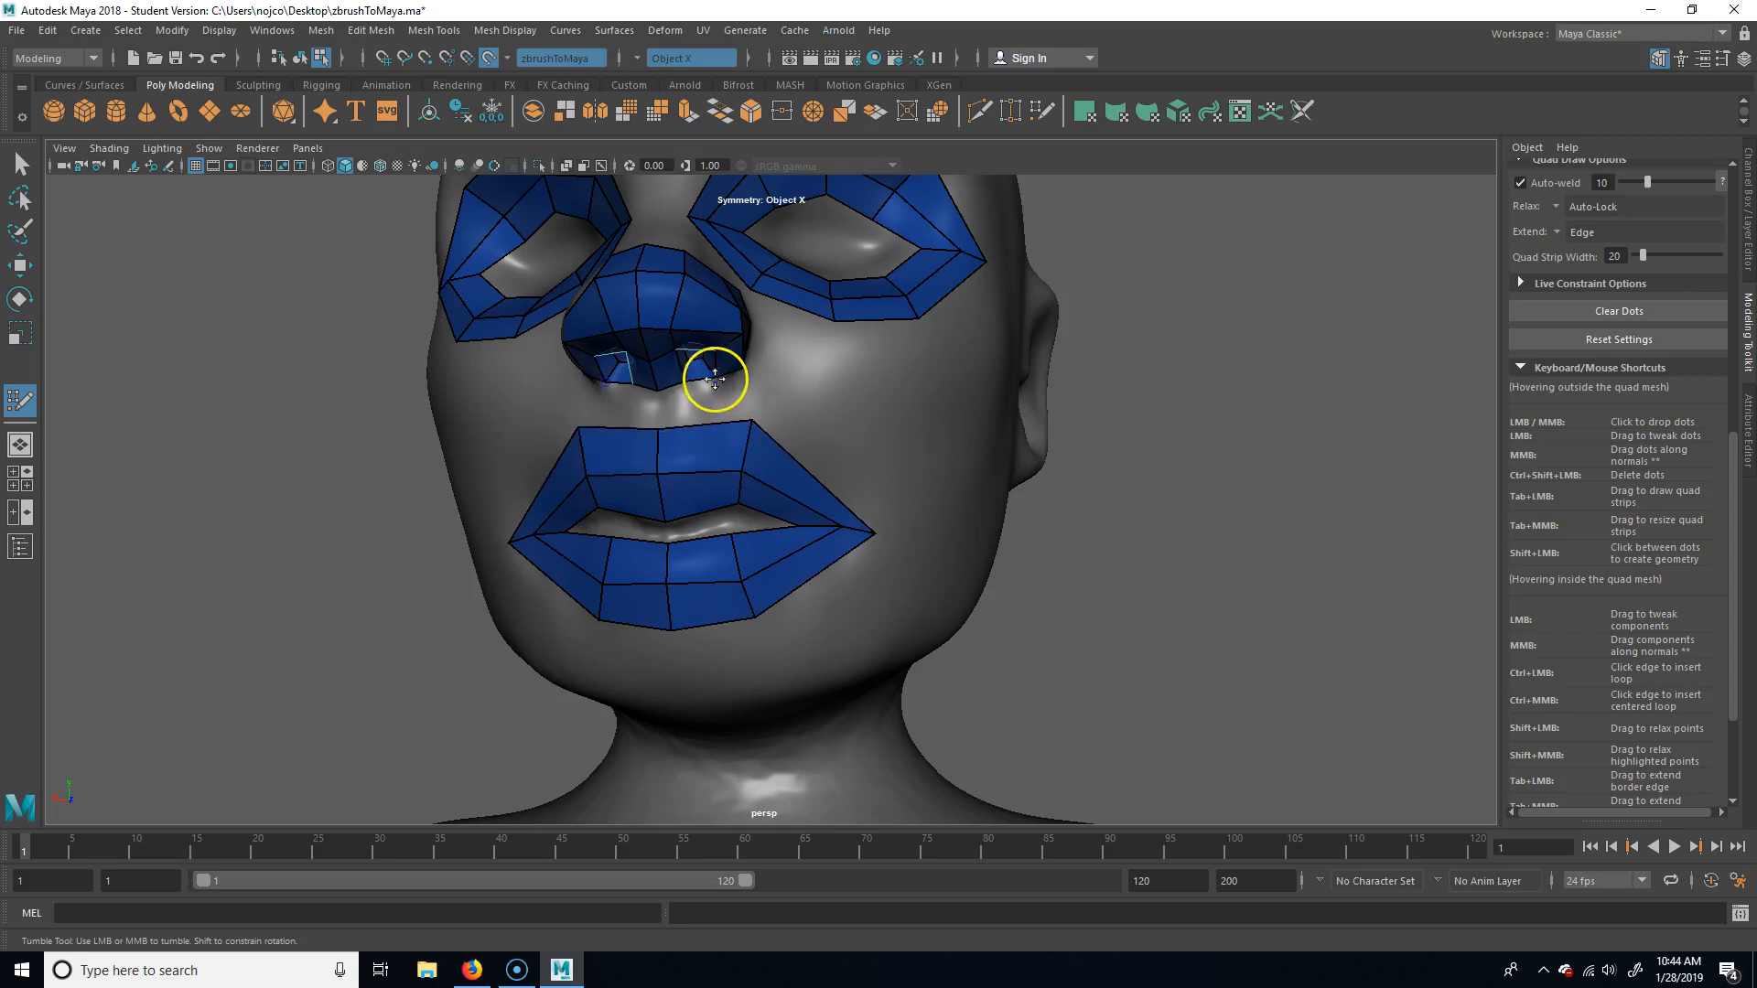
Fill the nose bridge, its sides and the gap between the brows with quads, joining the nose to both eye rings.
left_click_drag(944, 448, 1212, 498, "alt")
right_click_drag(1212, 498, 1097, 572, "alt")
left_click_drag(1097, 571, 1196, 596, "alt")
scroll(840, 494, "up", 3)
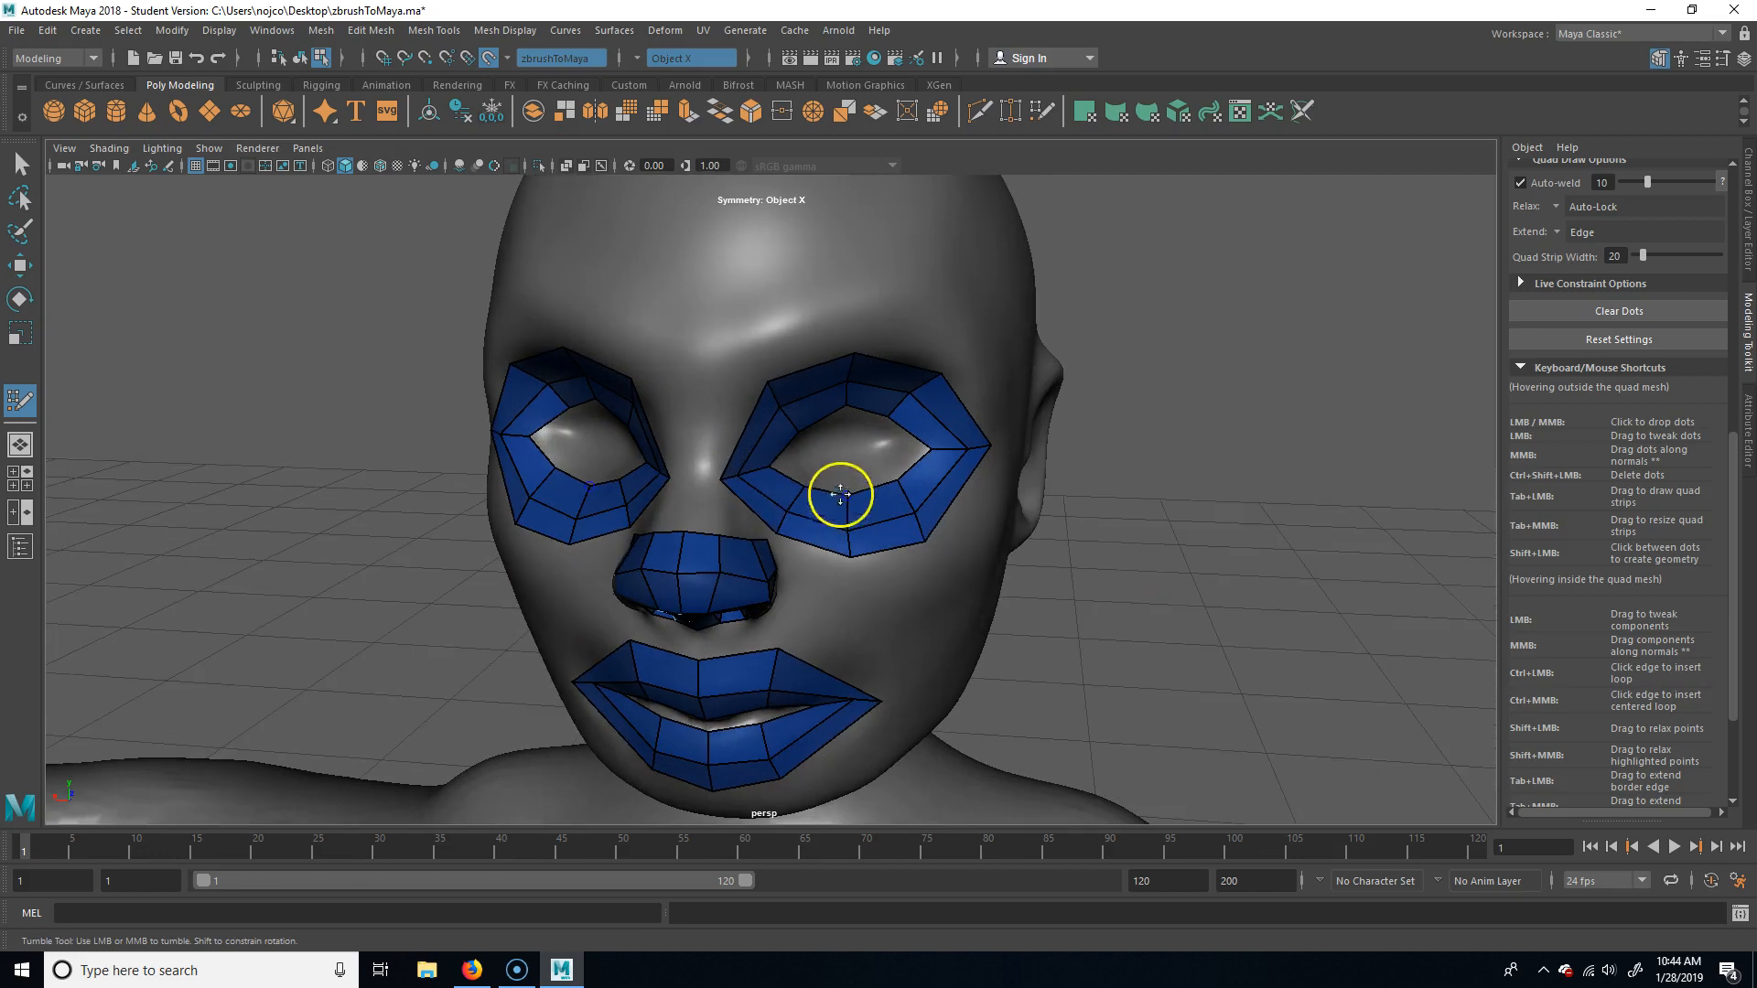
left_click(706, 506, "shift")
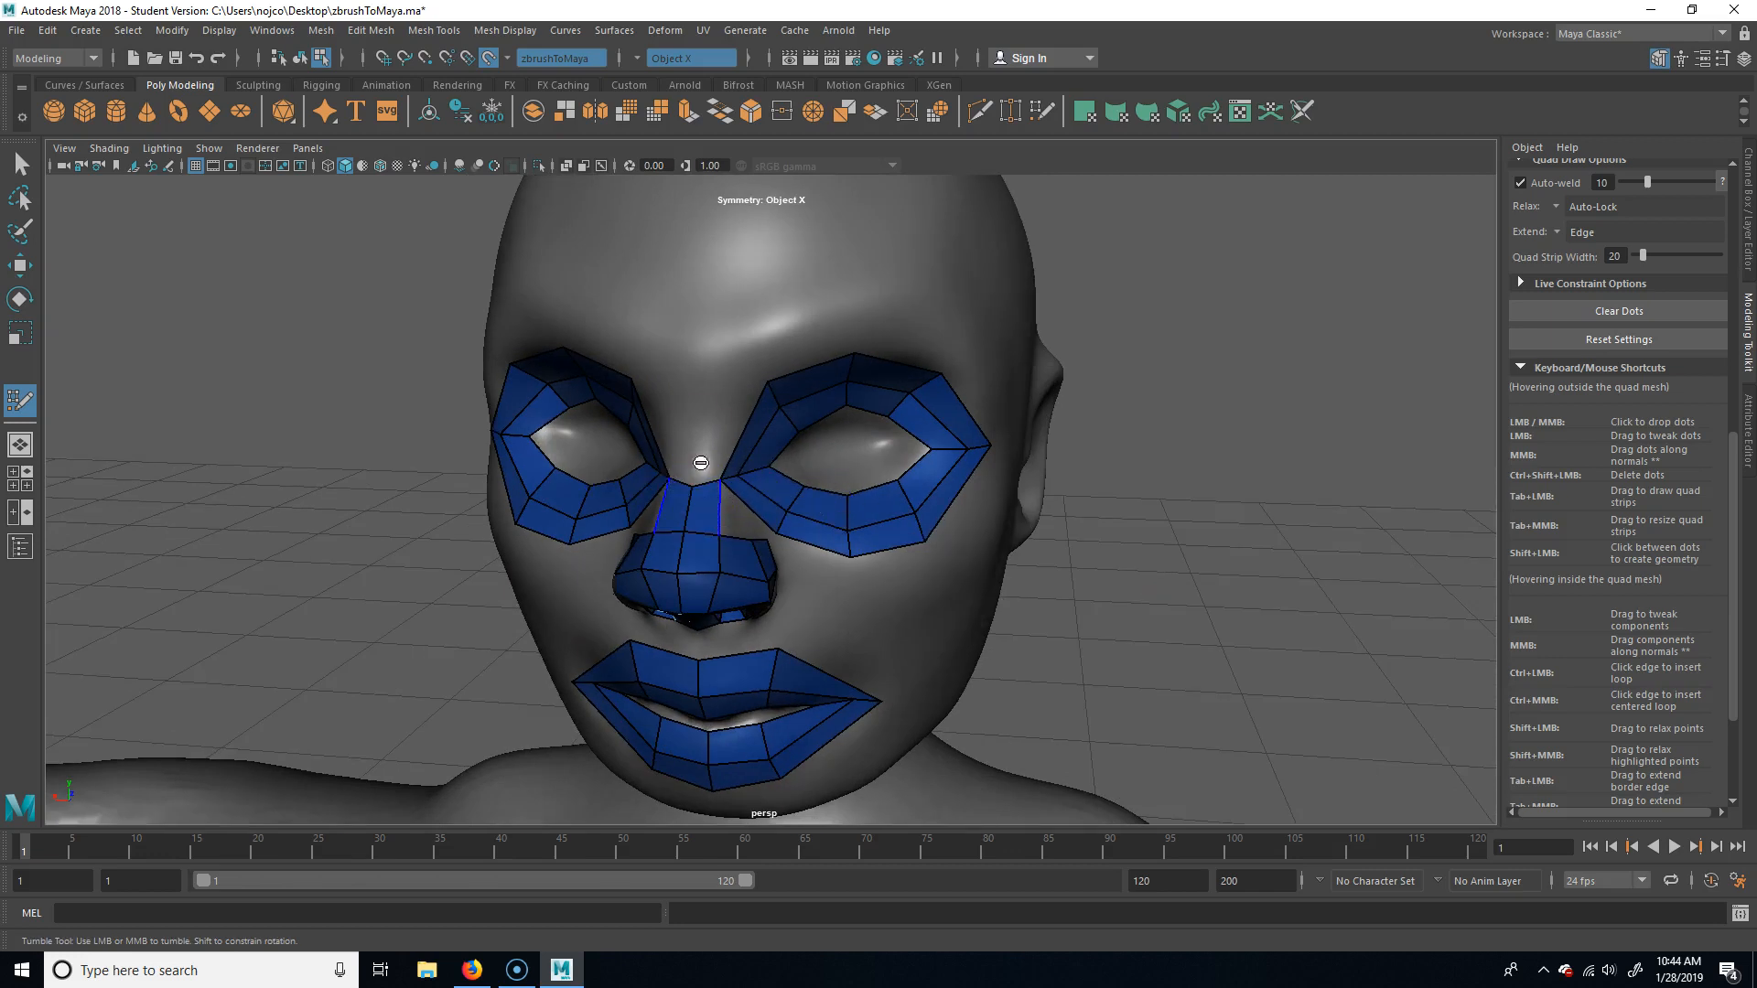
left_click_drag(1156, 535, 1098, 522, "alt")
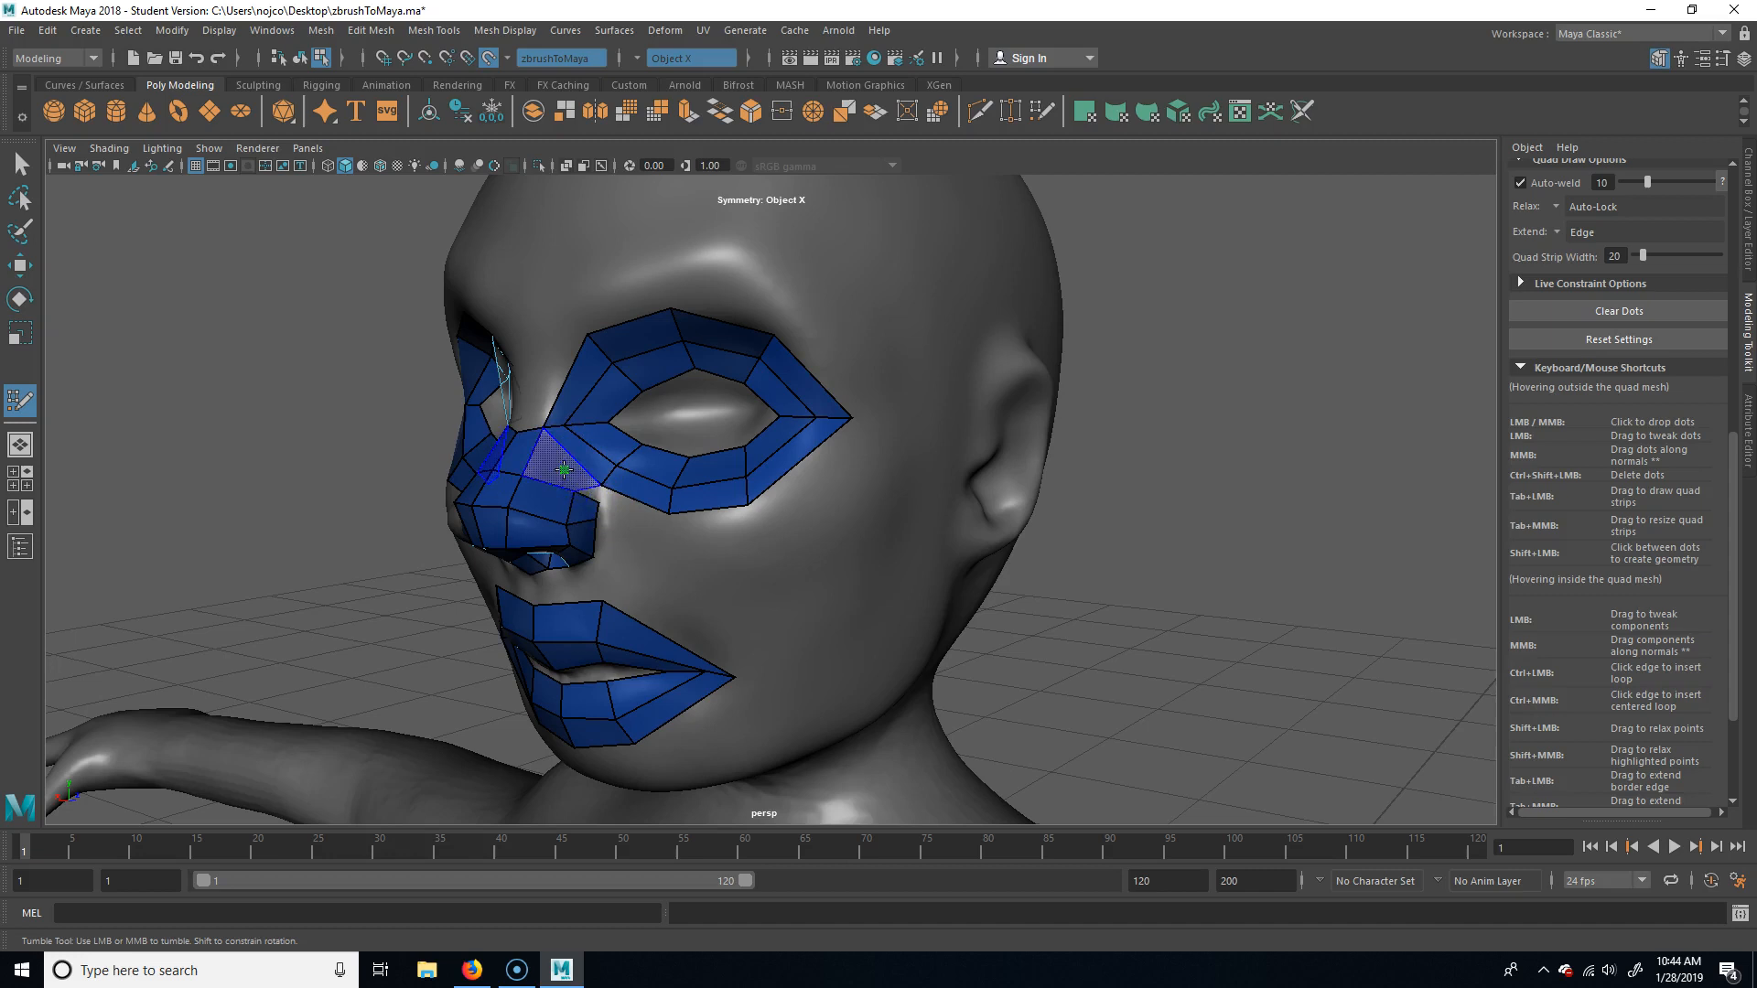
left_click_drag(1084, 577, 1334, 580, "alt")
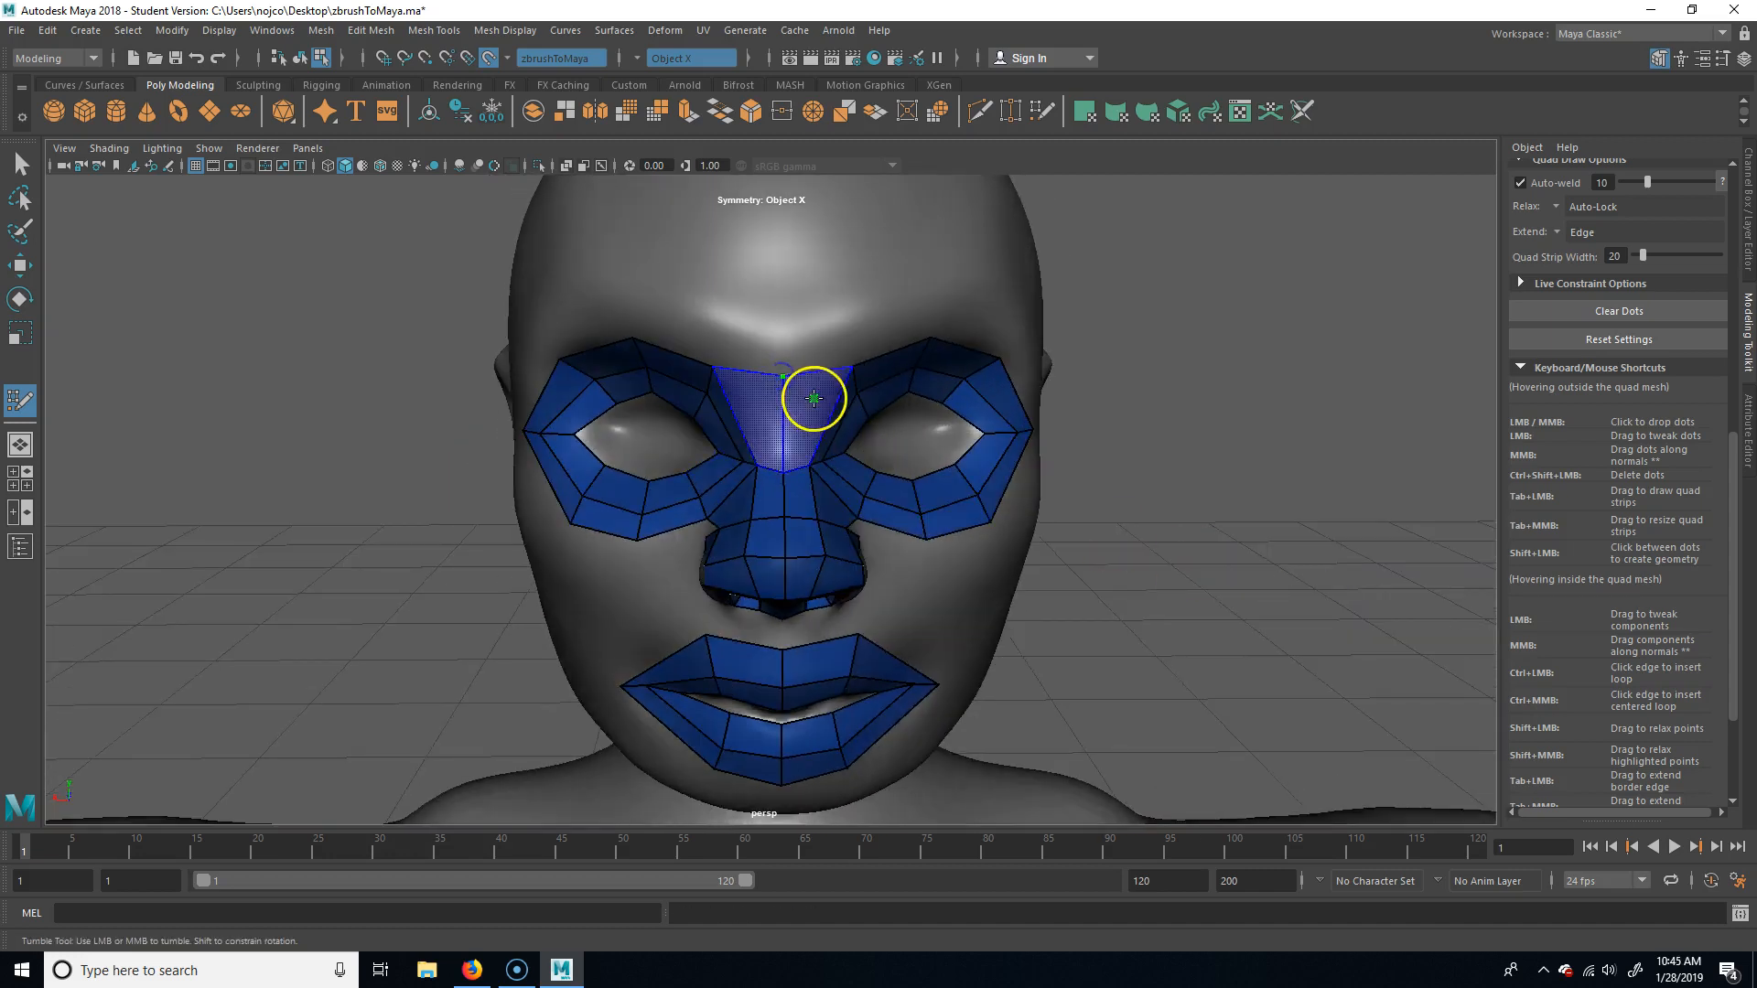
left_click_drag(1315, 591, 1219, 566, "alt")
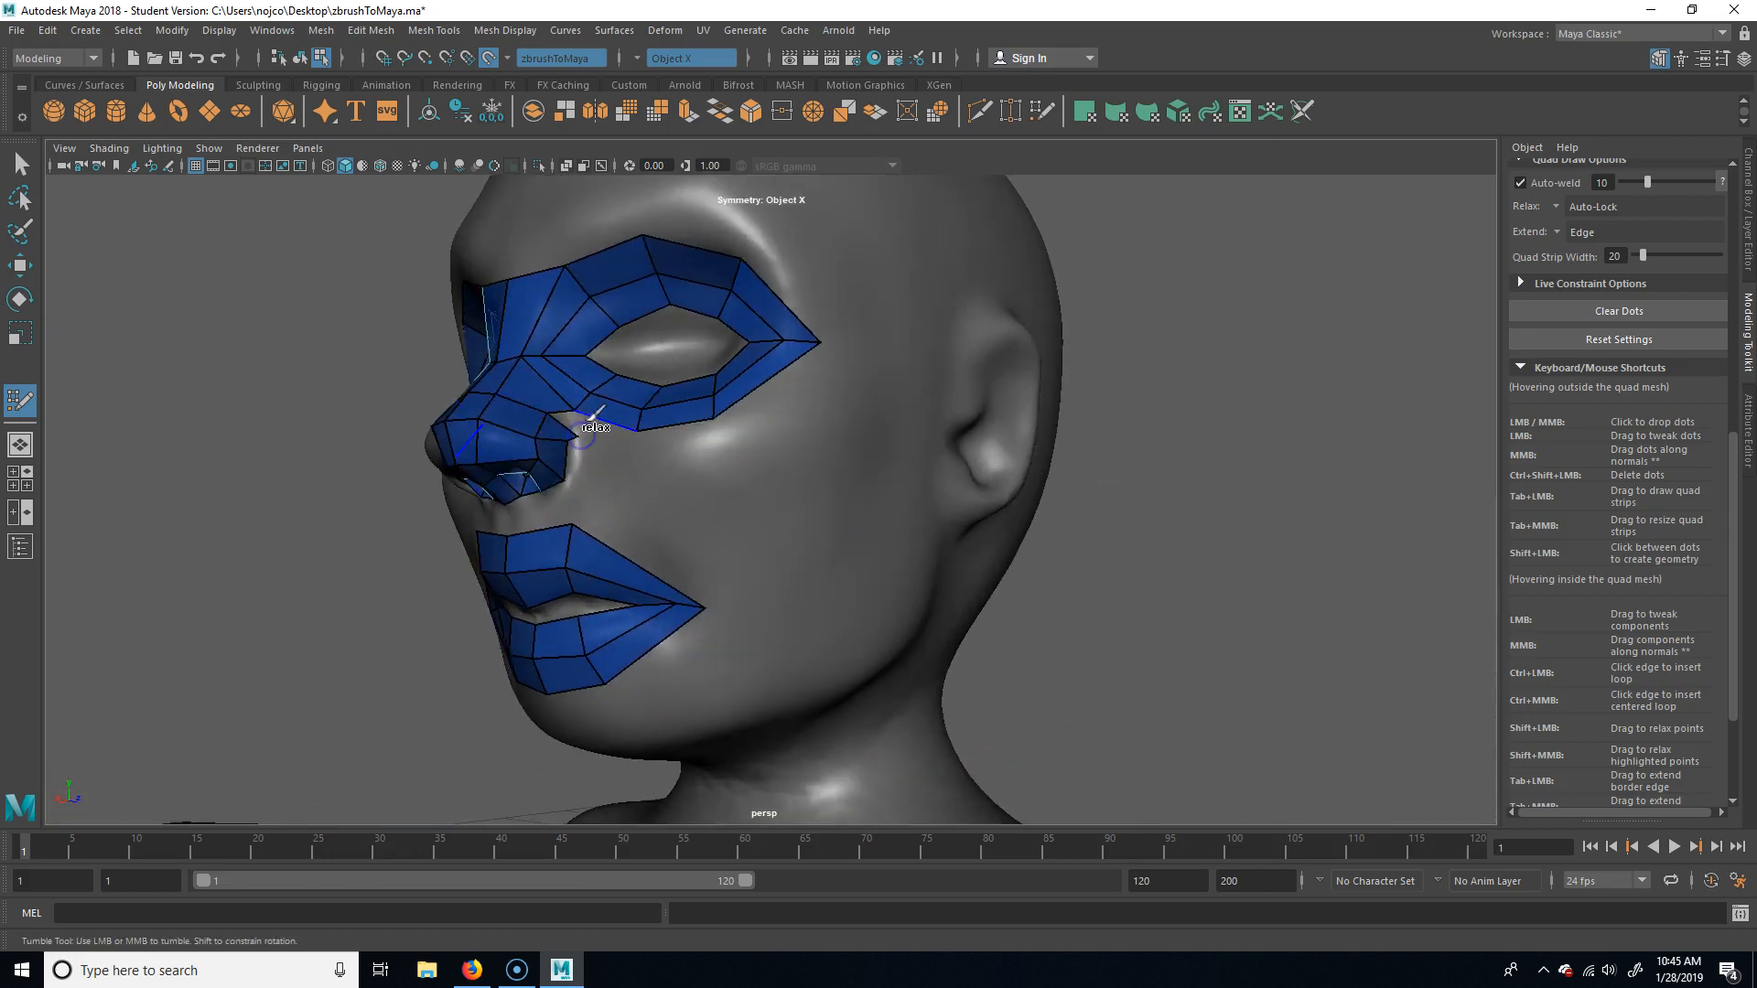
Add a quad down the outer side of the nose wing and pull its lower outer point down toward the lip.
left_click_drag(1072, 599, 1352, 593, "alt")
left_click_drag(558, 424, 584, 450)
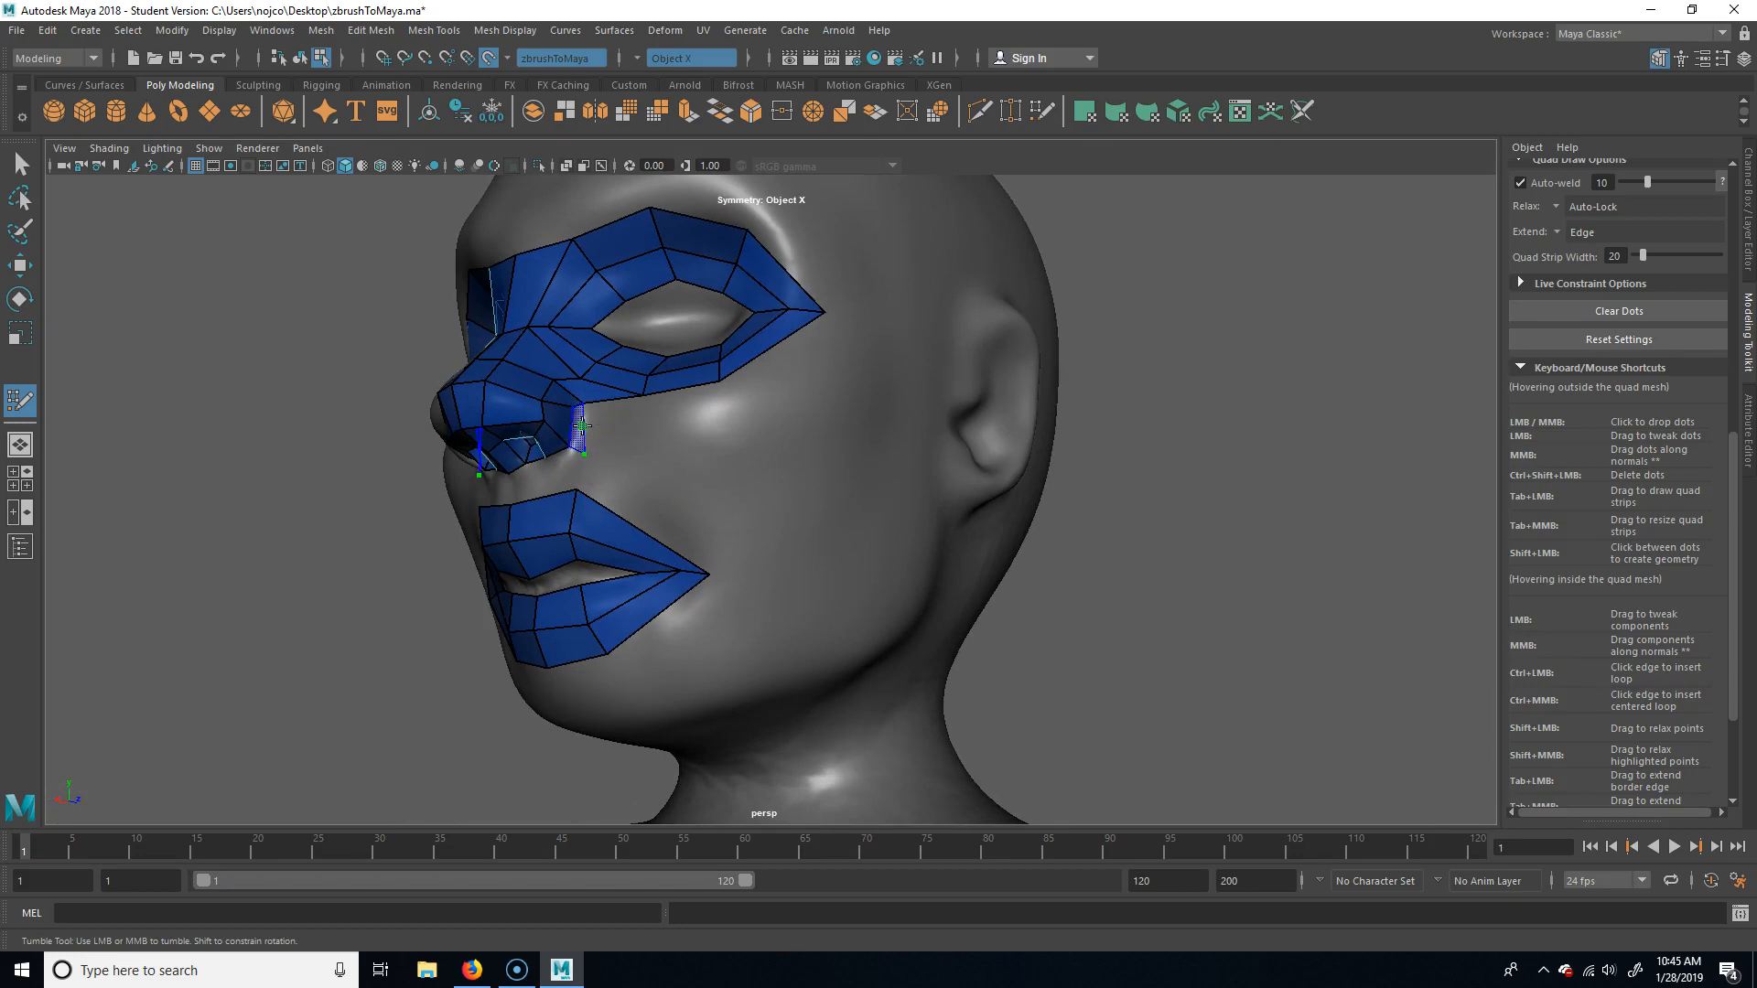
left_click_drag(989, 561, 1168, 549, "alt")
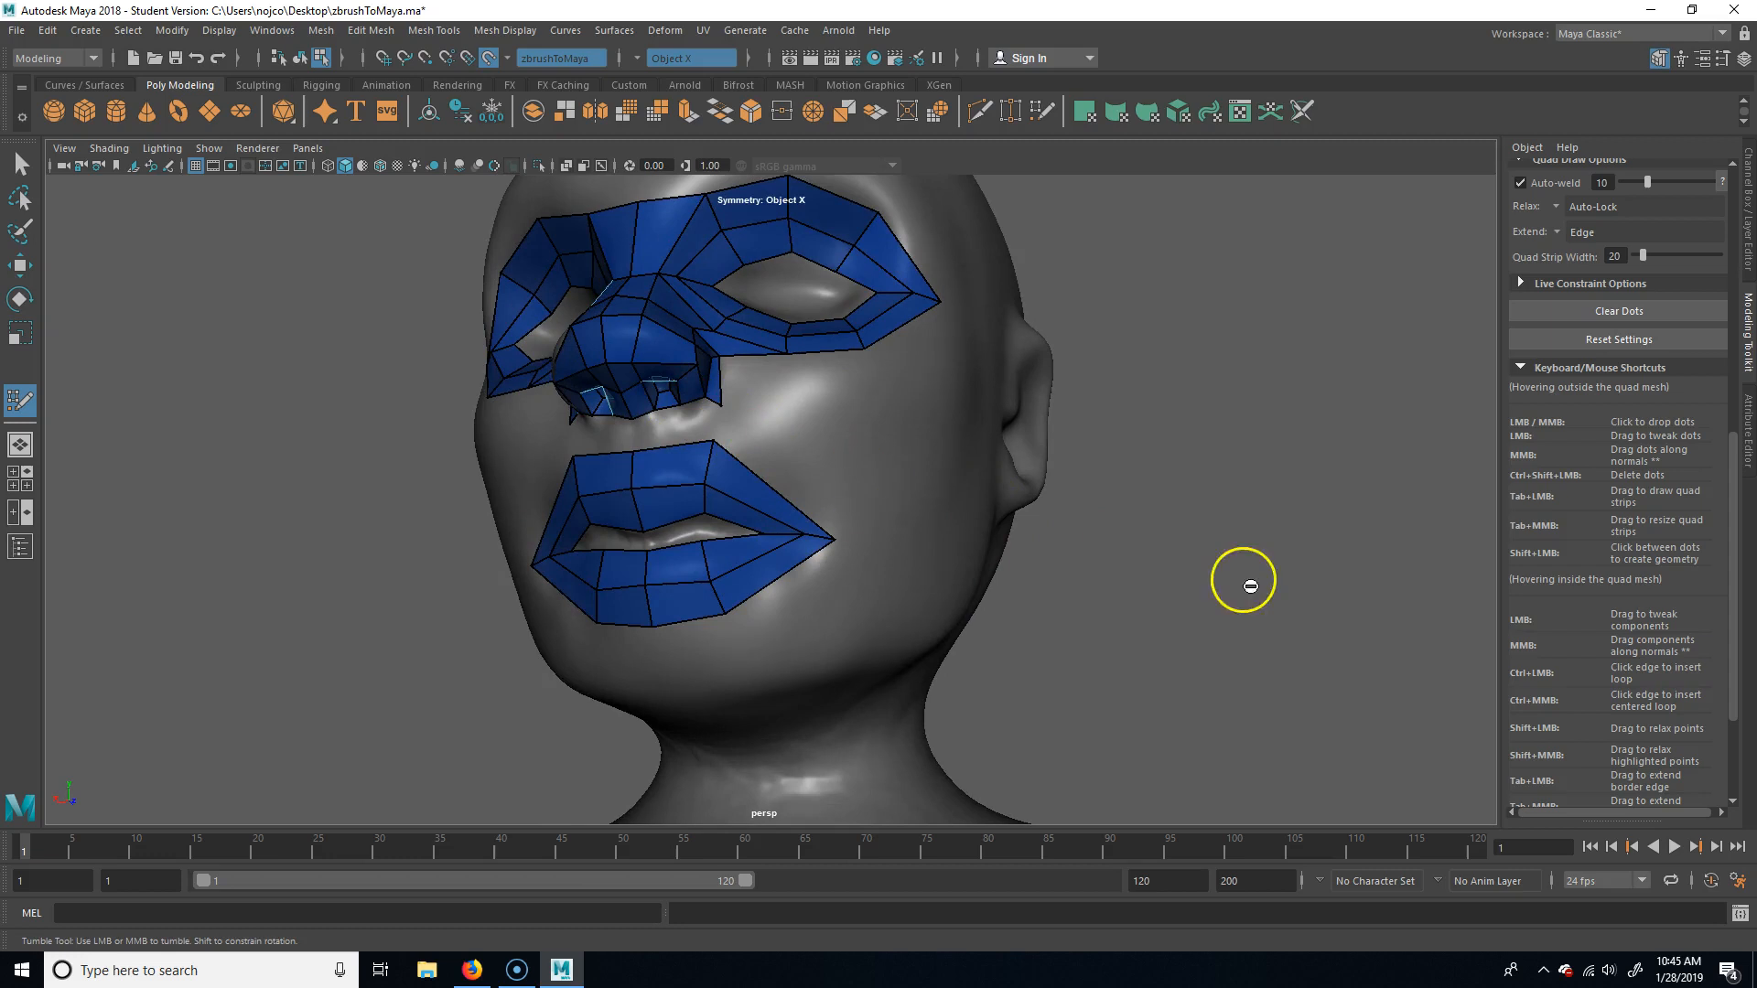
scroll(1250, 586, "up", 8)
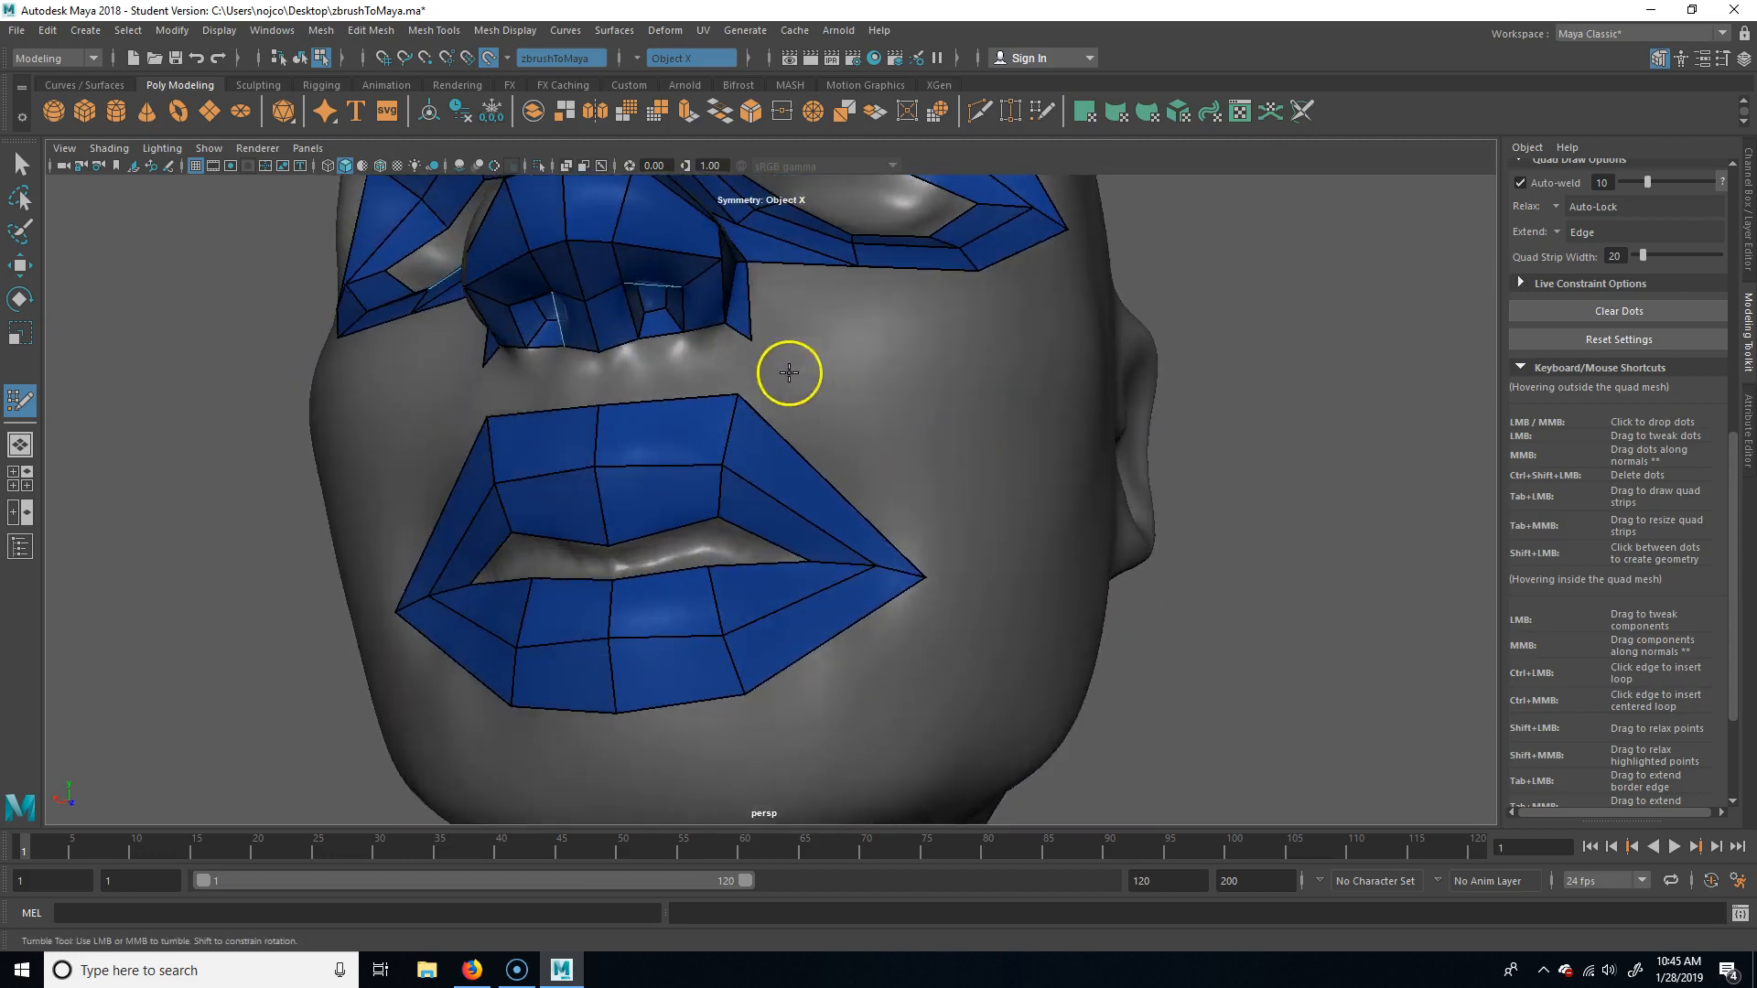
left_click_drag(752, 339, 679, 334)
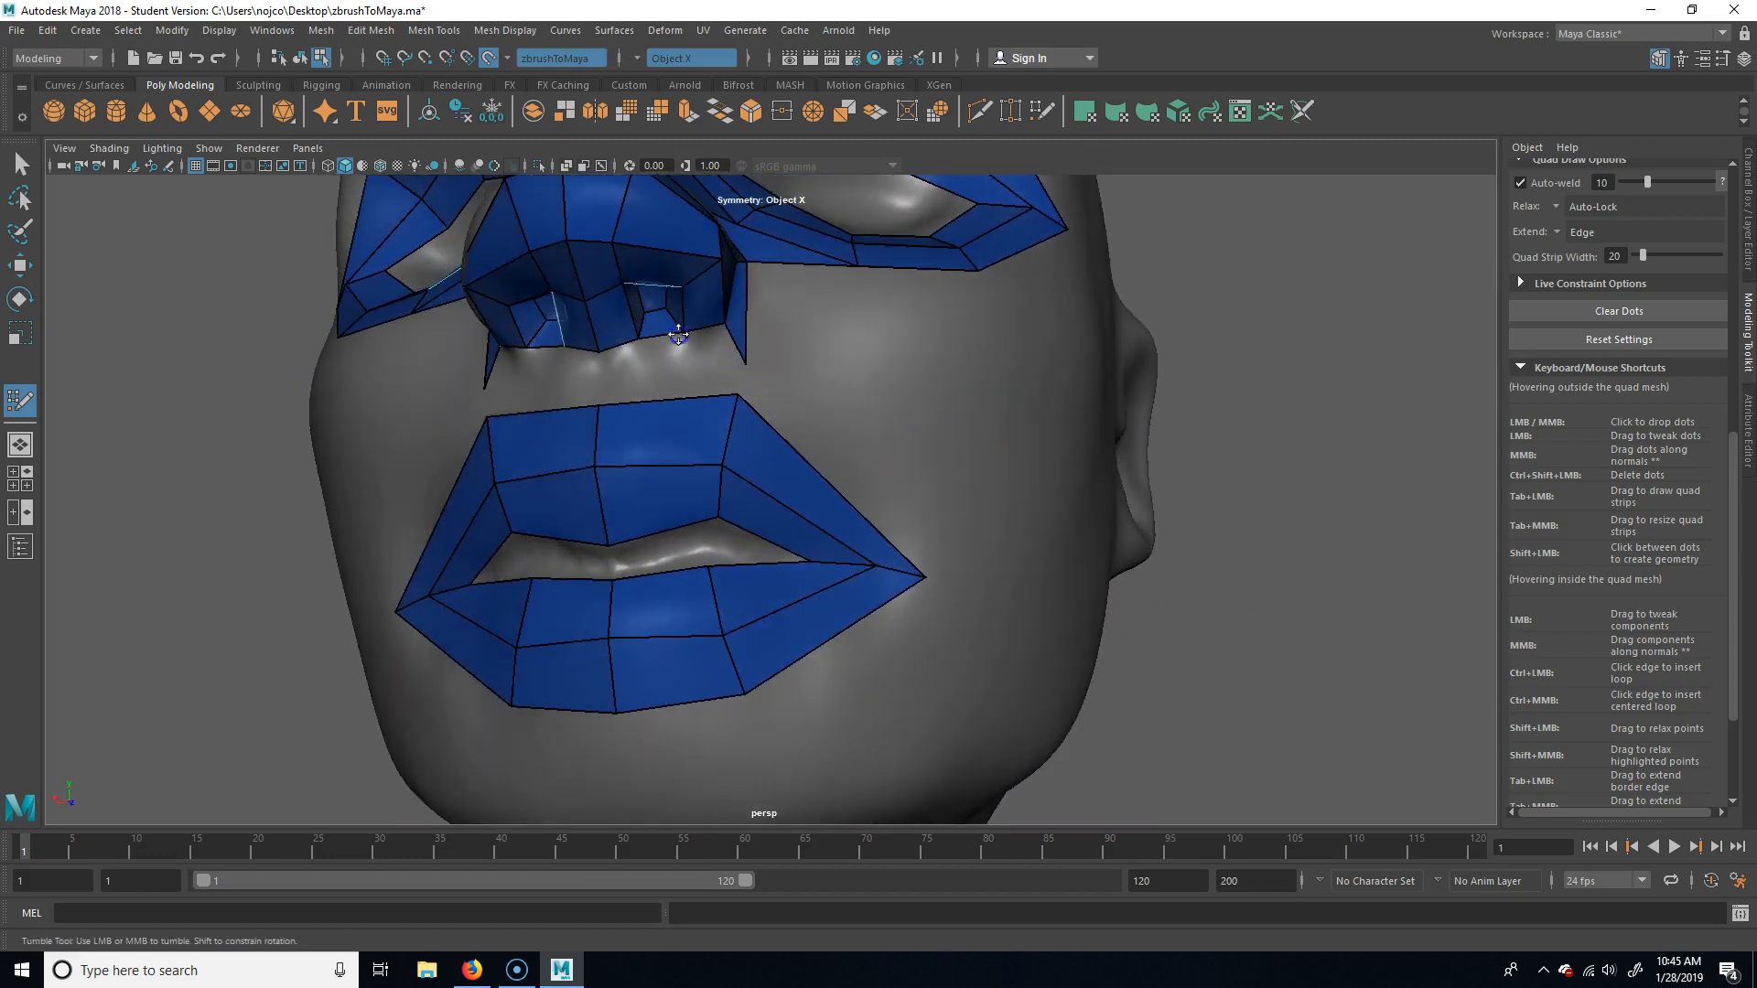
Build a row of quads beneath the nose, from the centre line under the nostril to the outer wing.
left_click(626, 372, "shift")
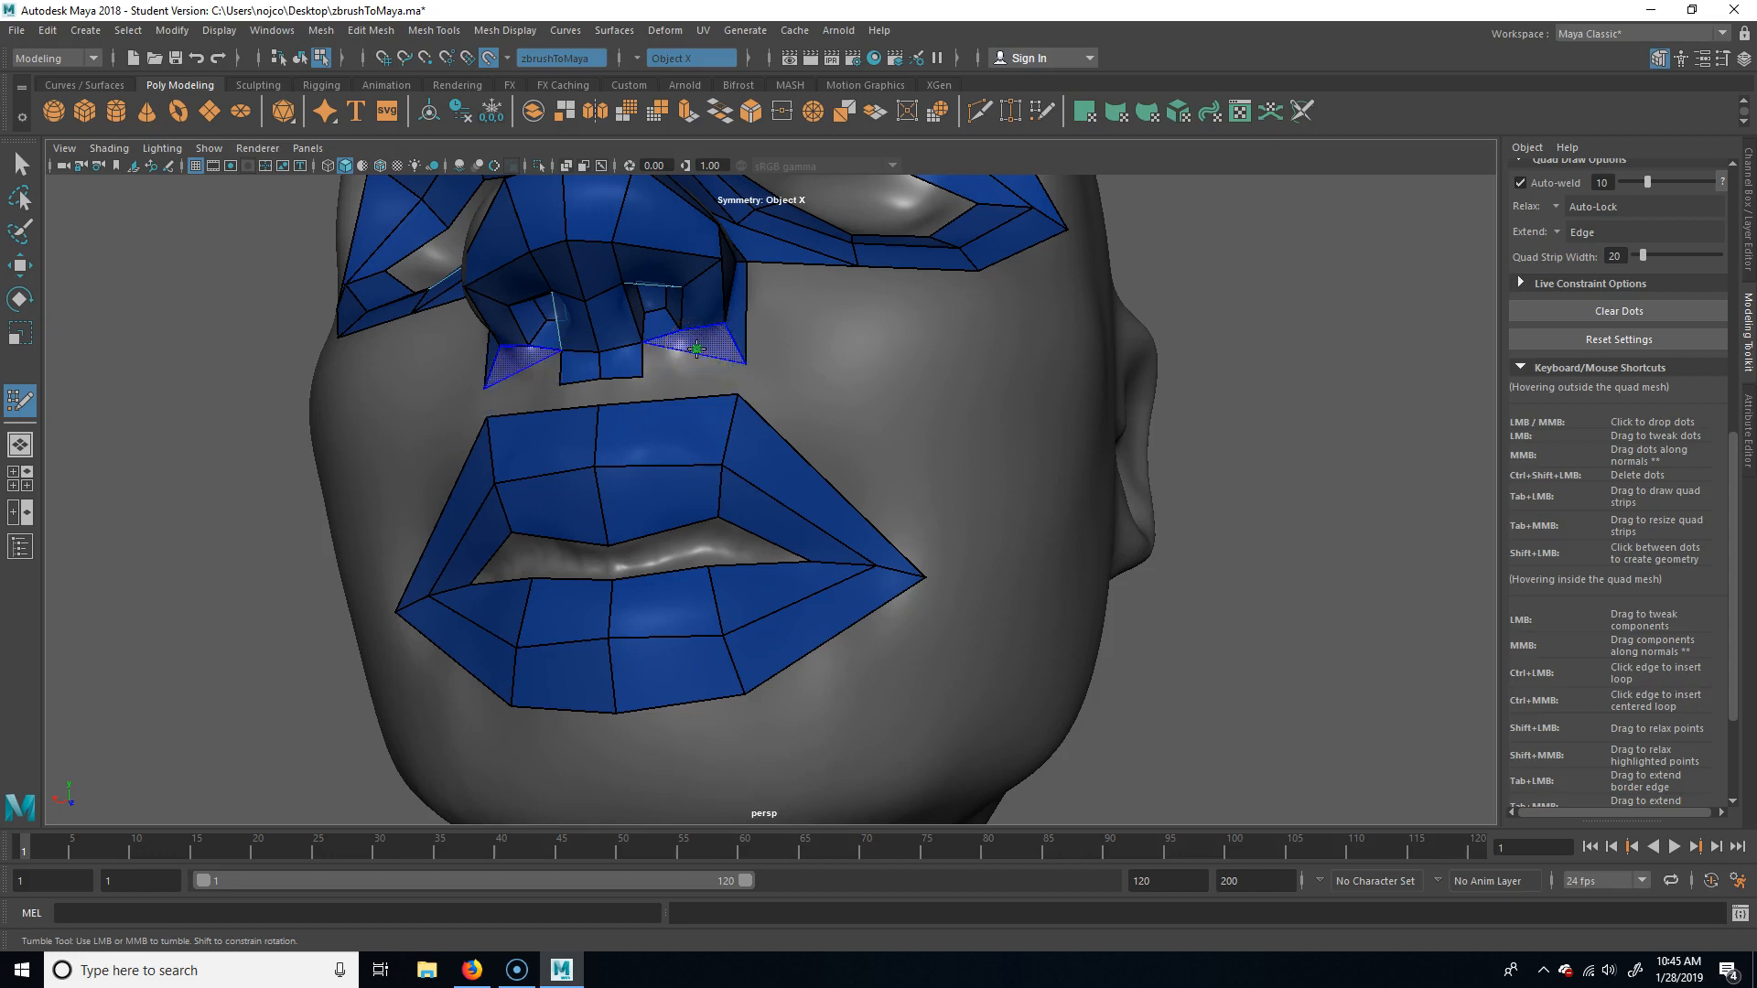
left_click(689, 351)
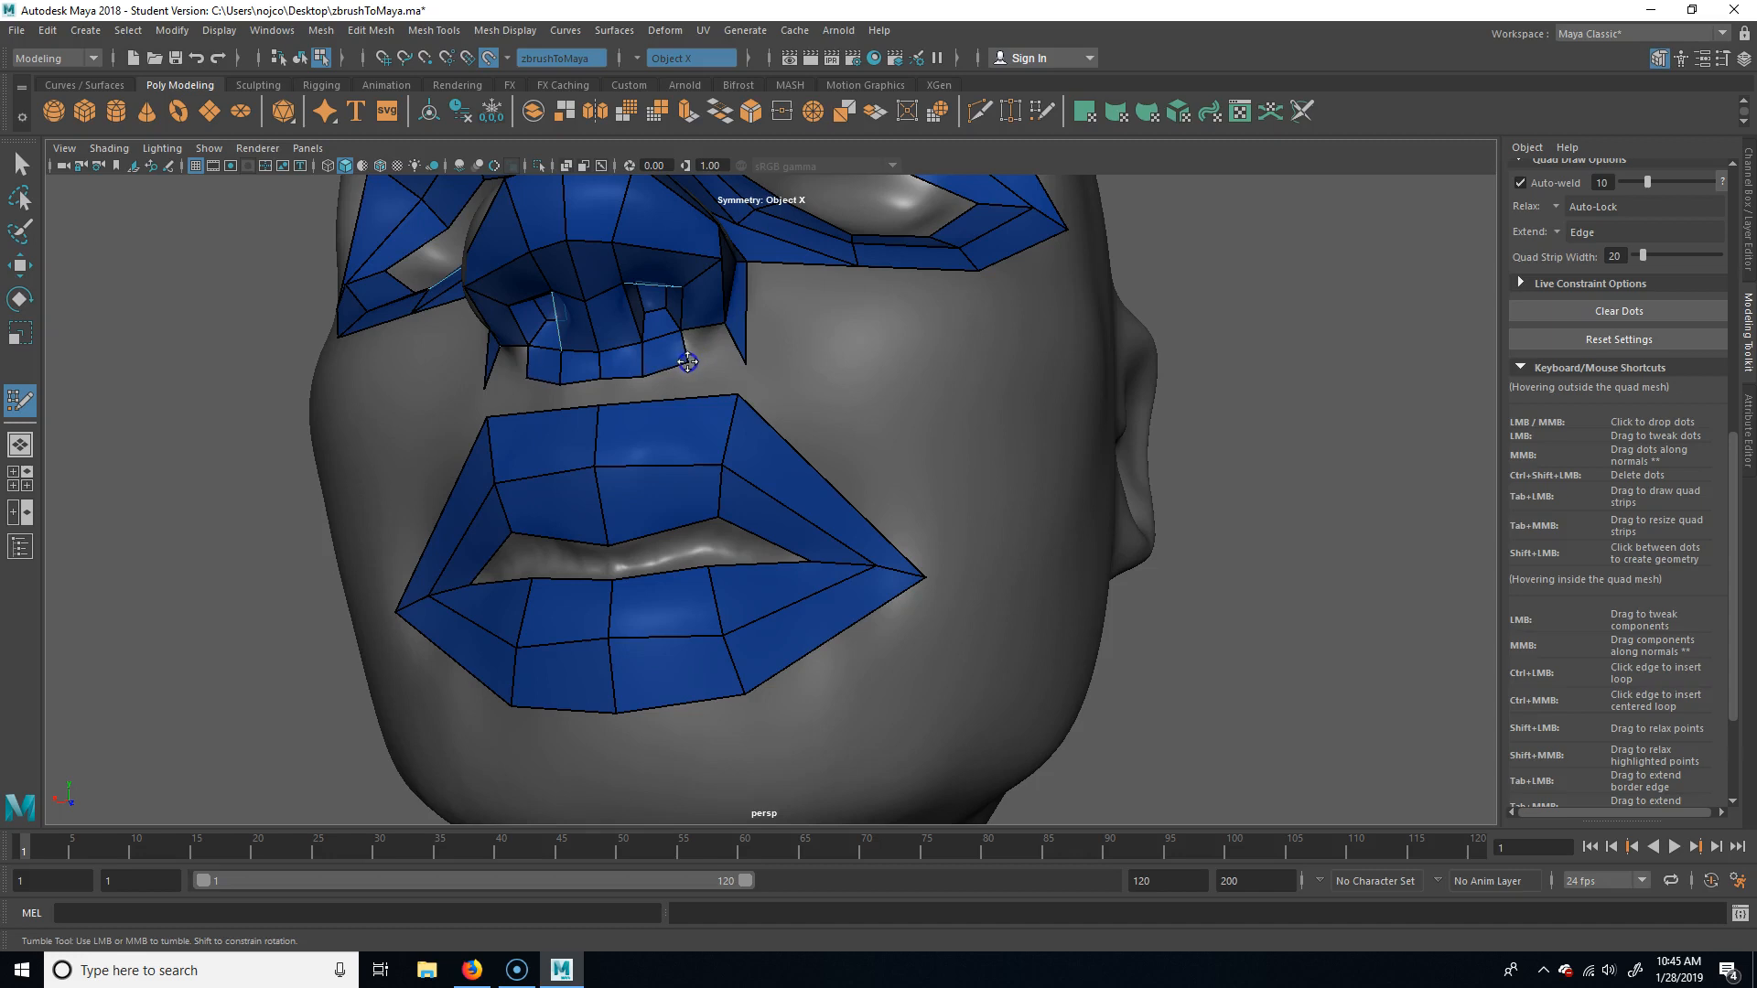
left_click_drag(1099, 455, 1215, 422, "alt")
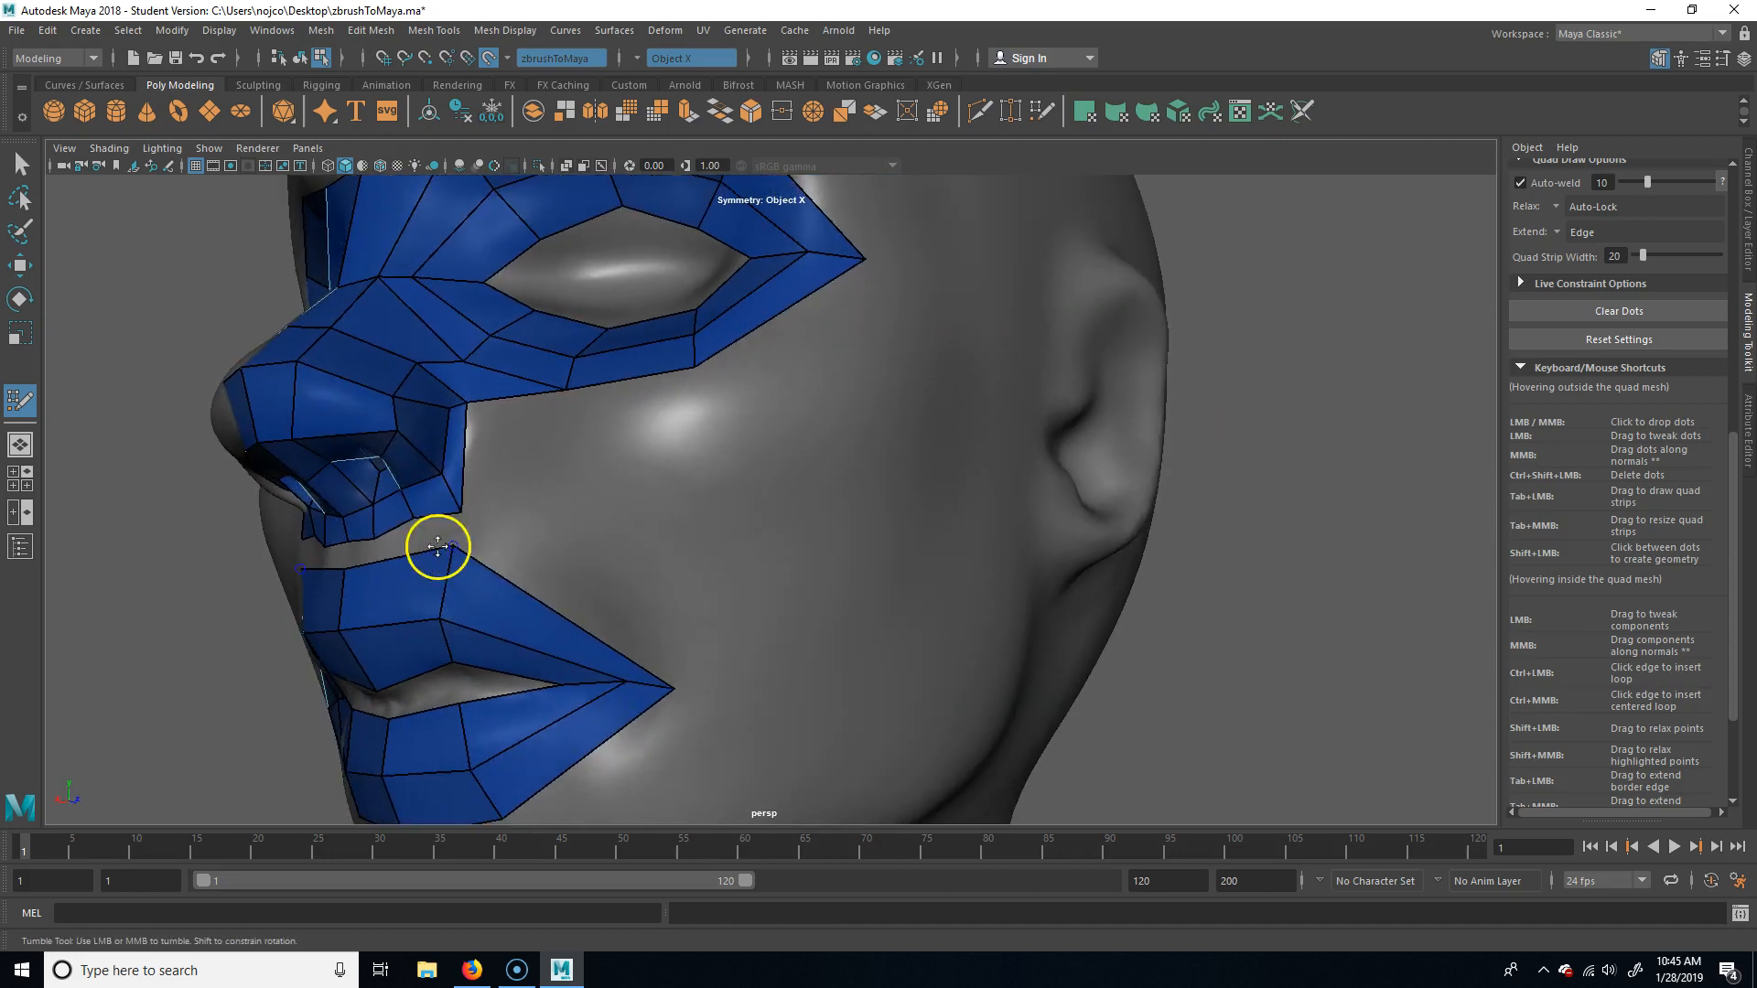
Rework the junction of the lower eye ring and nose wing, inserting an edge across the ring's inner lower part.
left_click_drag(1150, 499, 1188, 491, "alt")
left_click_drag(1193, 494, 1151, 575, "alt")
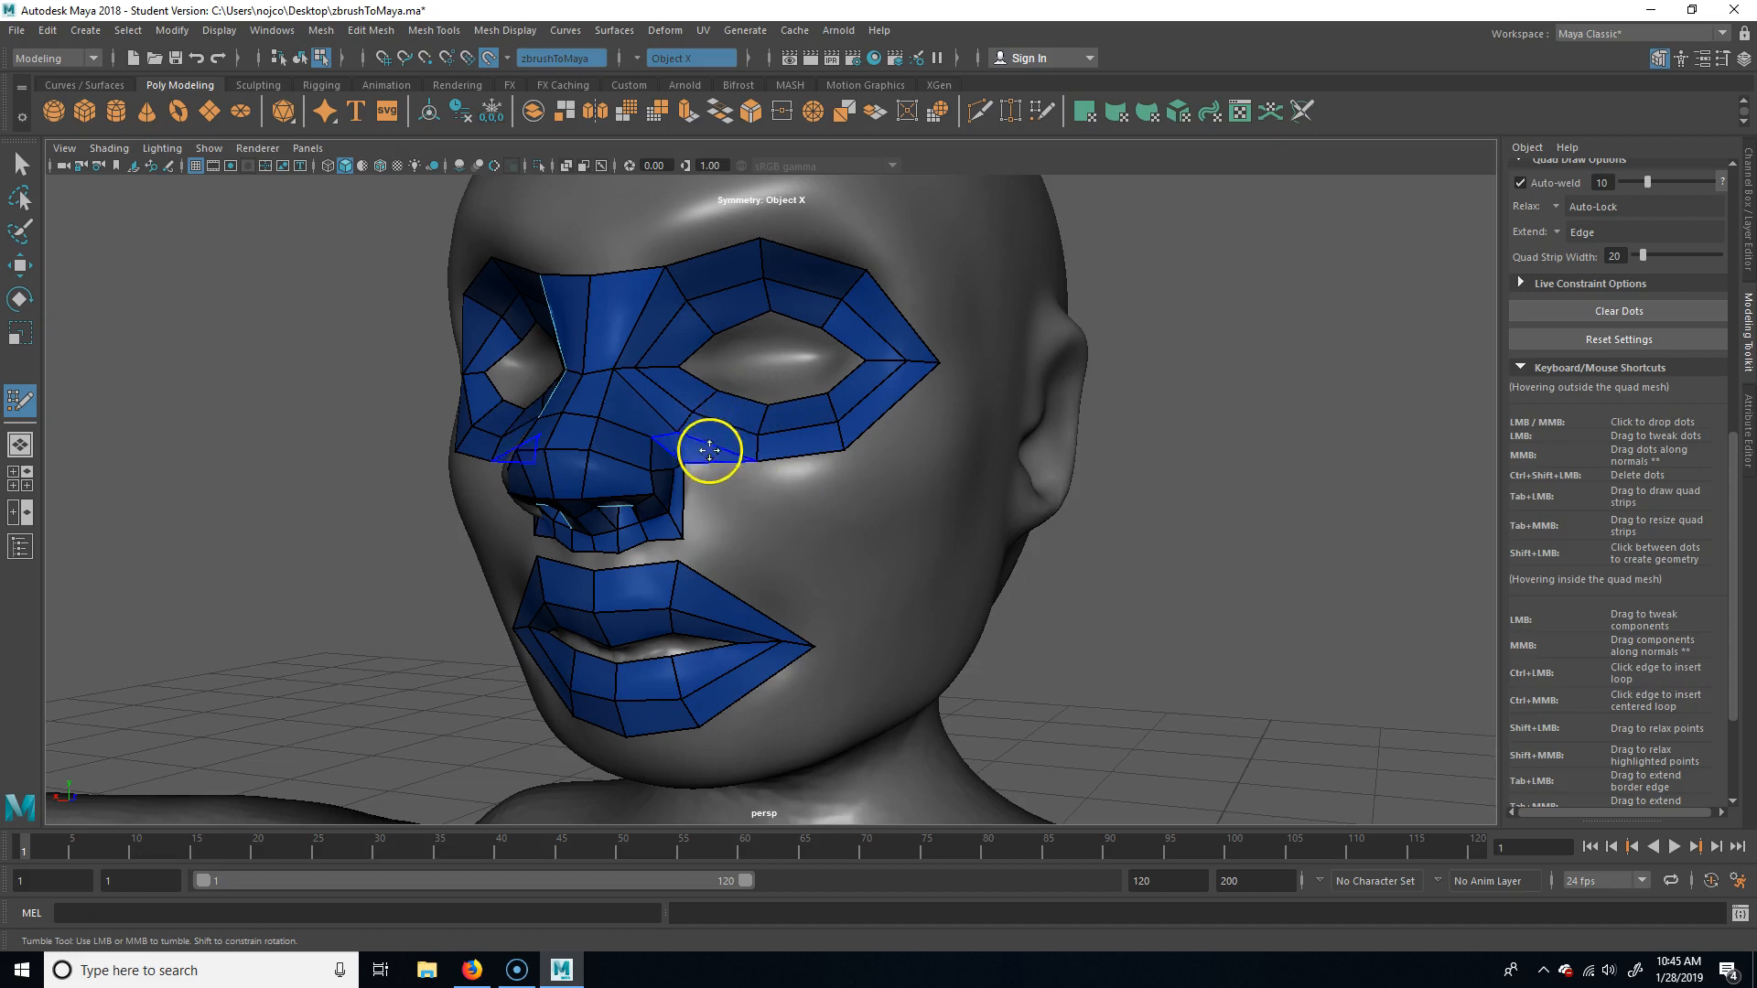
left_click(698, 458, "shift")
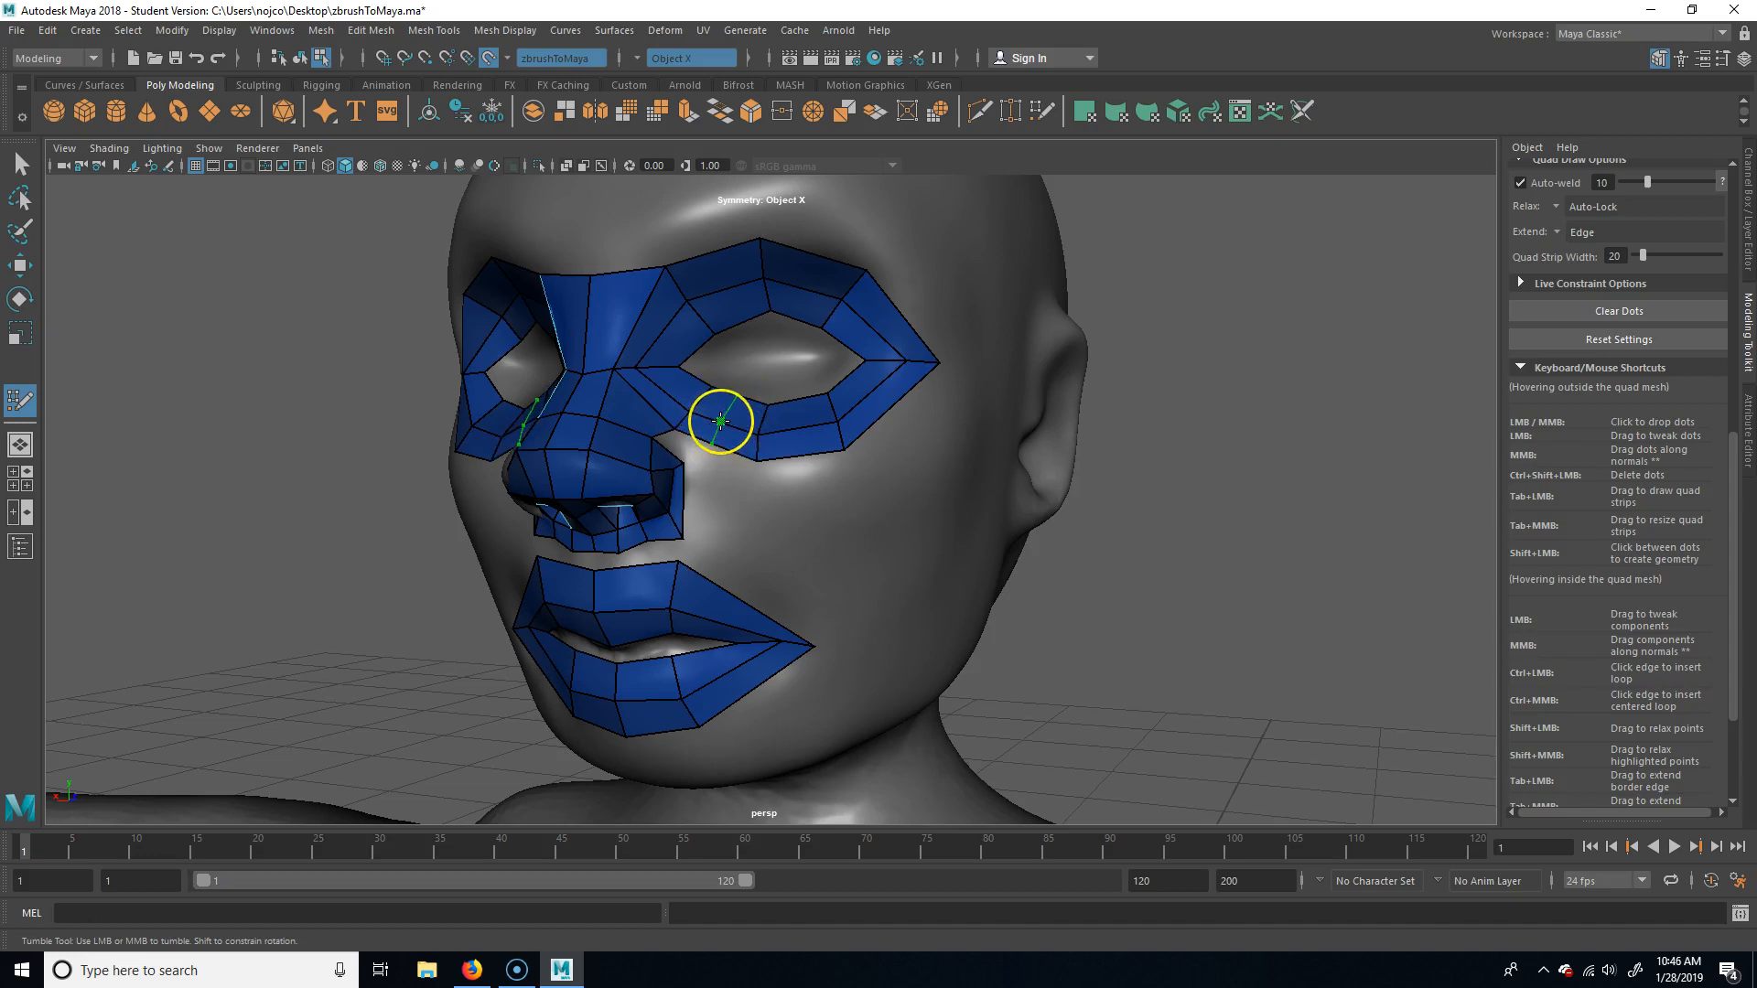
left_click(720, 421, "ctrl")
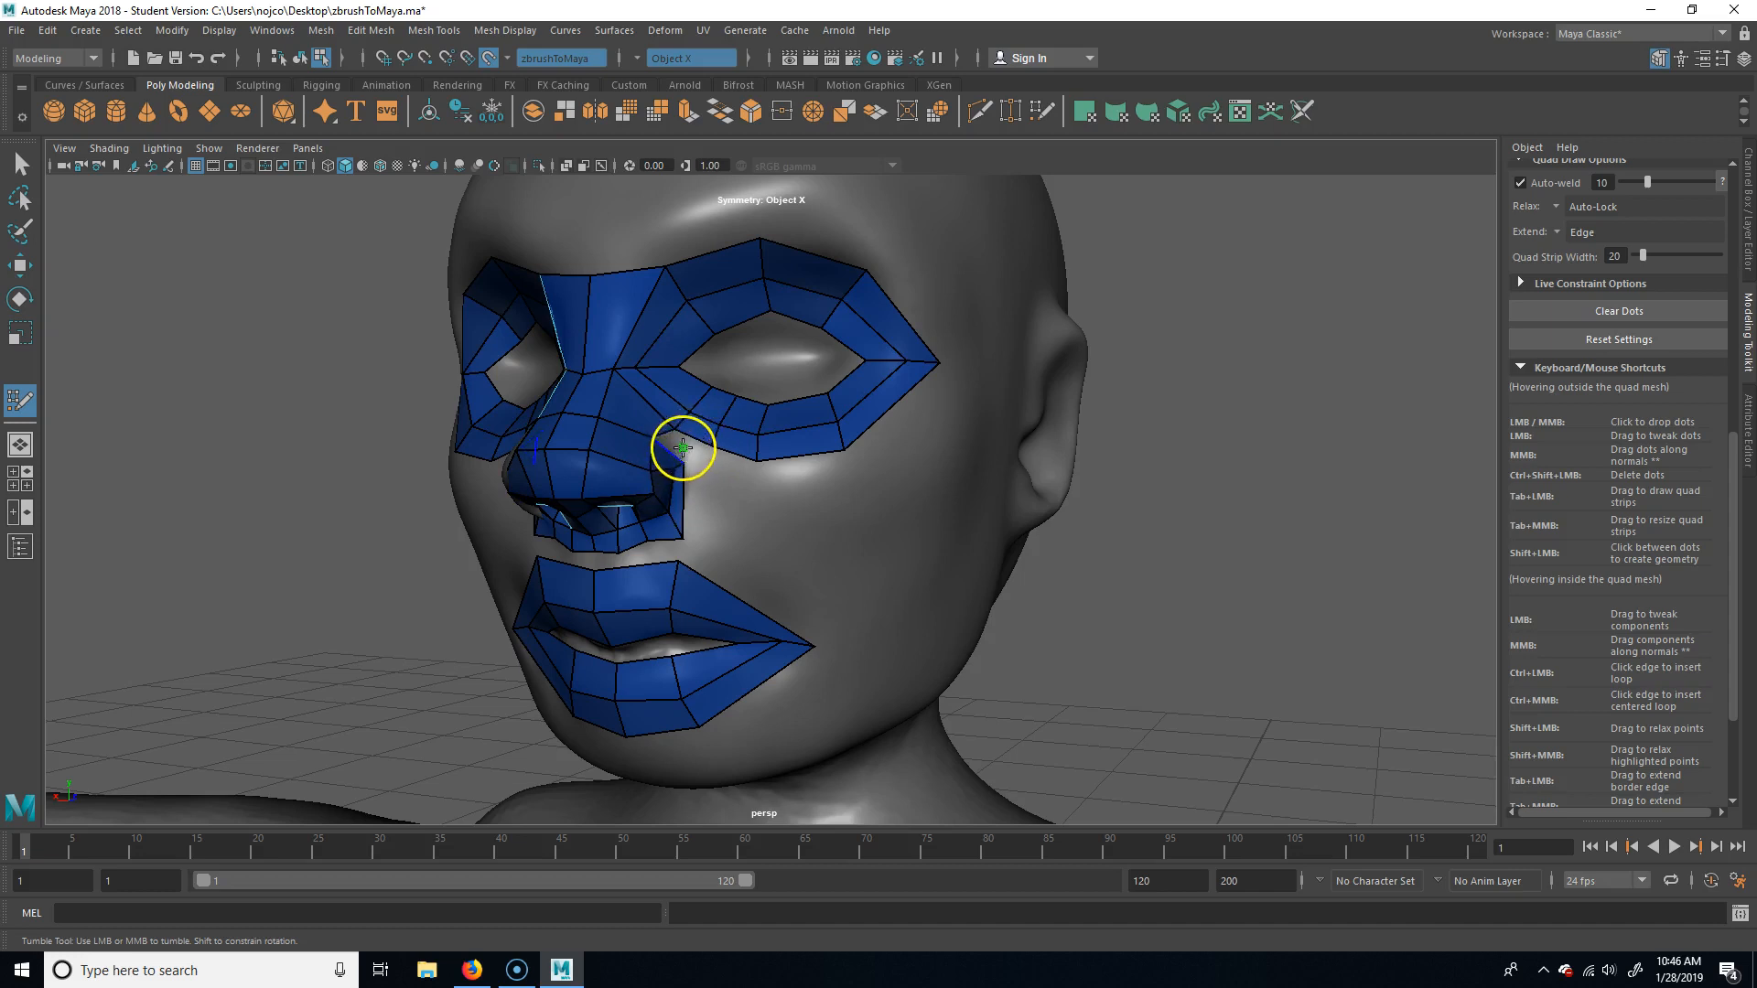
Insert an edge beside the upper lip's centre line and bridge the central gap between nose base and lip with quads.
left_click_drag(895, 640, 1082, 612, "alt")
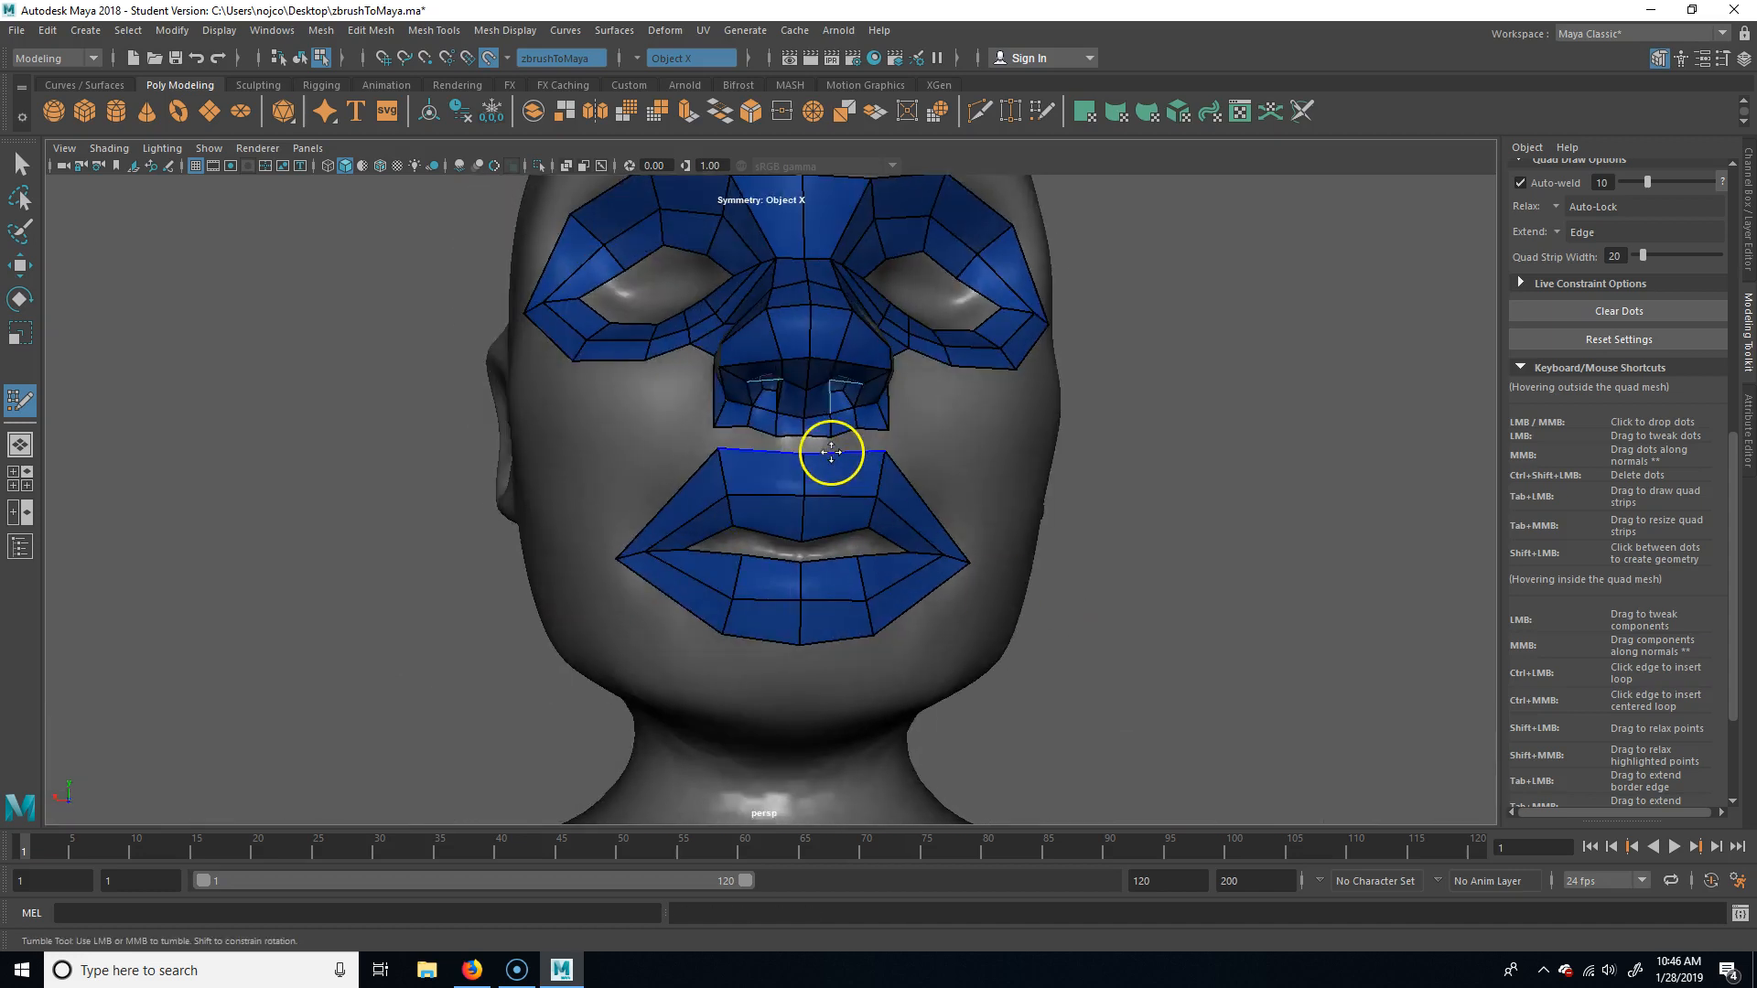
left_click_drag(1157, 513, 1168, 525, "alt")
left_click_drag(784, 455, 776, 449, "shift")
right_click_drag(776, 451, 813, 444, "alt")
left_click(777, 399, "shift")
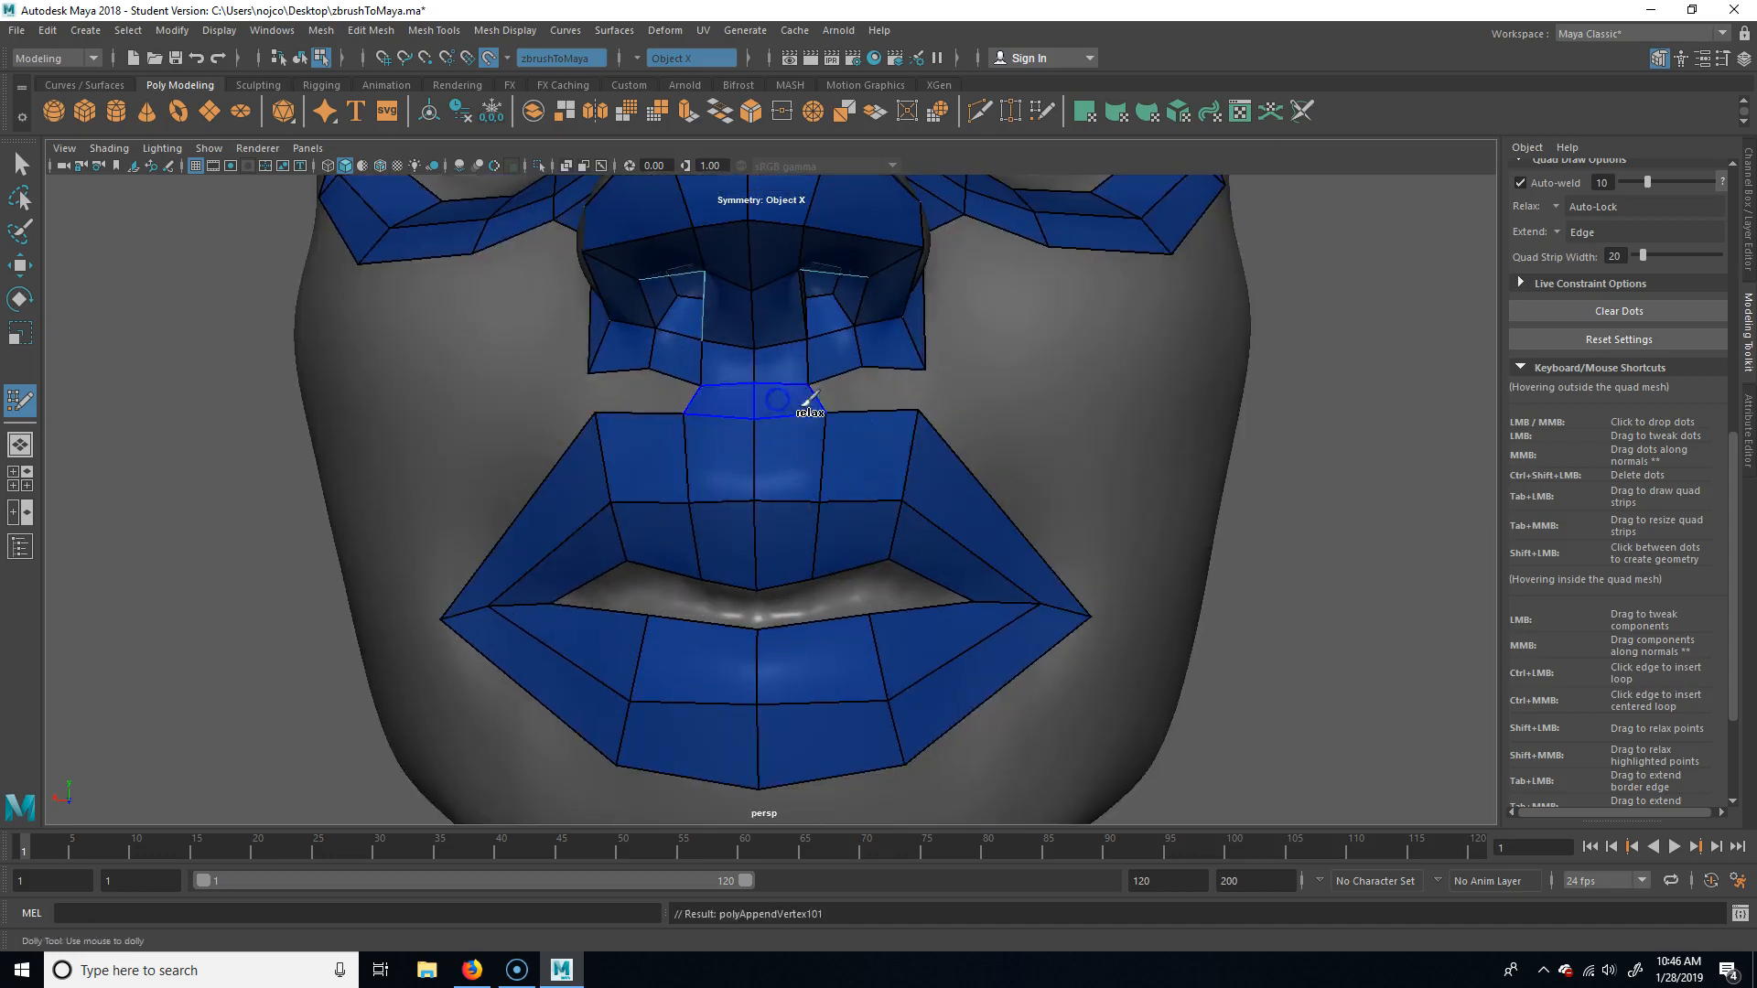
Reposition the lower points of the nose wing and relax the quads around the base of the nose.
left_click_drag(865, 360, 952, 344)
left_click_drag(851, 394, 883, 395, "shift")
Insert an edge across the upper inner part of the eye ring and relax the points along the brow and outer ring.
right_click_drag(1316, 612, 1012, 640, "alt")
middle_click_drag(1012, 640, 994, 582, "alt")
left_click_drag(1216, 623, 1169, 639, "alt")
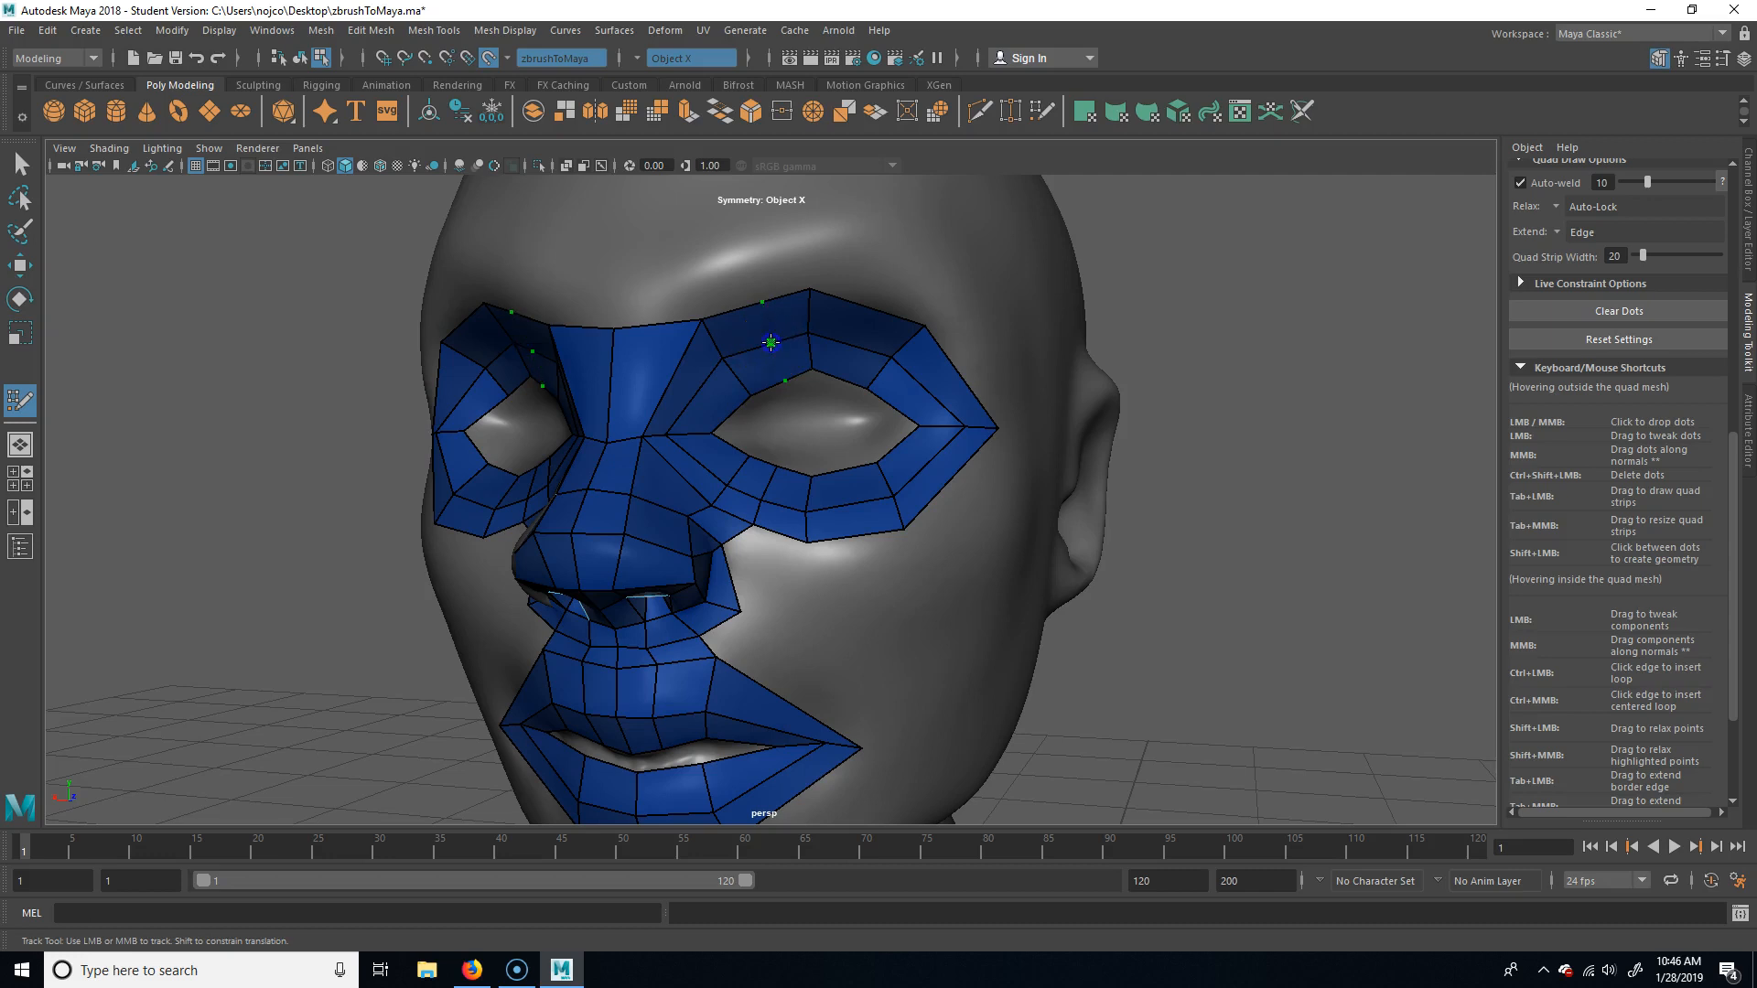
left_click_drag(1318, 620, 854, 558, "alt")
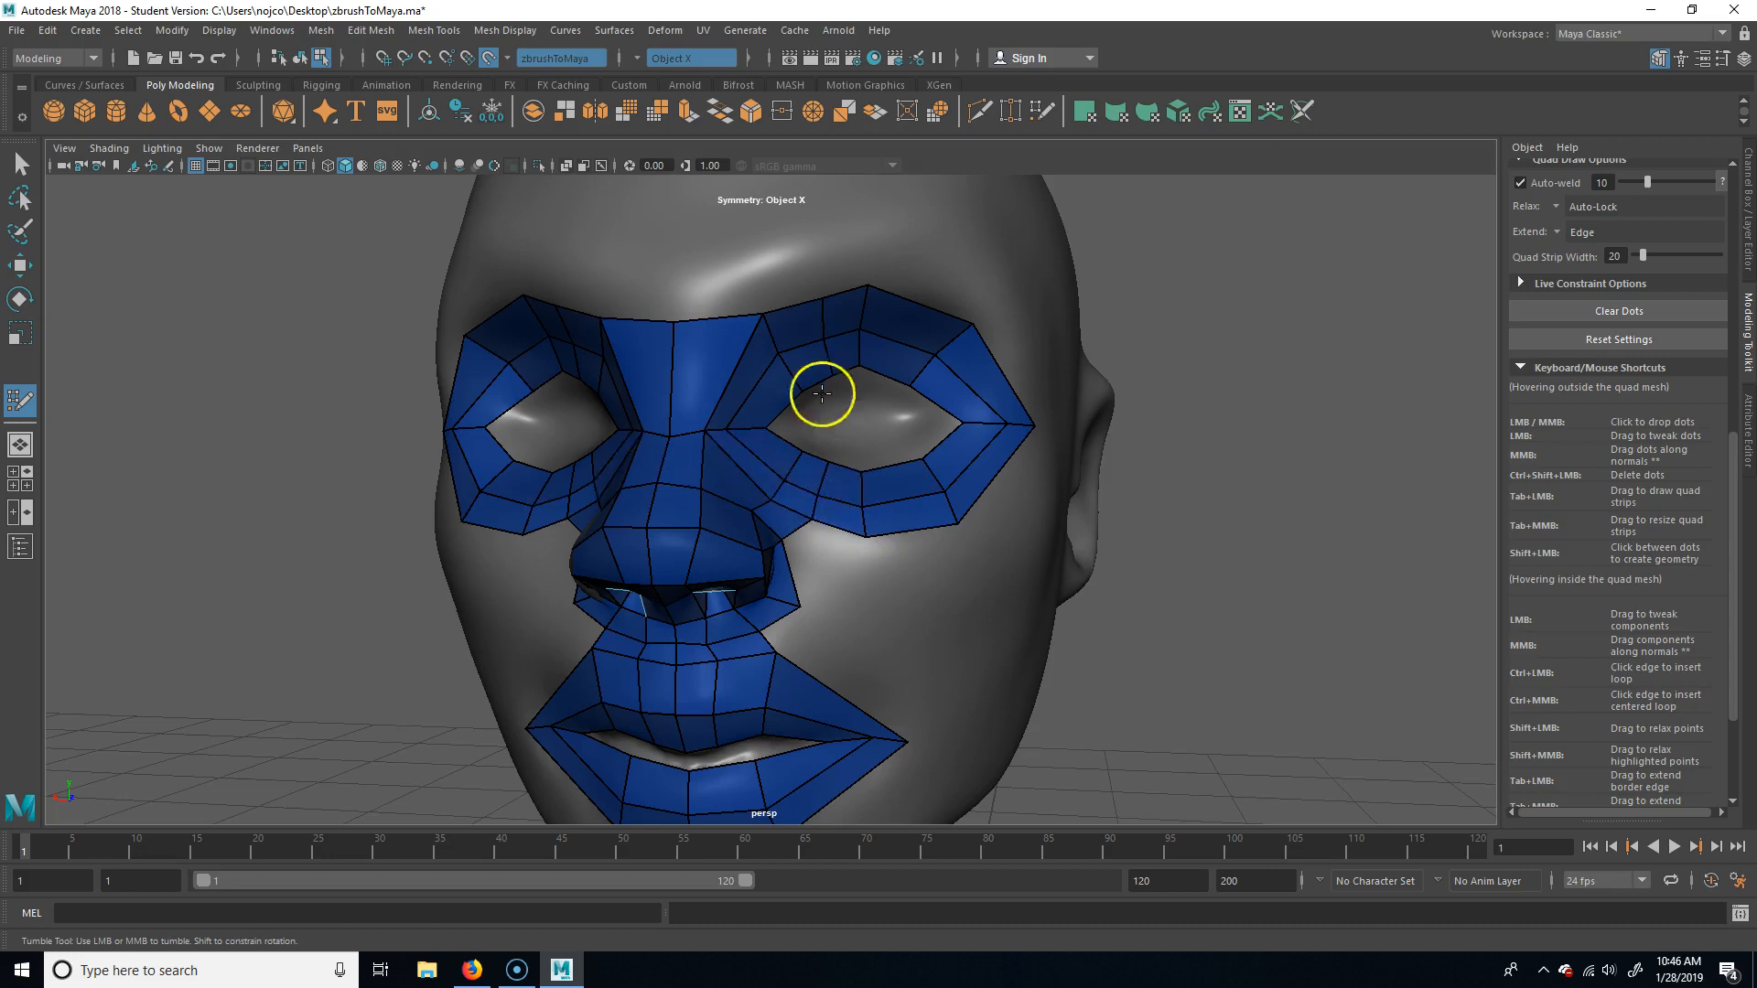
left_click_drag(1125, 608, 964, 560, "alt")
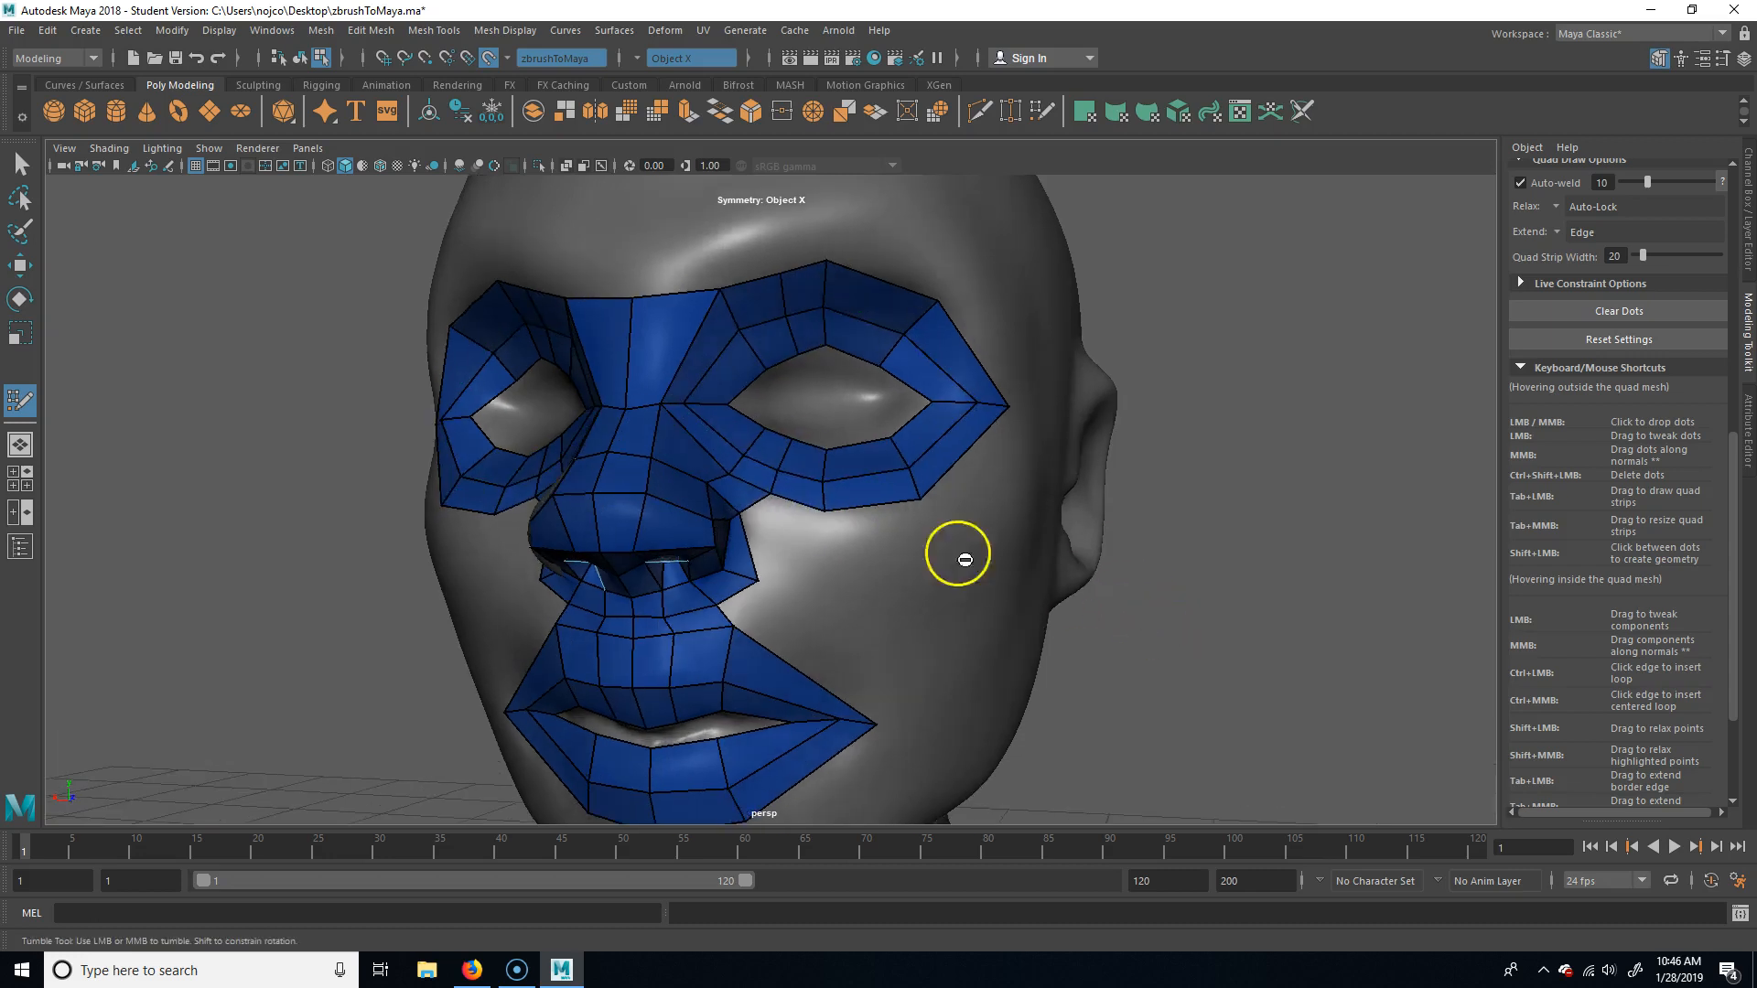
mouse_move(723, 413)
left_mouse_down("shift")
mouse_move(686, 314)
mouse_move(710, 372)
mouse_move(667, 400)
left_mouse_up("shift")
left_click_drag(698, 294, 703, 289)
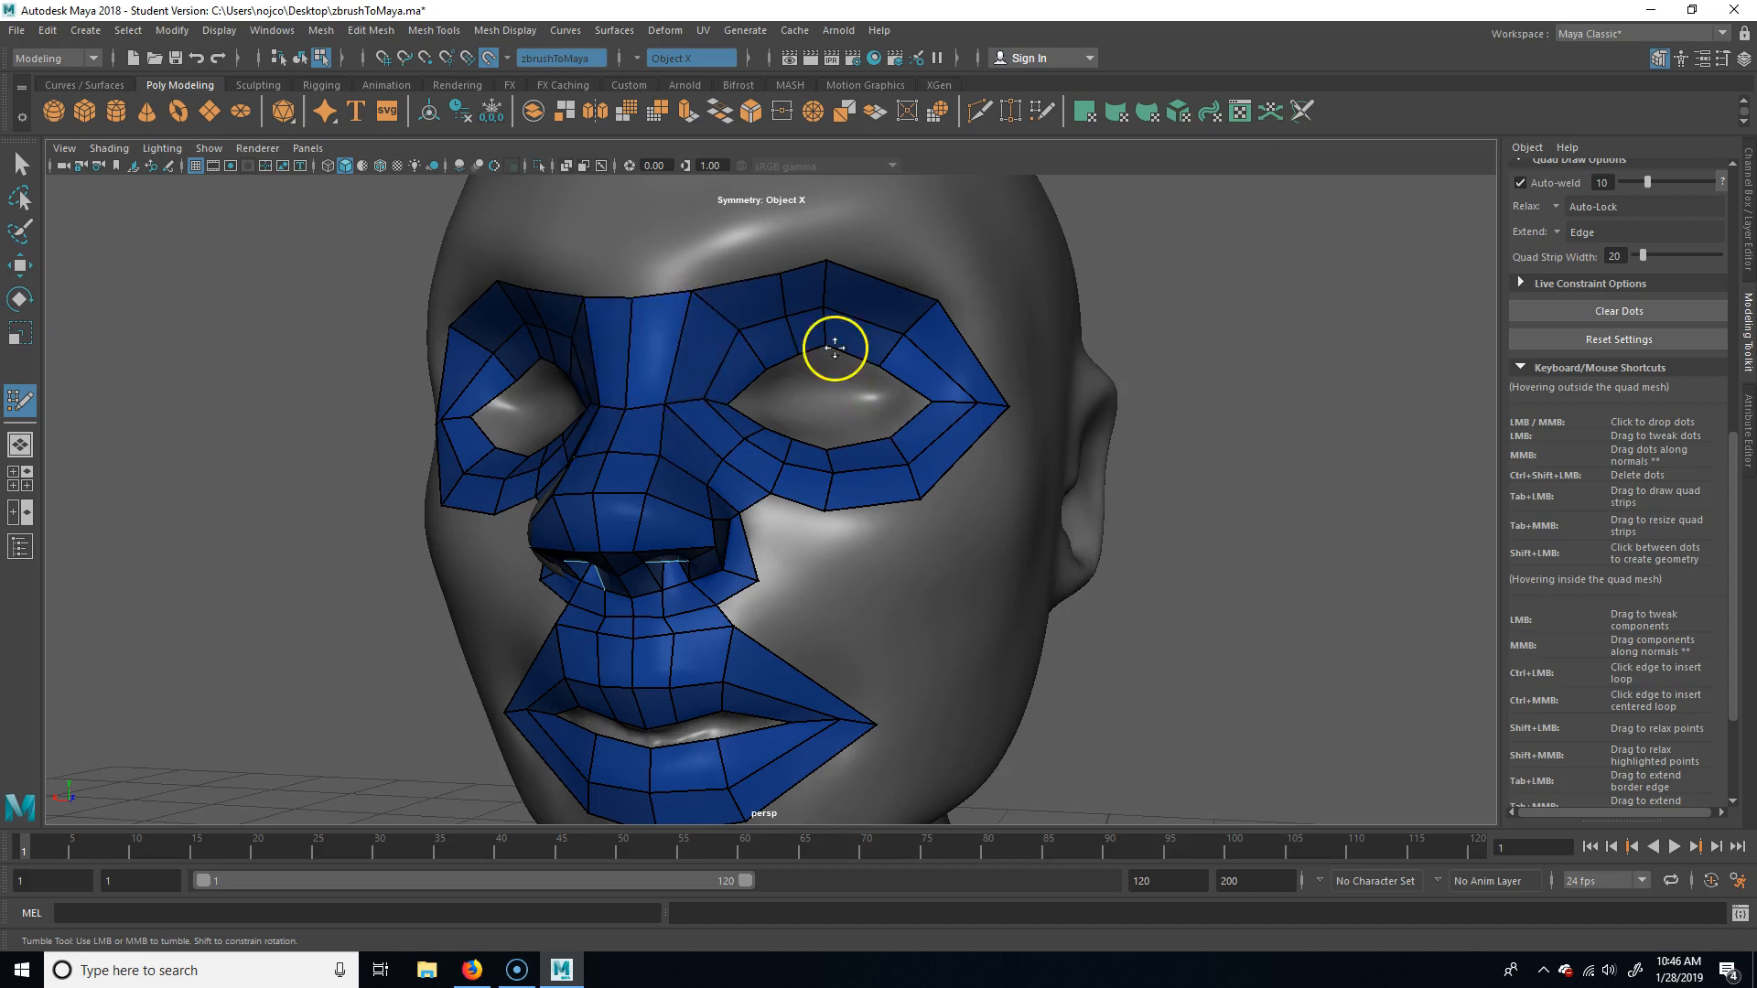
left_click_drag(929, 329, 952, 375, "shift")
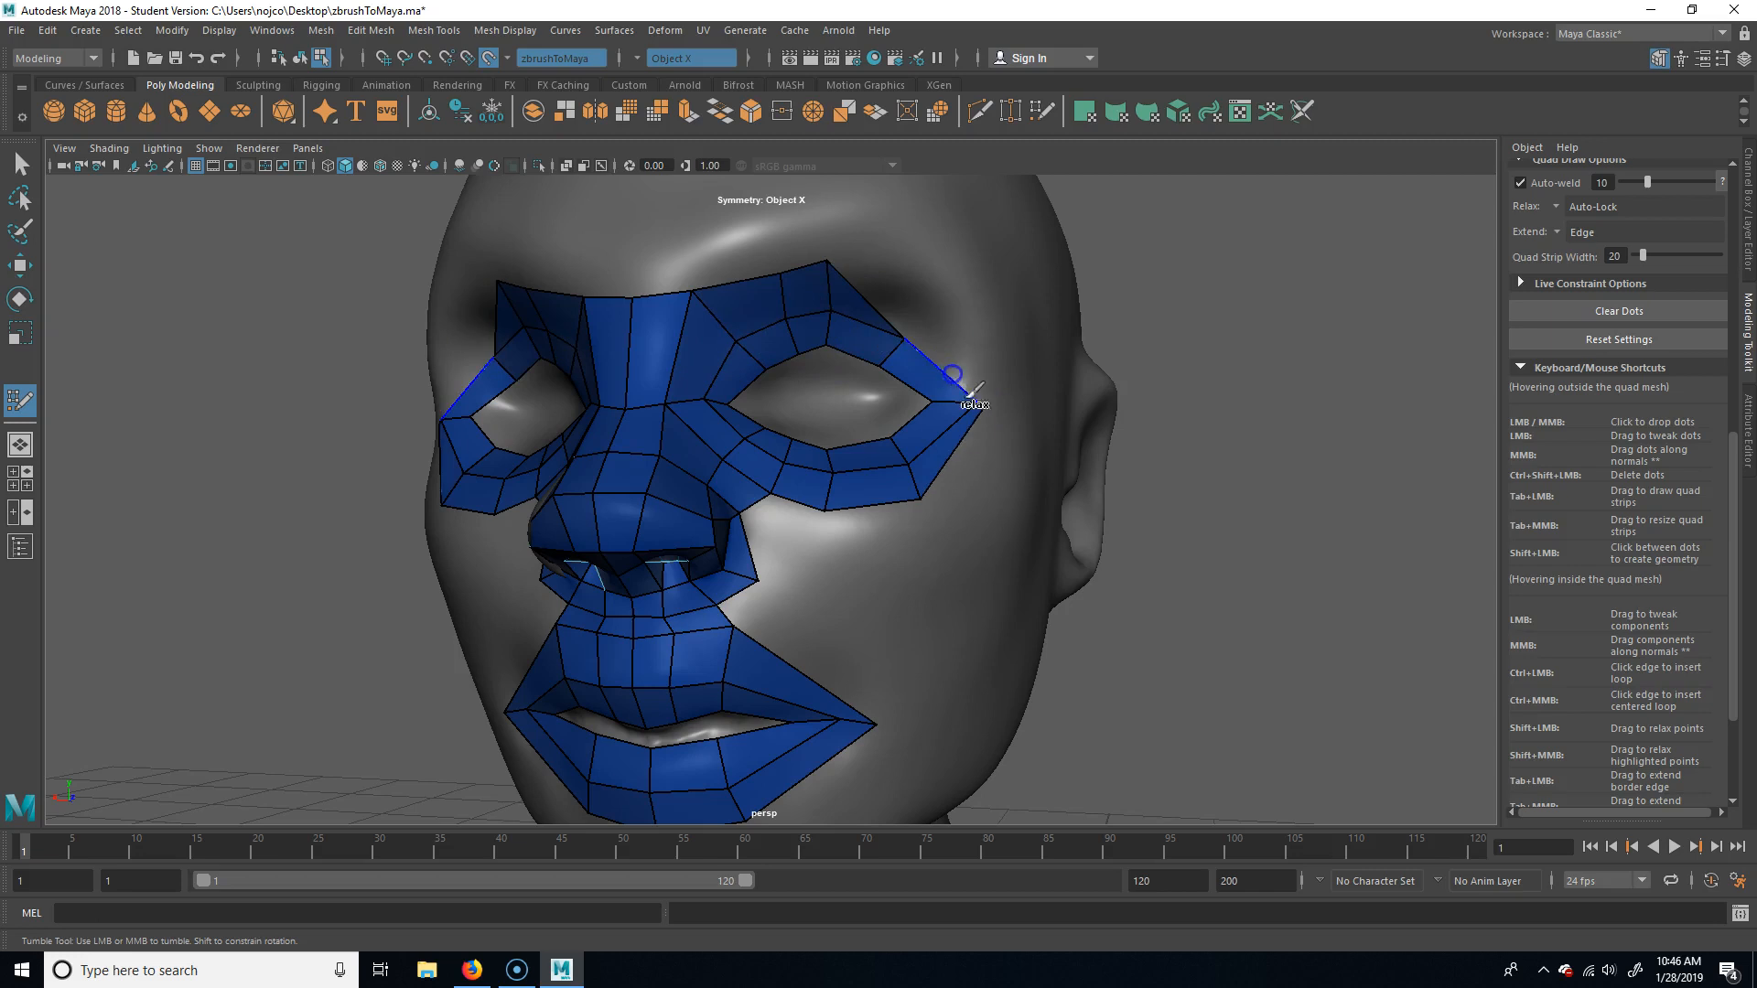
key("space")
key("space")
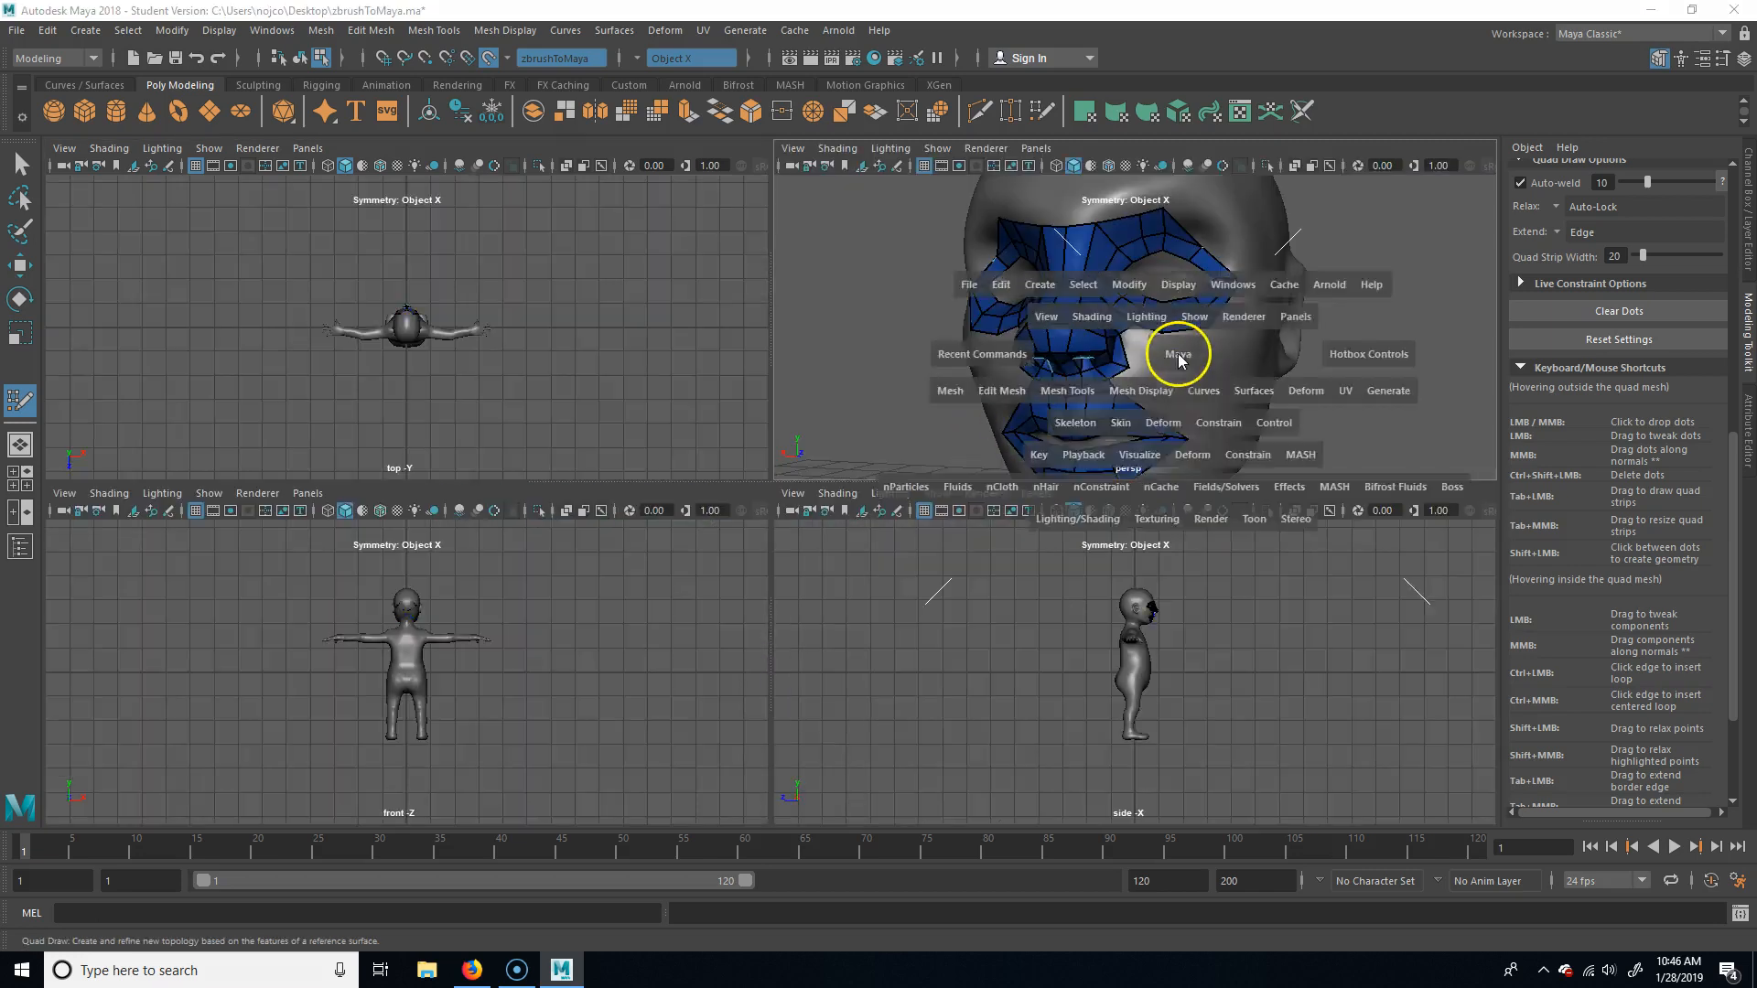
key("space")
Fill the gap between the outer nose wing and the lower inner eye ring with a quad.
mouse_move(988, 393)
left_mouse_down("alt")
mouse_move(1117, 588)
mouse_move(1016, 595)
mouse_move(1106, 588)
mouse_move(966, 363)
mouse_move(950, 374)
mouse_move(1157, 564)
mouse_move(1052, 608)
mouse_move(1041, 590)
left_mouse_up("alt")
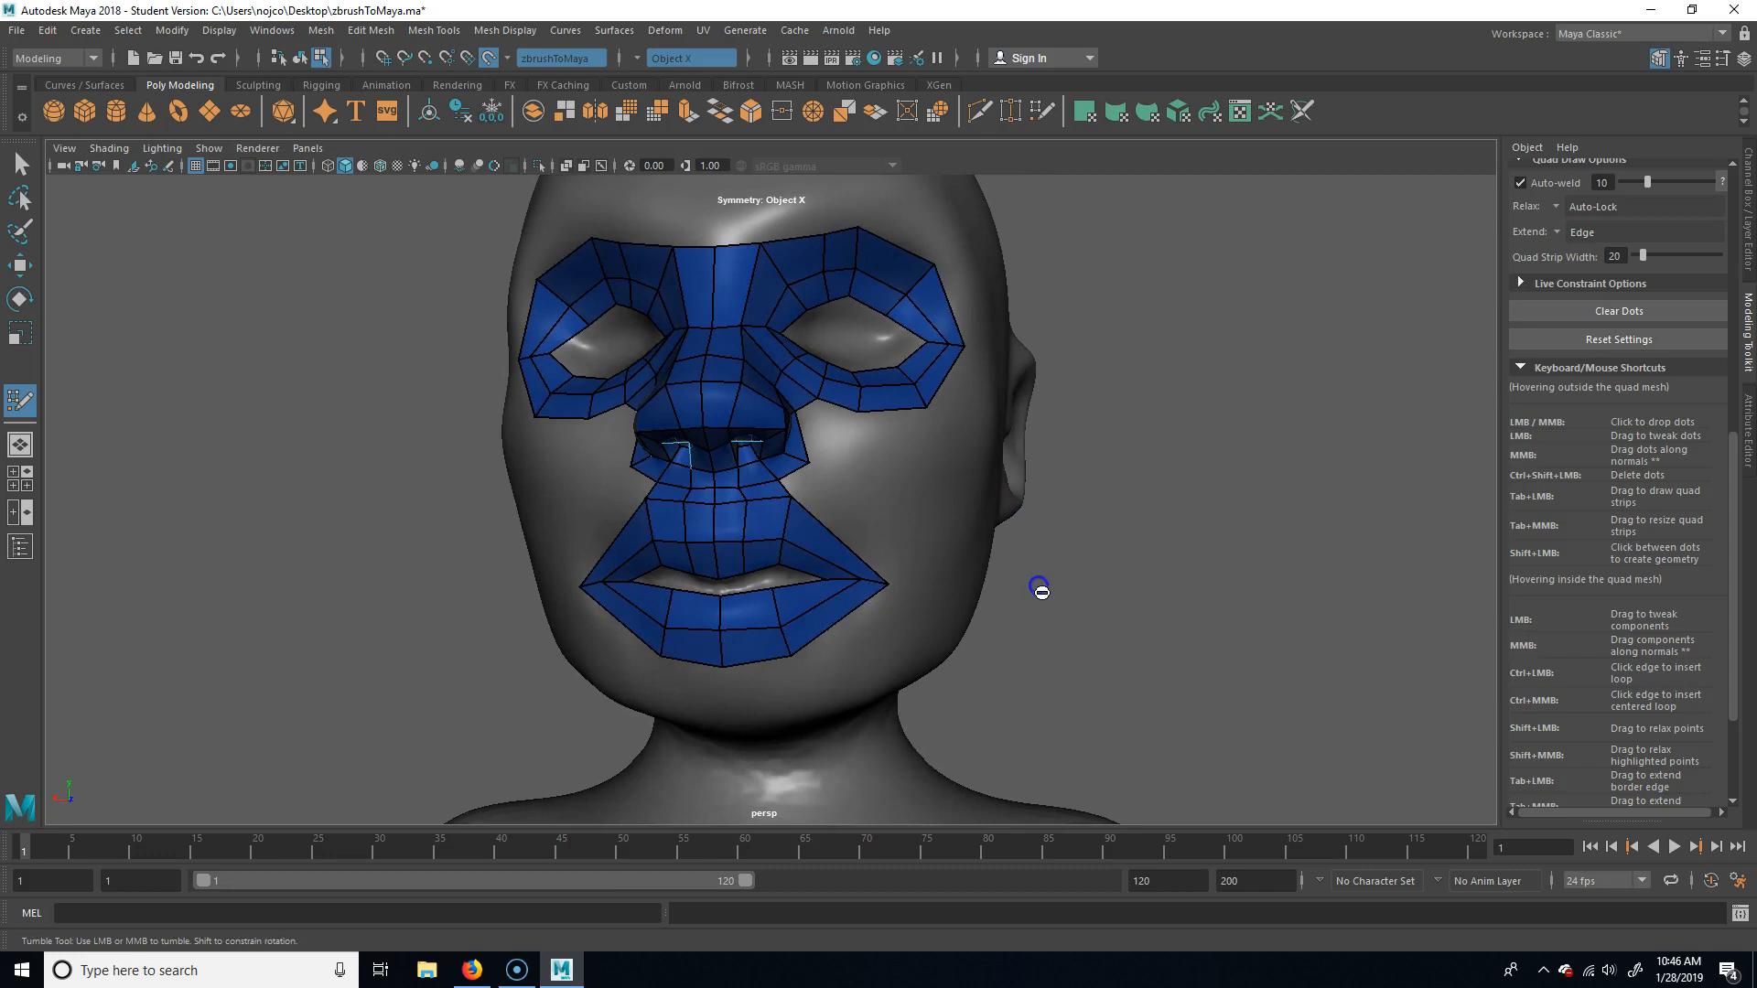
left_click_drag(1204, 576, 1072, 590, "alt")
right_click_drag(1231, 573, 1315, 580, "alt")
middle_click_drag(1229, 583, 1266, 582, "alt")
left_click_drag(1273, 588, 745, 458, "alt")
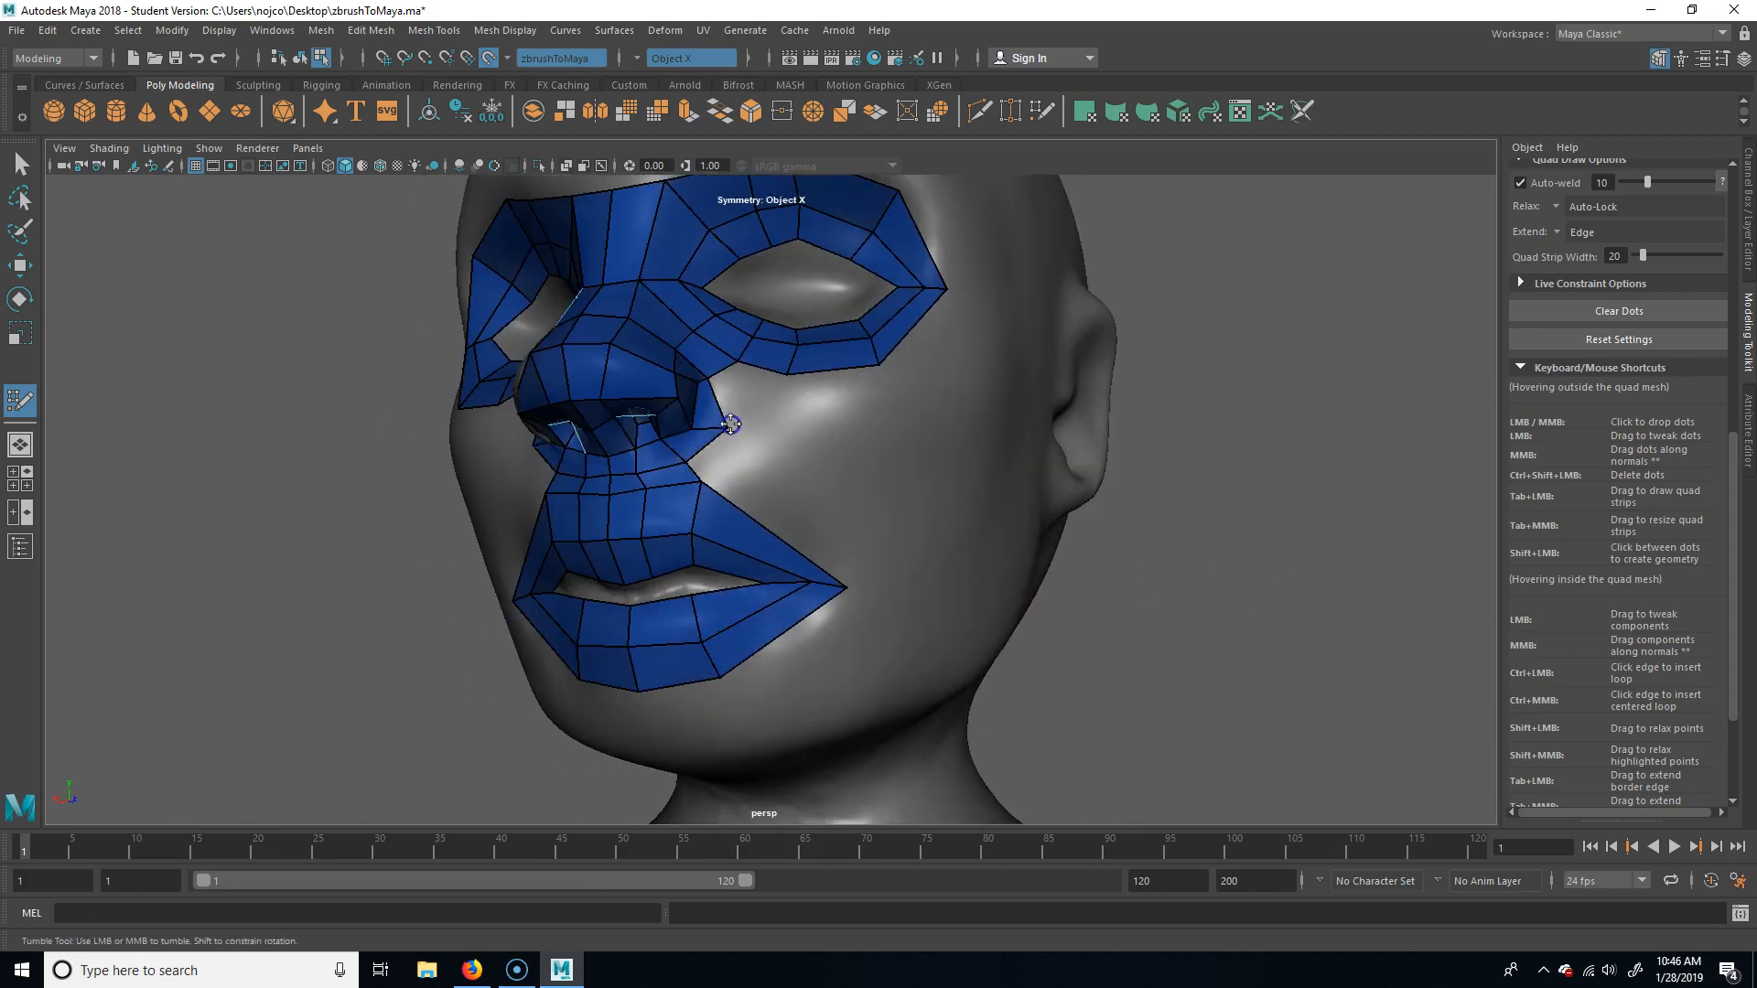
key("shift")
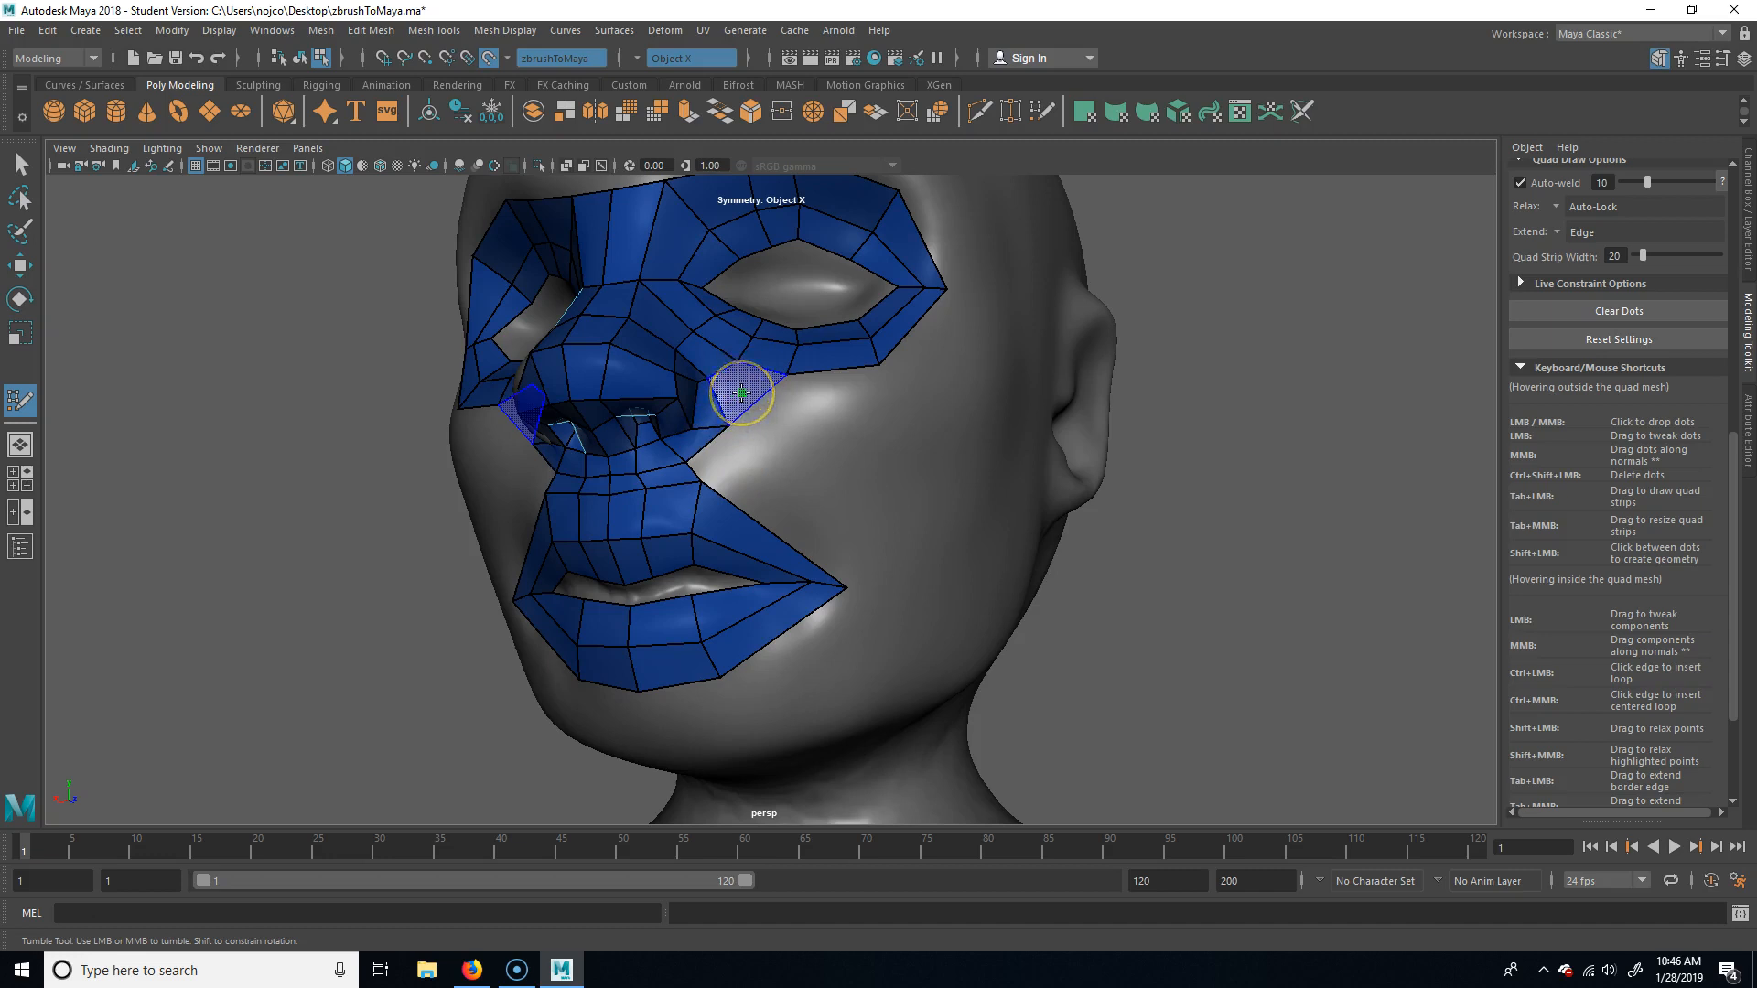
left_click(742, 393, "shift")
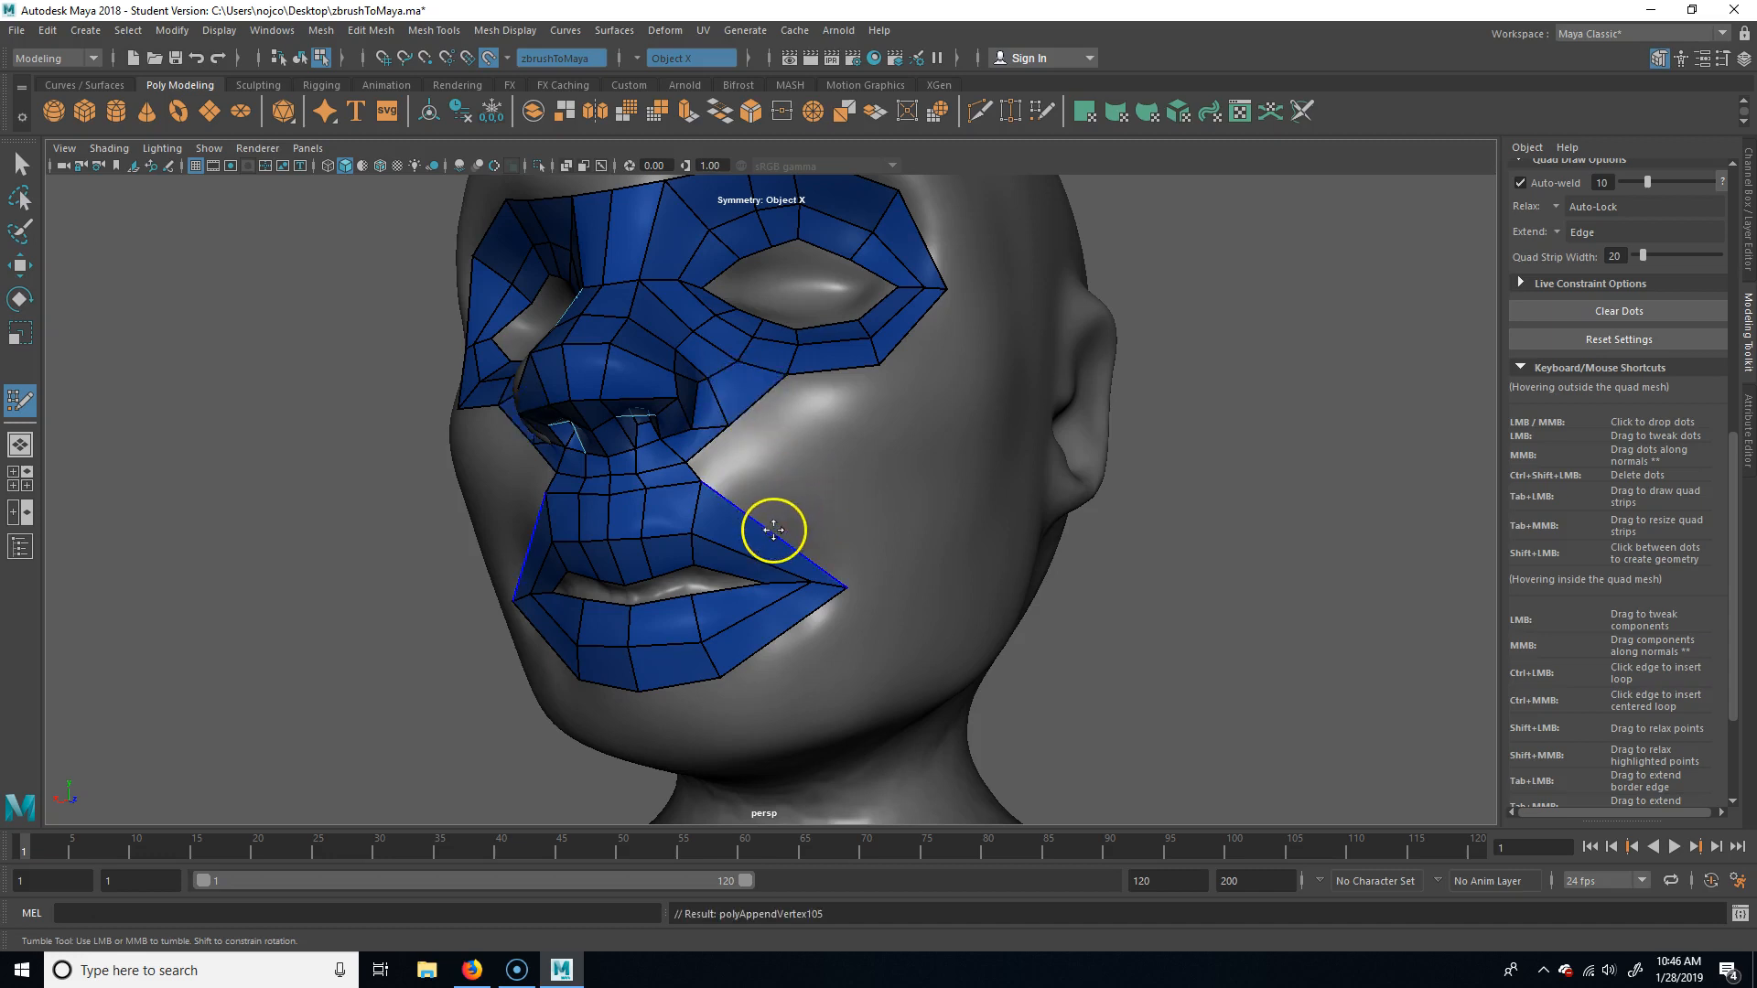
Insert edges across the lower lip beside its centre line and across the outer part of the upper lip.
left_click(667, 600, "ctrl")
key("shift")
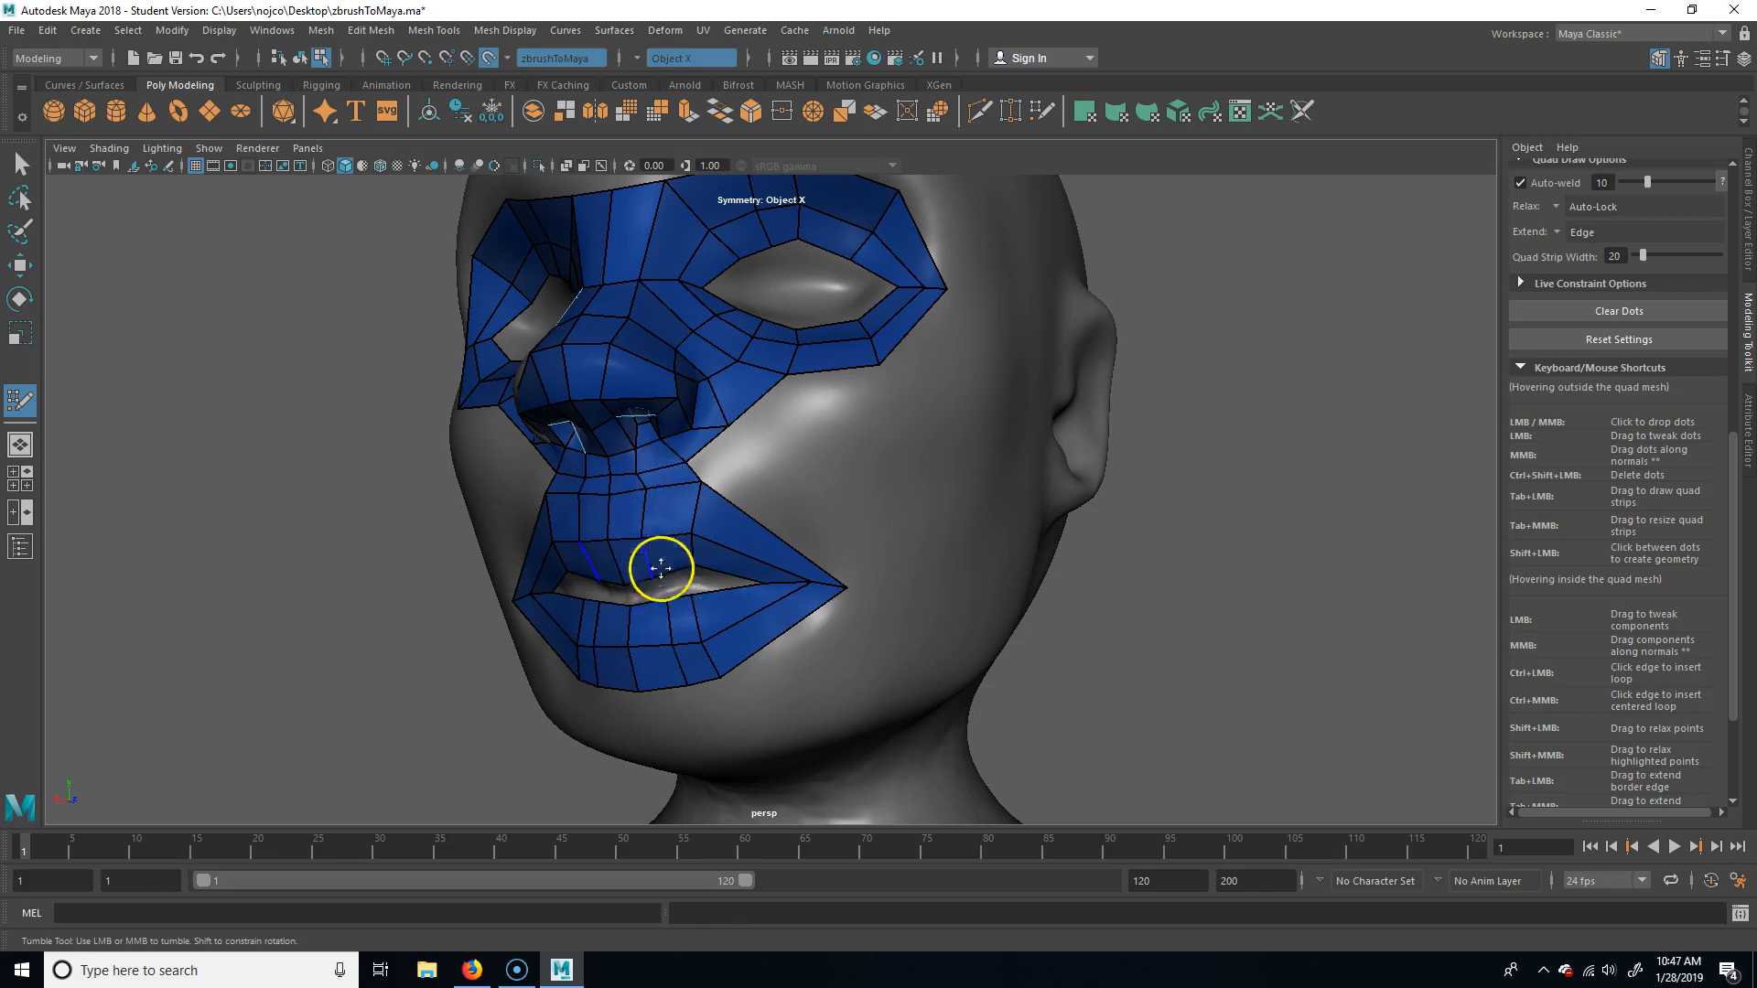
left_click_drag(1149, 659, 823, 596, "alt")
key("ctrl")
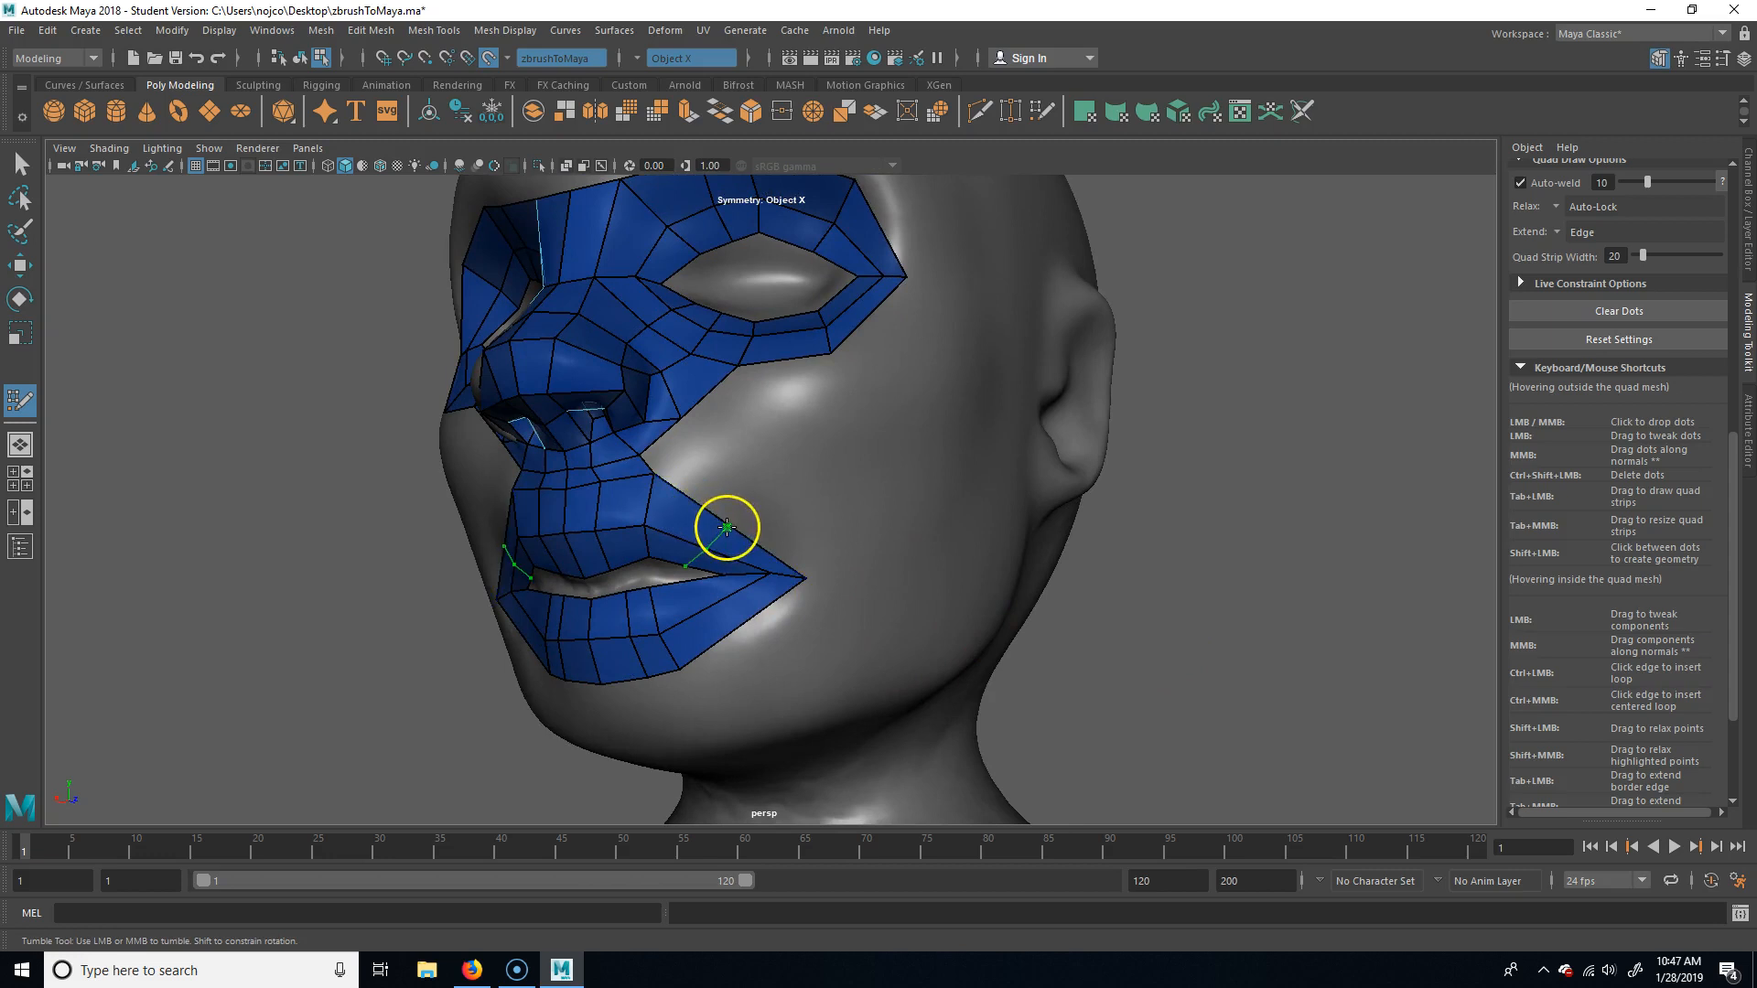
key("shift")
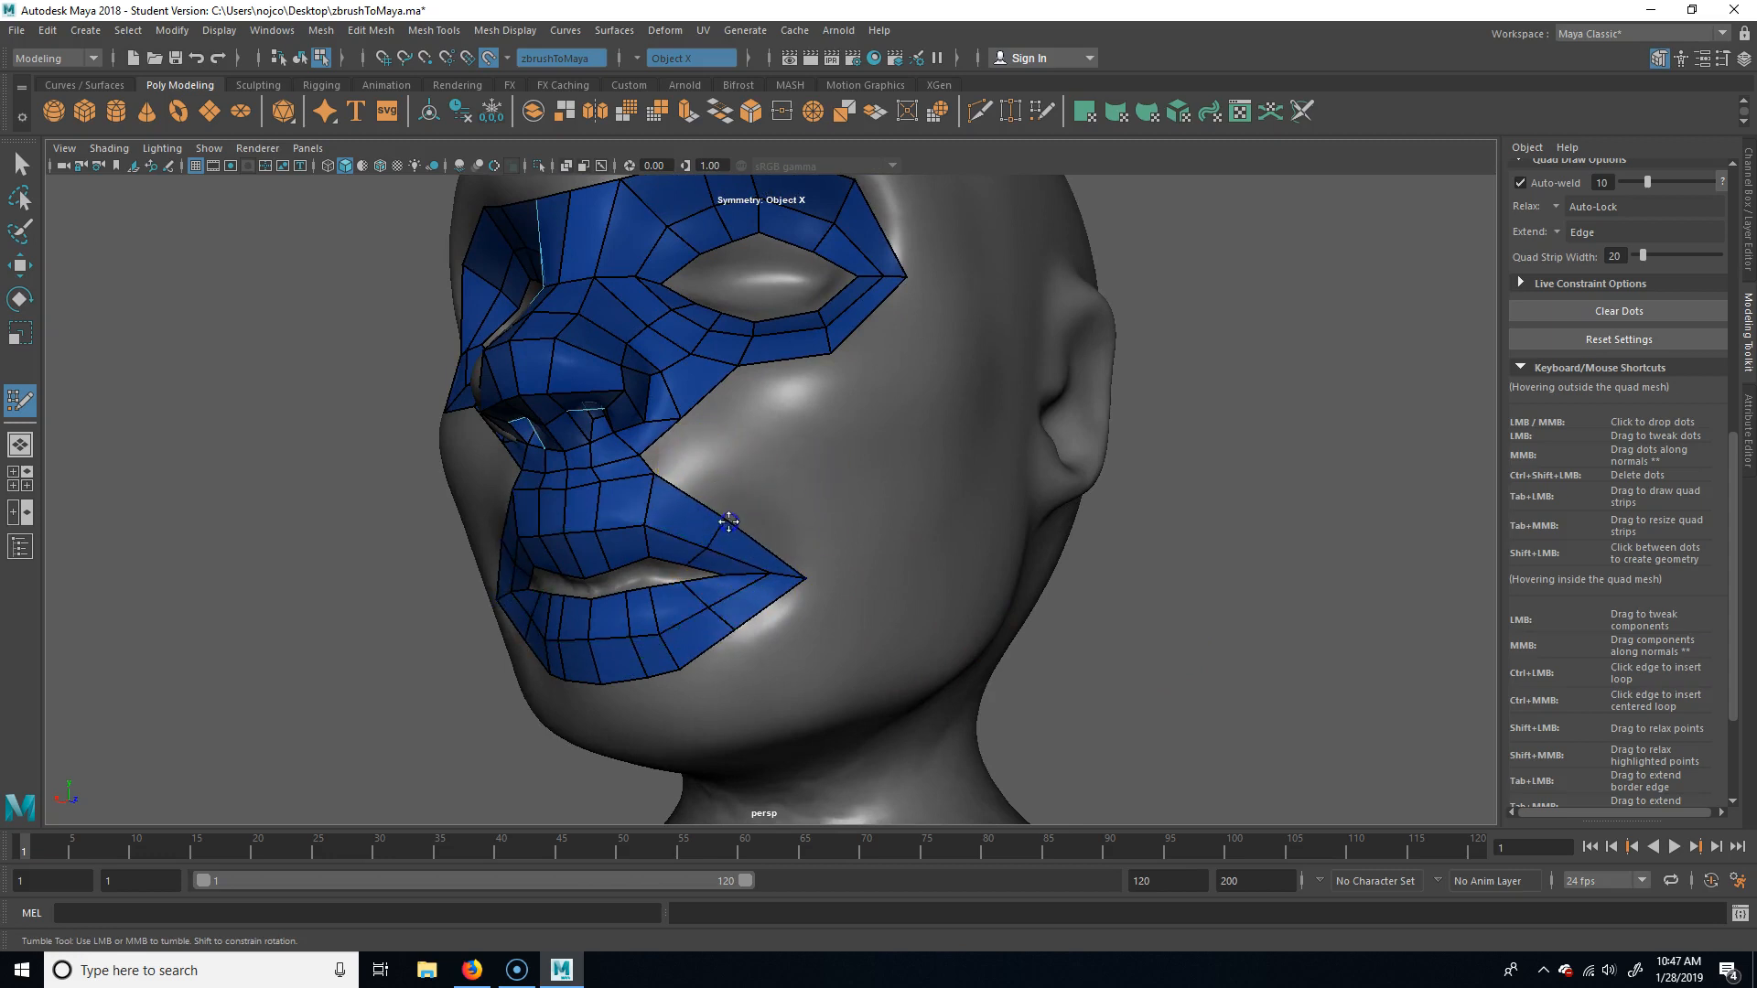
Add quads along the upper lip's outer border down to the mouth corner and pull the new corner point inward.
key("shift")
left_click(710, 475, "shift")
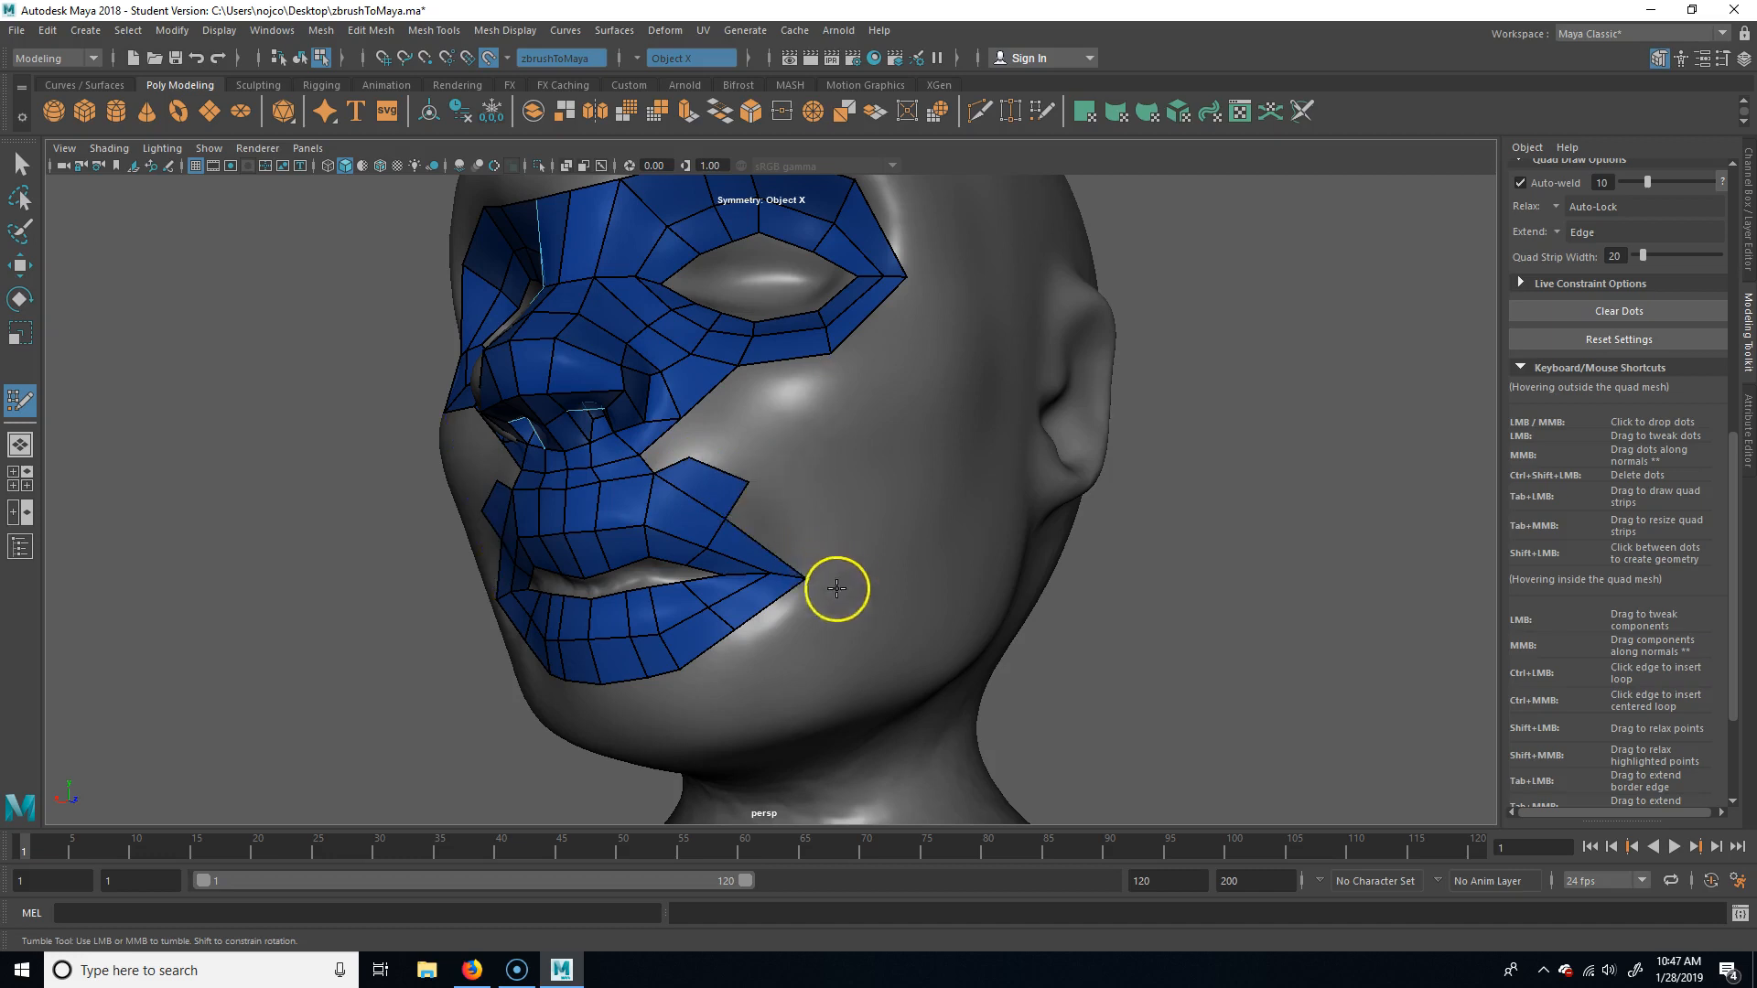
left_click(793, 538, "shift")
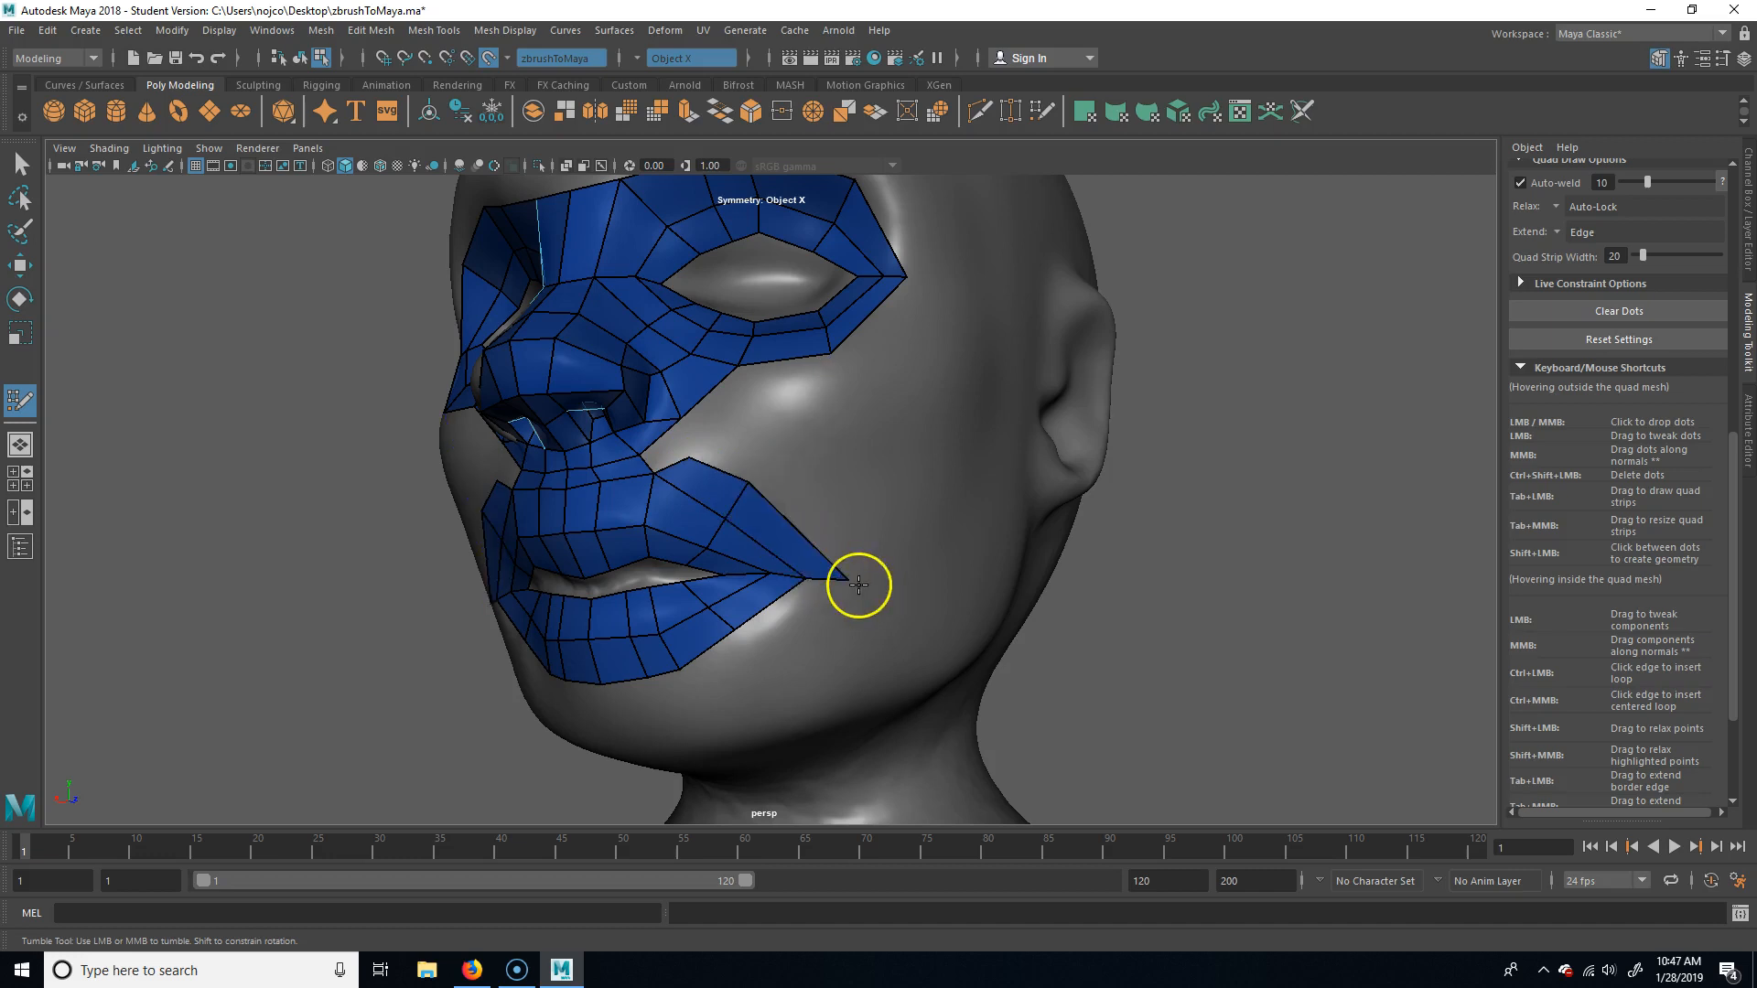
left_click_drag(847, 580, 831, 573)
Build a row of quads beneath the lower lip, from the centre line out to the mouth corner.
left_click_drag(798, 648, 930, 490, "alt")
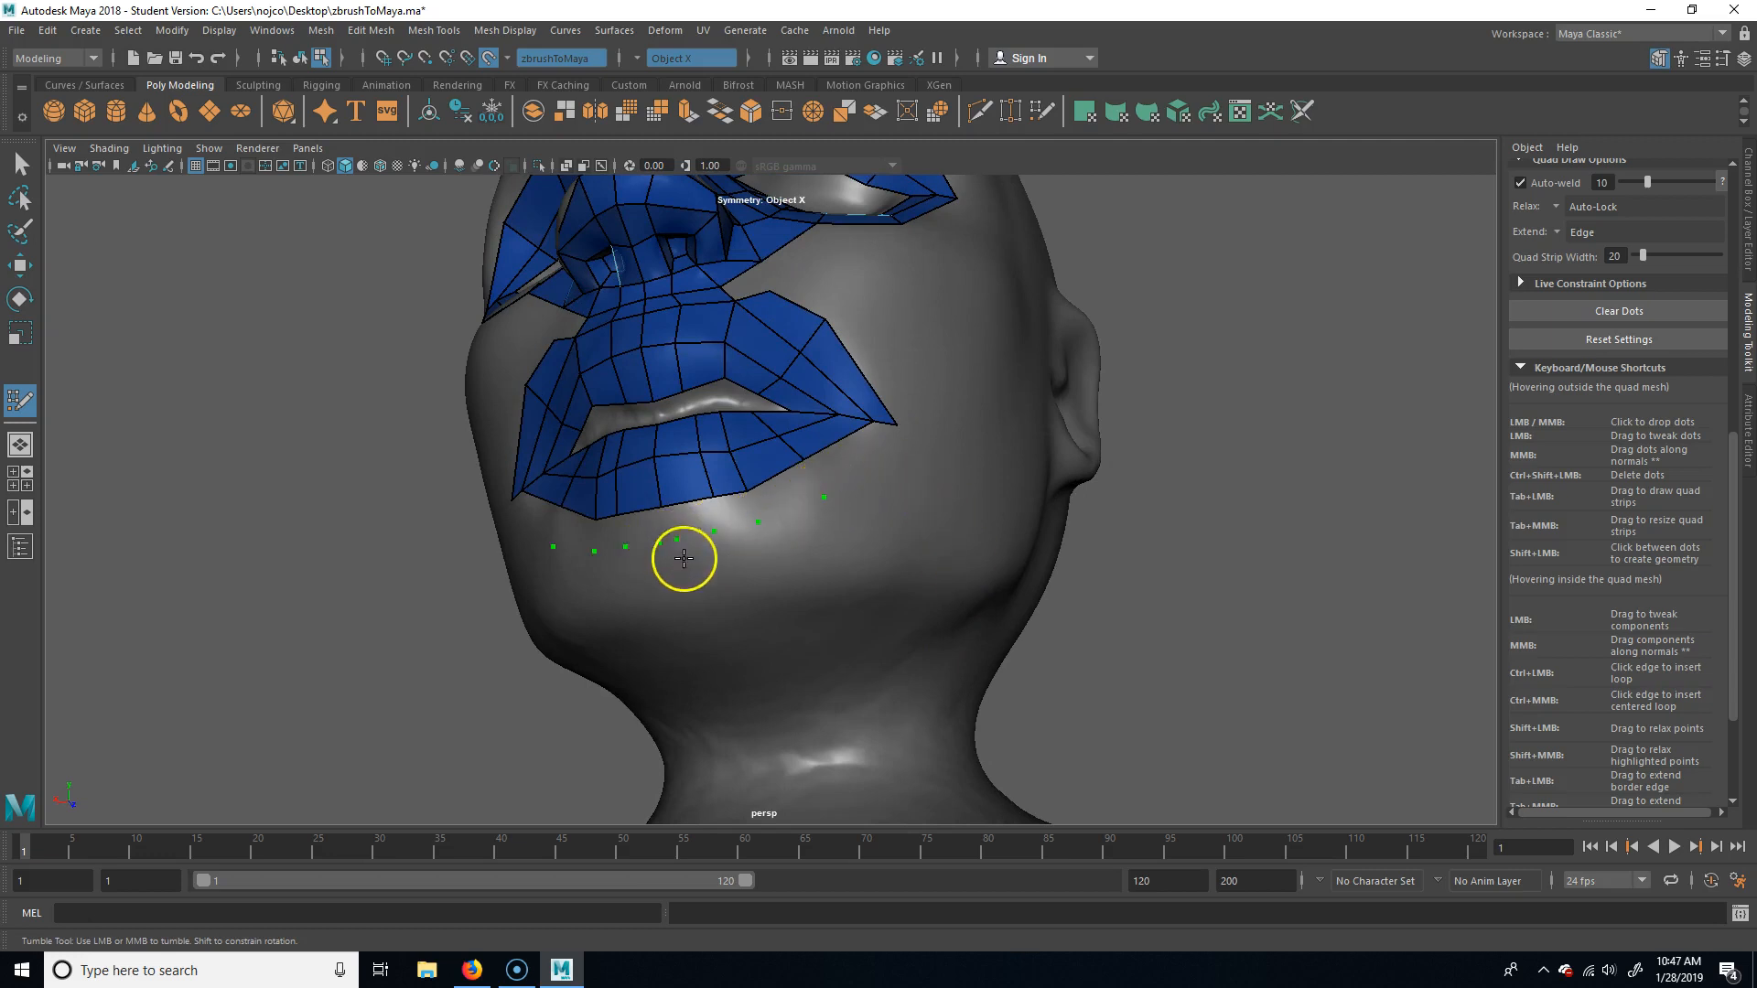
left_click(658, 542)
left_click(687, 518, "shift")
left_click(734, 514, "shift")
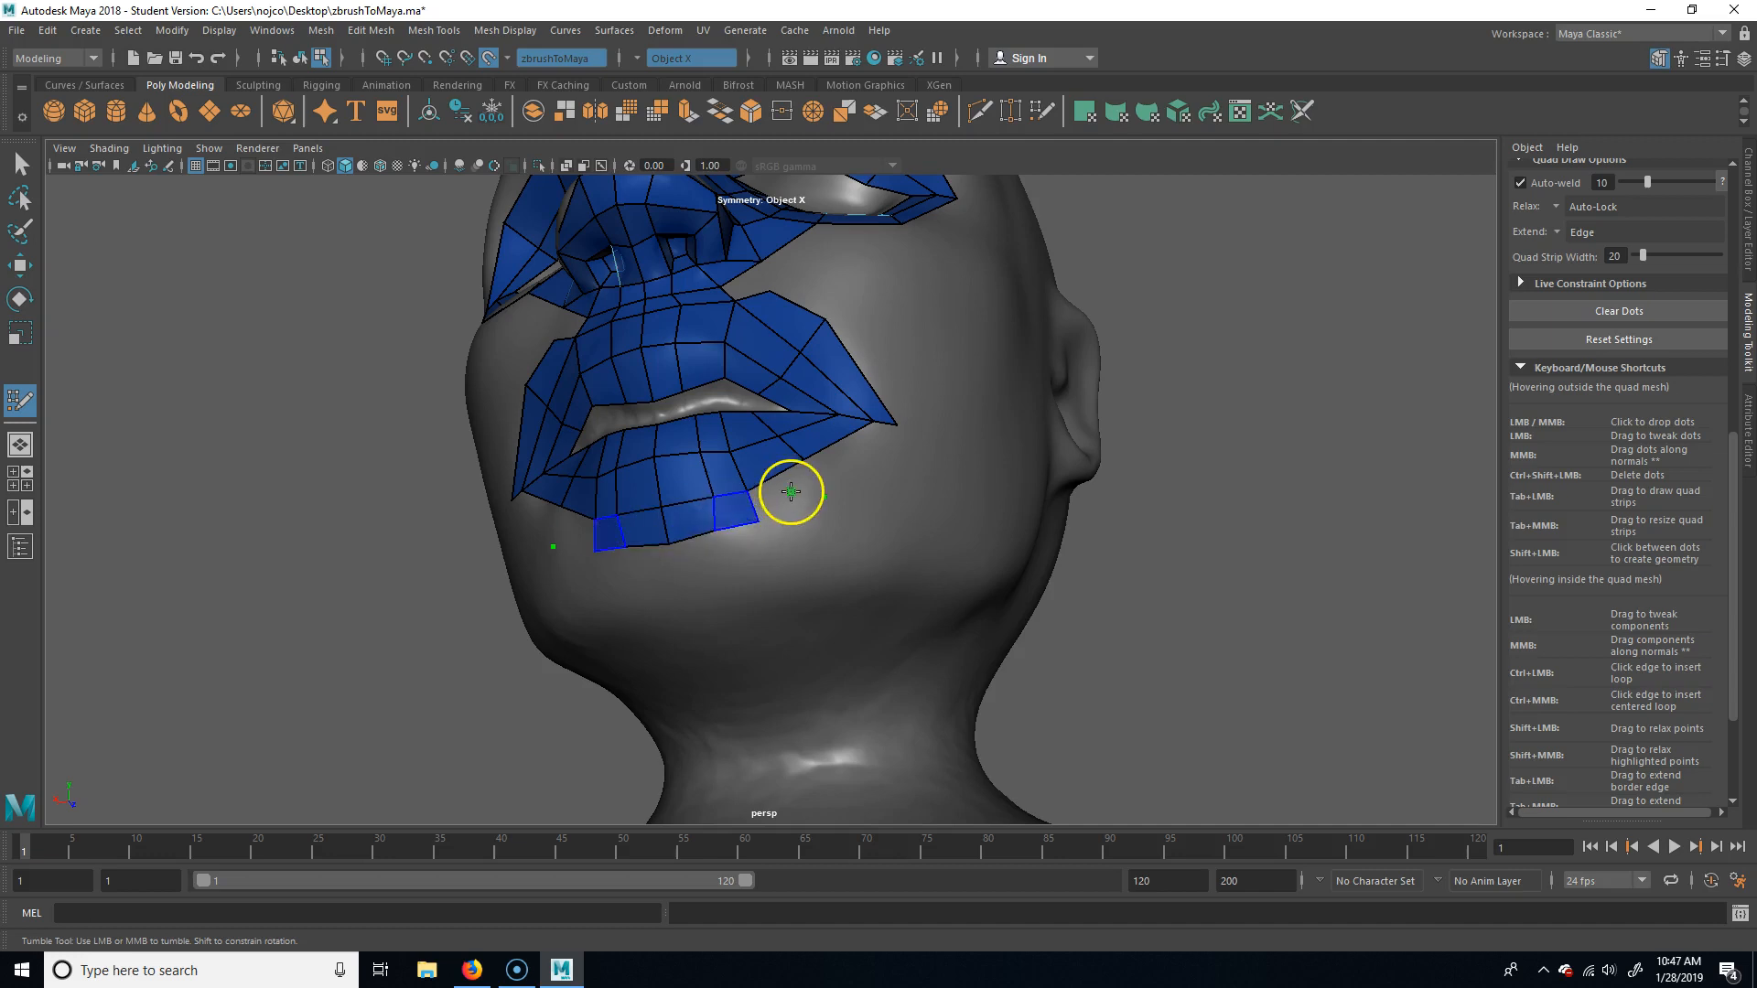
left_click_drag(1148, 526, 1134, 562, "alt")
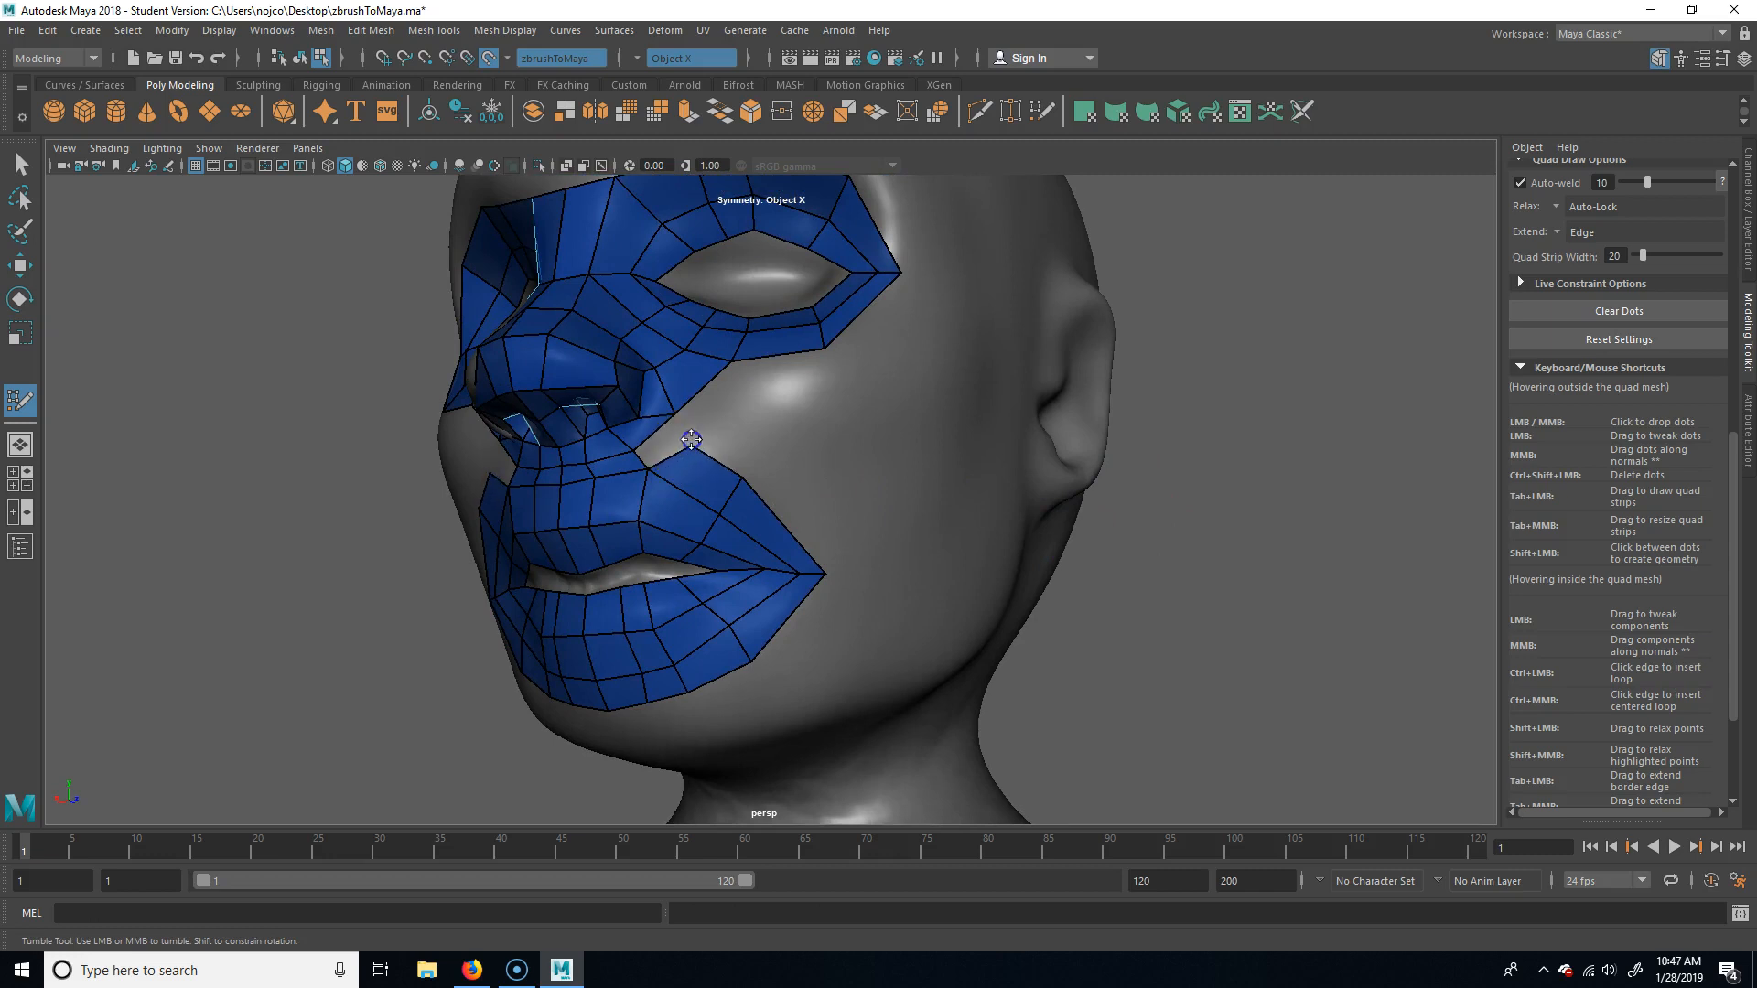
Bridge the gap between the nose wing and the upper mouth loop with a quad, and adjust the mouth loop's outer points.
left_click_drag(1148, 577, 710, 455, "alt")
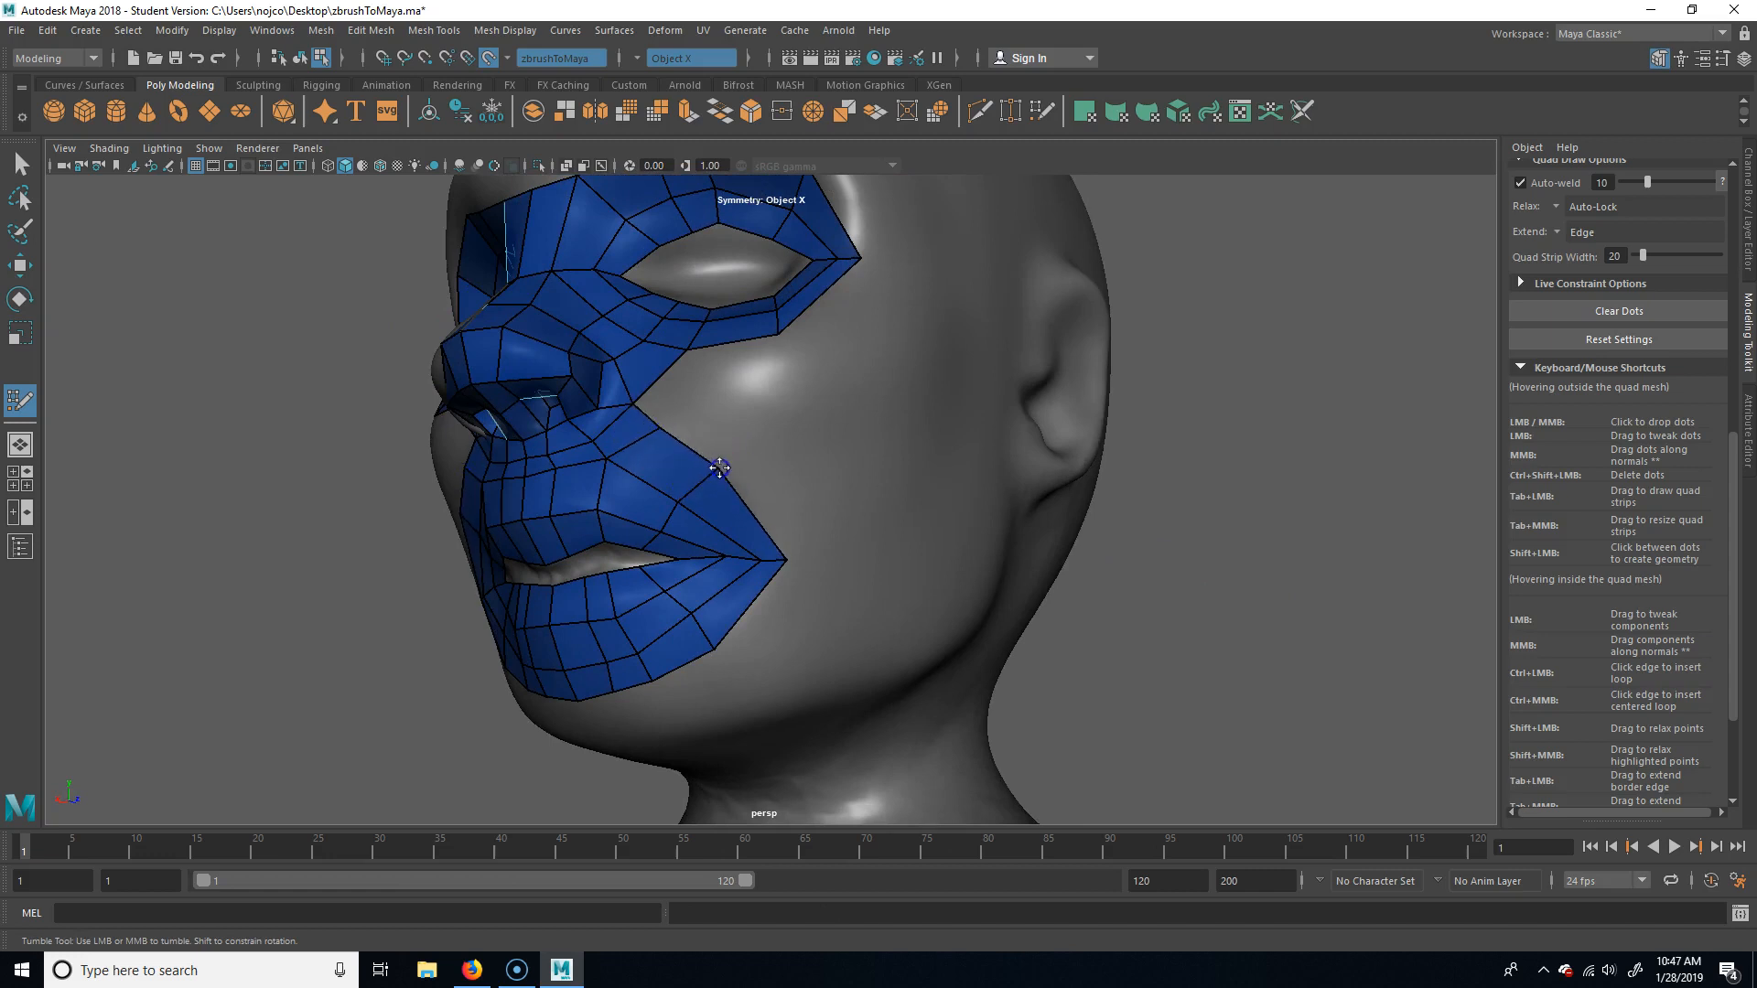
left_click_drag(792, 560, 781, 560)
left_click_drag(670, 552, 1192, 616, "alt")
right_click_drag(1193, 616, 853, 609, "alt")
left_click_drag(853, 609, 1078, 568, "alt")
right_click_drag(1078, 569, 1346, 569, "alt")
left_click_drag(1256, 558, 1309, 546, "alt")
middle_click_drag(1309, 546, 1290, 556, "alt")
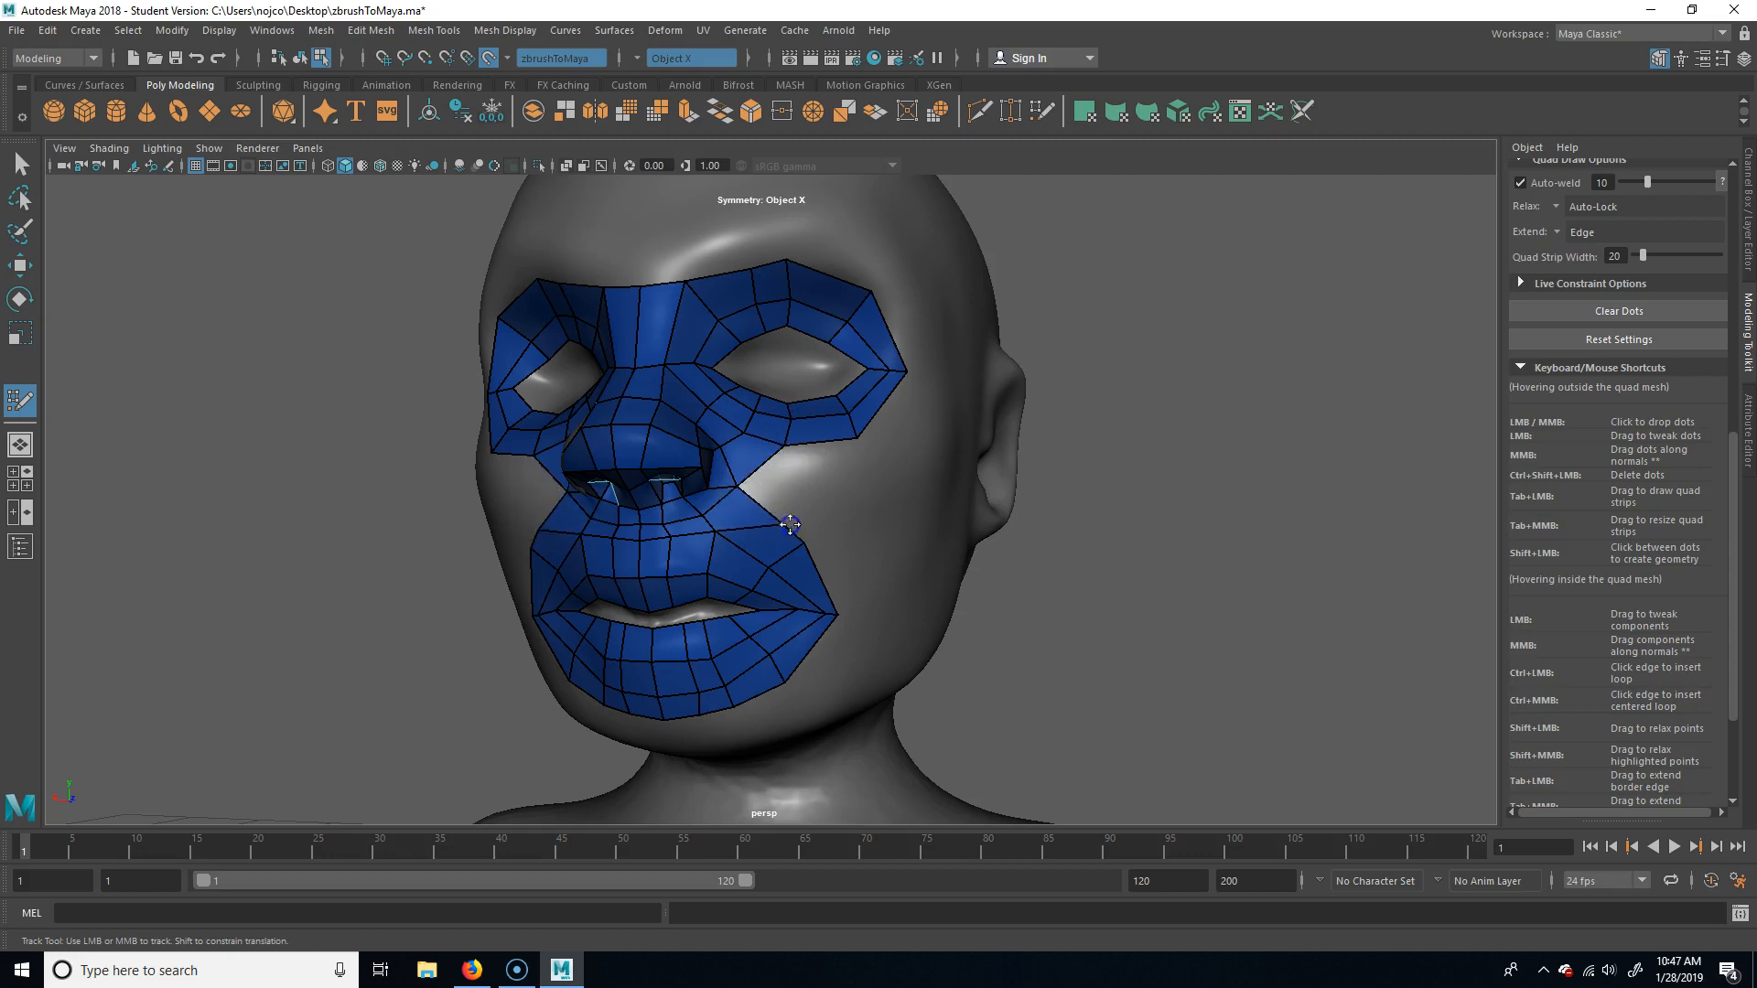
left_click_drag(796, 543, 812, 551)
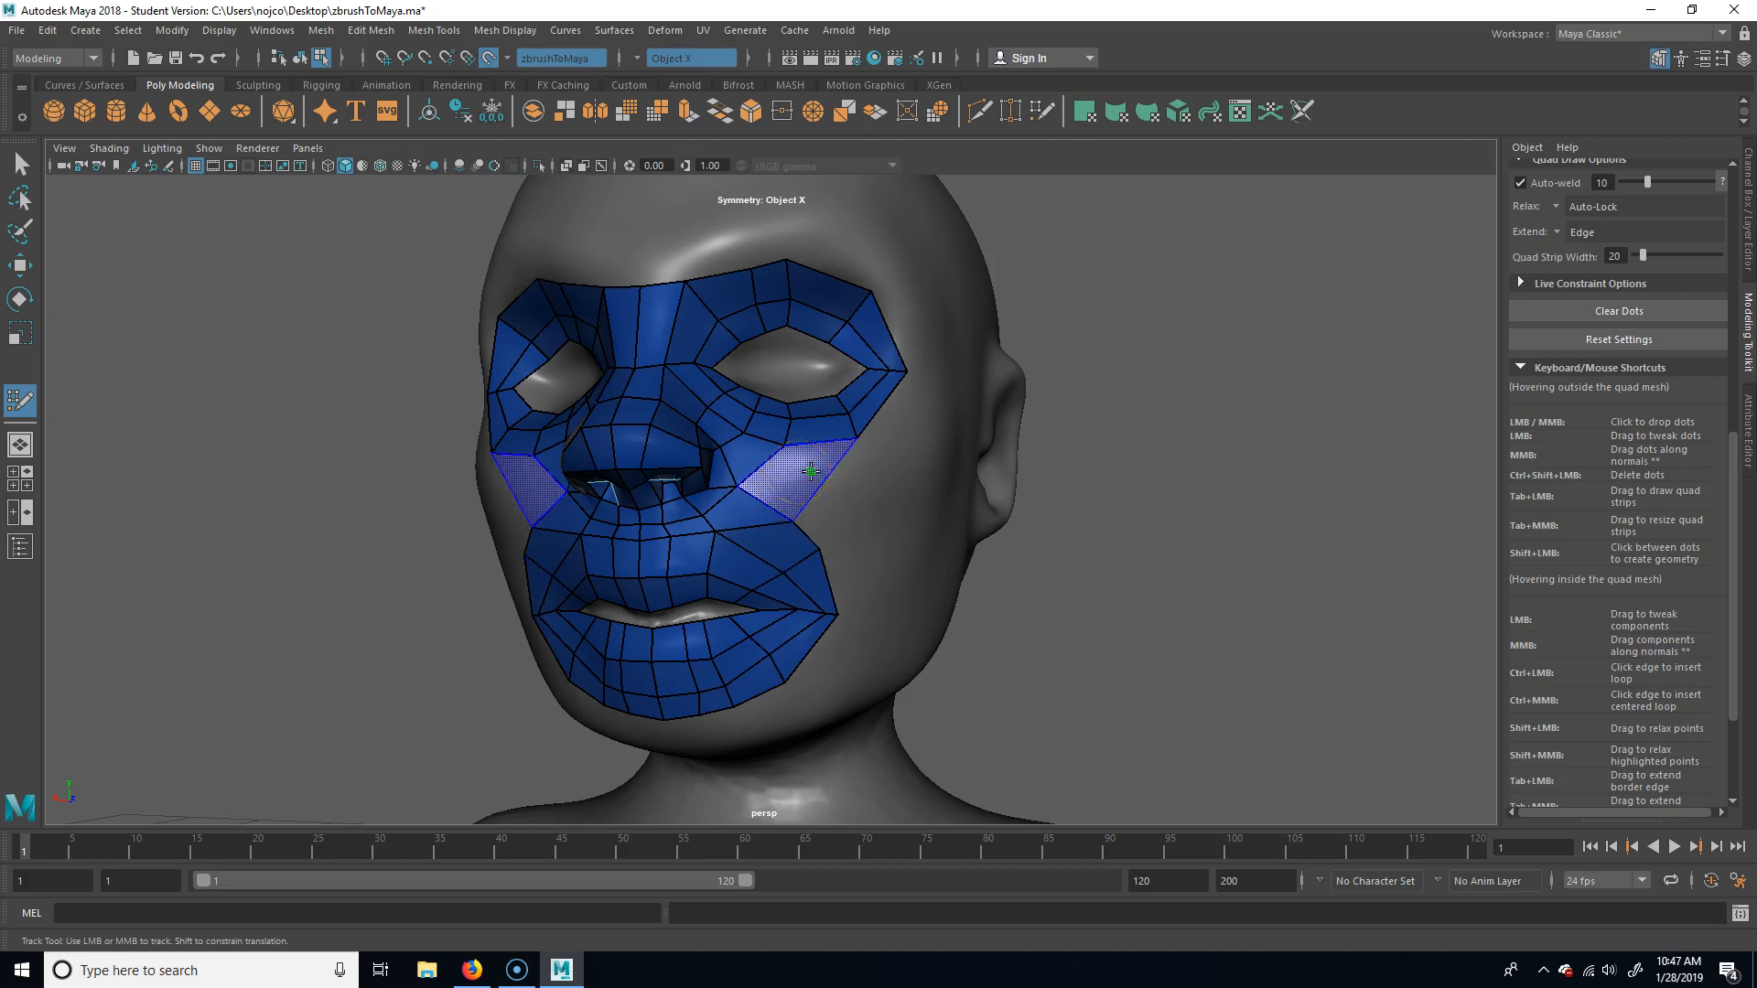
Insert edges across the outer upper and outer lower eye ring, round out its upper outer corner, and undo the last point tweak.
left_click(799, 491, "shift")
left_click(791, 473, "shift")
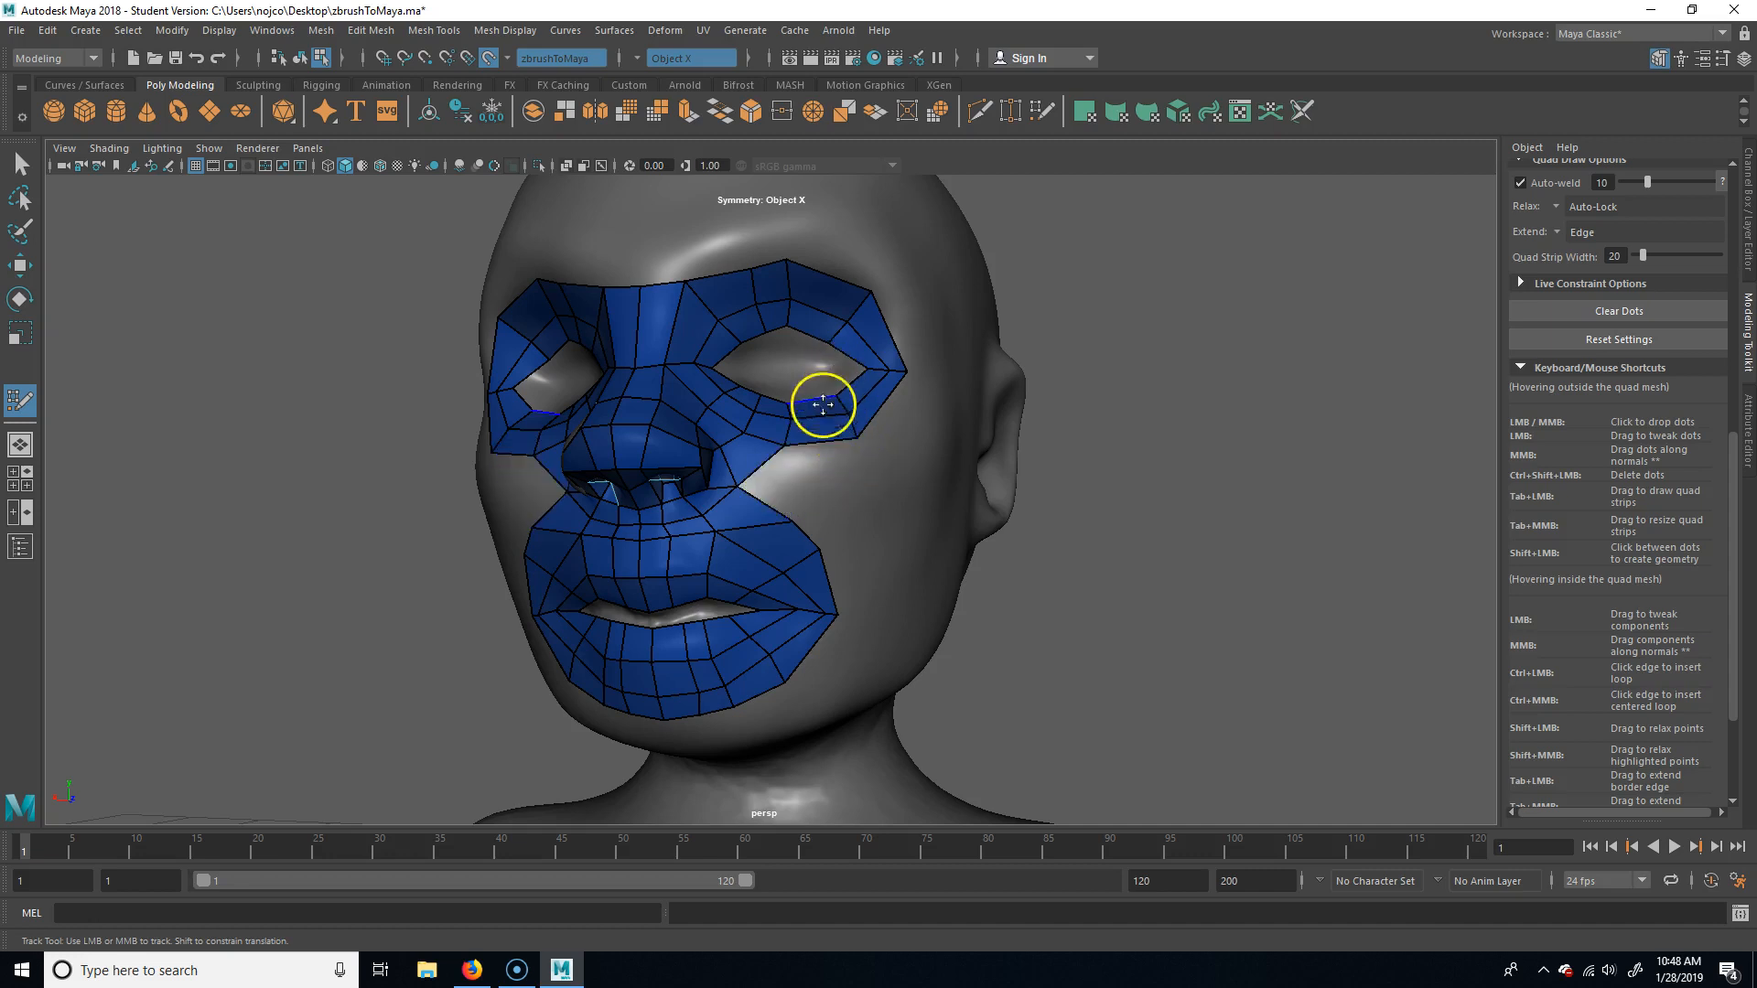
left_click(825, 304, "ctrl")
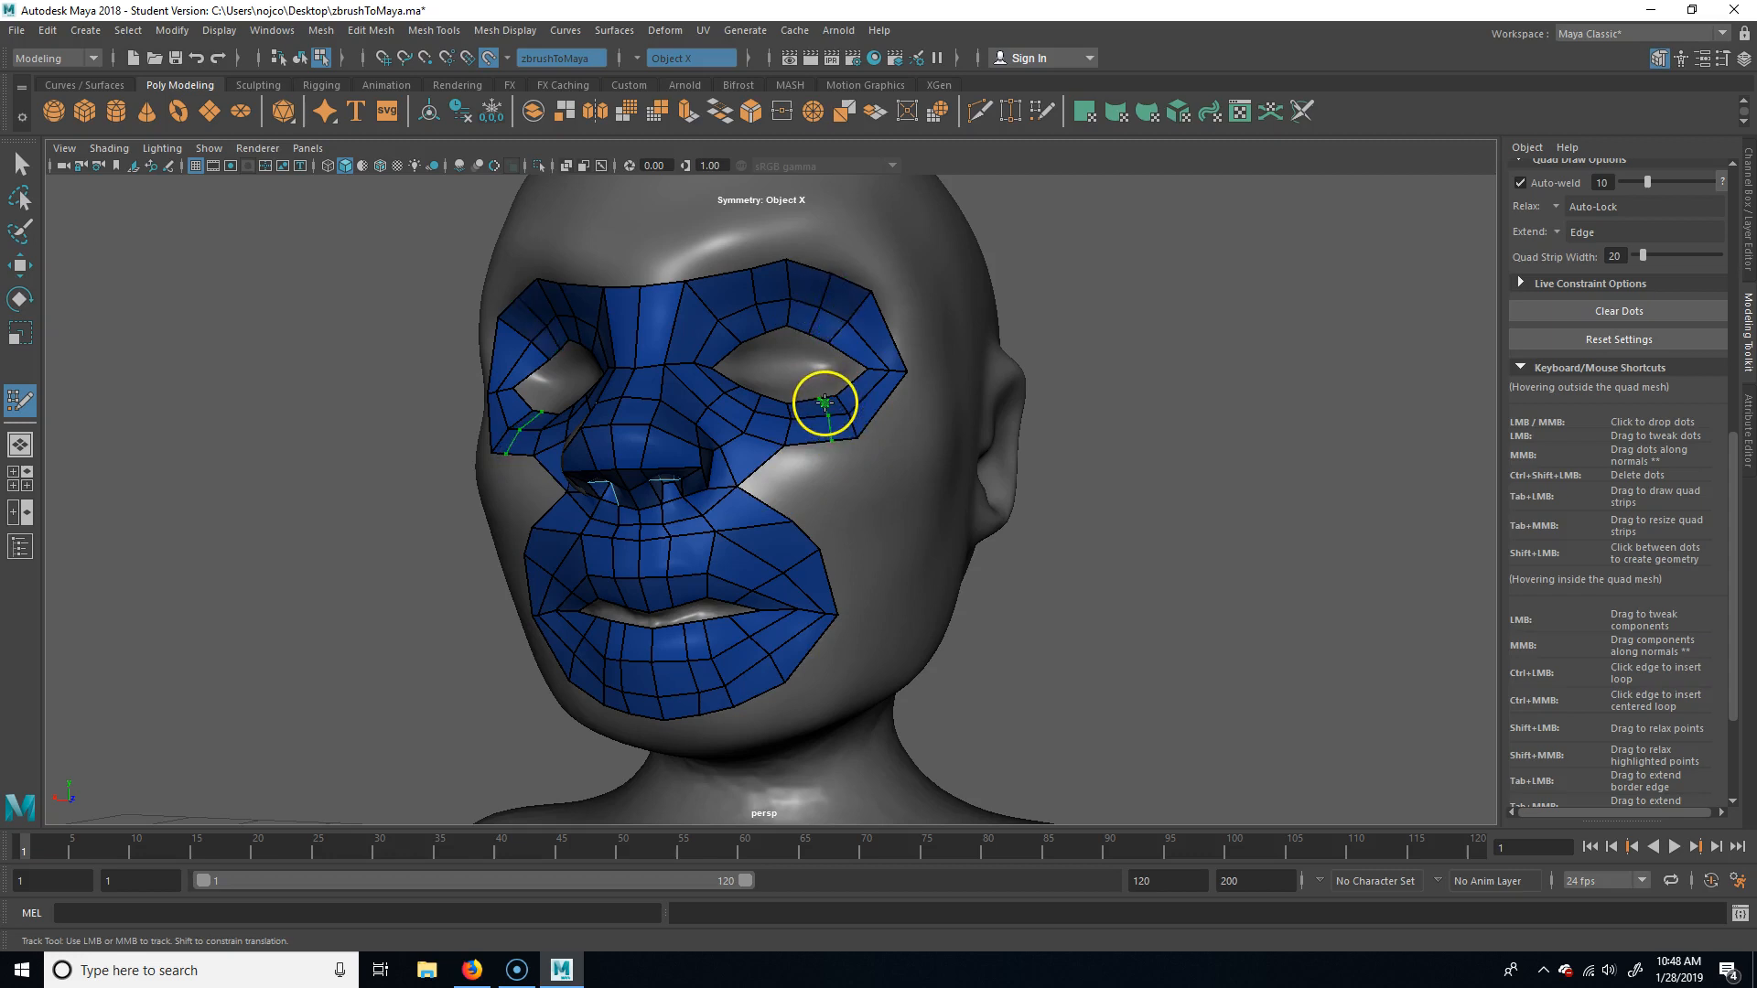
left_click(820, 406, "ctrl")
left_click_drag(857, 310, 834, 343)
left_click(821, 417)
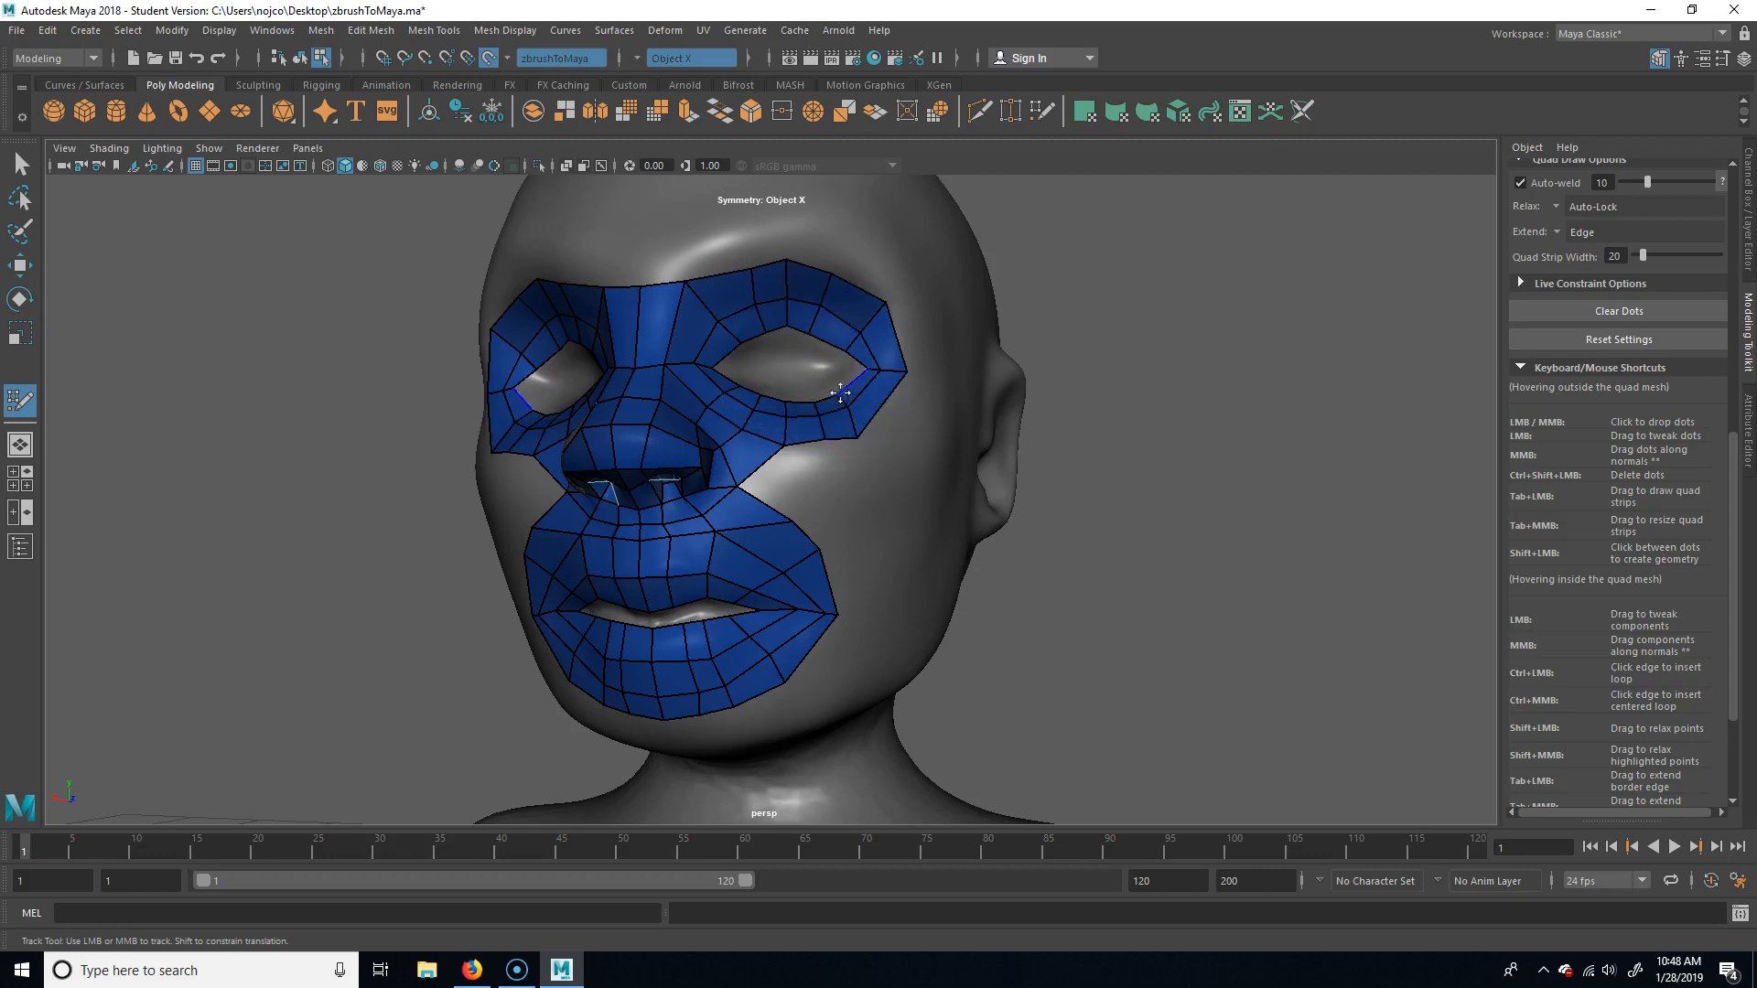
key("ctrl+z")
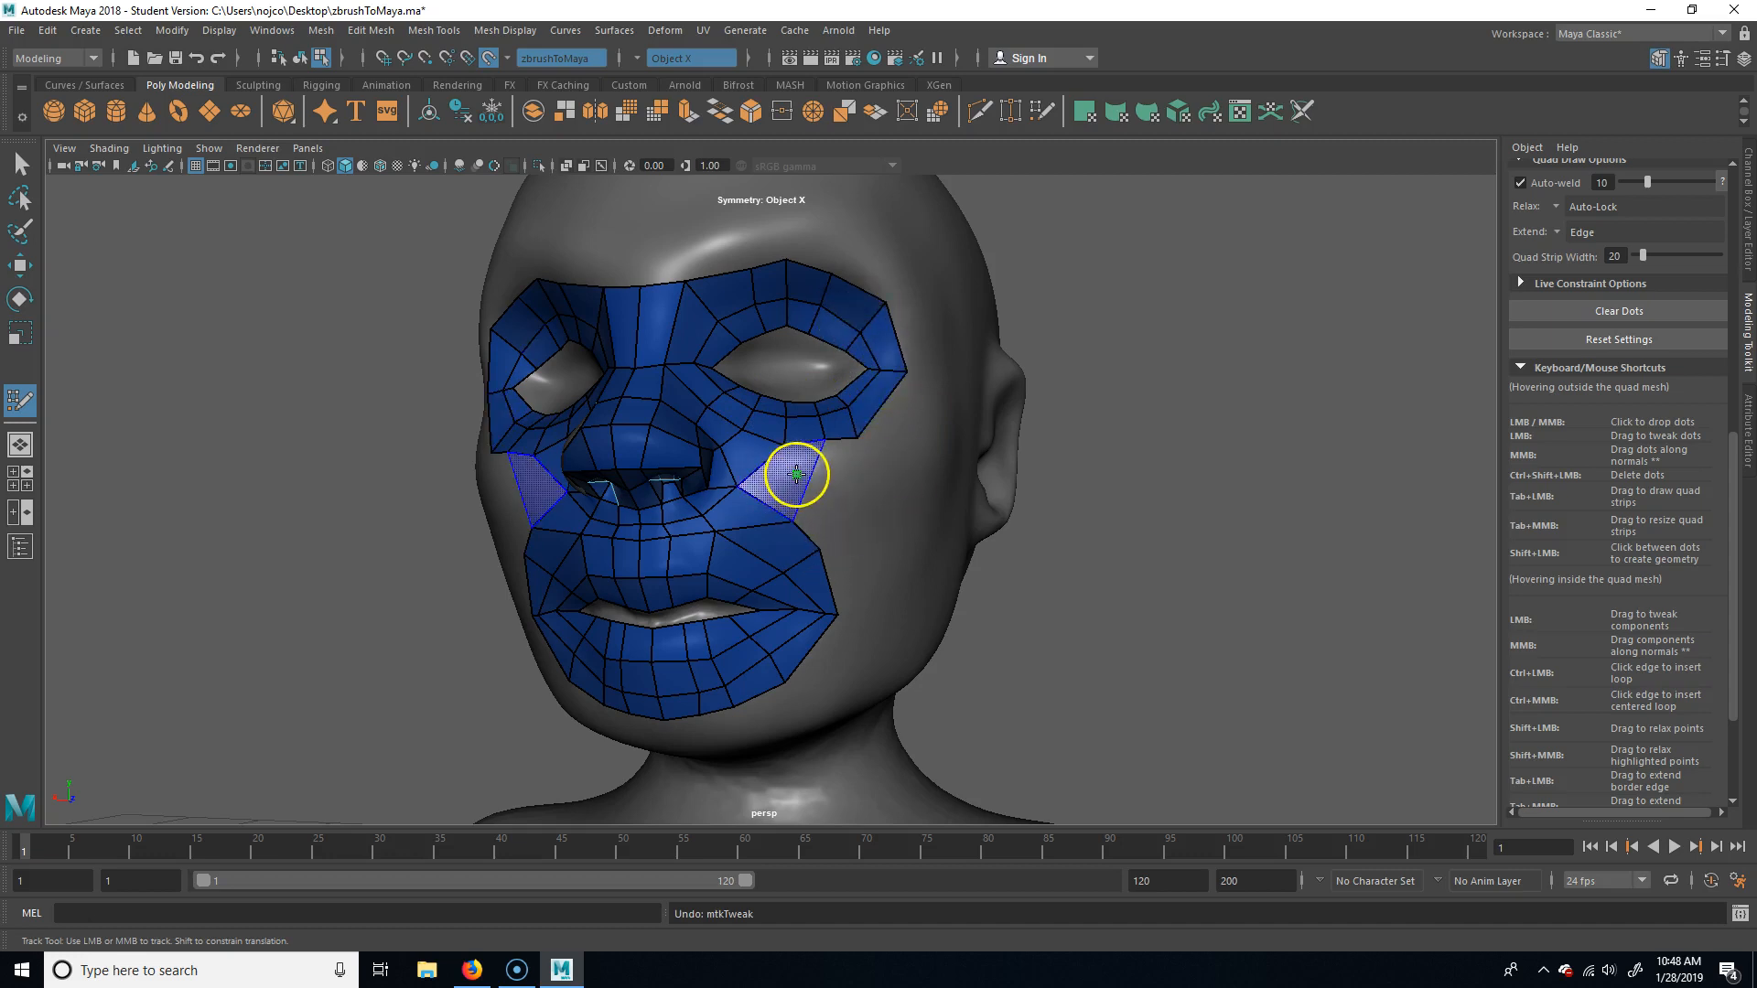
Build a column of quads down the cheek, from the lower eye ring to beside the mouth corner.
left_click_drag(937, 573, 1031, 592, "alt")
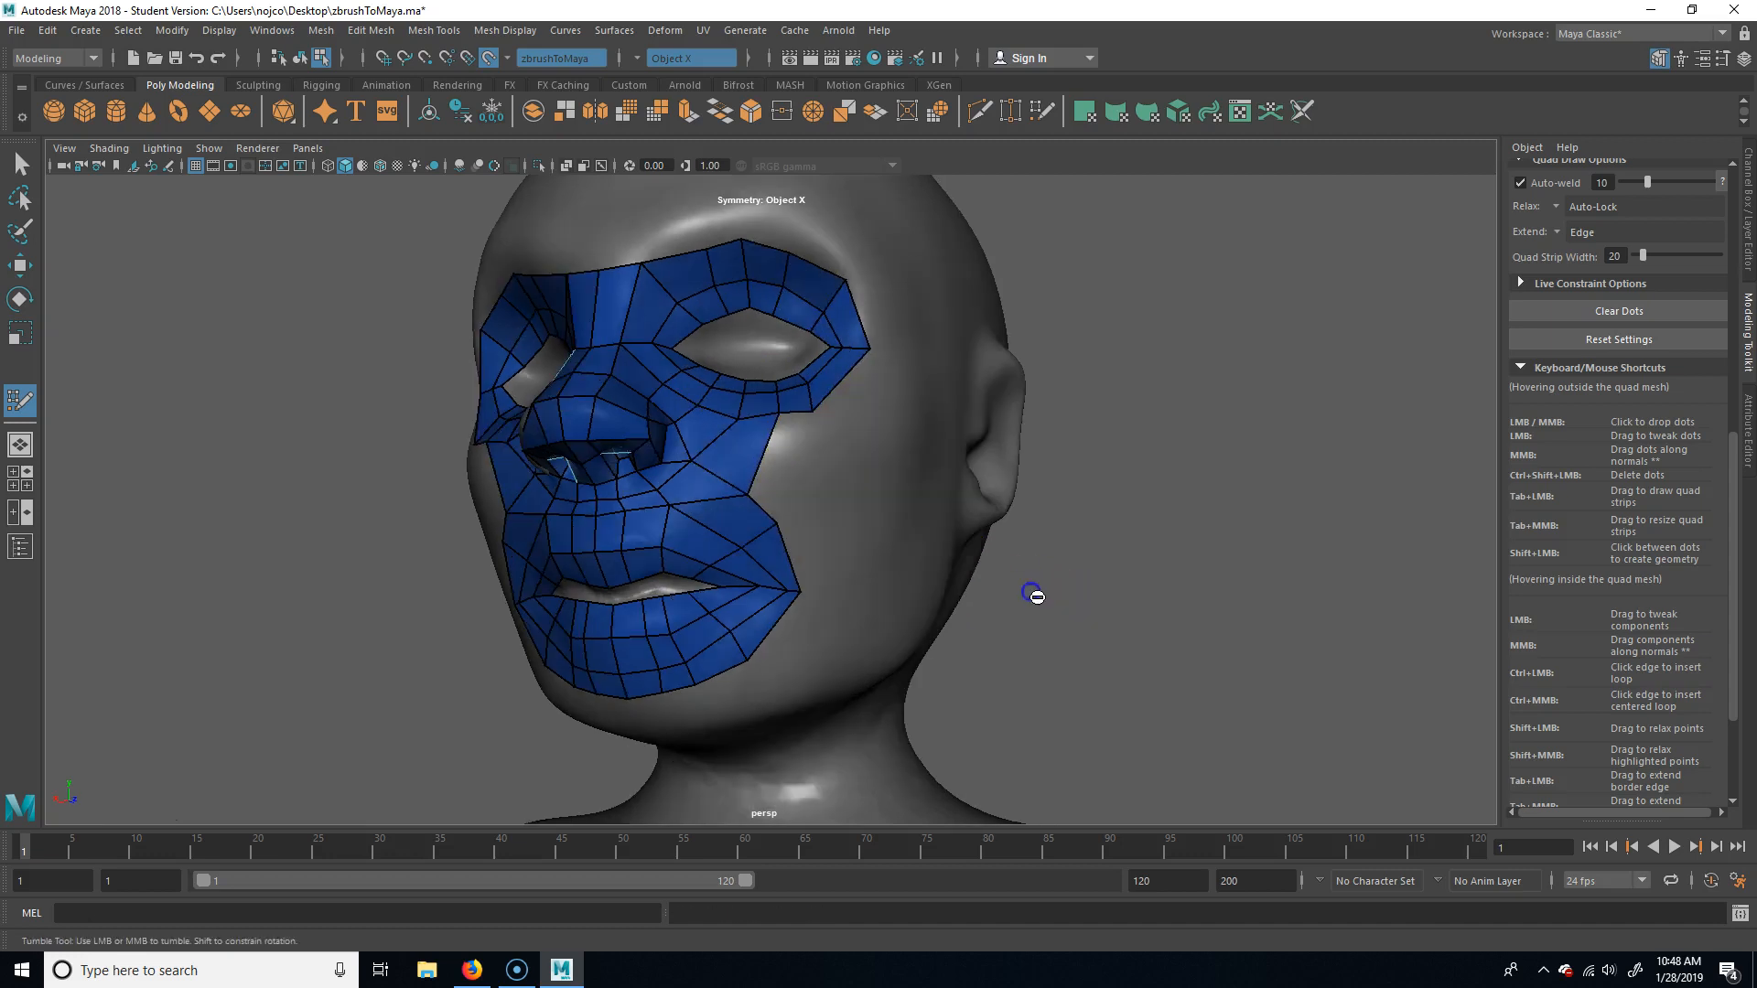
left_click(822, 479)
left_click(795, 446, "shift")
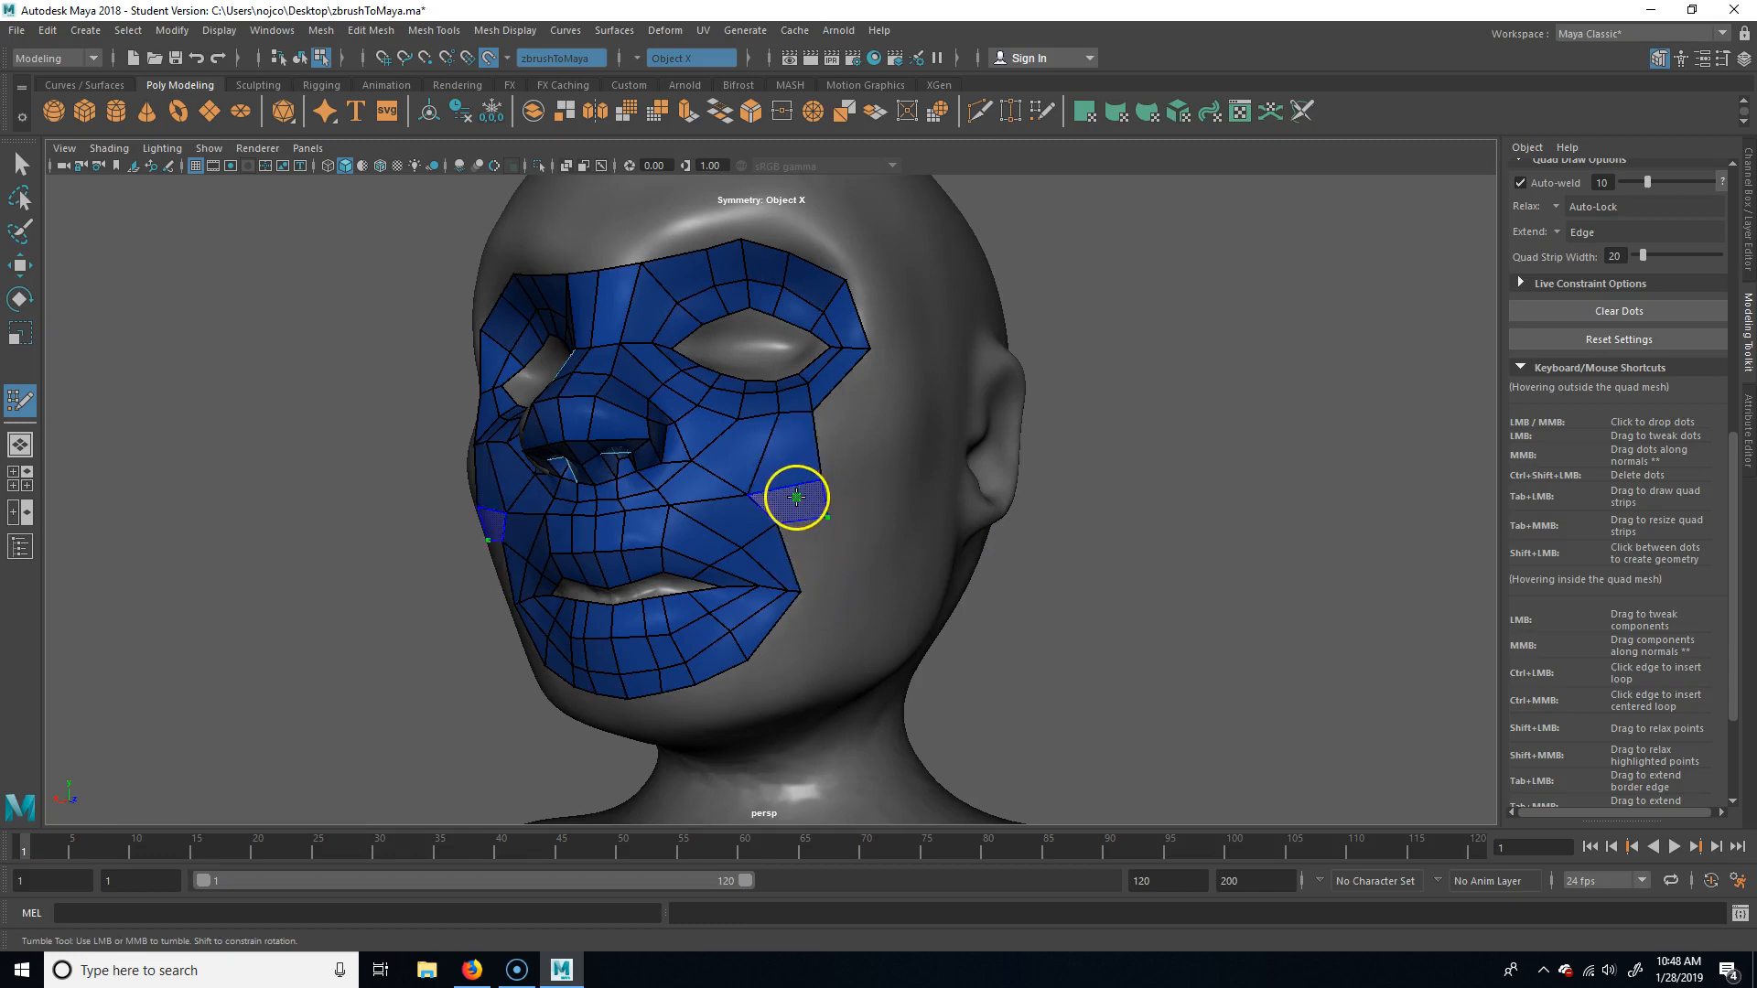
left_click(796, 496, "shift")
left_click(824, 596)
left_click(807, 552, "shift")
Build a second row of quads below the lower lip, from the chin's centre line out to the cheek column.
left_click_drag(842, 695, 931, 603, "alt")
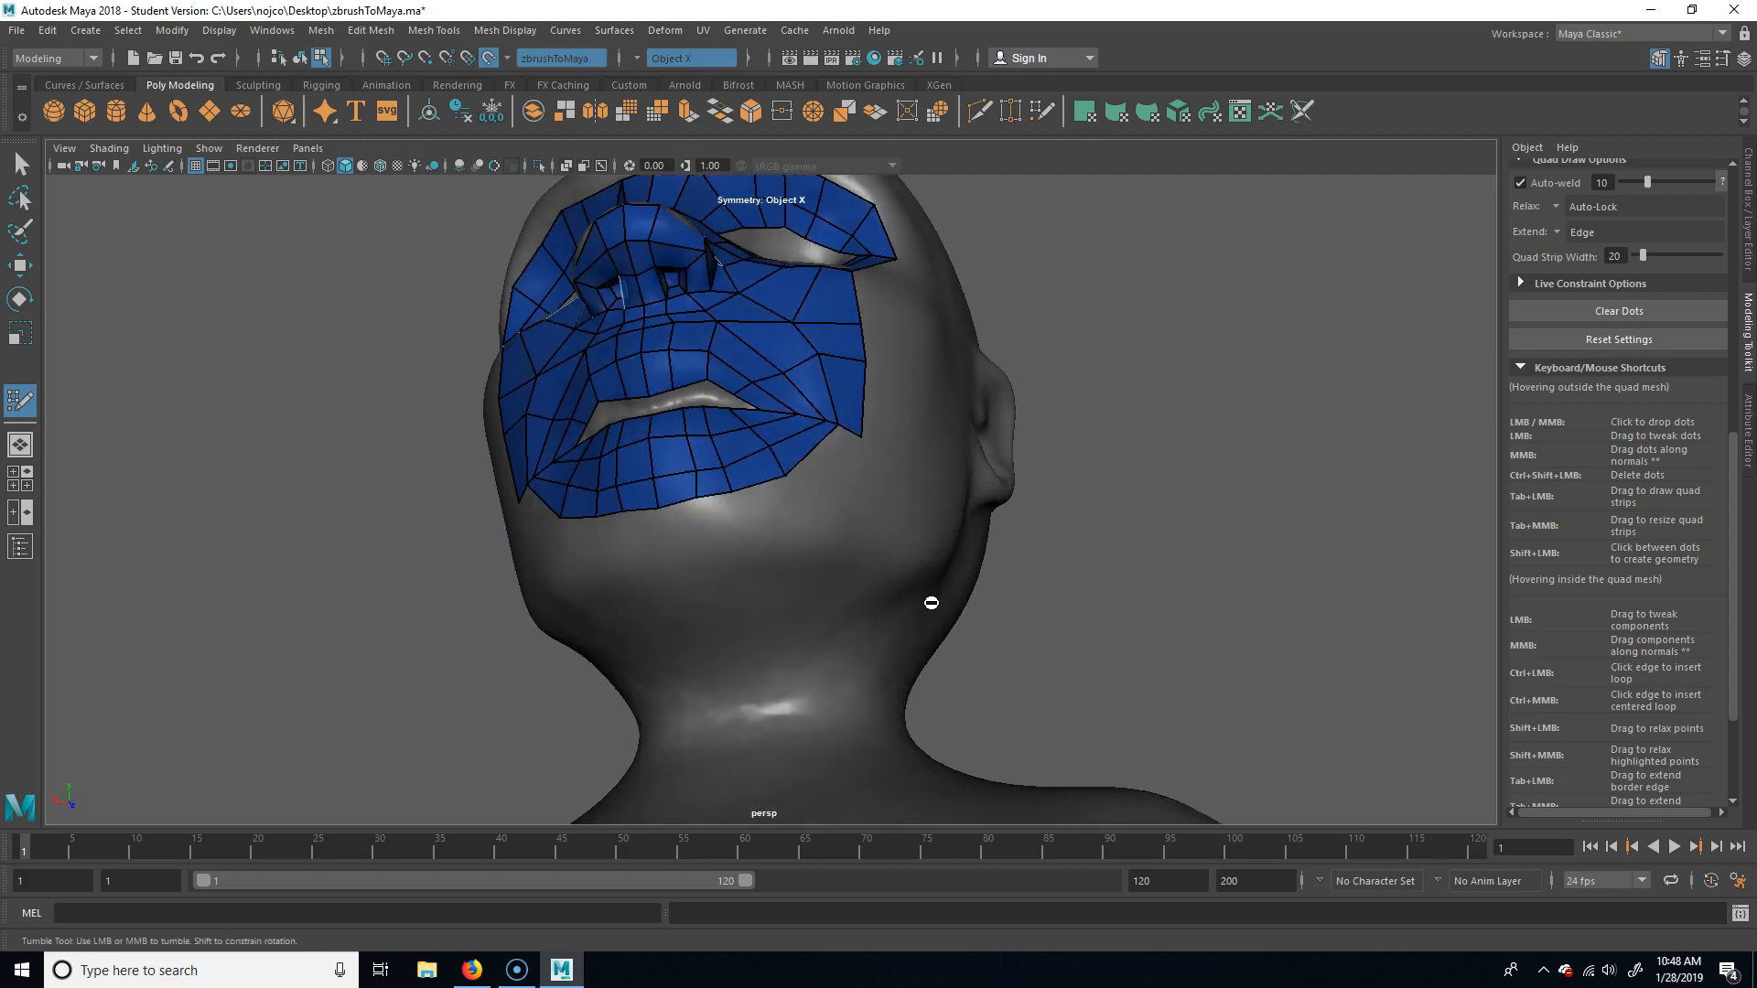
left_click(689, 530, "shift")
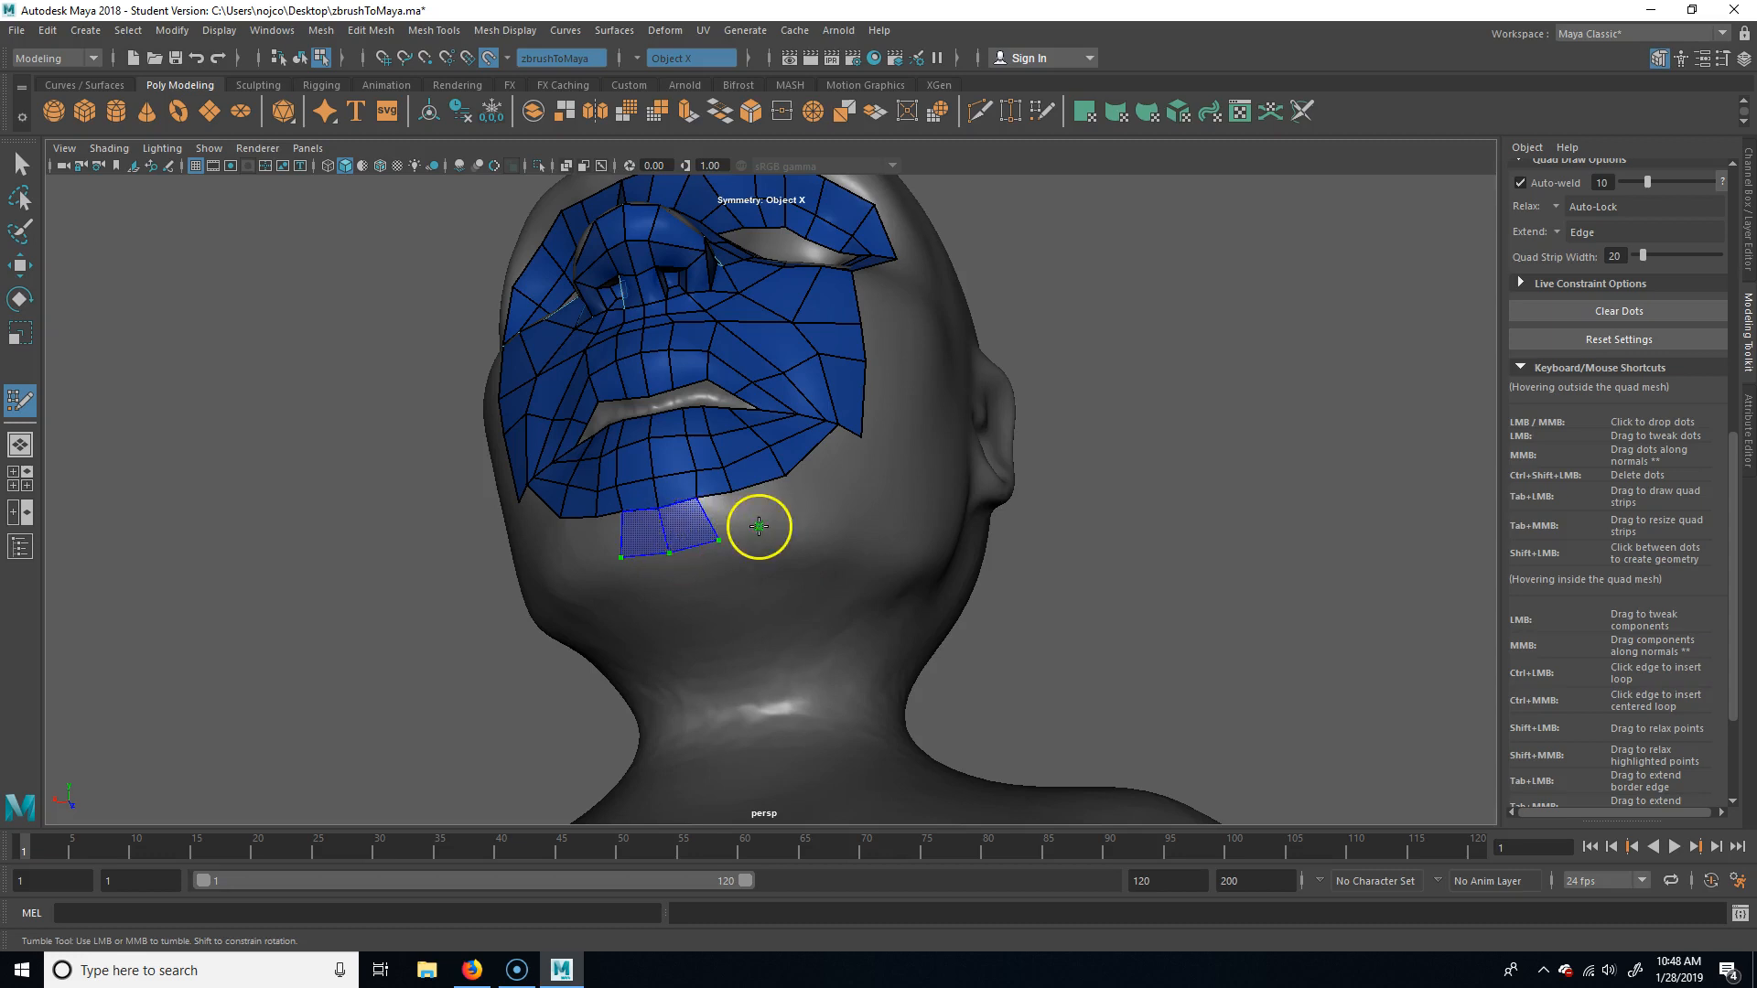
left_click(756, 526)
left_click(723, 510, "shift")
left_click_drag(791, 503, 812, 506)
left_click(766, 509, "shift")
left_click(826, 467, "shift")
Build an outer column of quads down the side of the cheek, from the eye ring's outer corner to the jaw.
mouse_move(1178, 514)
left_mouse_down("alt")
mouse_move(1255, 498)
mouse_move(1199, 553)
mouse_move(921, 561)
left_mouse_up("alt")
left_click(765, 491)
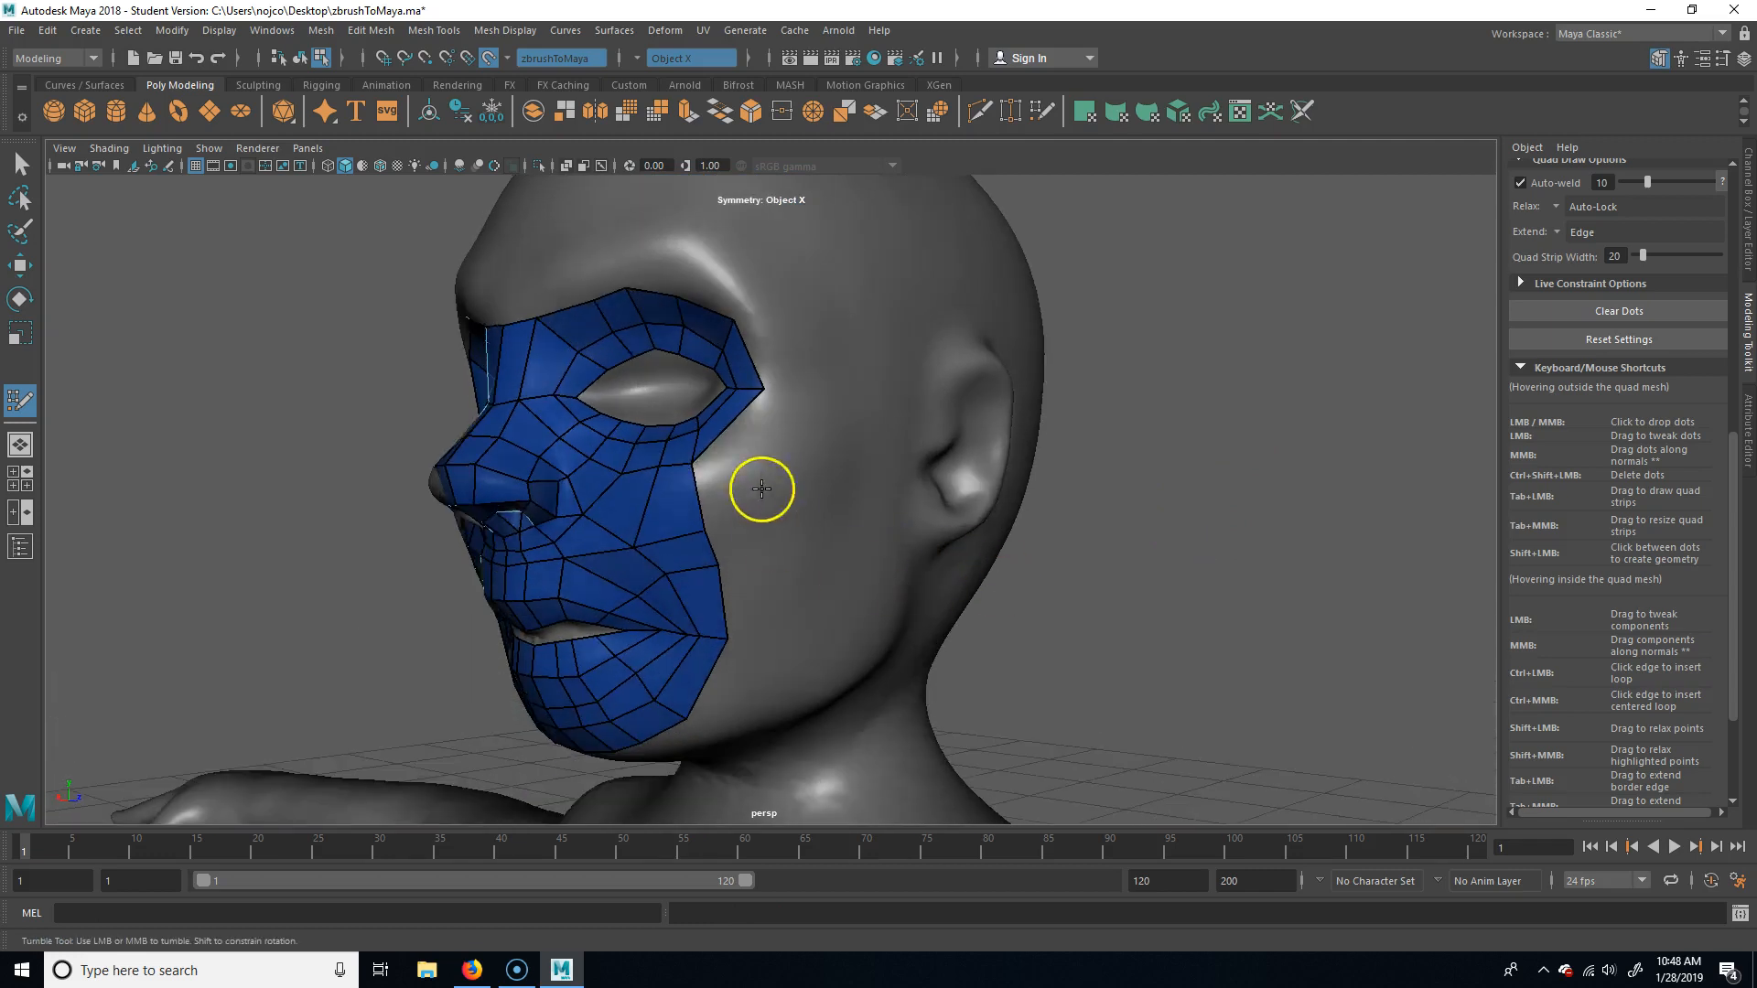
left_click_drag(773, 522, 1062, 640, "alt")
left_click(647, 494)
left_click(643, 570)
left_click(649, 664)
left_click(601, 400, "shift")
left_click(611, 462, "shift")
left_click(626, 537, "shift")
left_click(627, 632, "shift")
Build a row of quads above the brow, from the forehead's centre line out to the eye ring's outer corner.
mouse_move(1177, 522)
left_mouse_down("alt")
mouse_move(1354, 546)
mouse_move(1325, 540)
left_mouse_up("alt")
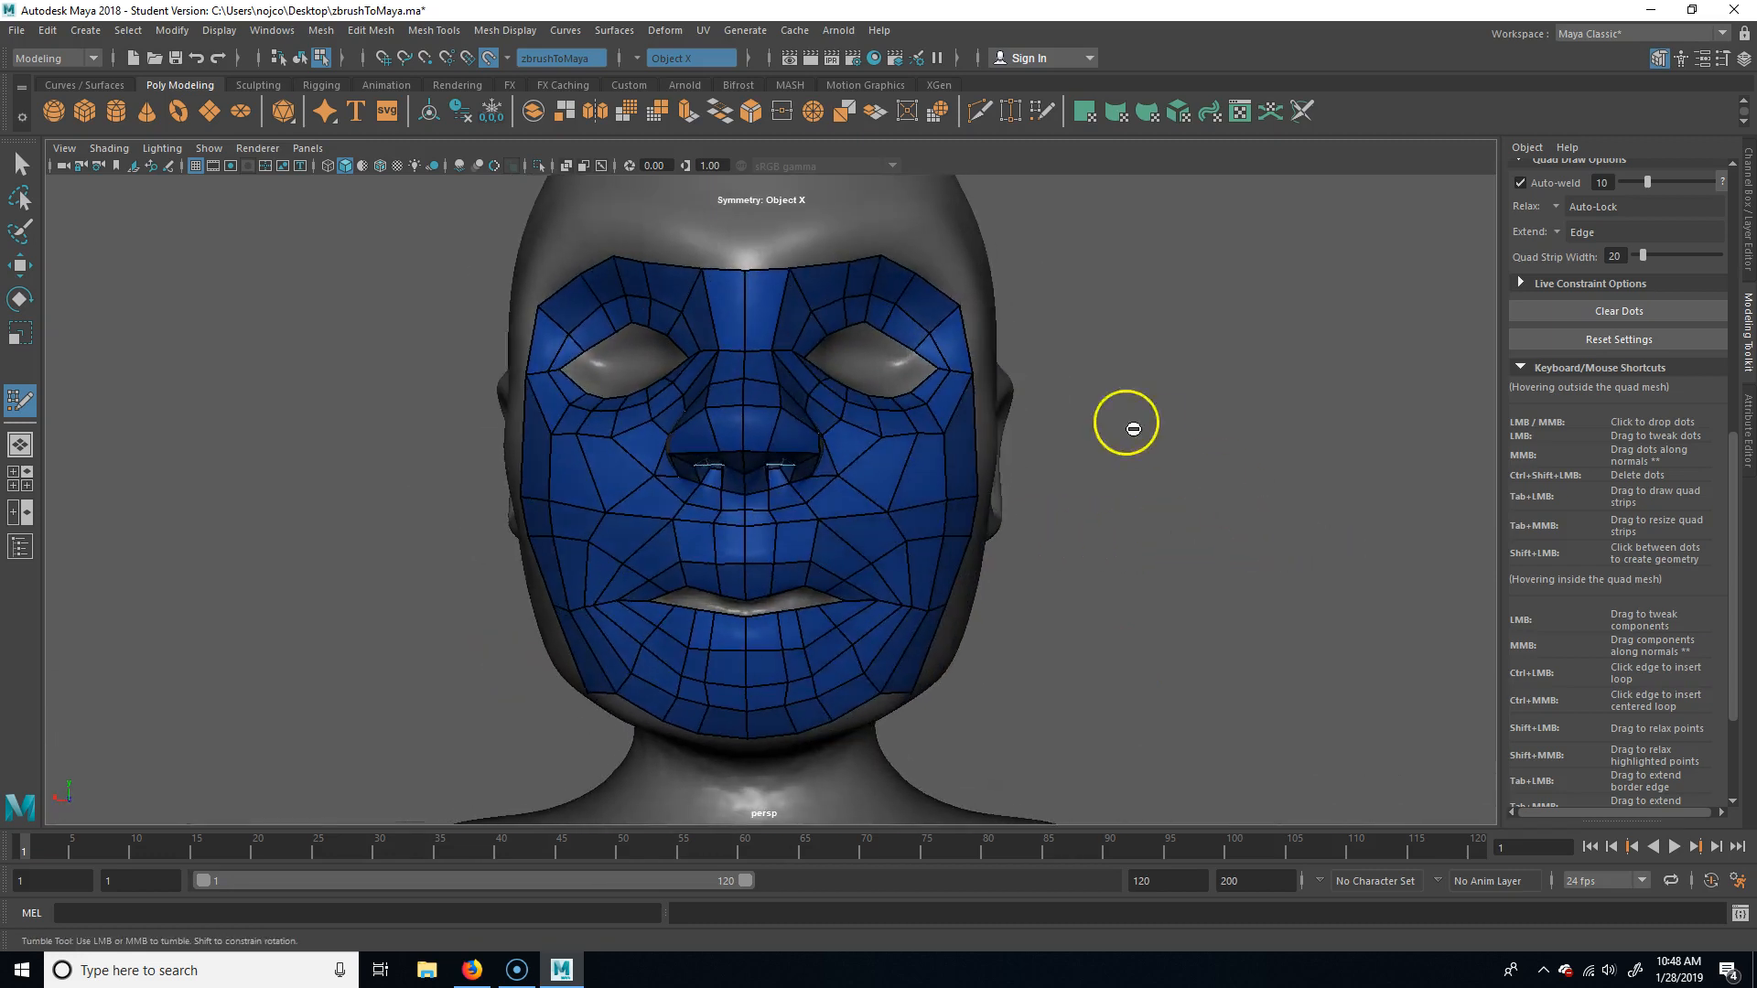
middle_click_drag(1065, 424, 1091, 565, "alt")
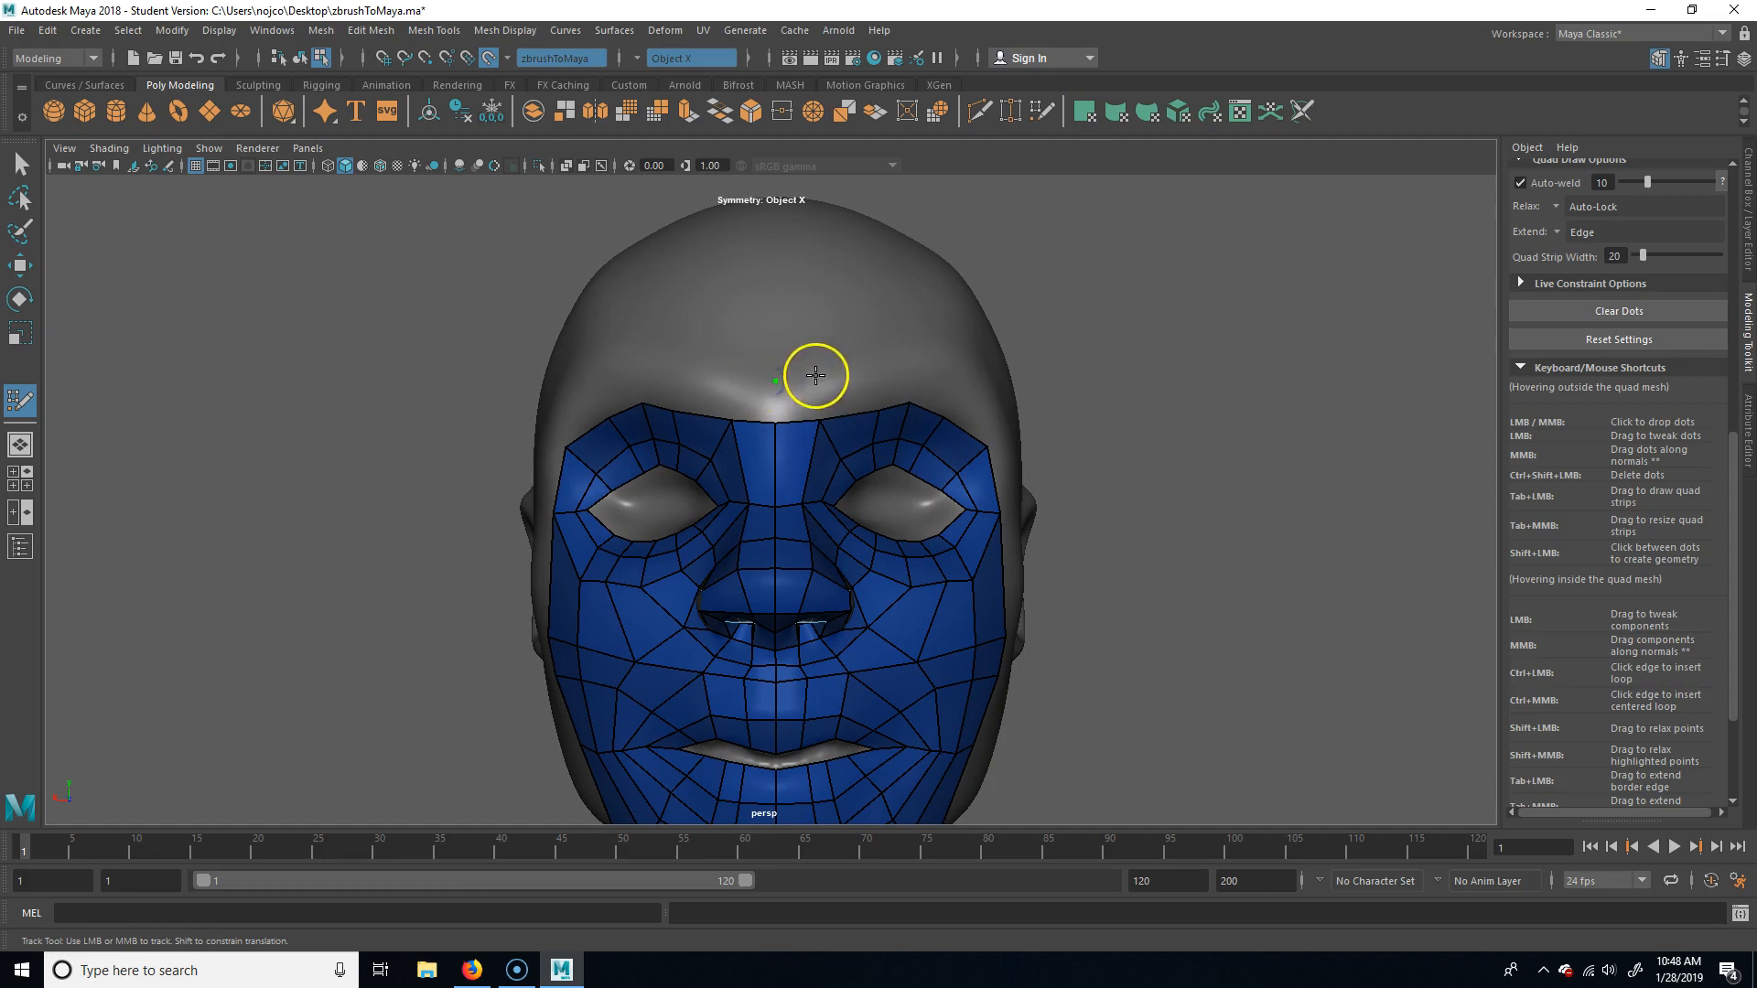
left_click(887, 371)
left_click_drag(1034, 409, 938, 426, "alt")
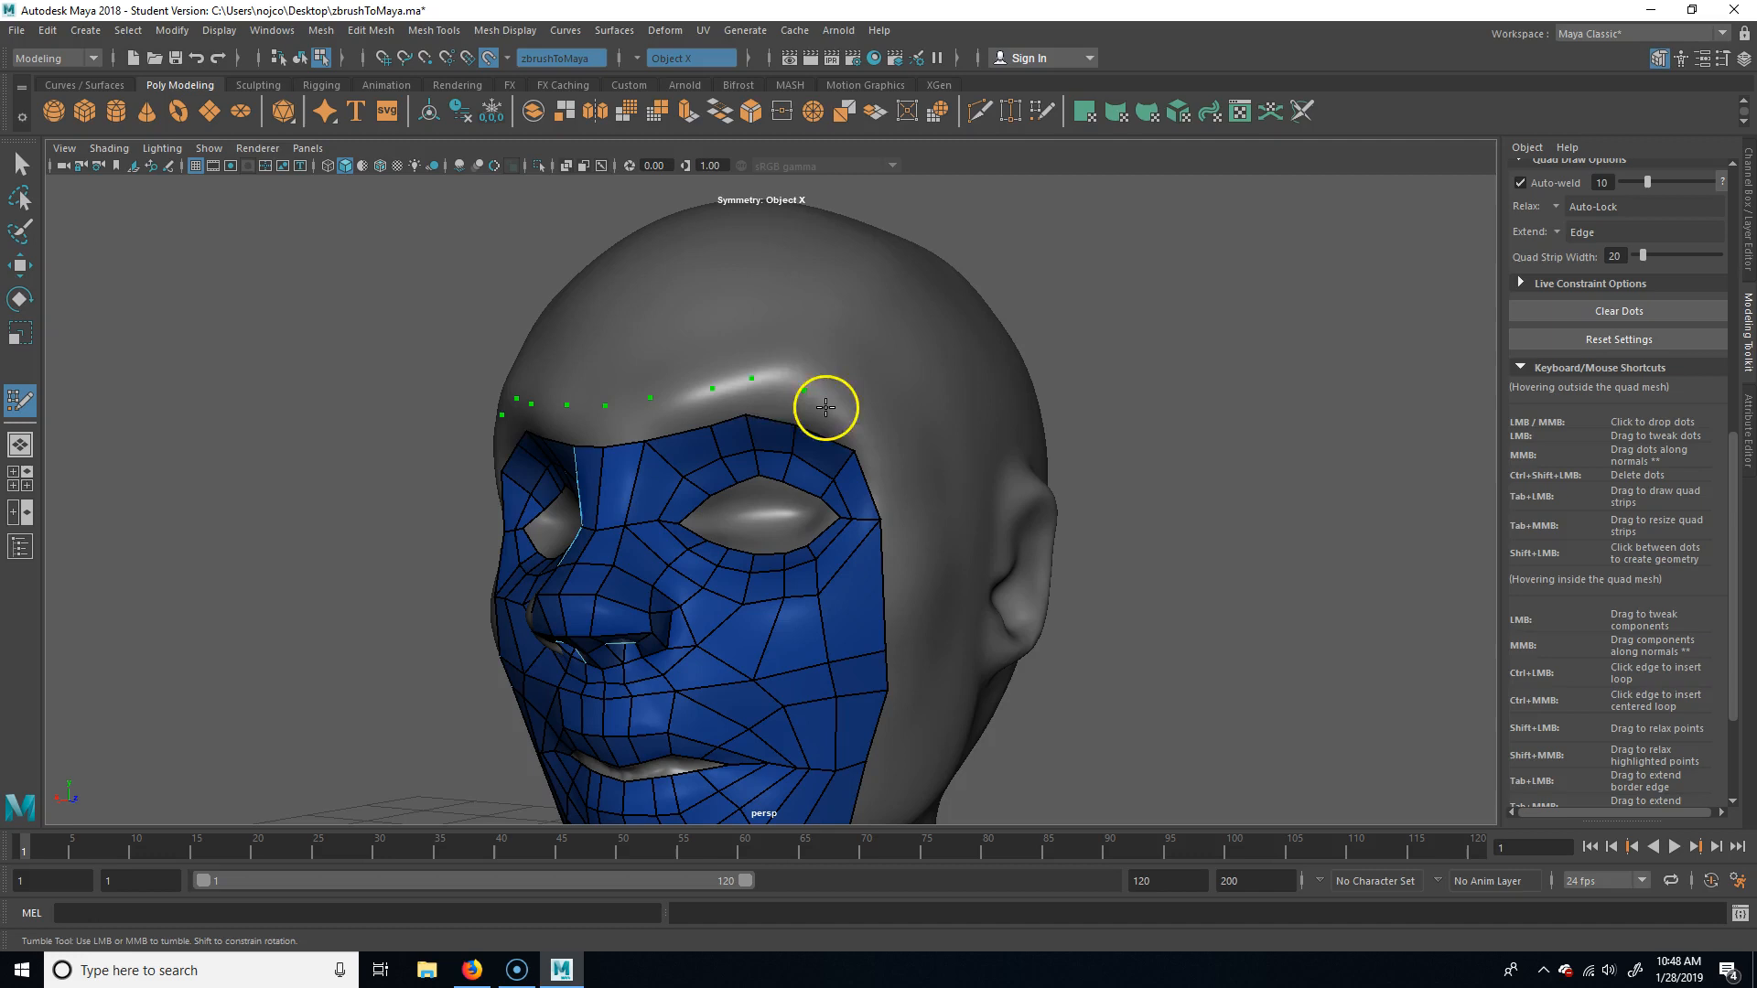
left_click(773, 396, "shift")
left_click(730, 402, "shift")
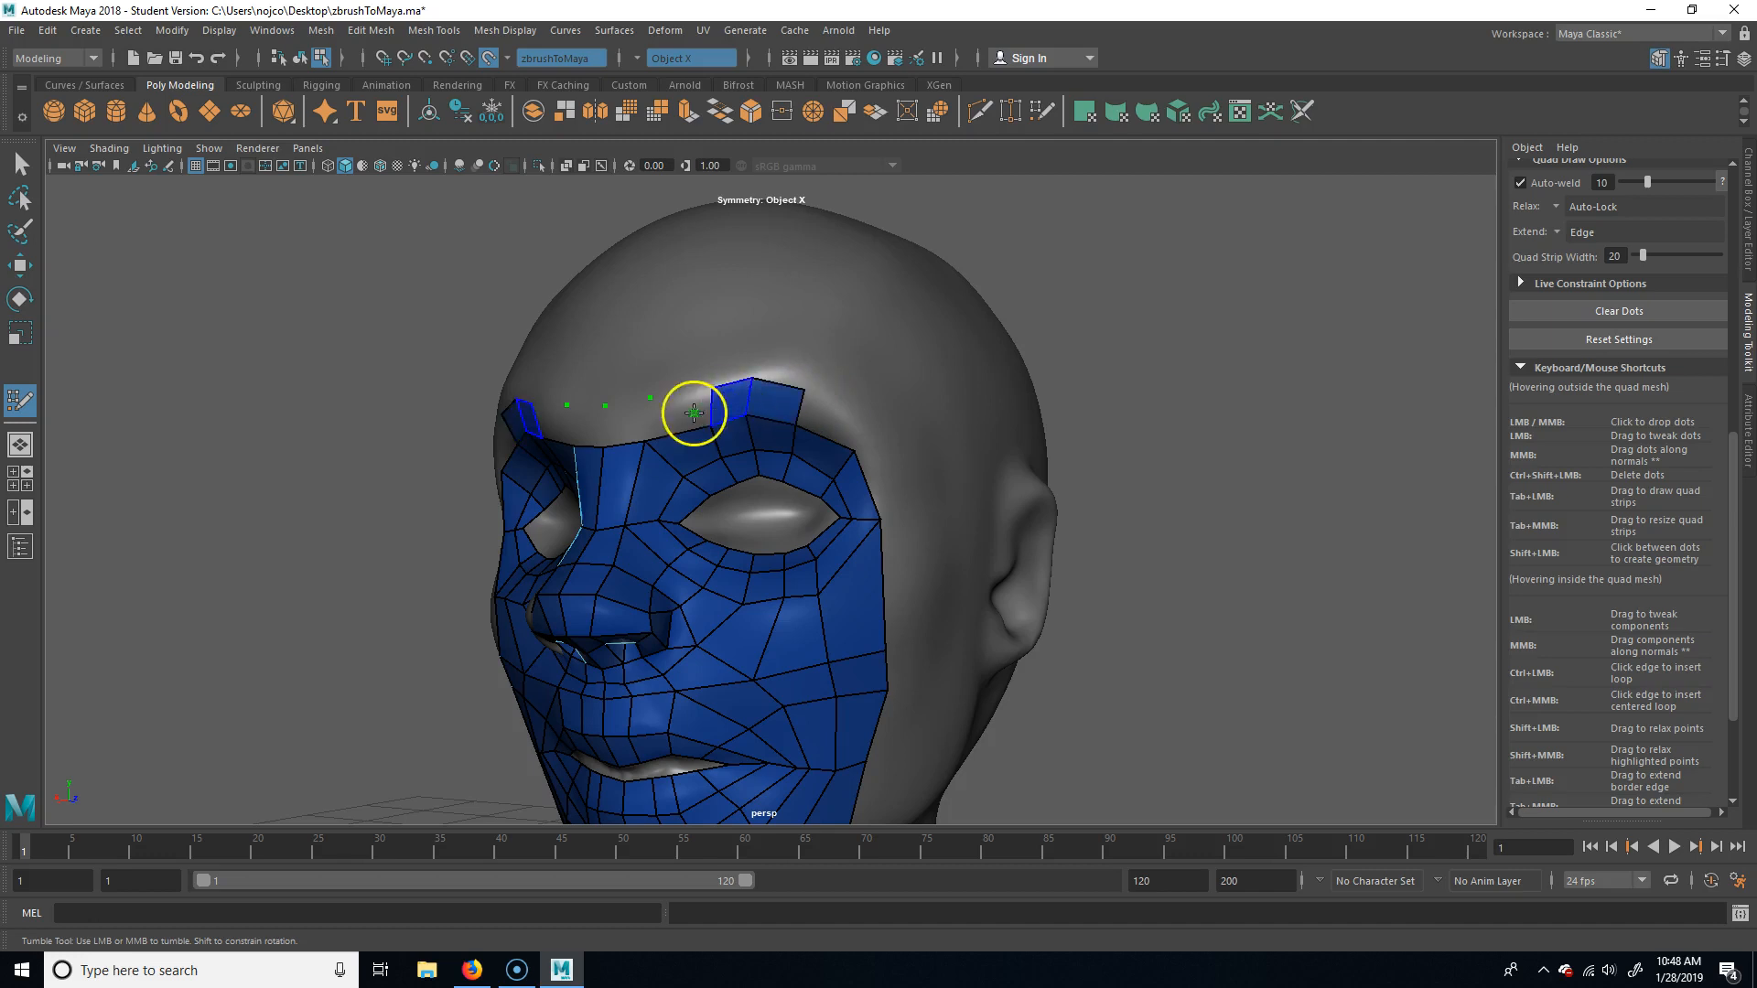
left_click(683, 411, "shift")
left_click(621, 420, "shift")
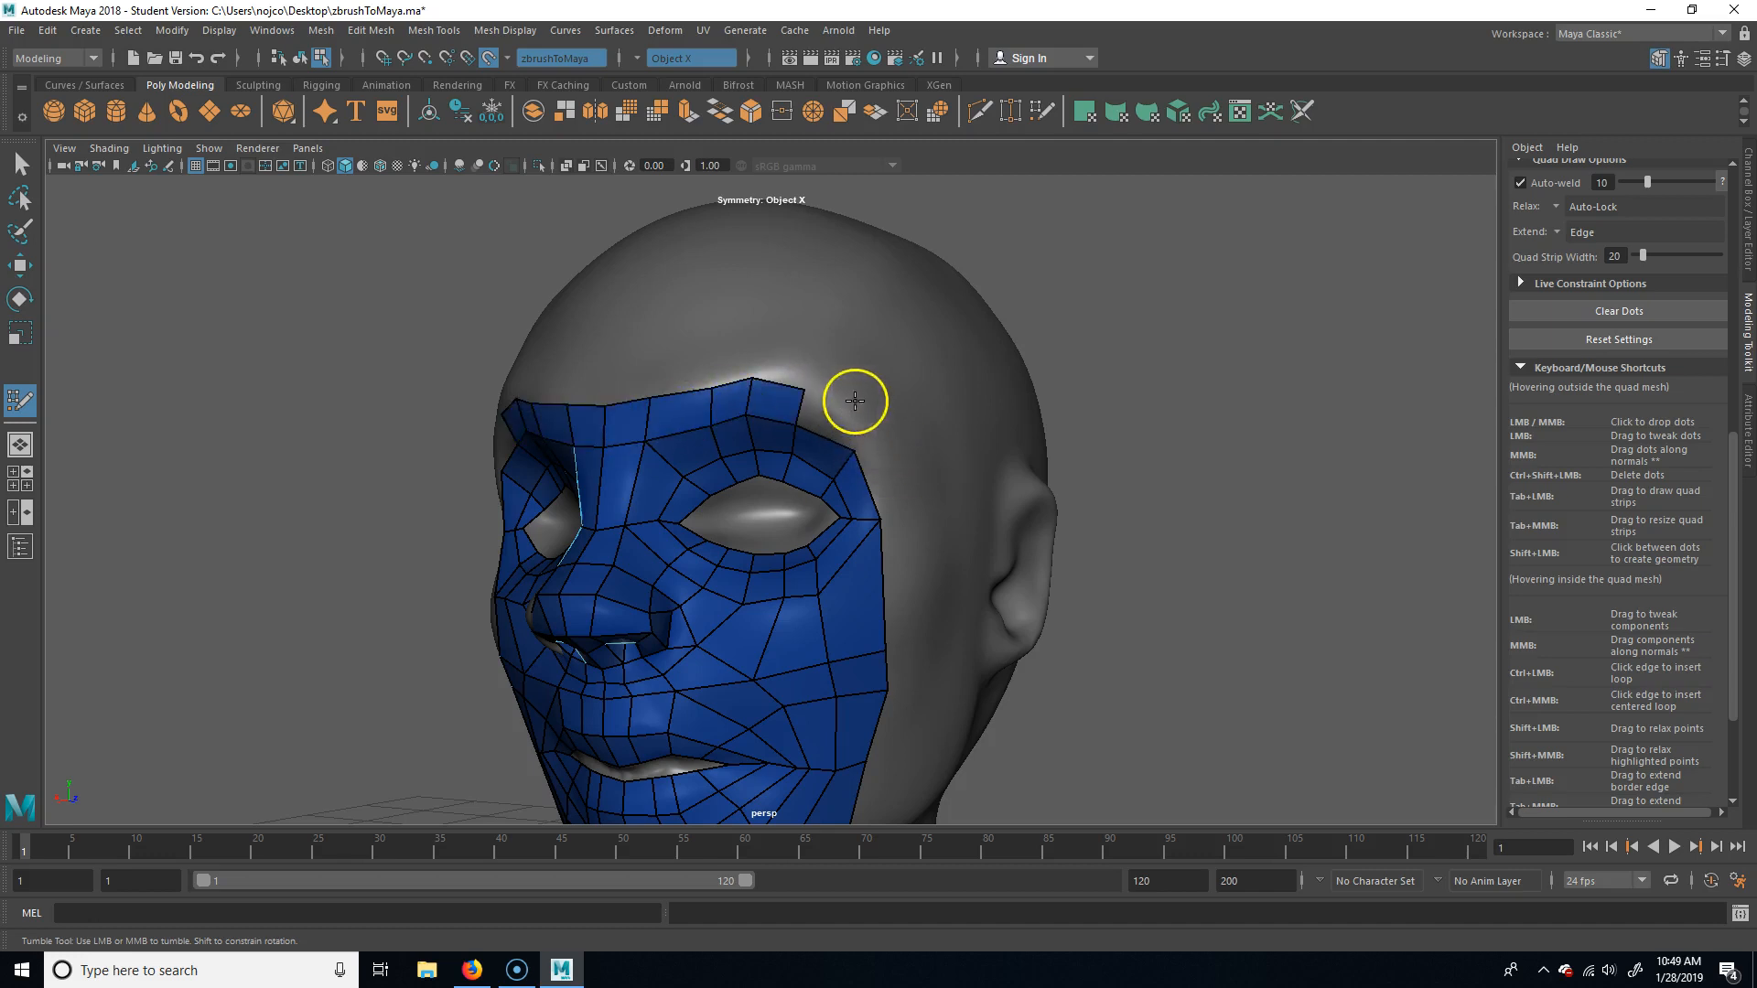
left_click(817, 415, "shift")
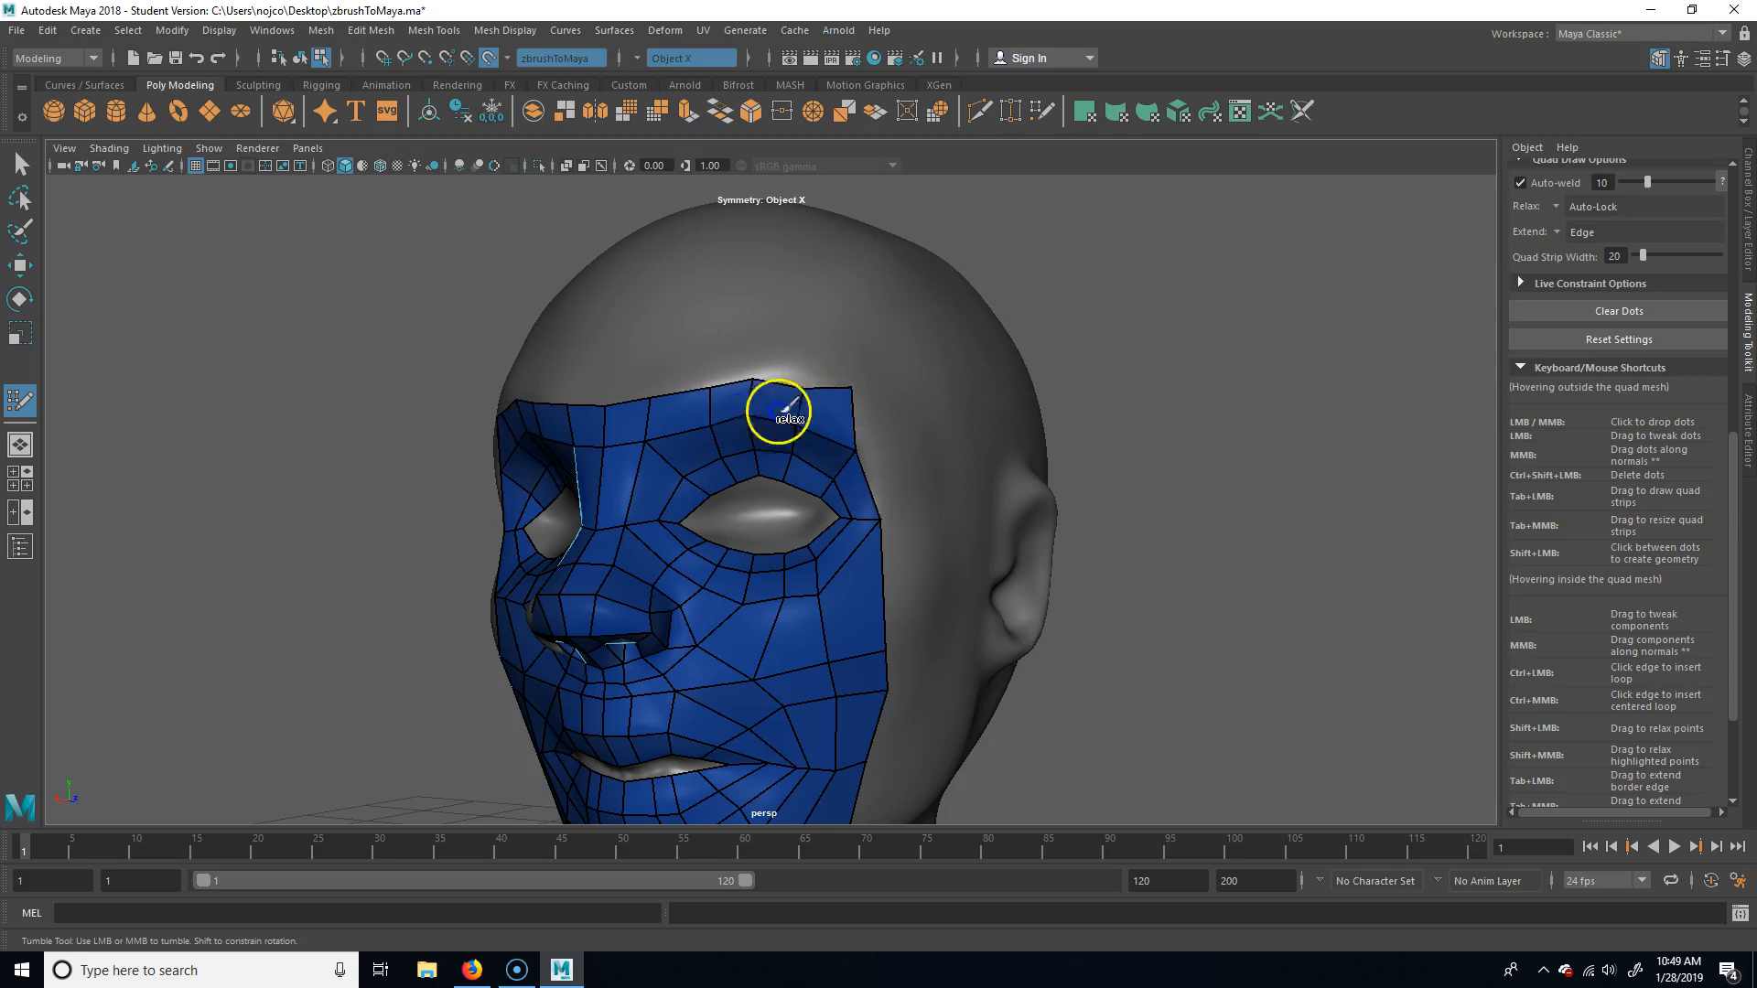
Build a second row of quads across the forehead, directly above the brow row.
left_click_drag(1322, 723, 1243, 682, "alt")
middle_click_drag(1243, 691, 1263, 596, "alt")
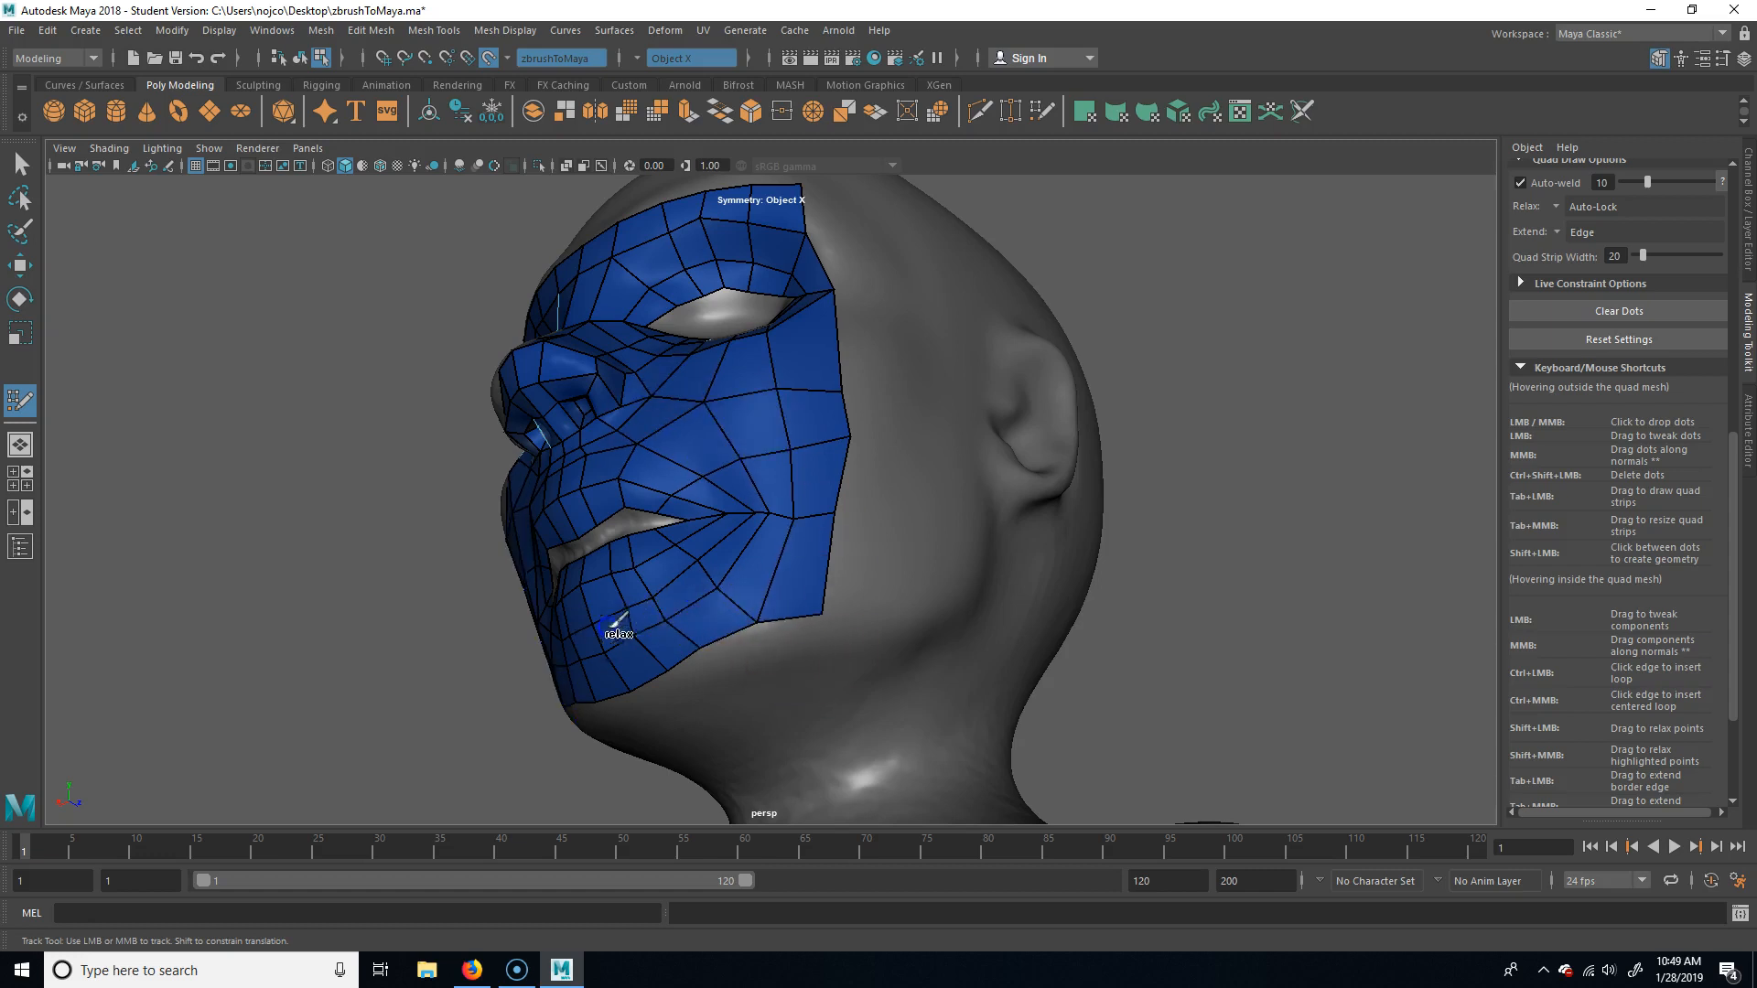
left_click_drag(743, 594, 989, 626, "alt")
left_click_drag(766, 519, 1106, 572, "alt")
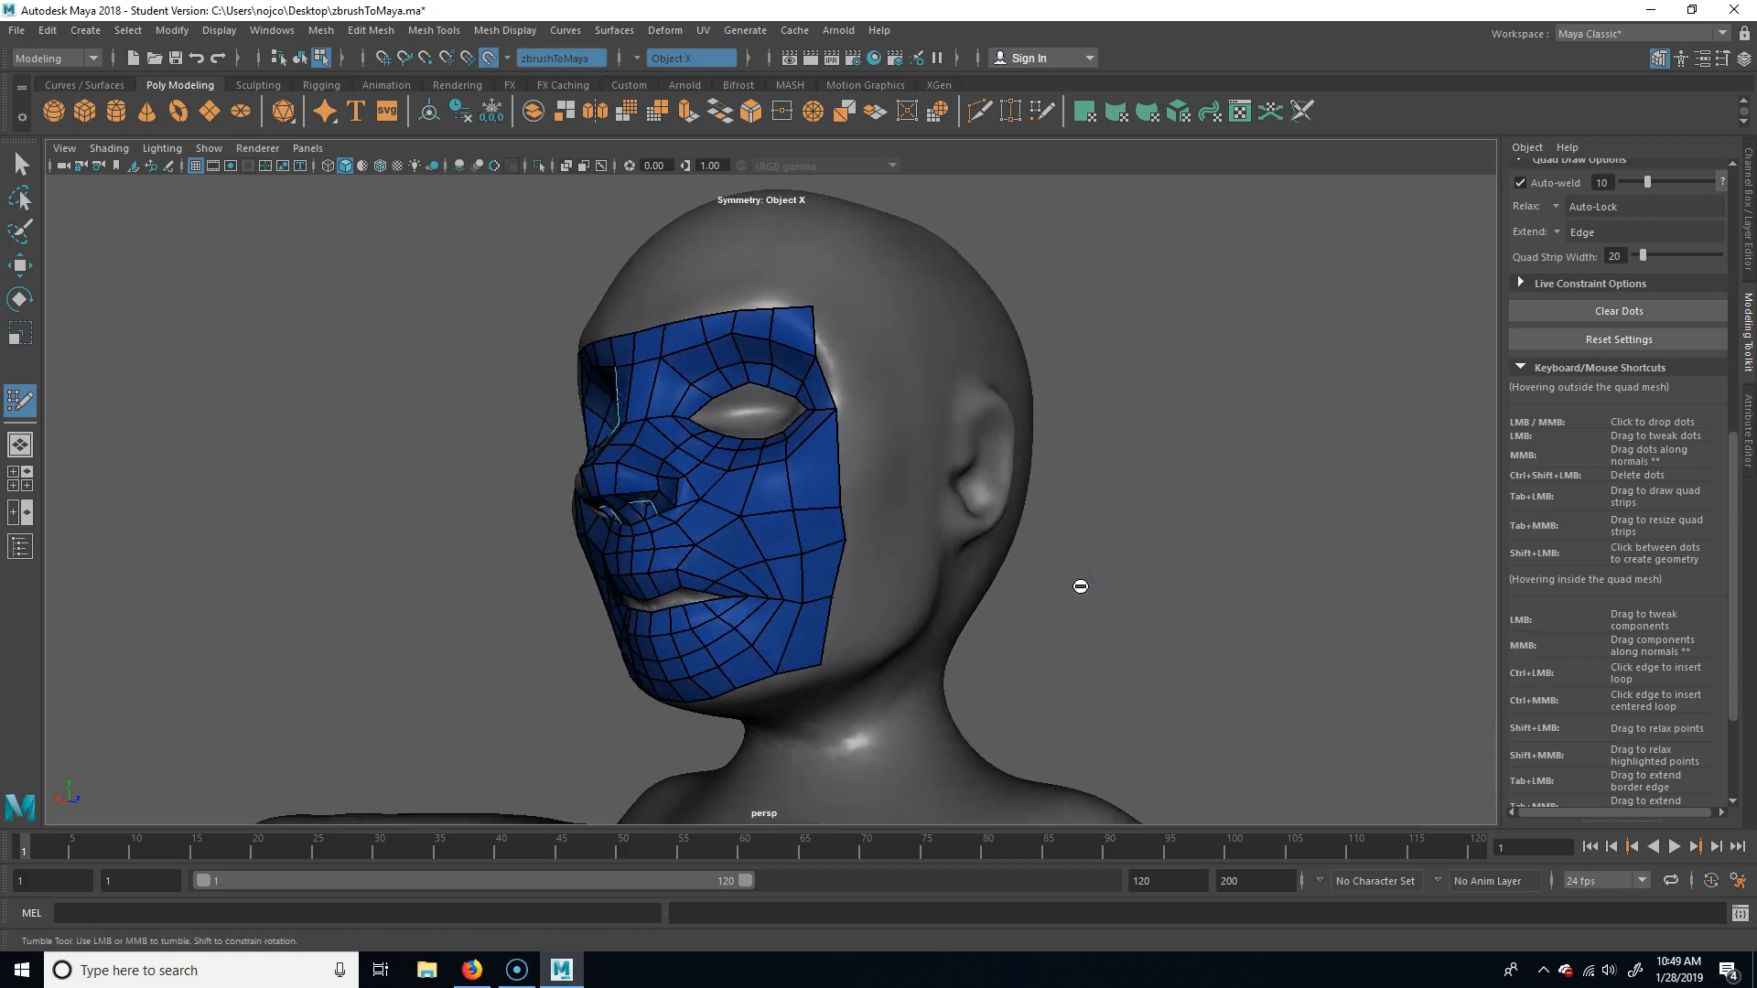
left_click_drag(686, 458, 635, 537, "alt")
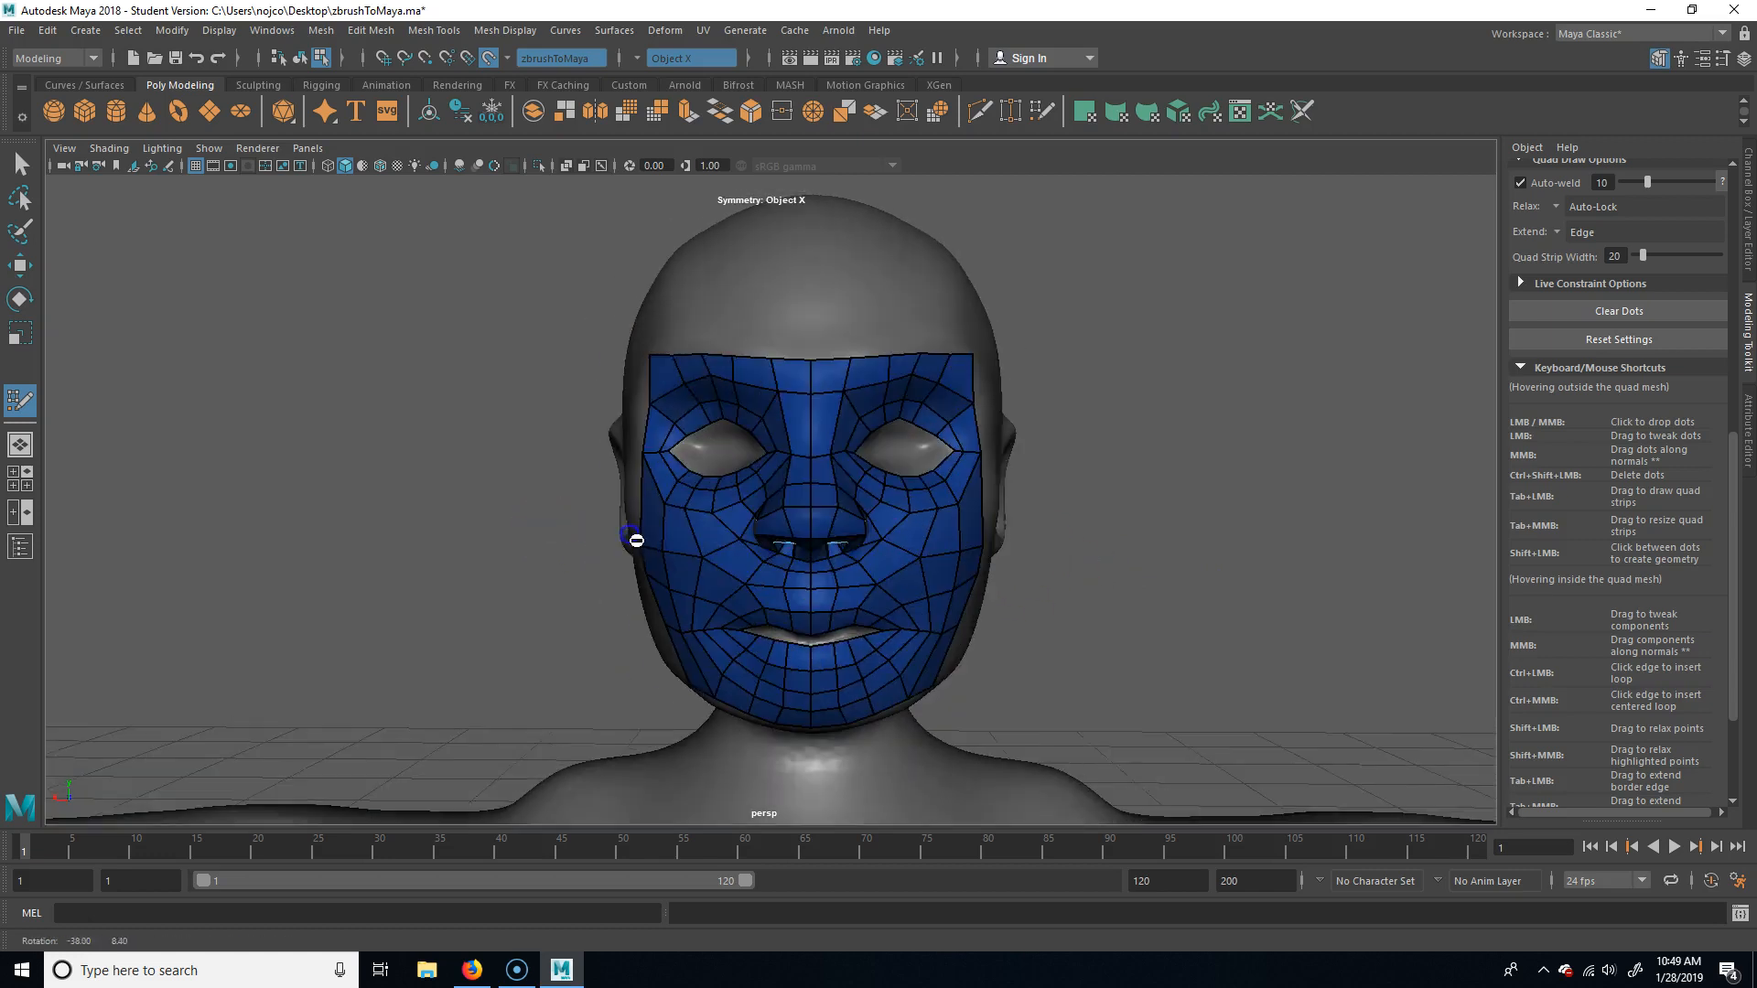
left_click_drag(1024, 451, 903, 387, "alt")
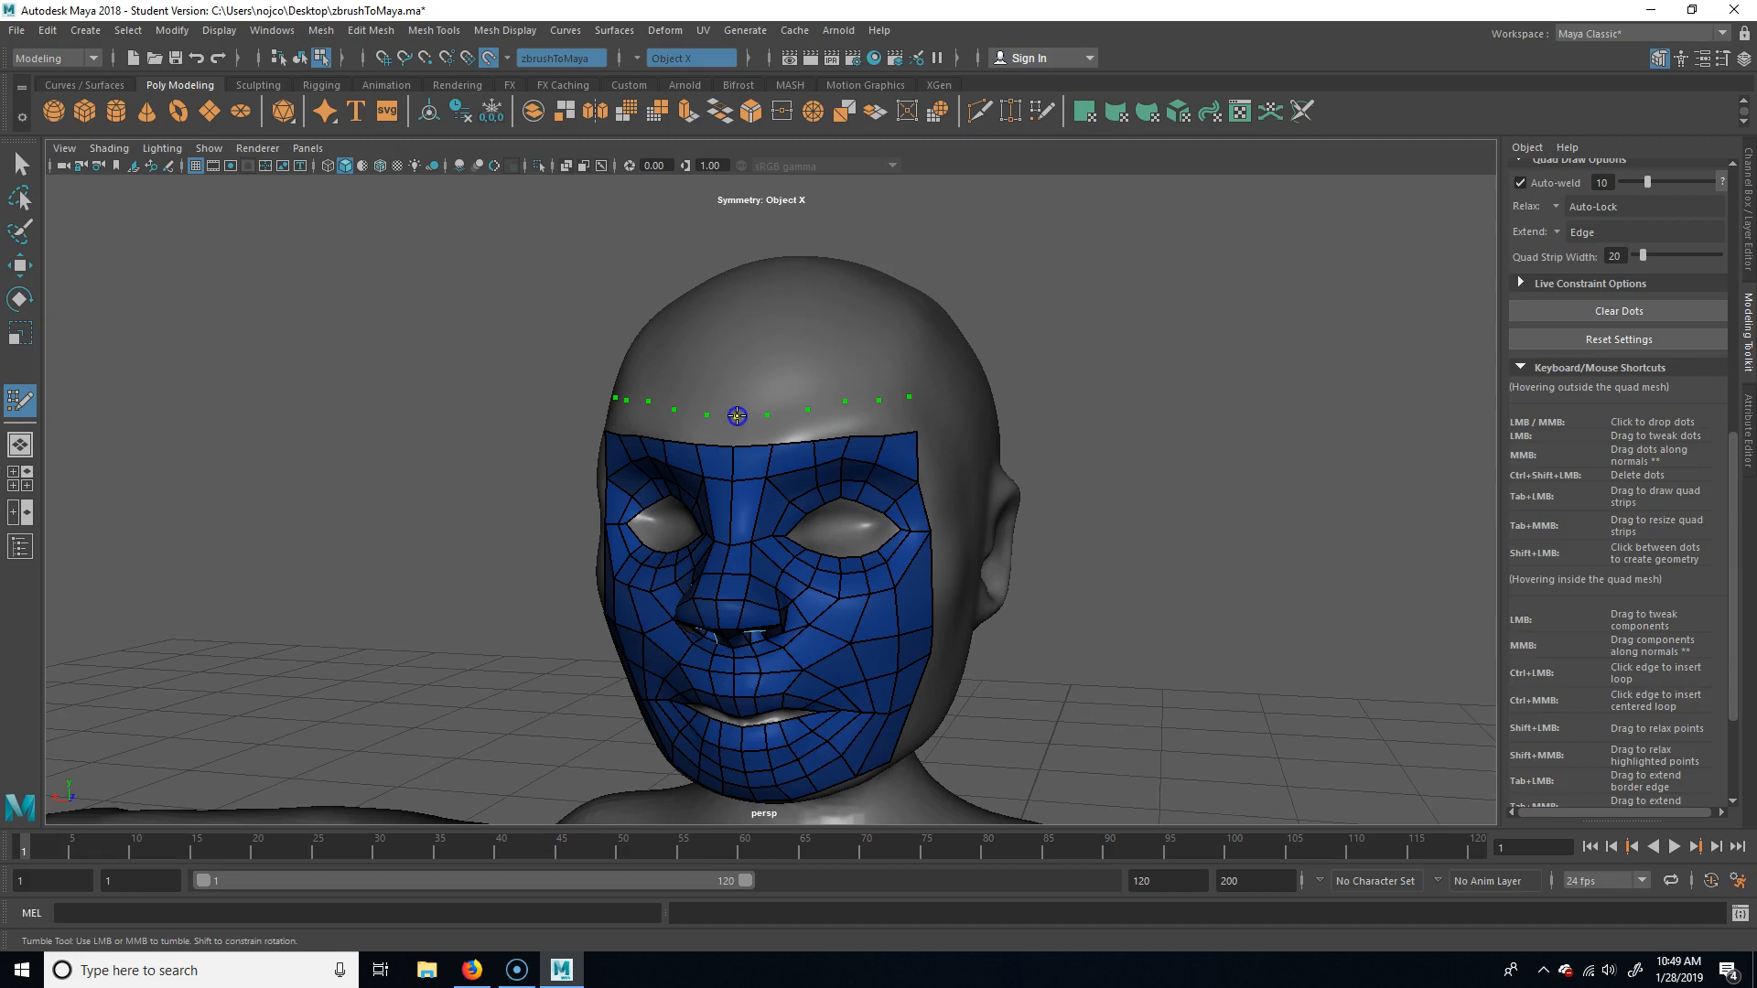
left_click_drag(751, 432, 875, 419, "shift")
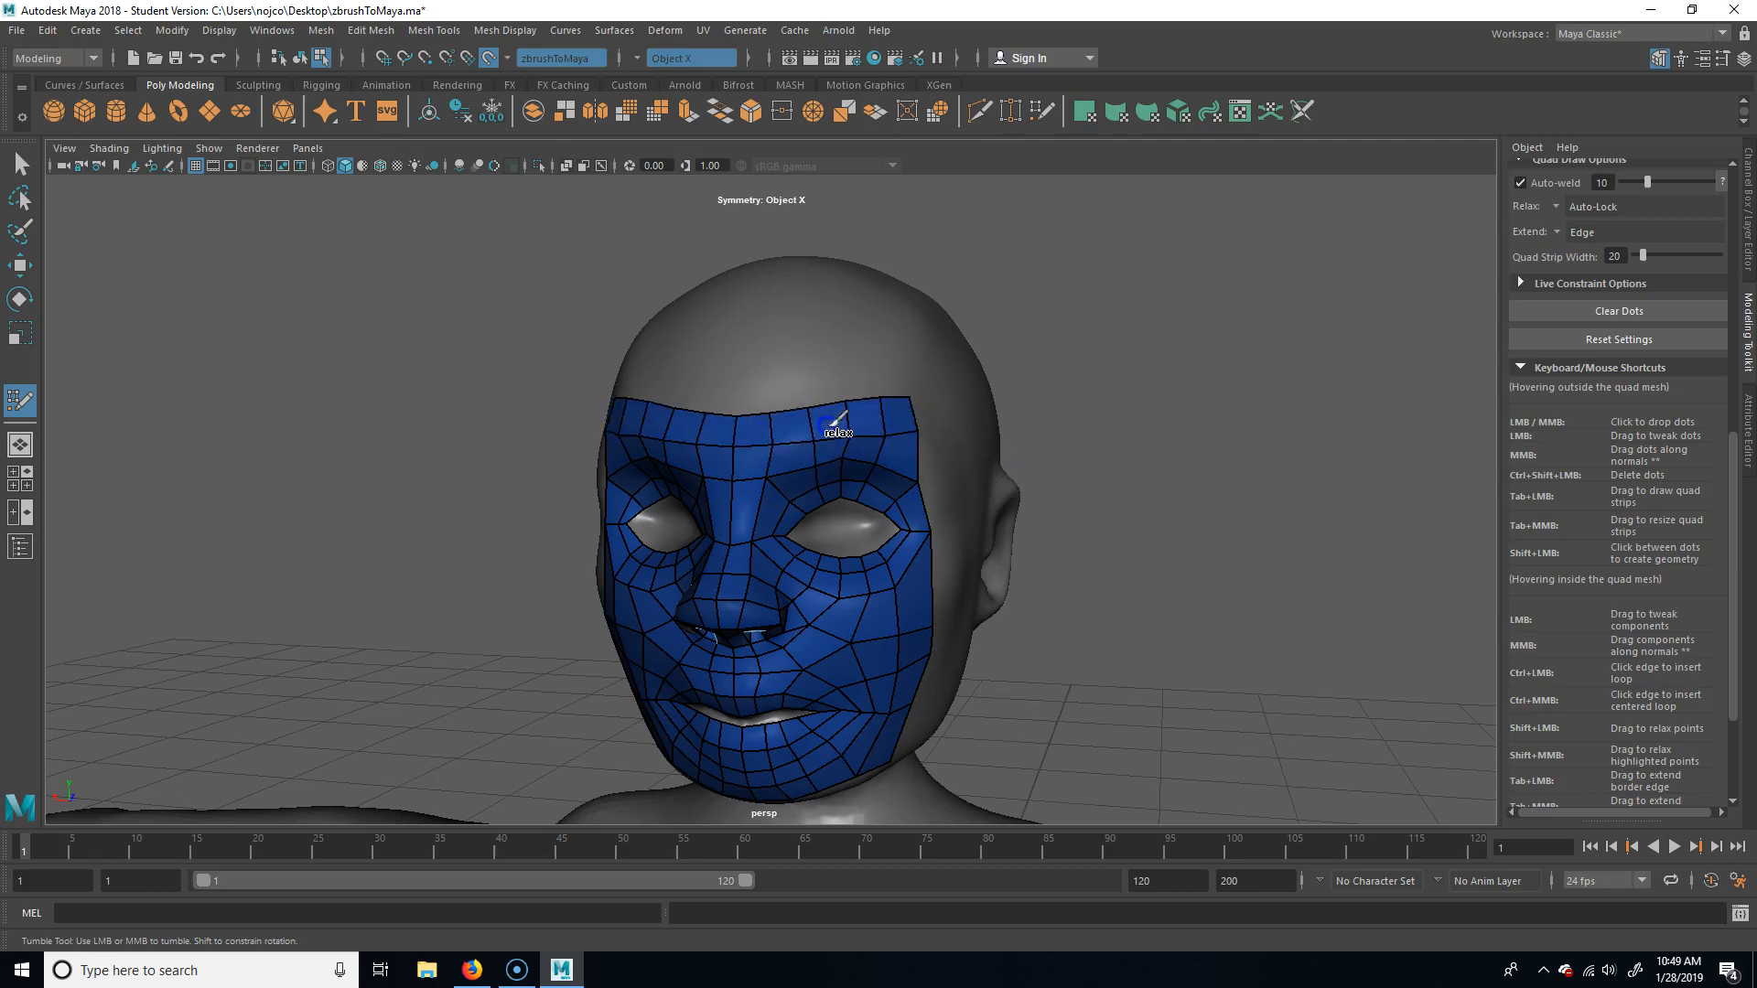
Build three long quads across the temple, from the forehead and outer eye border back to above the ear.
left_click_drag(839, 471, 885, 530, "alt")
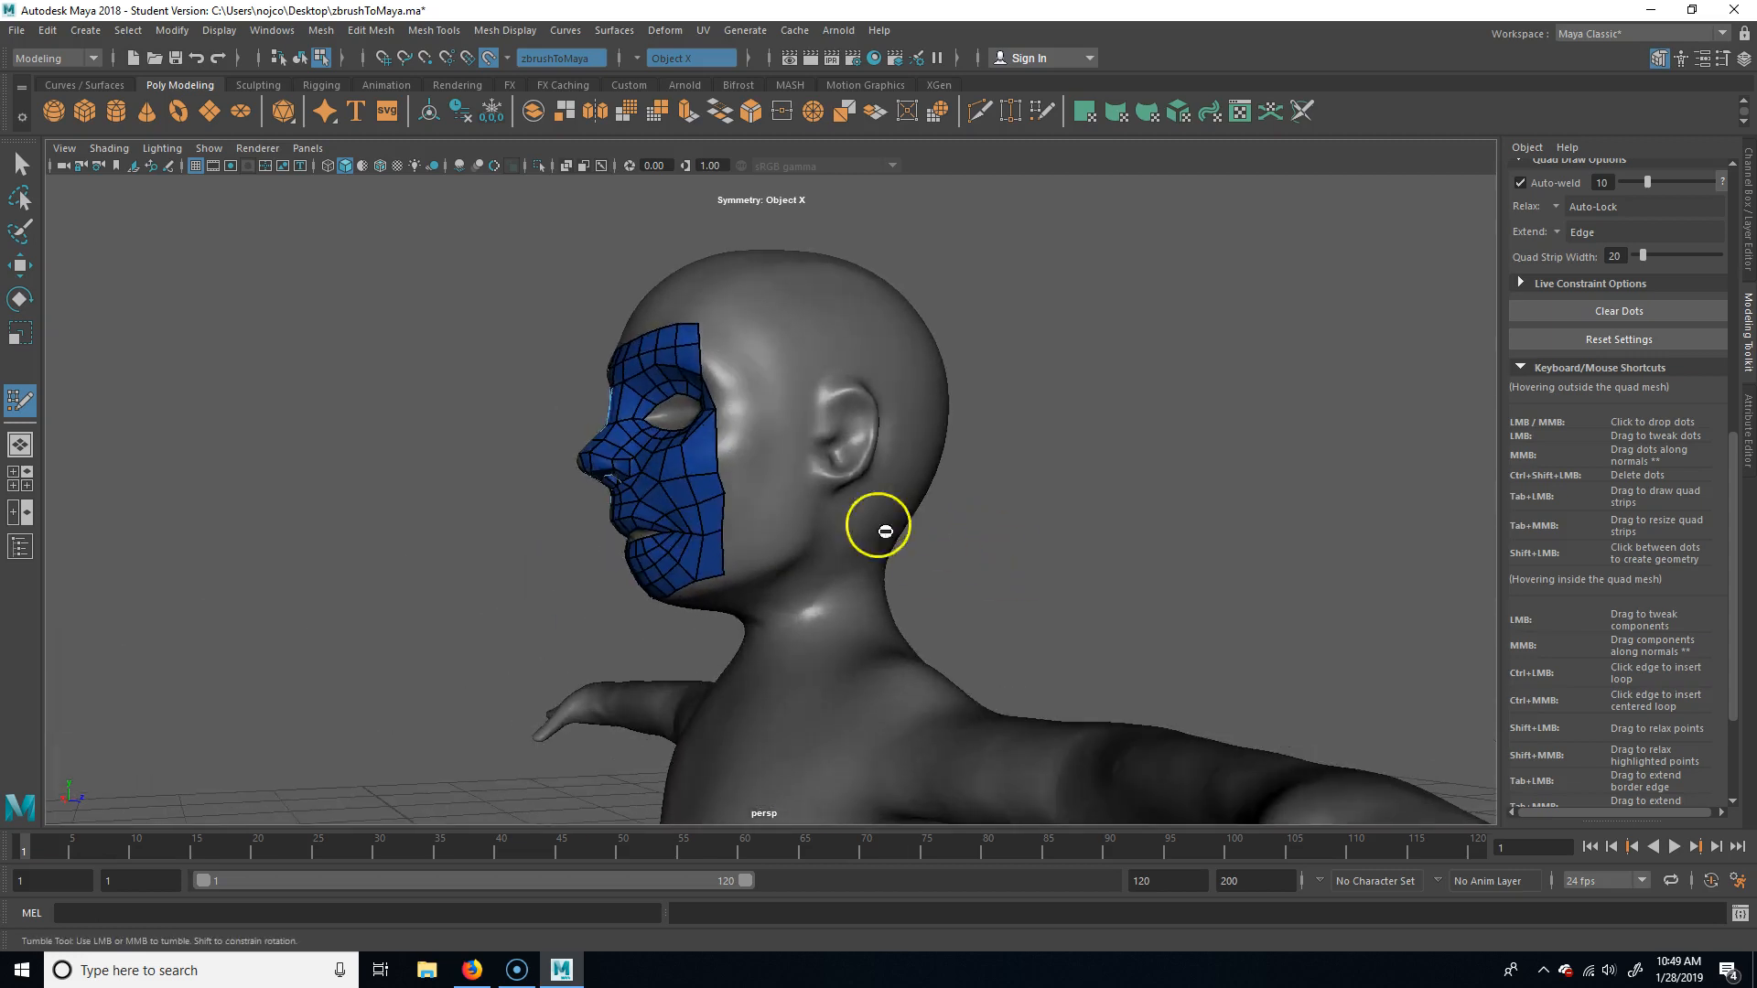
left_click_drag(973, 357, 806, 388, "alt")
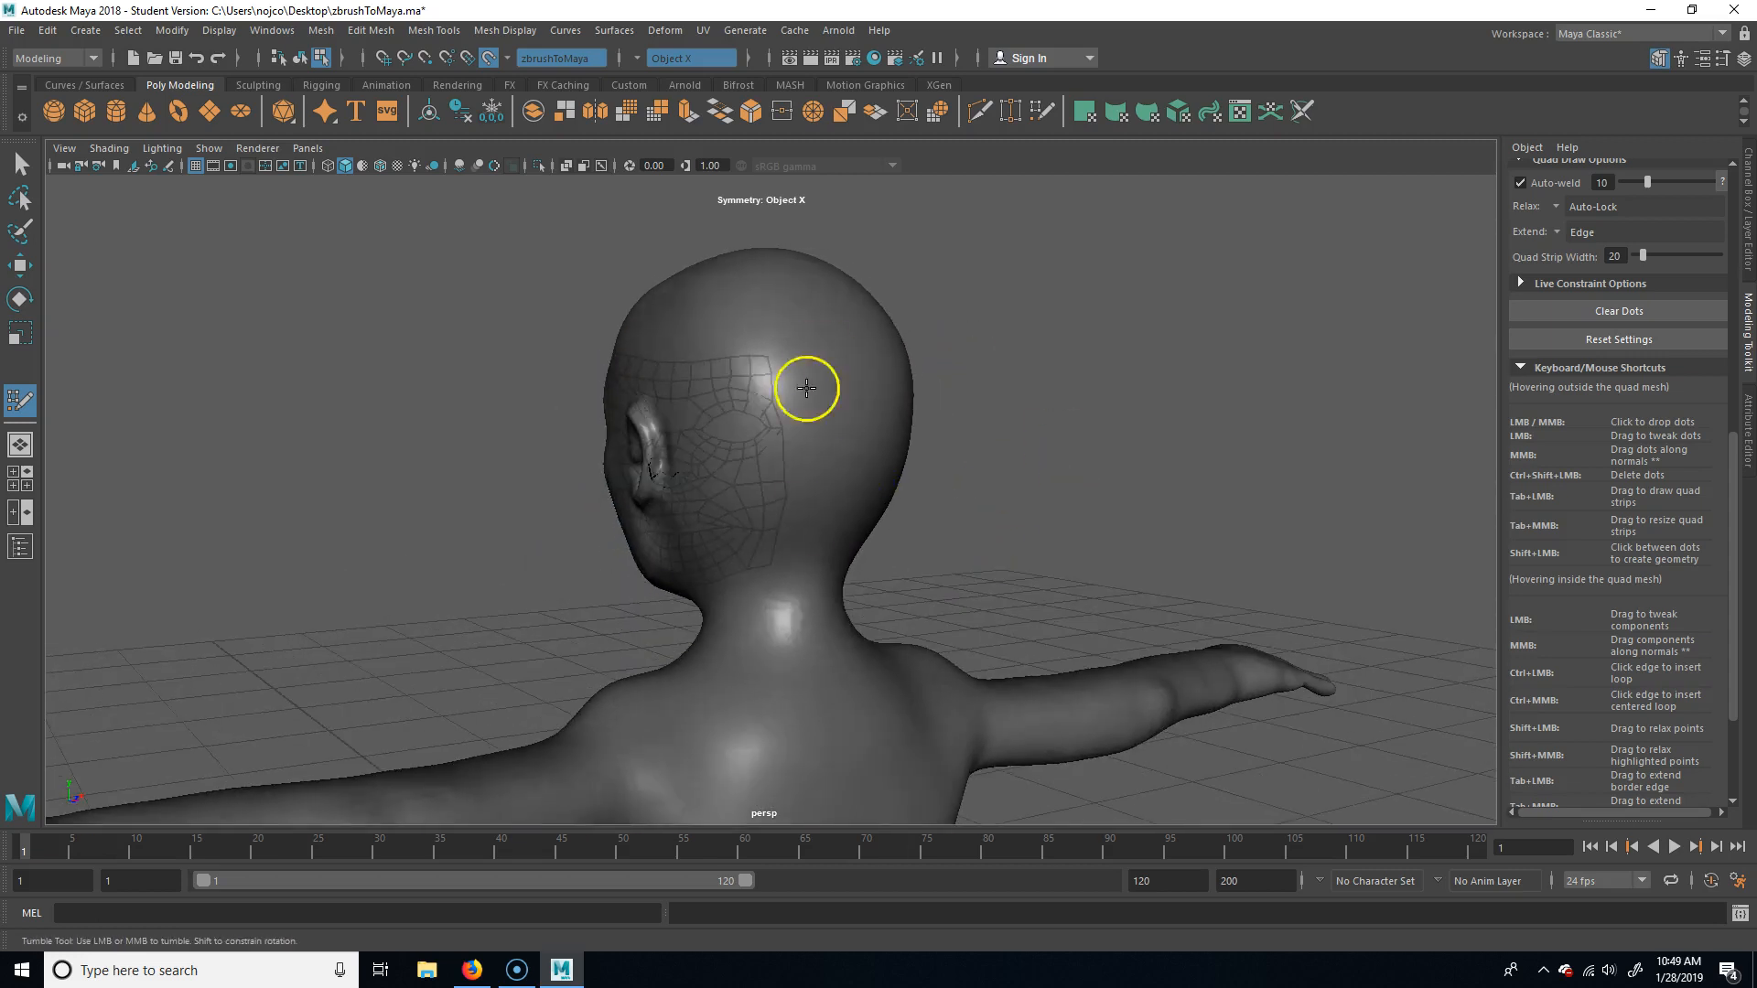
left_click_drag(1012, 534, 769, 376, "alt")
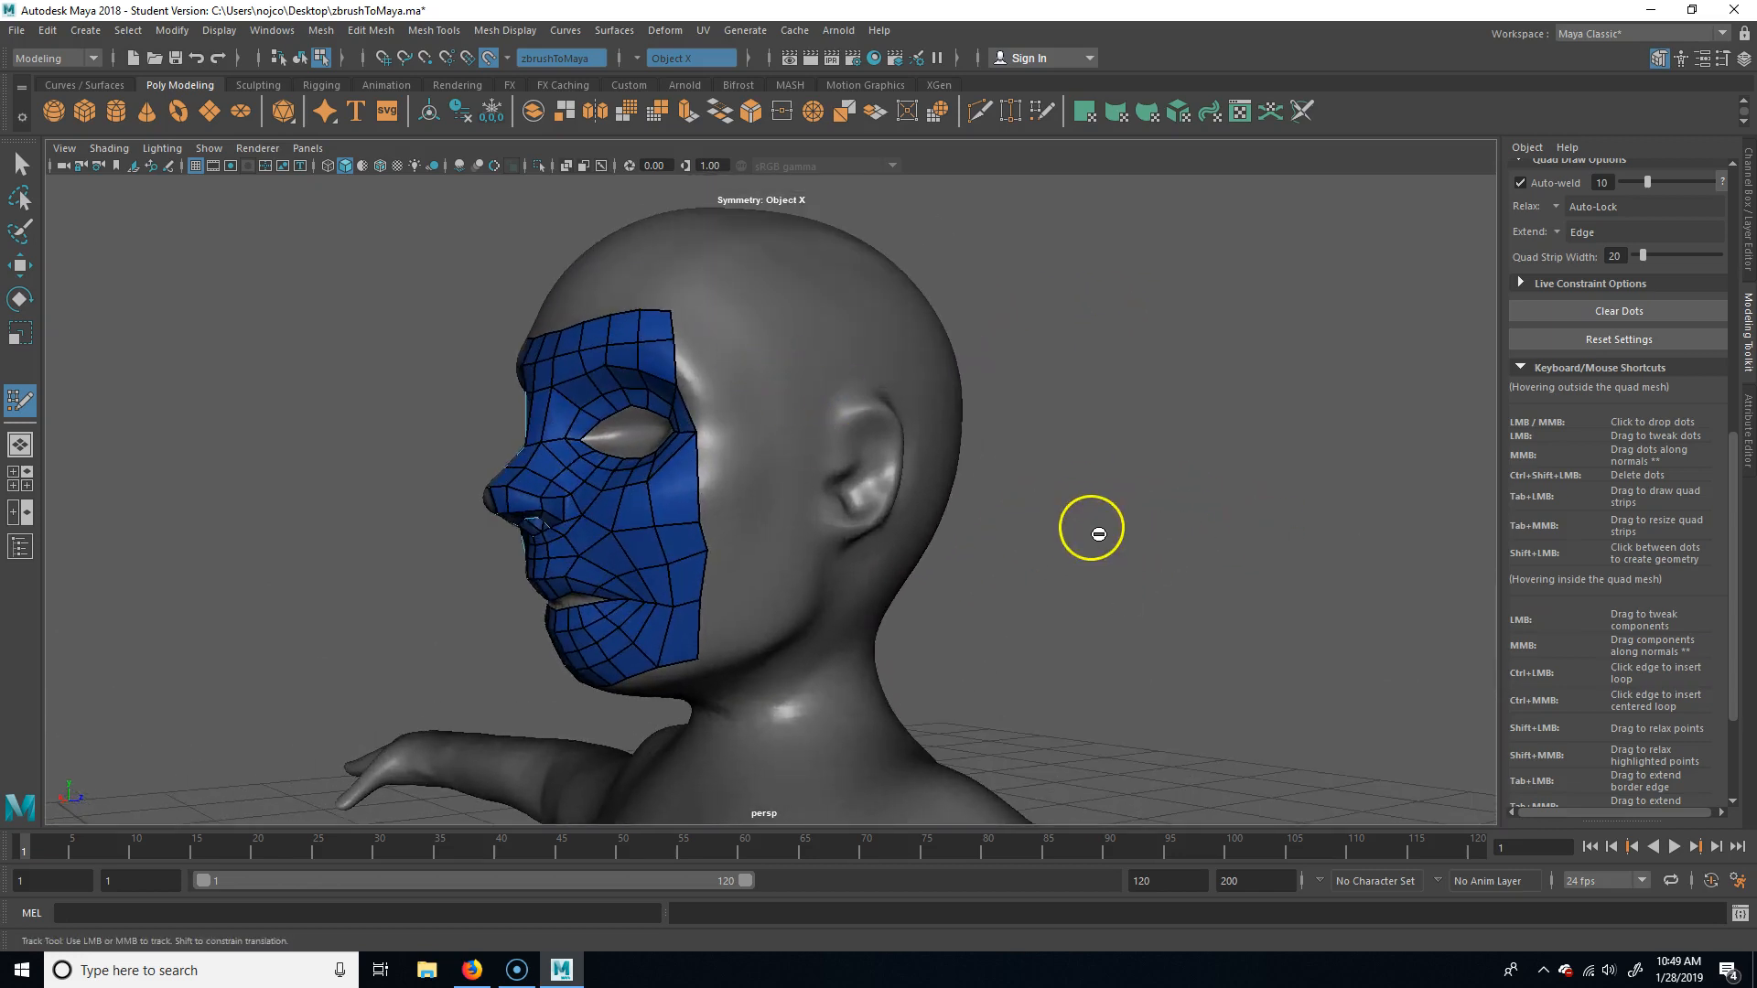
left_click_drag(1098, 534, 1051, 545, "alt")
mouse_move(1168, 544)
left_mouse_down("alt")
mouse_move(1123, 553)
mouse_move(1145, 547)
left_mouse_up("alt")
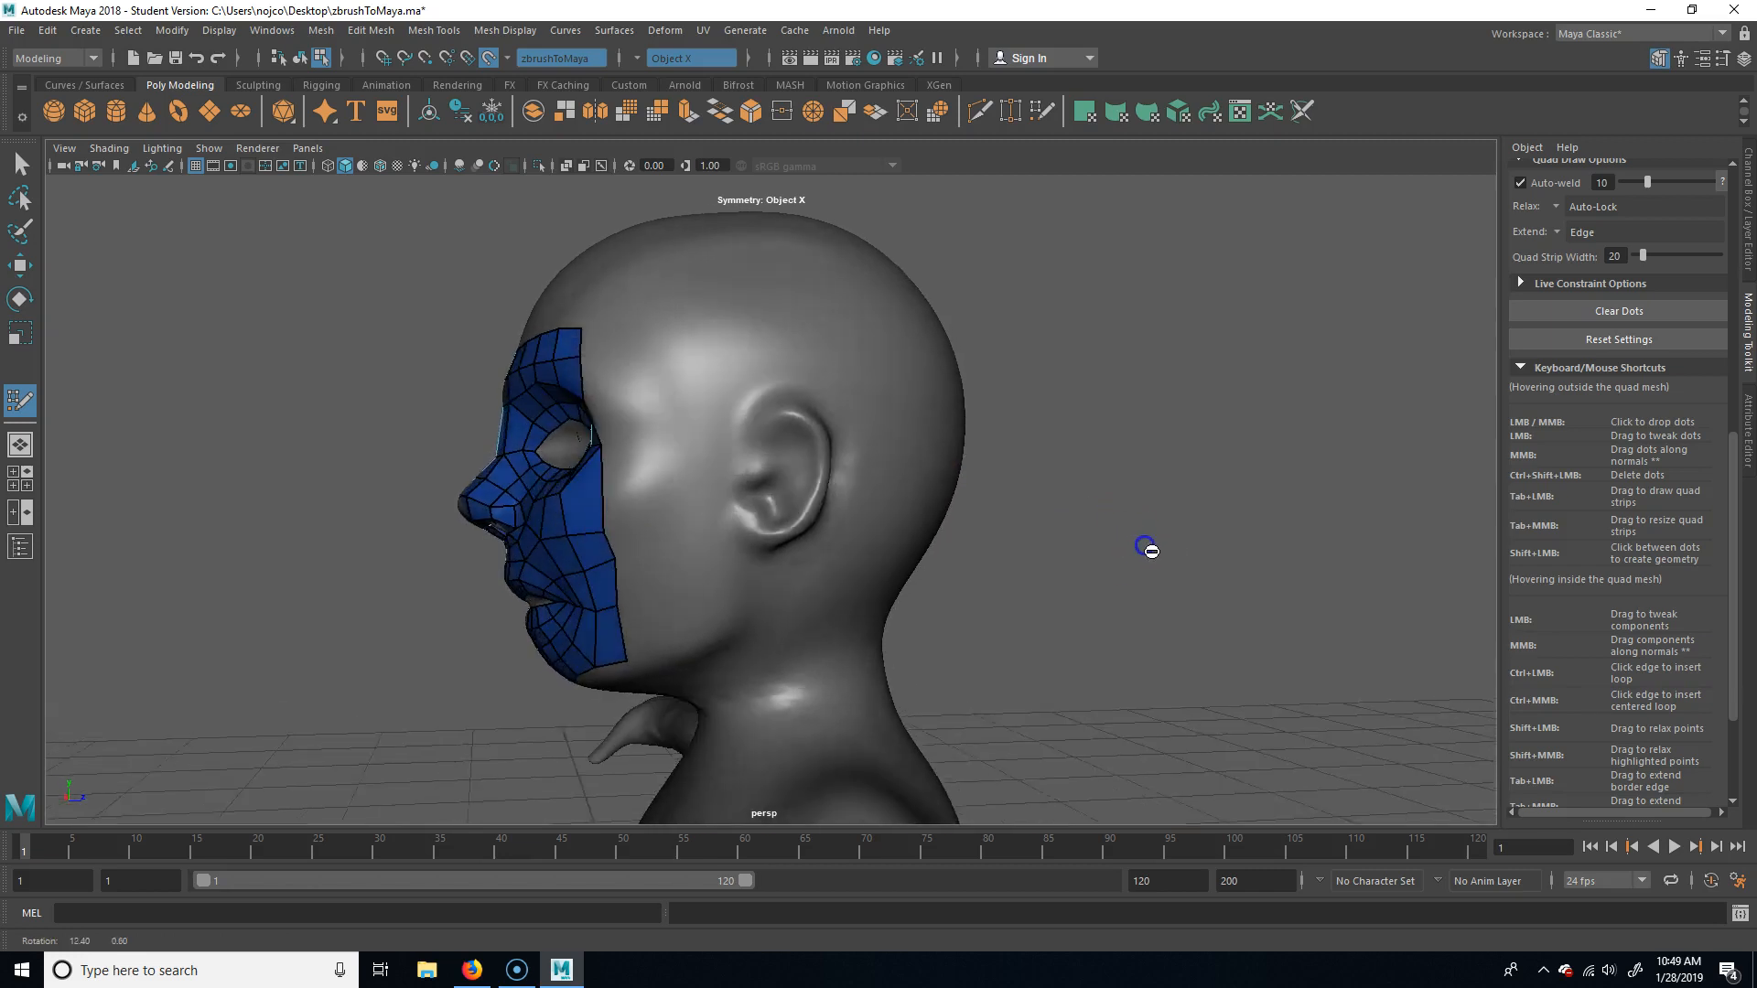
scroll(1294, 568, "up", 5)
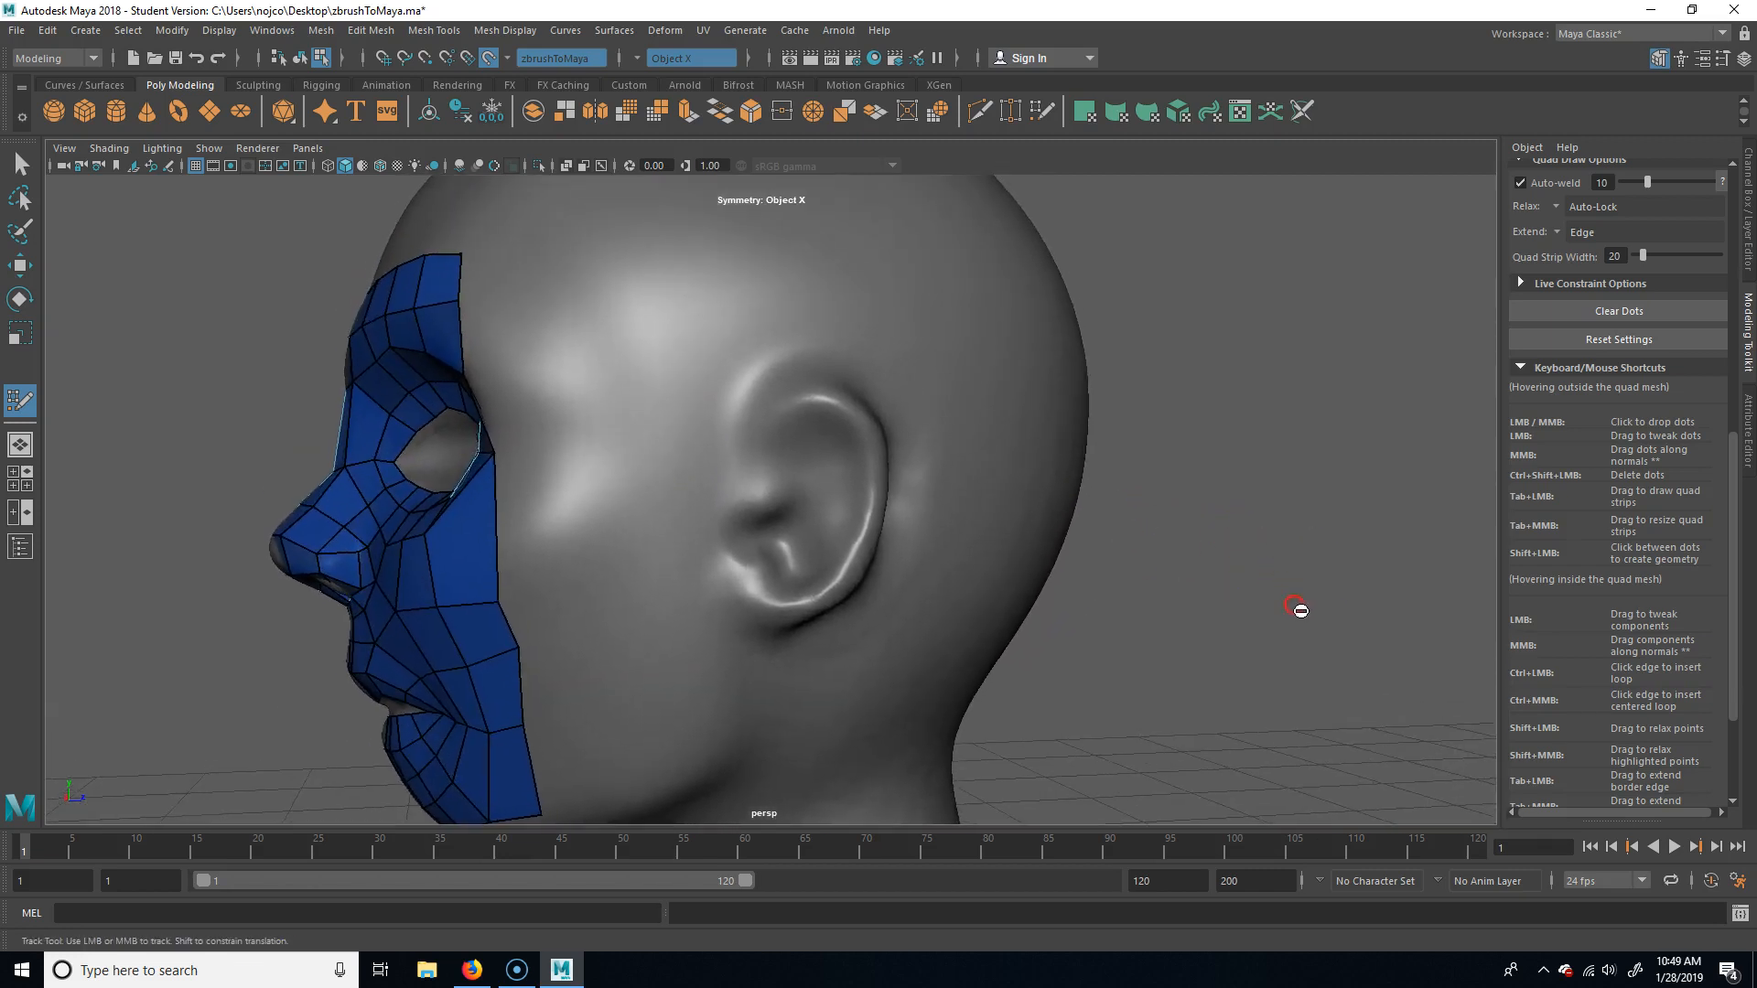
scroll(1298, 608, "down", 3)
left_click_drag(1047, 585, 1157, 576, "alt")
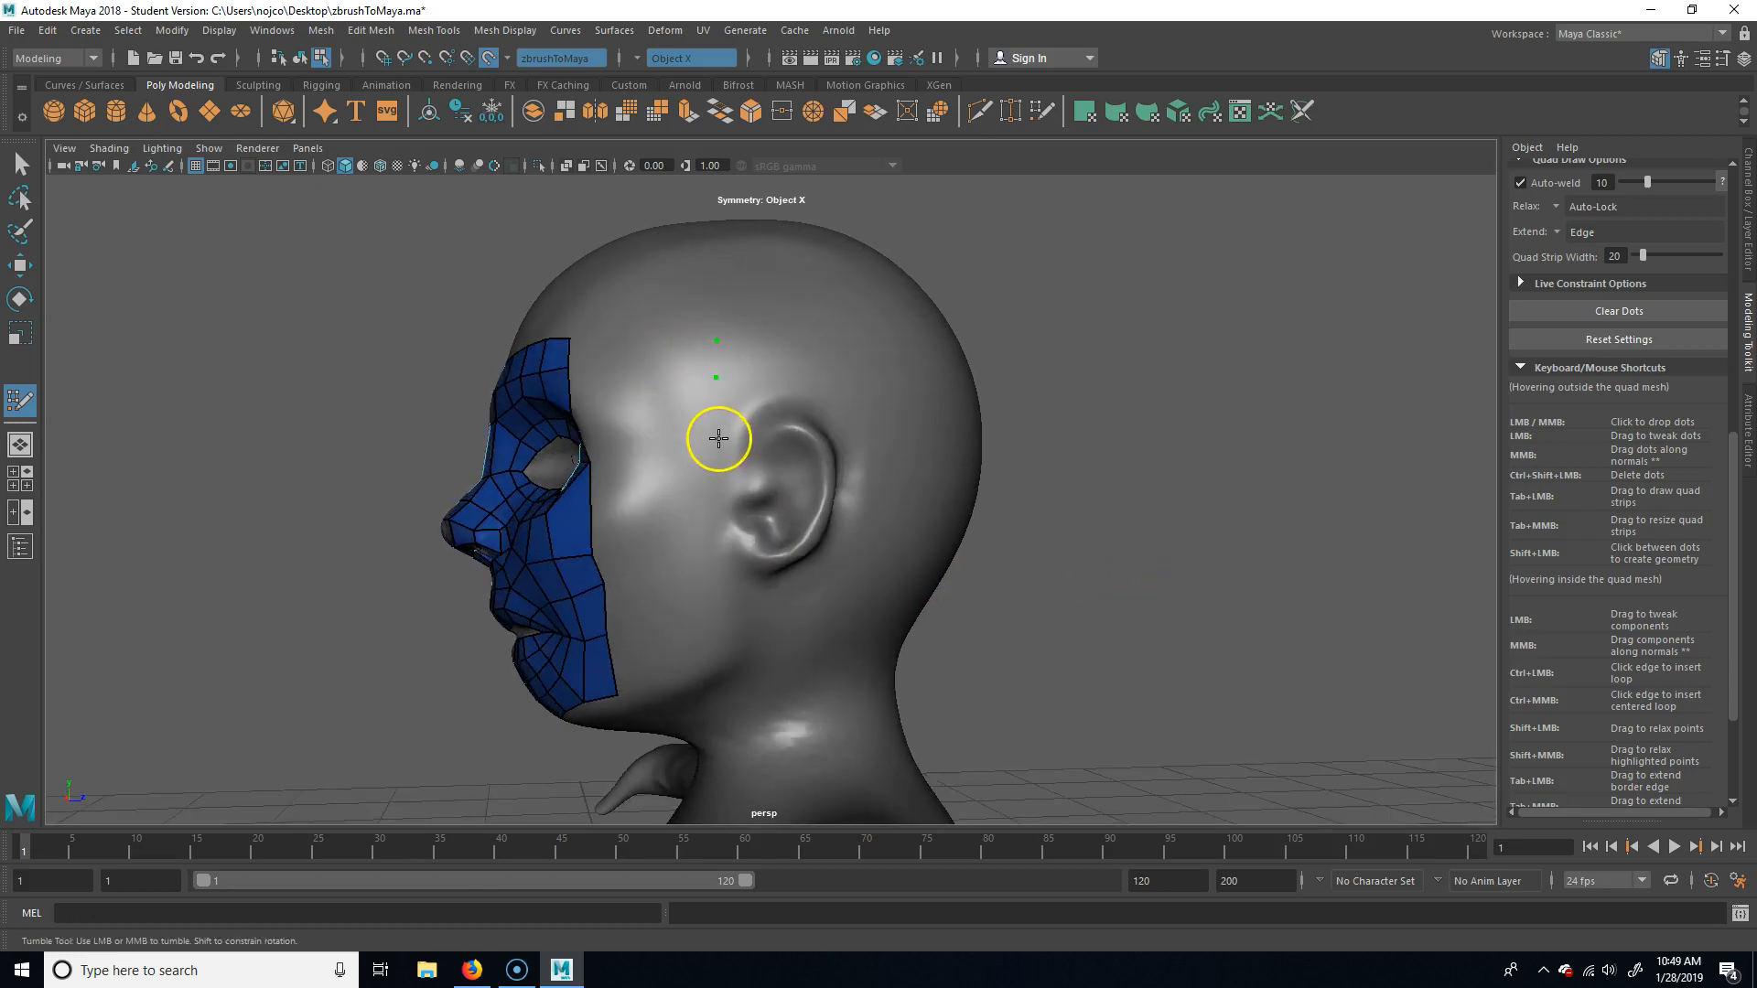
left_click(694, 405)
left_click(647, 391, "shift")
left_click_drag(1053, 580, 784, 459, "alt")
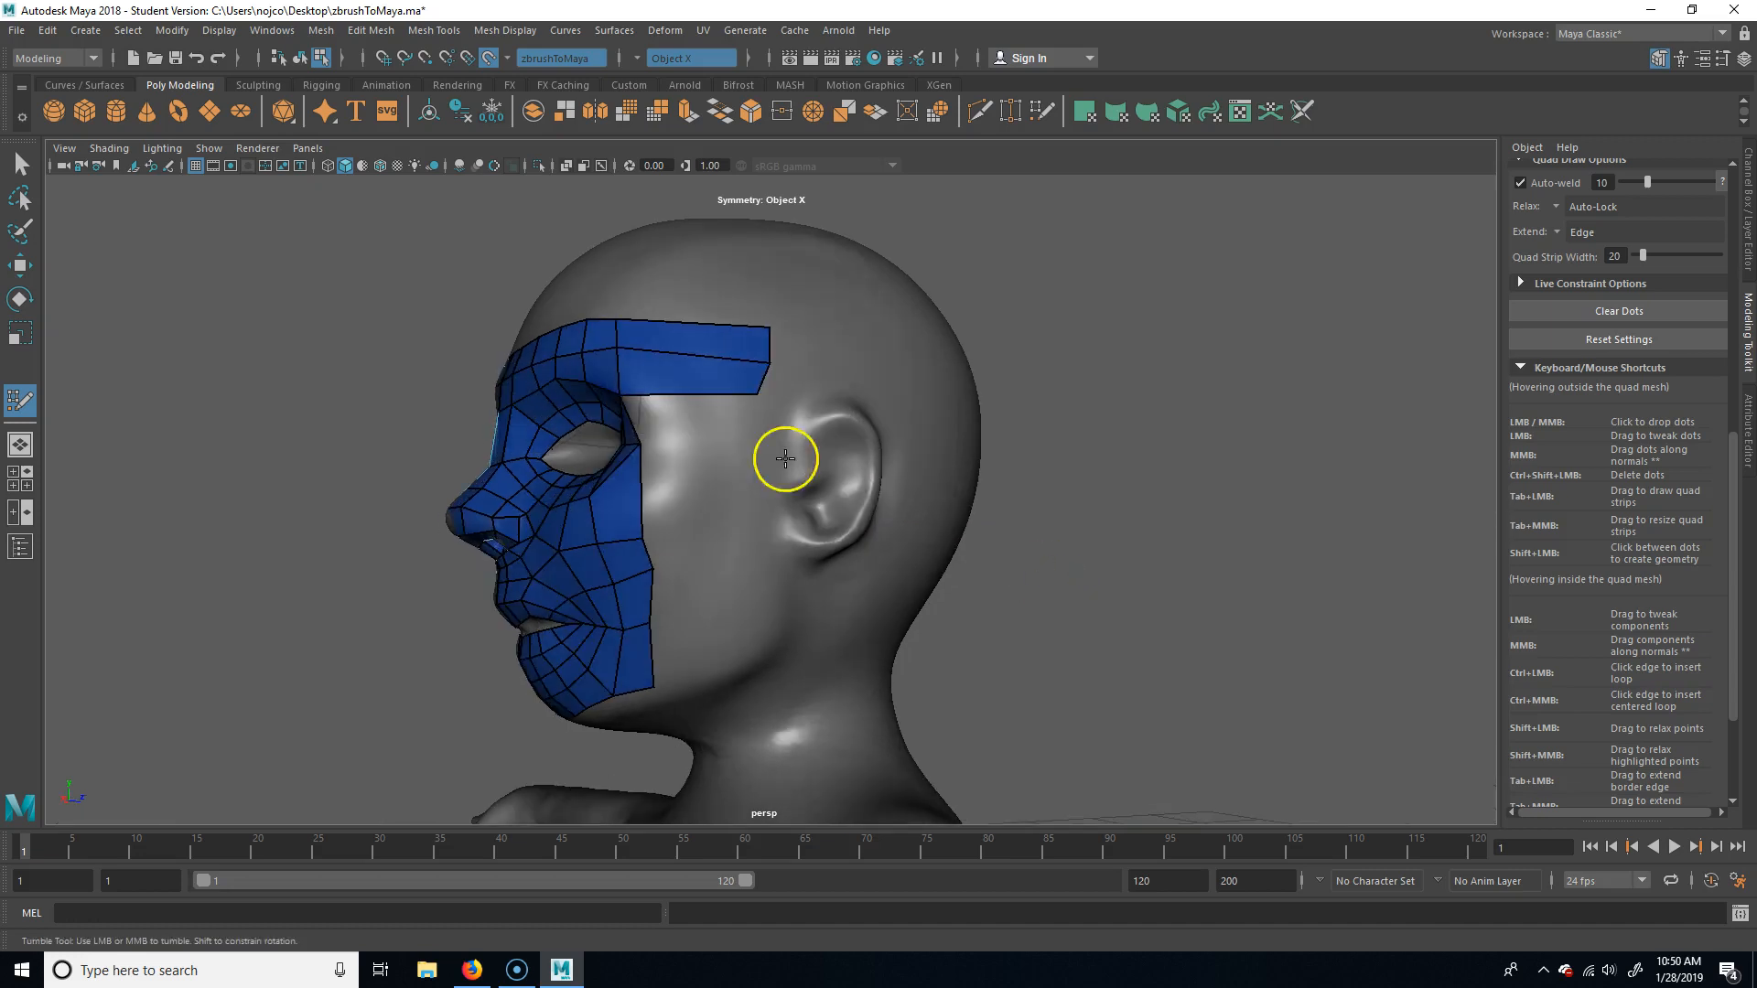
left_click(708, 420, "shift")
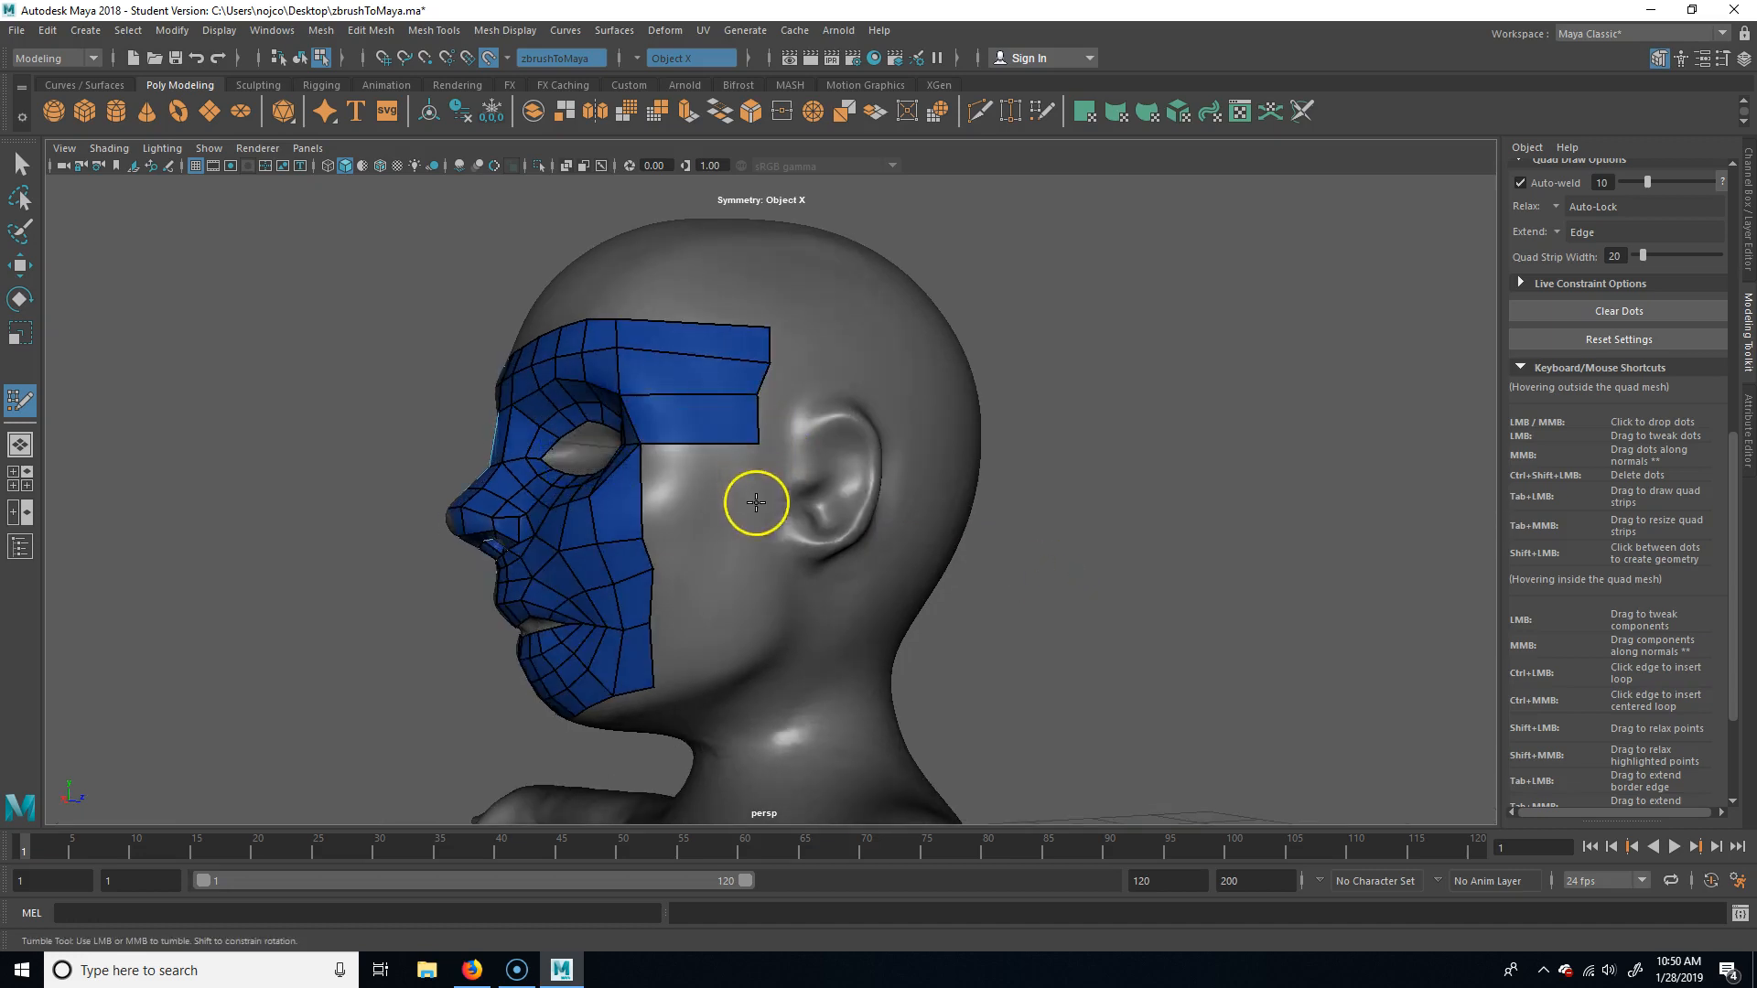
Continue the column of long quads down the side of the face, from the temple past the ear to the jaw.
left_click(739, 529)
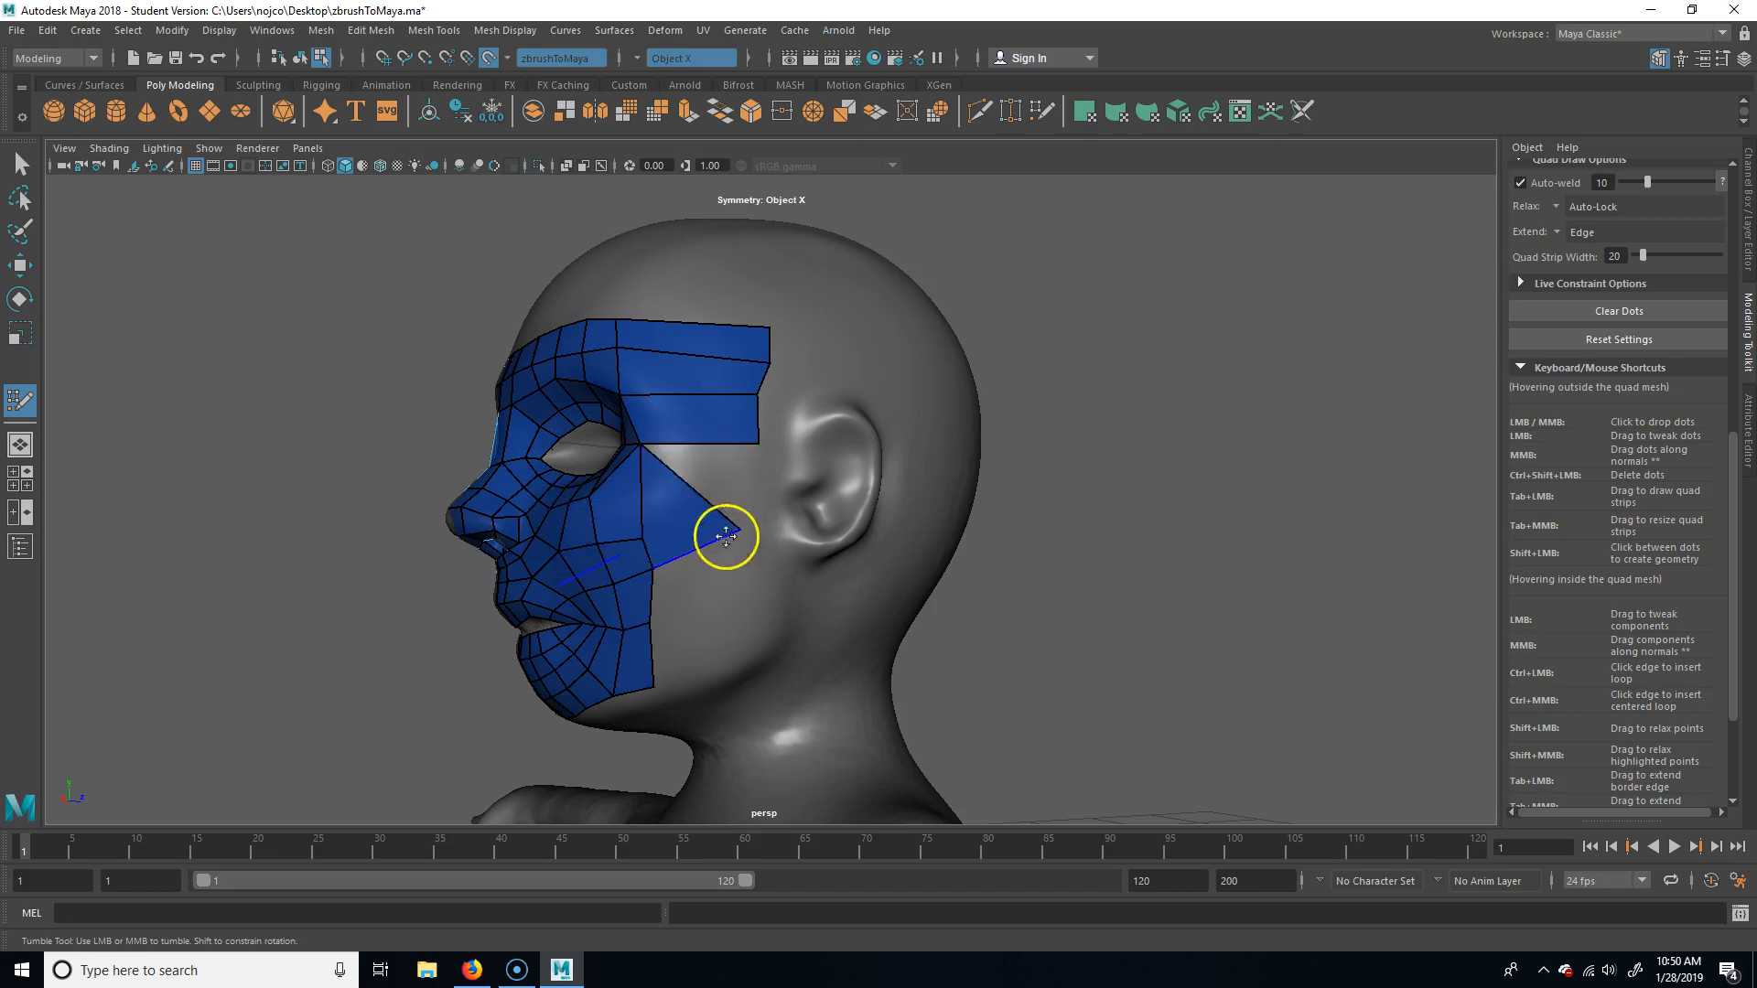
key("ctrl+z")
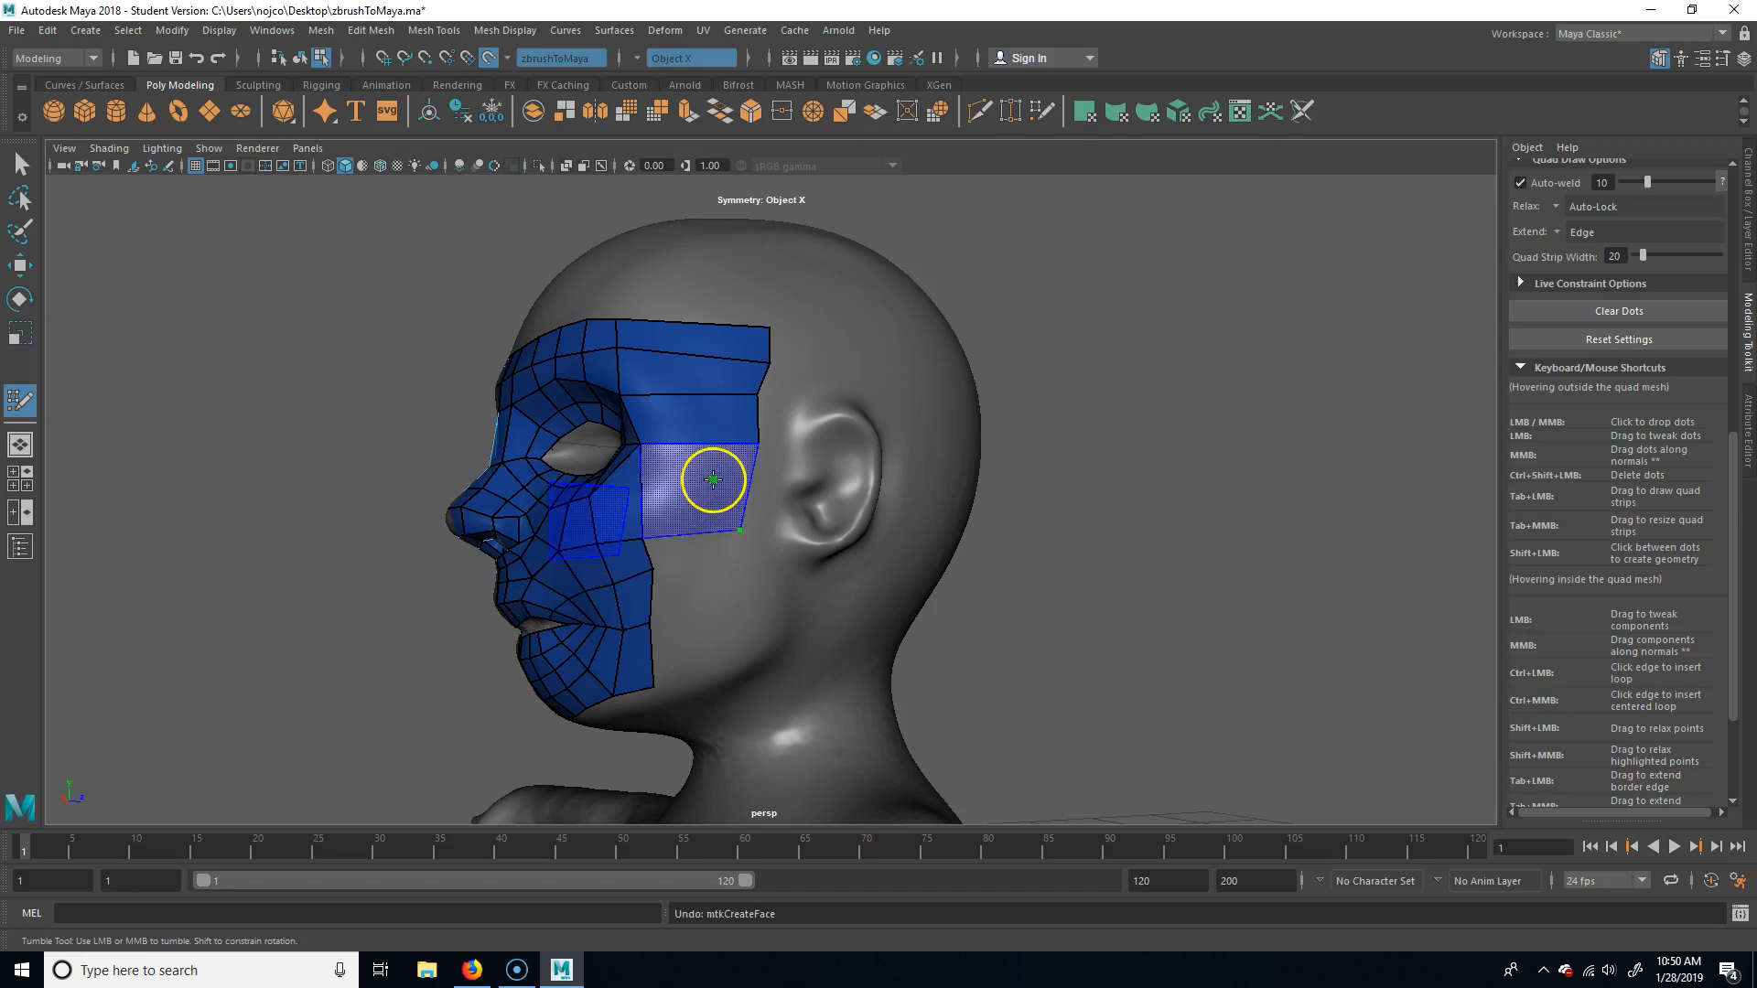
left_click(706, 529, "shift")
left_click(703, 544, "shift")
left_click(738, 625)
left_click(690, 600, "shift")
left_click(718, 659, "shift")
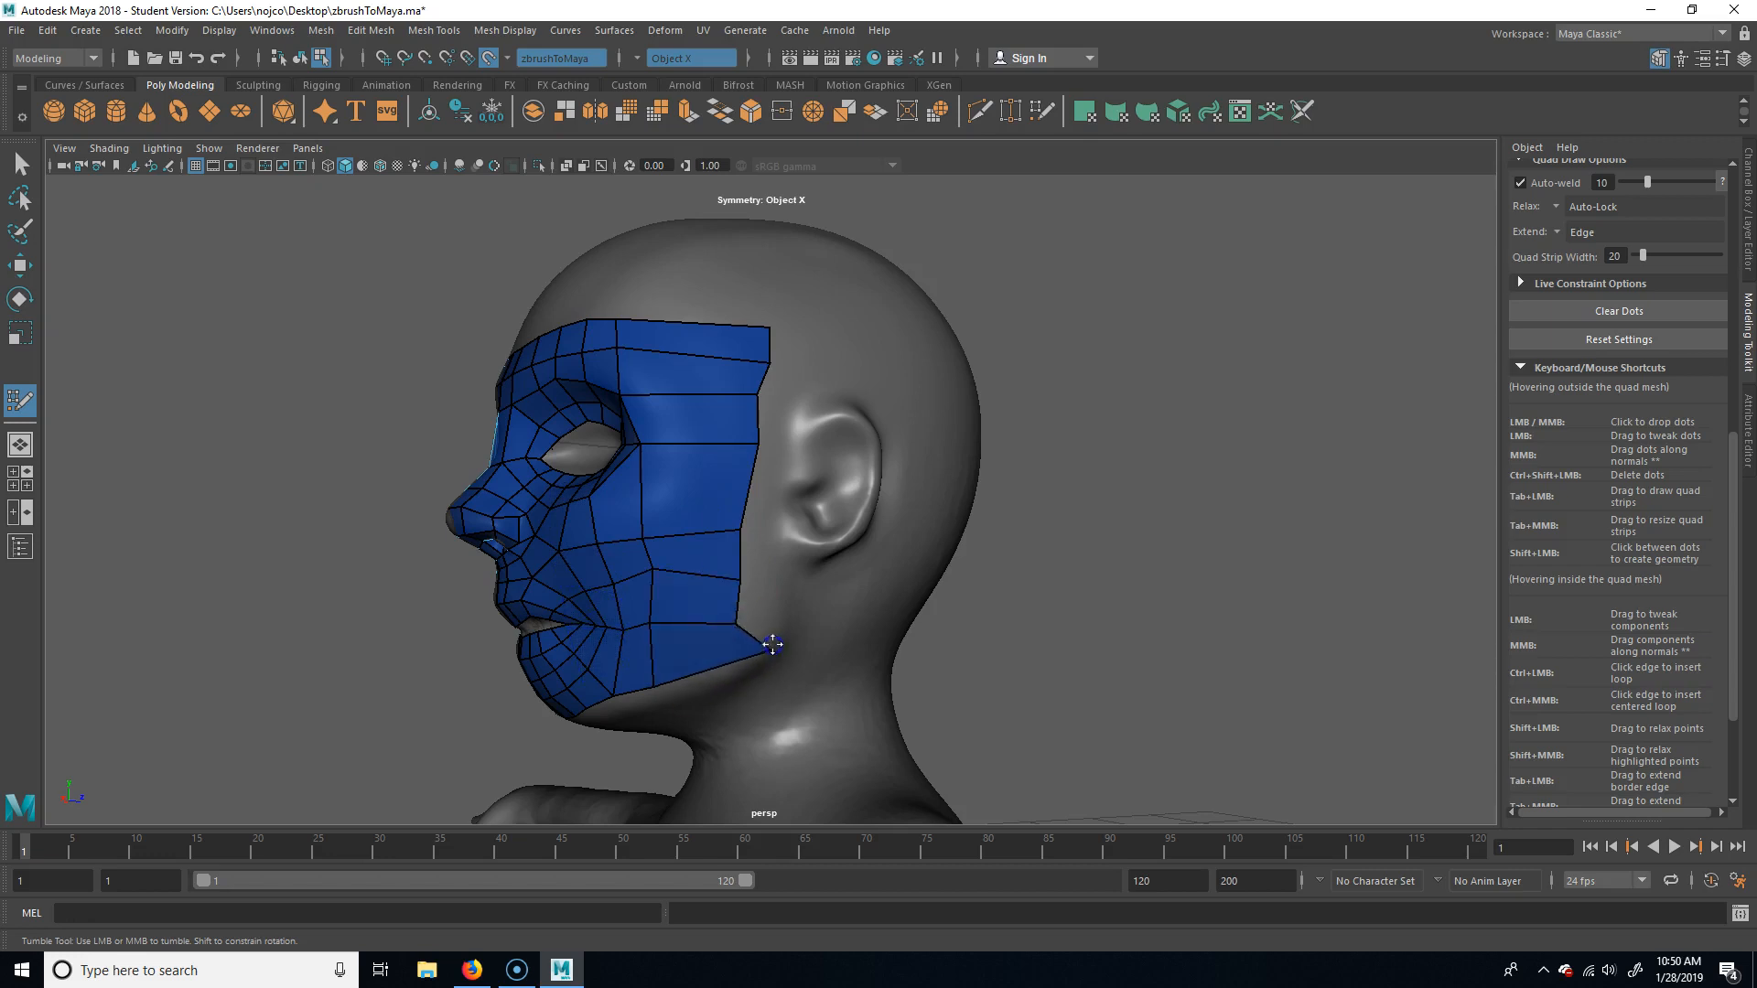
Move the side column's rear border points back so that they follow the front edge of the ear and the temple.
left_click_drag(732, 622, 773, 395)
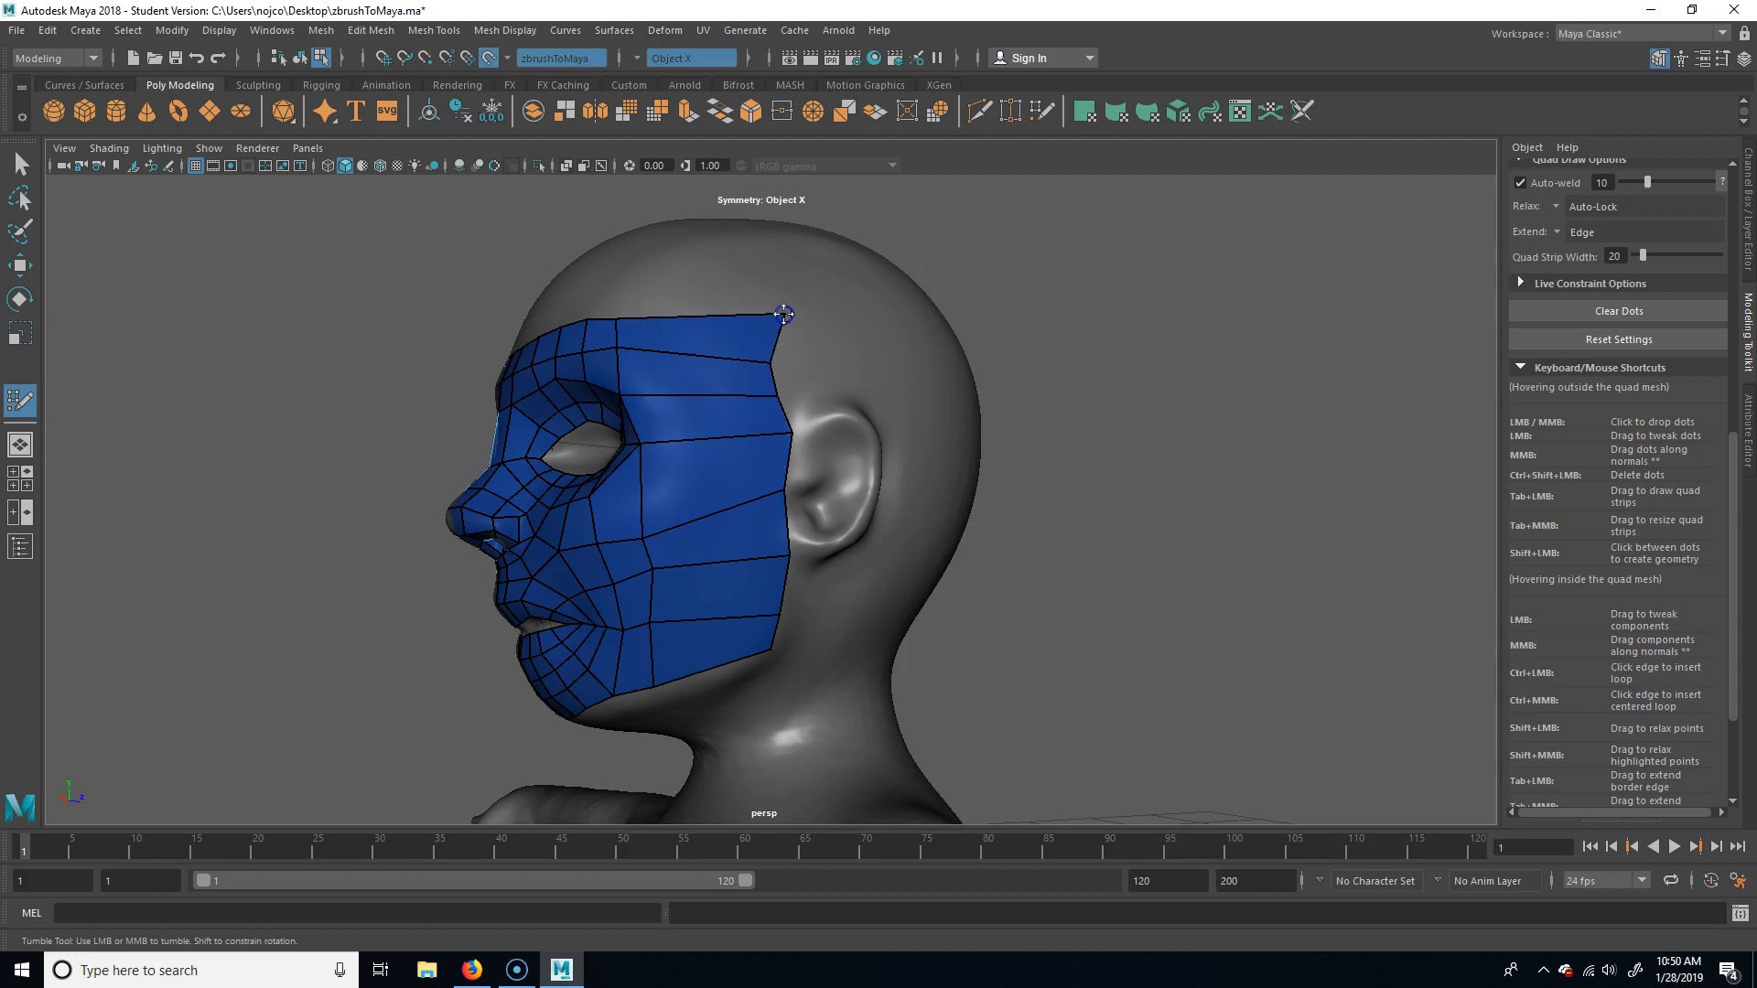
left_click_drag(771, 362, 785, 357)
left_click_drag(729, 529, 748, 478, "shift")
key("ctrl+z")
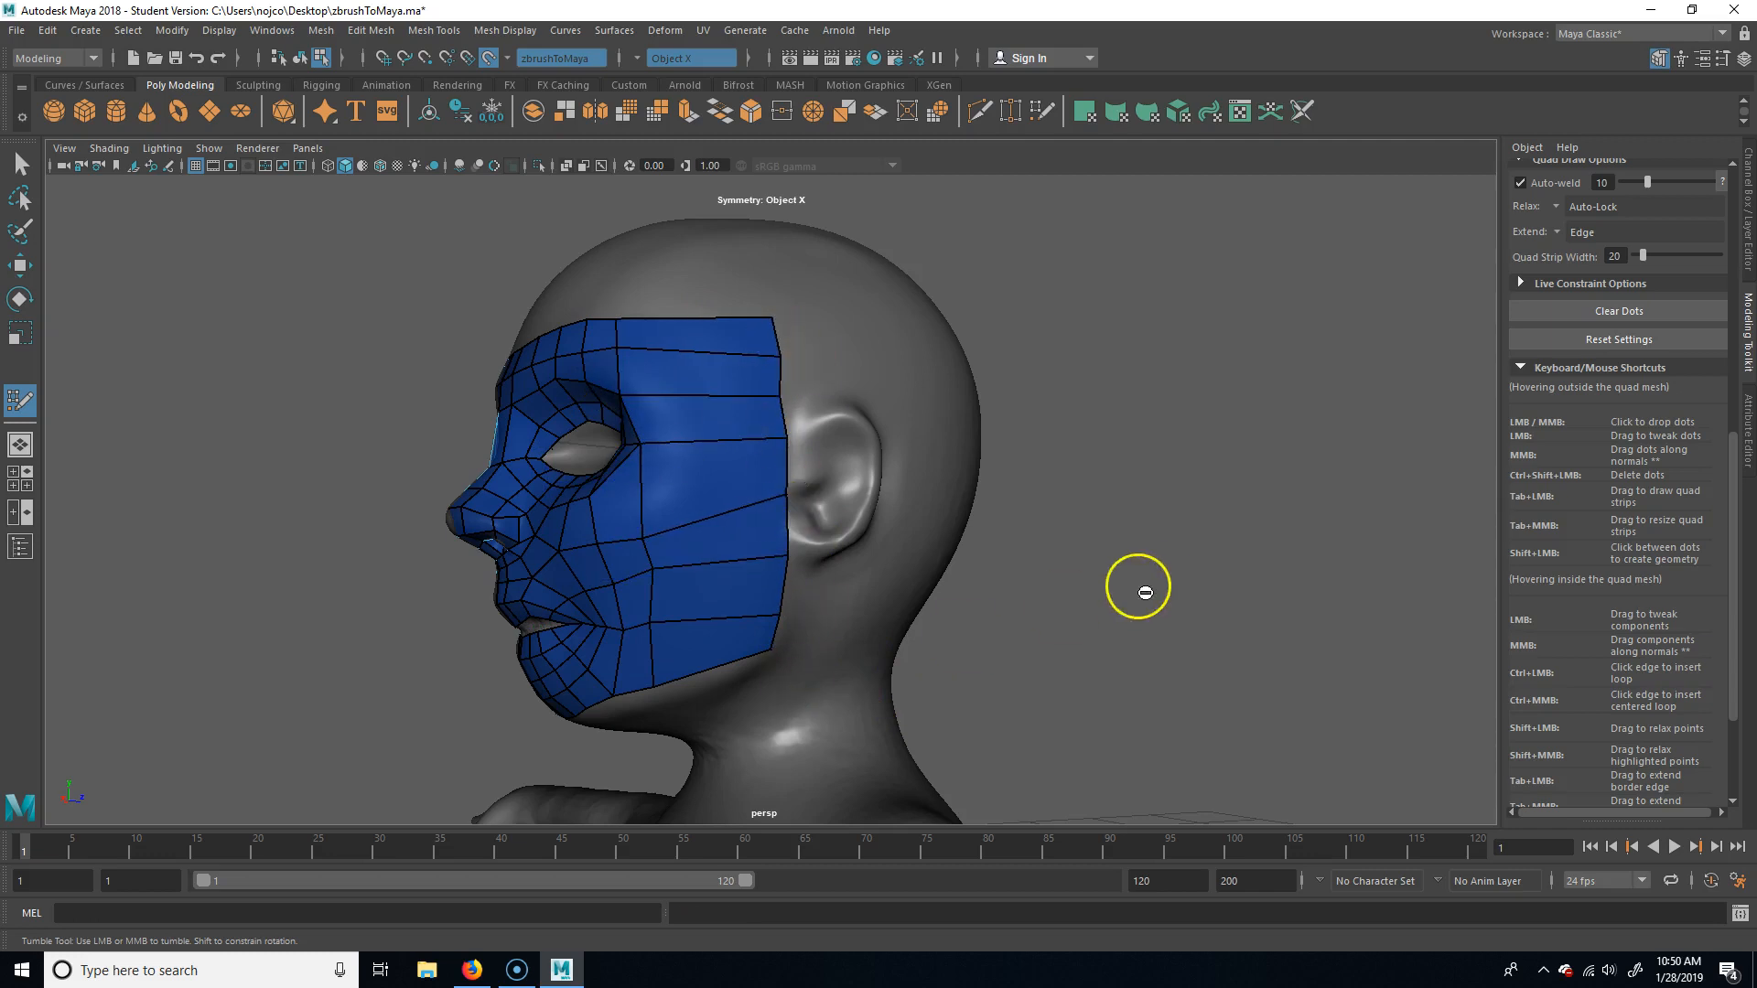
left_click_drag(1137, 588, 1130, 590, "alt")
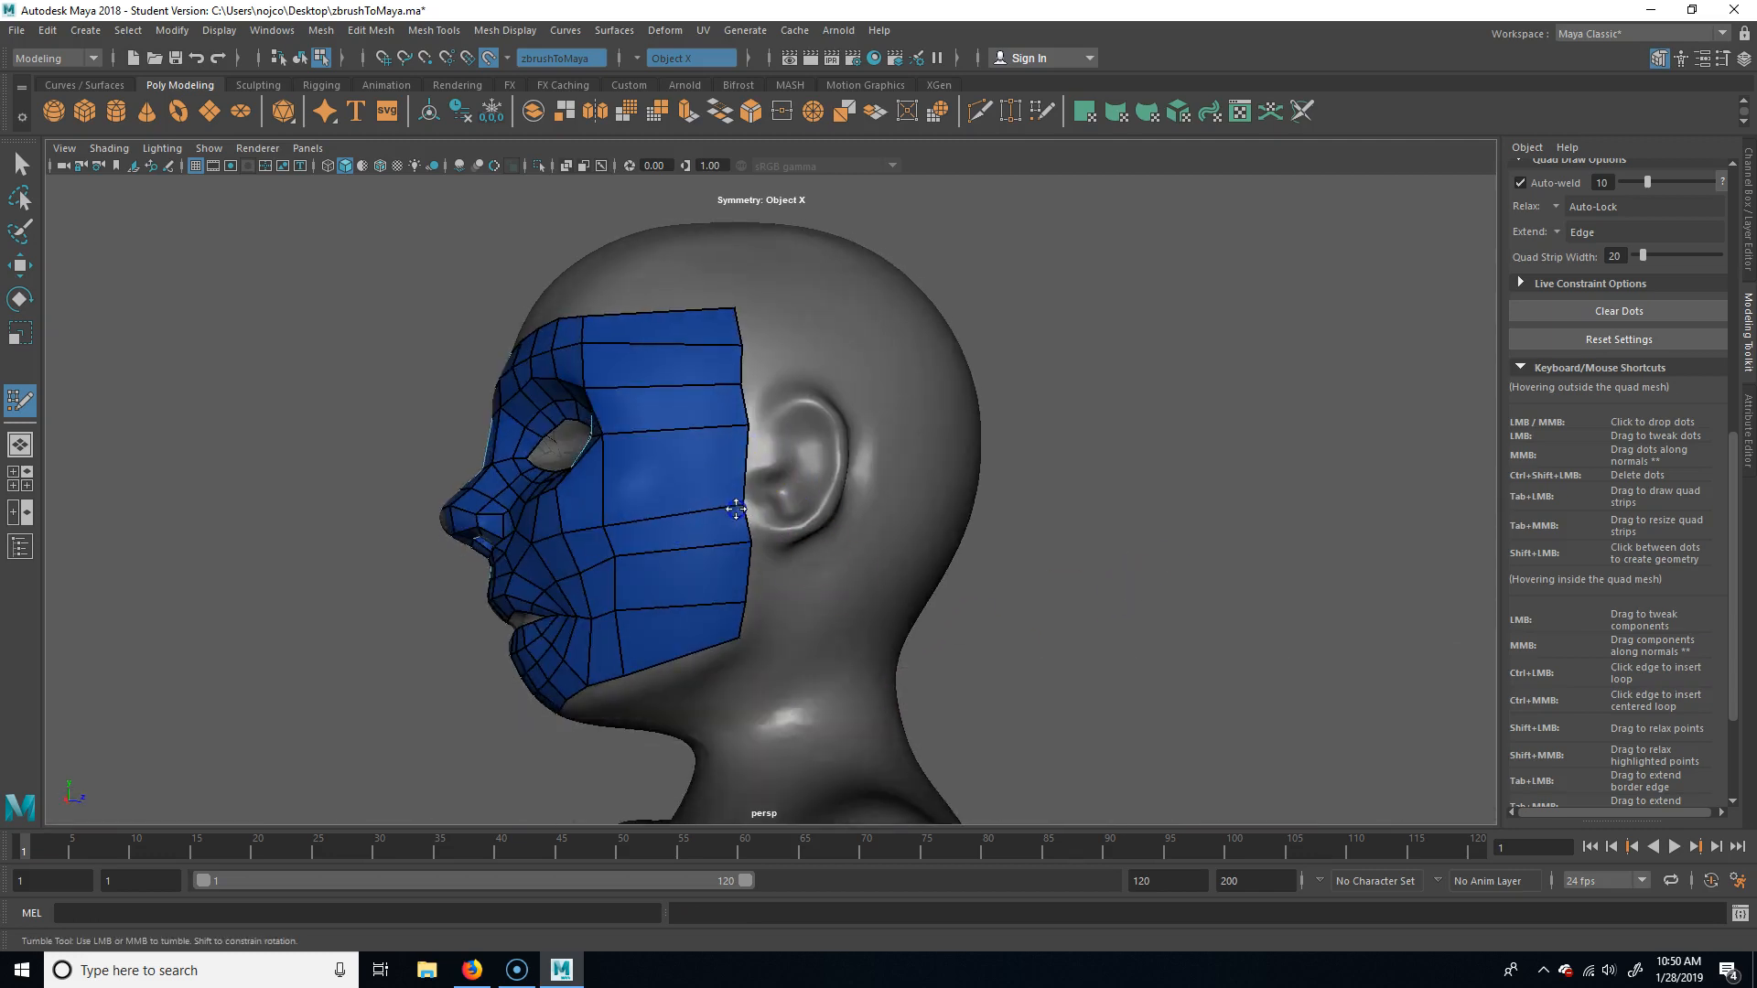
left_click_drag(737, 391, 746, 397)
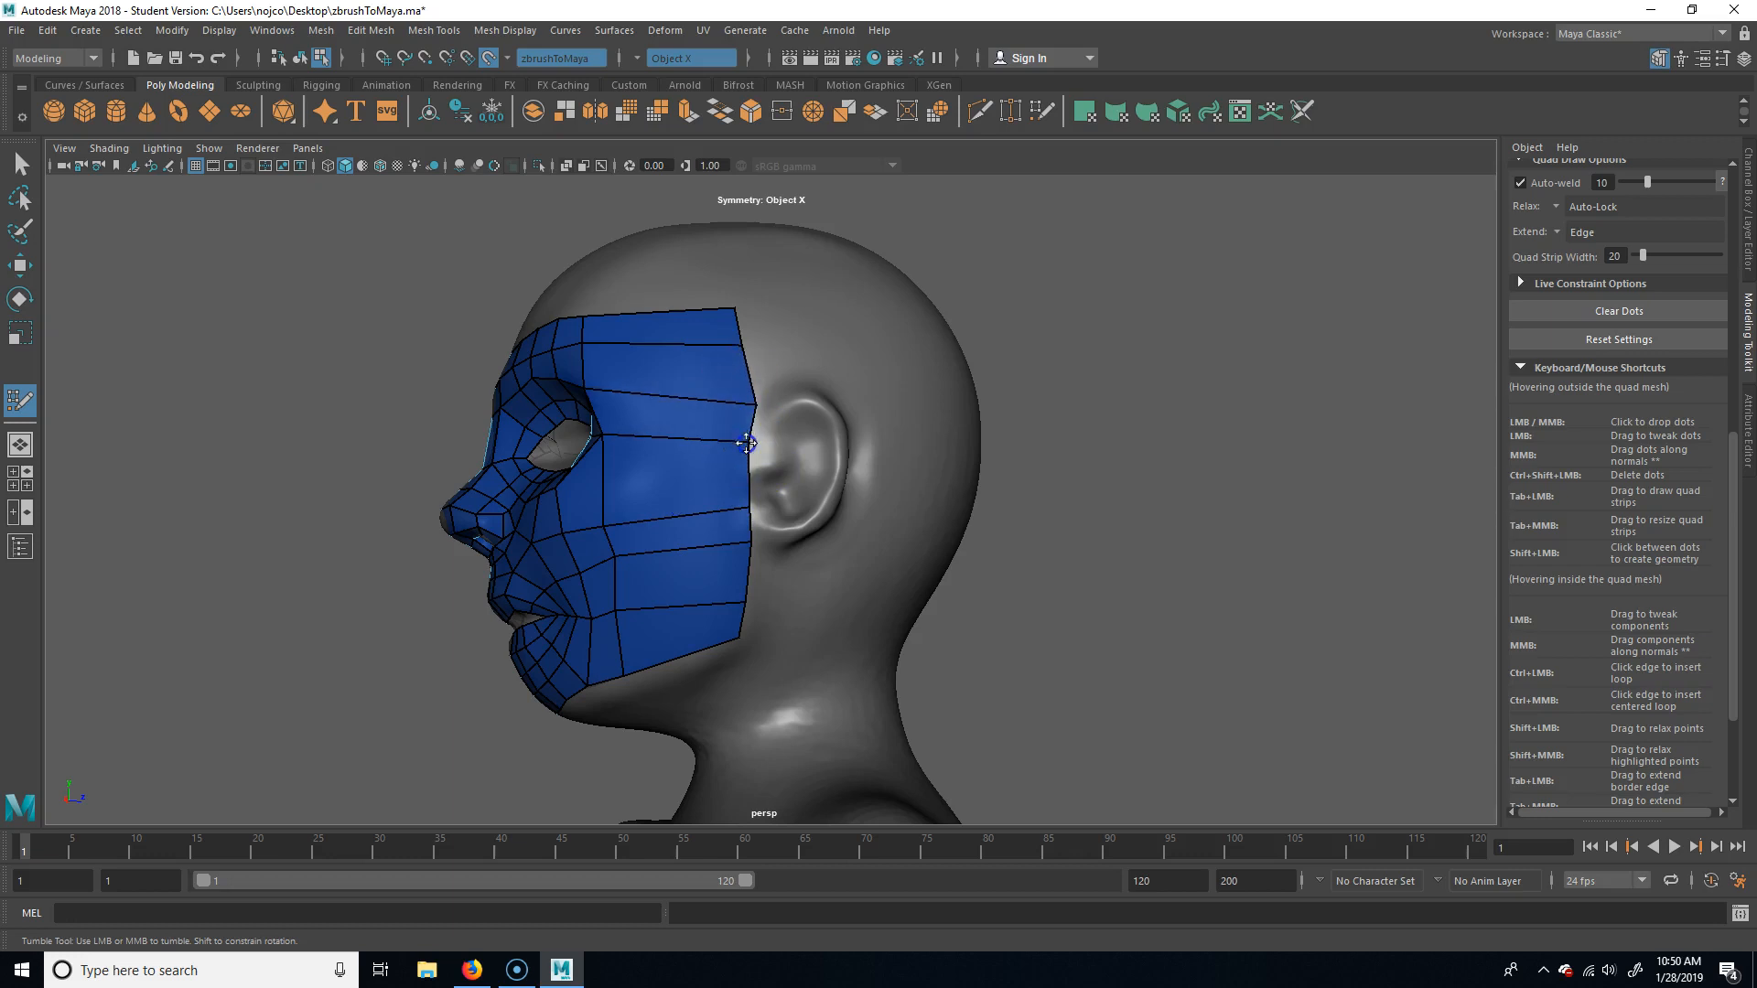
left_click_drag(733, 302, 738, 305)
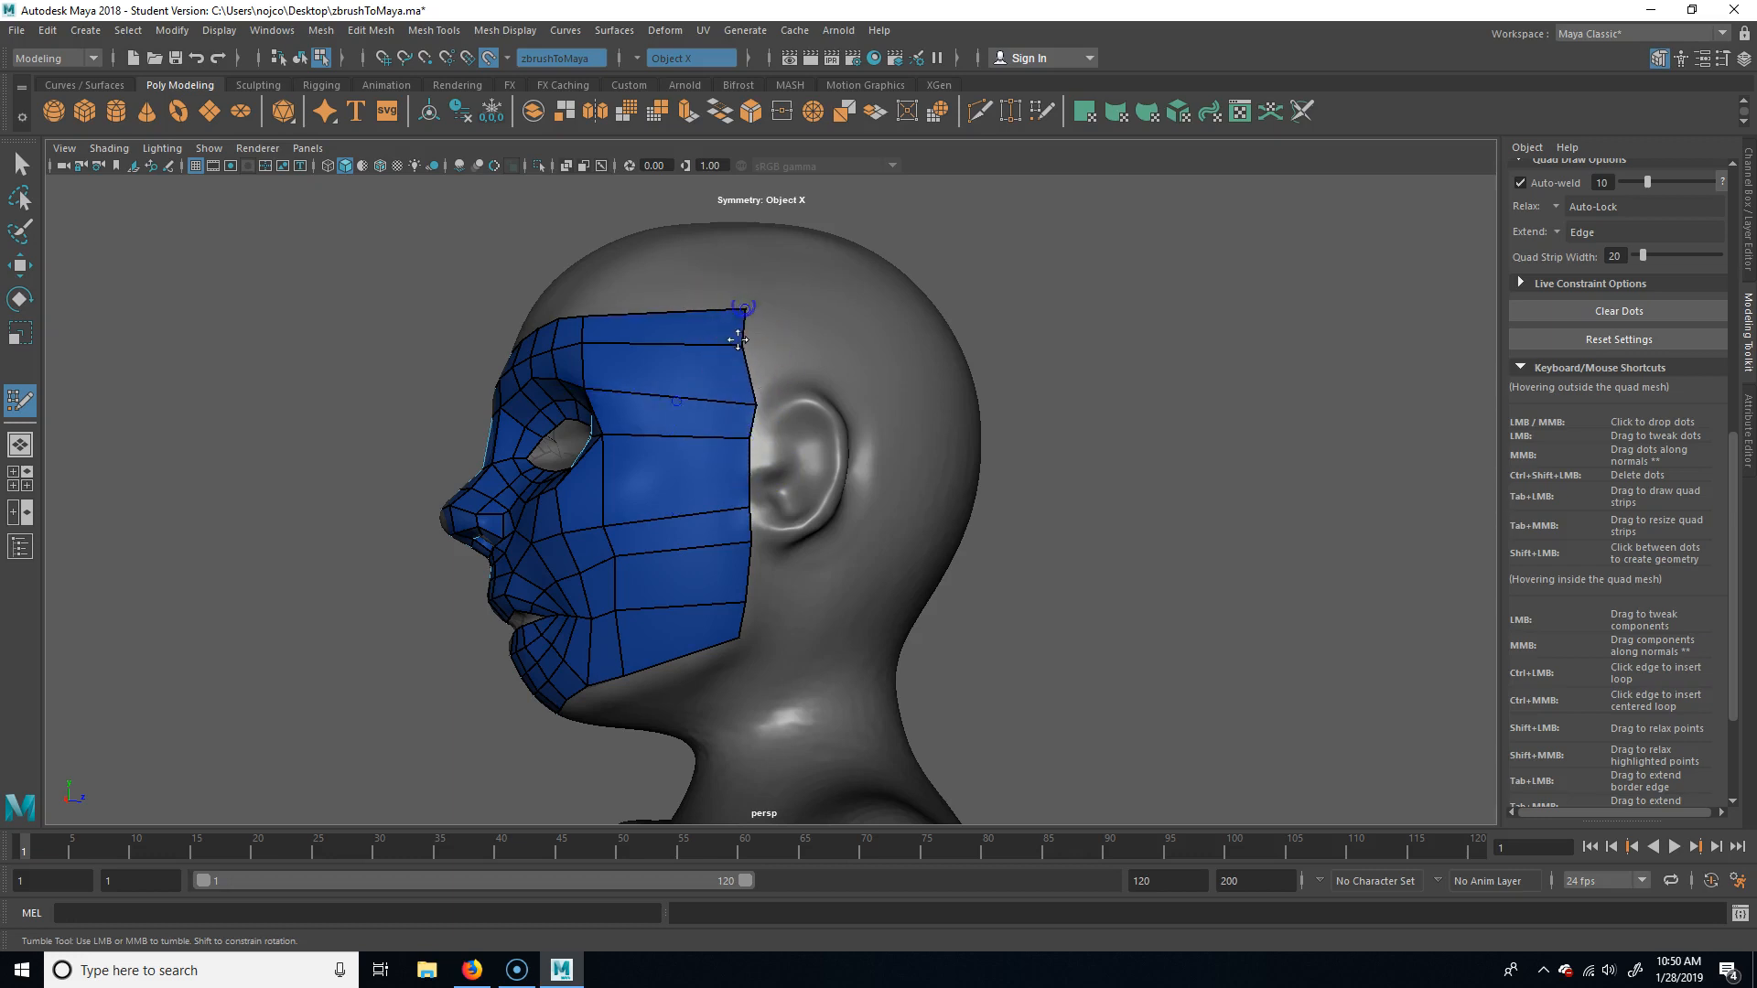
Extend the side column onto the ear with one quad across its upper front and one across the front of the lobe.
left_click_drag(510, 694, 479, 647, "alt")
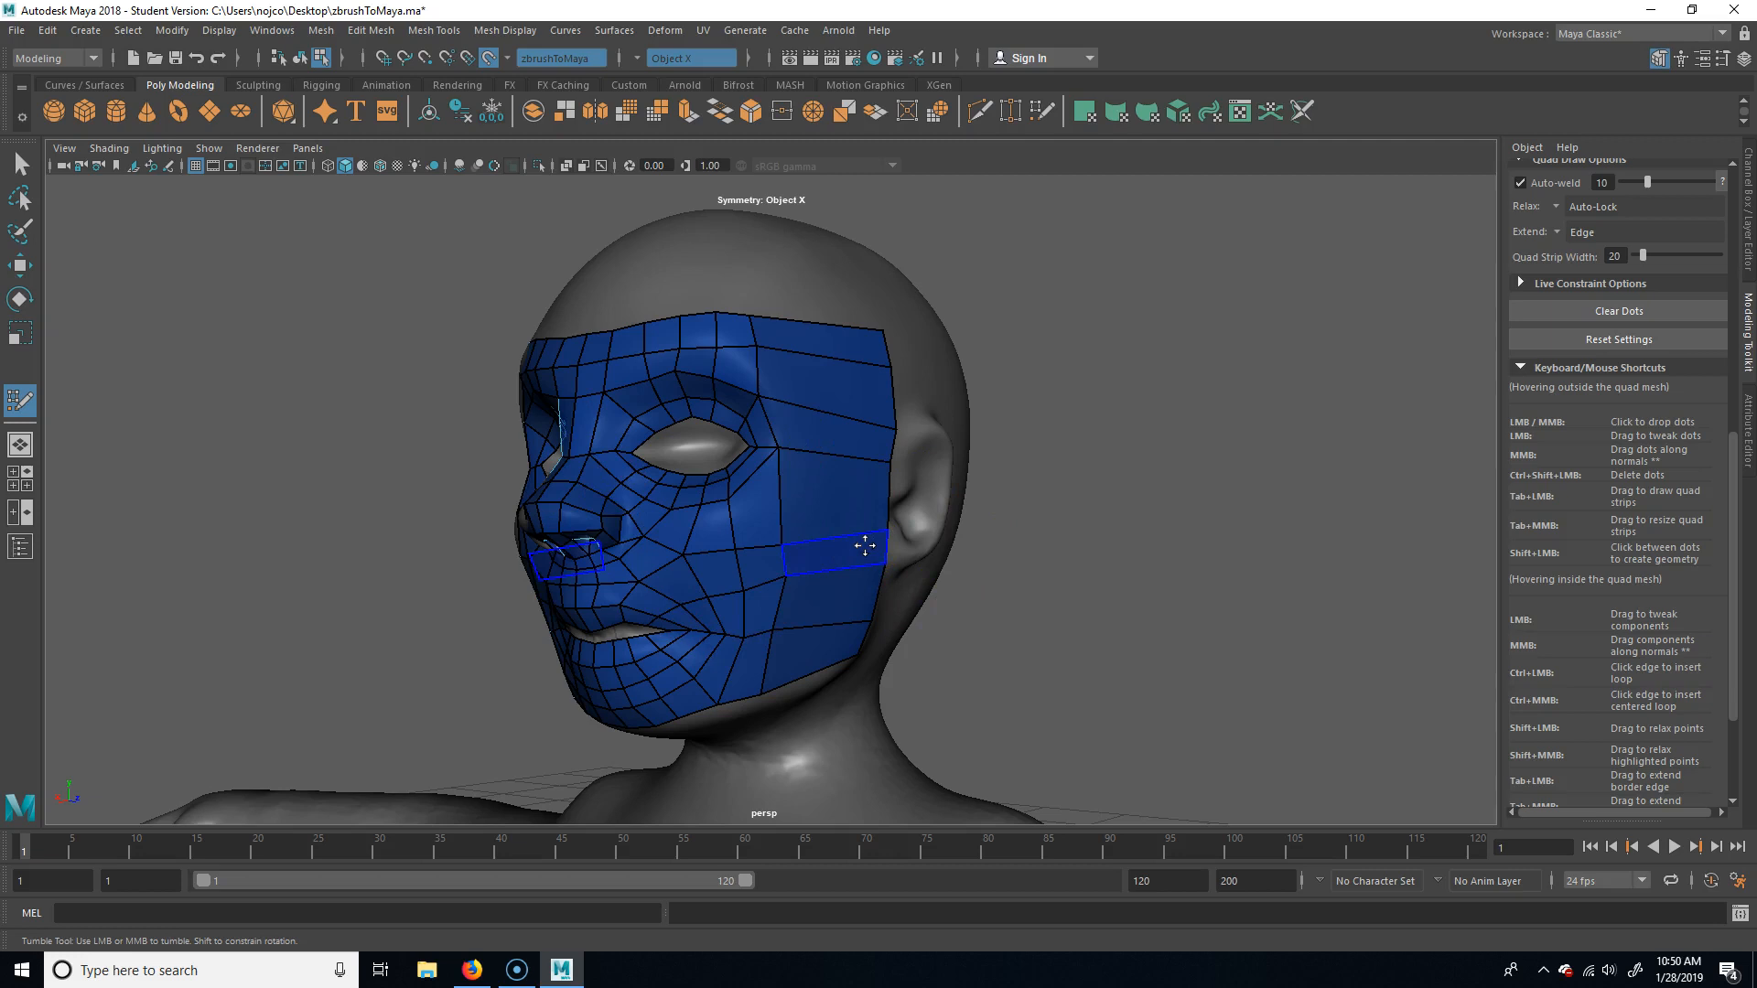
left_click_drag(595, 628, 326, 596, "alt")
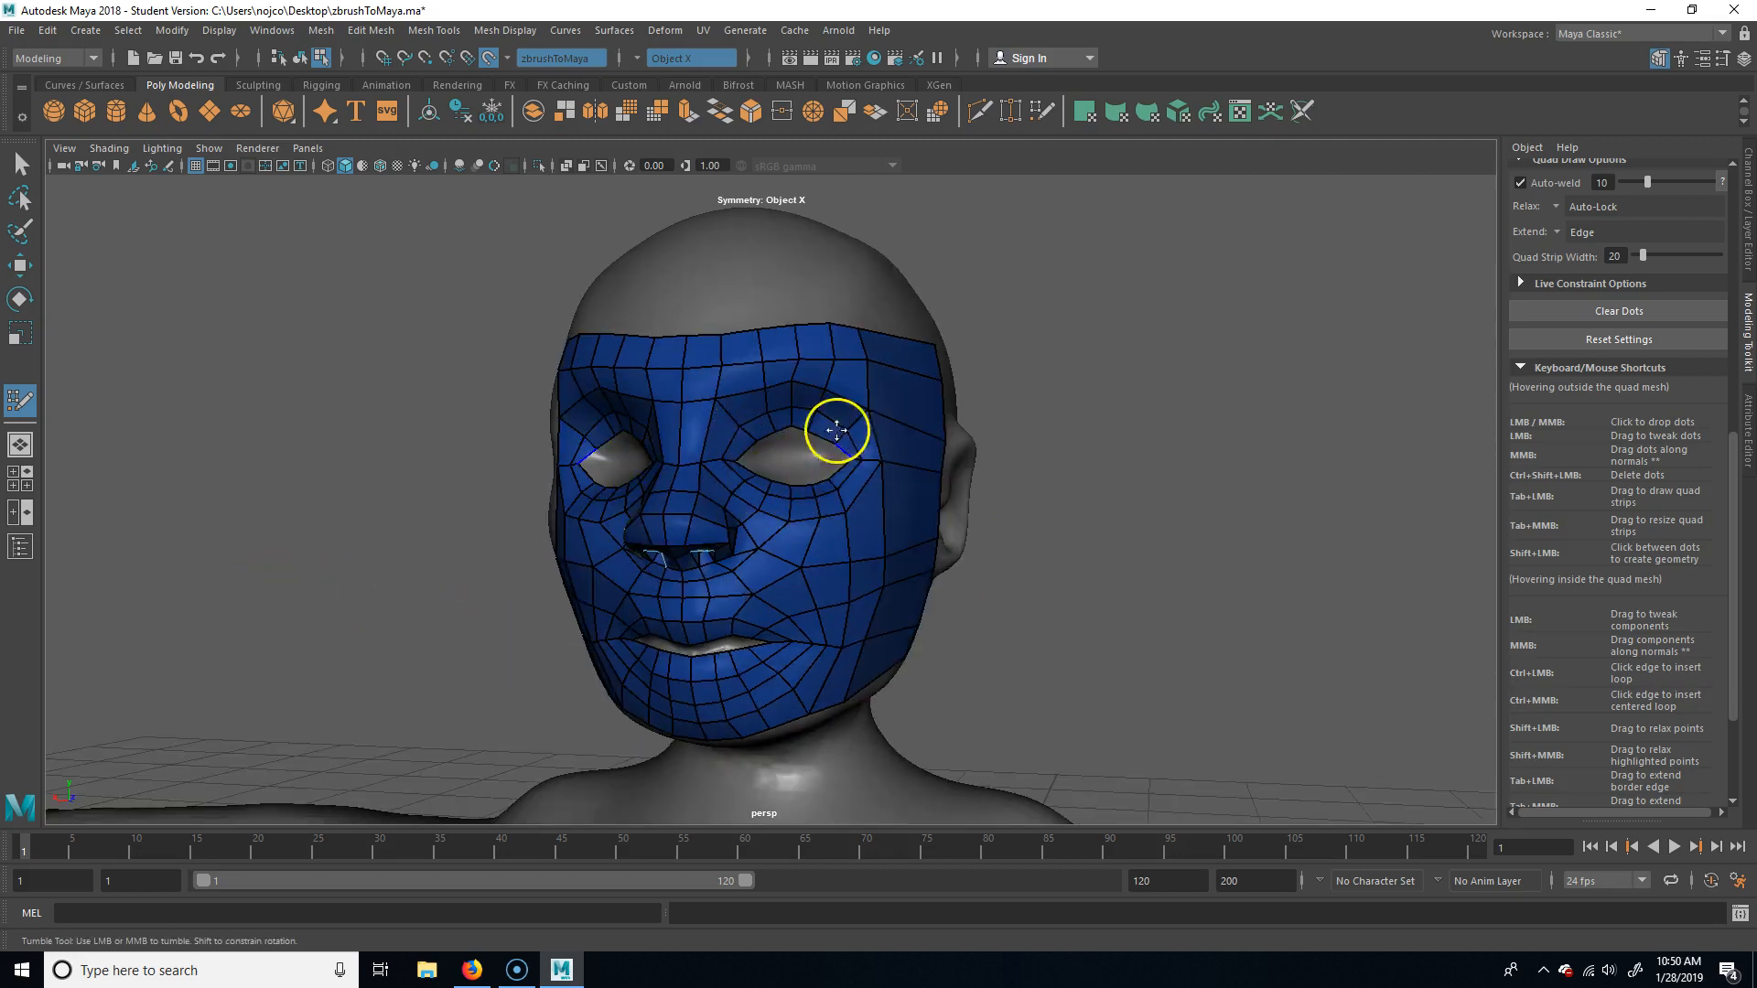
left_click_drag(1189, 687, 945, 647, "alt")
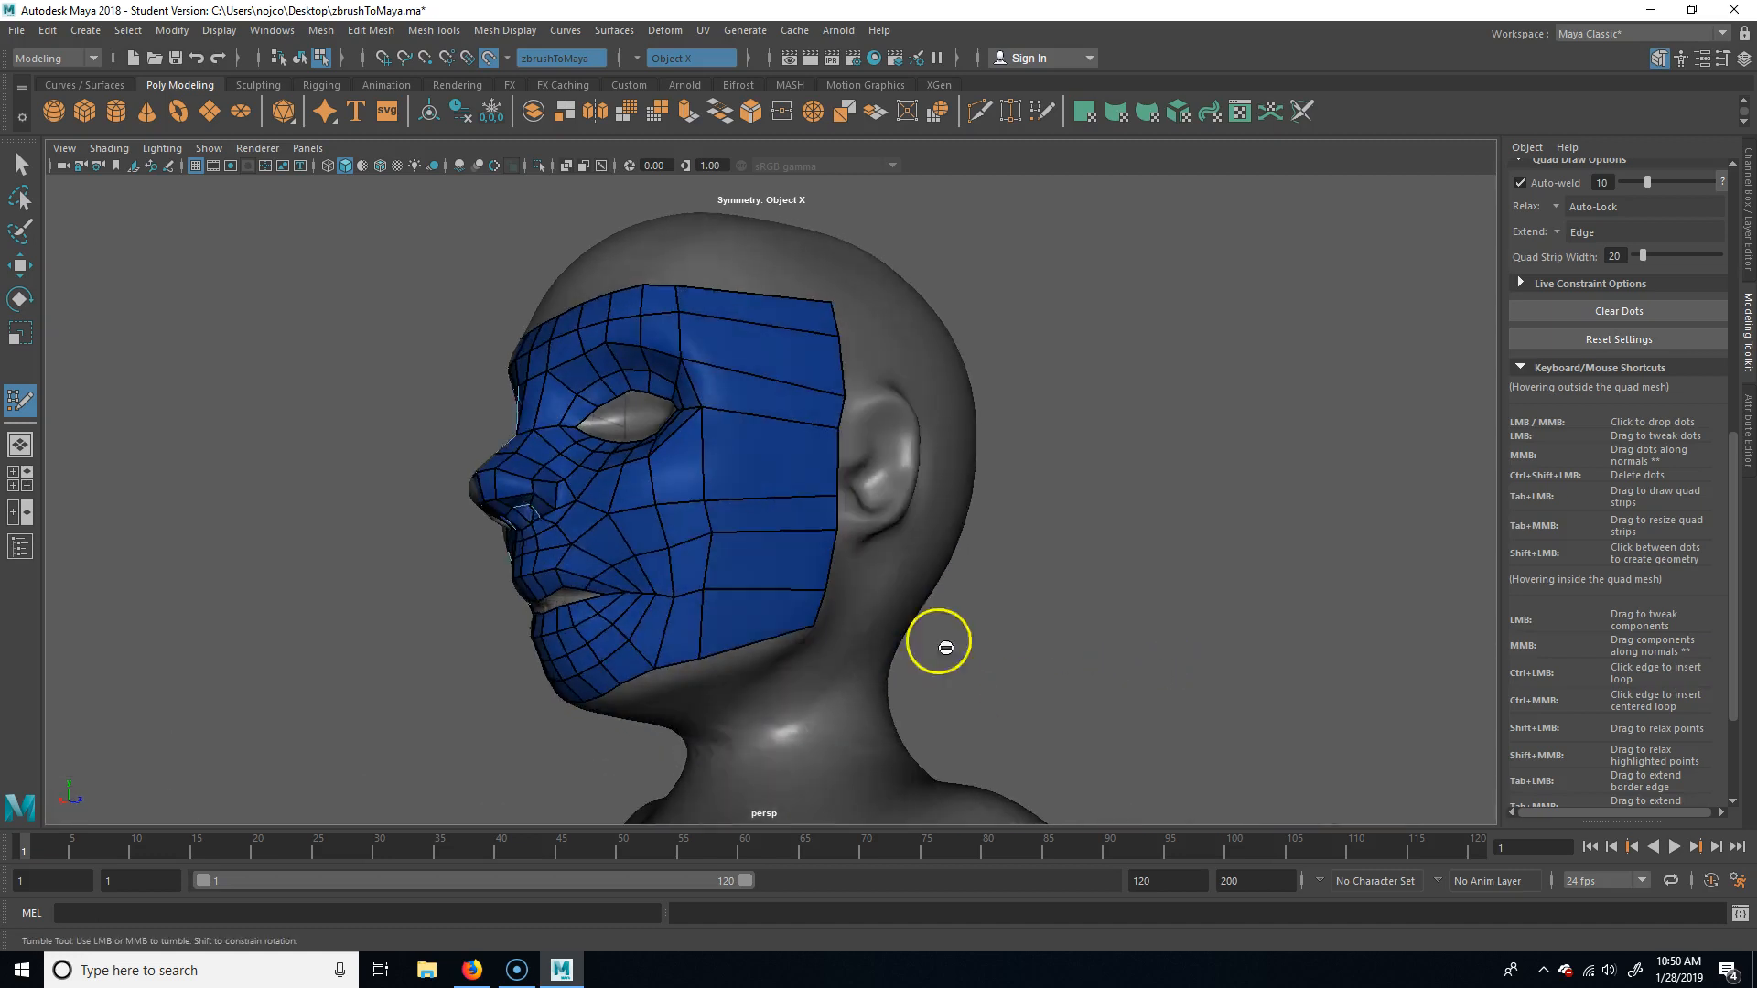
left_click_drag(541, 470, 1113, 702, "alt")
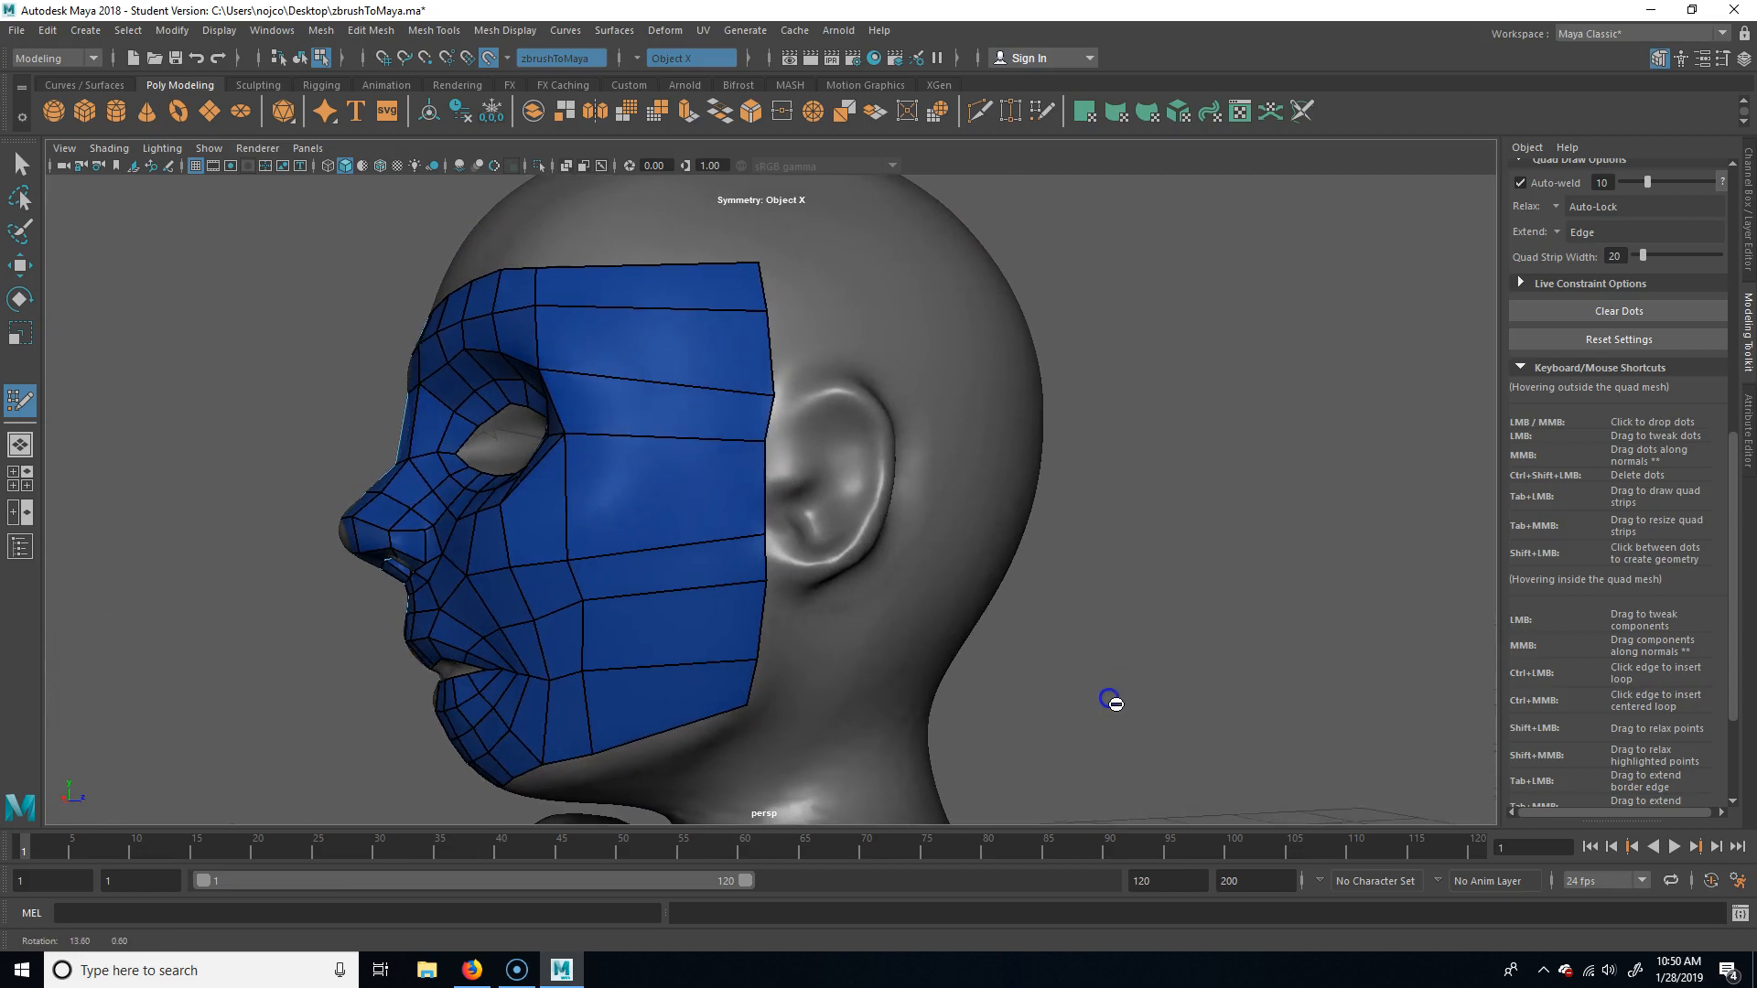
left_click_drag(1224, 620, 1237, 621, "alt")
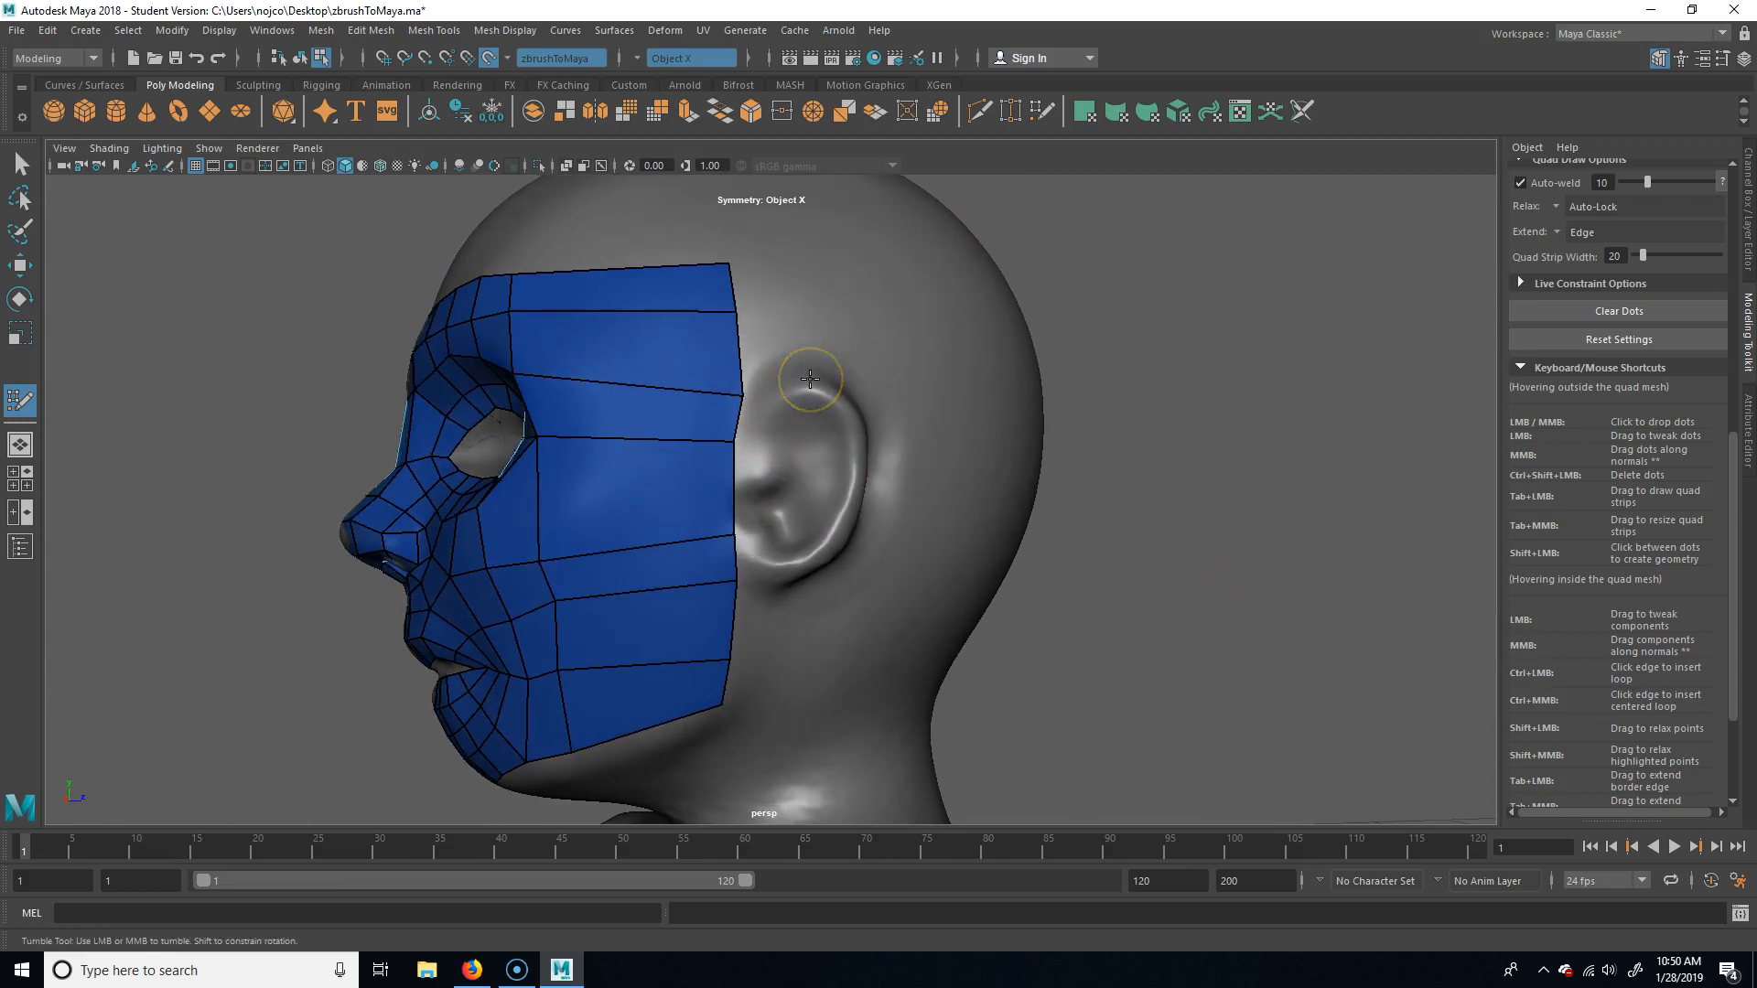
left_click(784, 411, "shift")
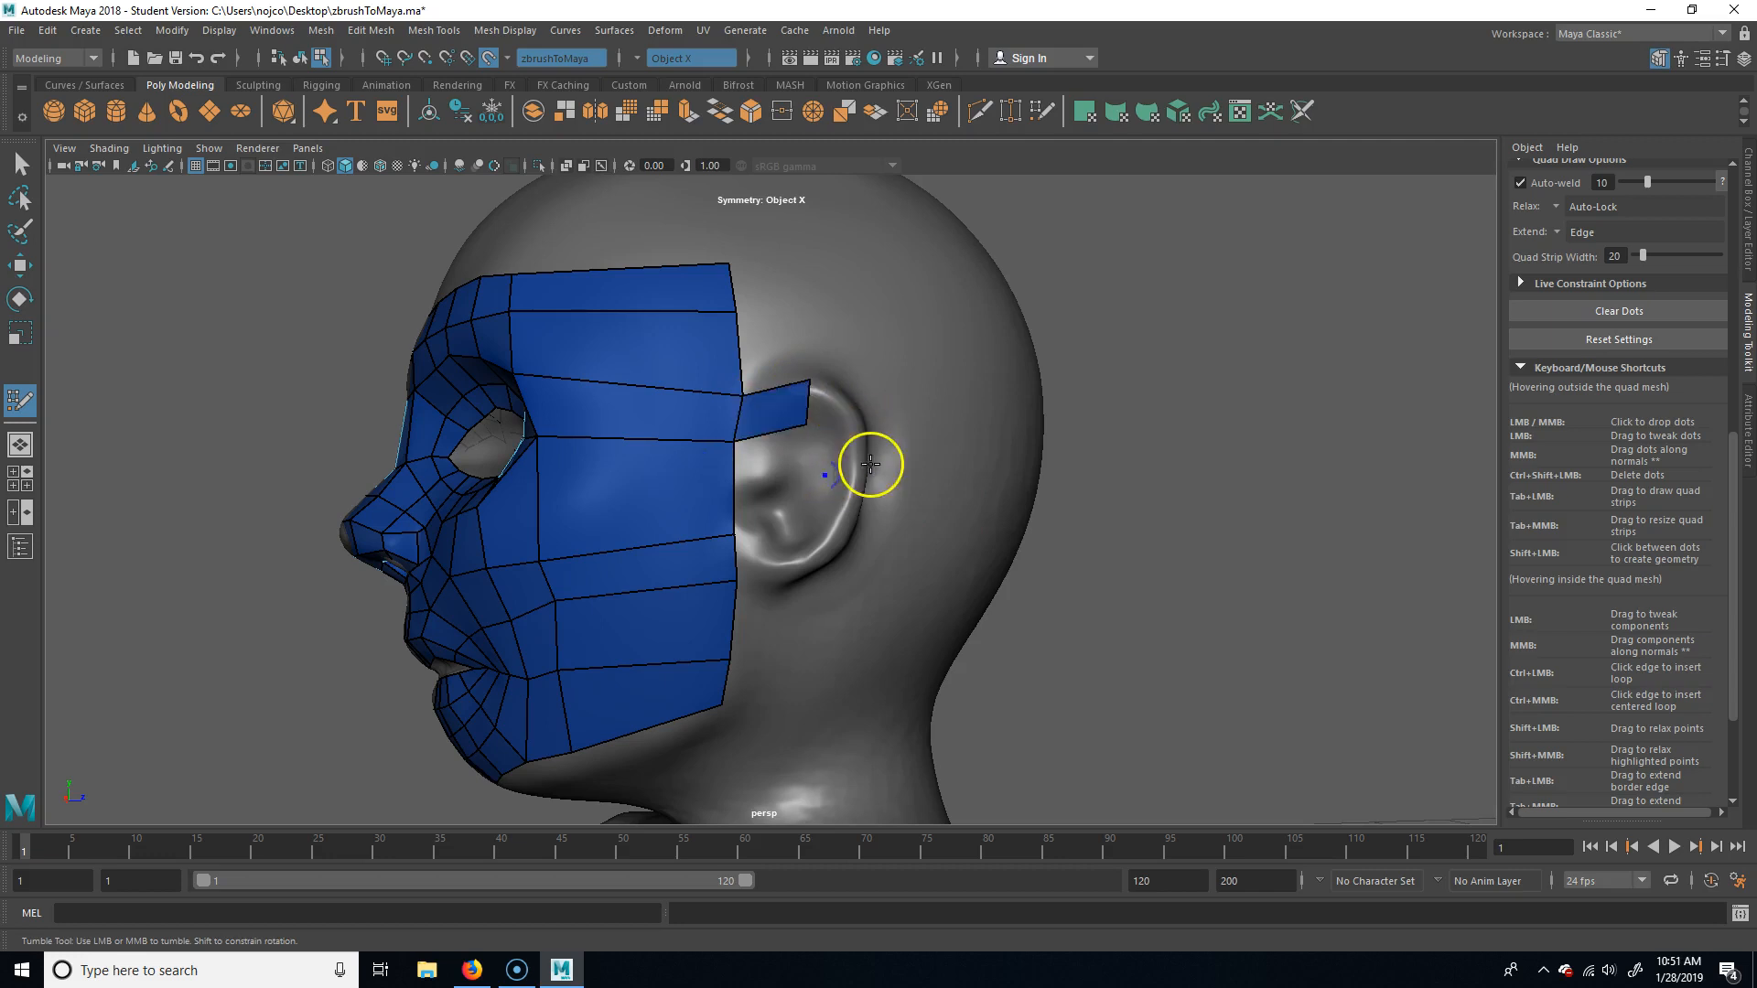
left_click(823, 427, "shift")
key("ctrl+z")
left_click(845, 405)
left_click(780, 549, "shift")
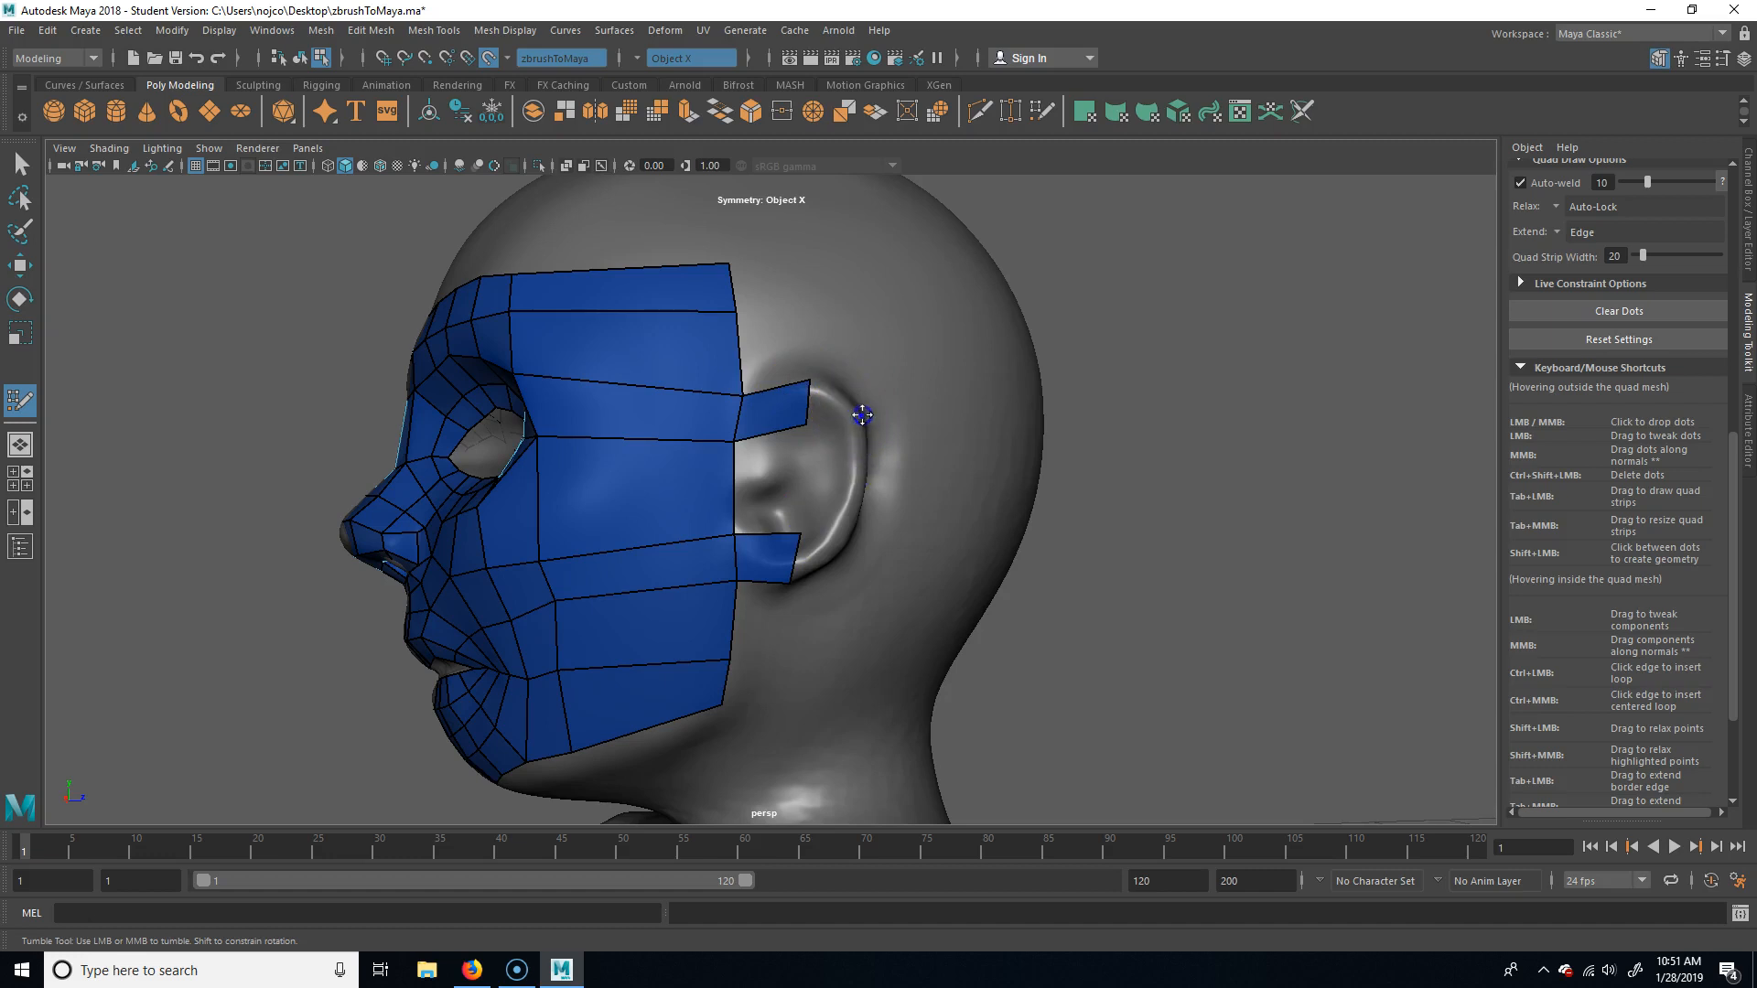
Fill the rest of the ear's outer surface with quads, from the upper rear rim through the middle to the lobe.
left_click(849, 454)
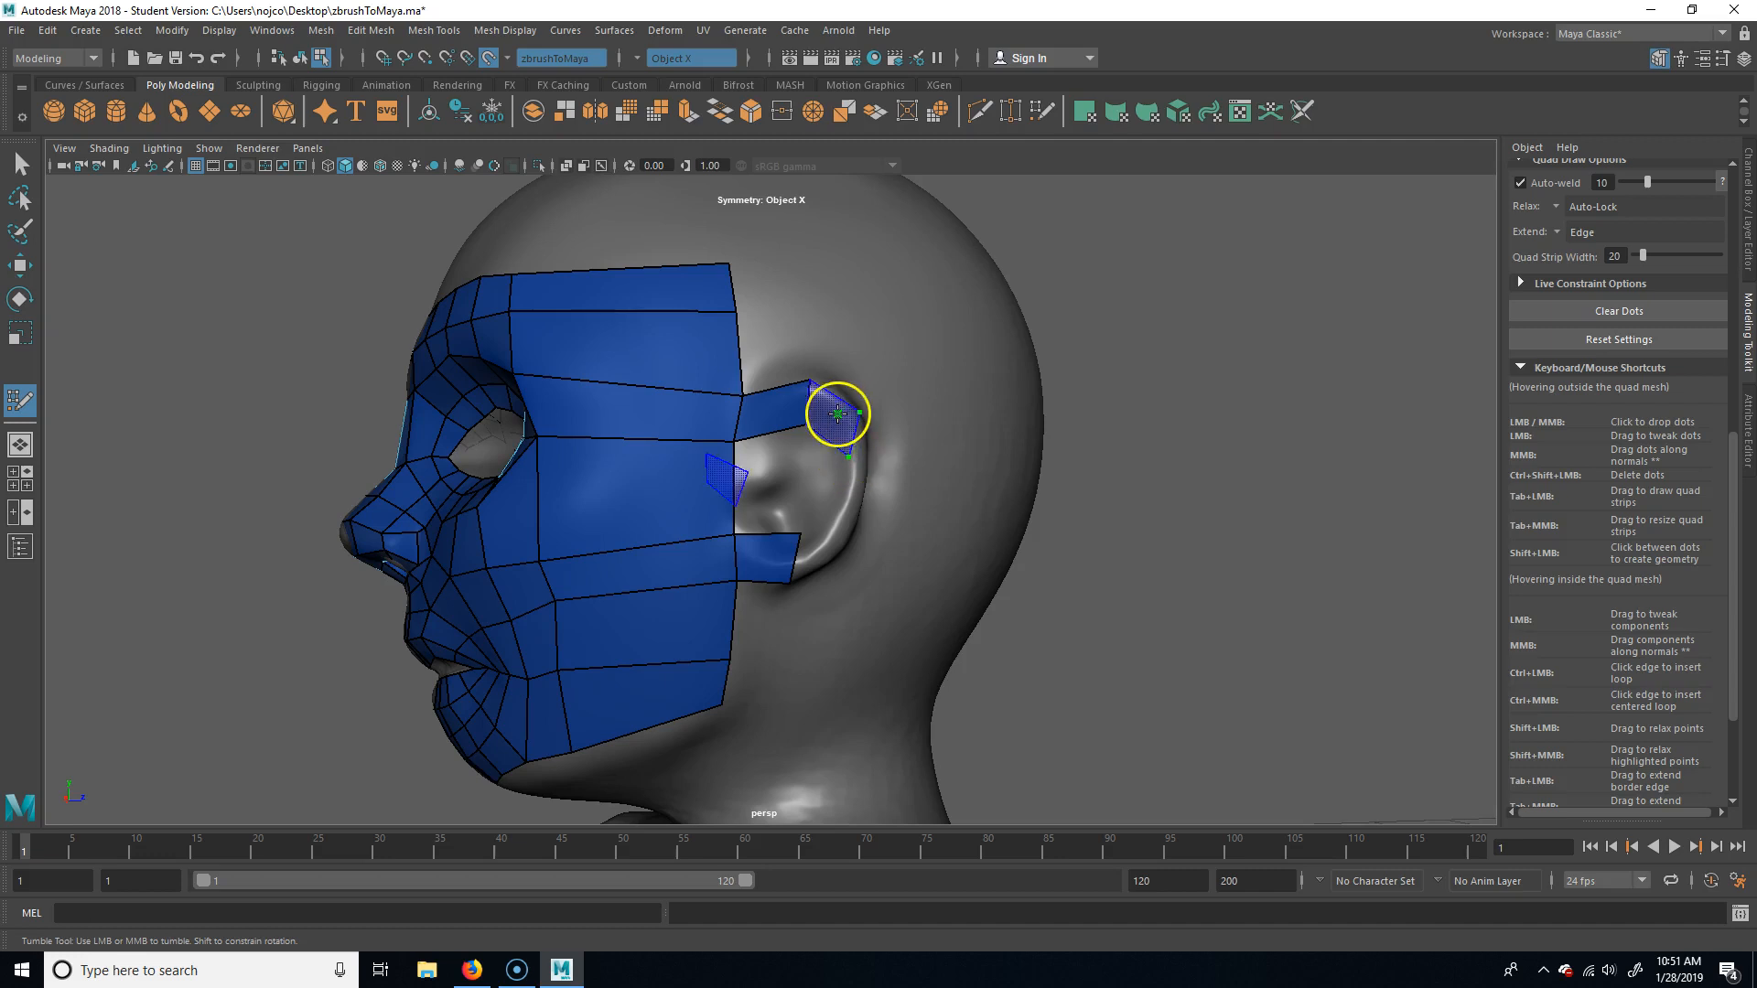
left_click(835, 408, "shift")
left_click_drag(843, 510, 842, 502)
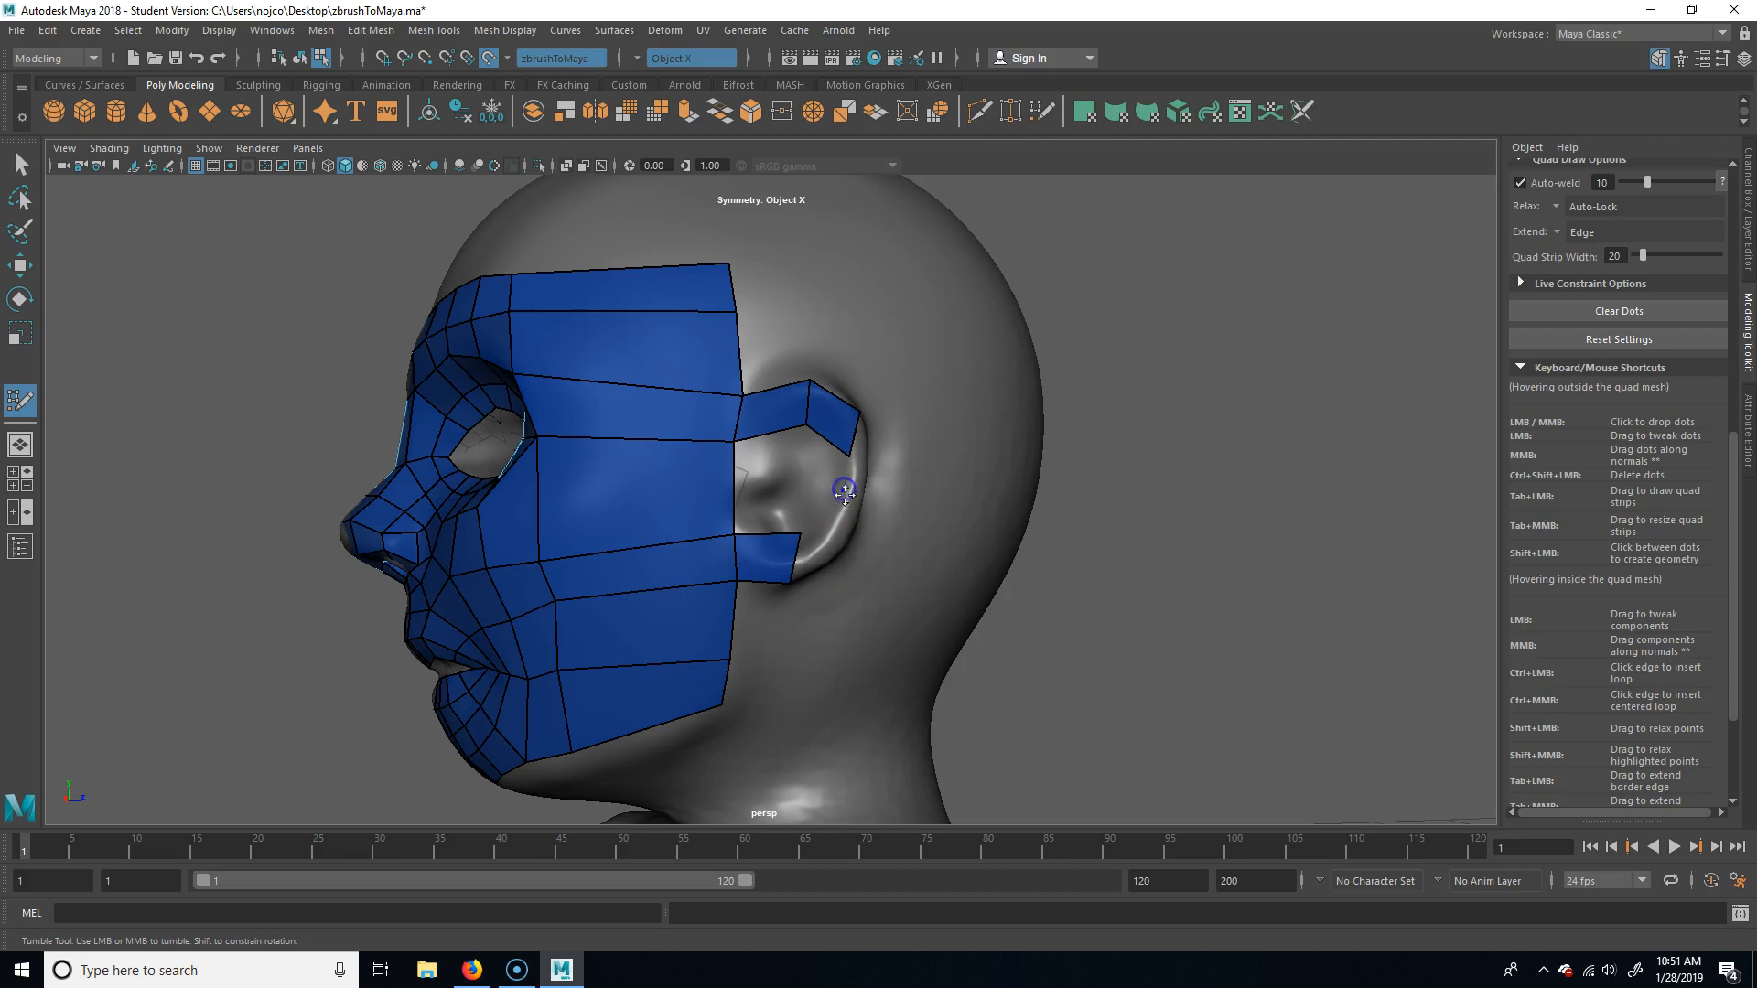
left_click(771, 482, "shift")
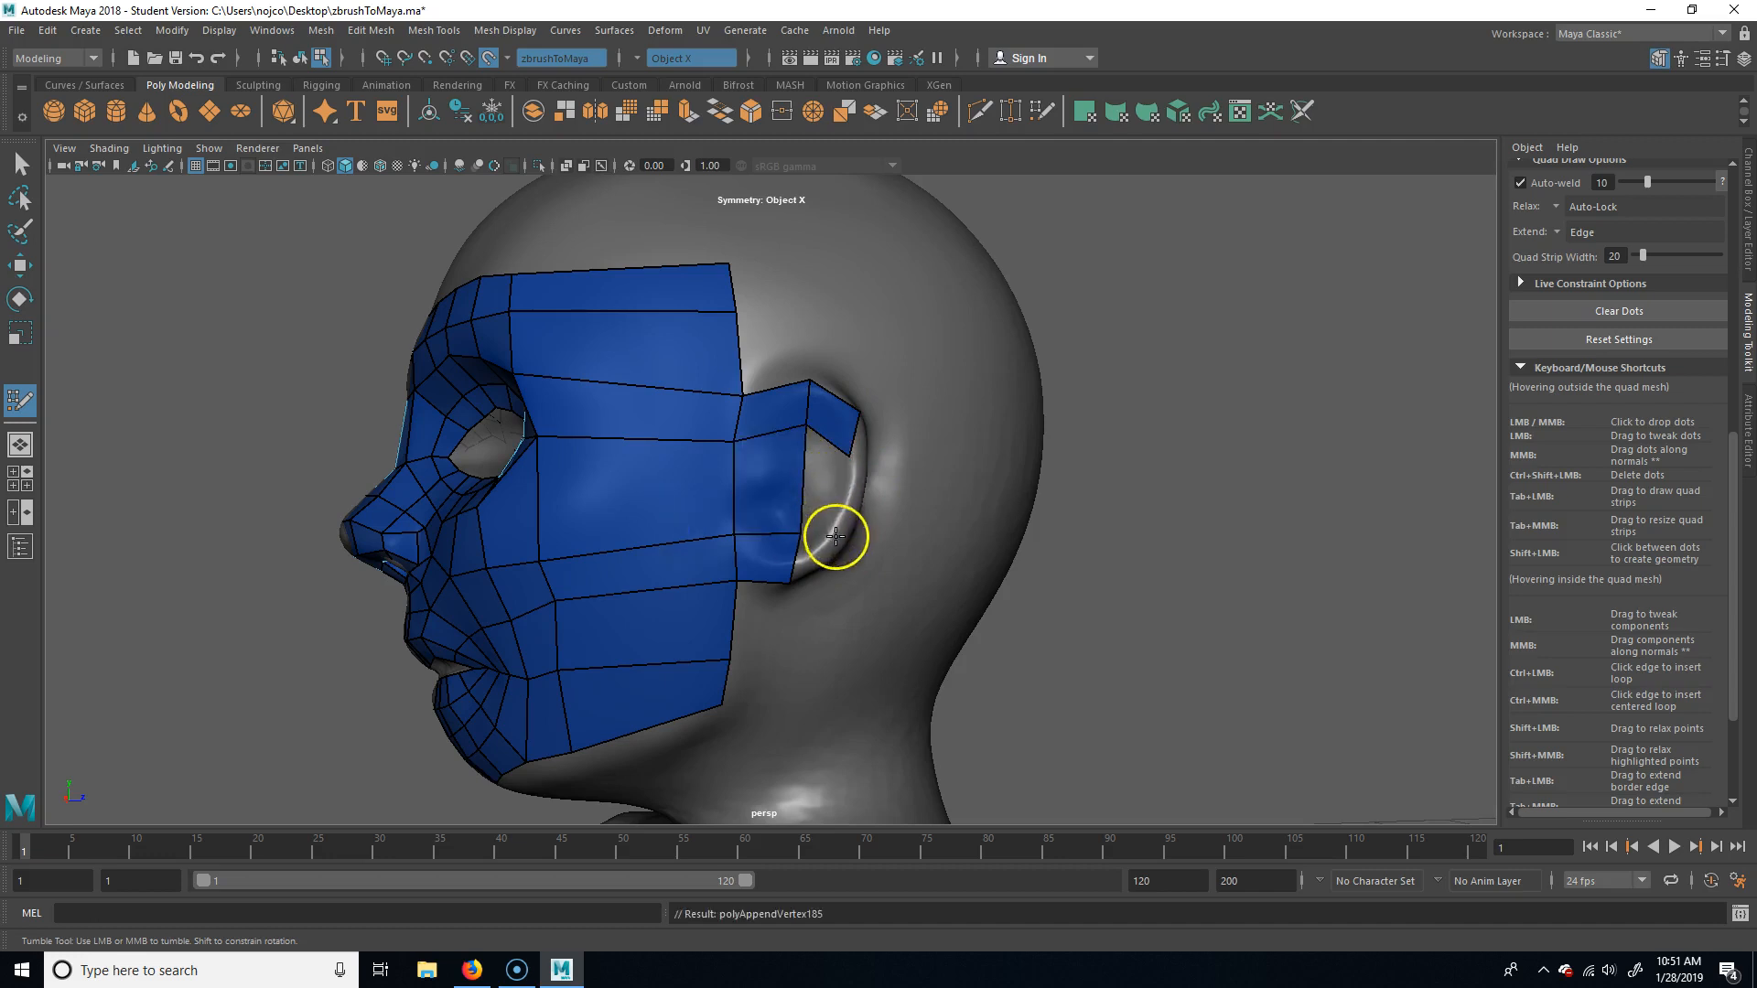
left_click(824, 495, "shift")
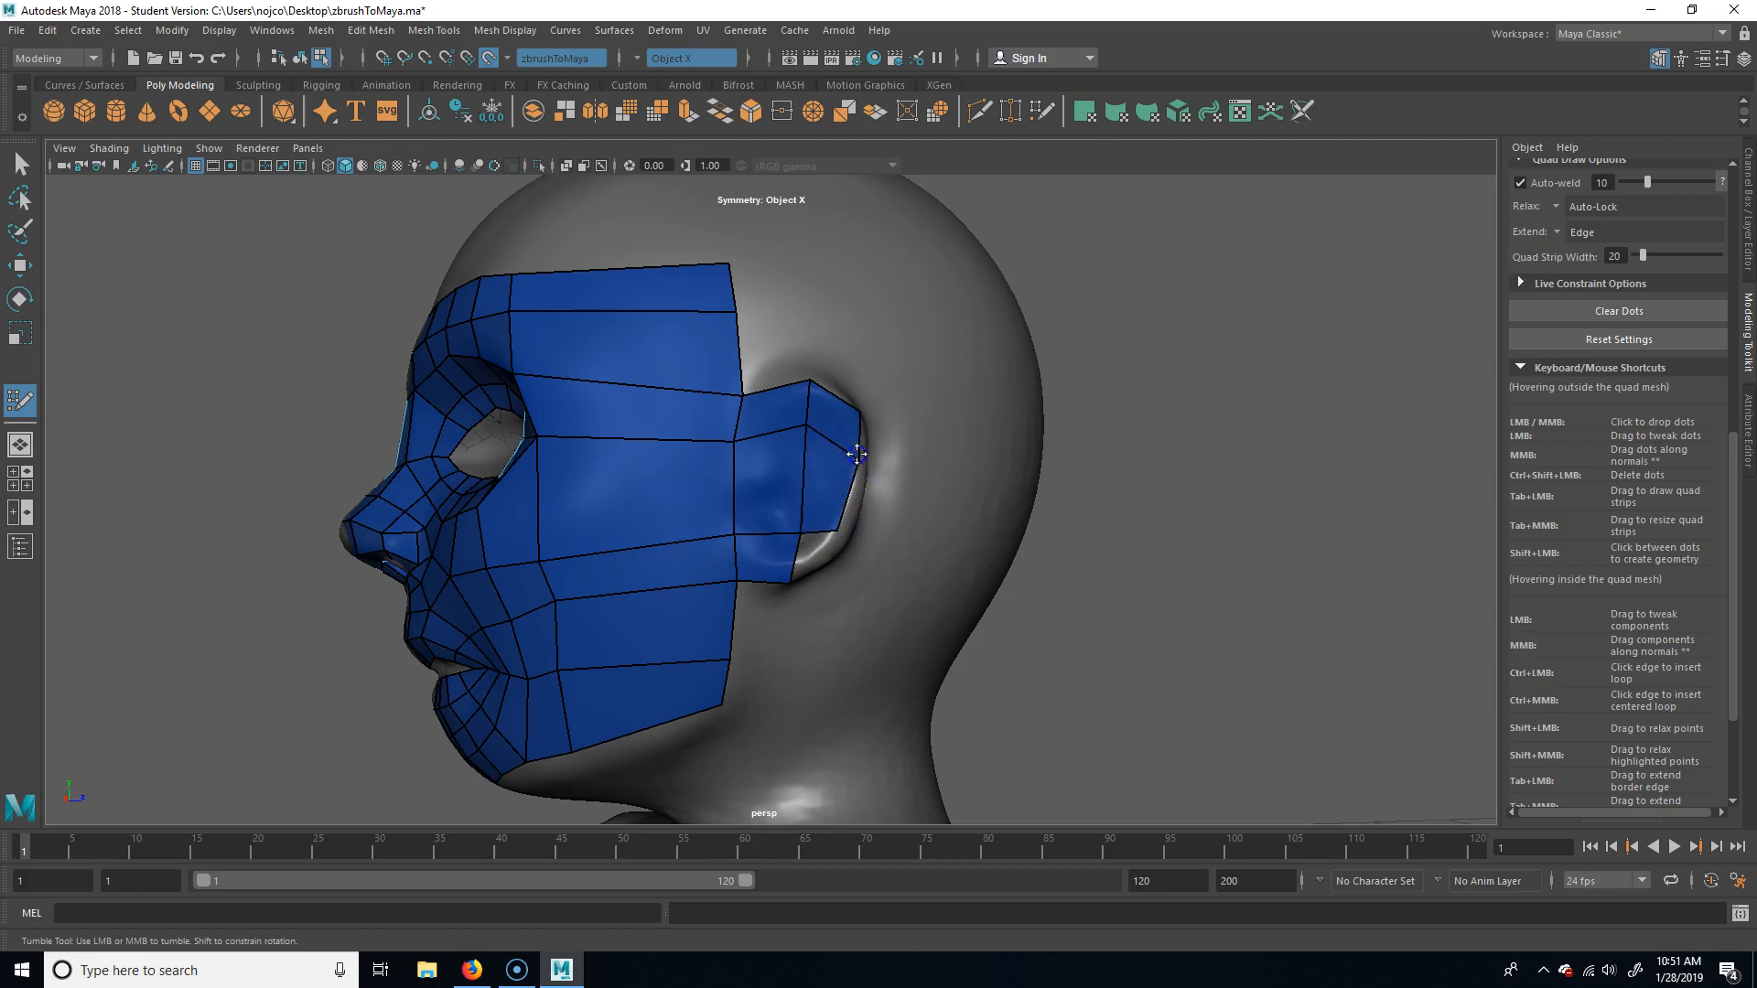
left_click(821, 553, "shift")
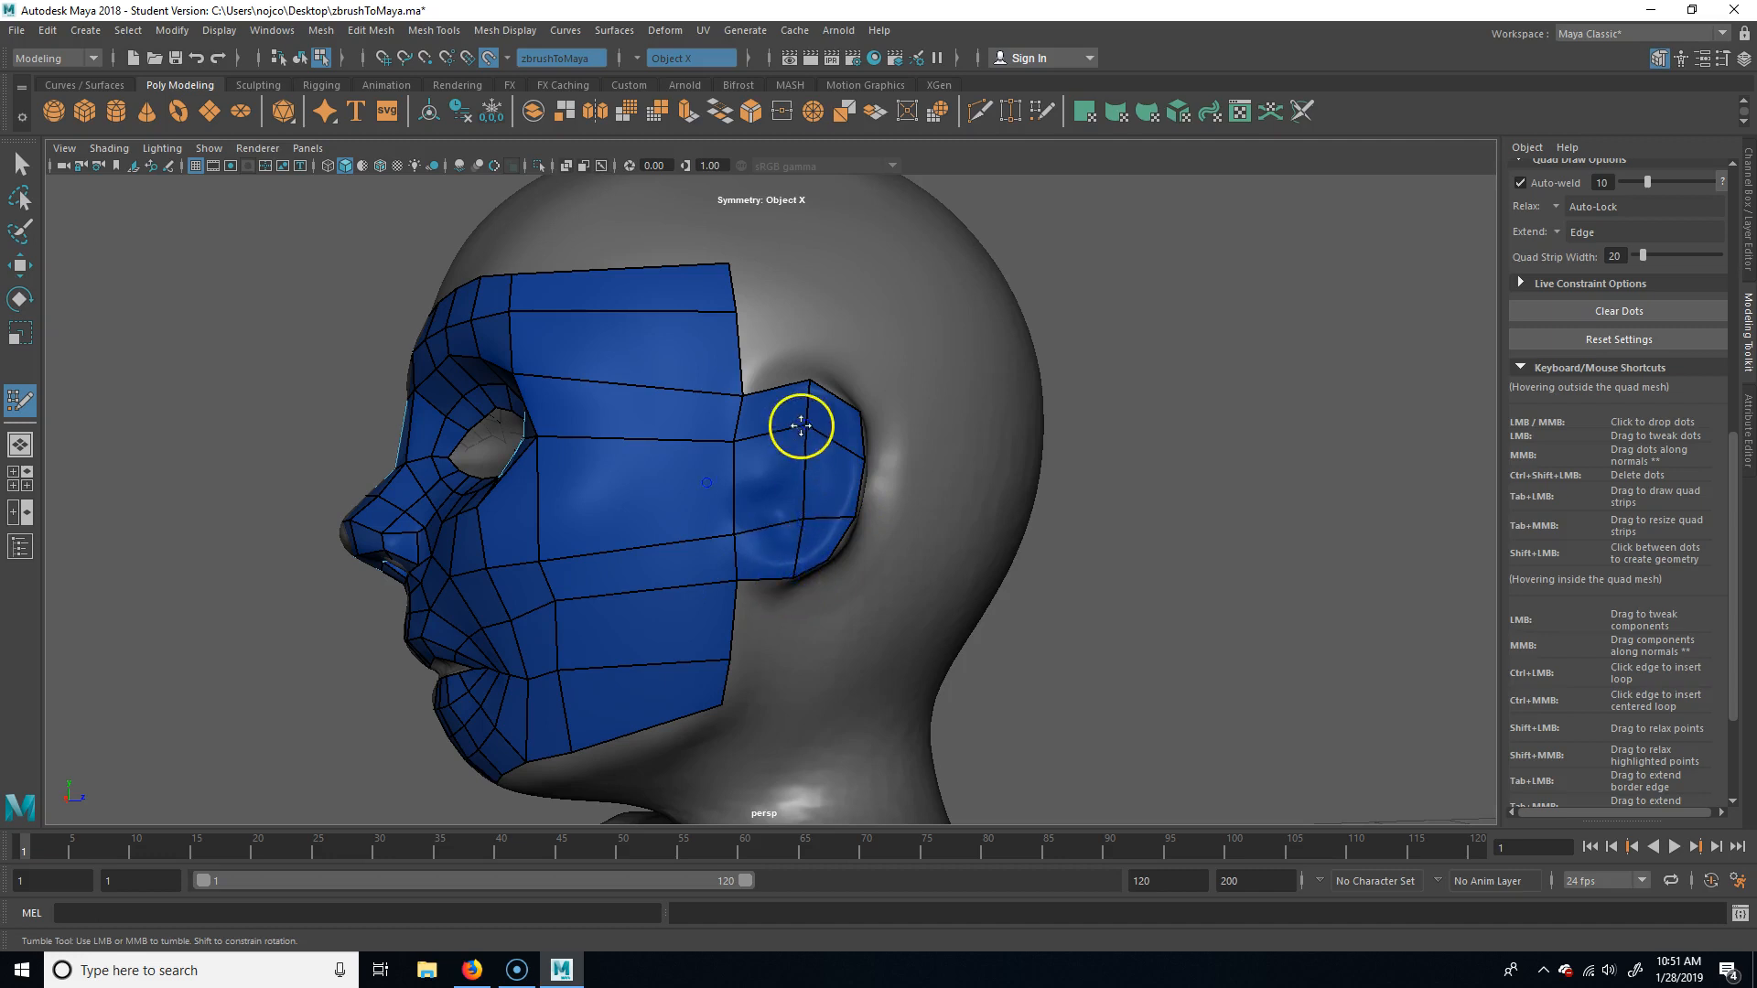
Build a narrow strip of quads along the back of the ear, from above its front top edge down behind the rim.
left_click_drag(1118, 644, 765, 602, "alt")
left_click_drag(559, 473, 559, 475)
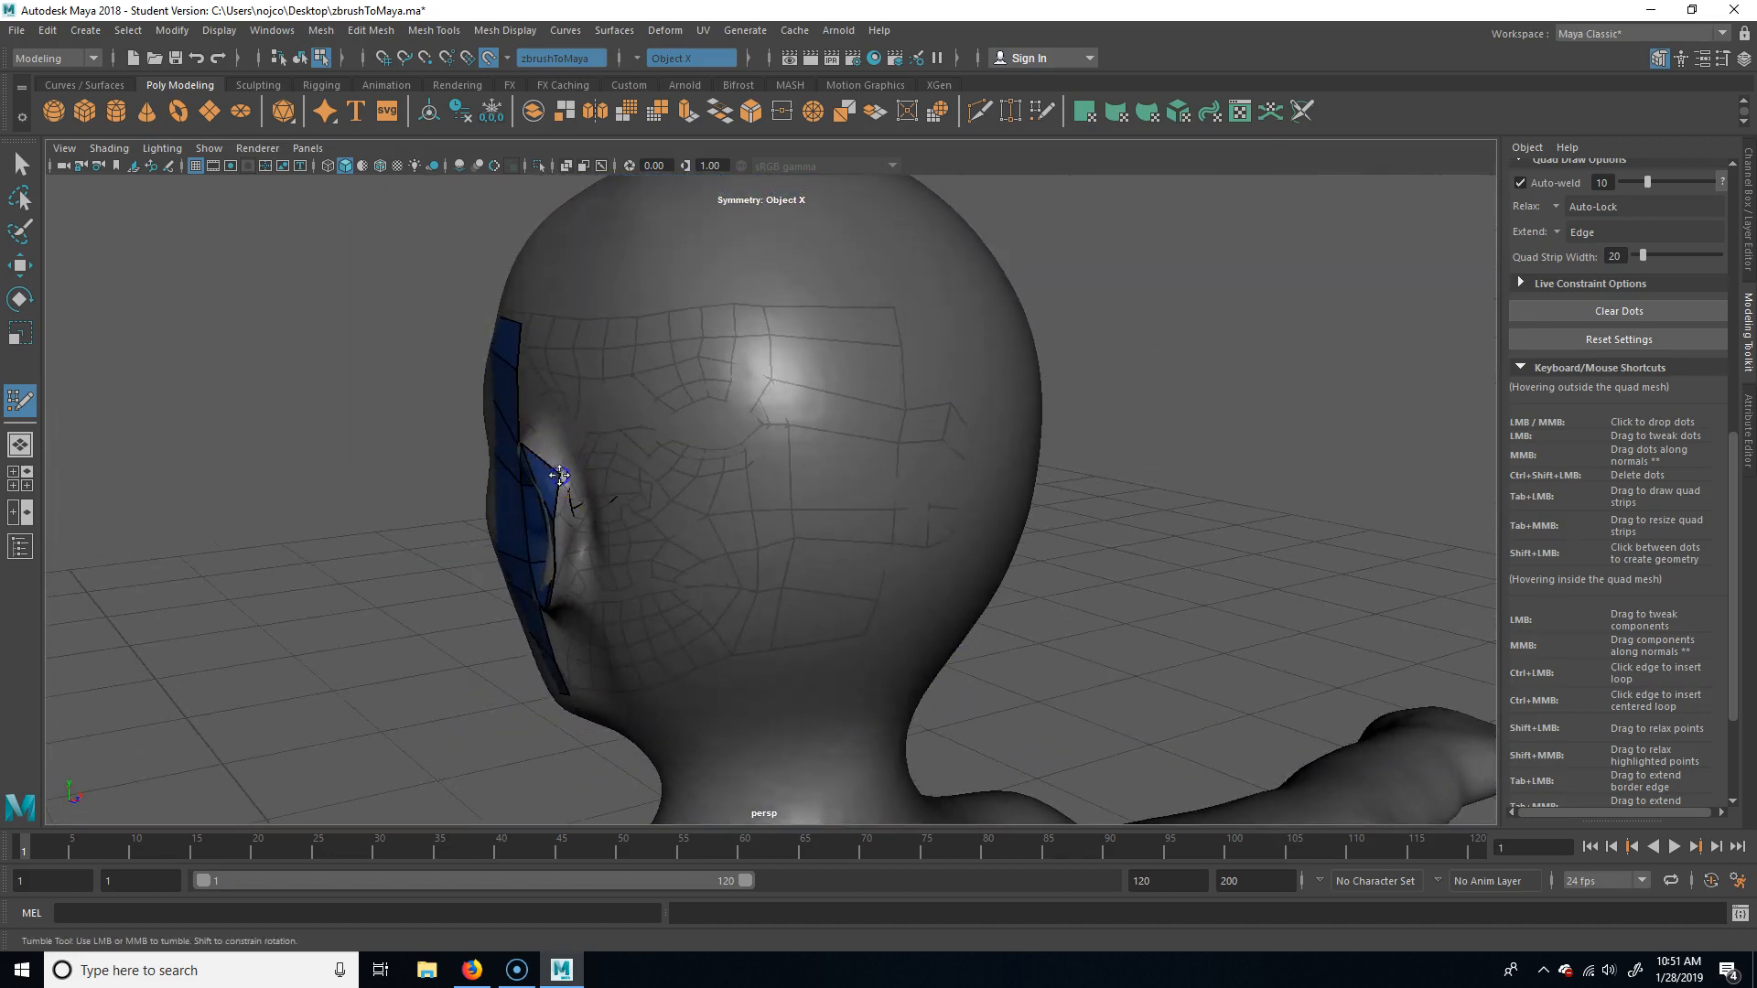
left_click_drag(373, 606, 502, 581, "alt")
left_click_drag(1102, 639, 963, 636, "alt")
left_click_drag(431, 655, 742, 467, "alt")
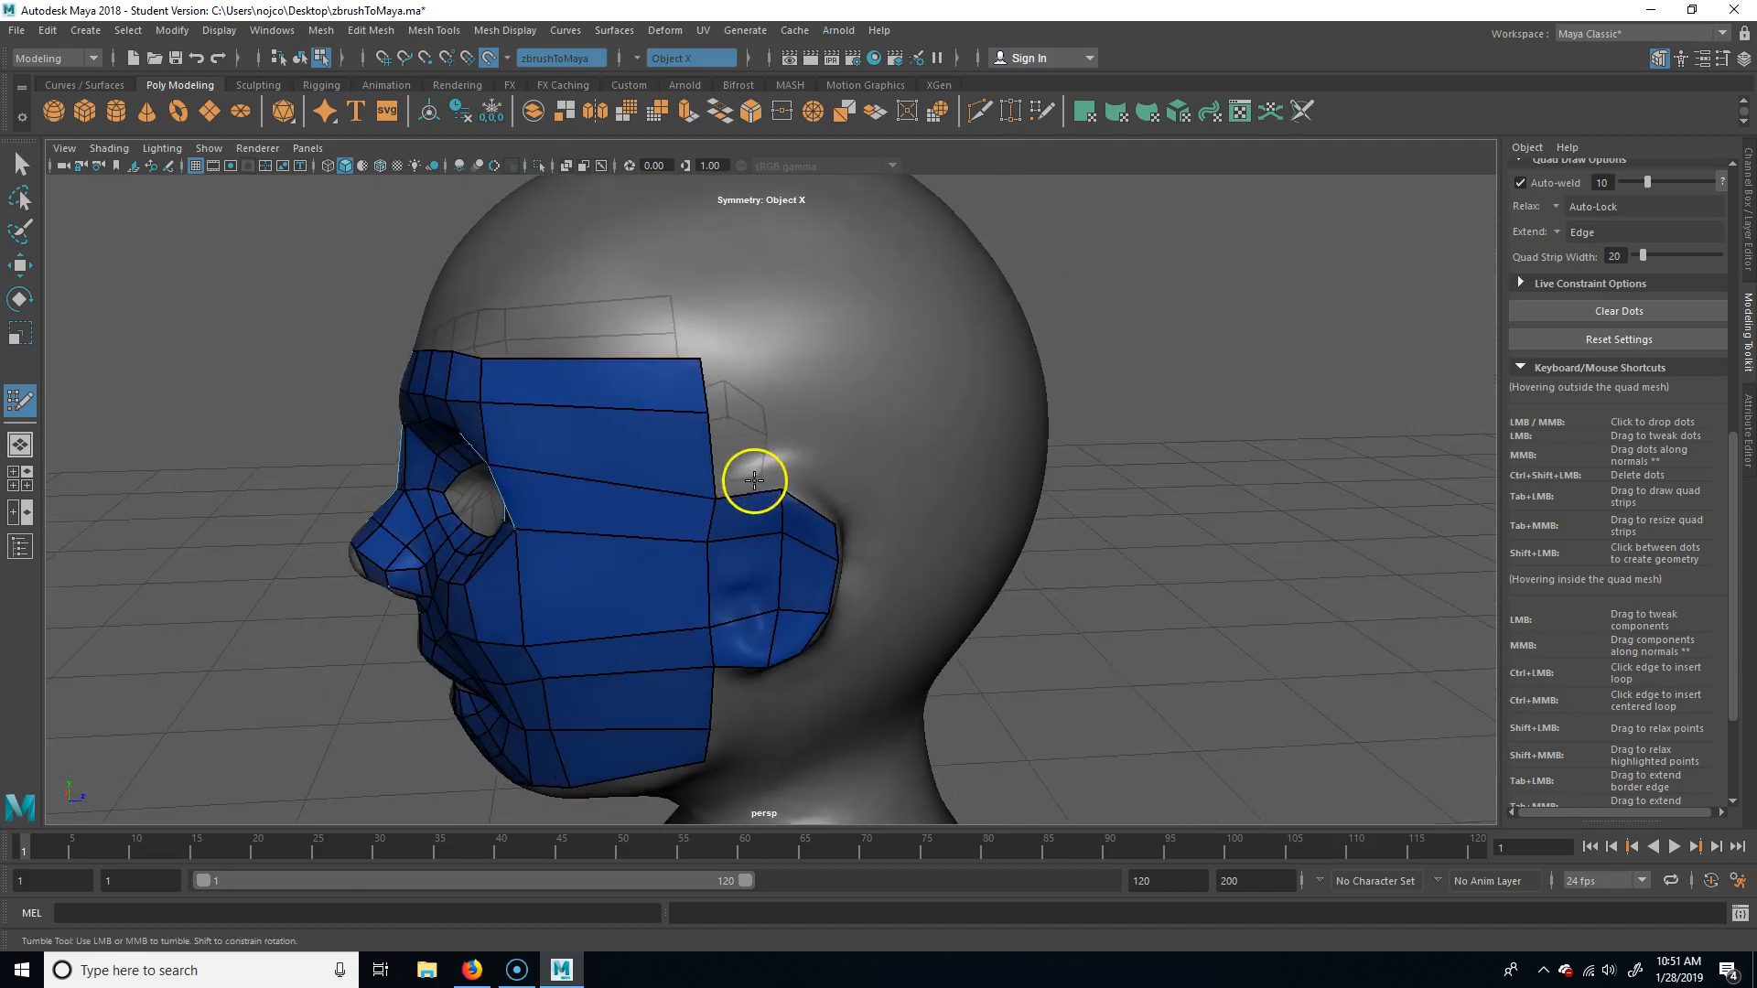
left_click_drag(1047, 620, 1114, 636, "alt")
left_click(686, 616)
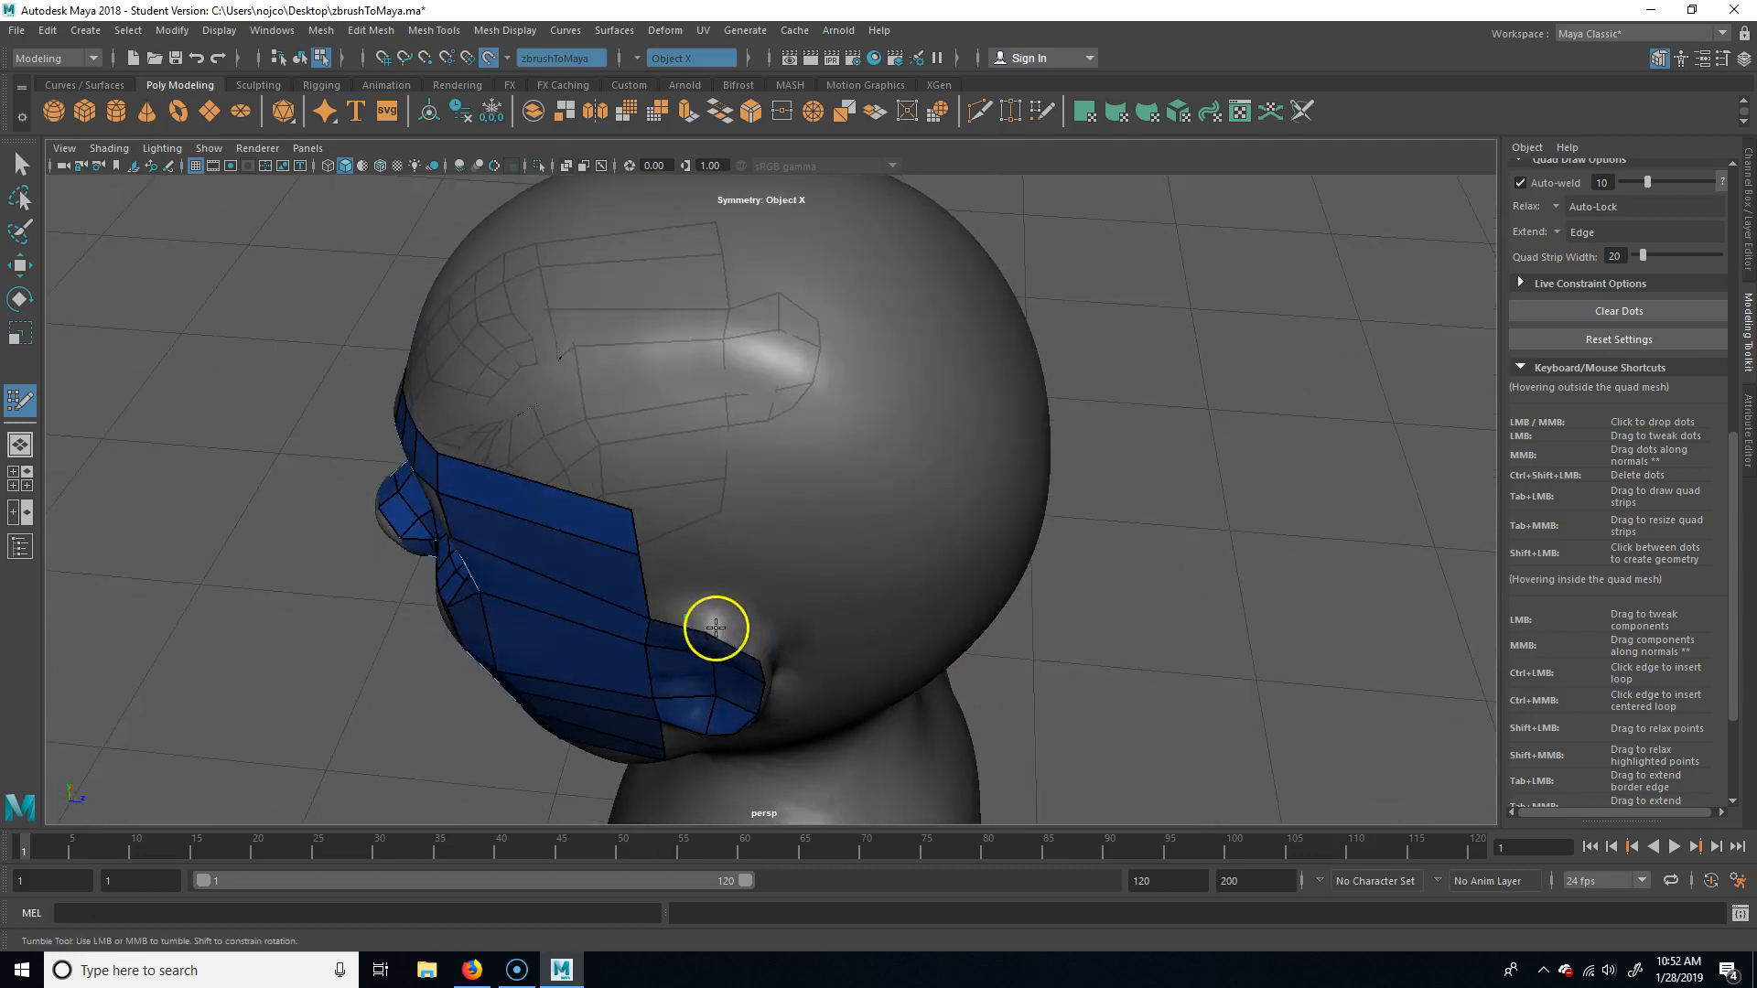
left_click(722, 605)
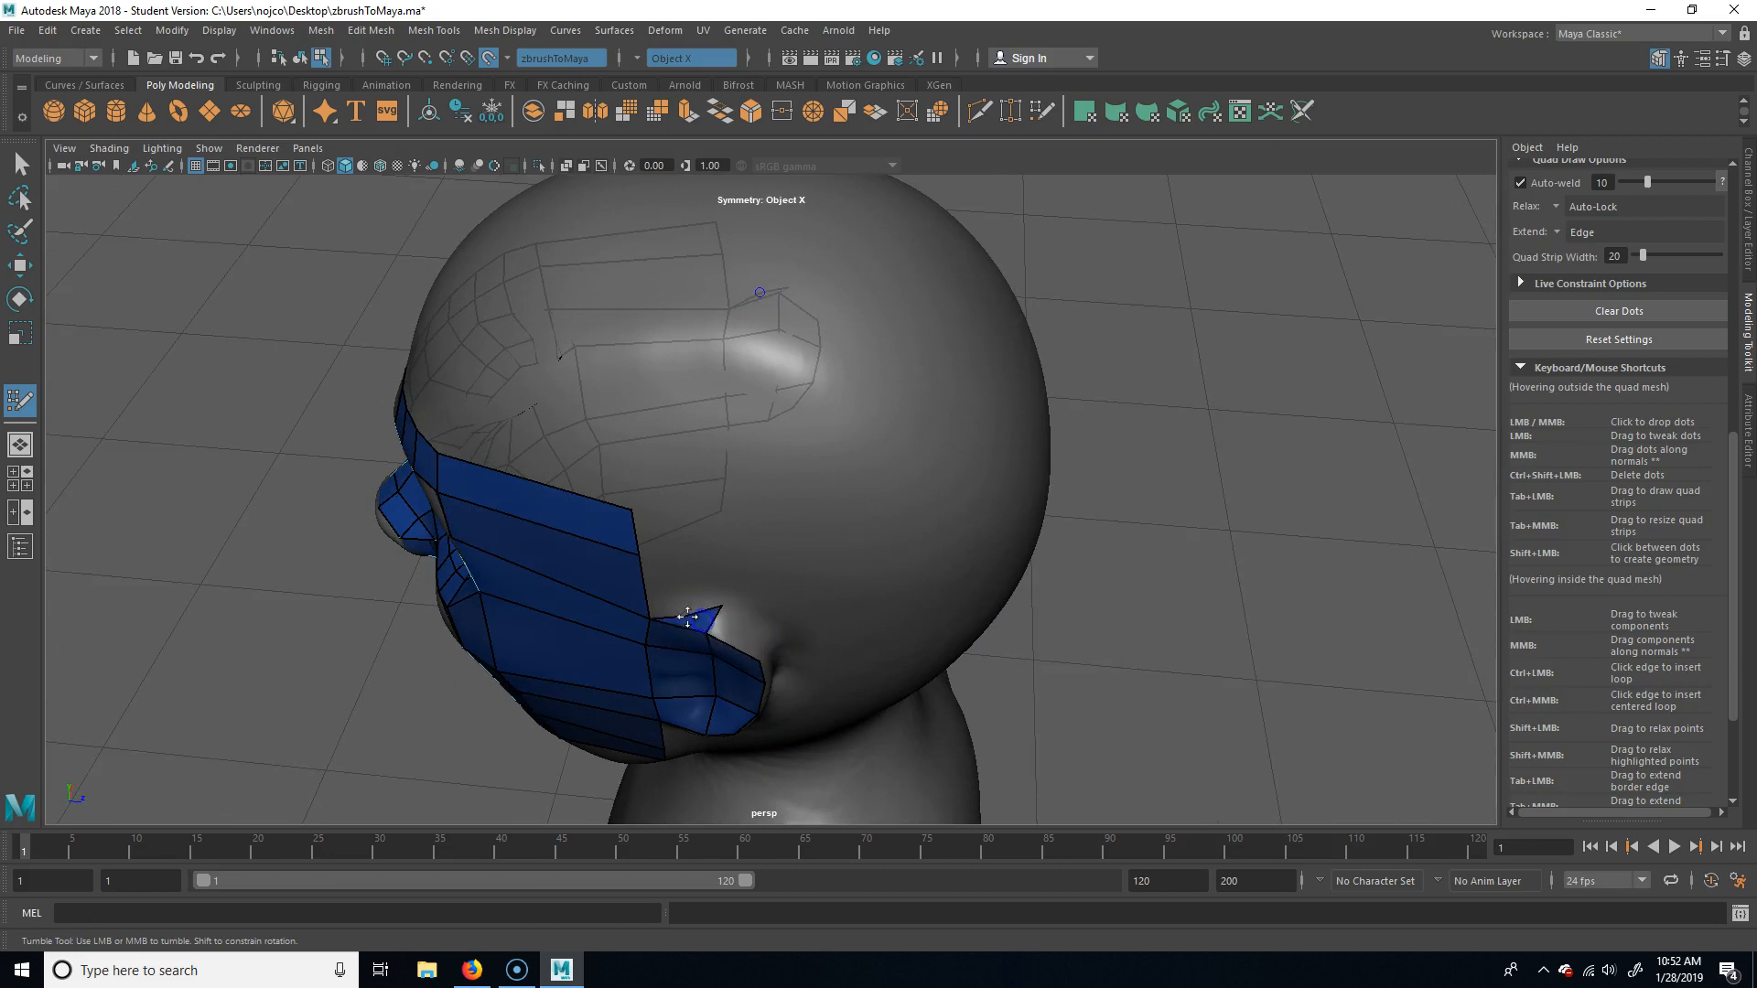
left_click_drag(1086, 640, 1075, 588, "alt")
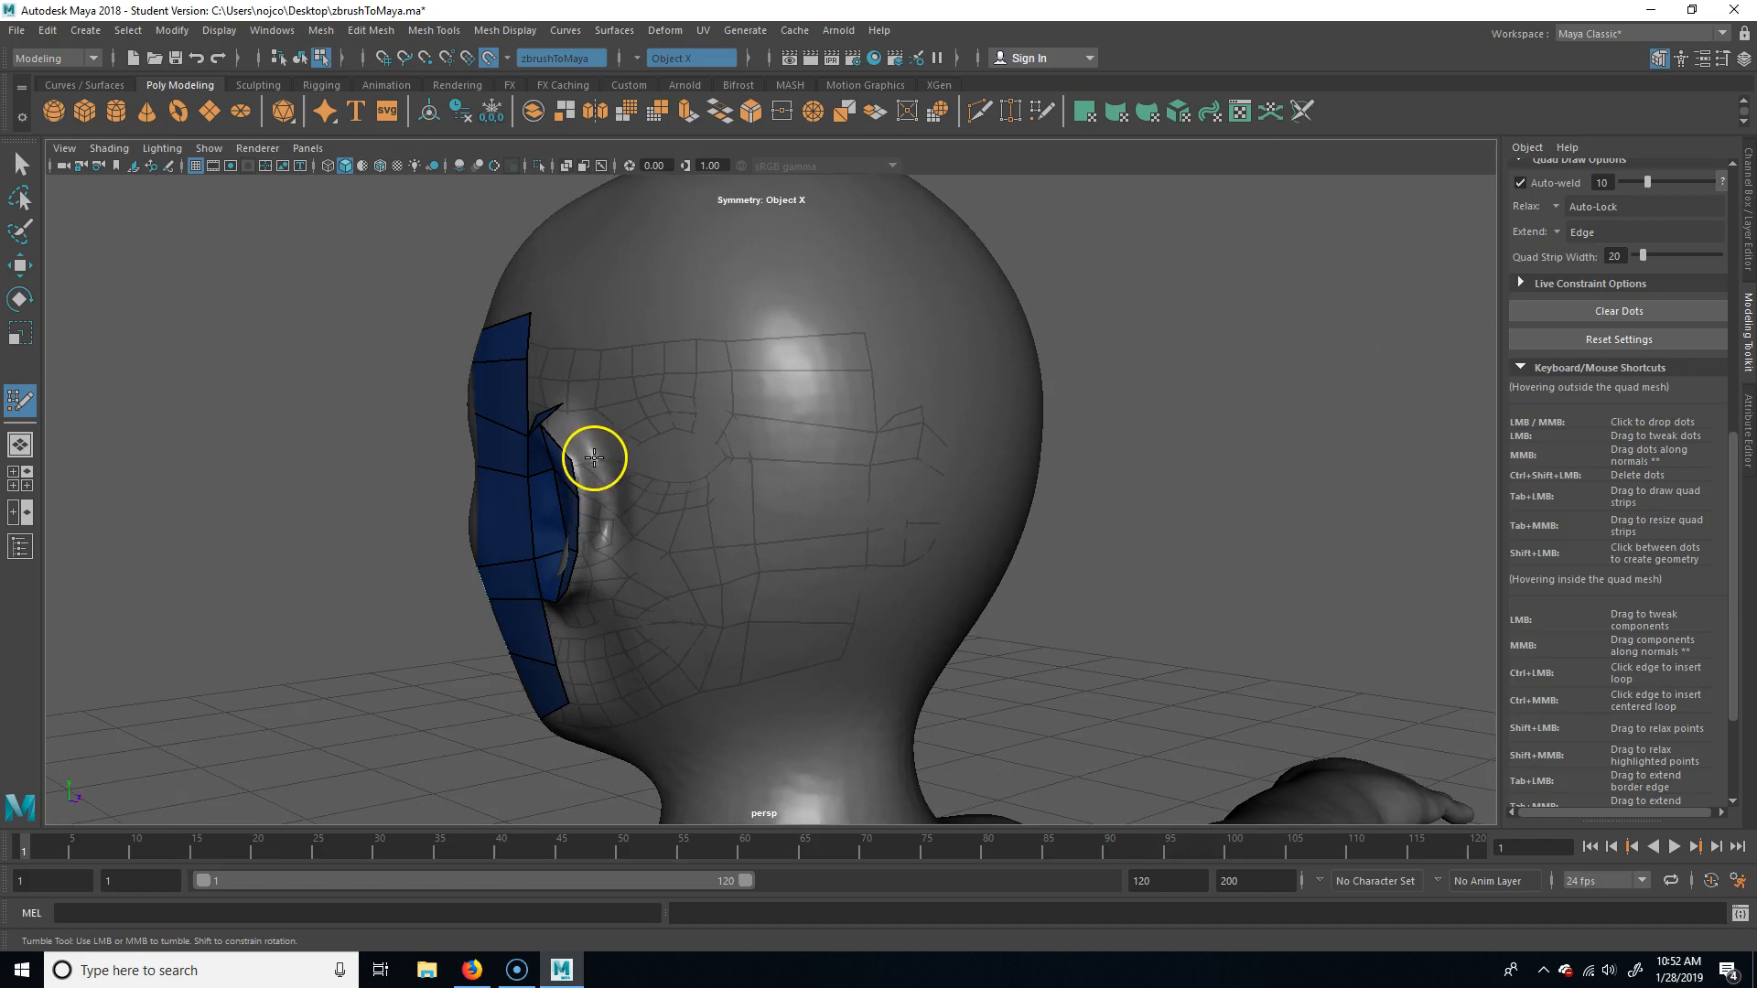
left_click(610, 508)
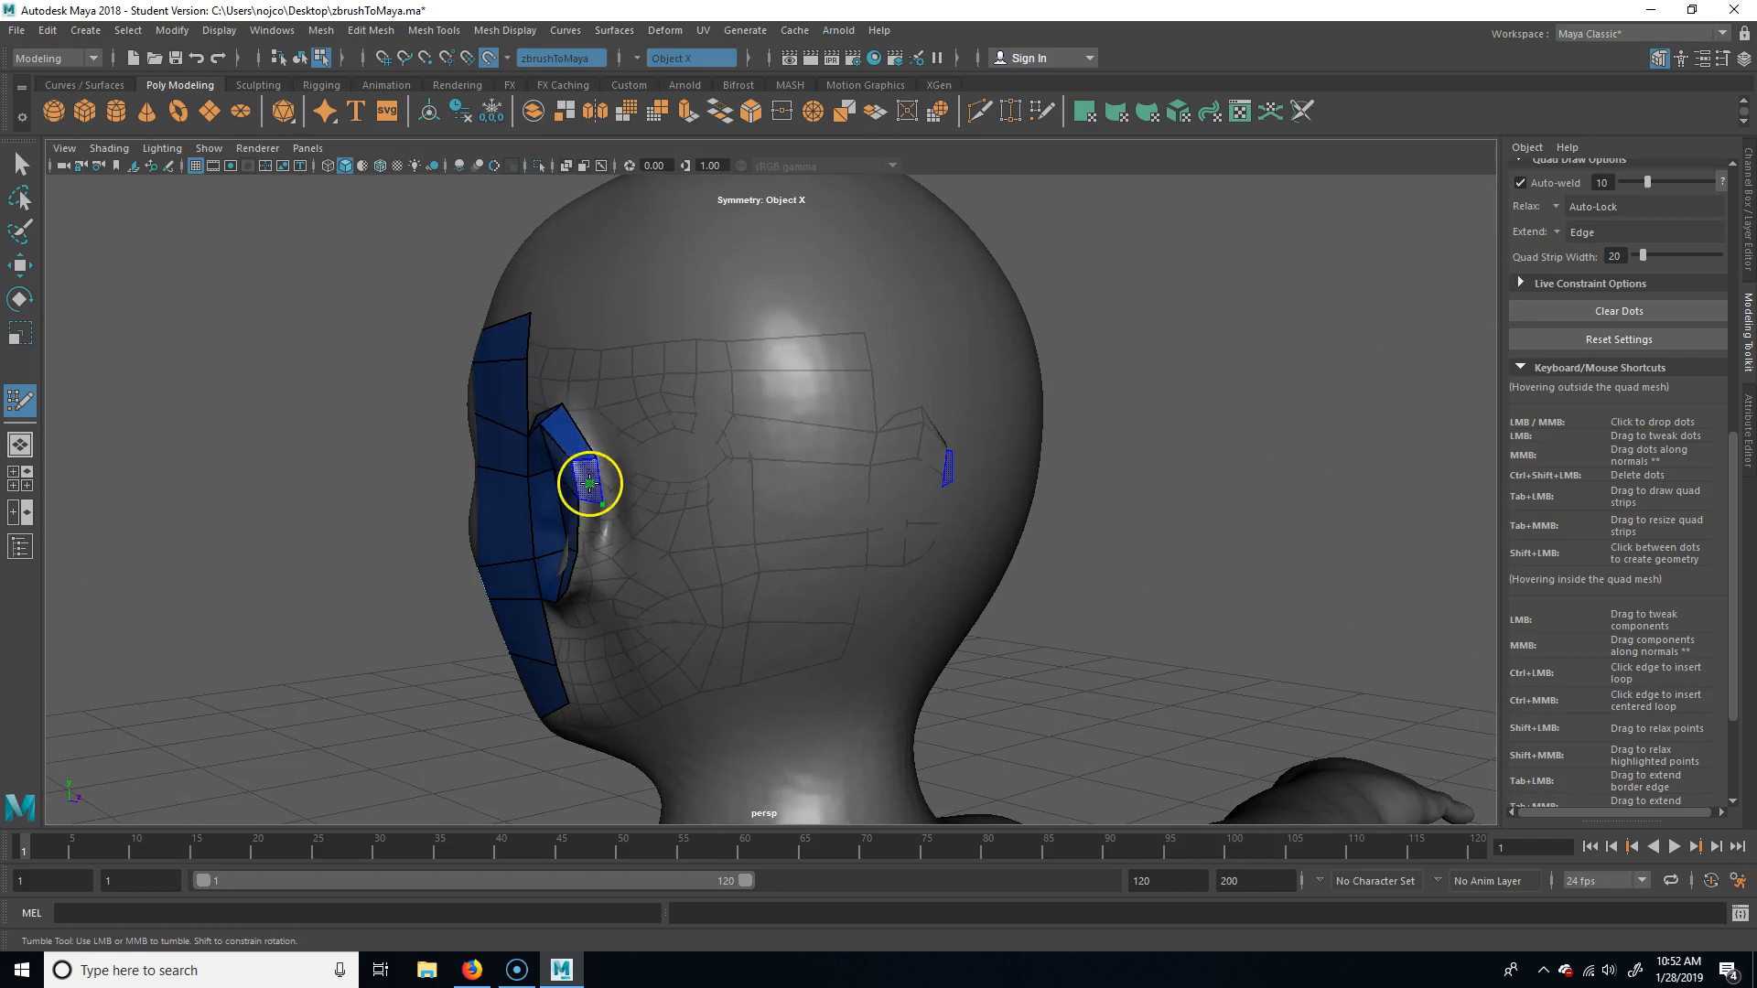
mouse_move(843, 619)
left_mouse_down("alt")
mouse_move(1172, 612)
mouse_move(690, 424)
left_mouse_up("alt")
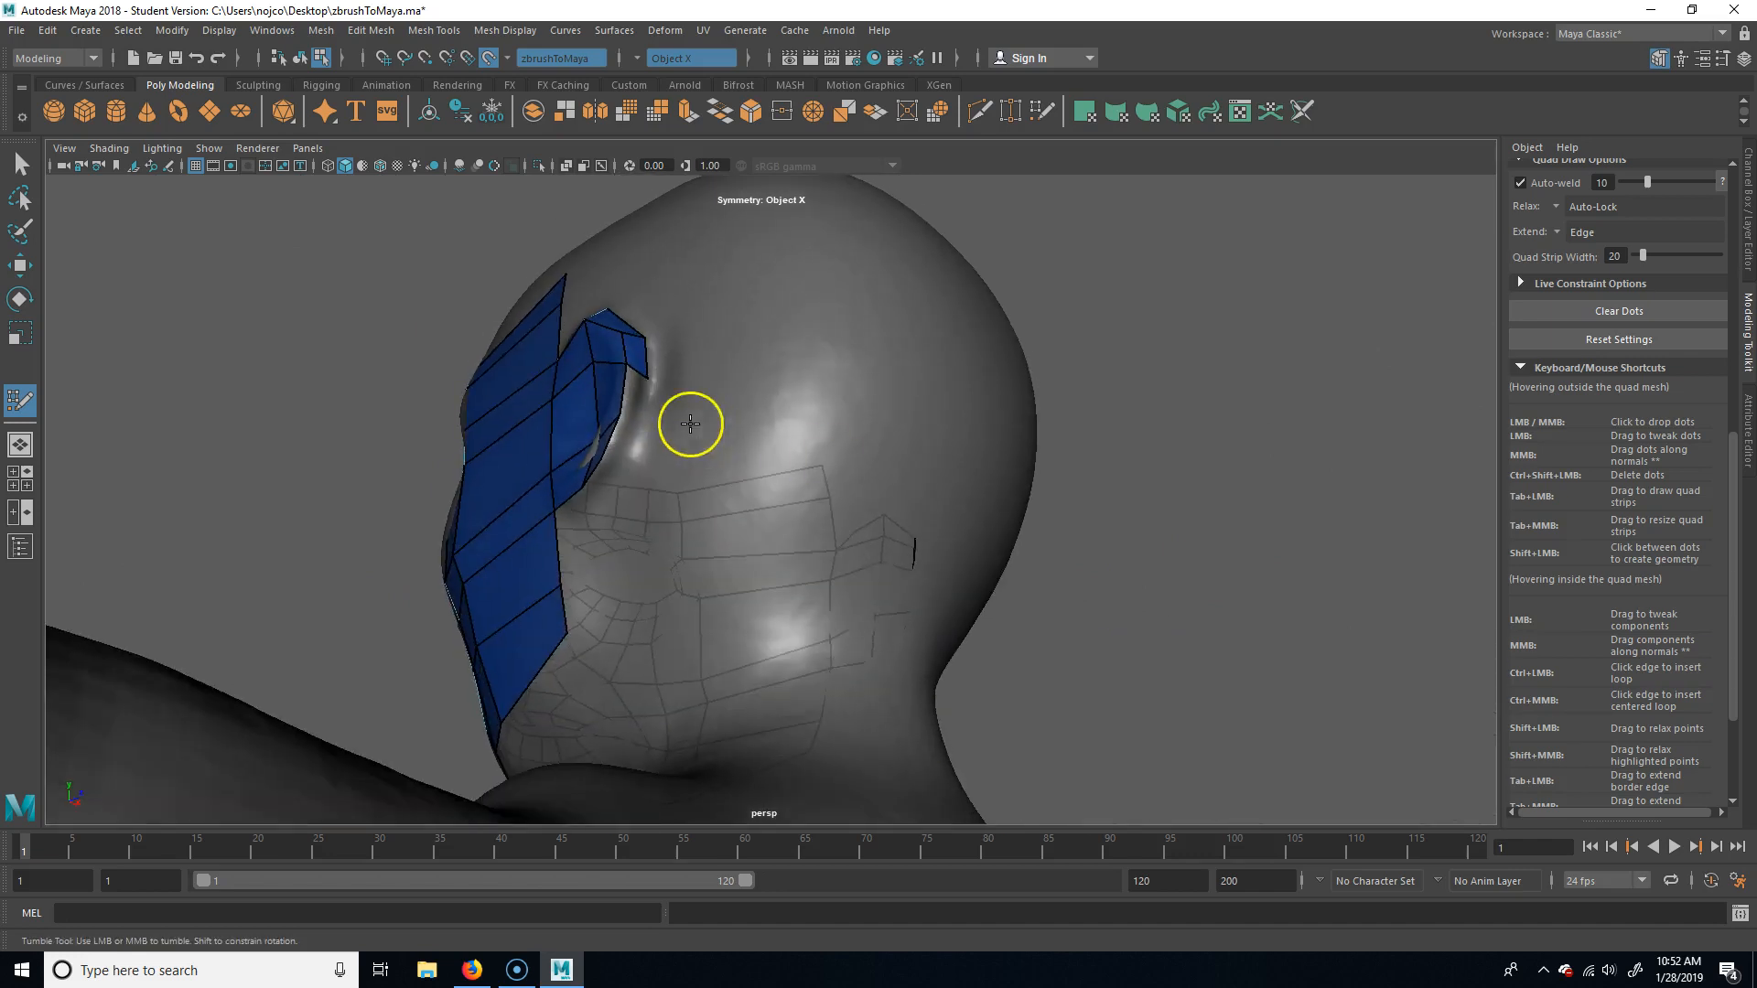
left_click(631, 401, "shift")
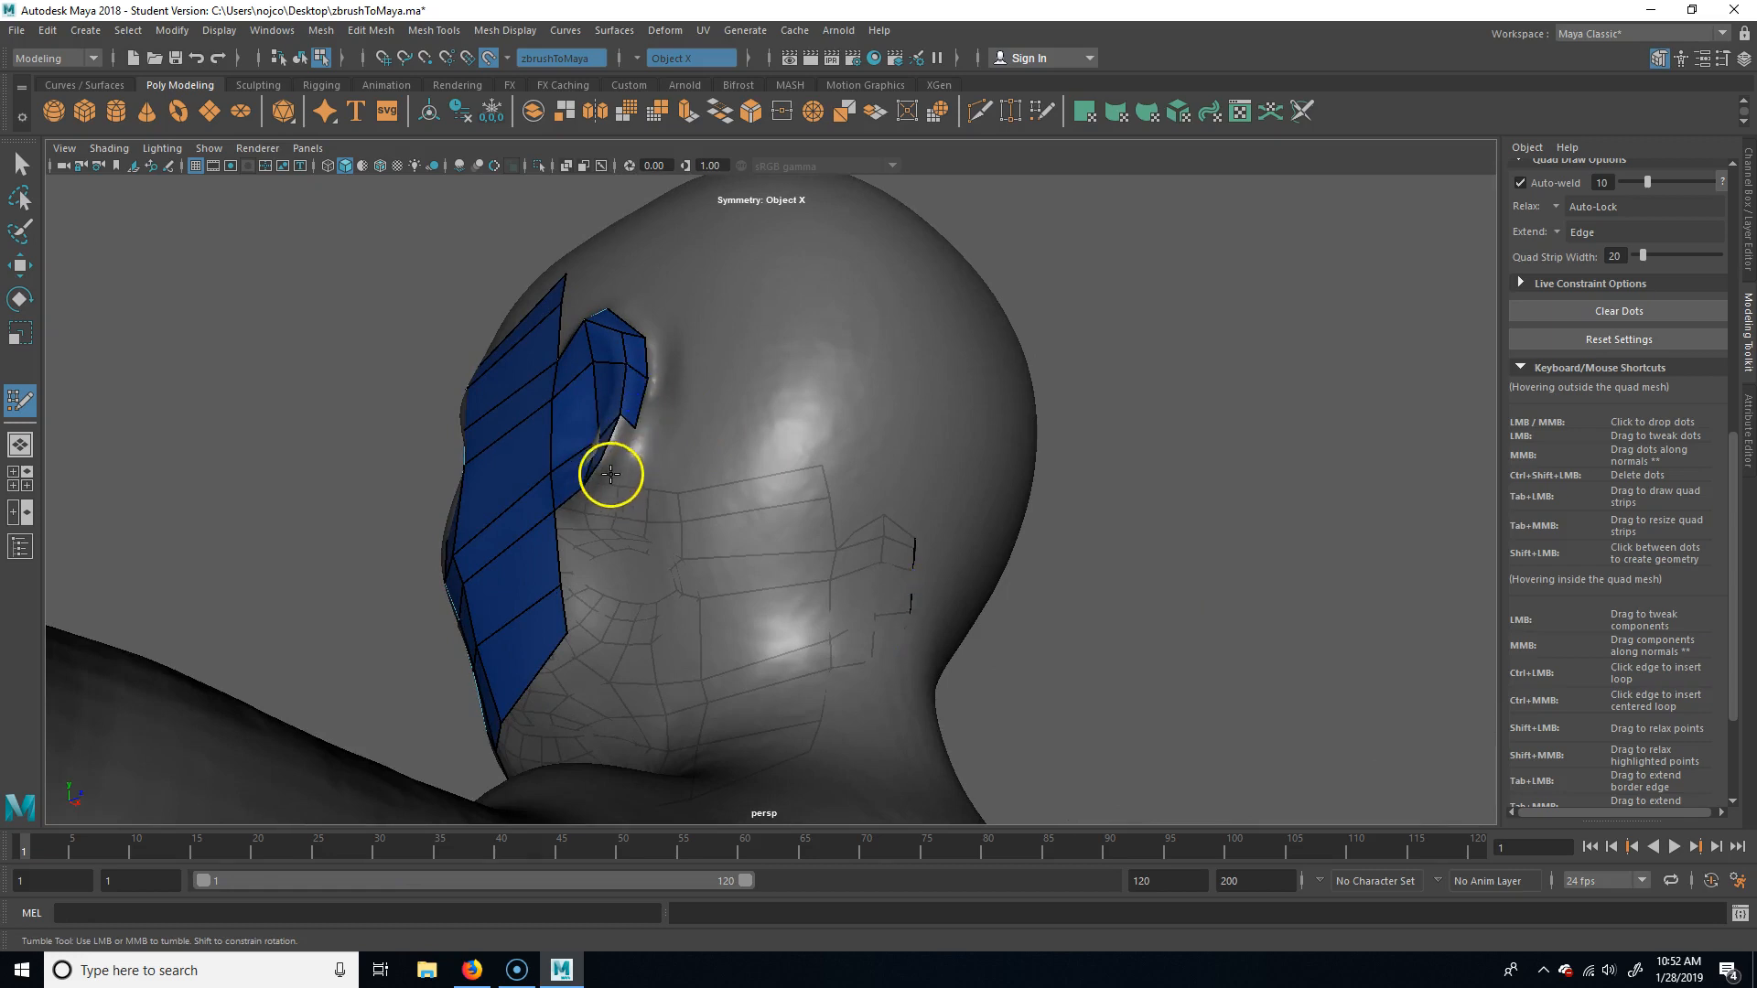
Continue the ear's back strip under the lobe and join it to a narrow quad down the jaw's rear edge.
left_click_drag(731, 502, 875, 451, "alt")
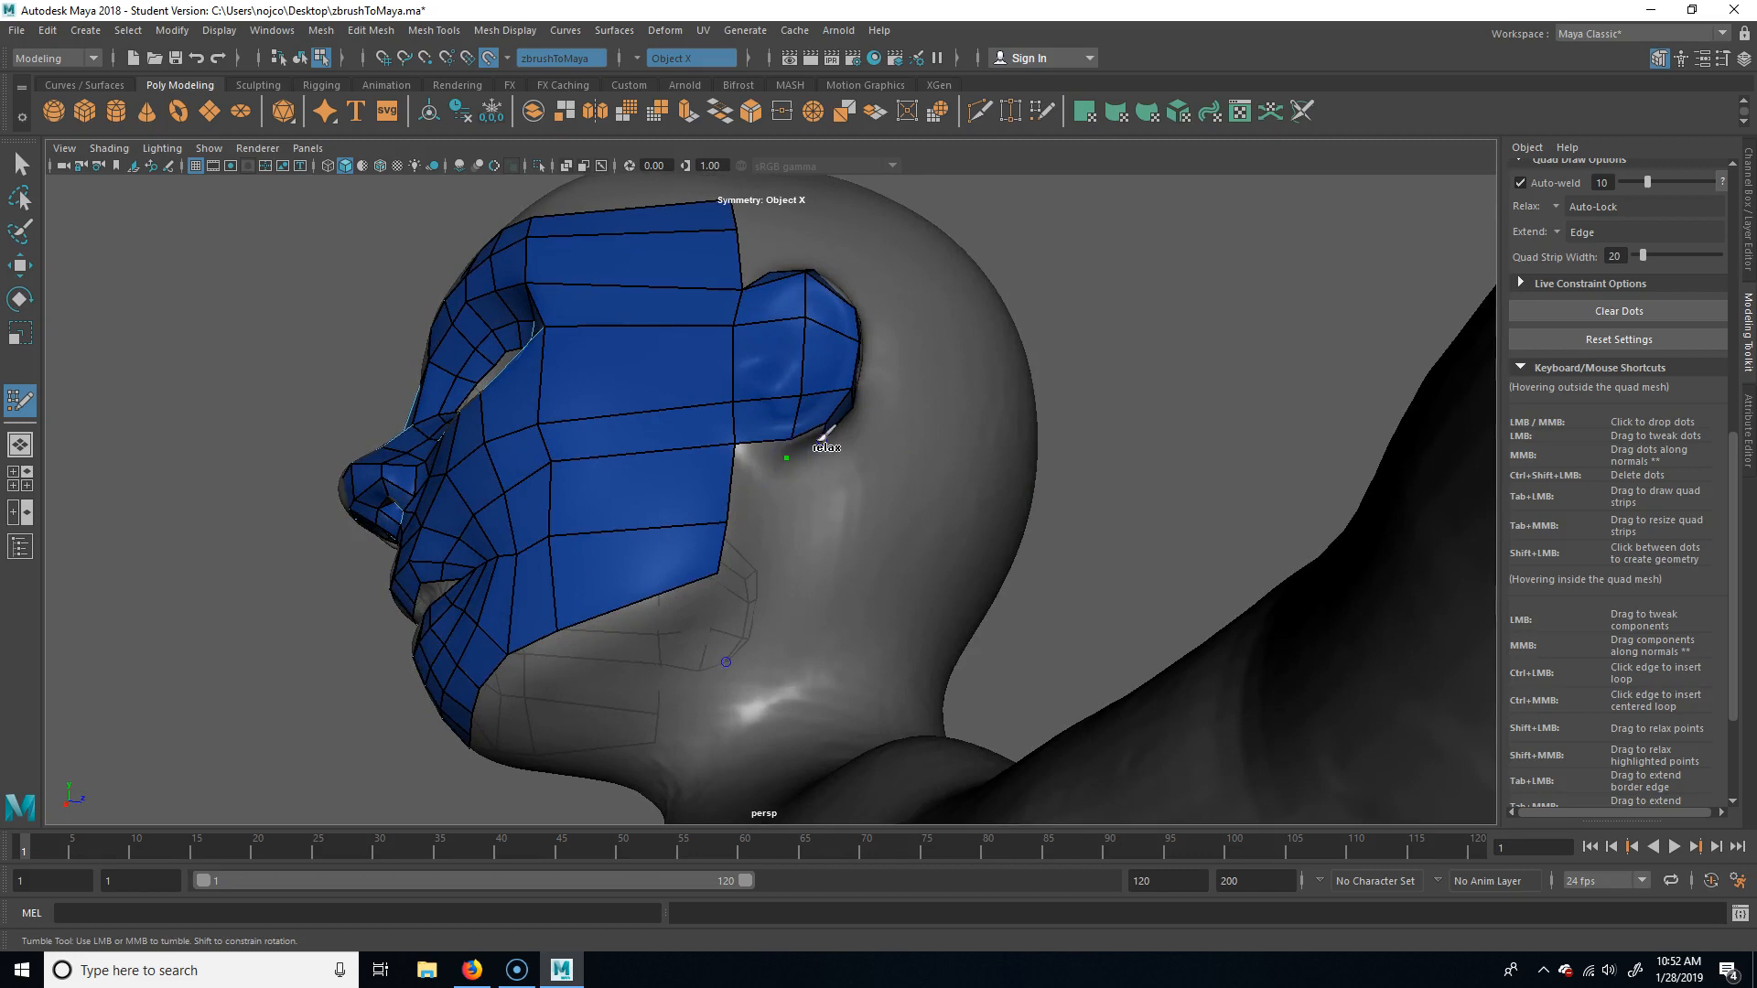
left_click_drag(798, 450, 754, 459, "shift")
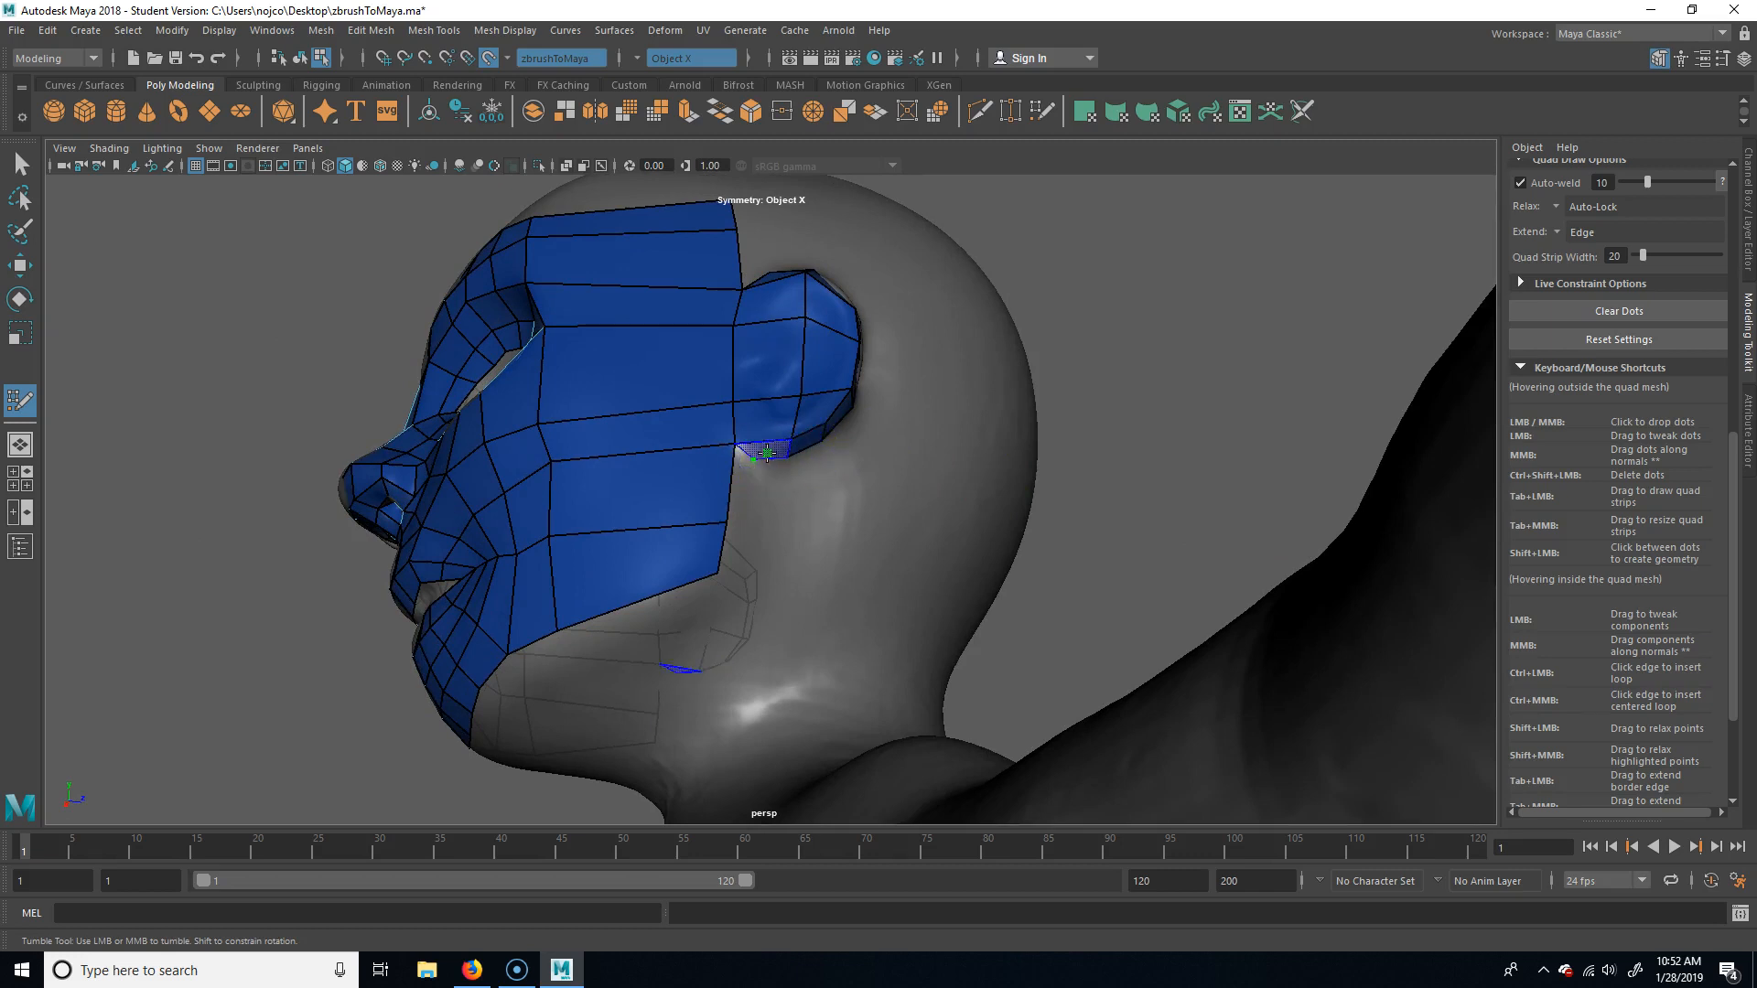
middle_click_drag(956, 563, 975, 481, "alt")
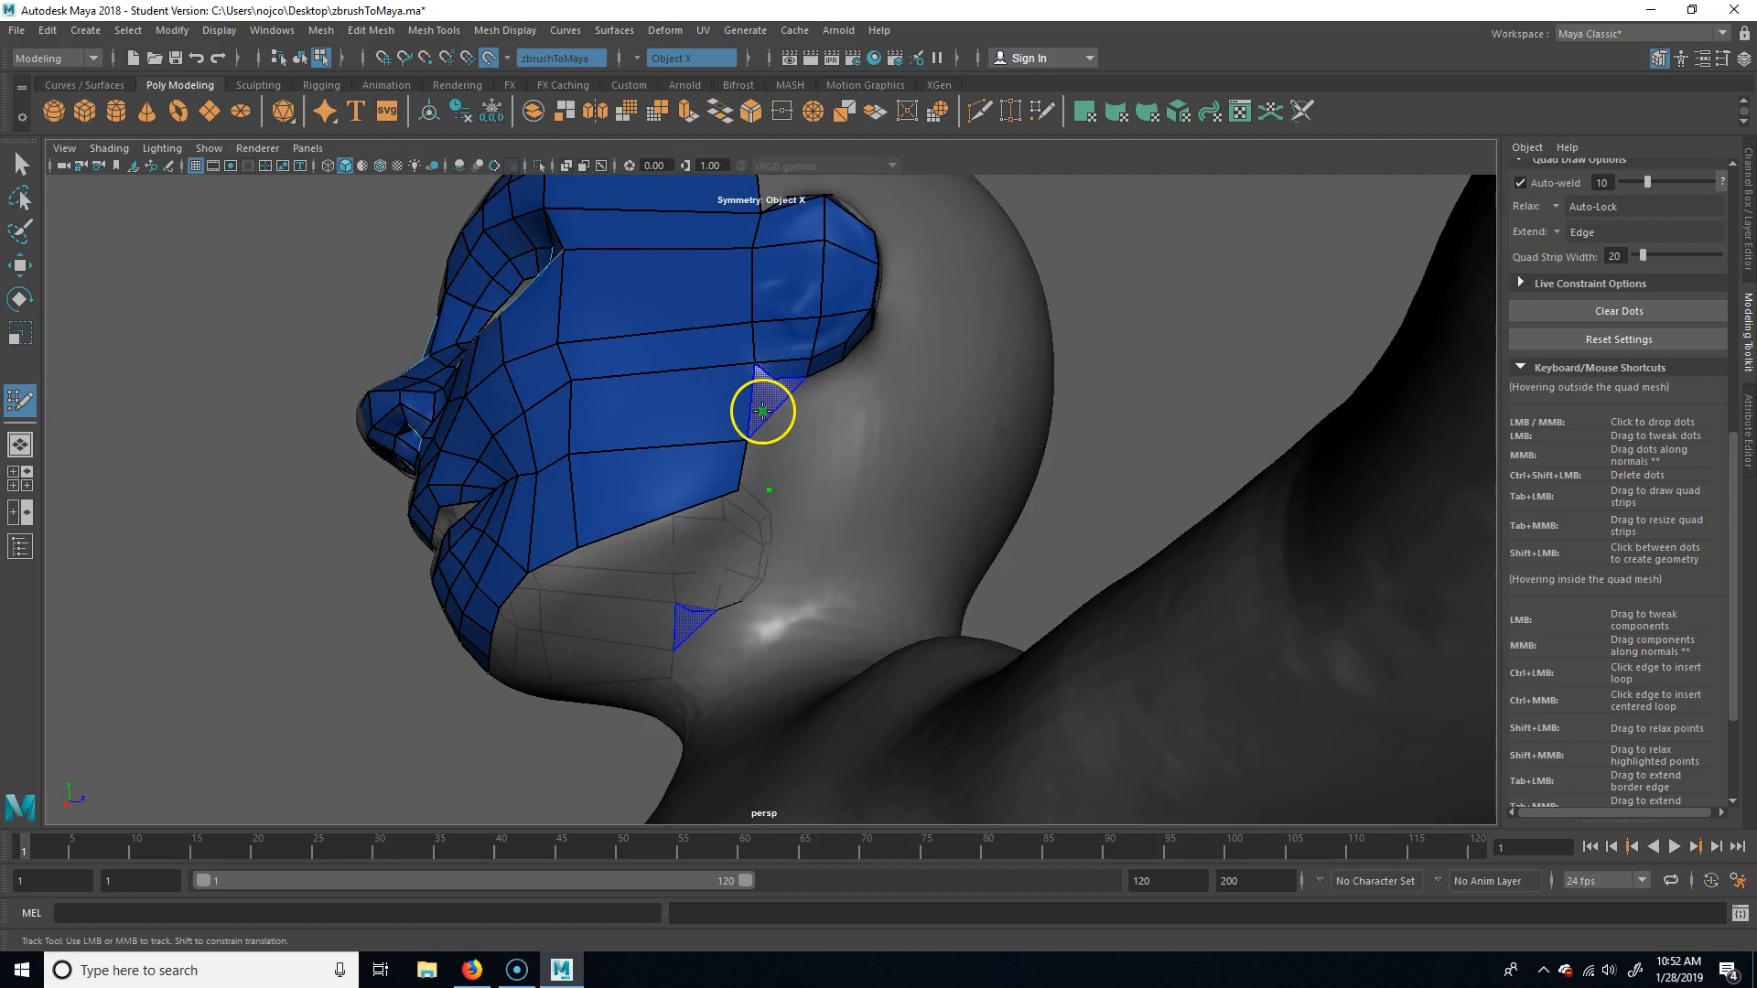
left_click_drag(752, 401, 773, 409)
left_click(758, 477, "shift")
Build a row of quads along the underside of the jaw, from the rear jaw corner forward to the chin.
mouse_move(894, 568)
left_mouse_down("alt")
mouse_move(1212, 408)
mouse_move(786, 411)
left_mouse_up("alt")
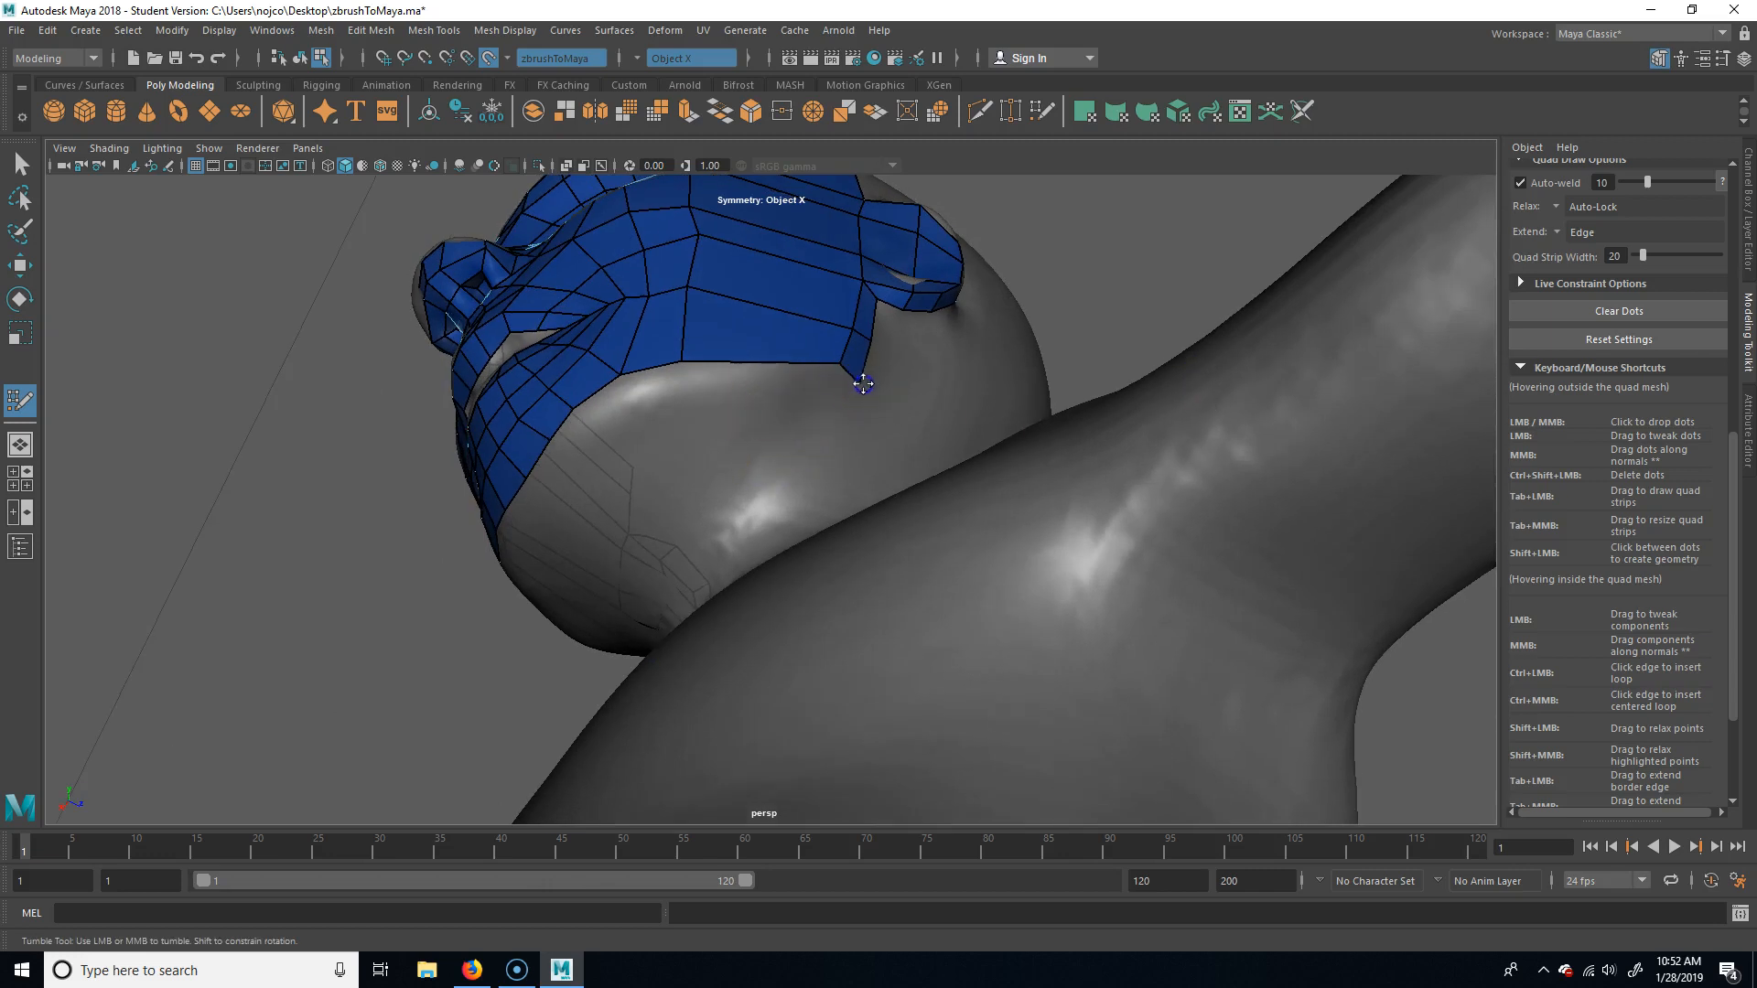
left_click(695, 414)
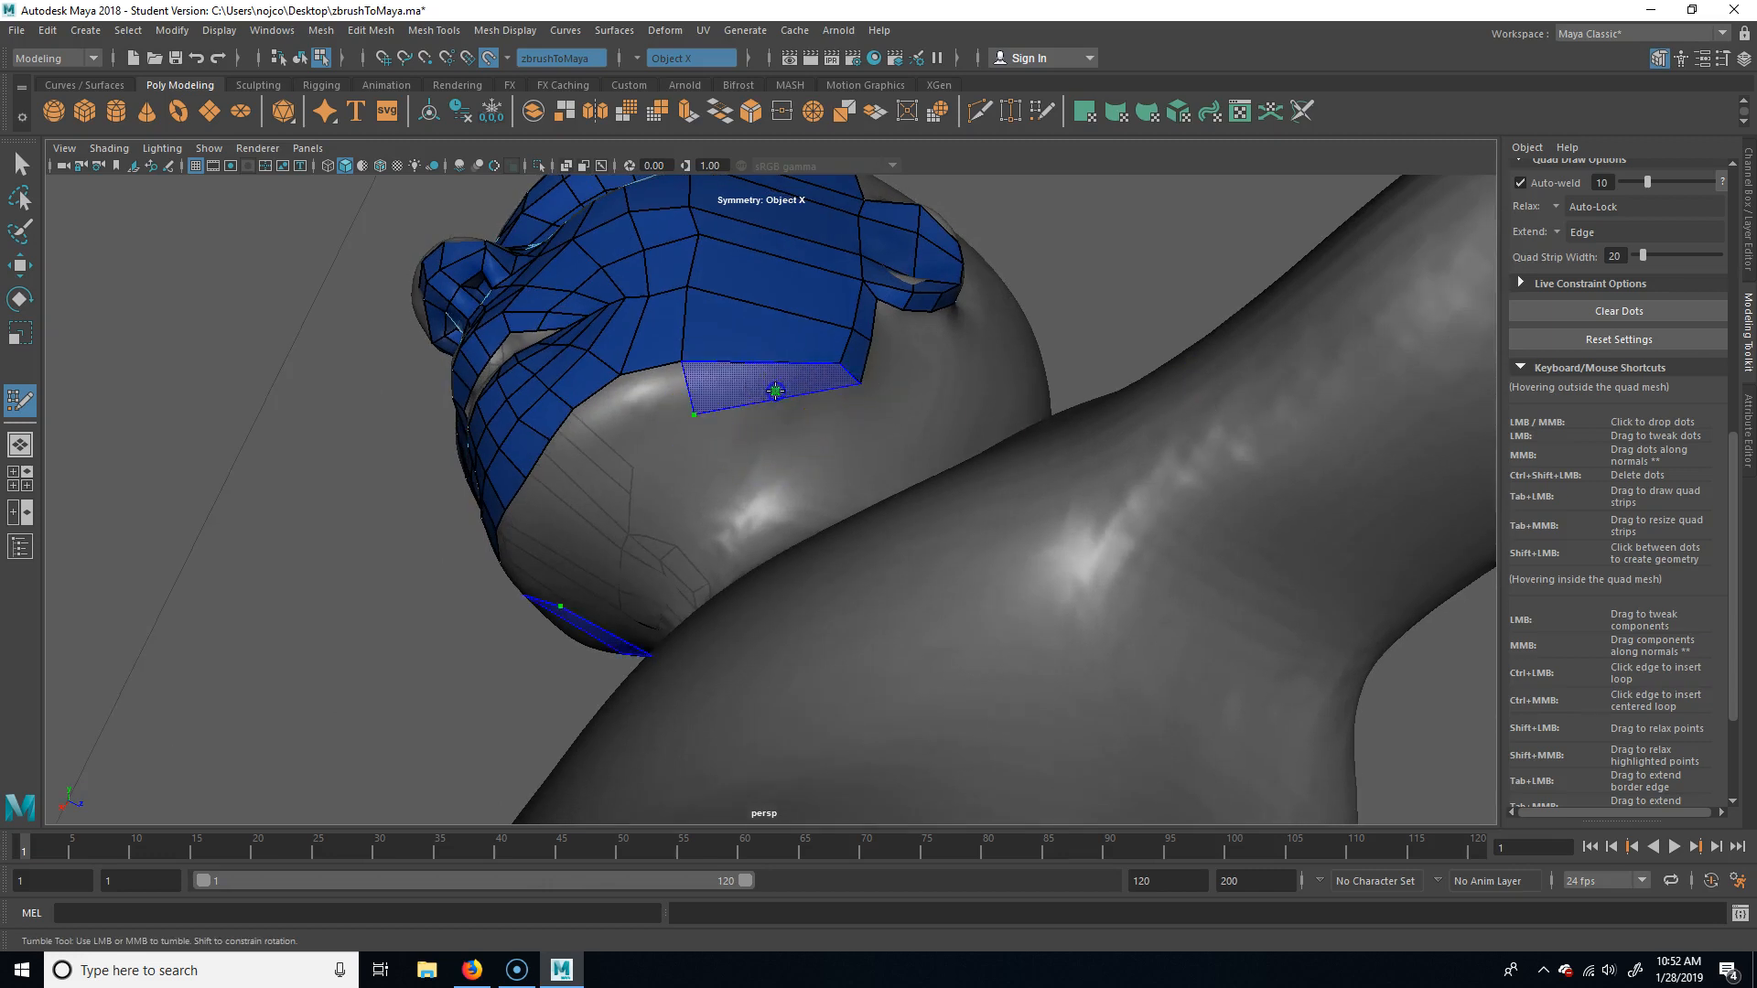
left_click(694, 403, "shift")
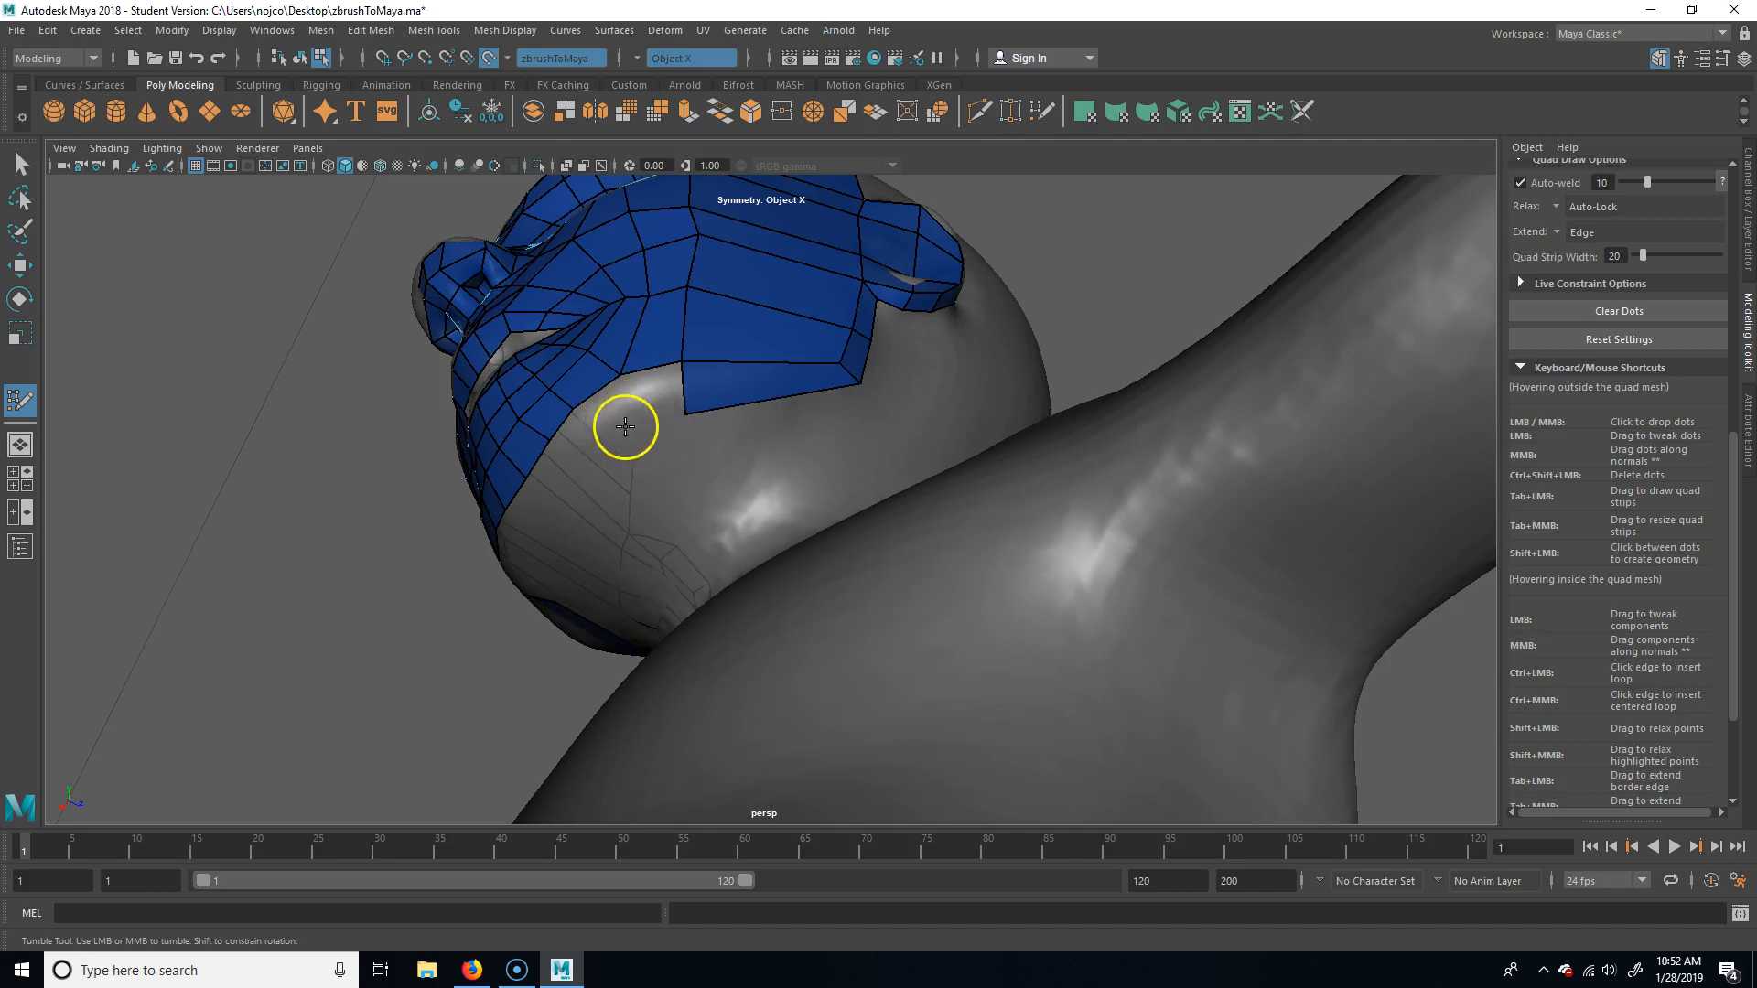
mouse_move(588, 424)
left_mouse_down("shift")
mouse_move(615, 459)
mouse_move(274, 612)
mouse_move(340, 596)
left_mouse_up("shift")
left_click(754, 342)
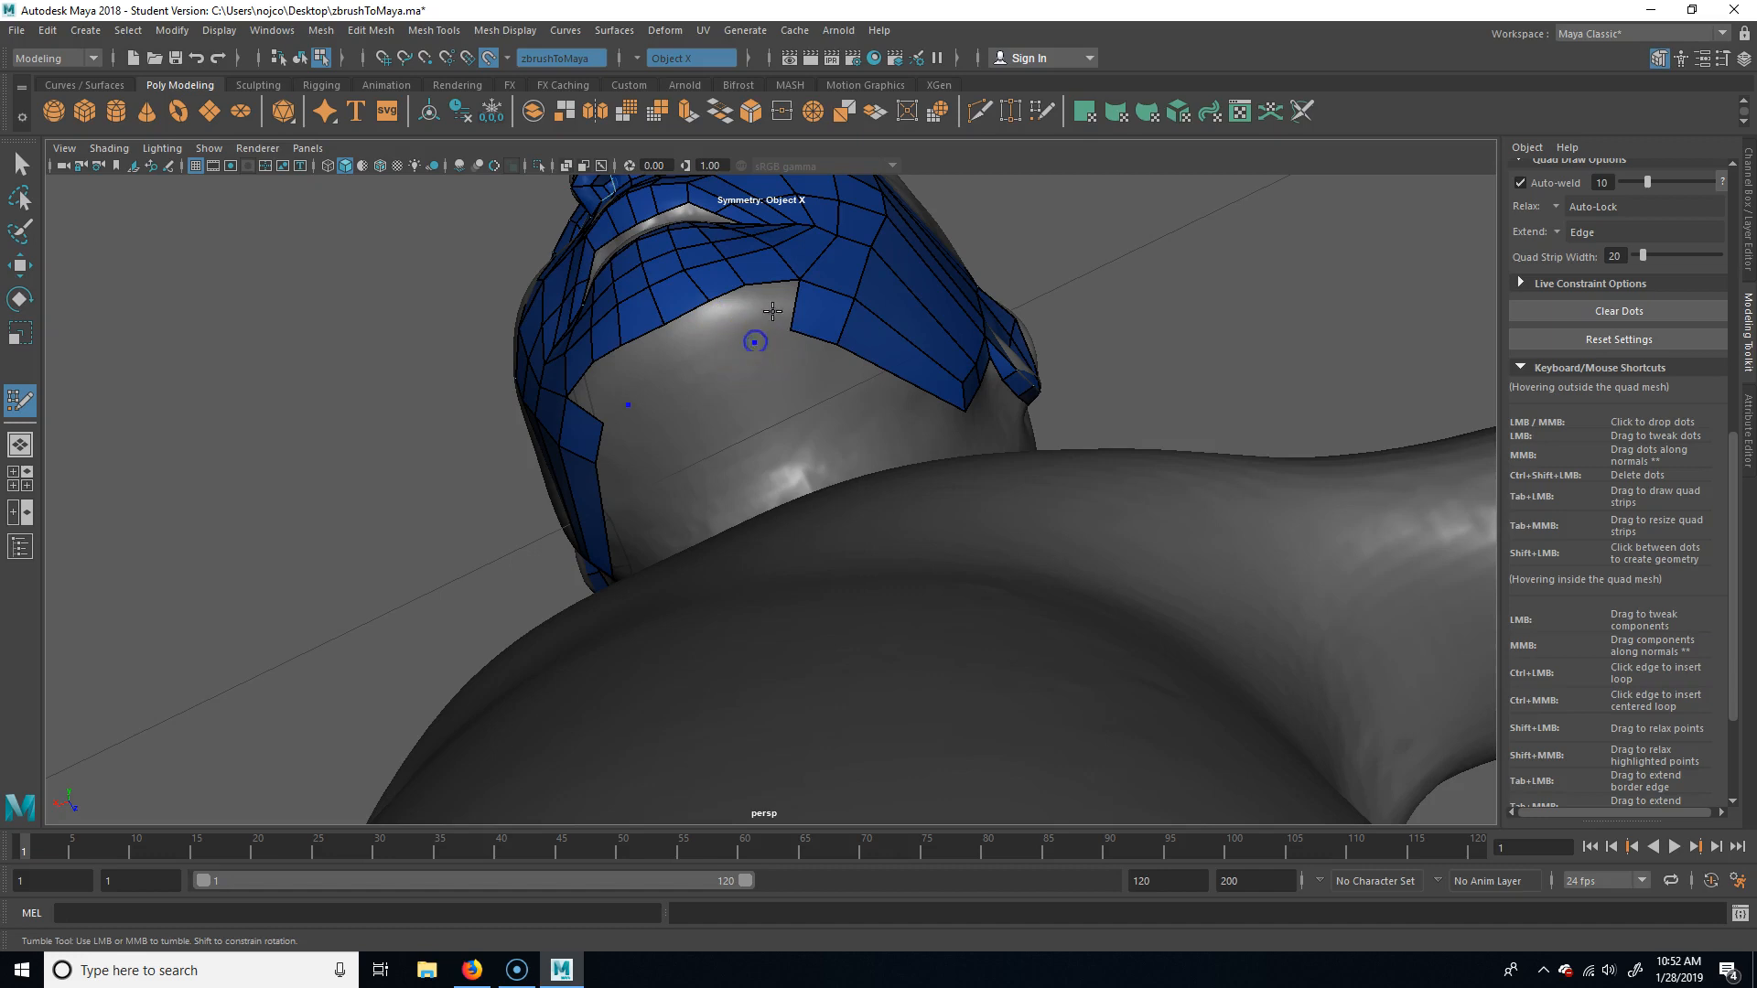
left_click(771, 303, "shift")
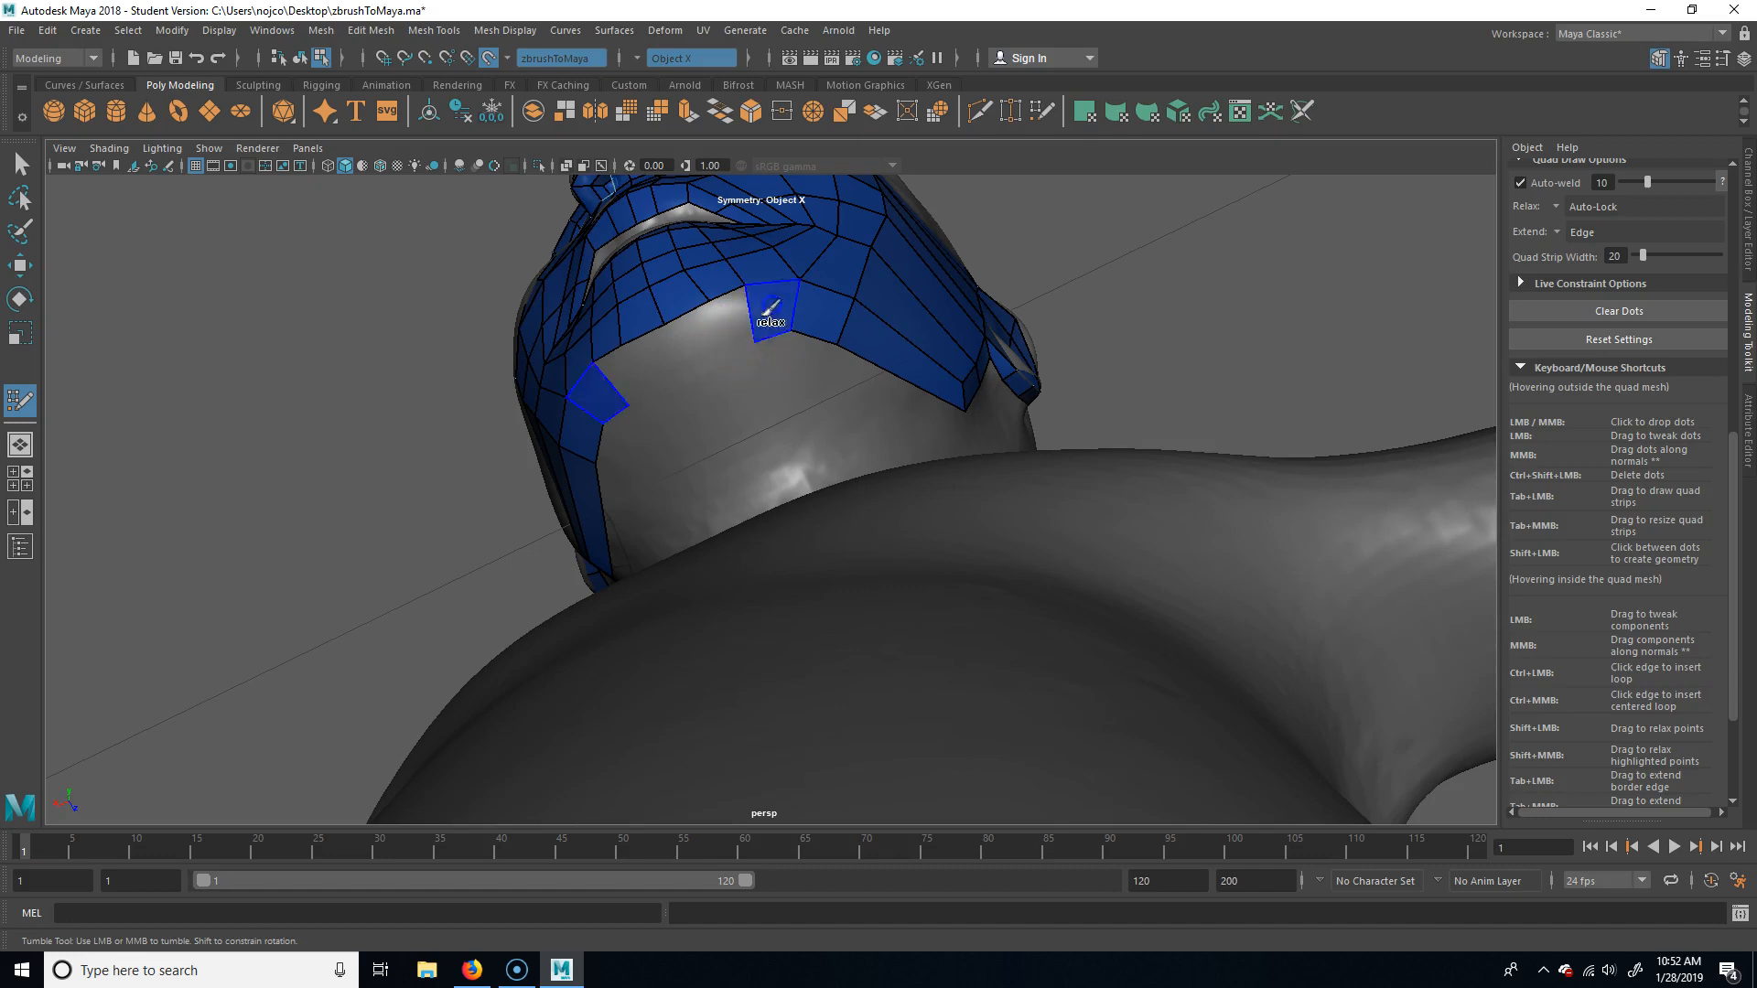
left_click(728, 328, "shift")
Extend the two upper temple rows back over the top of the ear with two columns of quads.
left_click_drag(1121, 350, 1138, 388, "alt")
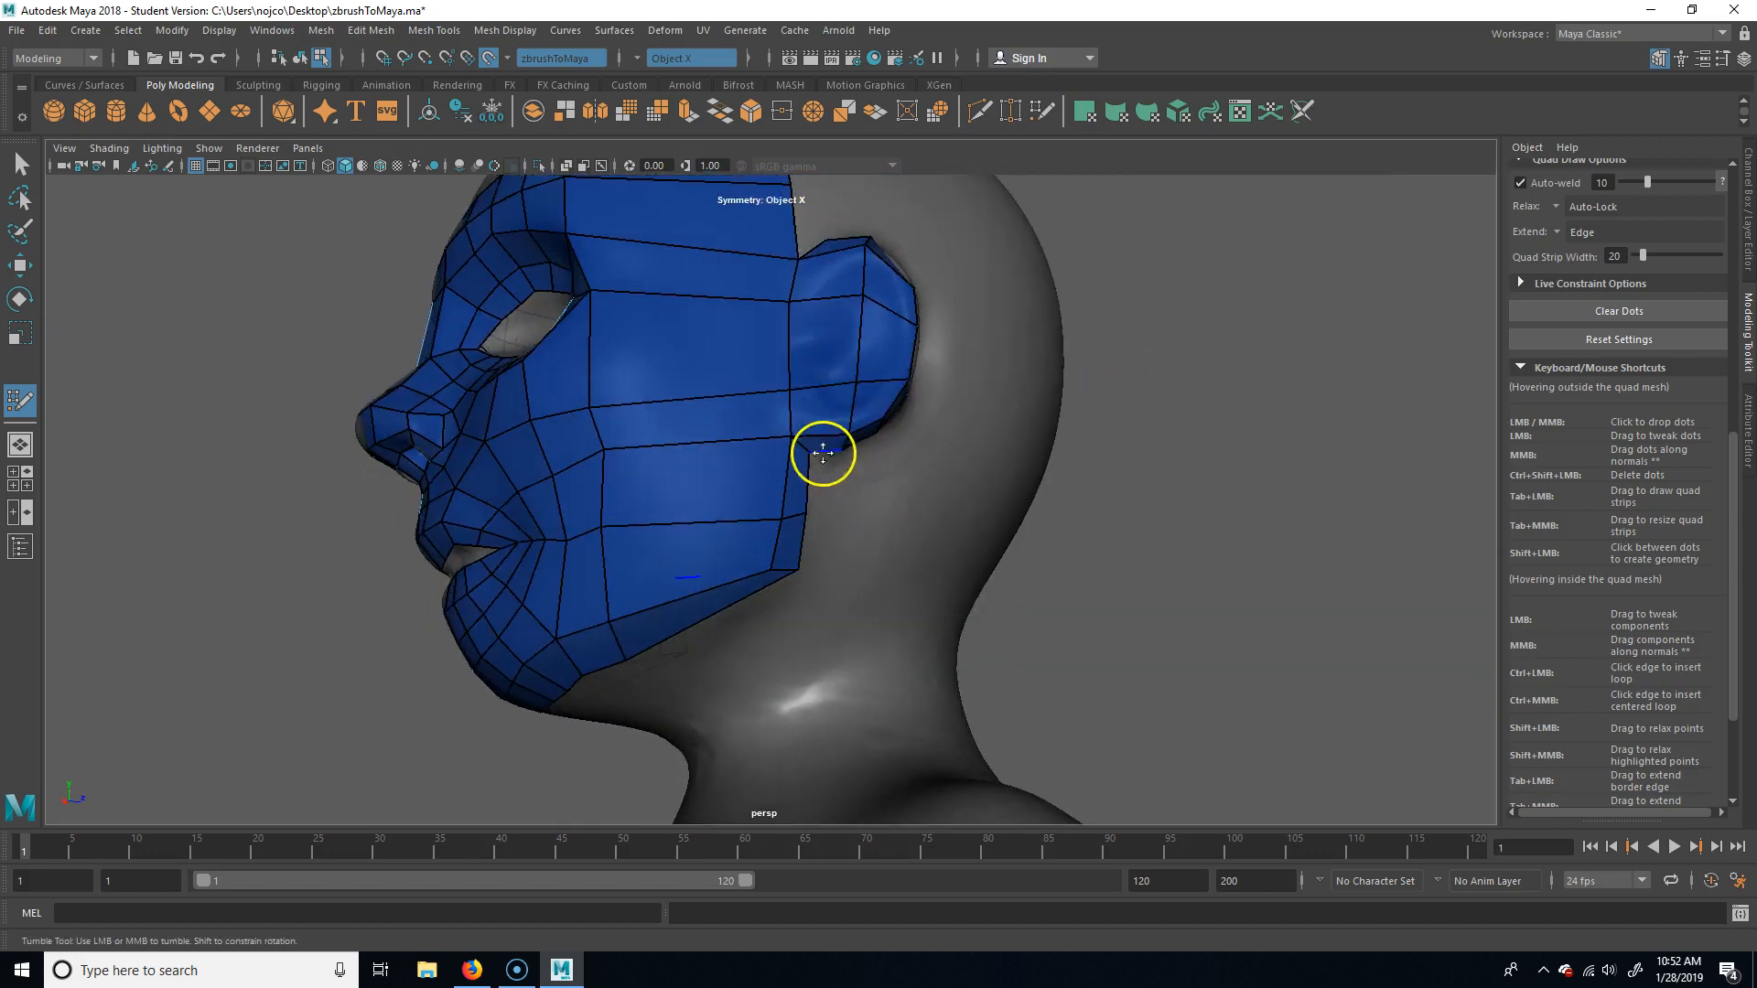
left_click_drag(1165, 537, 1254, 478, "alt")
middle_click_drag(1255, 478, 1289, 656, "alt")
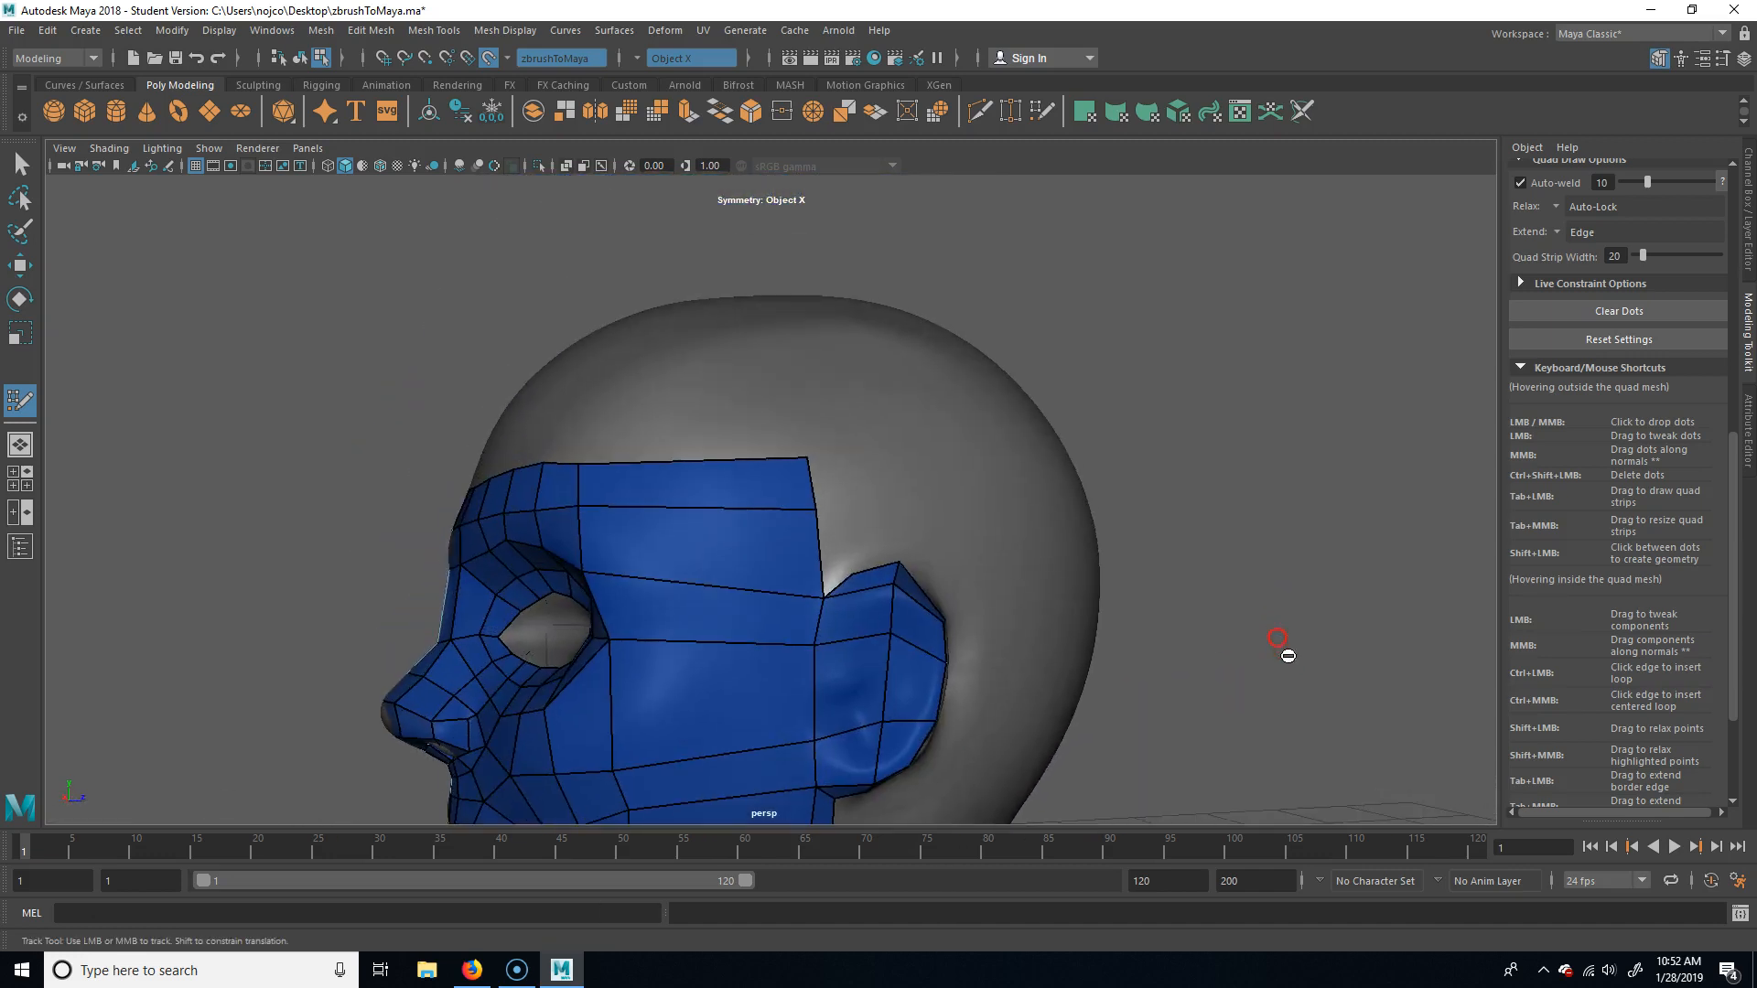
left_click_drag(1272, 629, 1318, 588, "alt")
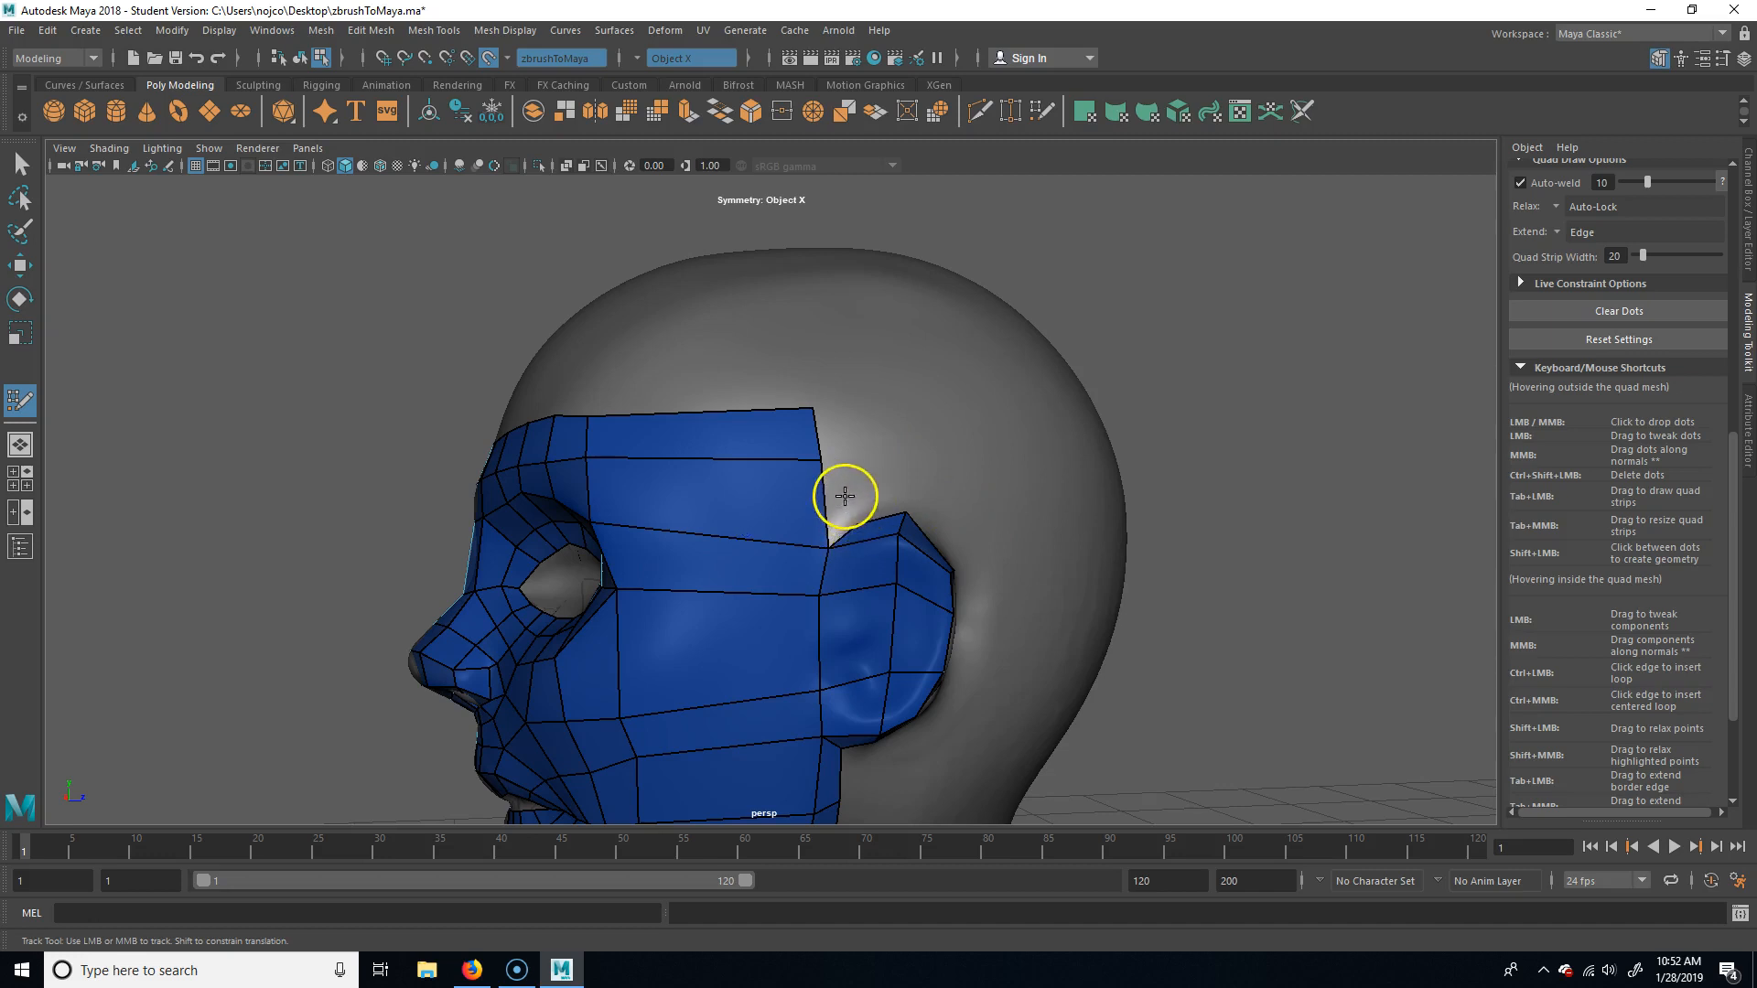
left_click(868, 480)
left_click(837, 494, "shift")
left_click(867, 393)
left_click(839, 424, "shift")
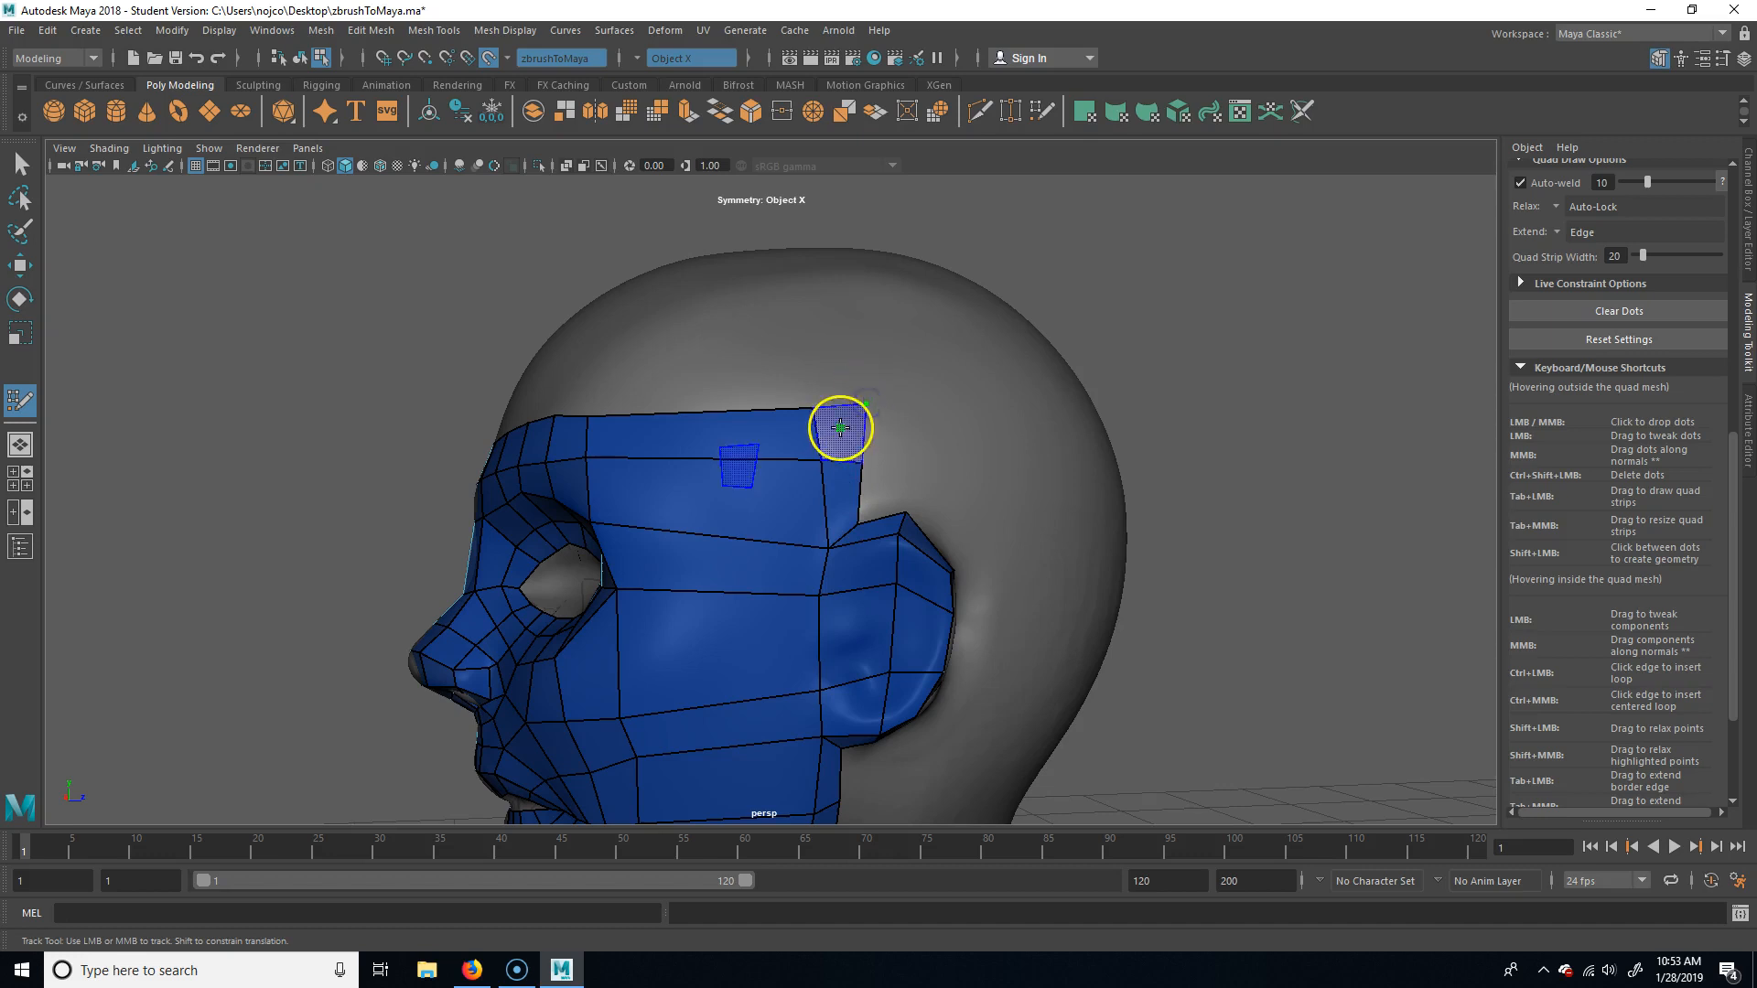
left_click(882, 491, "shift")
left_click(913, 409)
left_click(885, 441, "shift")
Add another two-quad column behind the temple rows and continue the mesh down behind the top of the ear.
left_click_drag(887, 436, 1144, 623, "alt")
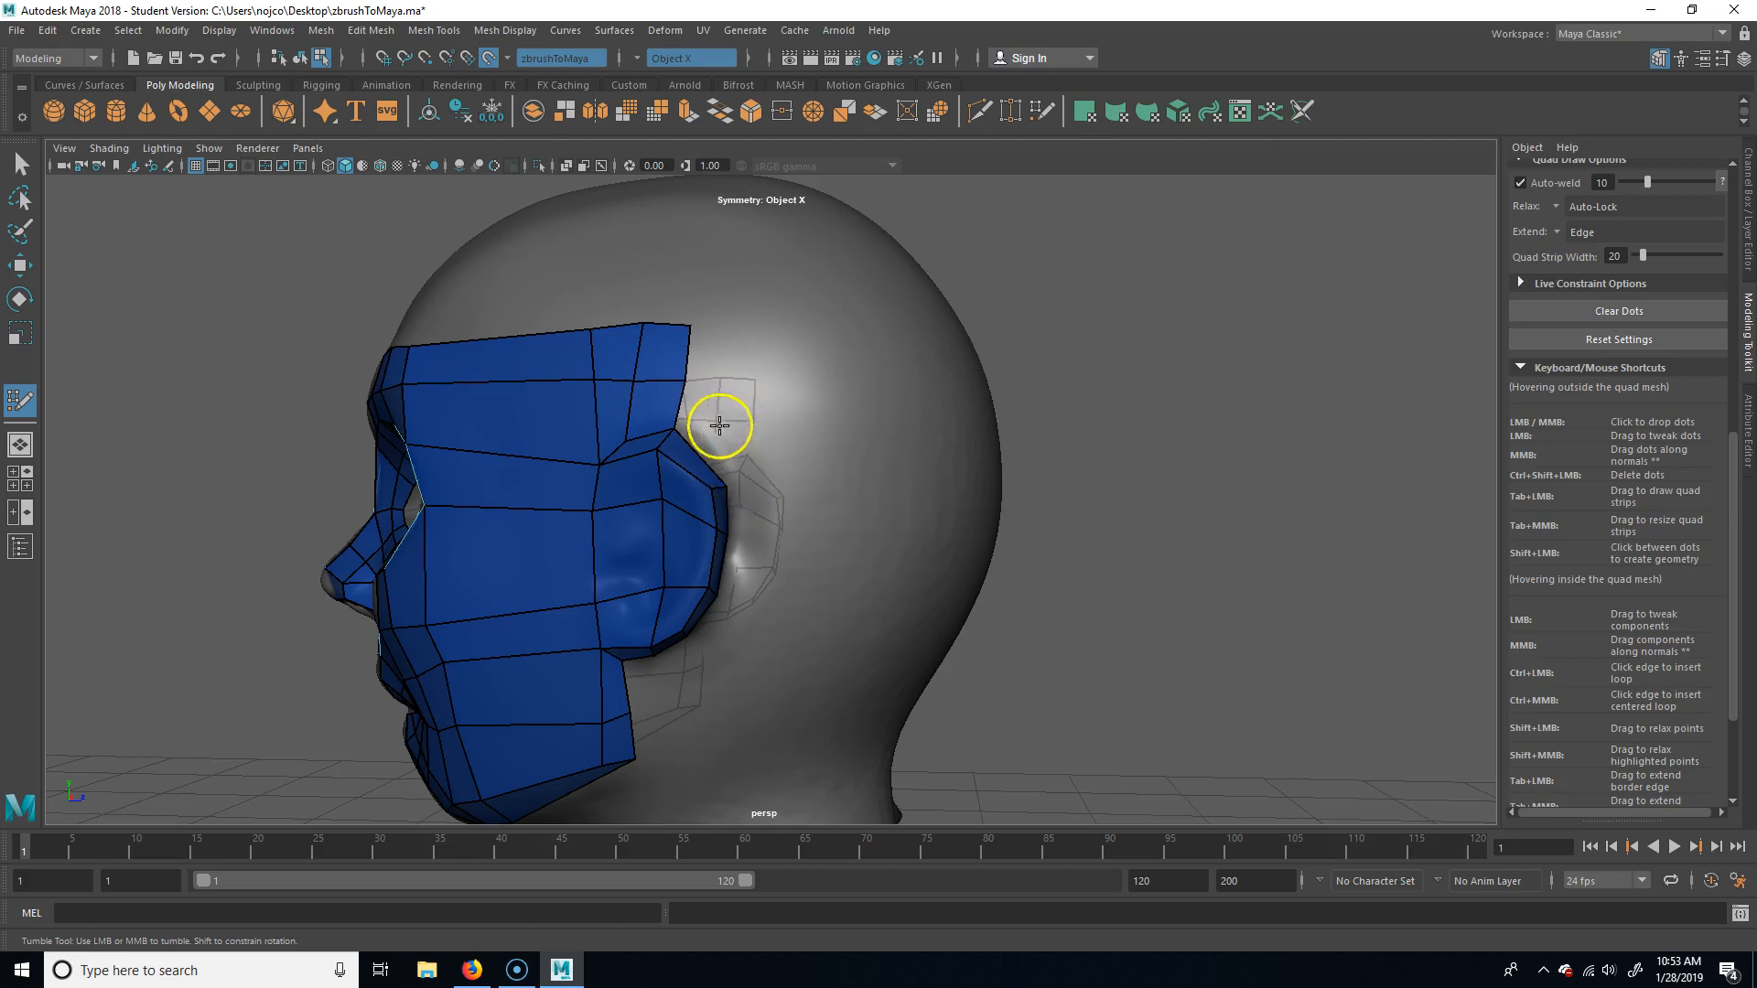
left_click(738, 393)
left_click(709, 412, "shift")
left_click(736, 335)
left_click(714, 361, "shift")
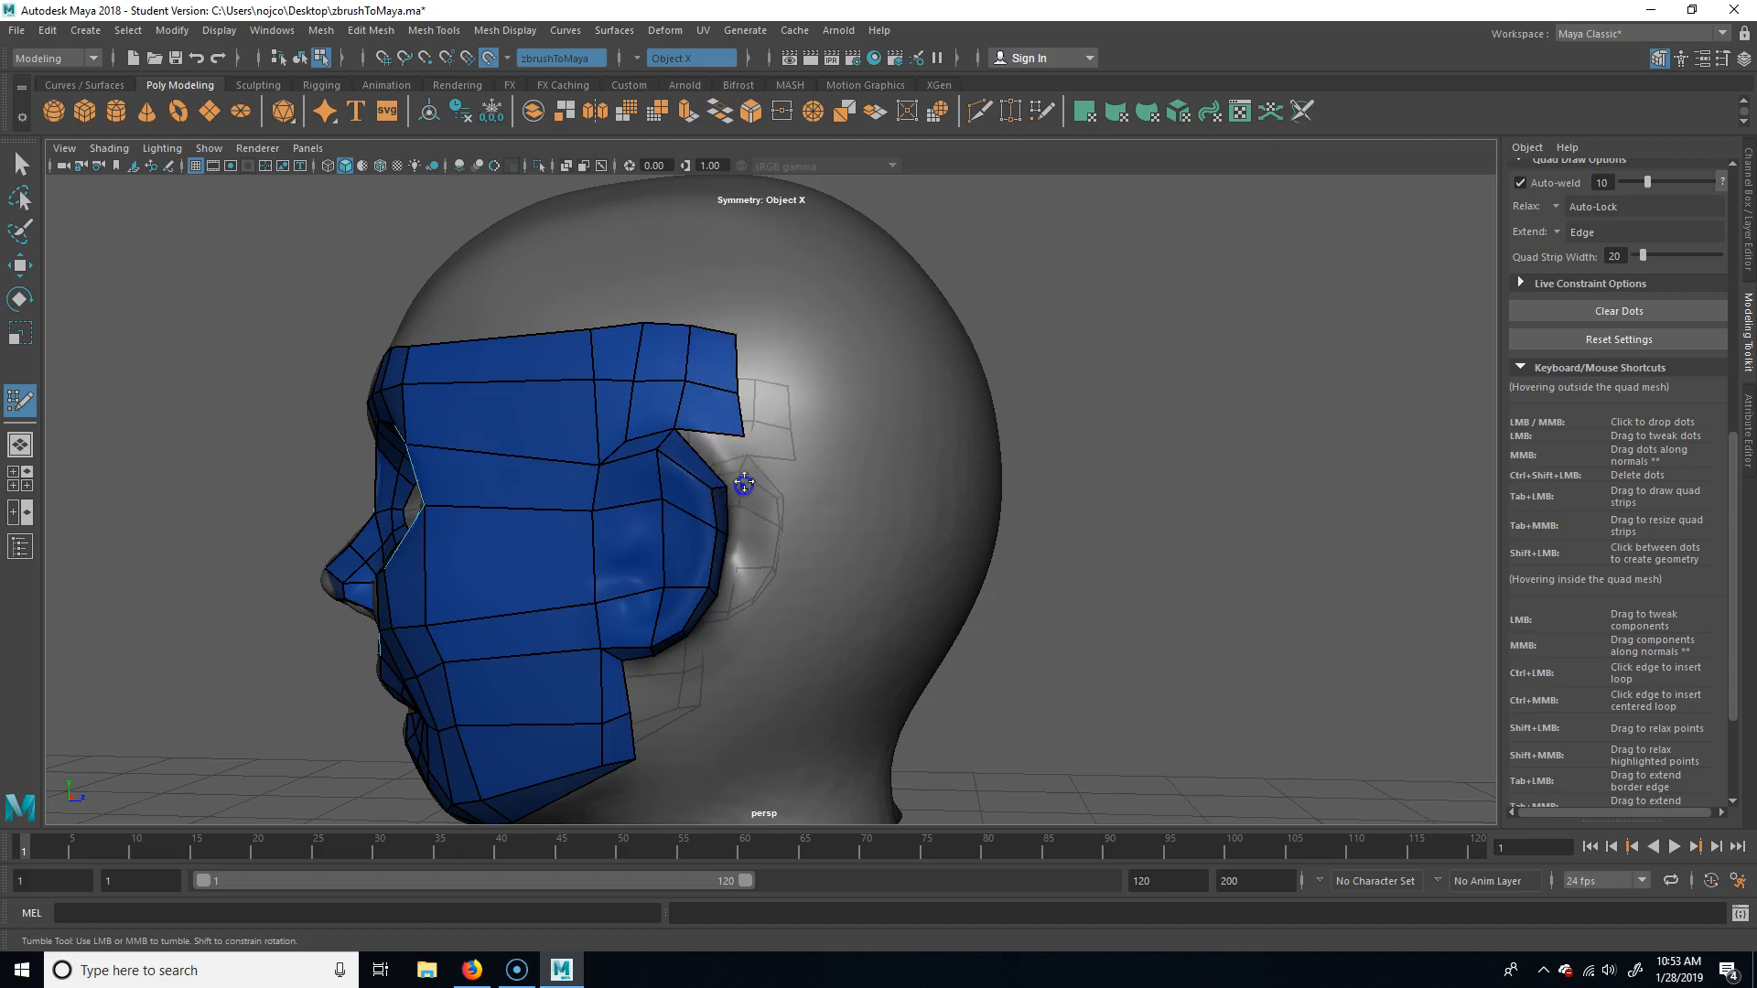
middle_click_drag(1071, 571, 820, 444, "alt")
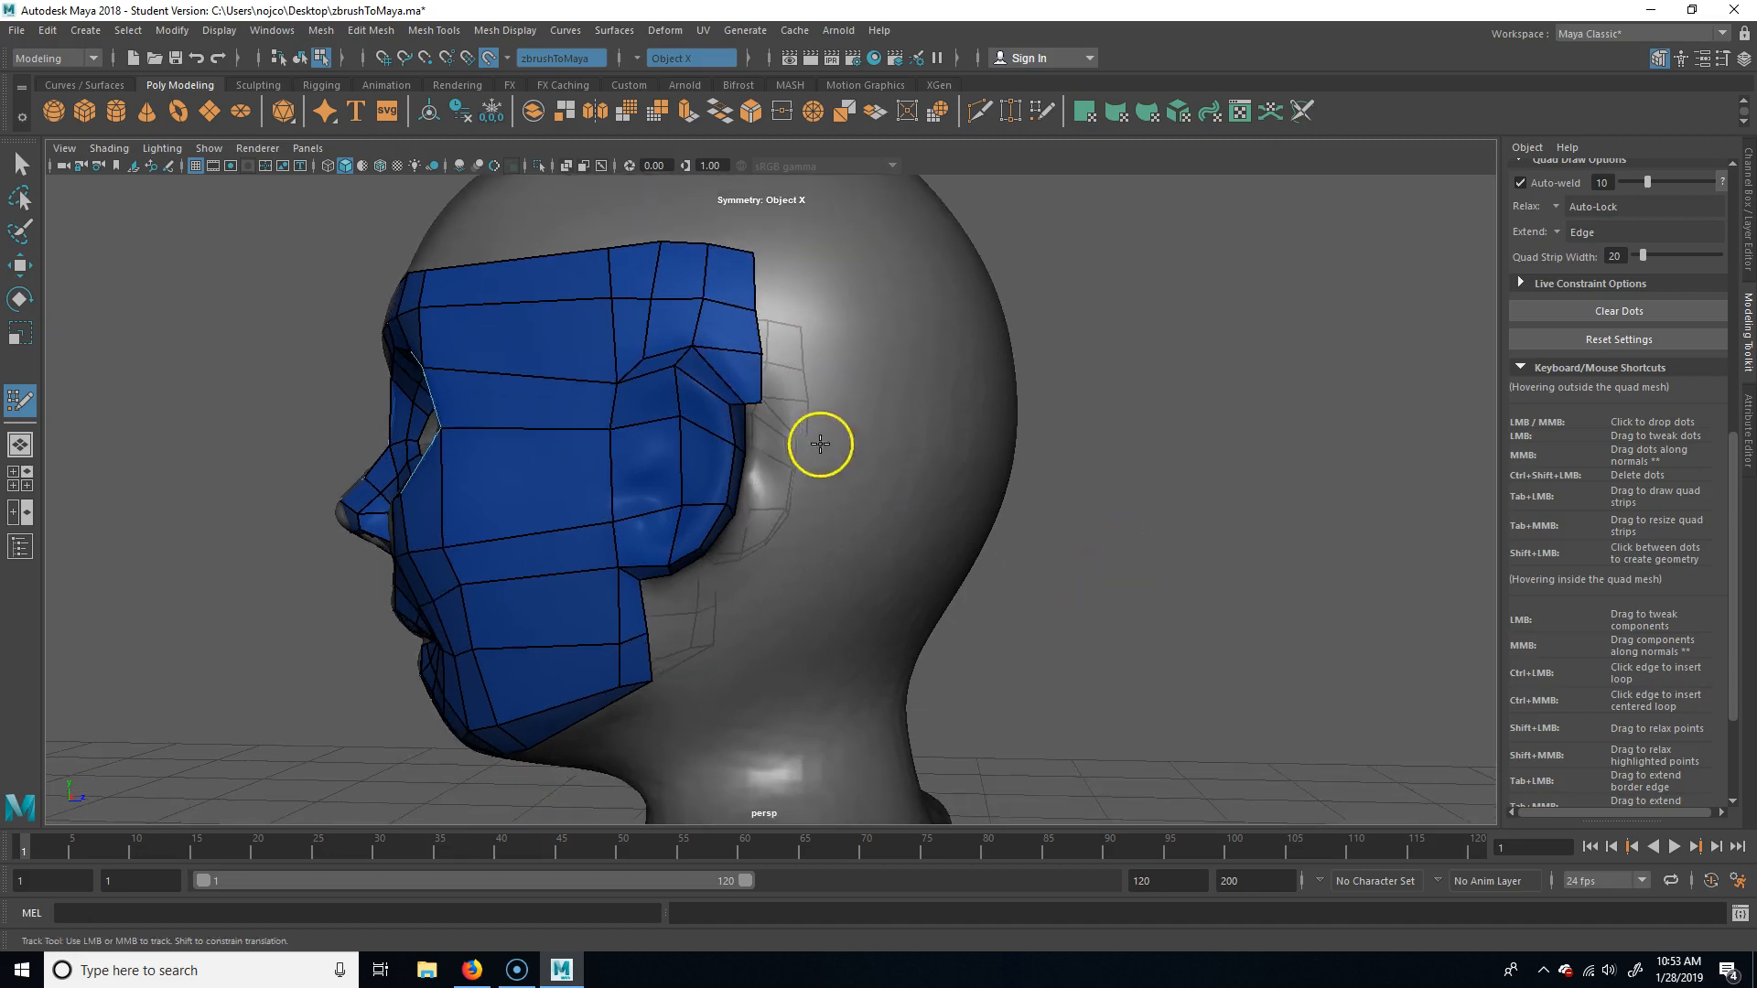
Continue the quad strip down behind the ear and under the lobe, joining it to the jaw's rear edge.
left_click(750, 520, "shift")
left_click_drag(1134, 615, 1114, 568, "alt")
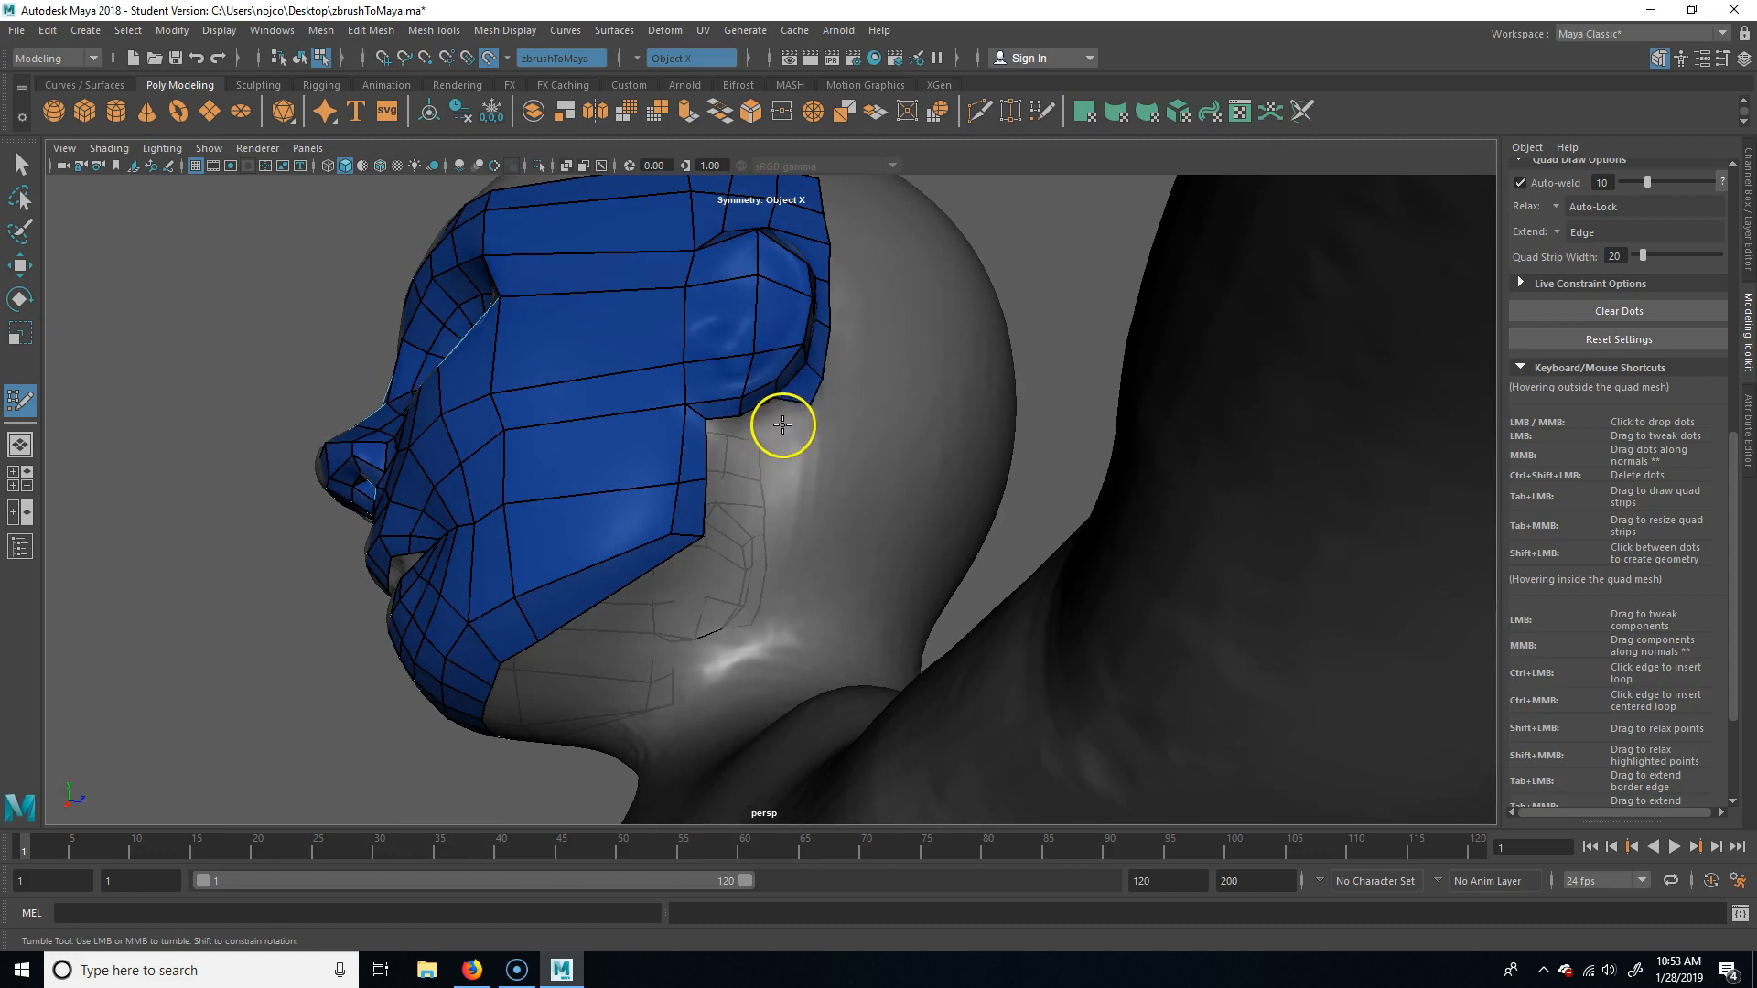
left_click(793, 420, "shift")
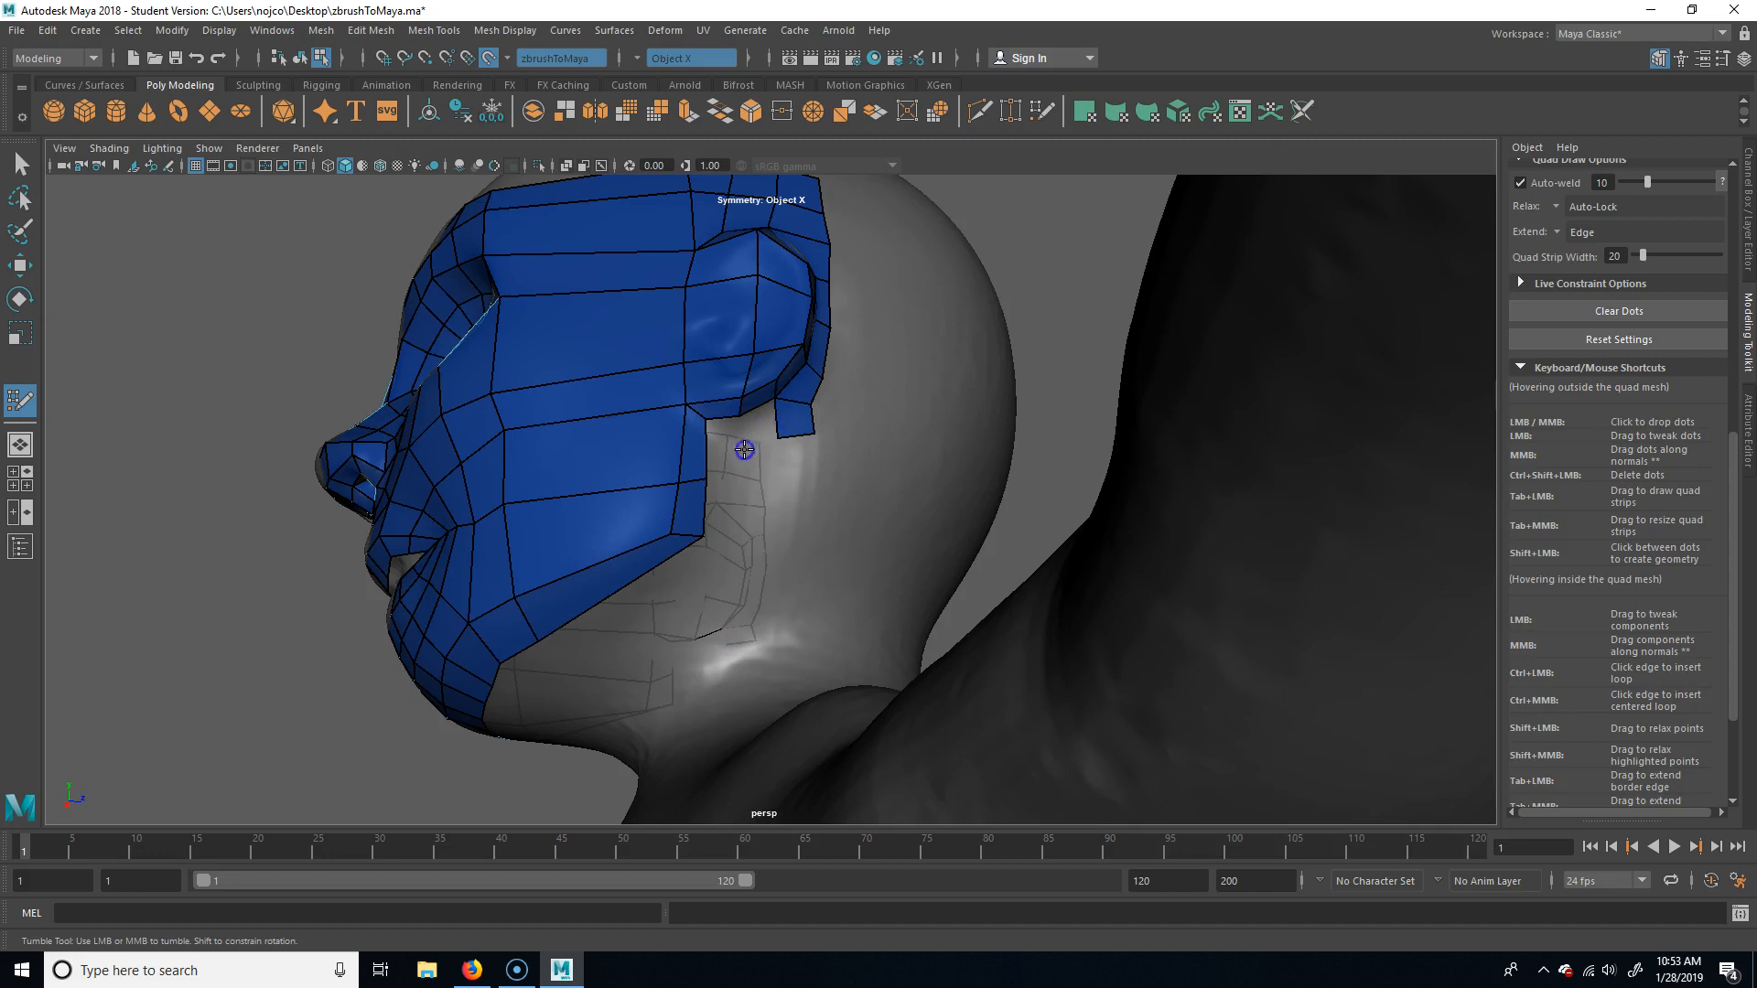
left_click(726, 447, "shift")
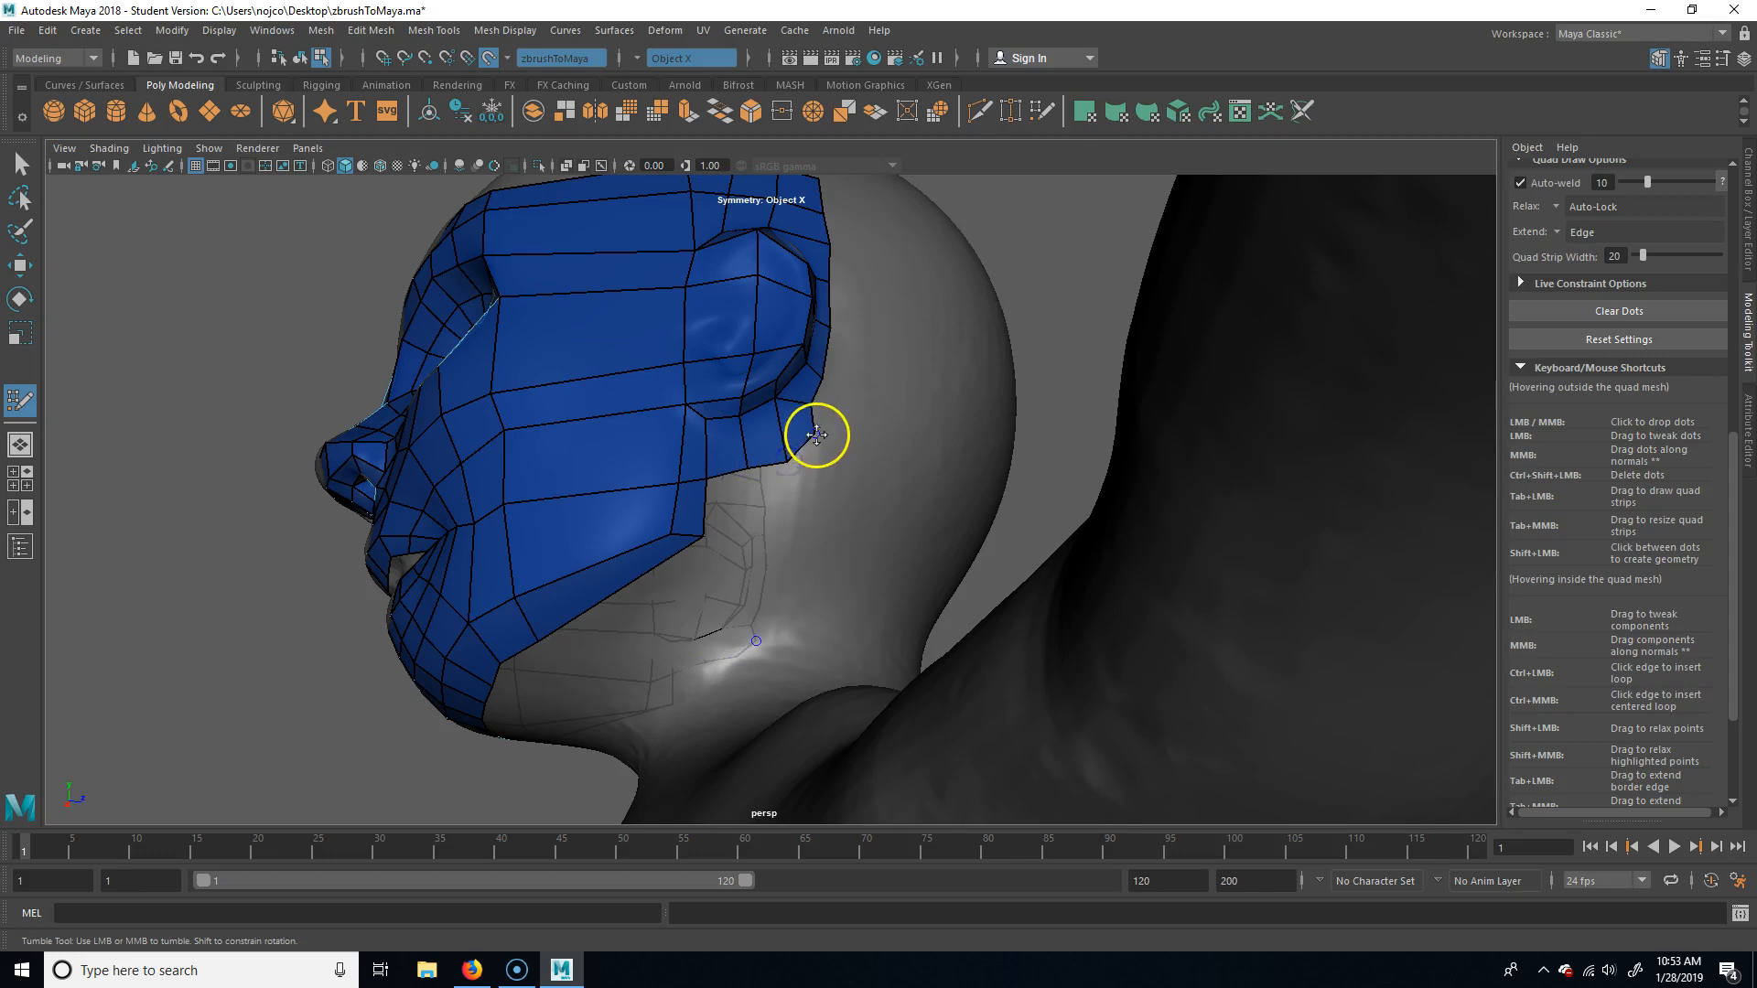
left_click_drag(939, 424, 1048, 270, "alt")
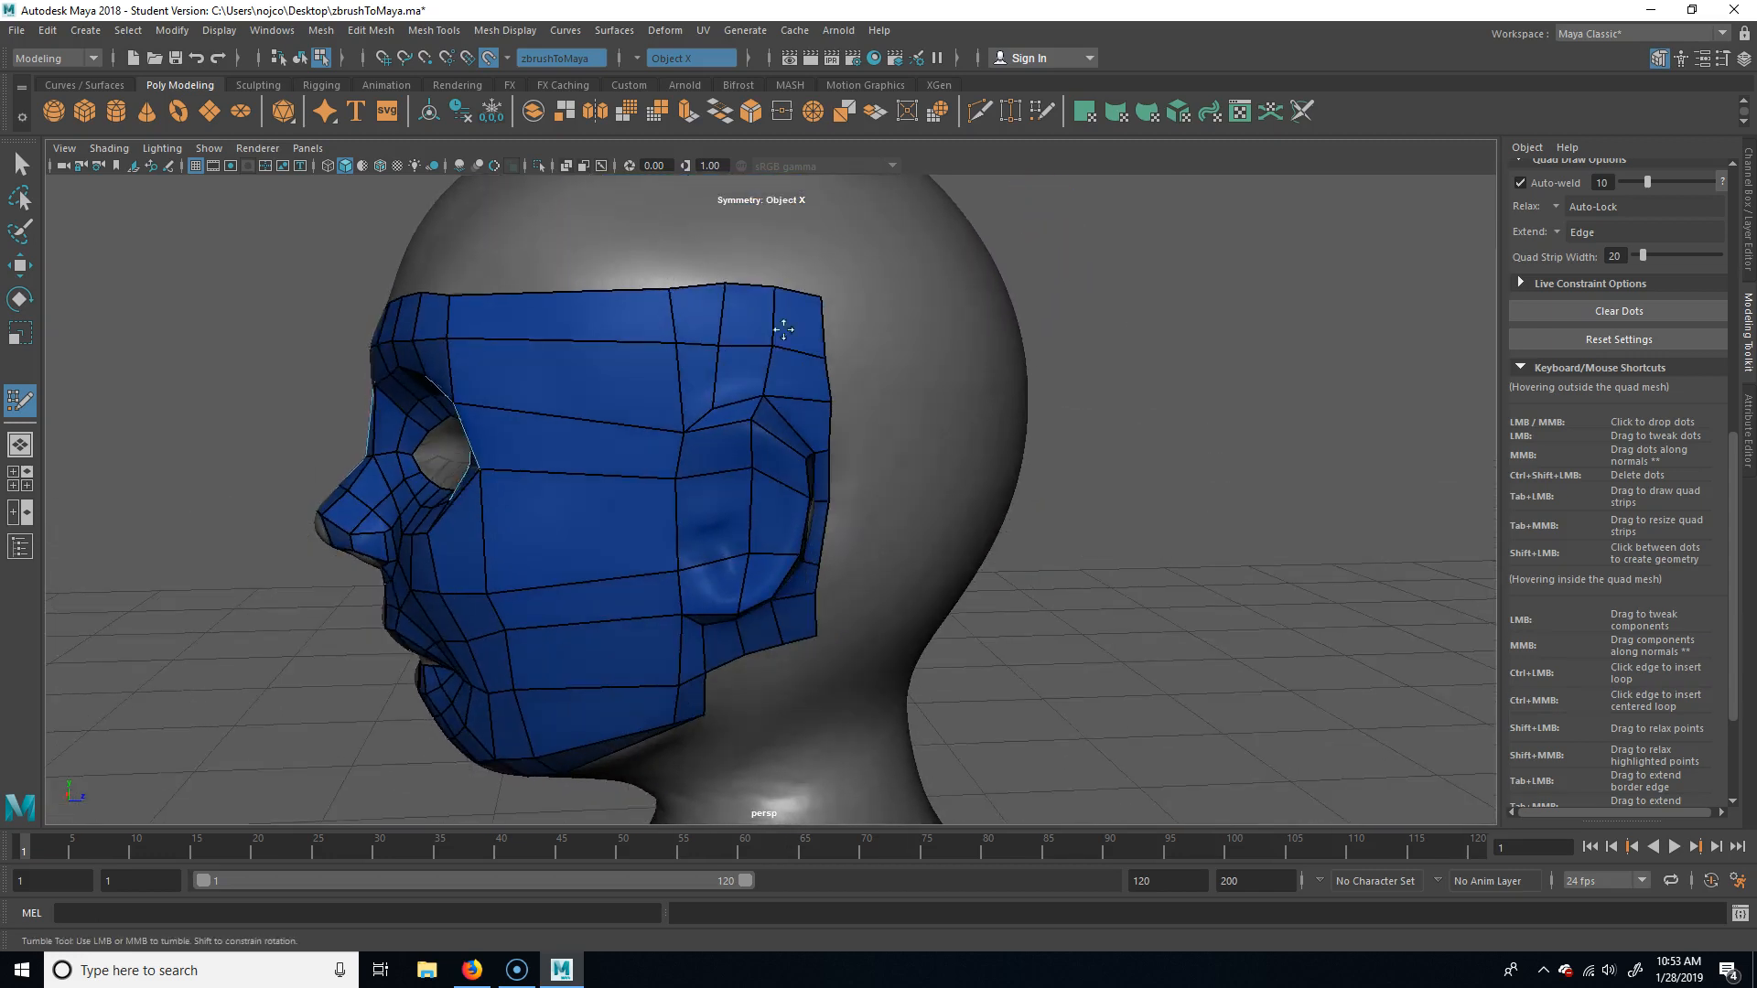
Add a second row of quads beneath the ear lobe, from the jaw's rear corner back behind the ear.
mouse_move(1115, 564)
left_mouse_down("alt")
mouse_move(1165, 564)
mouse_move(1083, 589)
left_mouse_up("alt")
left_click_drag(1261, 537, 1237, 583, "alt")
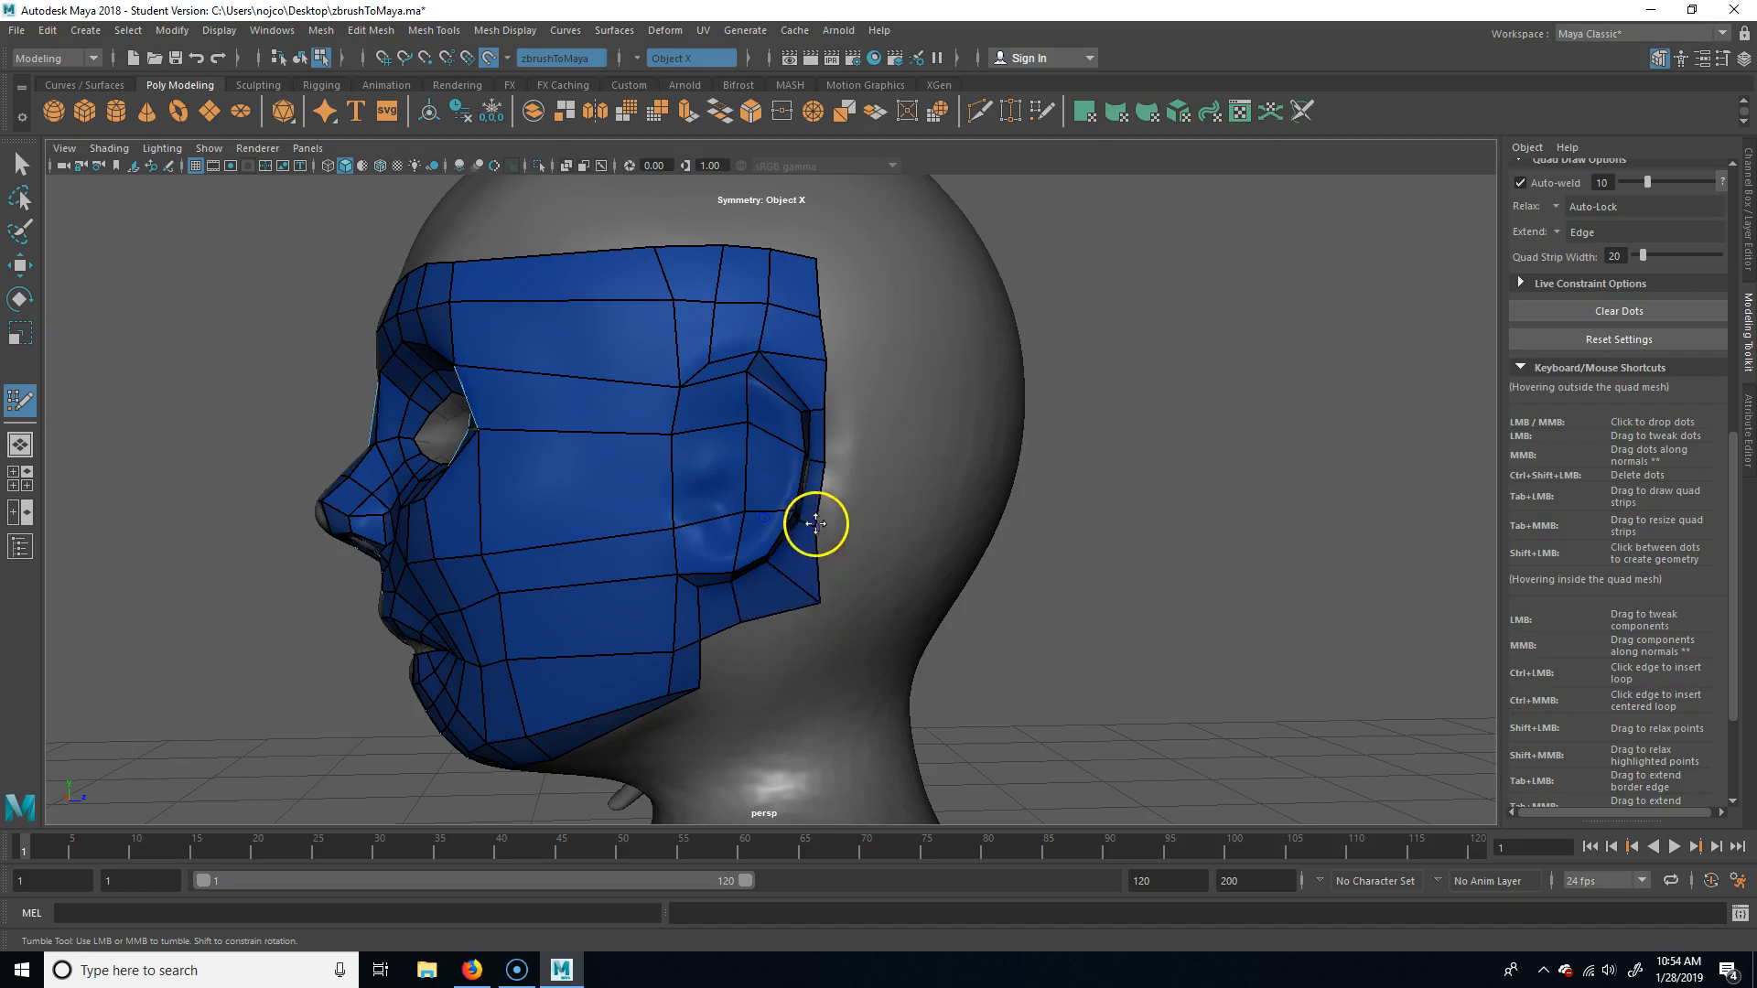
mouse_move(1051, 744)
left_mouse_down("alt")
mouse_move(1075, 726)
mouse_move(1043, 730)
left_mouse_up("alt")
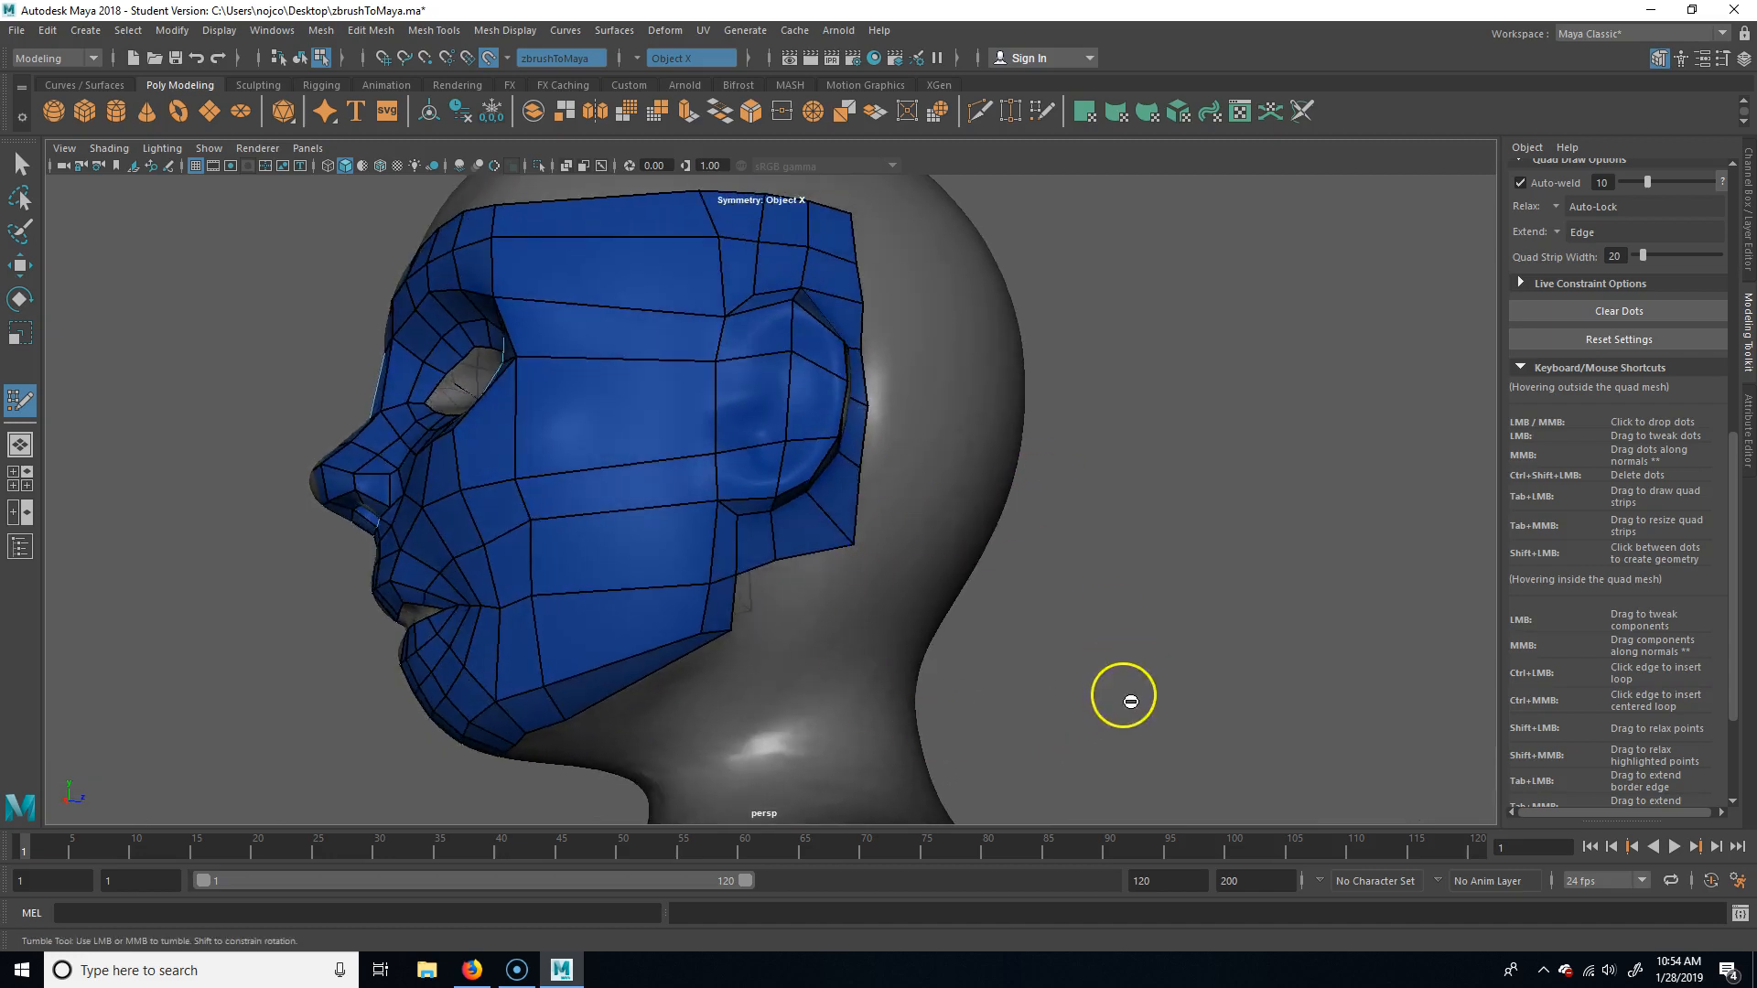
left_click(830, 575, "shift")
left_click_drag(1138, 640, 946, 635, "alt")
left_click_drag(800, 454, 754, 308, "alt")
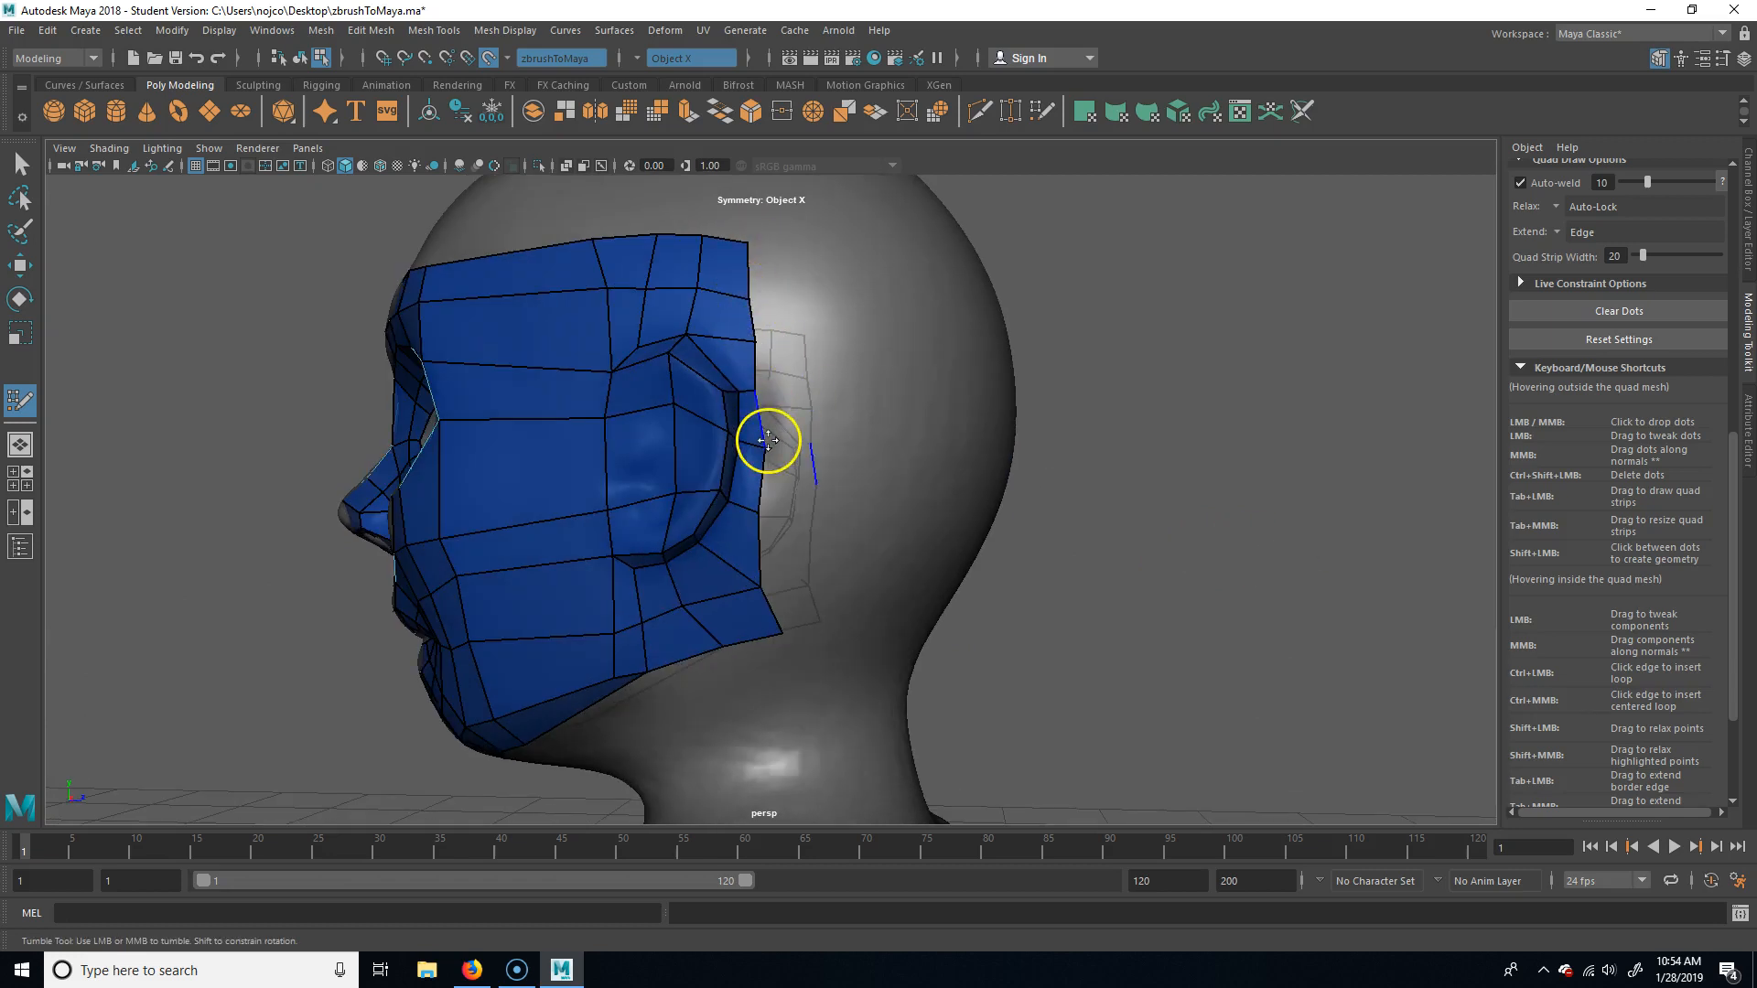
Place a vertical column of eight dots on the back side of the head, well behind the ear.
left_click_drag(1118, 647, 1016, 655, "alt")
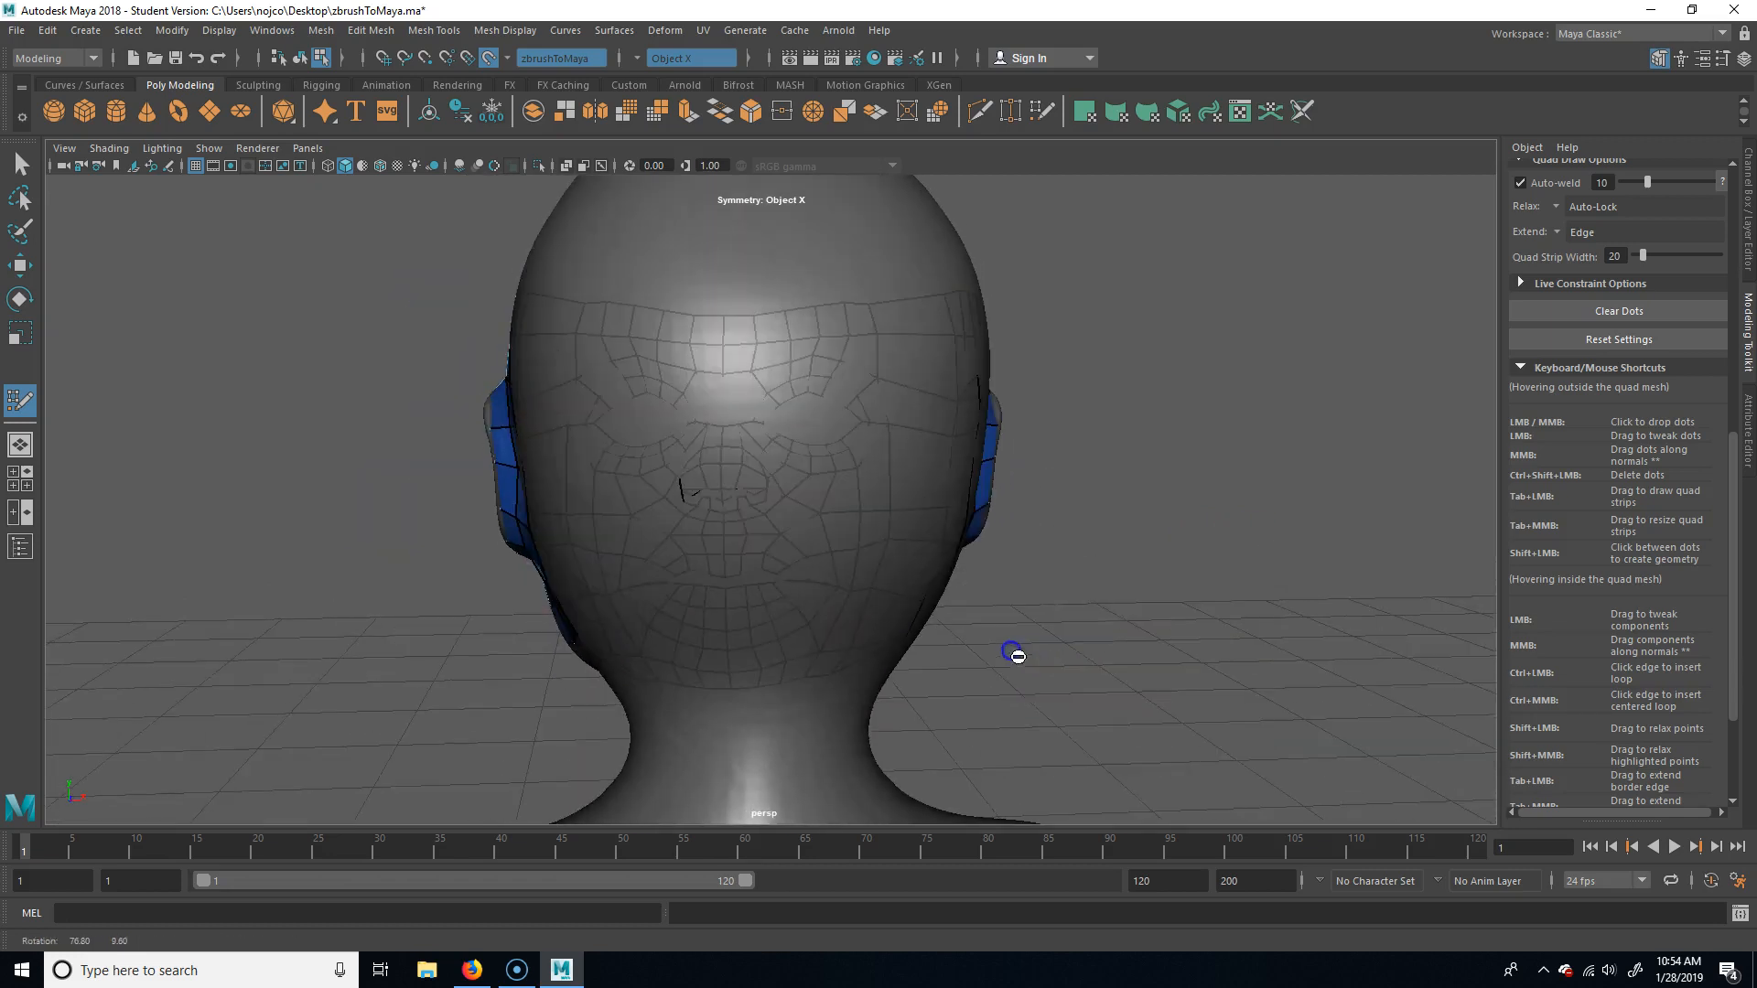
left_click_drag(733, 325, 956, 371, "alt")
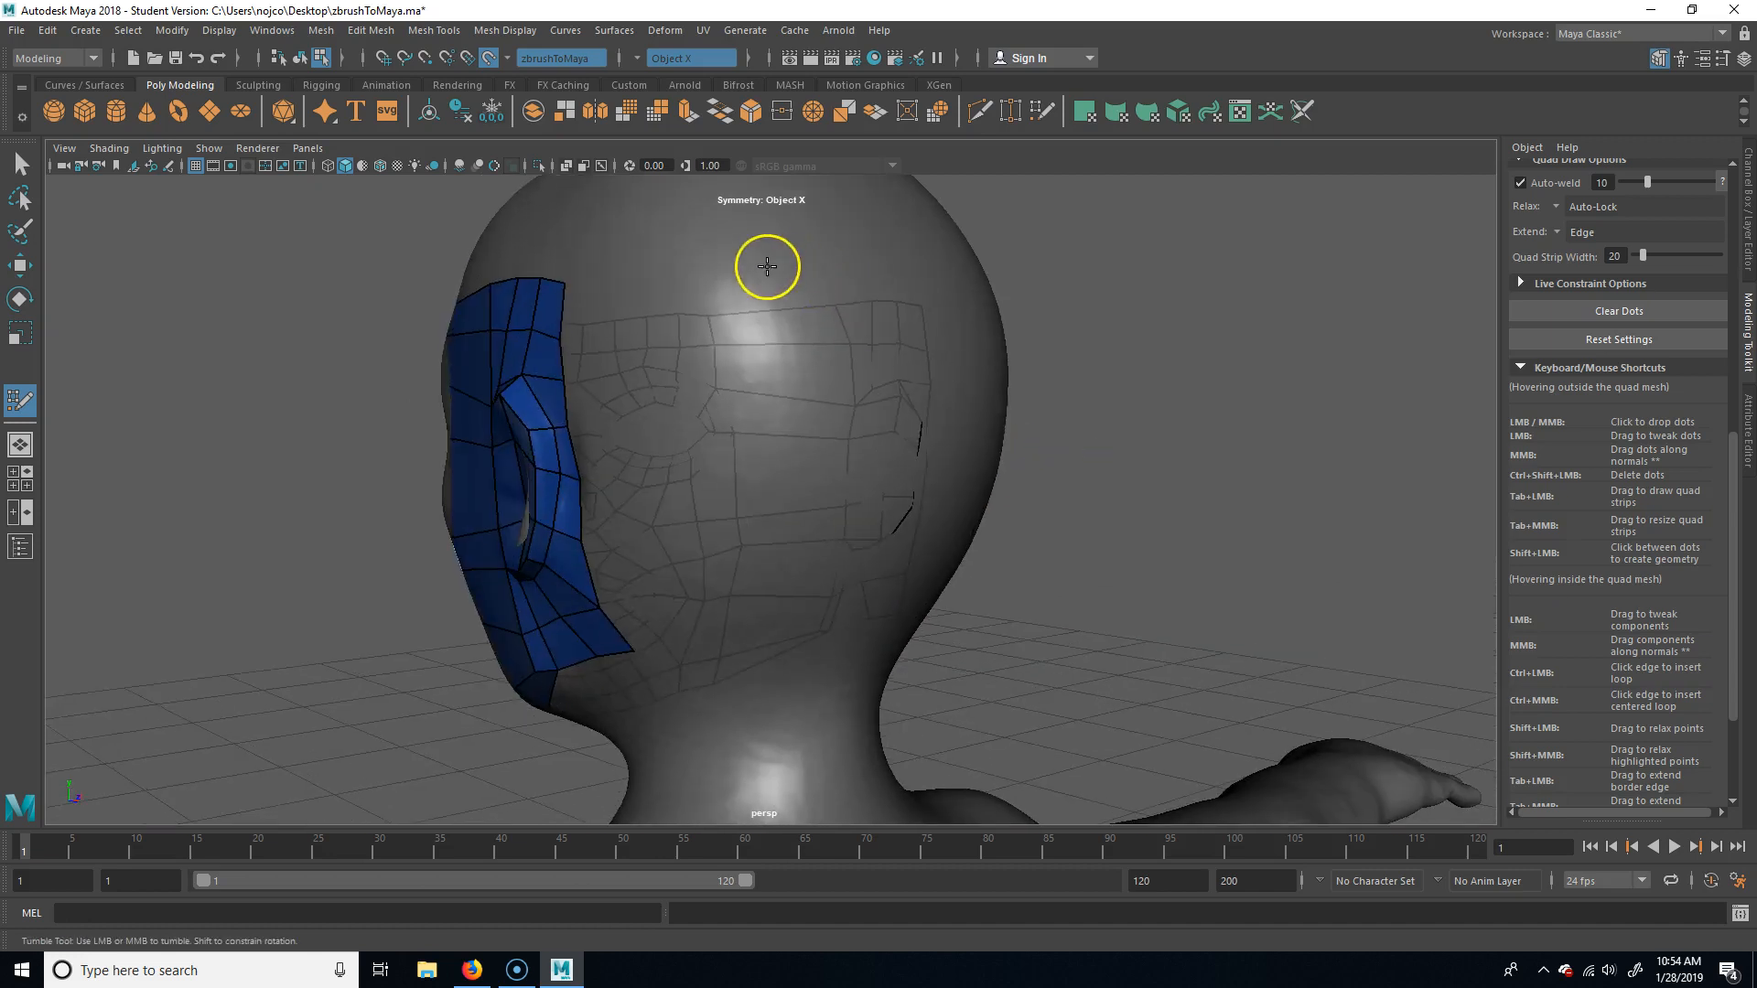
left_click(775, 323)
mouse_move(1114, 506)
left_mouse_down("alt")
mouse_move(1151, 526)
mouse_move(1135, 520)
left_mouse_up("alt")
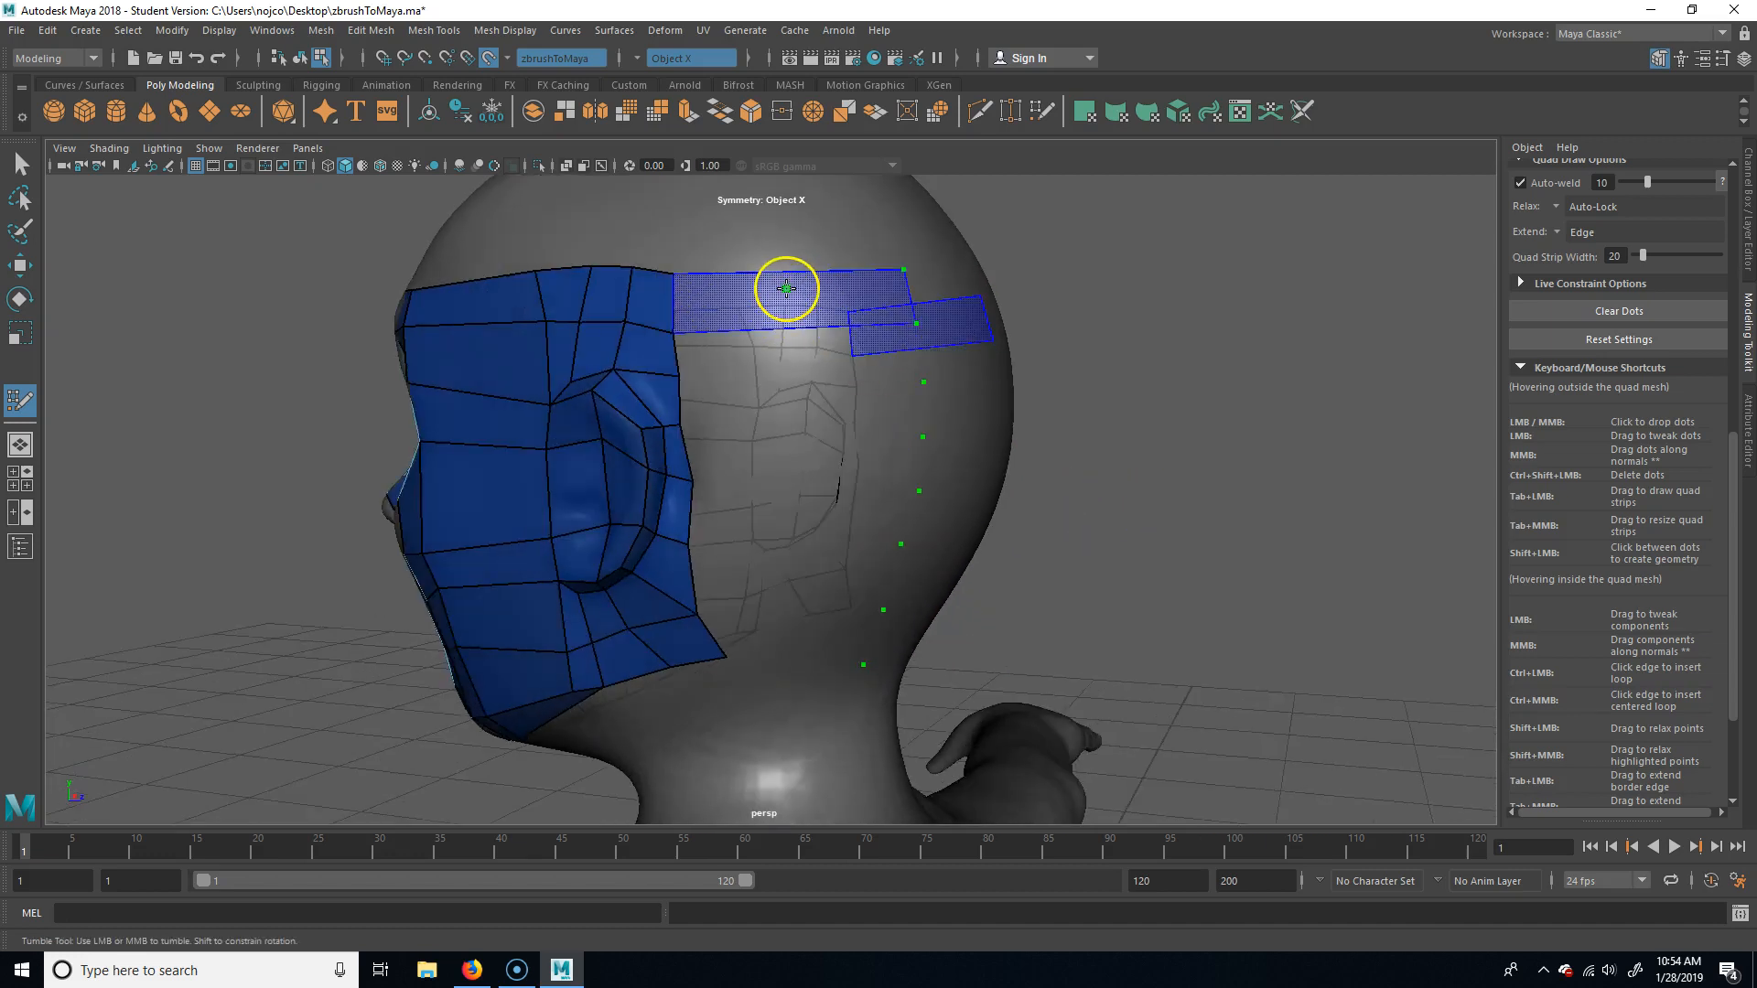
Fill the rows between the mesh edge behind the ear and the dot column with long quads, undoing the misplaced face.
left_click(787, 289, "shift")
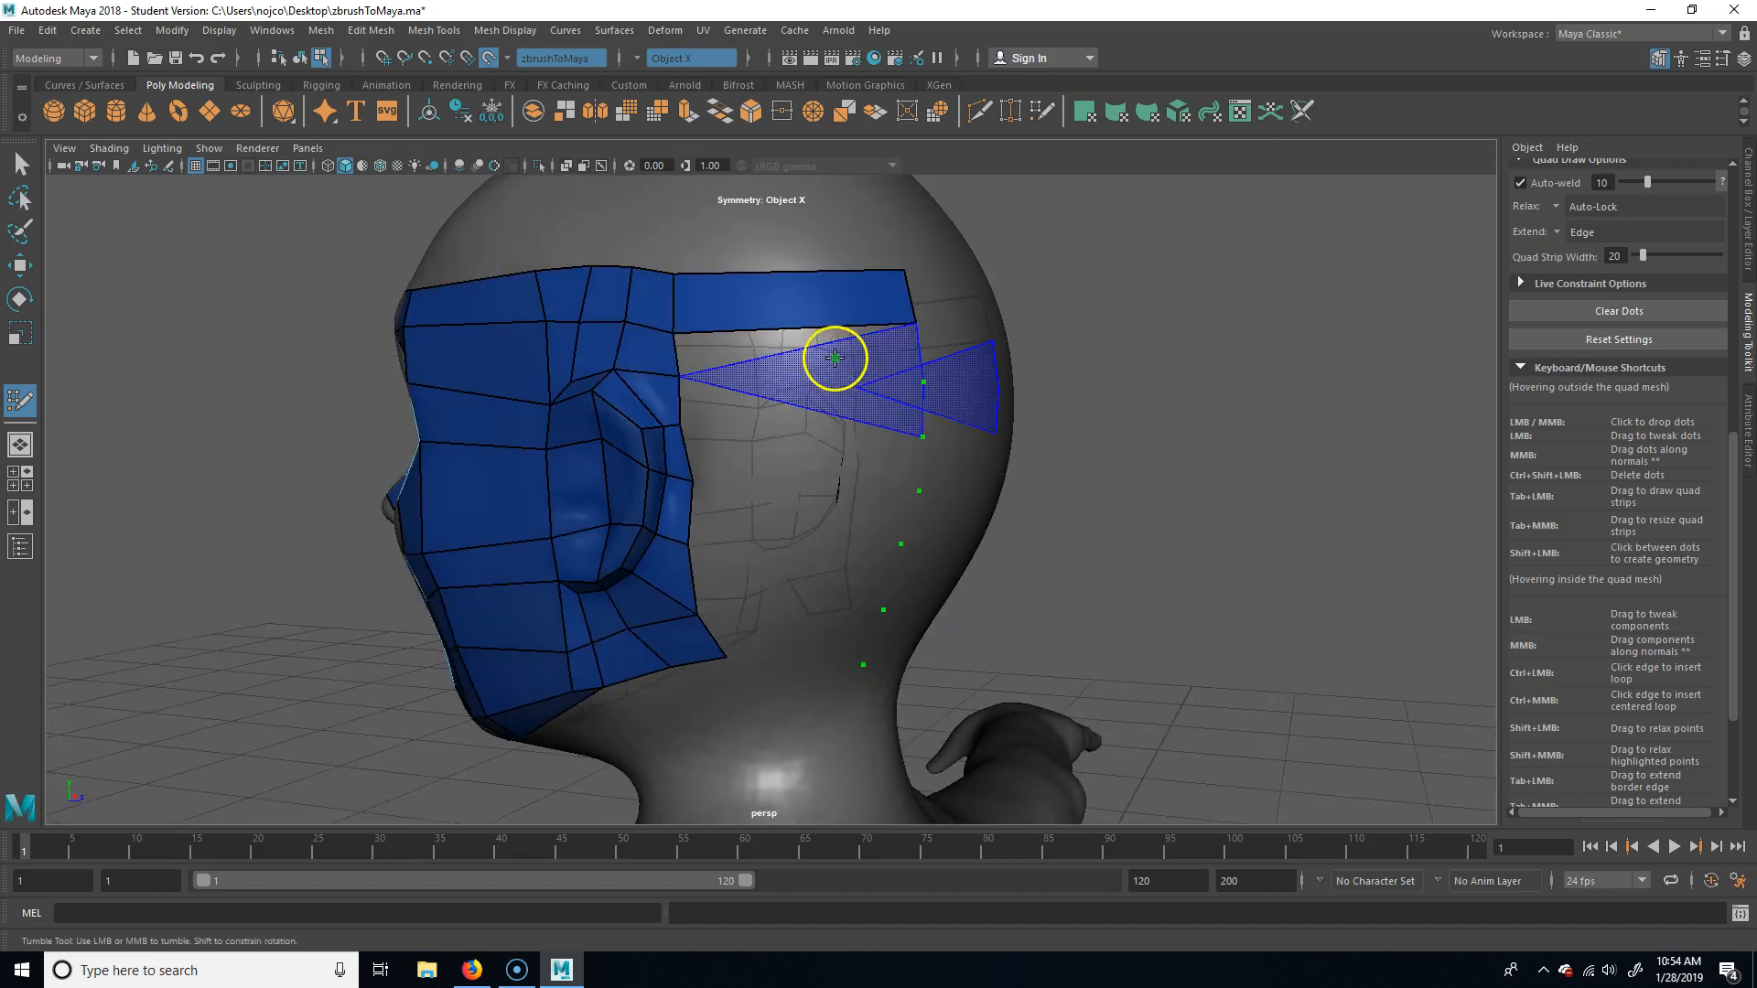
left_click(823, 379, "shift")
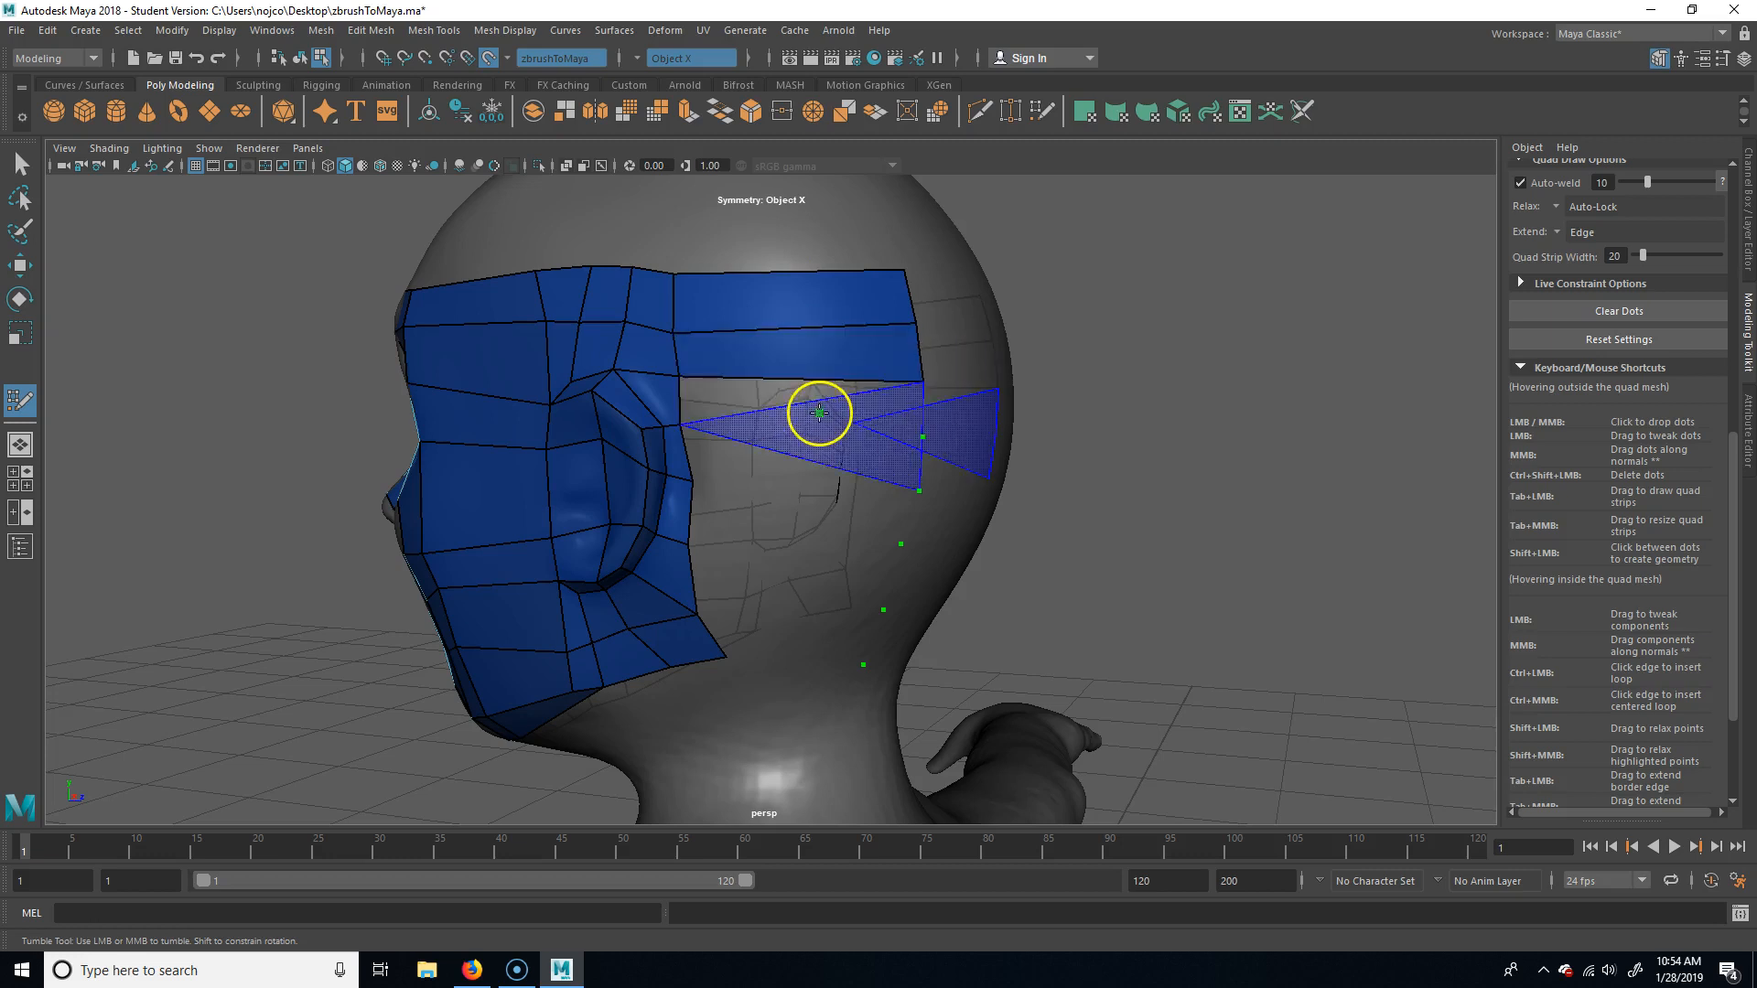
left_click(796, 394, "shift")
left_click(789, 453, "shift")
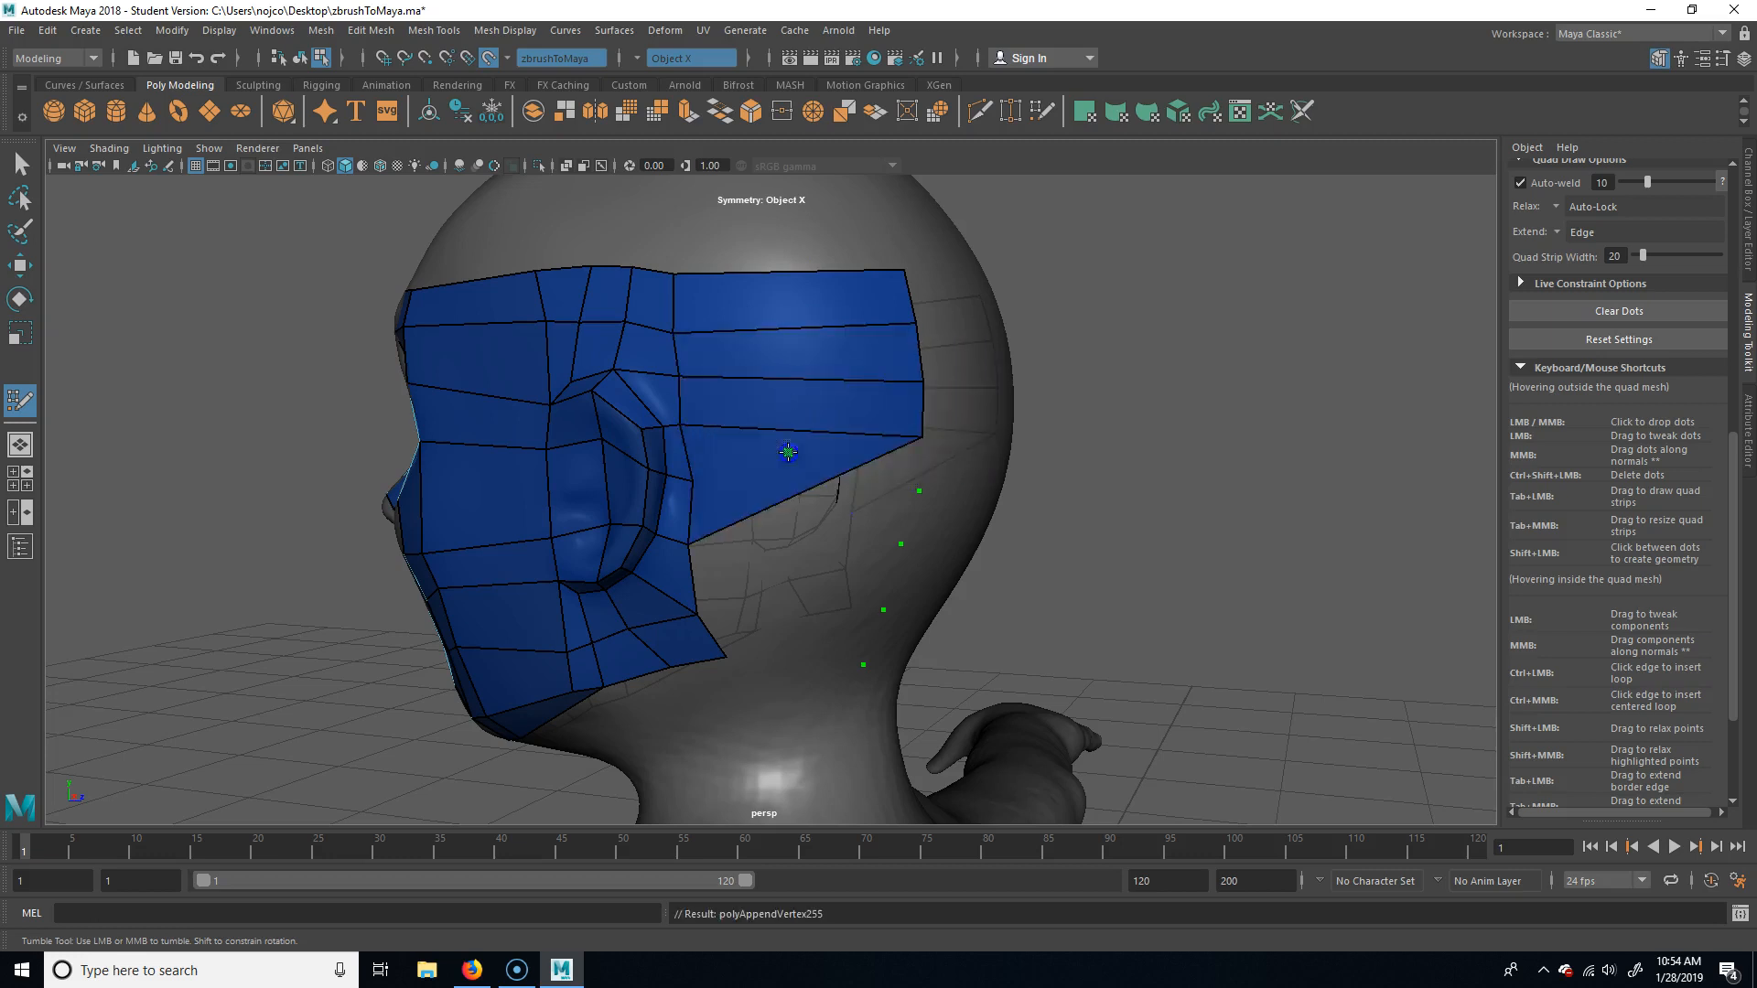
key("ctrl+z")
left_click(793, 512, "shift")
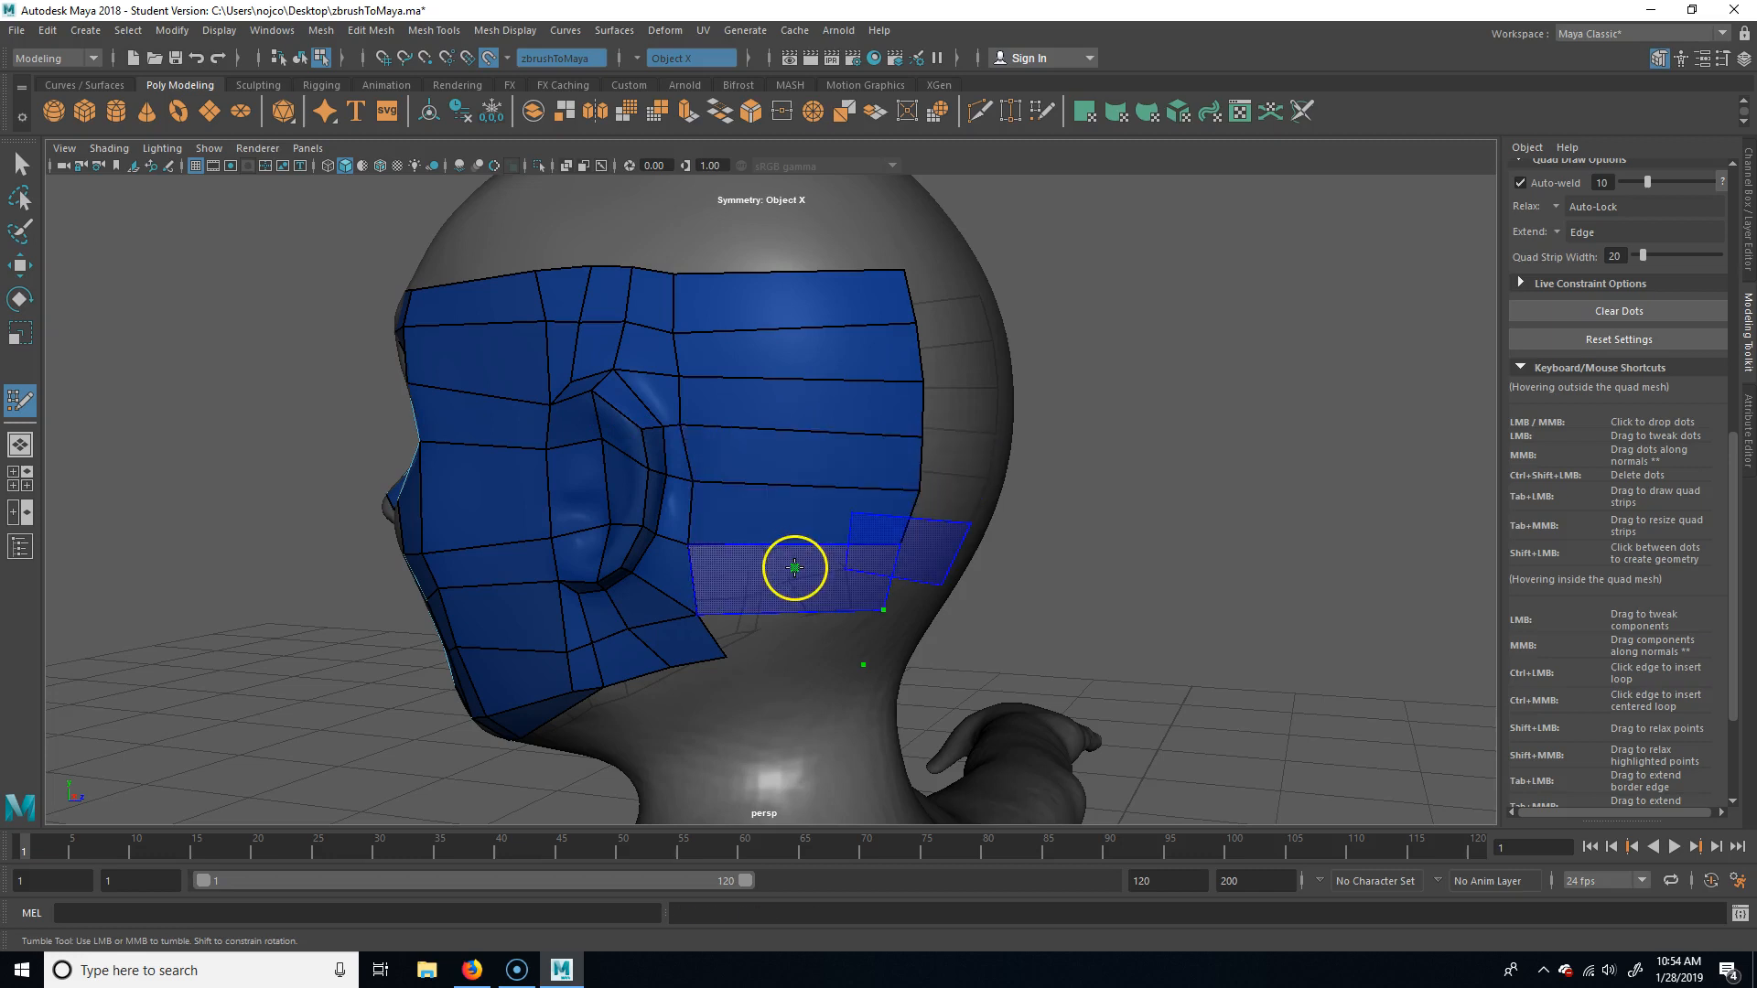
Place a vertical line of eight dots down the centre of the back of the head.
mouse_move(910, 407)
left_mouse_down("alt")
mouse_move(1218, 580)
mouse_move(1102, 589)
mouse_move(823, 366)
left_mouse_up("alt")
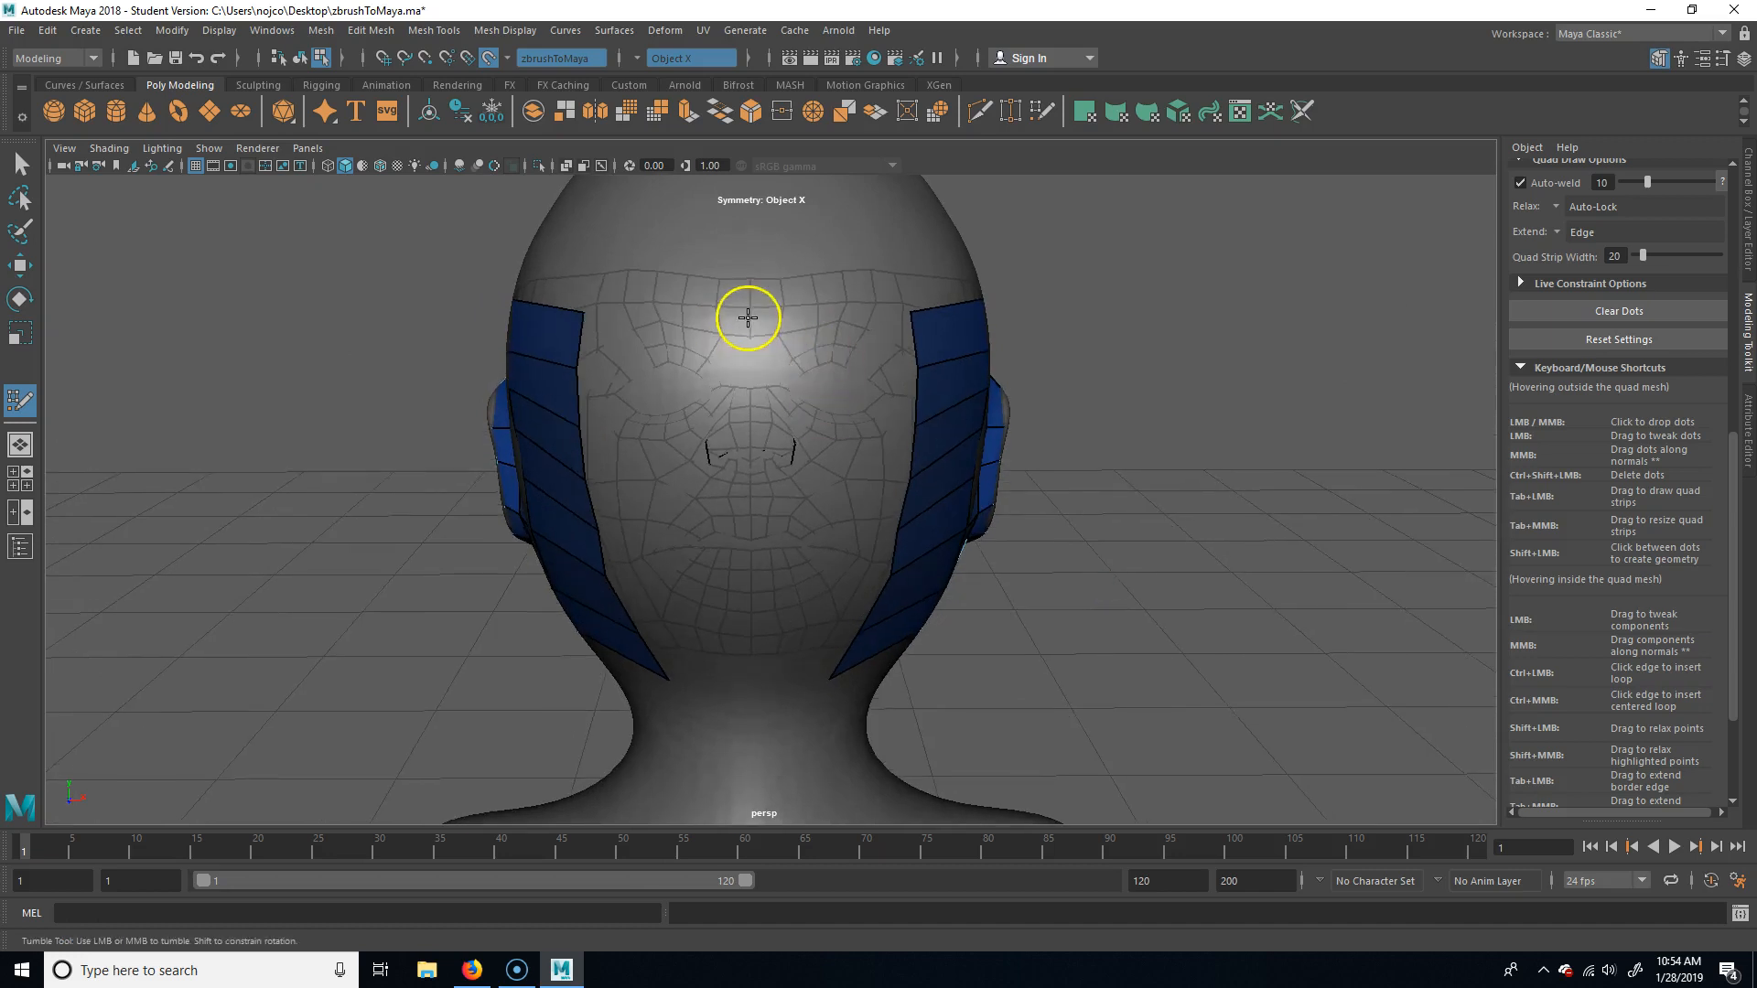
left_click(747, 427)
left_click(749, 325)
left_click(749, 673)
left_click_drag(1102, 541, 1172, 561, "alt")
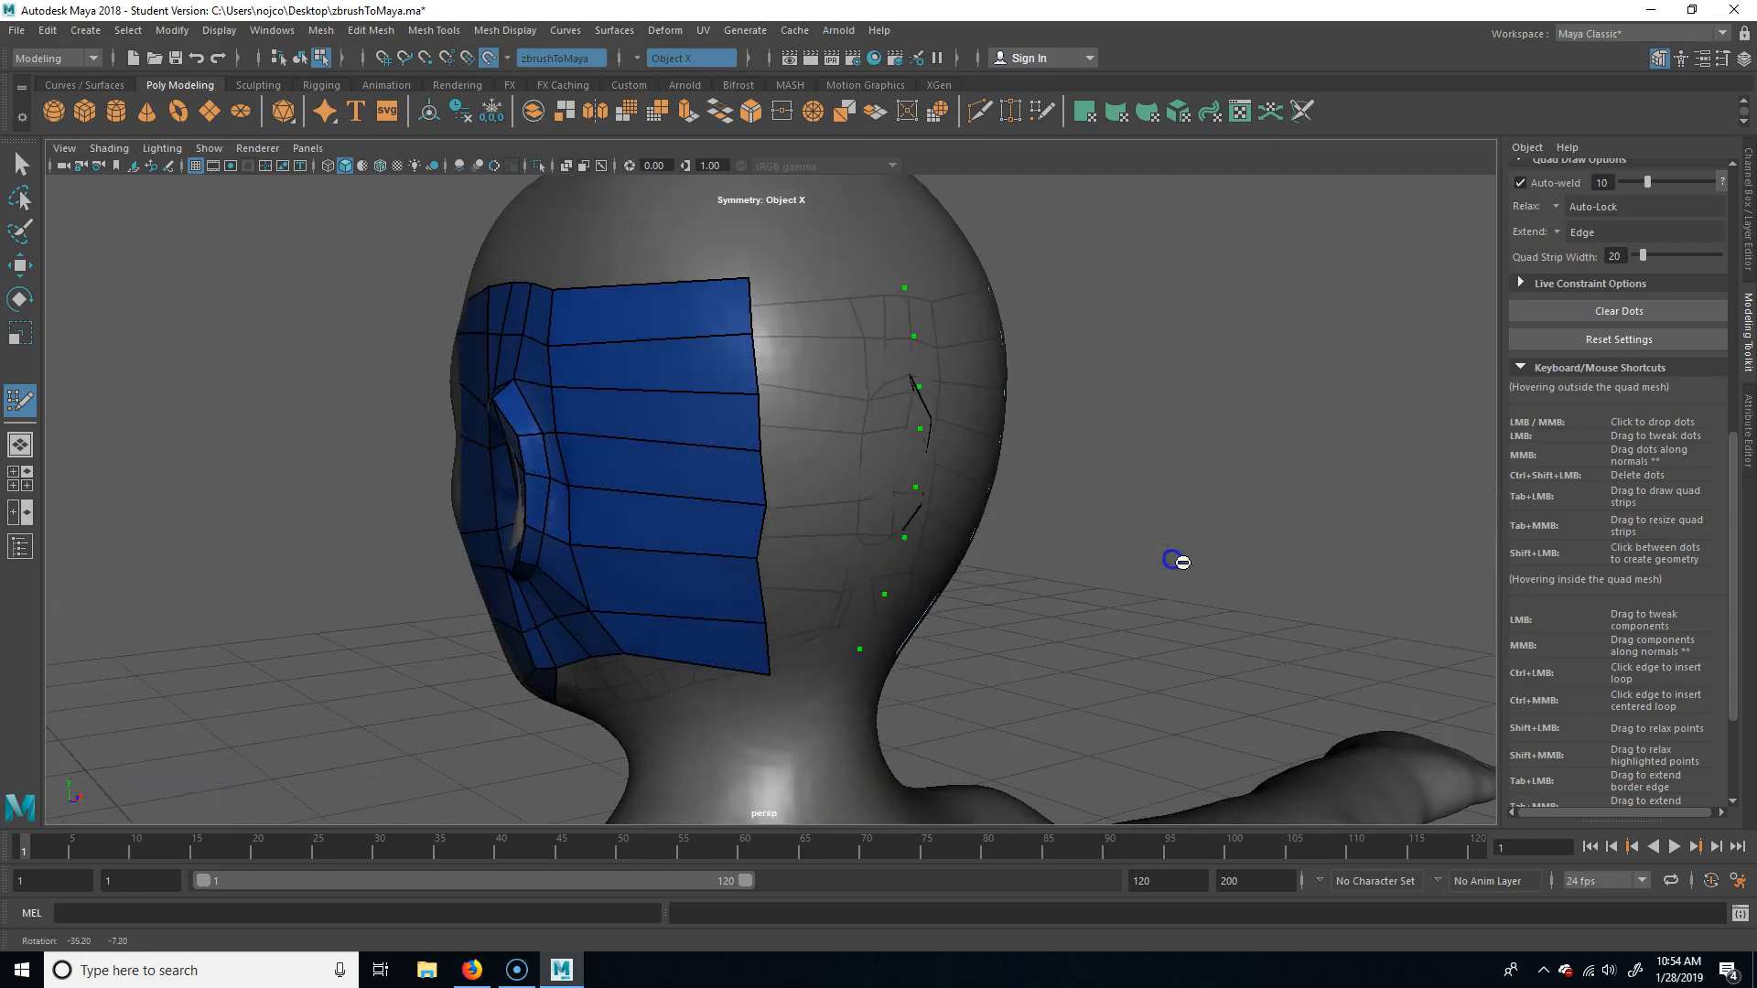
Fill the rows between the side mesh and the centre dots with quads, from the nape up to the border row.
left_click(828, 634, "shift")
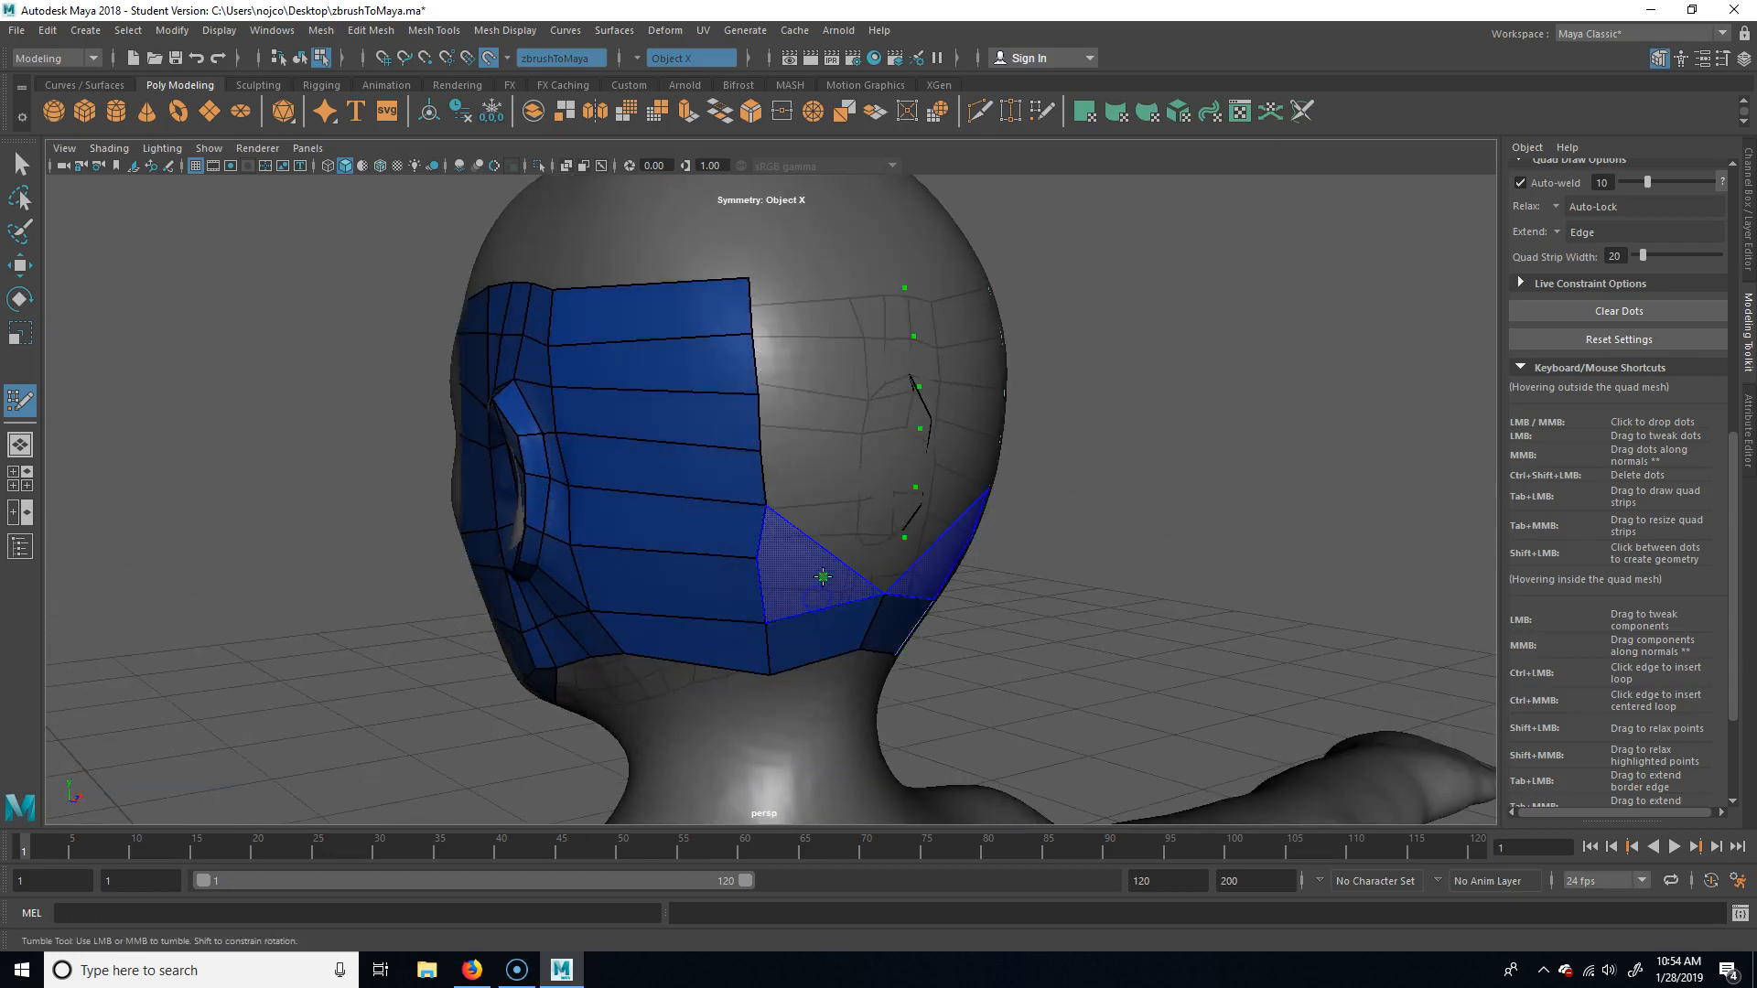
left_click(840, 586, "shift")
left_click(851, 530, "shift")
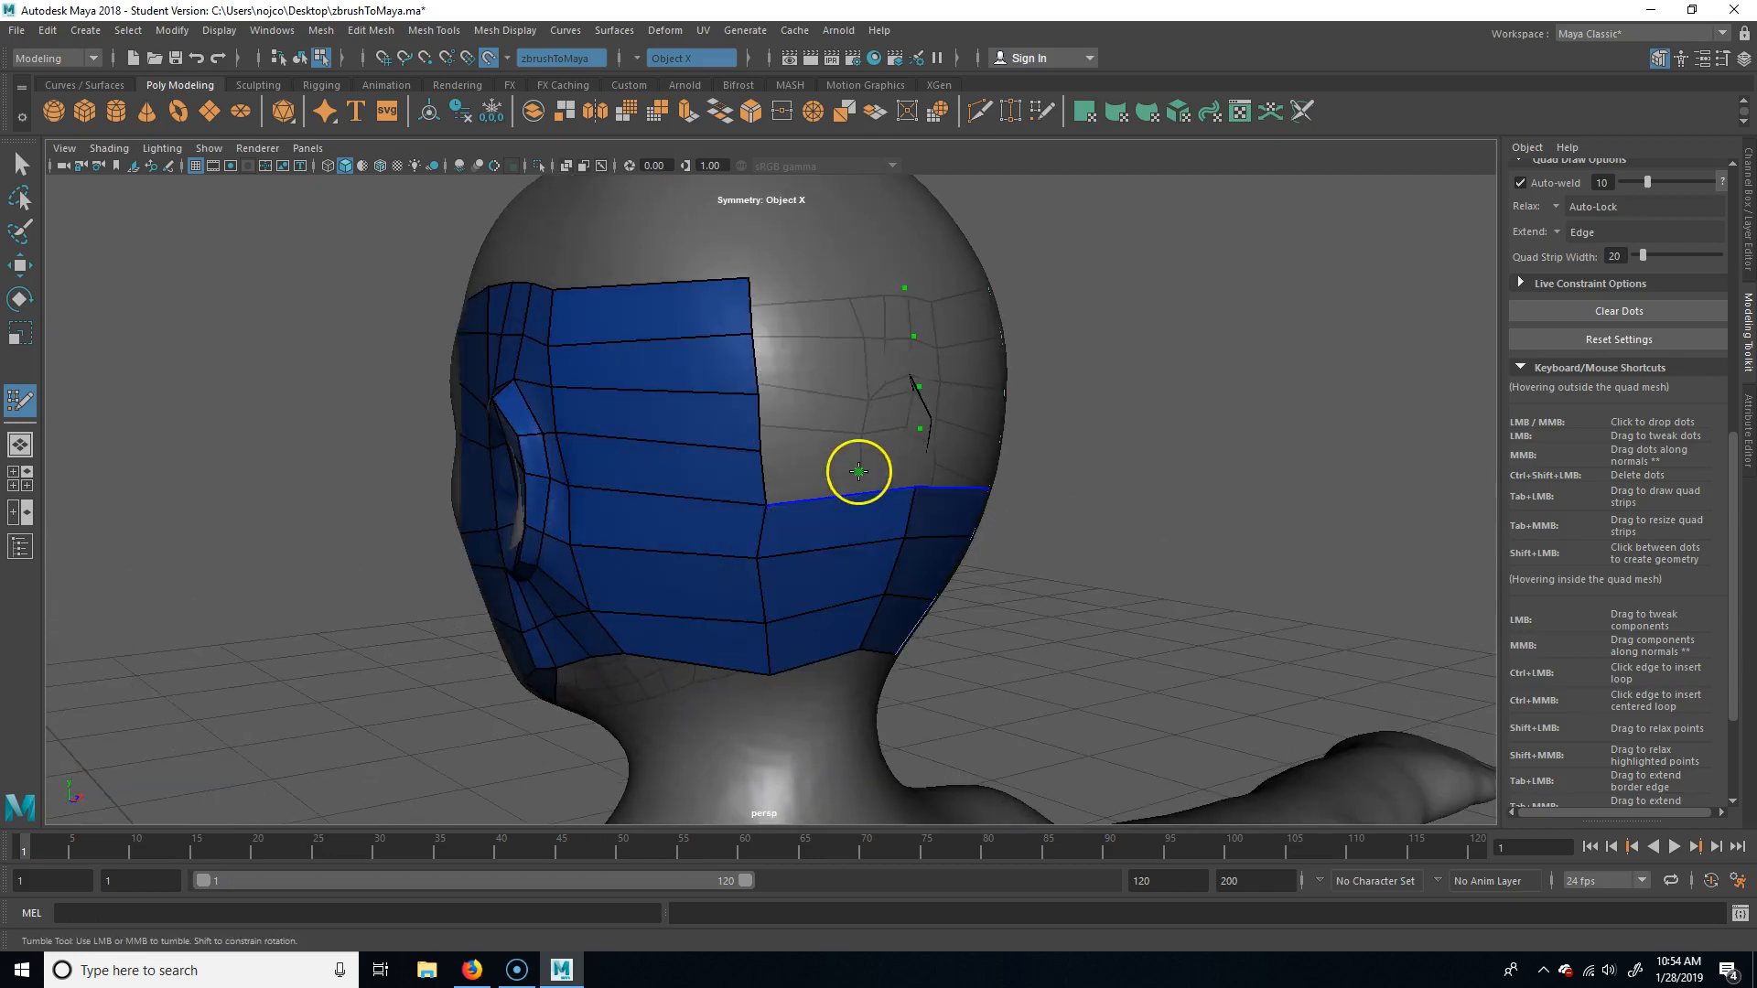
left_click(844, 470, "shift")
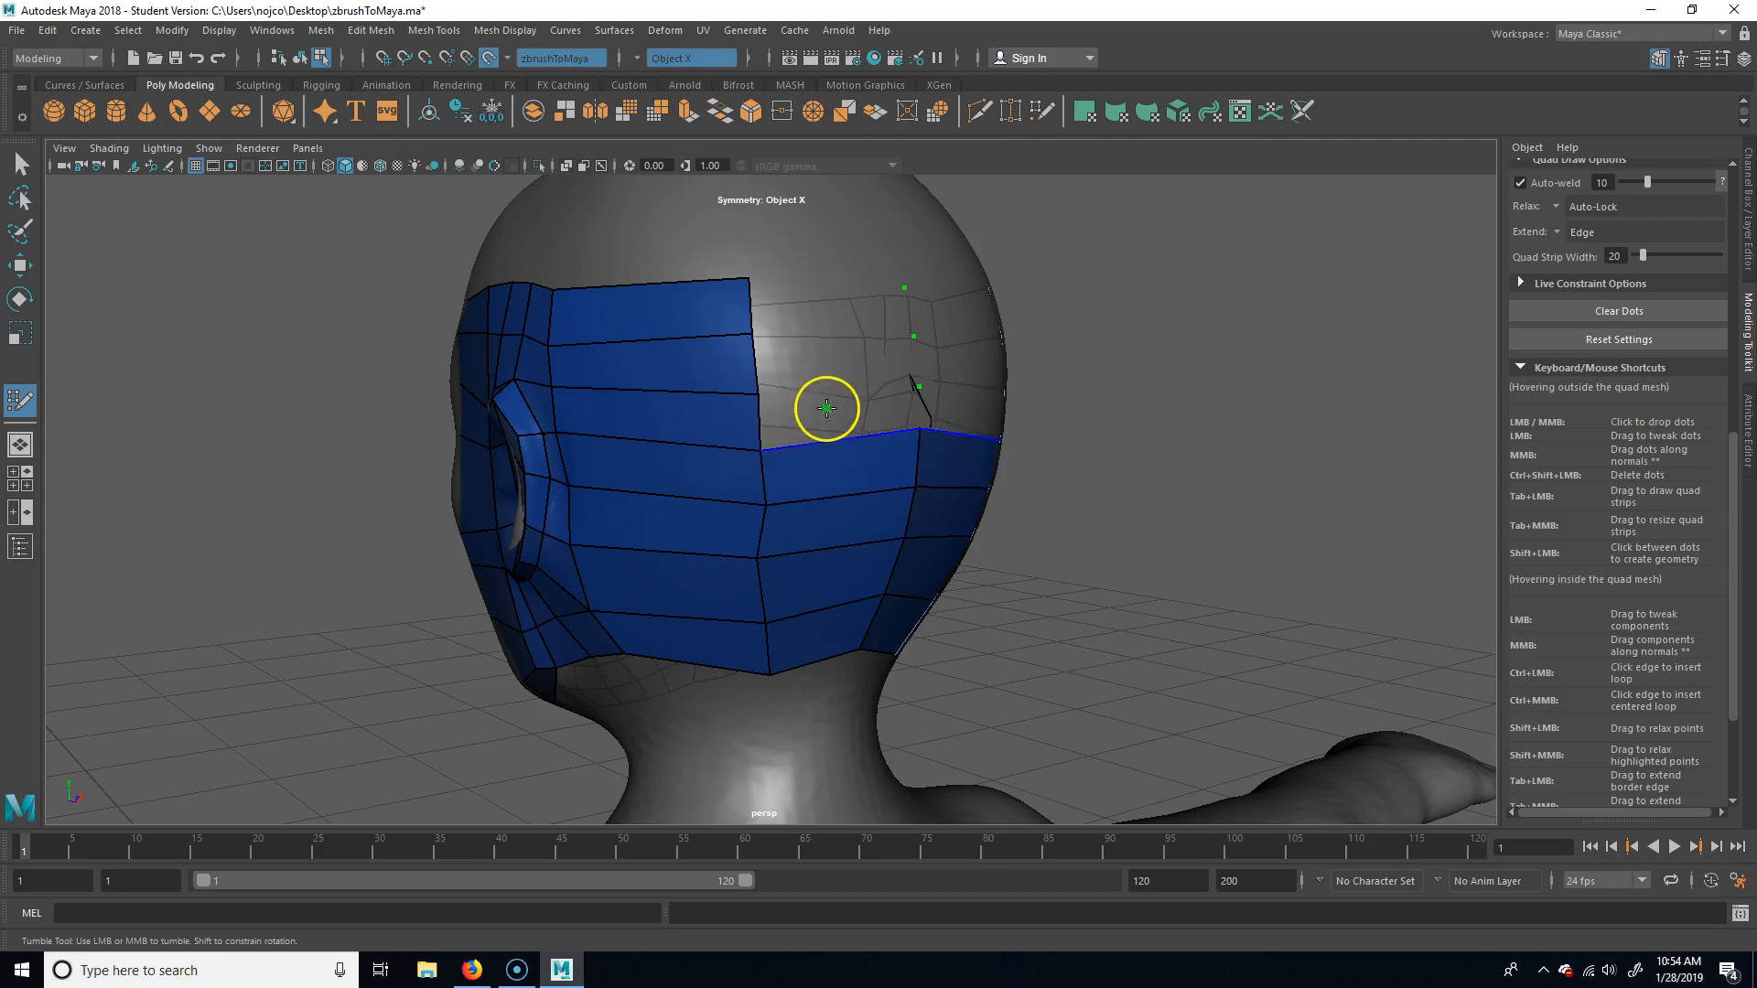
left_click(843, 404, "shift")
left_click(834, 357, "shift")
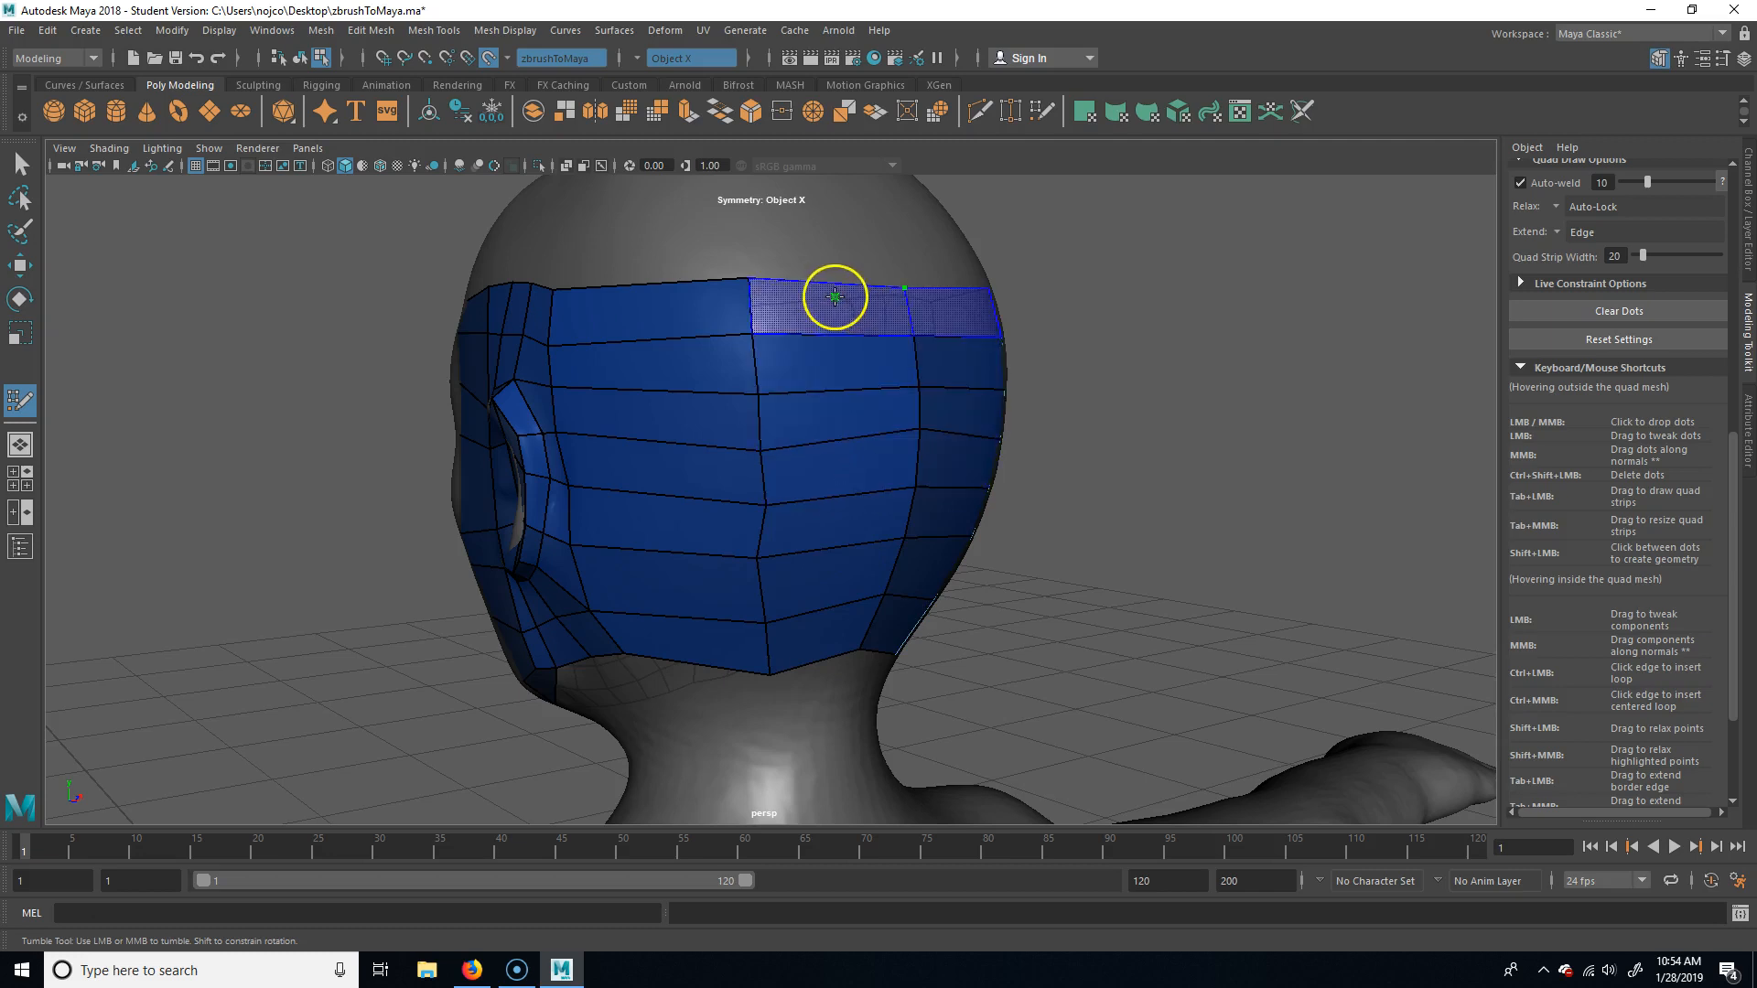
left_click(836, 295, "shift")
Relax the new quads on the back of the head and insert a vertical edge loop through the cheek.
mouse_move(956, 536)
left_mouse_down("alt")
mouse_move(1083, 530)
mouse_move(957, 530)
left_mouse_up("alt")
left_click_drag(856, 443, 899, 443, "shift")
left_click_drag(1108, 507, 1191, 520, "alt")
left_click_drag(820, 647, 1239, 553, "alt")
right_click_drag(1239, 553, 1092, 612, "alt")
left_click_drag(1092, 611, 705, 616, "alt")
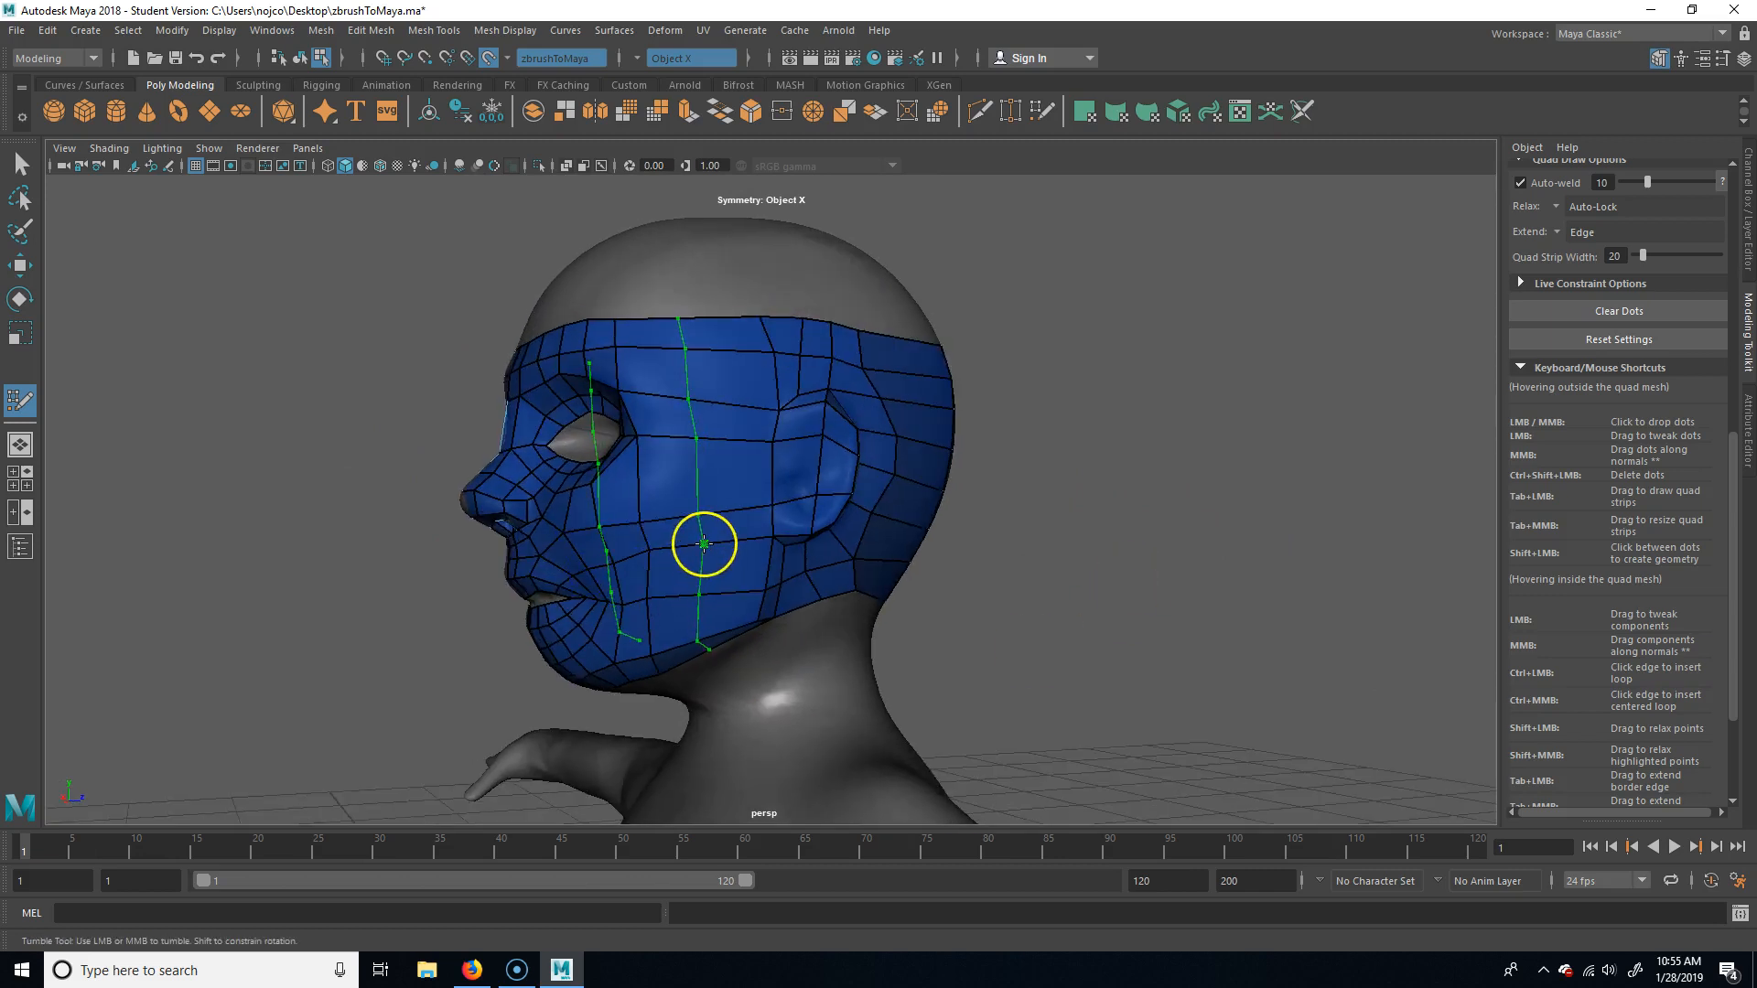
Insert vertical edge loops through the wide quad columns behind the ear and across the back of the head.
left_click_drag(992, 674, 1028, 710, "alt")
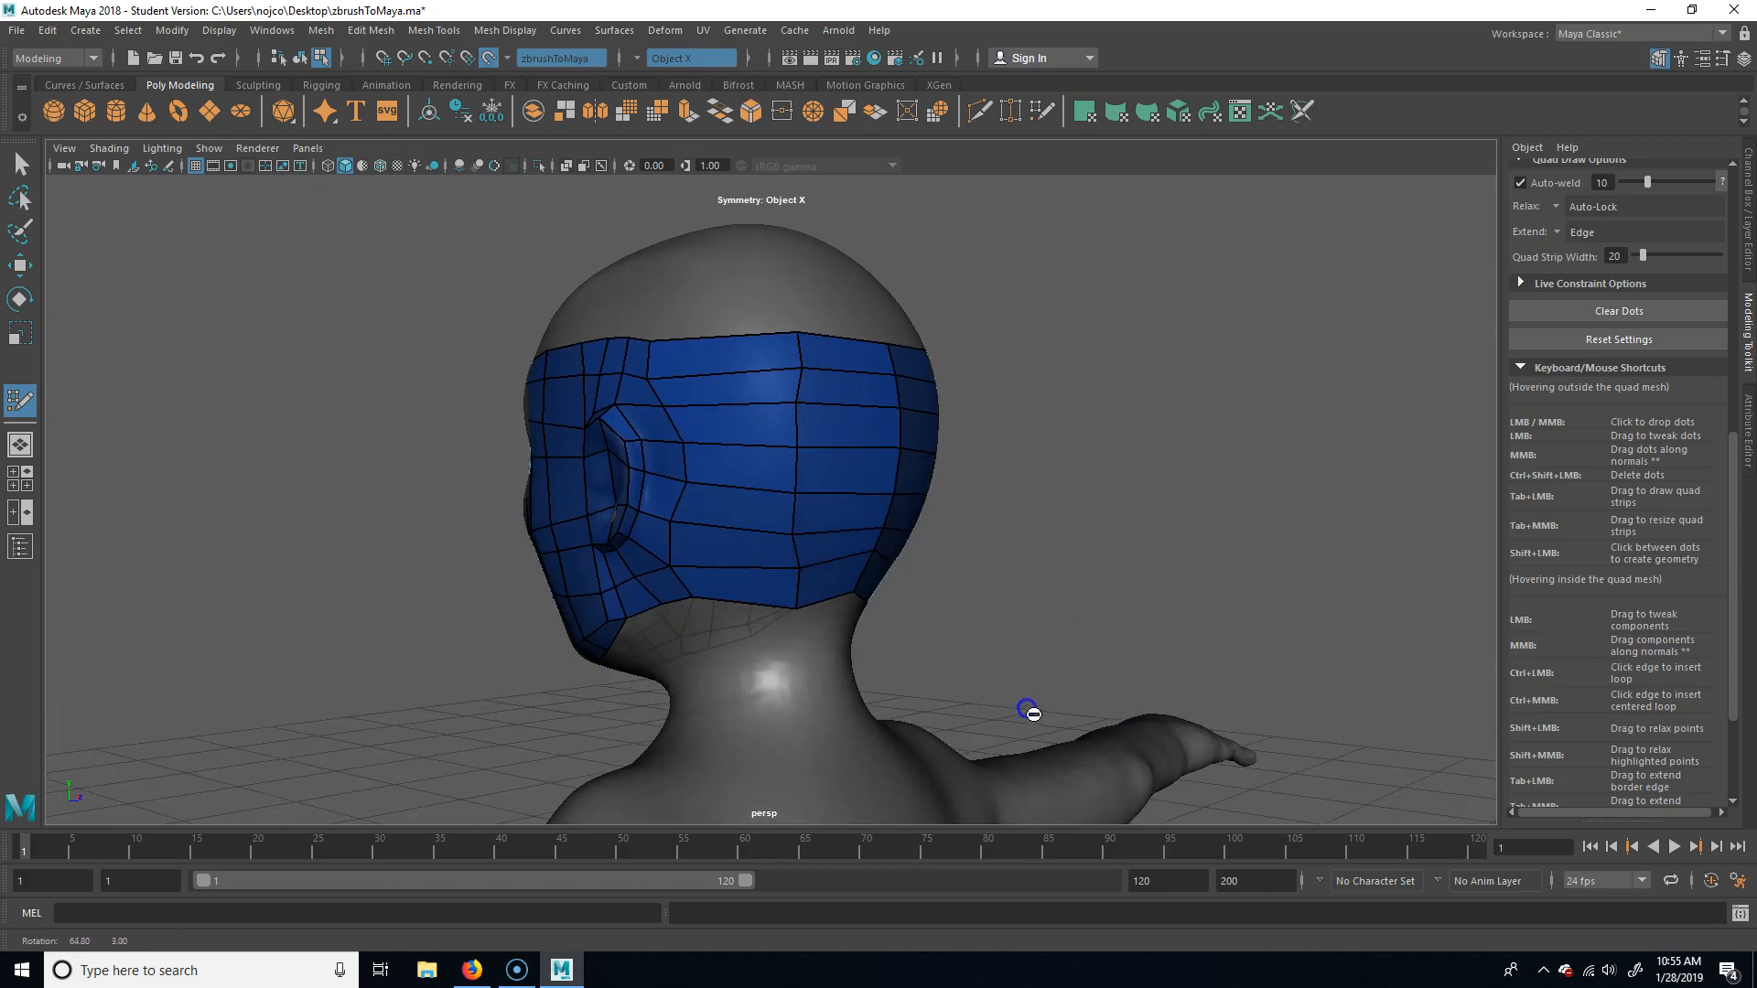
left_click_drag(1126, 558, 850, 515, "alt")
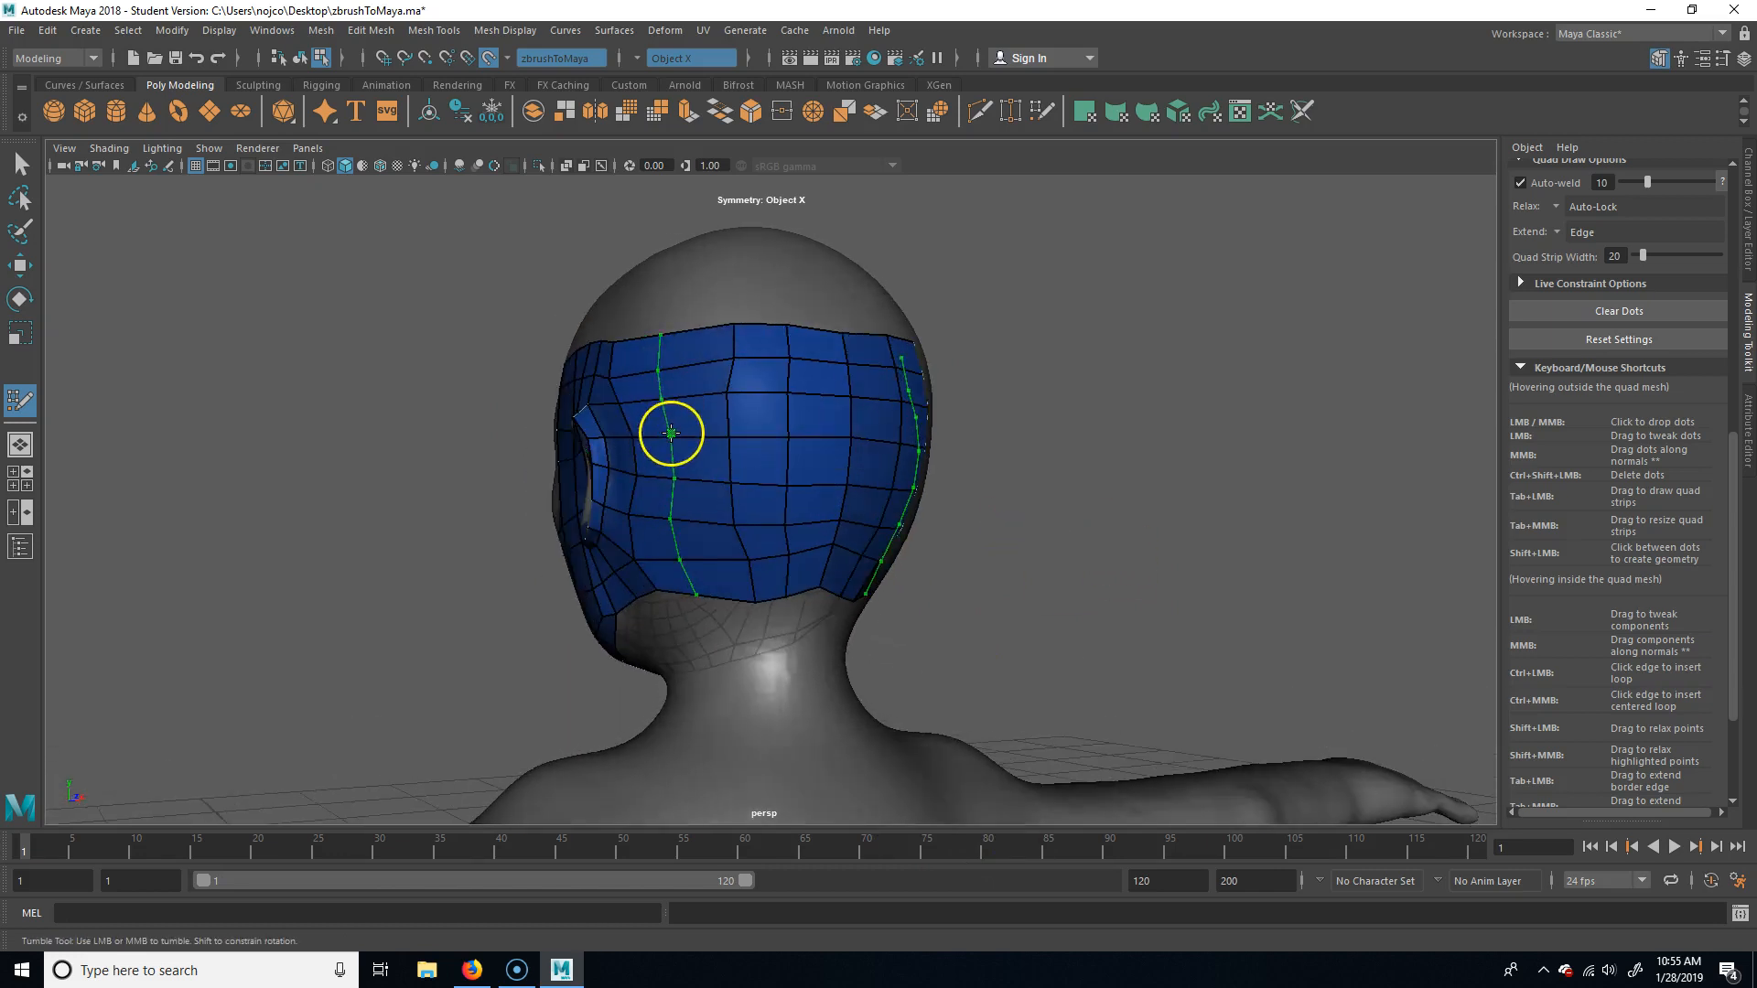
left_click_drag(1148, 562, 906, 437, "alt")
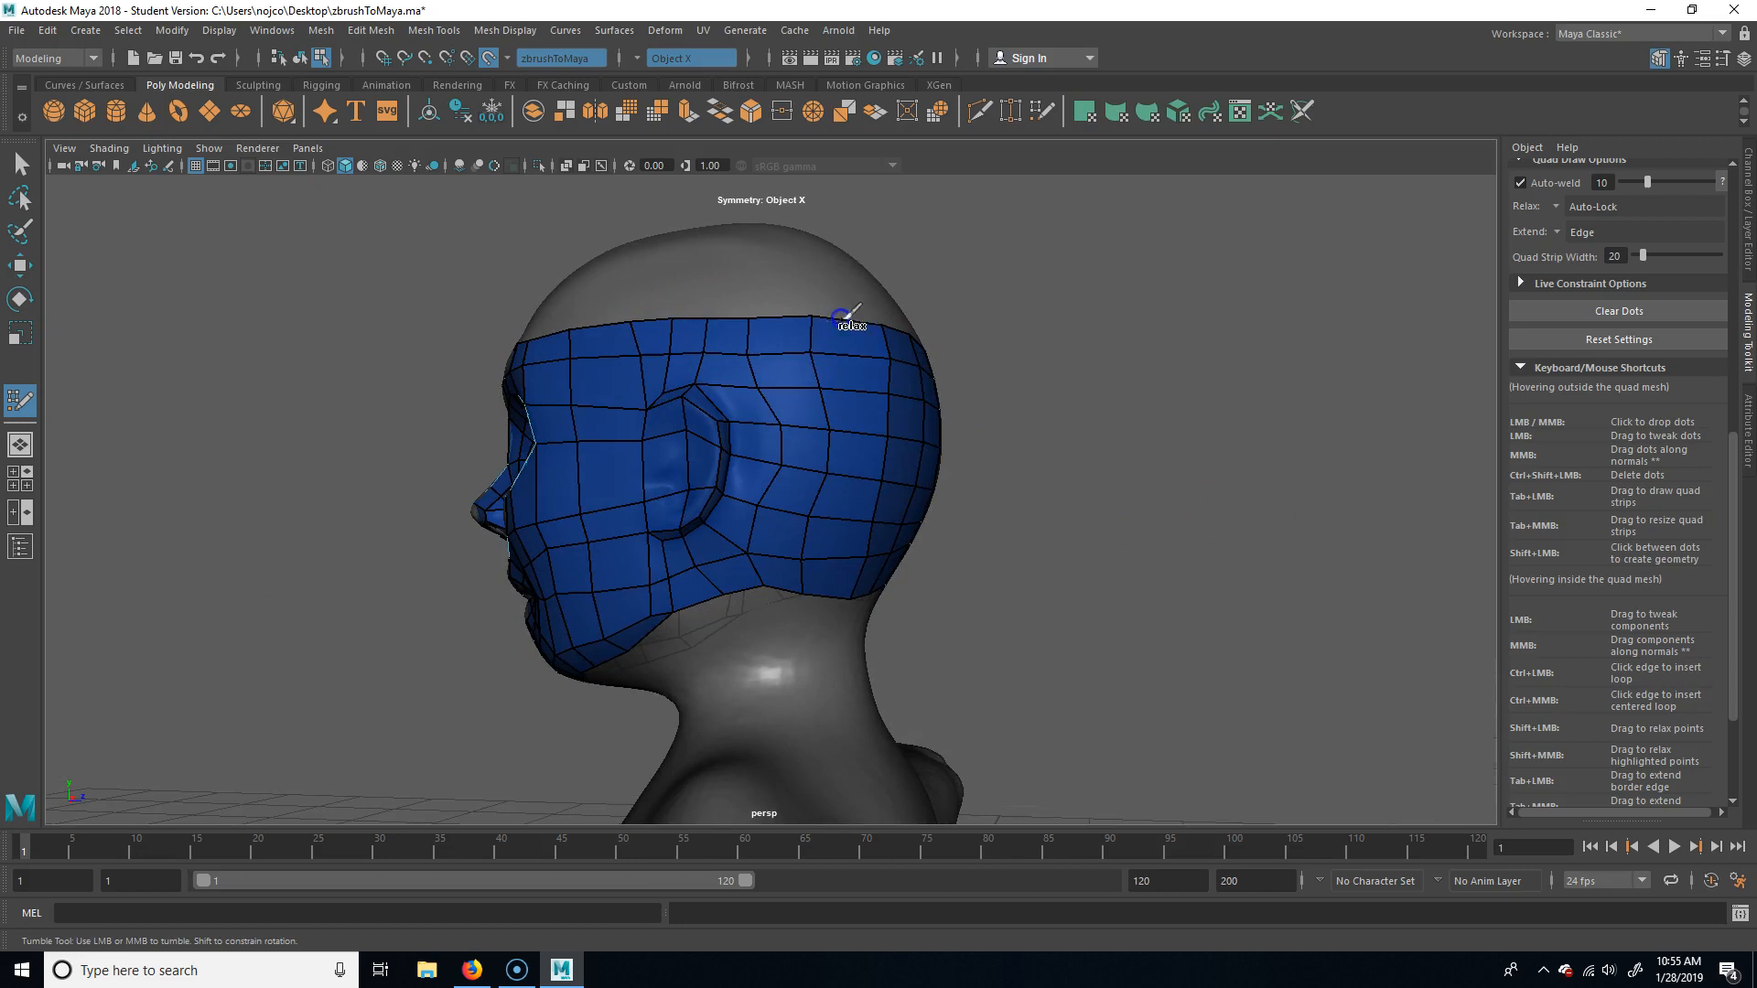
Relax the mesh around the side and back of the head, including its upper border.
mouse_move(1028, 407)
left_mouse_down("alt")
mouse_move(1079, 474)
mouse_move(815, 290)
mouse_move(715, 310)
left_mouse_up("alt")
left_click_drag(1204, 538, 990, 583, "alt")
left_click_drag(968, 405, 1168, 467, "alt")
Place dots at the crown and fill the two long centre quads up from the back border.
left_click_drag(1224, 577, 859, 540, "alt")
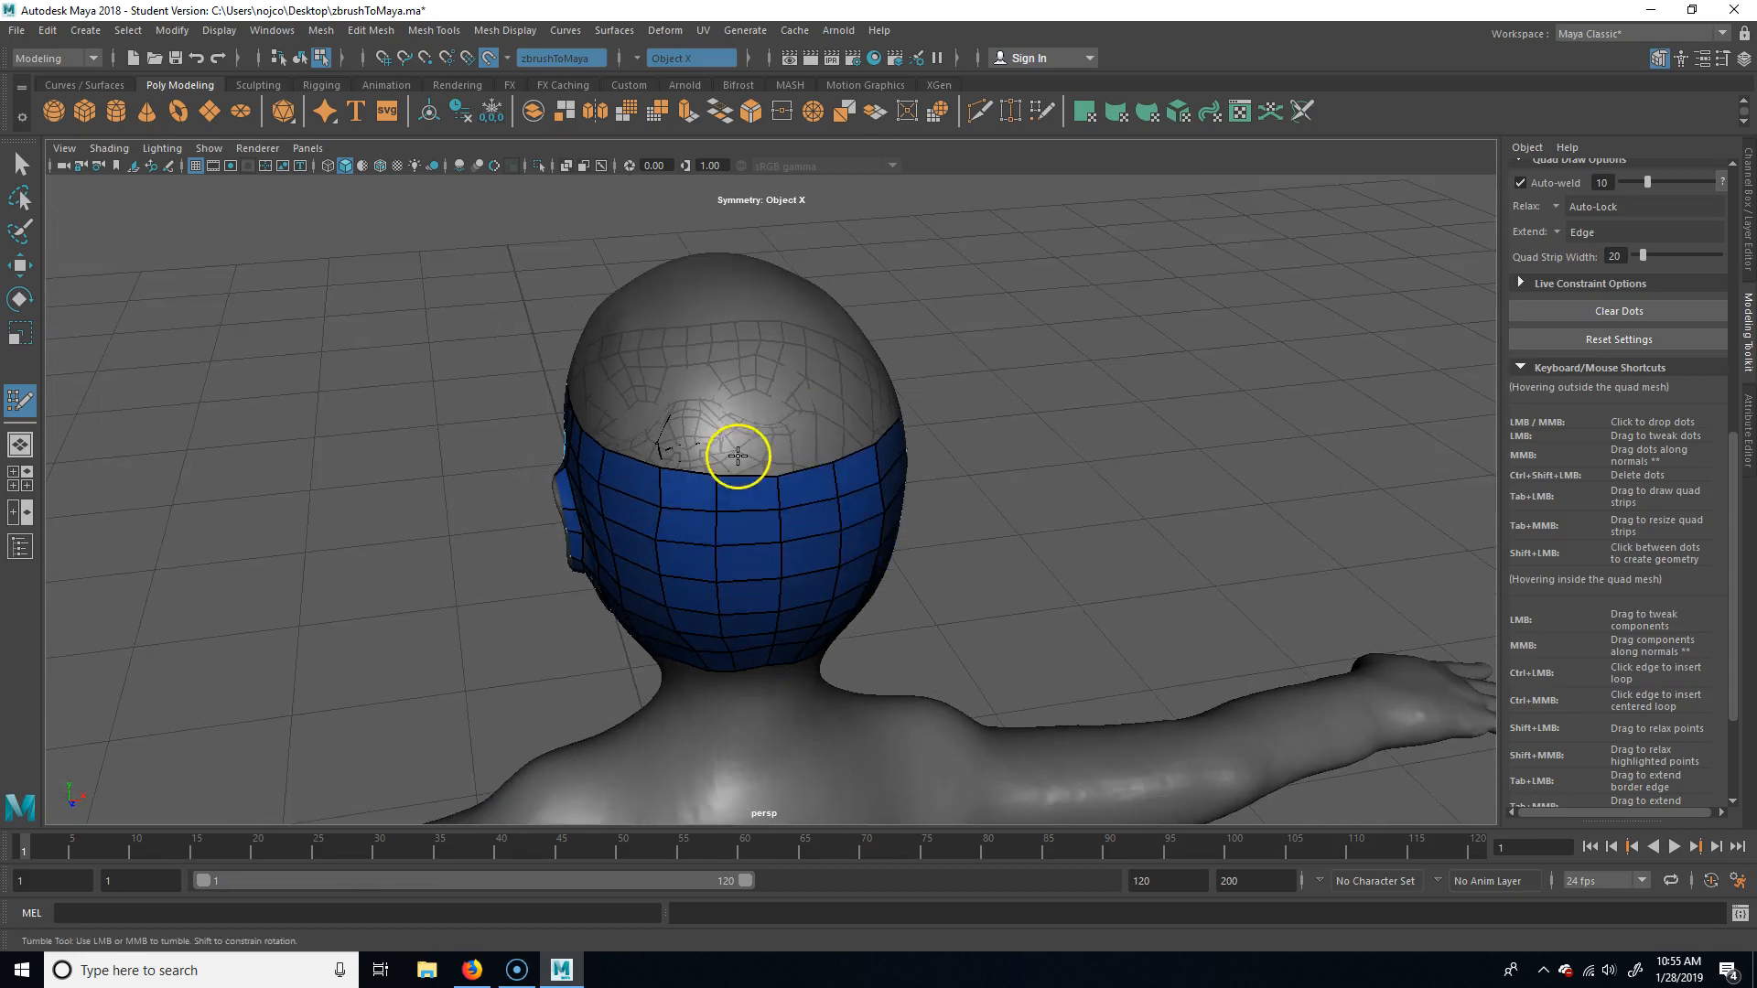
left_click_drag(987, 531, 1059, 541, "alt")
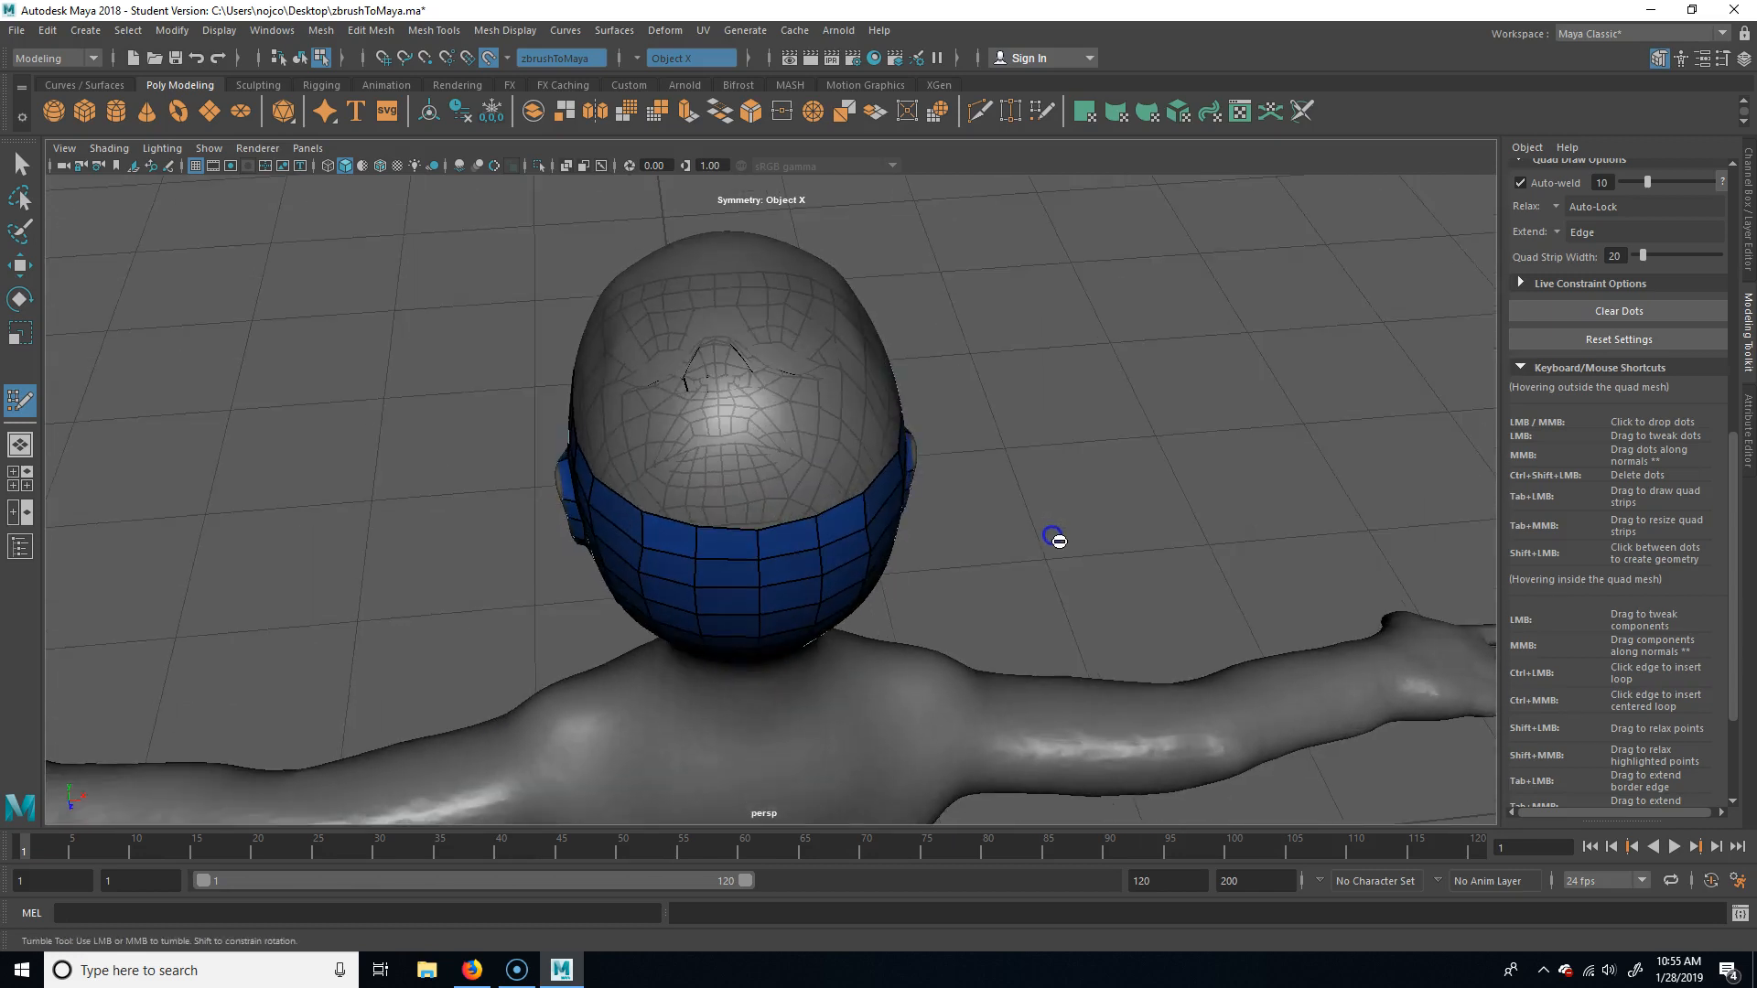
mouse_move(1094, 291)
left_mouse_down("alt")
mouse_move(1089, 345)
mouse_move(1096, 290)
left_mouse_up("alt")
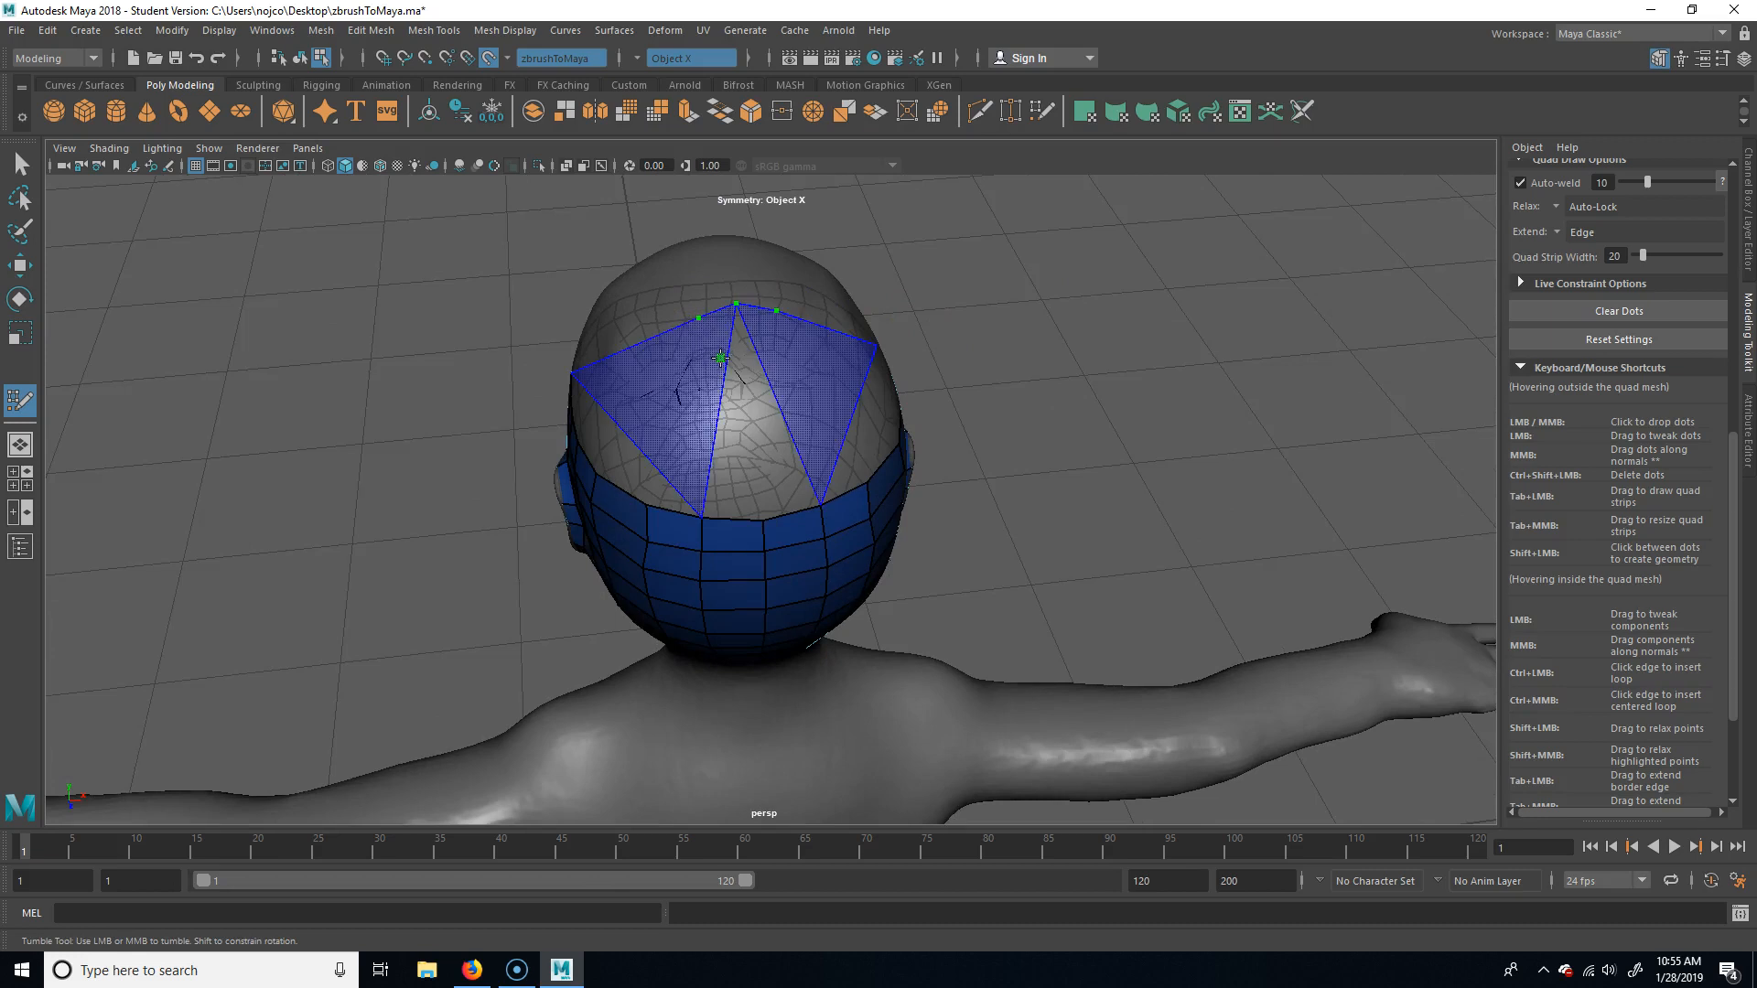
left_click(733, 407, "shift")
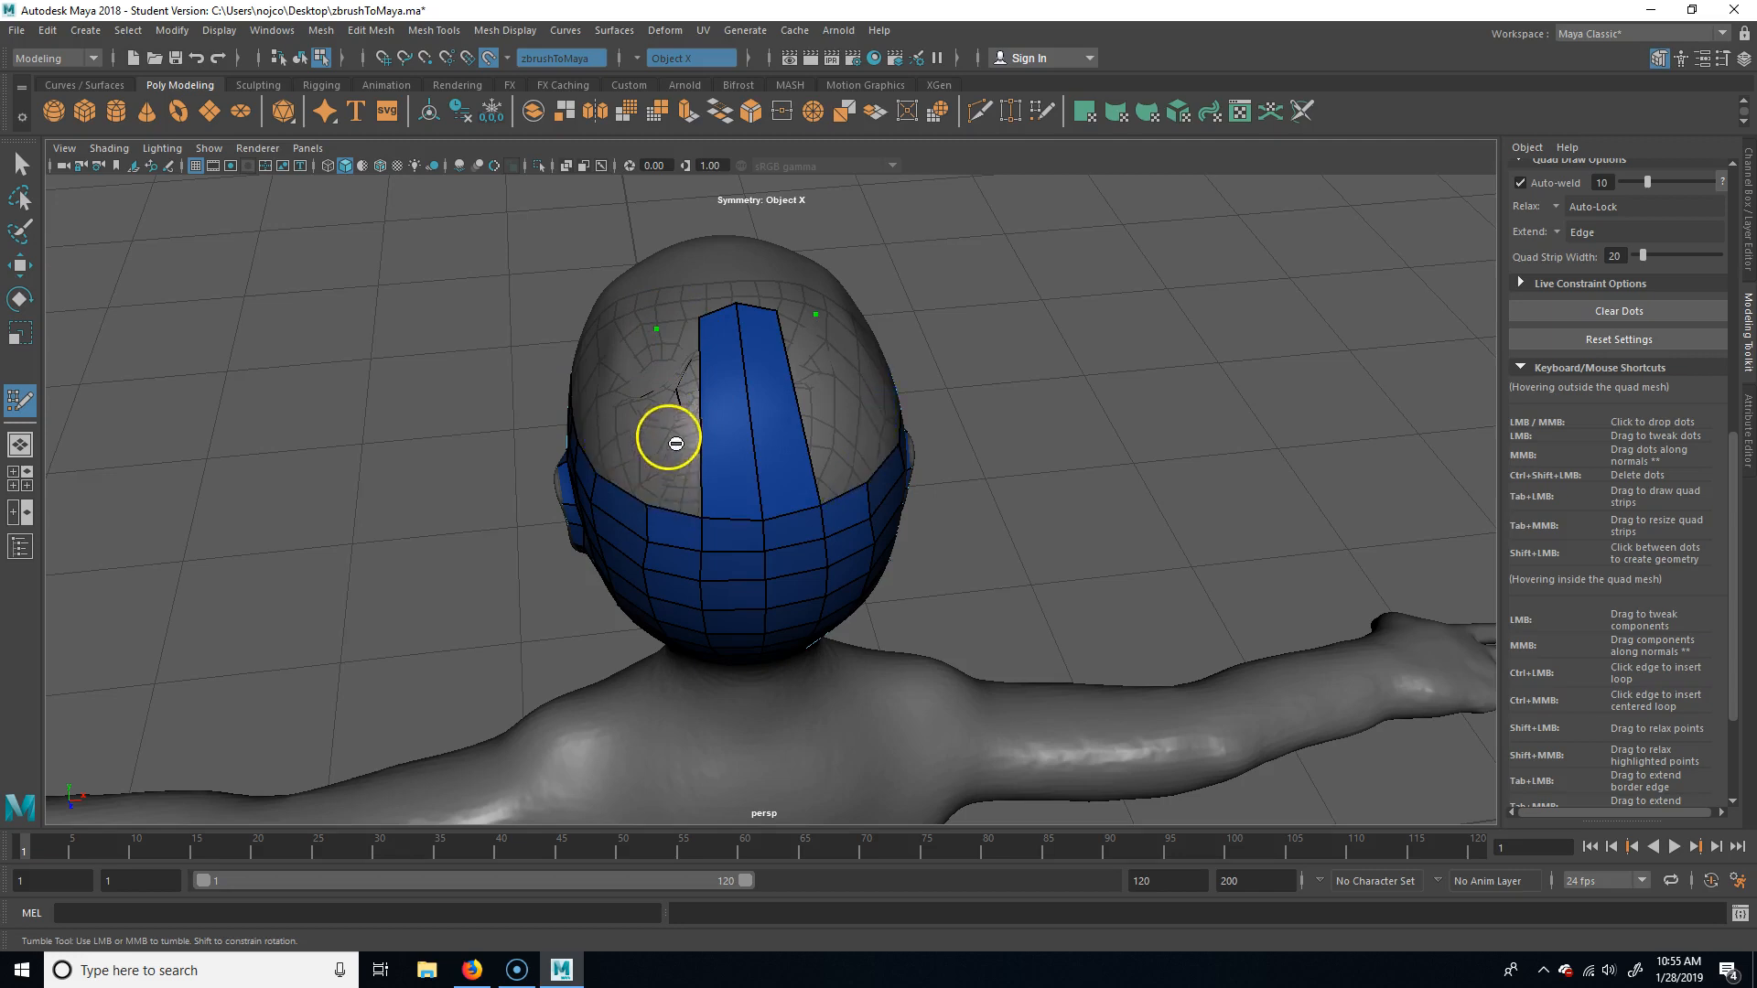
Widen the crown strip with another long quad on each side, making four columns.
left_click_drag(1021, 423, 771, 362, "alt")
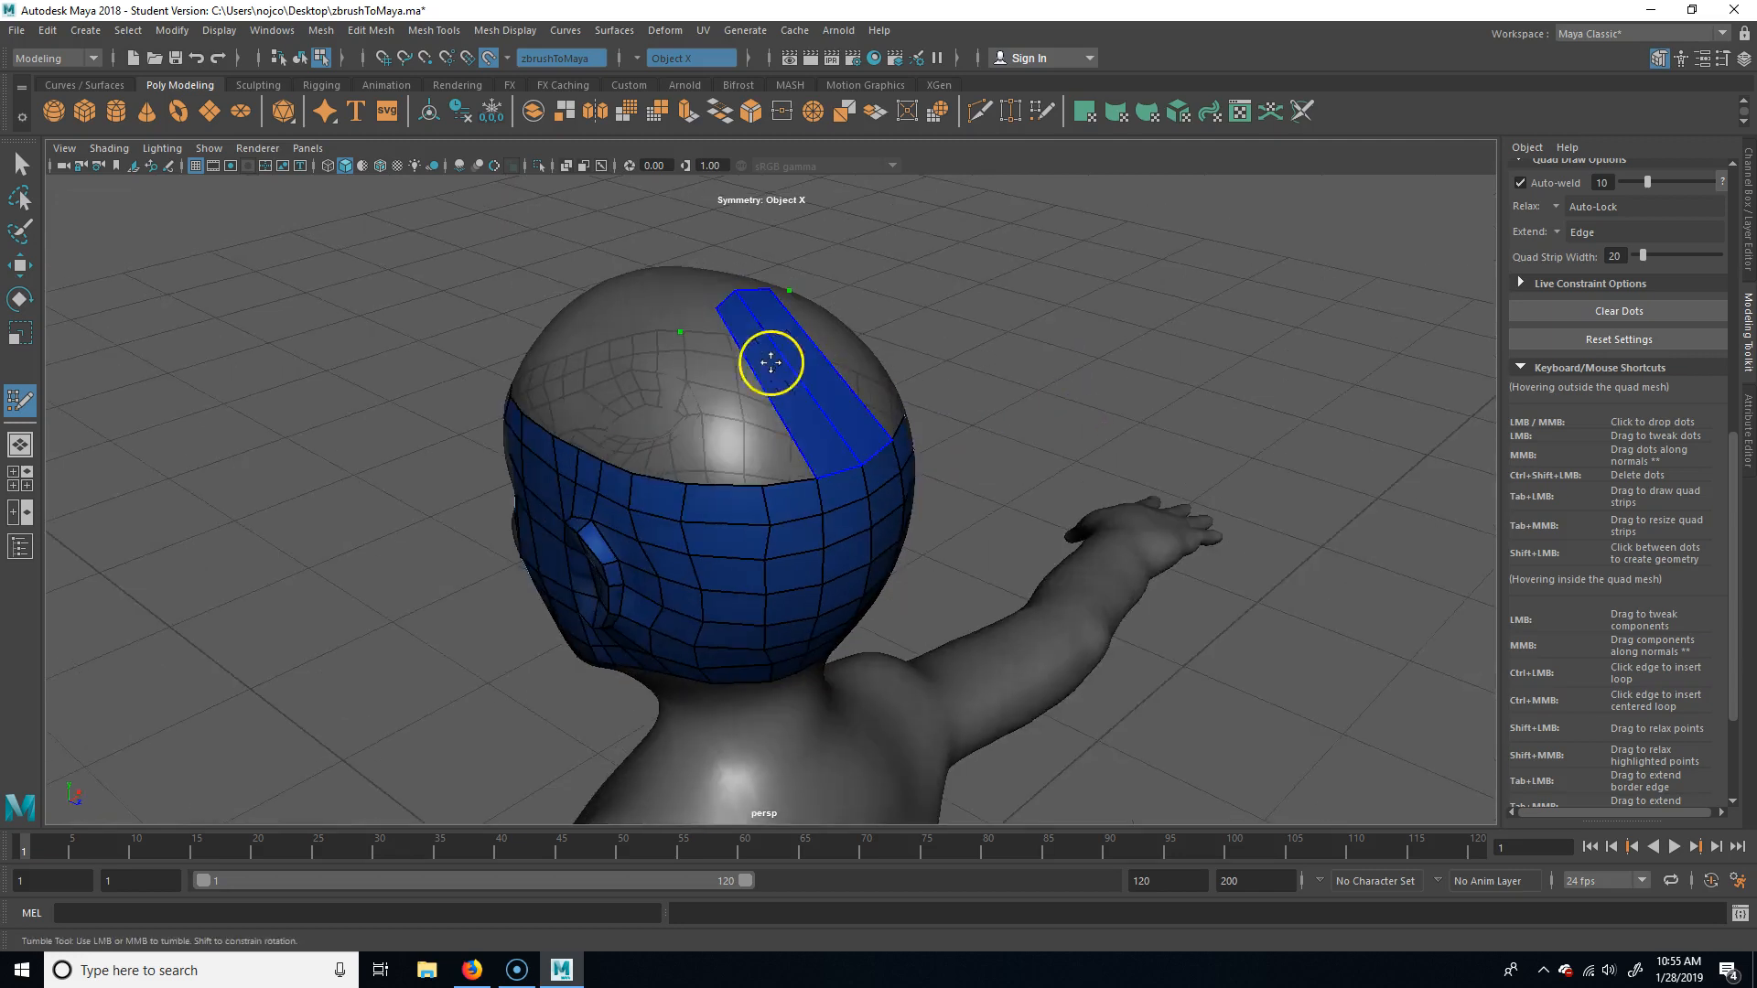
left_click_drag(1176, 524, 737, 315, "alt")
left_click_drag(1214, 291, 935, 379, "alt")
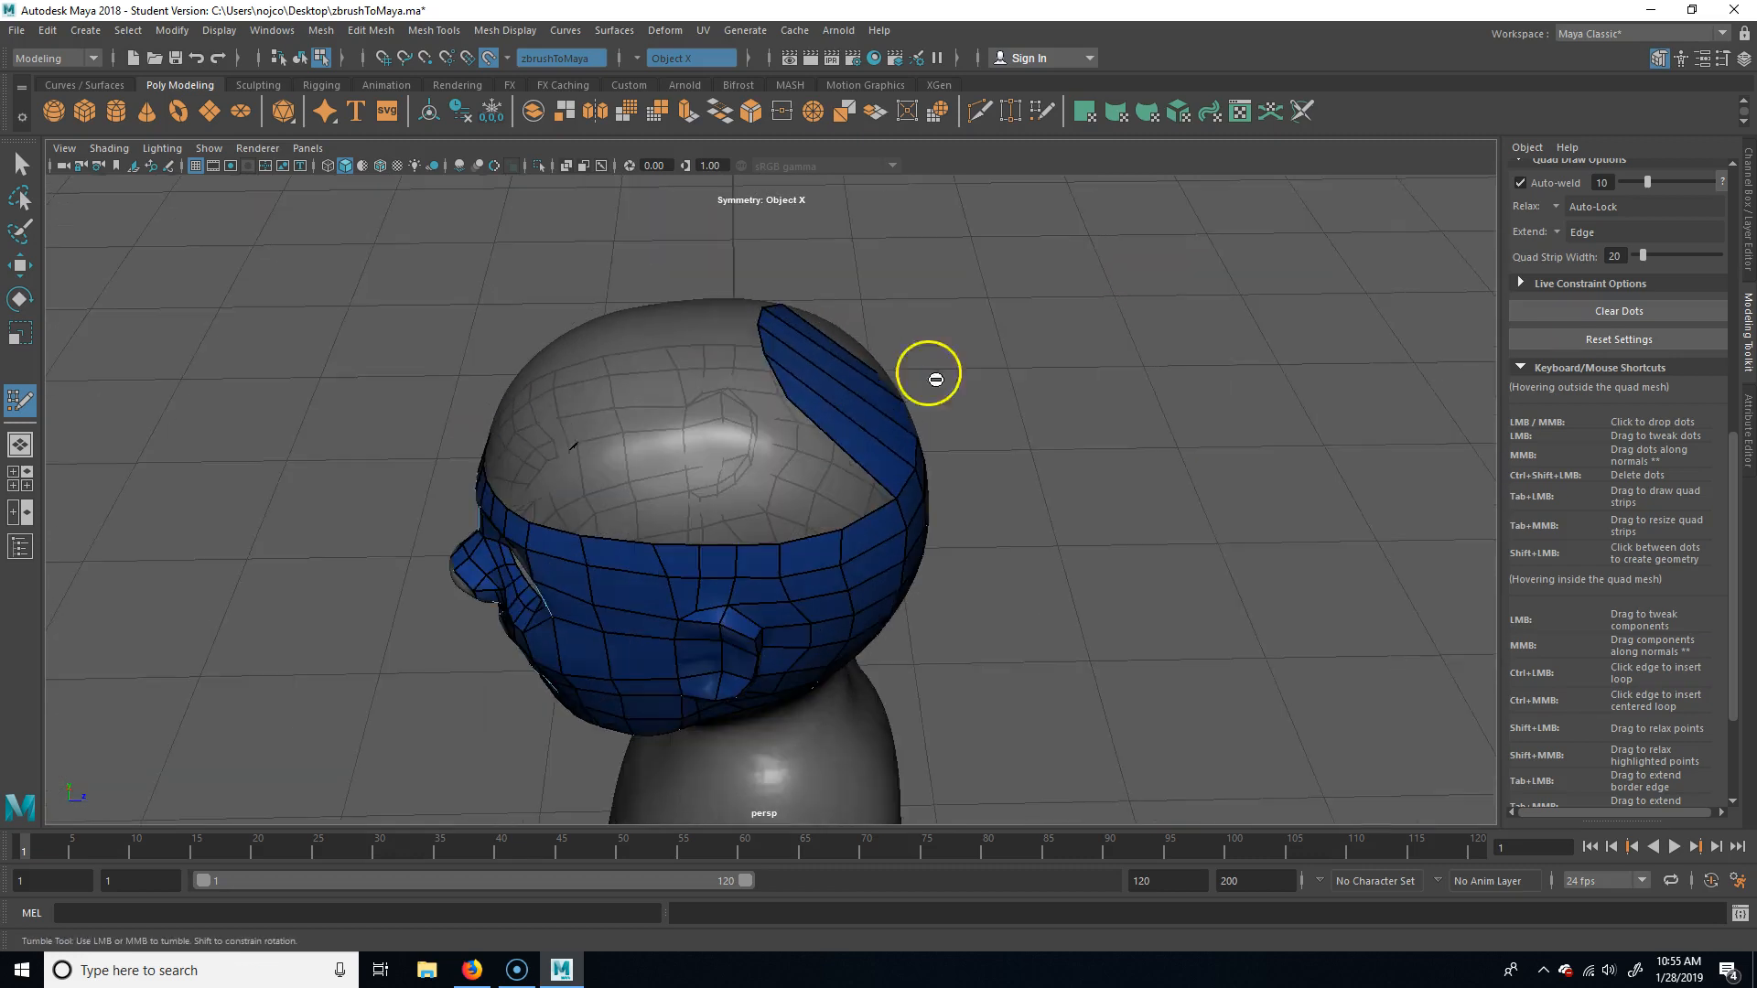
left_click_drag(1071, 517, 821, 482, "alt")
left_click_drag(672, 552, 786, 493, "alt")
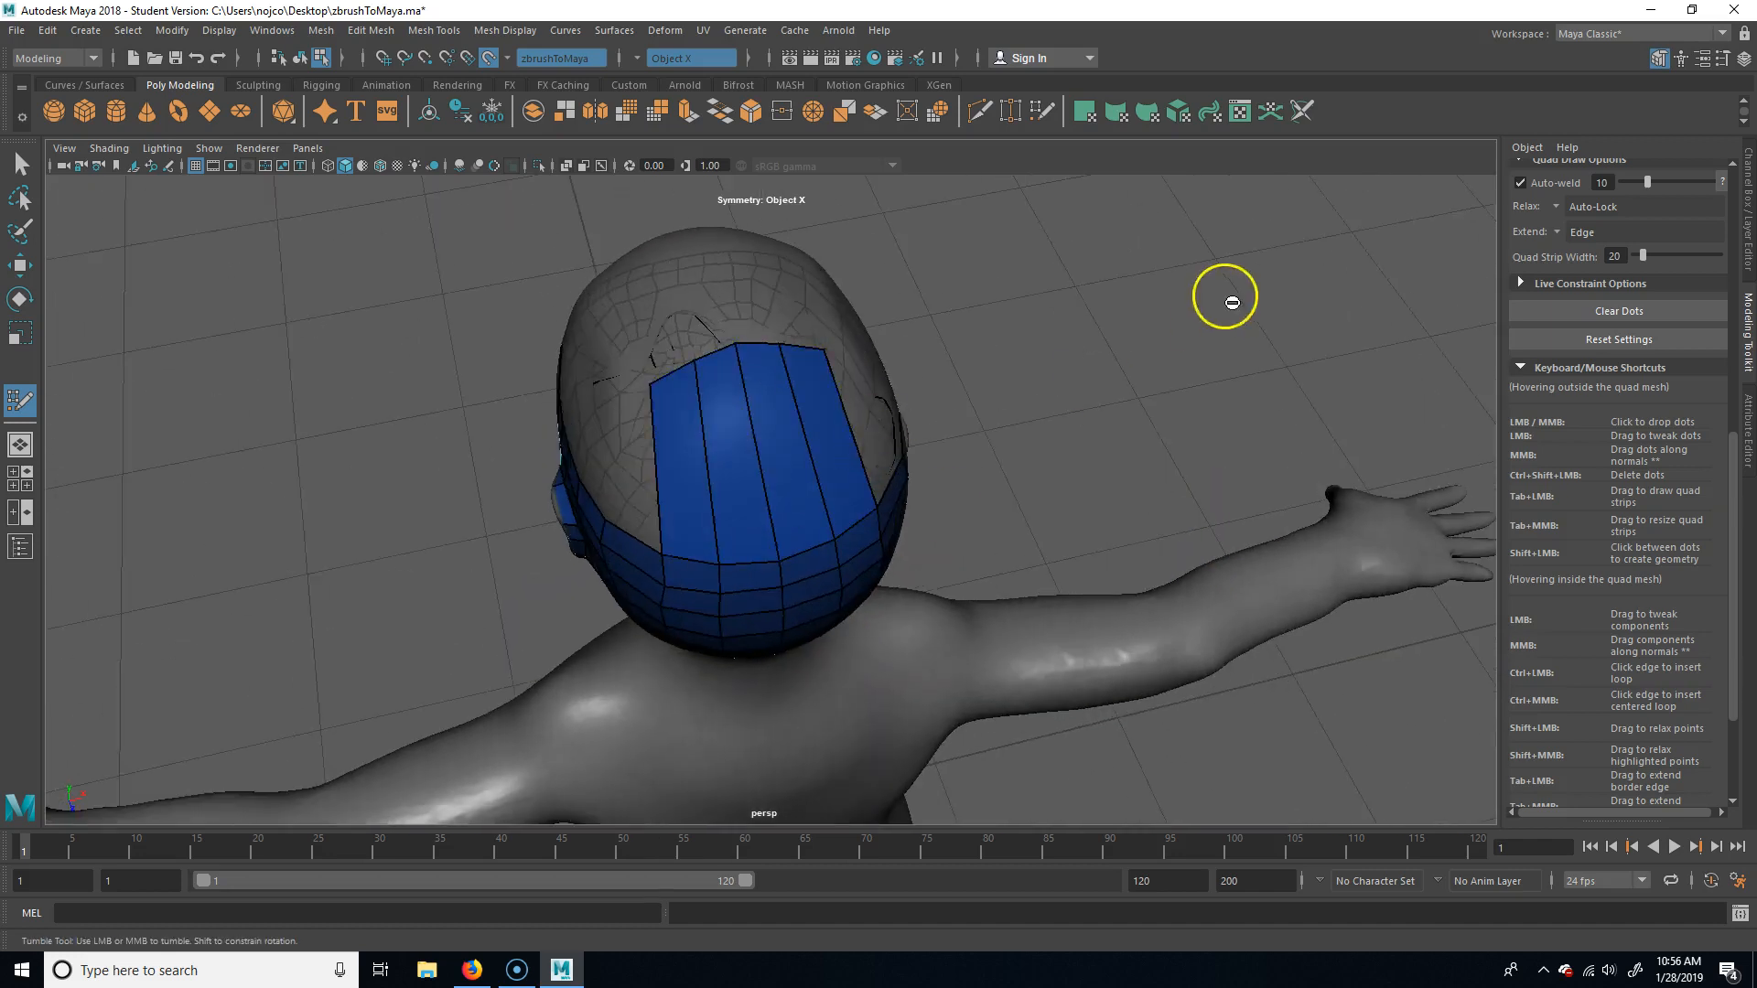
Extend the forehead's upper border toward the crown with a row of tall quads and place dots for the outer columns.
left_click_drag(1232, 302, 764, 438, "alt")
left_click_drag(1080, 463, 858, 453, "alt")
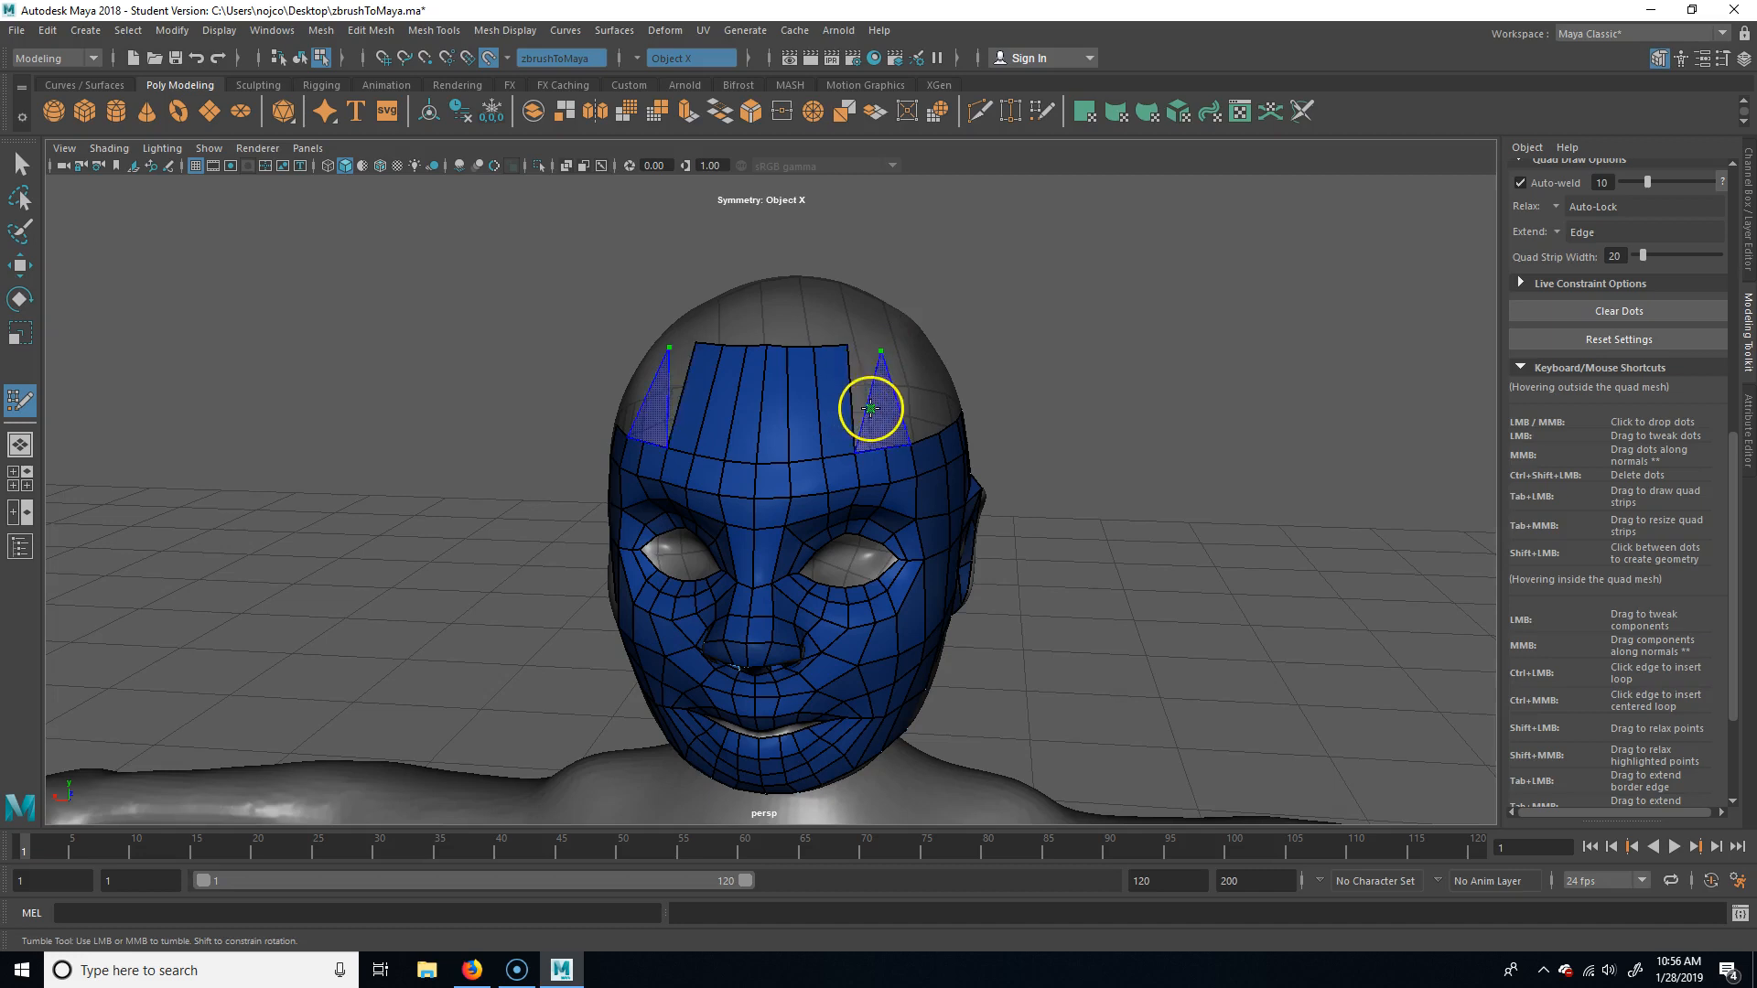
Widen the back crown strip to six columns with a dot-built quad on each side, welding its corners to the strip and back border.
left_click_drag(866, 391, 760, 472, "alt")
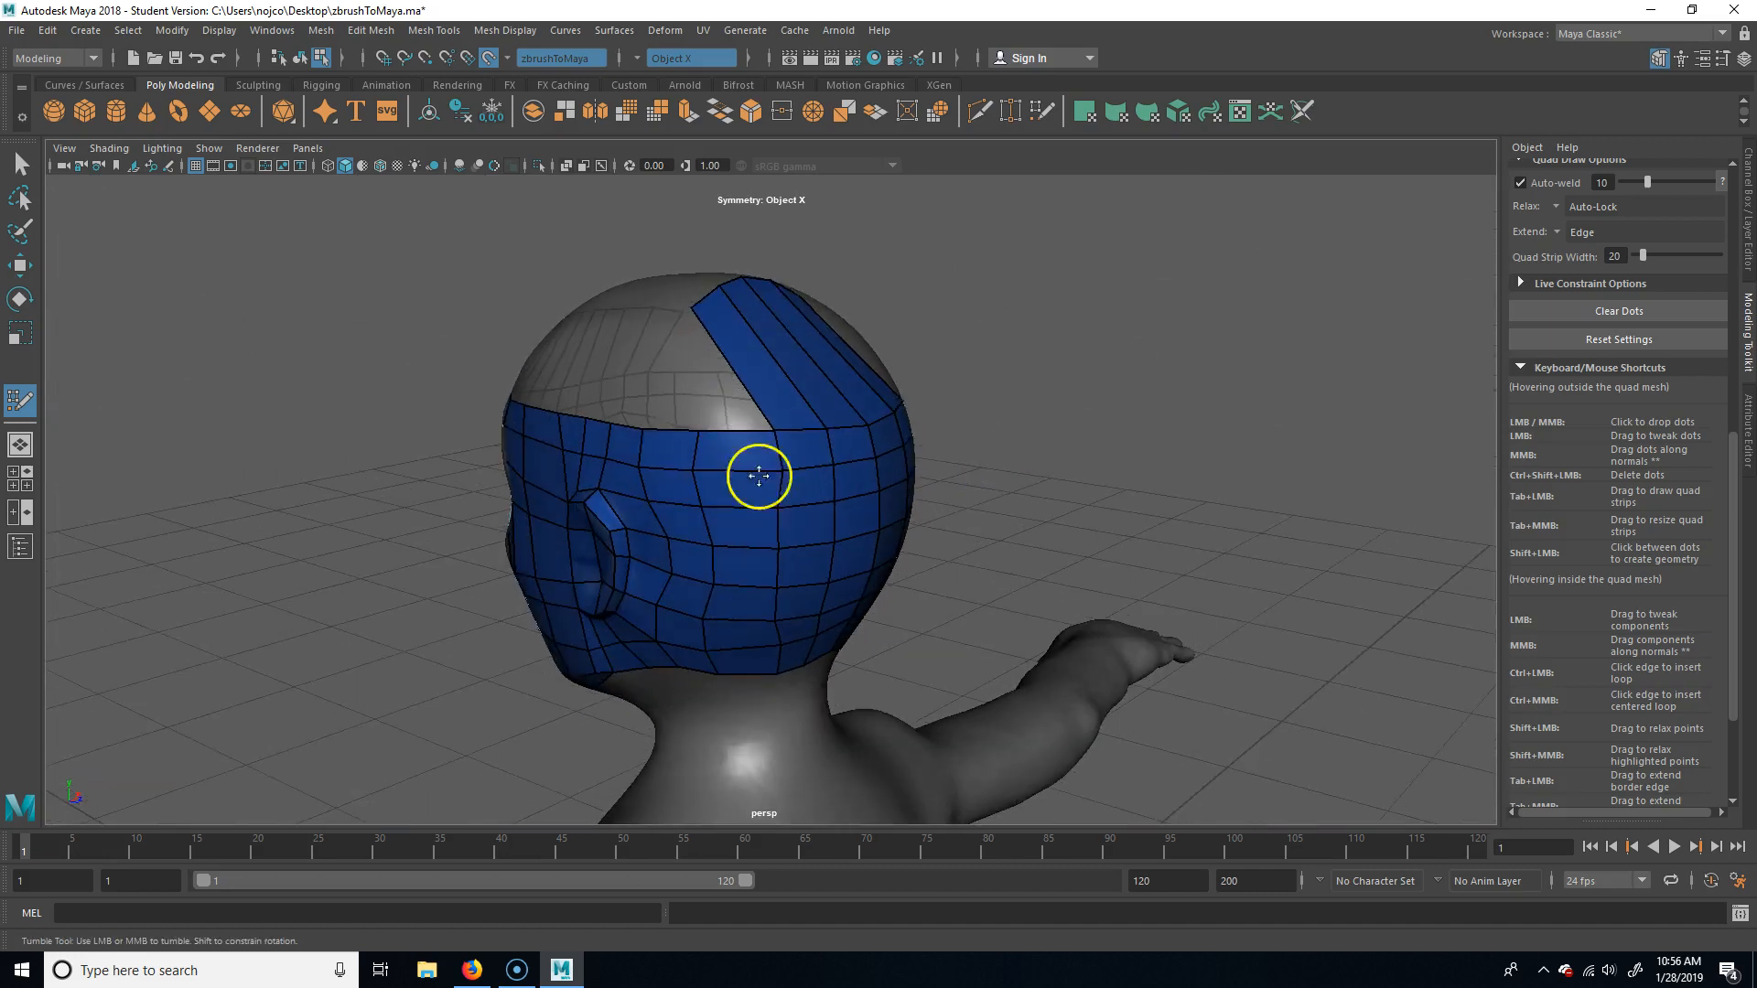
key("ctrl")
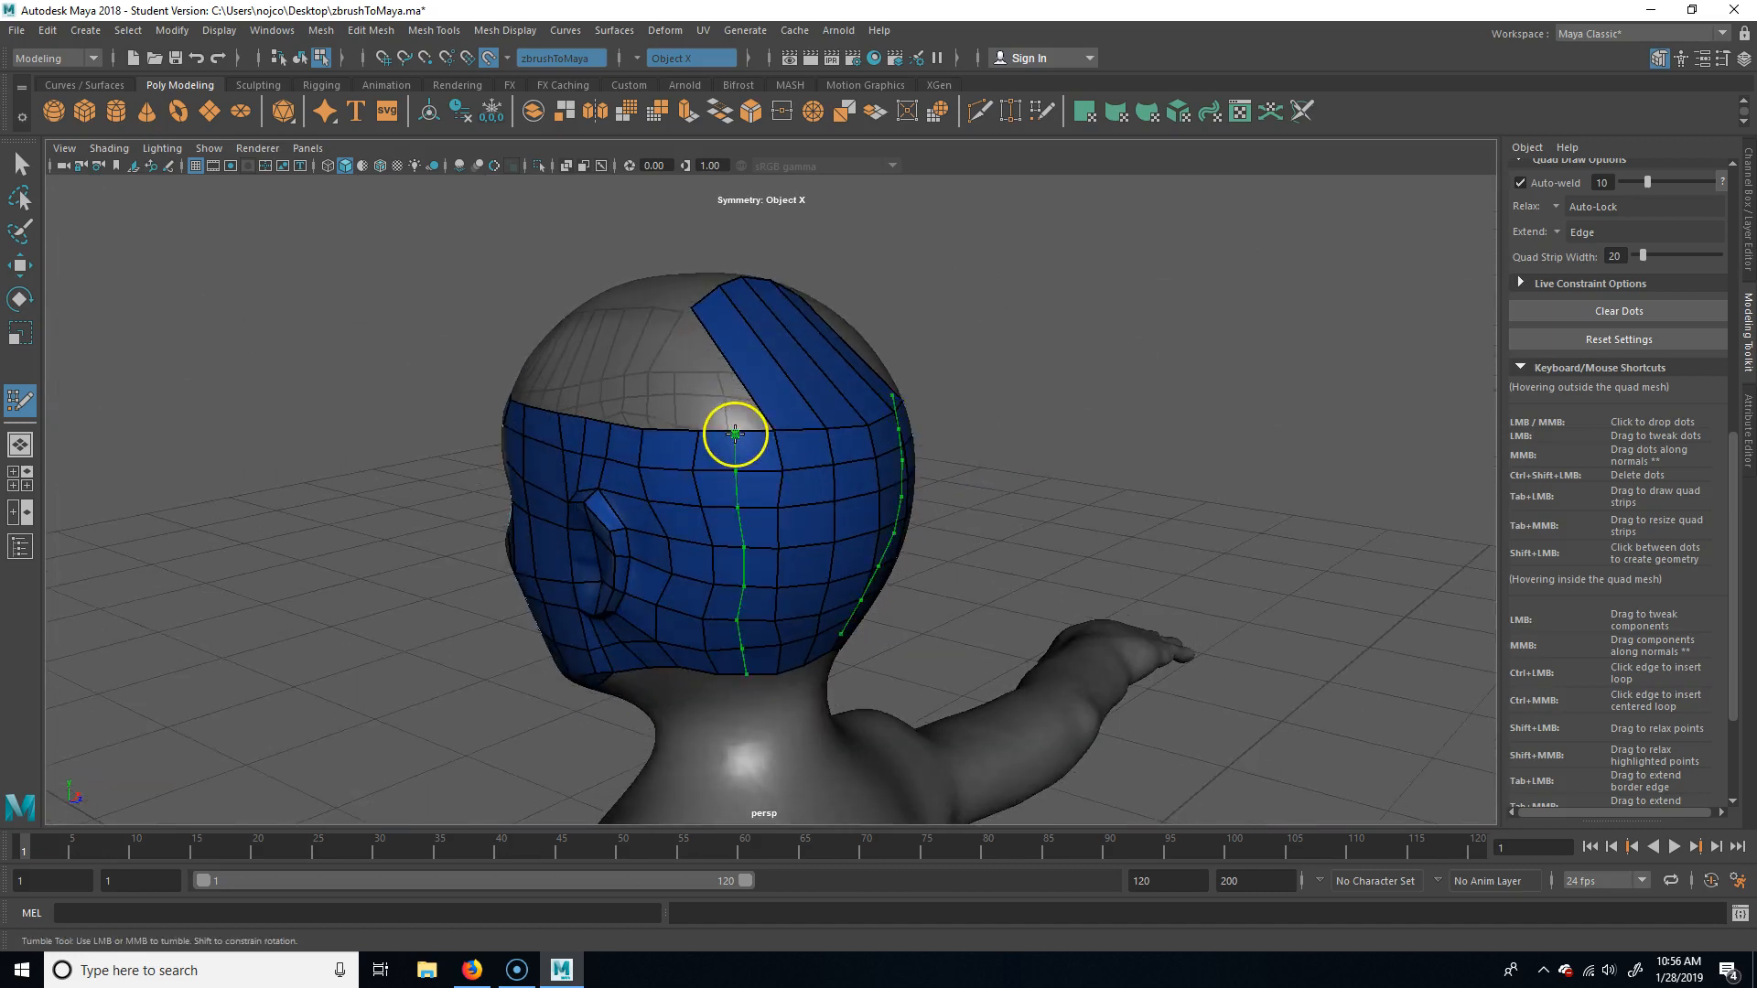
left_click_drag(863, 580, 648, 354, "alt")
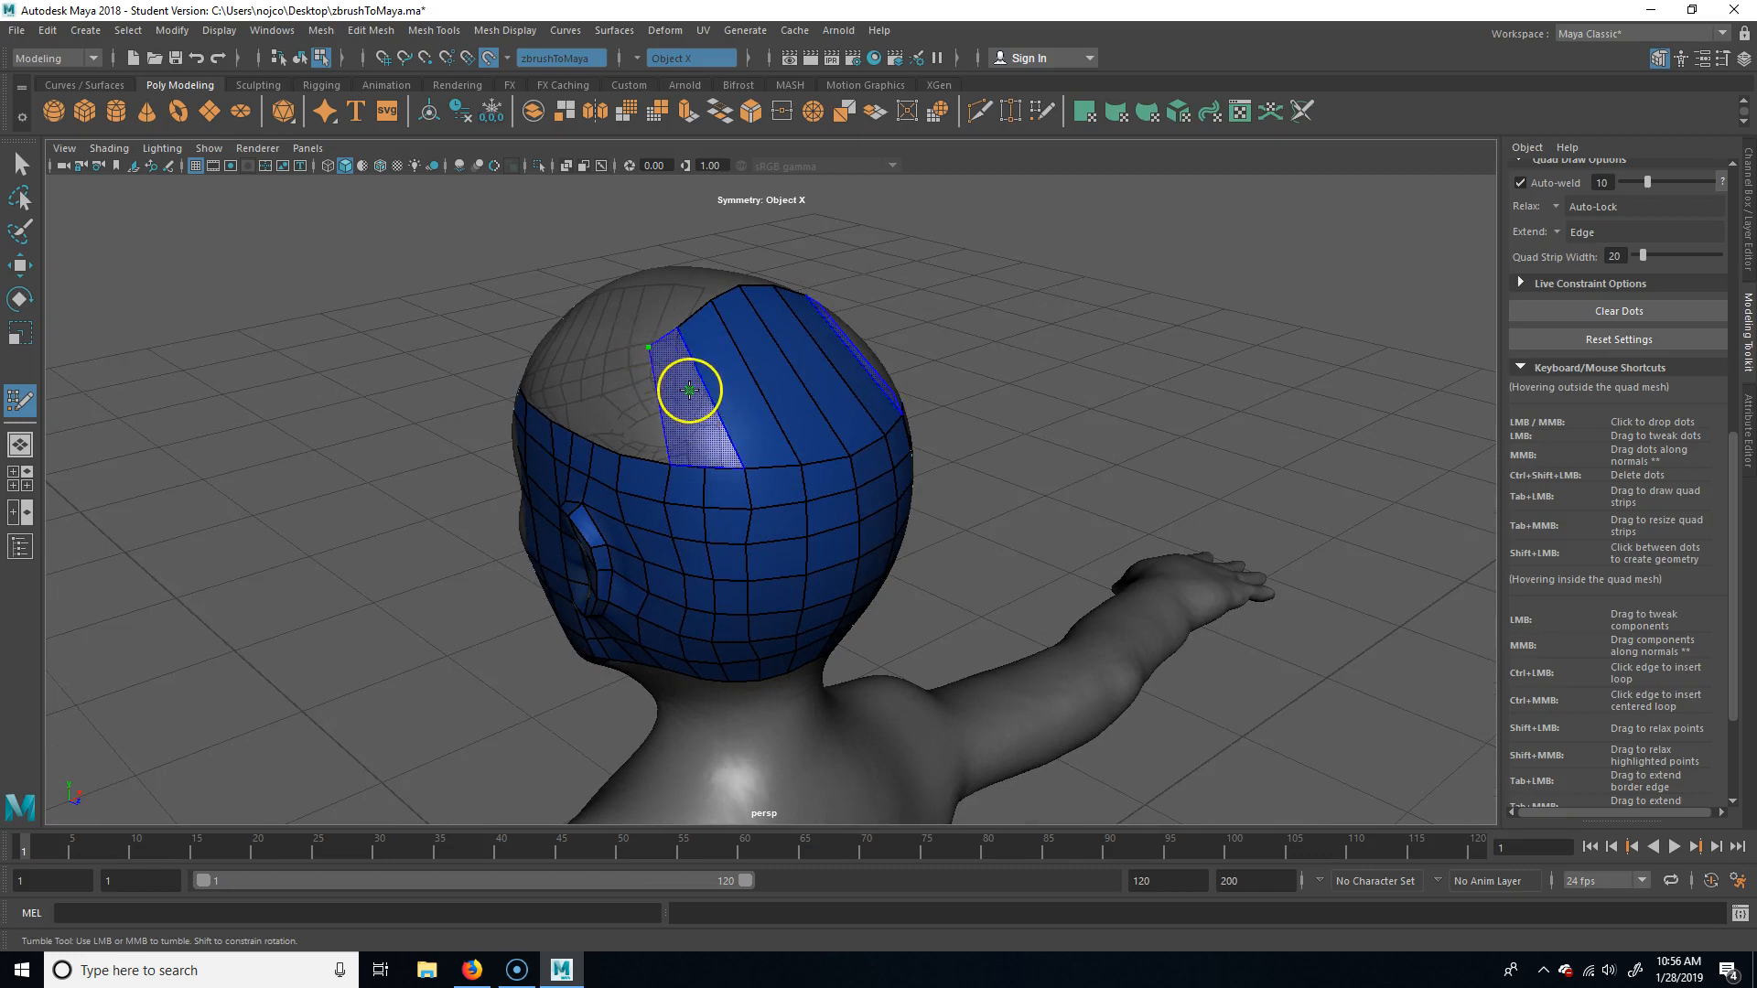
mouse_move(1075, 443)
left_mouse_down("alt")
mouse_move(969, 478)
mouse_move(668, 448)
left_mouse_up("alt")
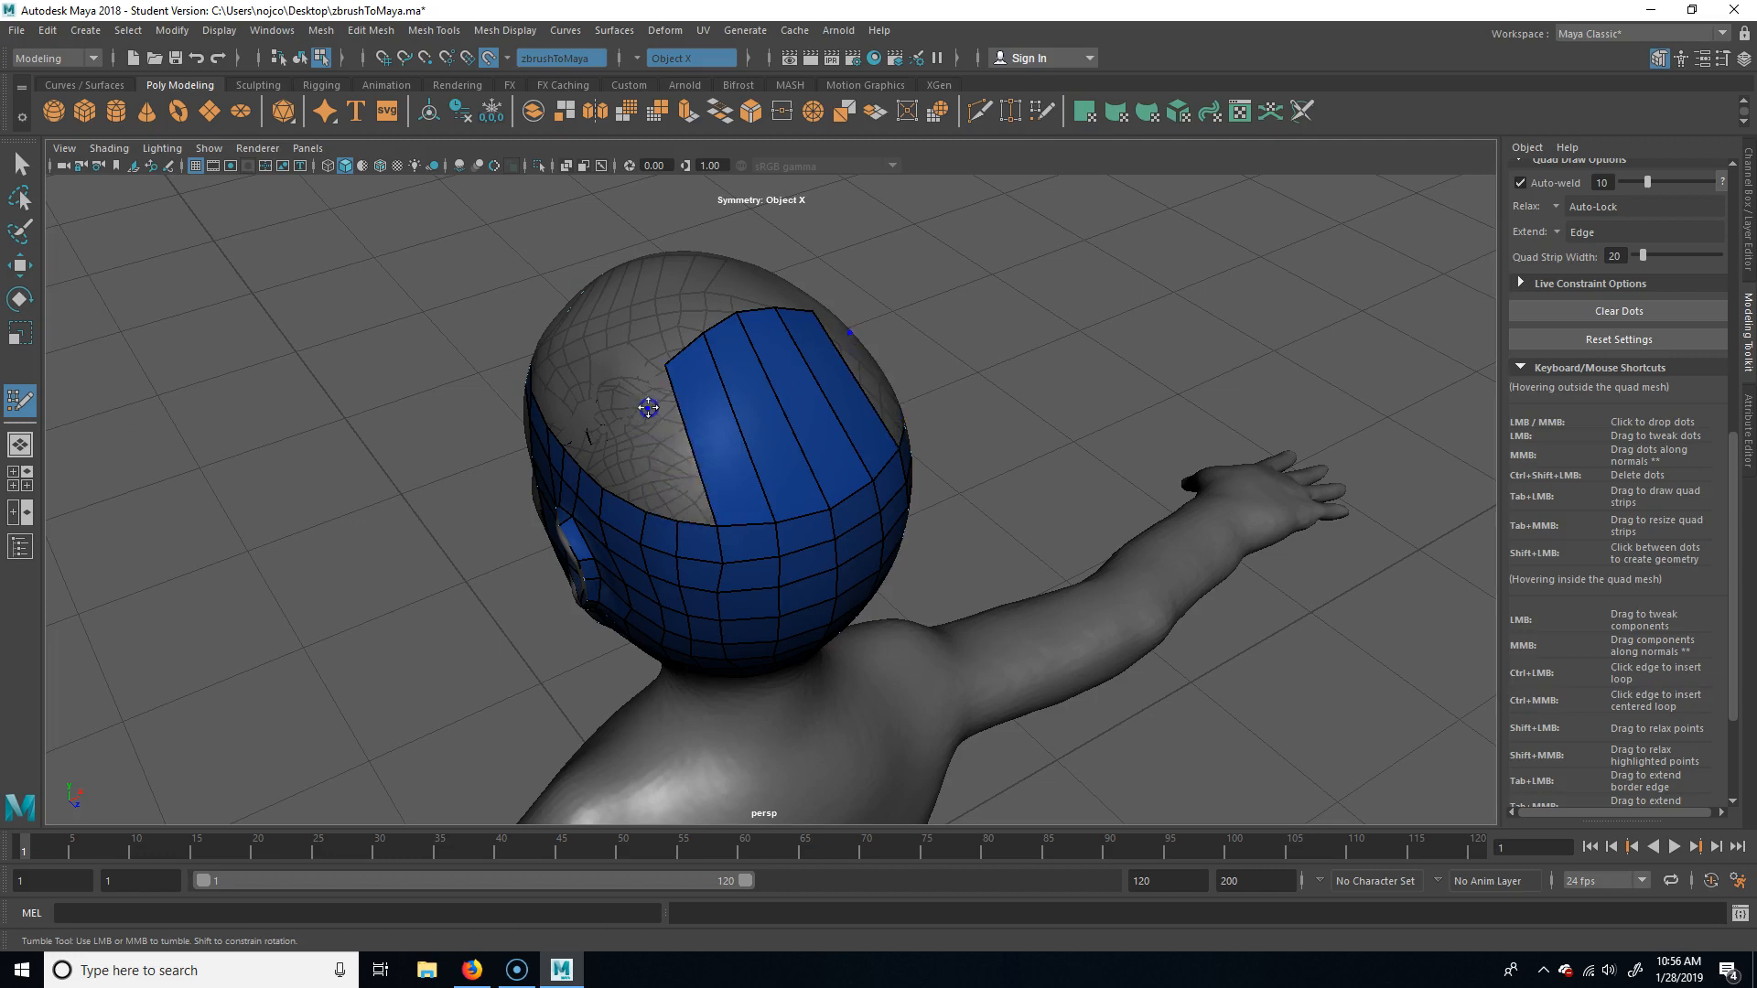
left_click(660, 481)
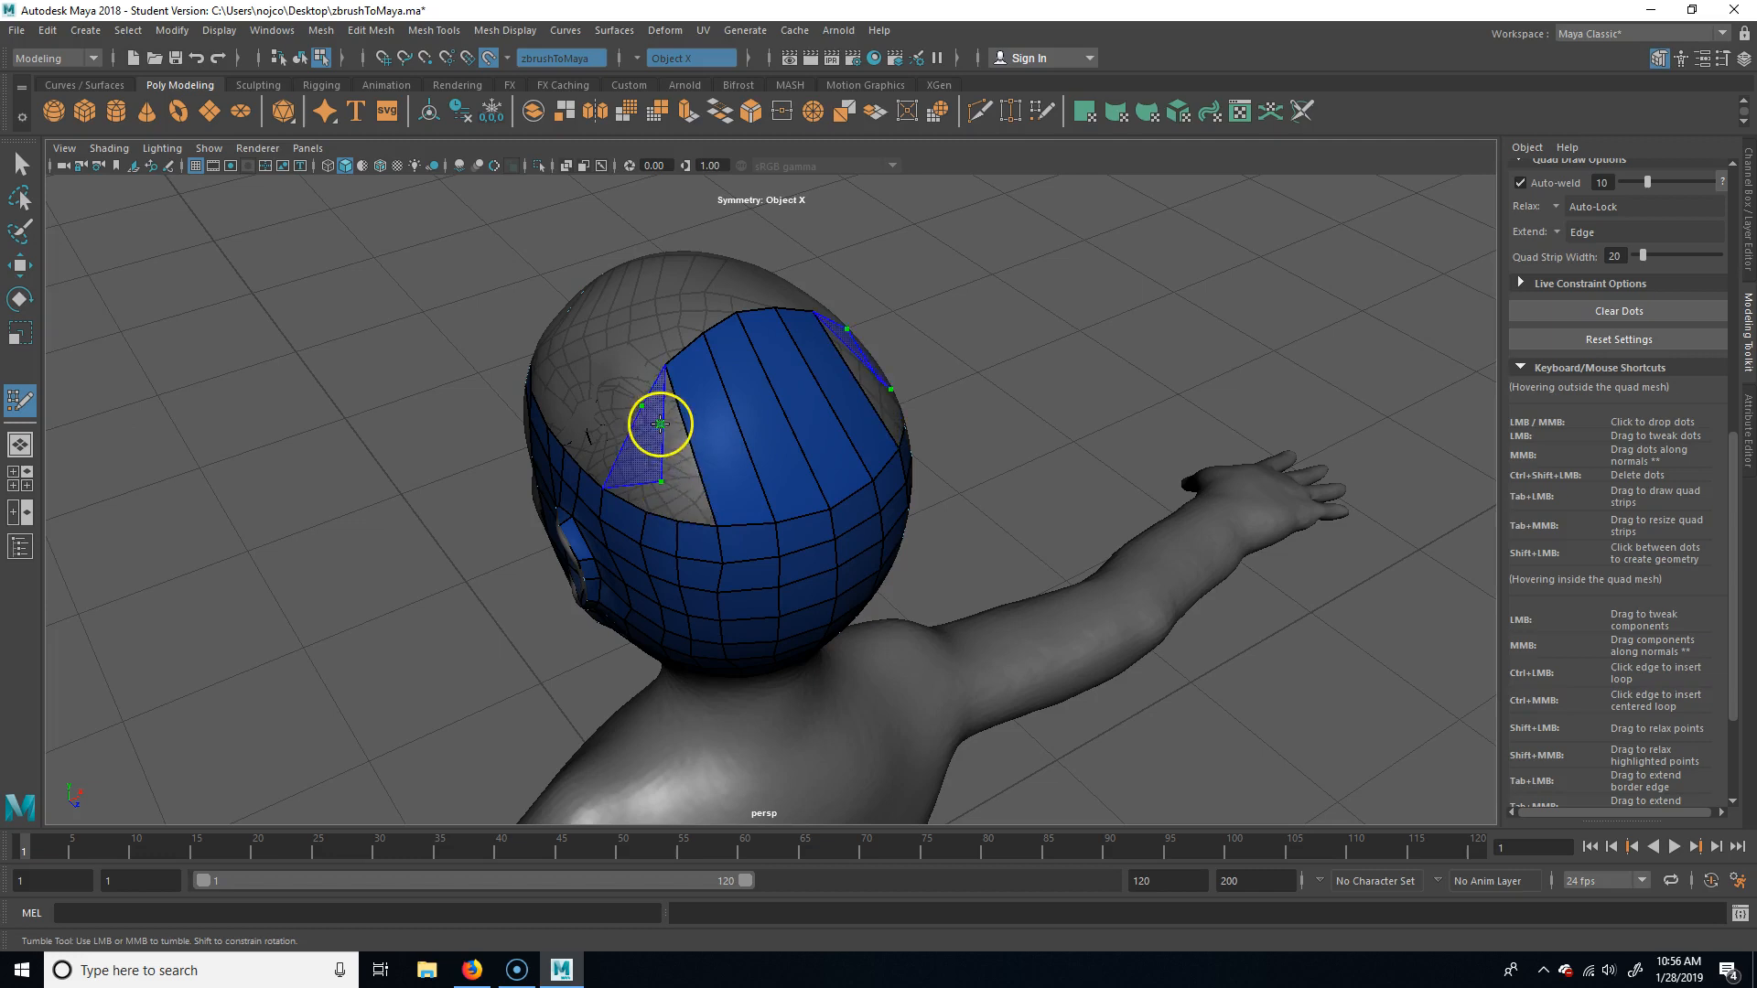
left_click_drag(678, 443, 1007, 459, "alt")
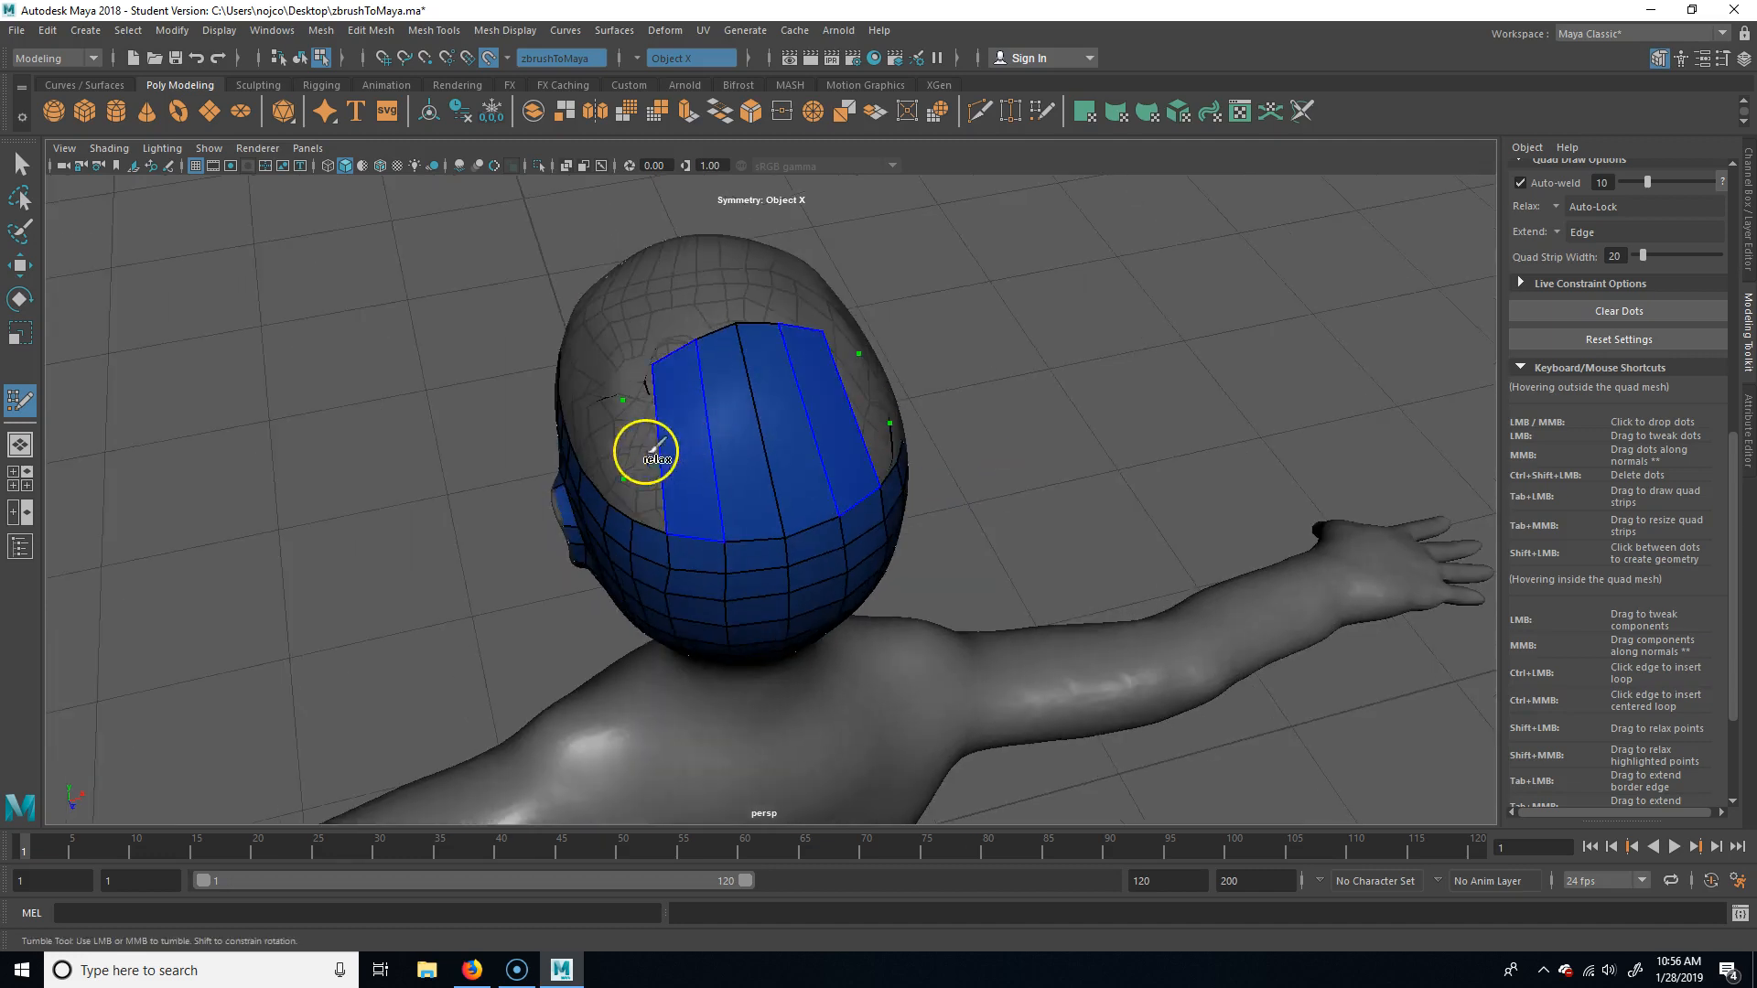
mouse_move(878, 426)
left_mouse_down("alt")
mouse_move(1050, 373)
mouse_move(706, 419)
left_mouse_up("alt")
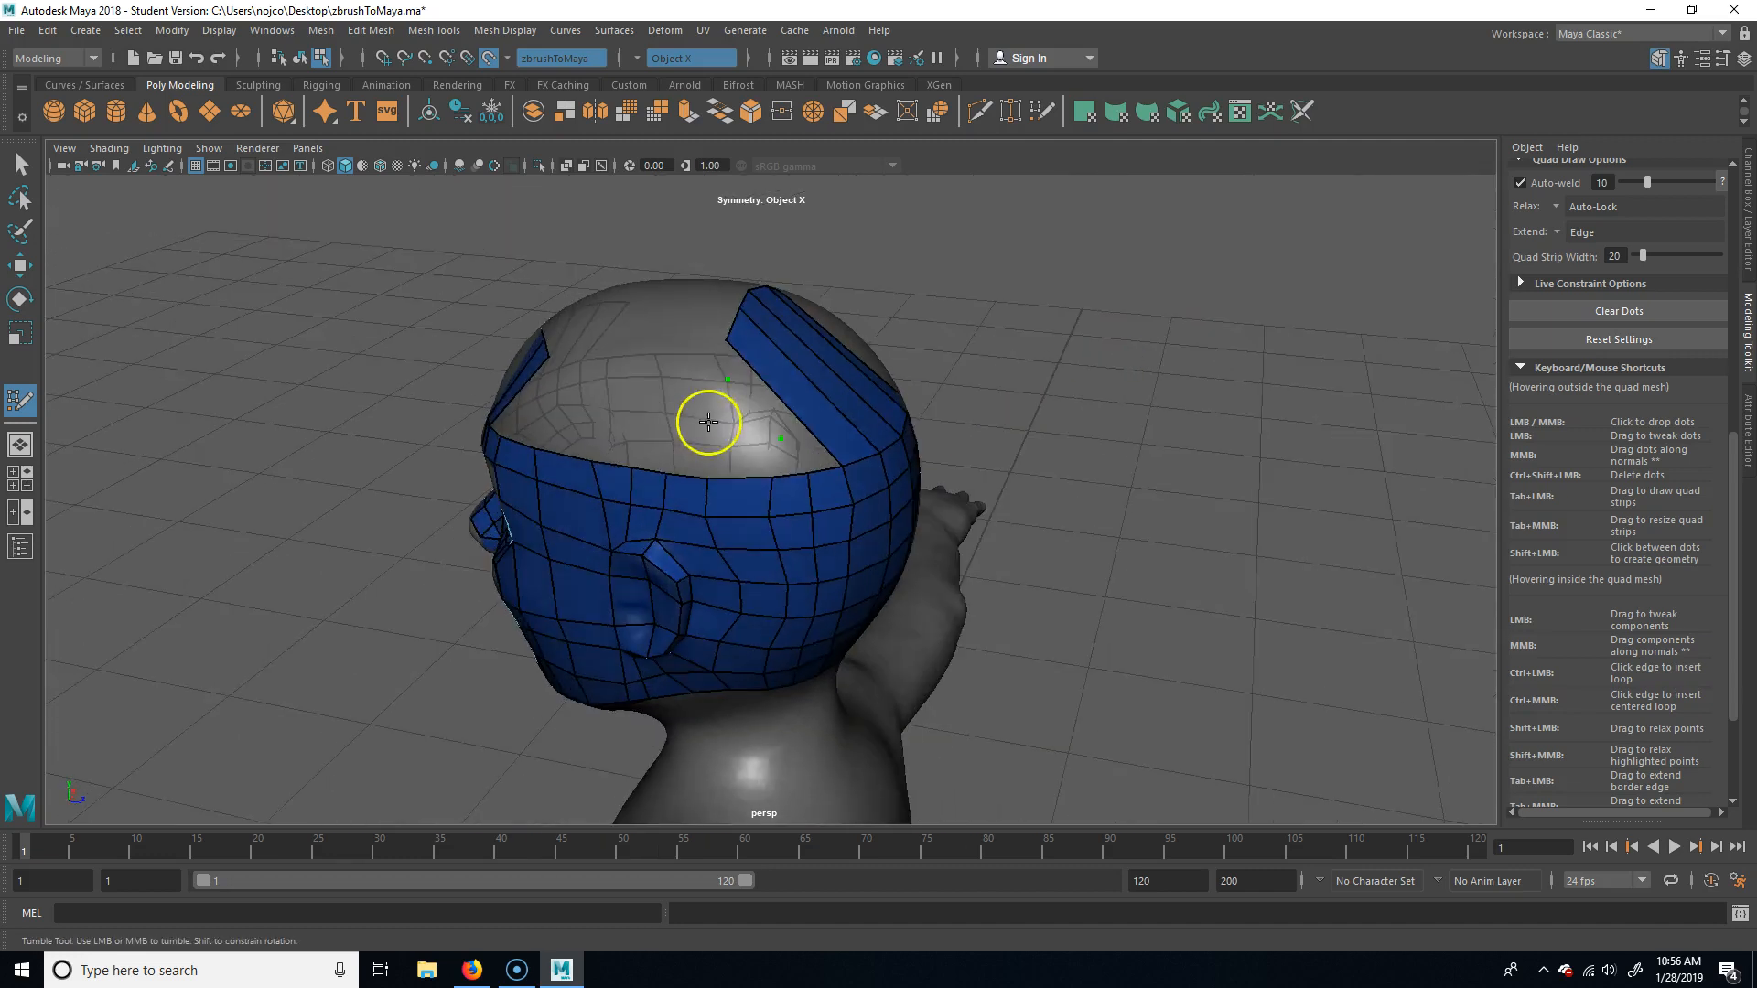
left_click(767, 401, "ctrl+shift")
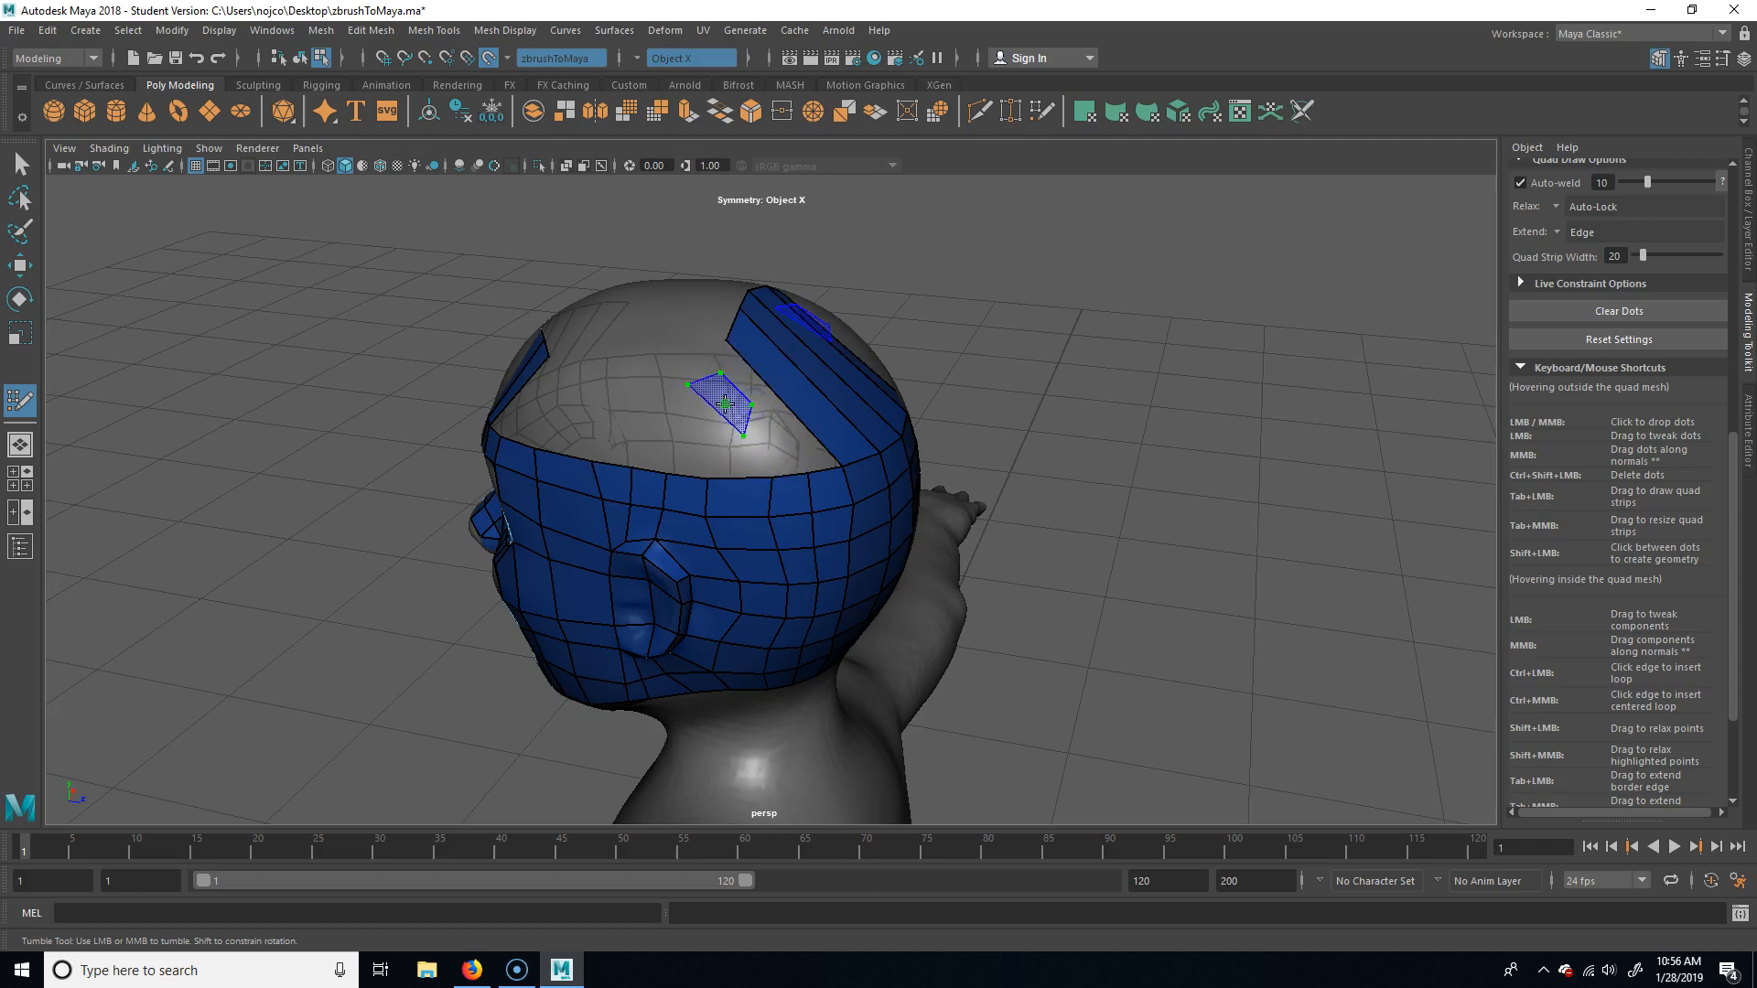
left_click_drag(750, 406, 843, 463)
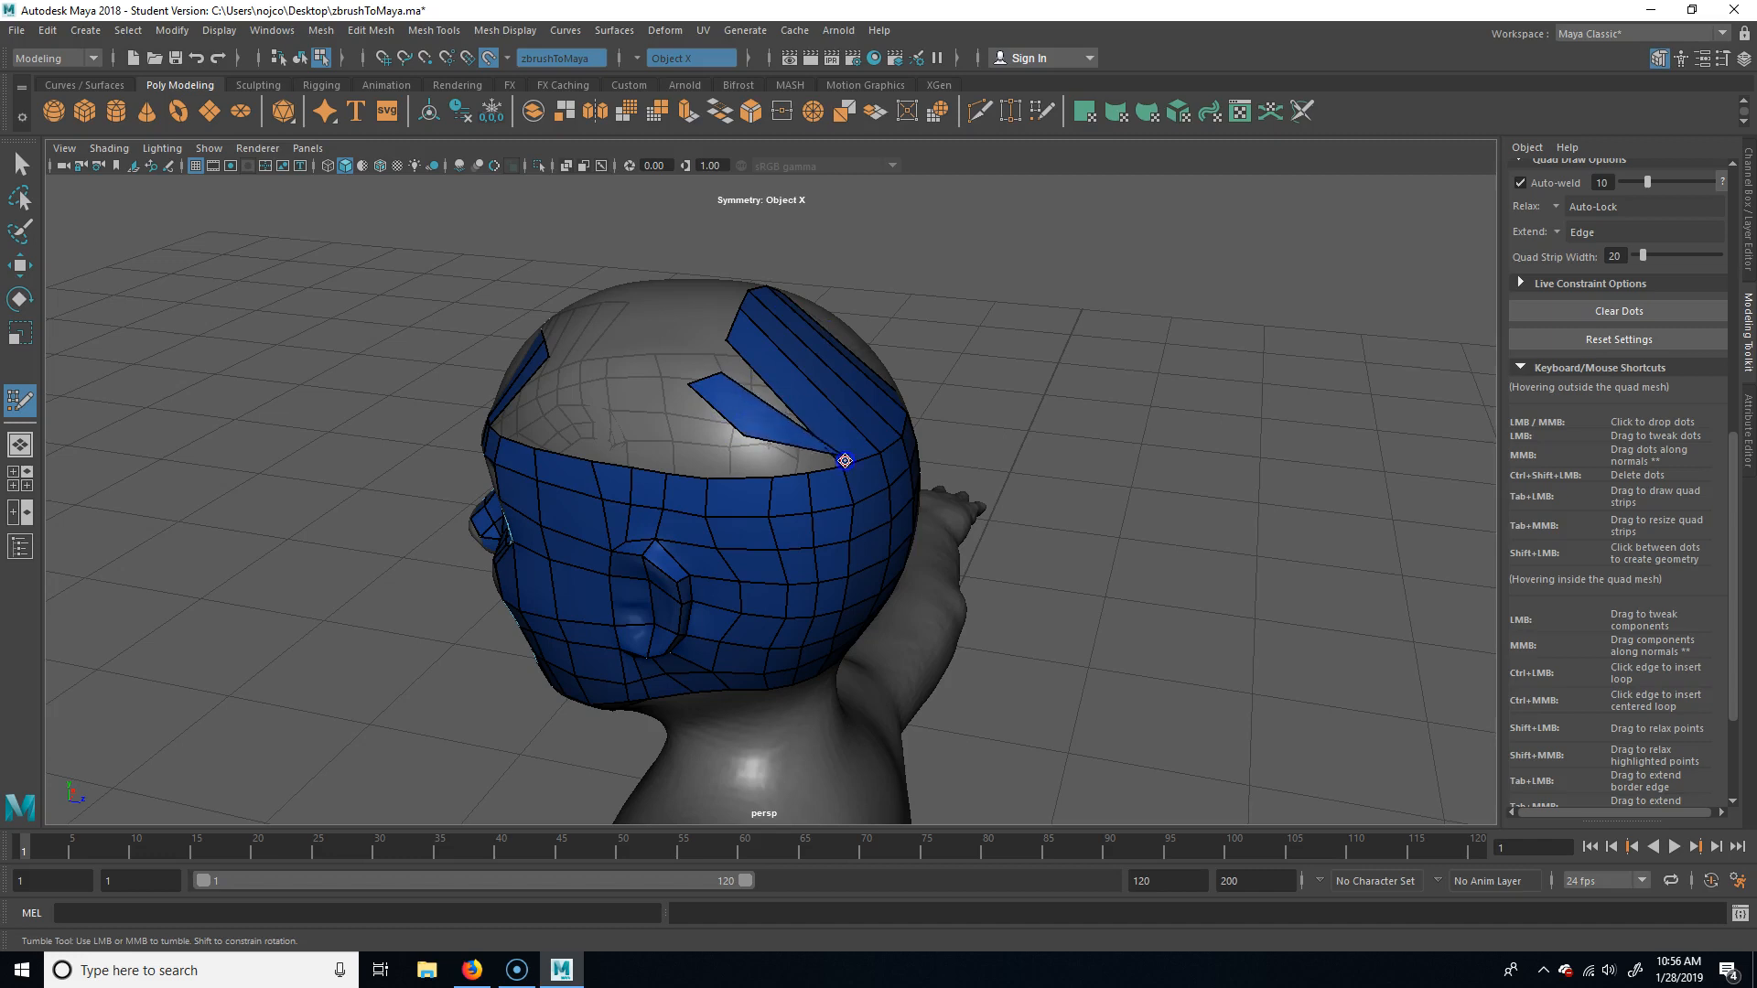
left_click_drag(720, 372, 726, 349)
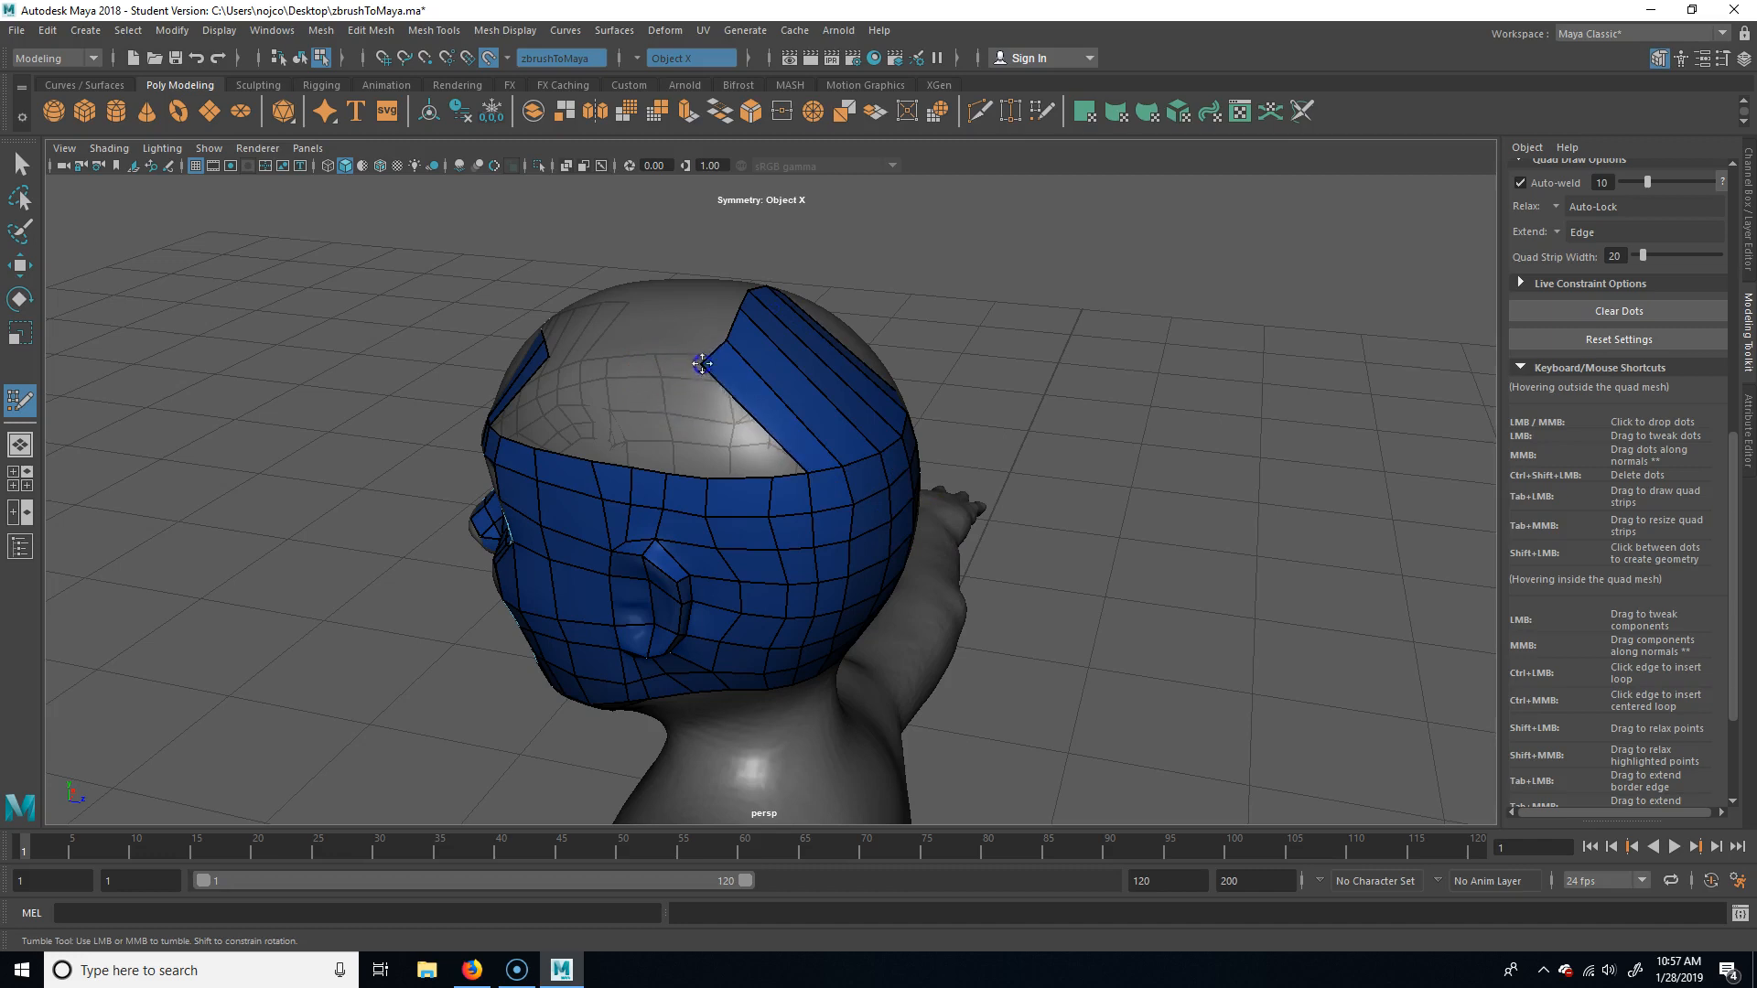
Insert an edge loop down each centre column at the back of the head and relax the mesh around them.
left_click_drag(1192, 538, 659, 439, "alt")
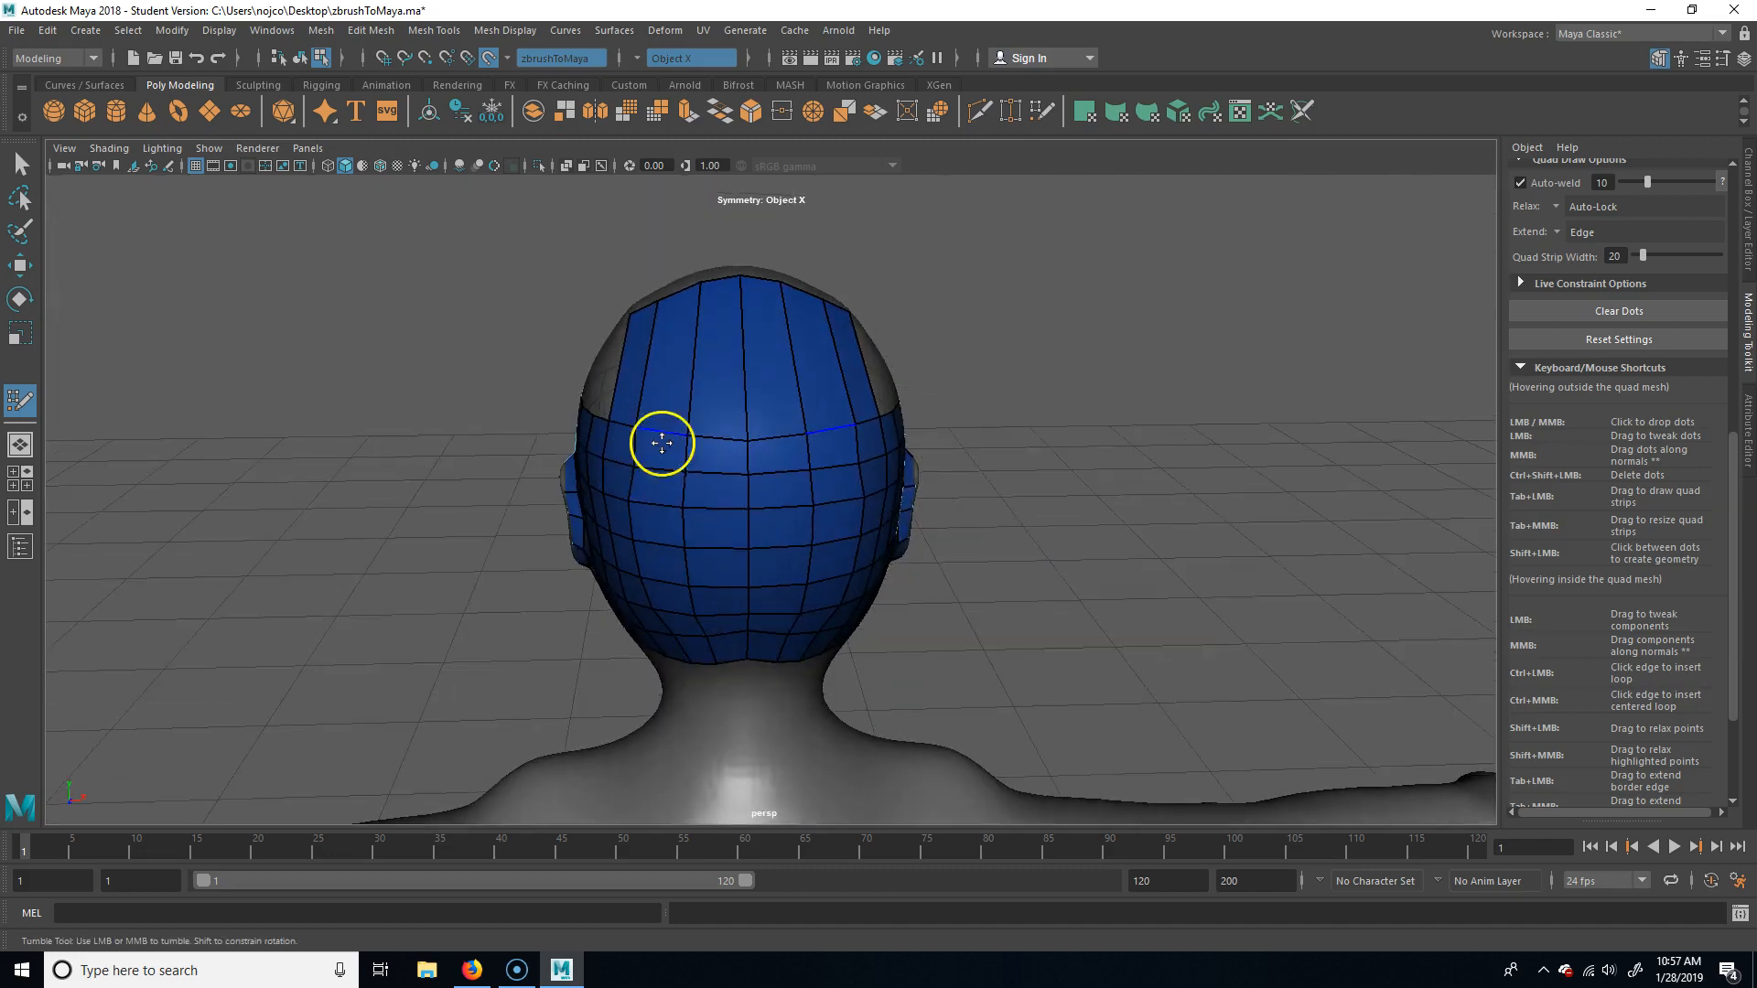
left_click(721, 451, "ctrl")
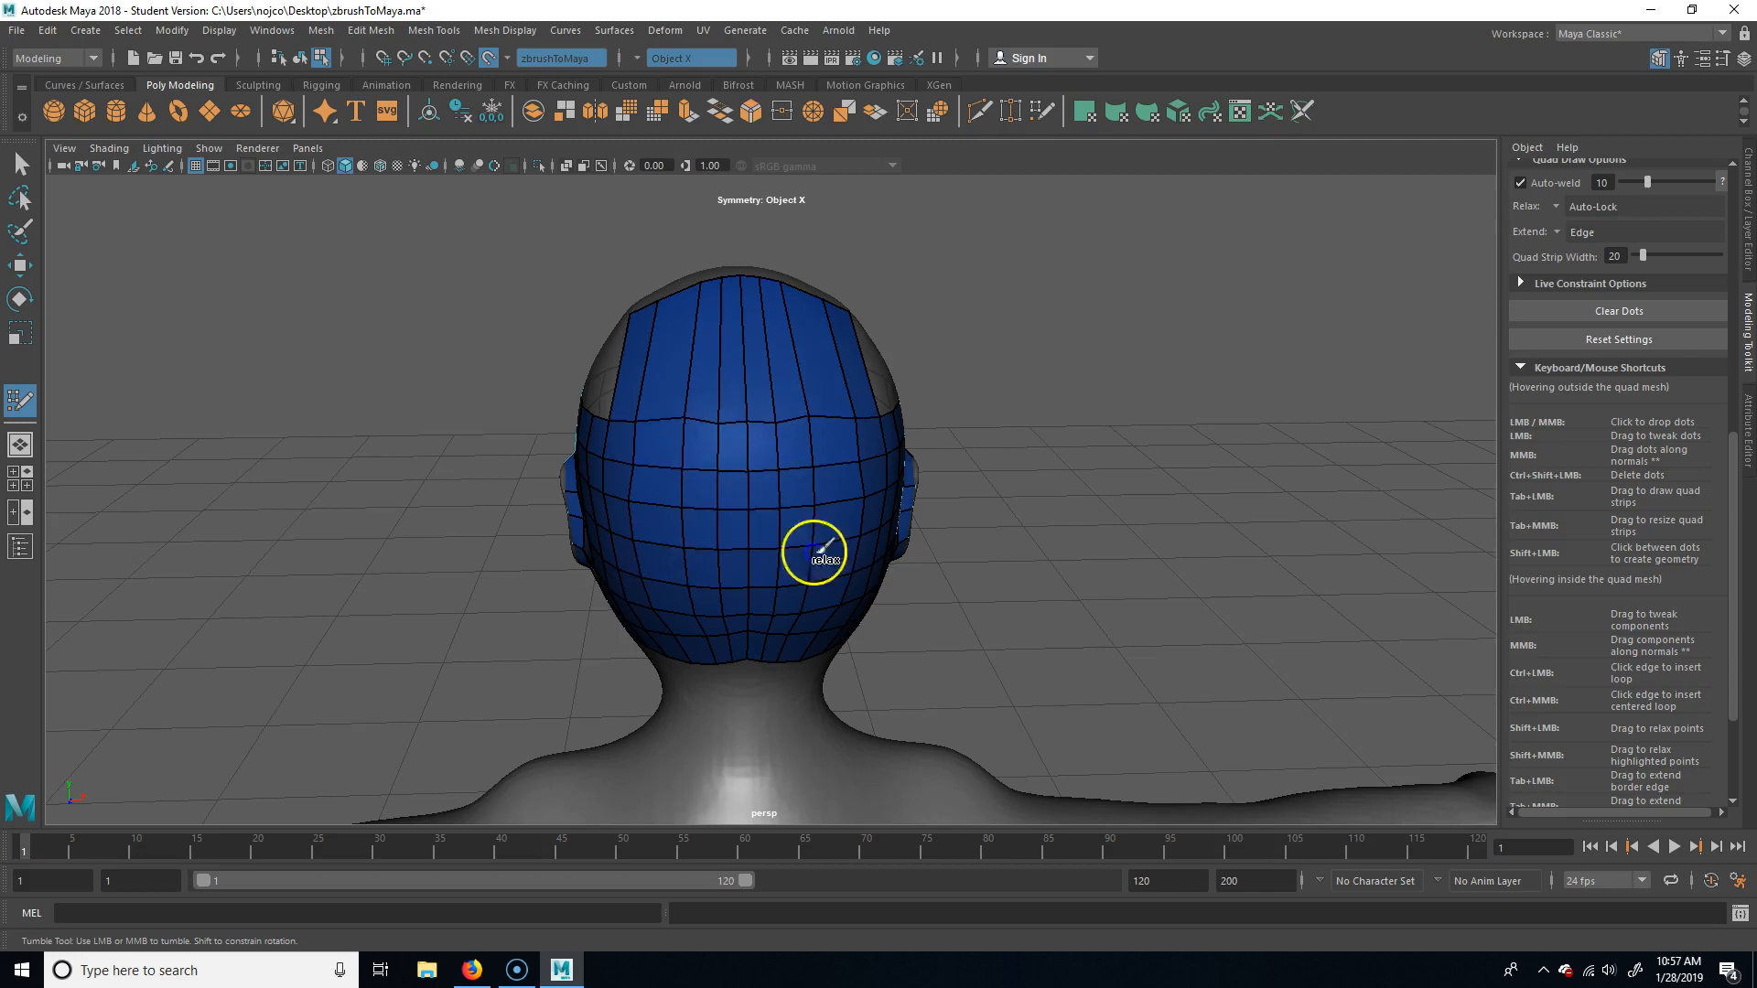
mouse_move(732, 630)
left_mouse_down("shift")
mouse_move(690, 646)
mouse_move(708, 644)
left_mouse_up("shift")
left_click_drag(769, 526, 792, 549, "shift")
Bridge the crown gap with two centre columns from the back strip to the forehead, and widen the rear row by a quad per side.
mouse_move(1059, 535)
left_mouse_down("alt")
mouse_move(1052, 454)
mouse_move(1135, 558)
left_mouse_up("alt")
left_click_drag(1030, 483, 1306, 283, "alt")
left_click_drag(1177, 329, 834, 518, "alt")
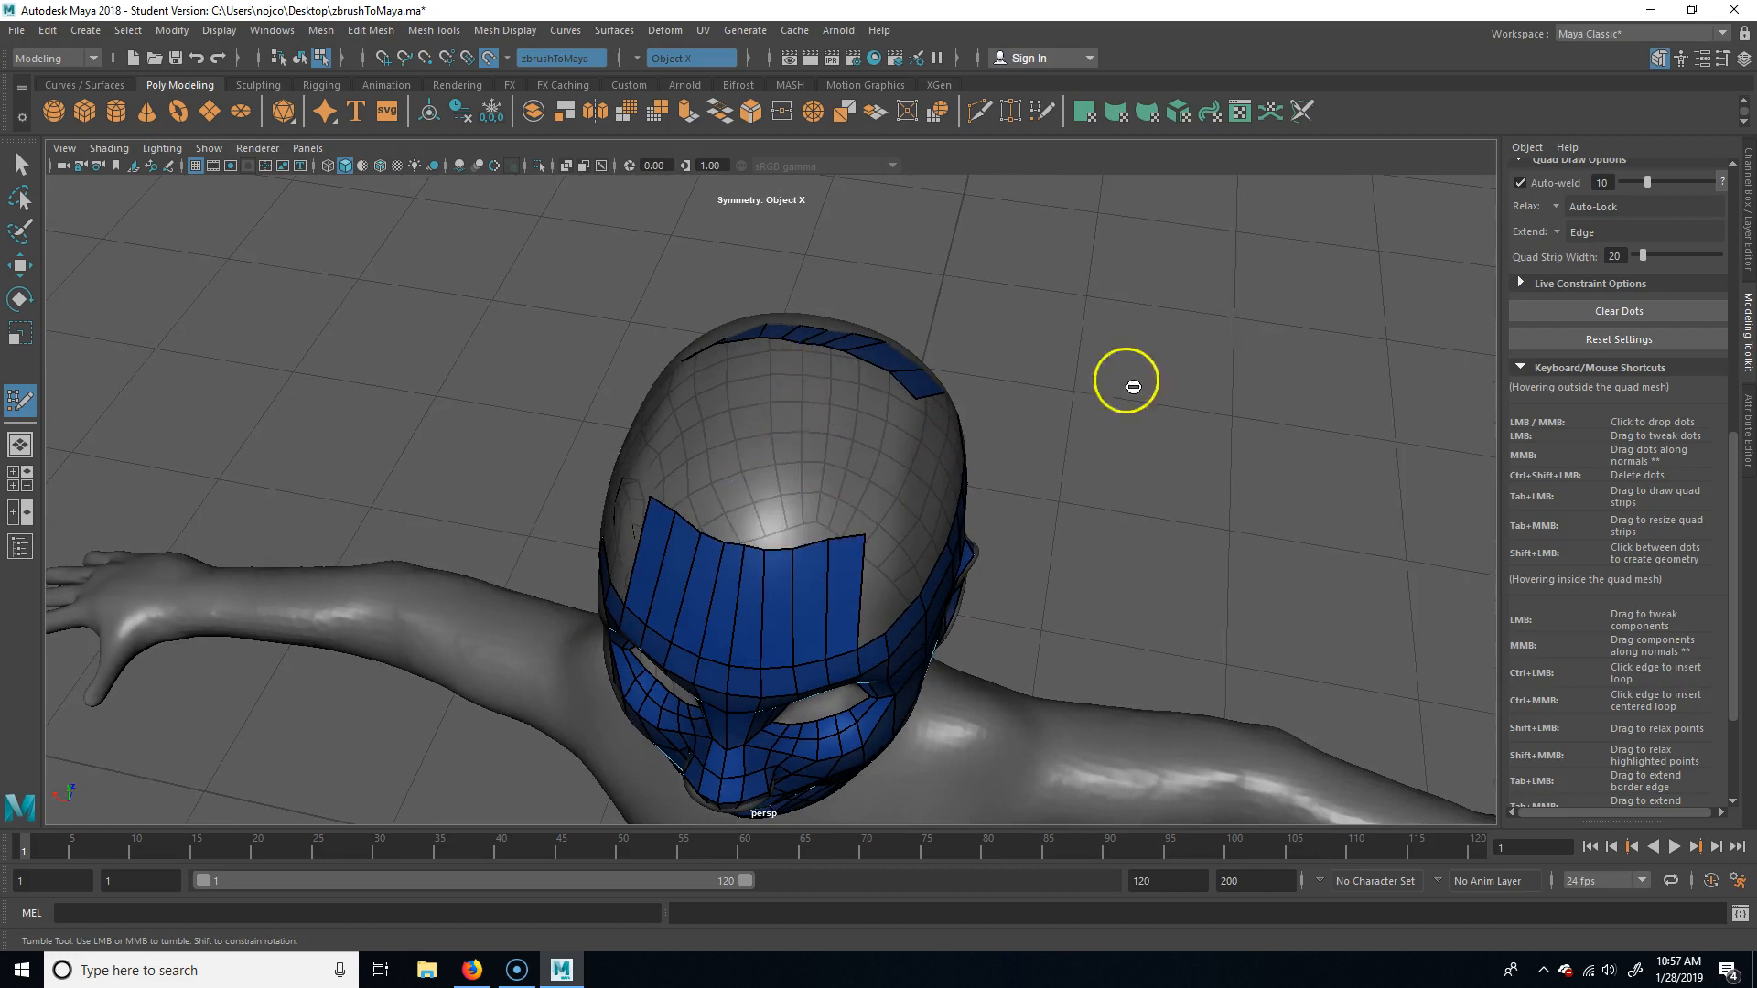
left_click_drag(1133, 386, 1181, 403, "alt")
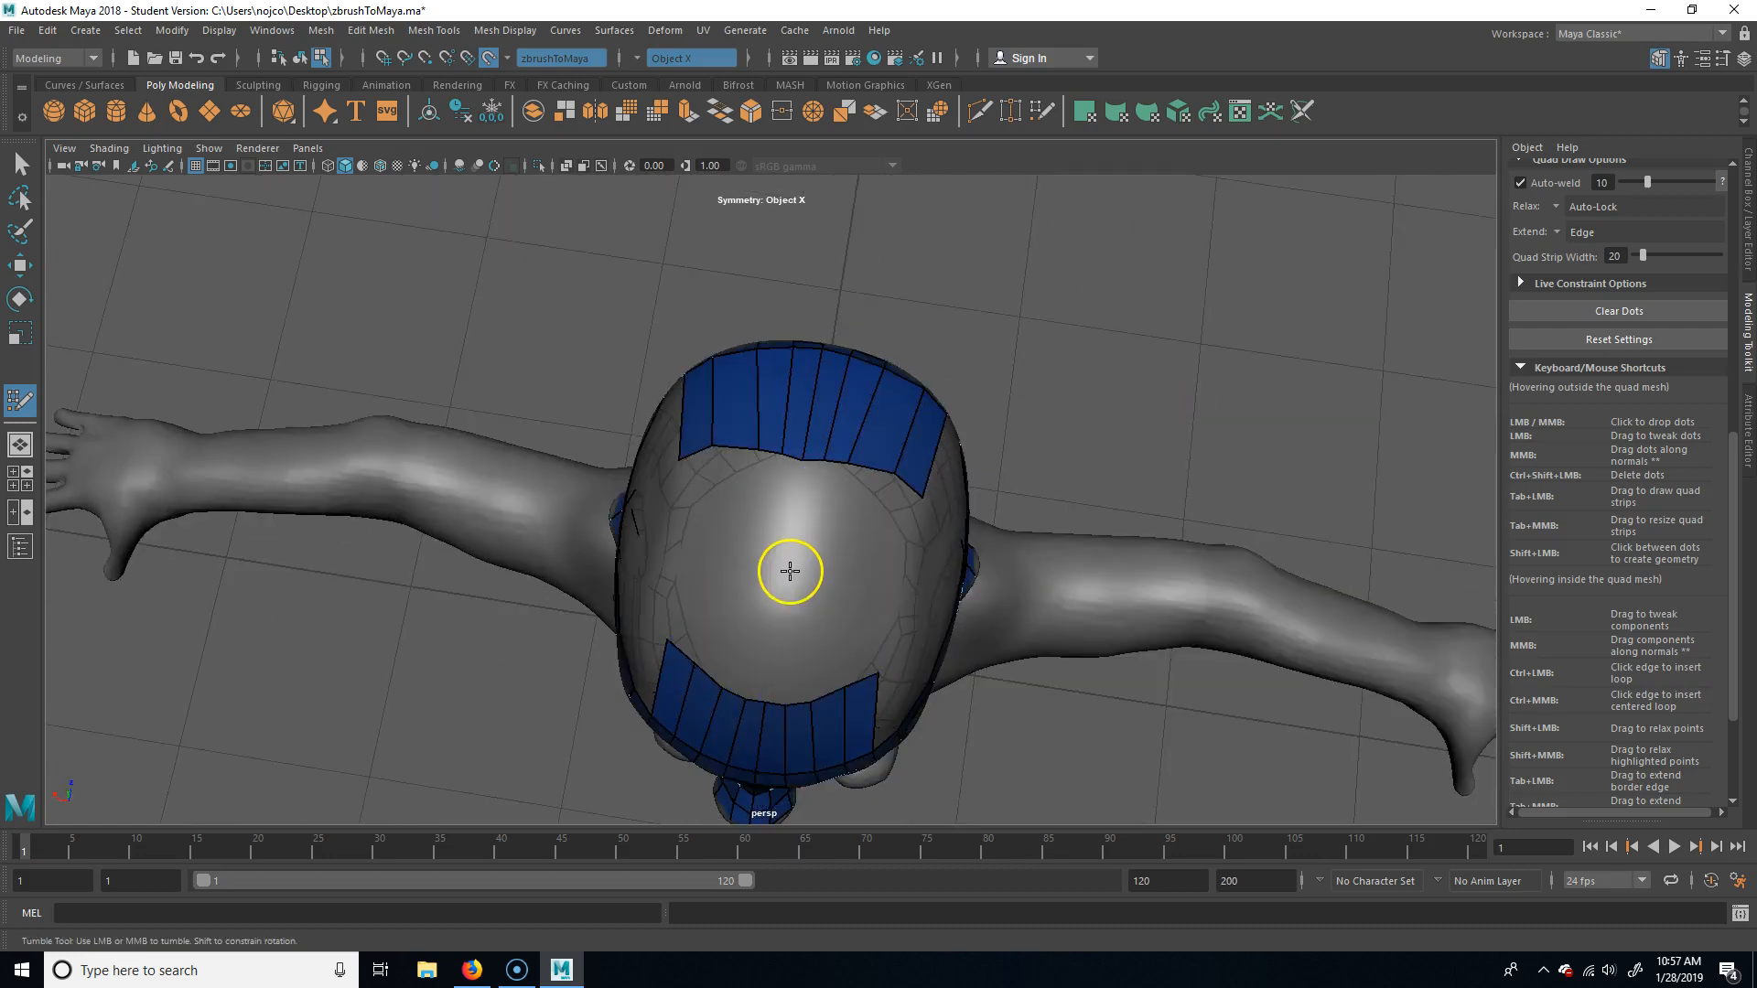
left_click(806, 529, "shift")
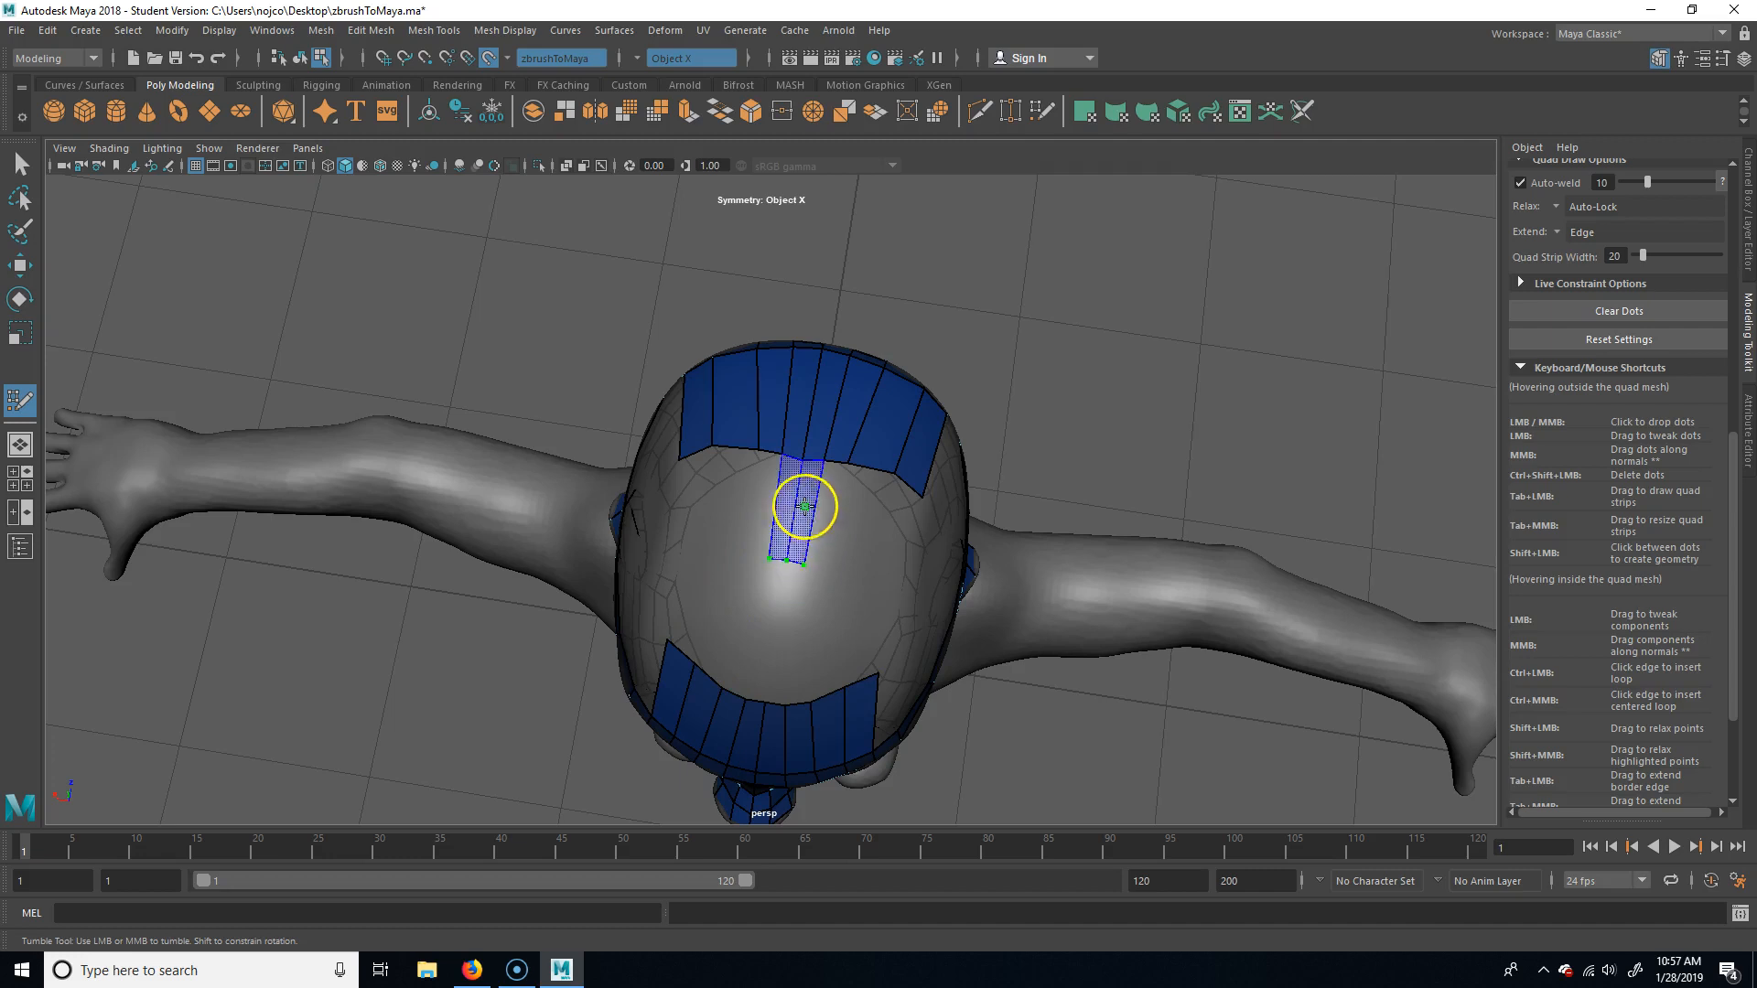
left_click(791, 620, "shift")
key("ctrl+z")
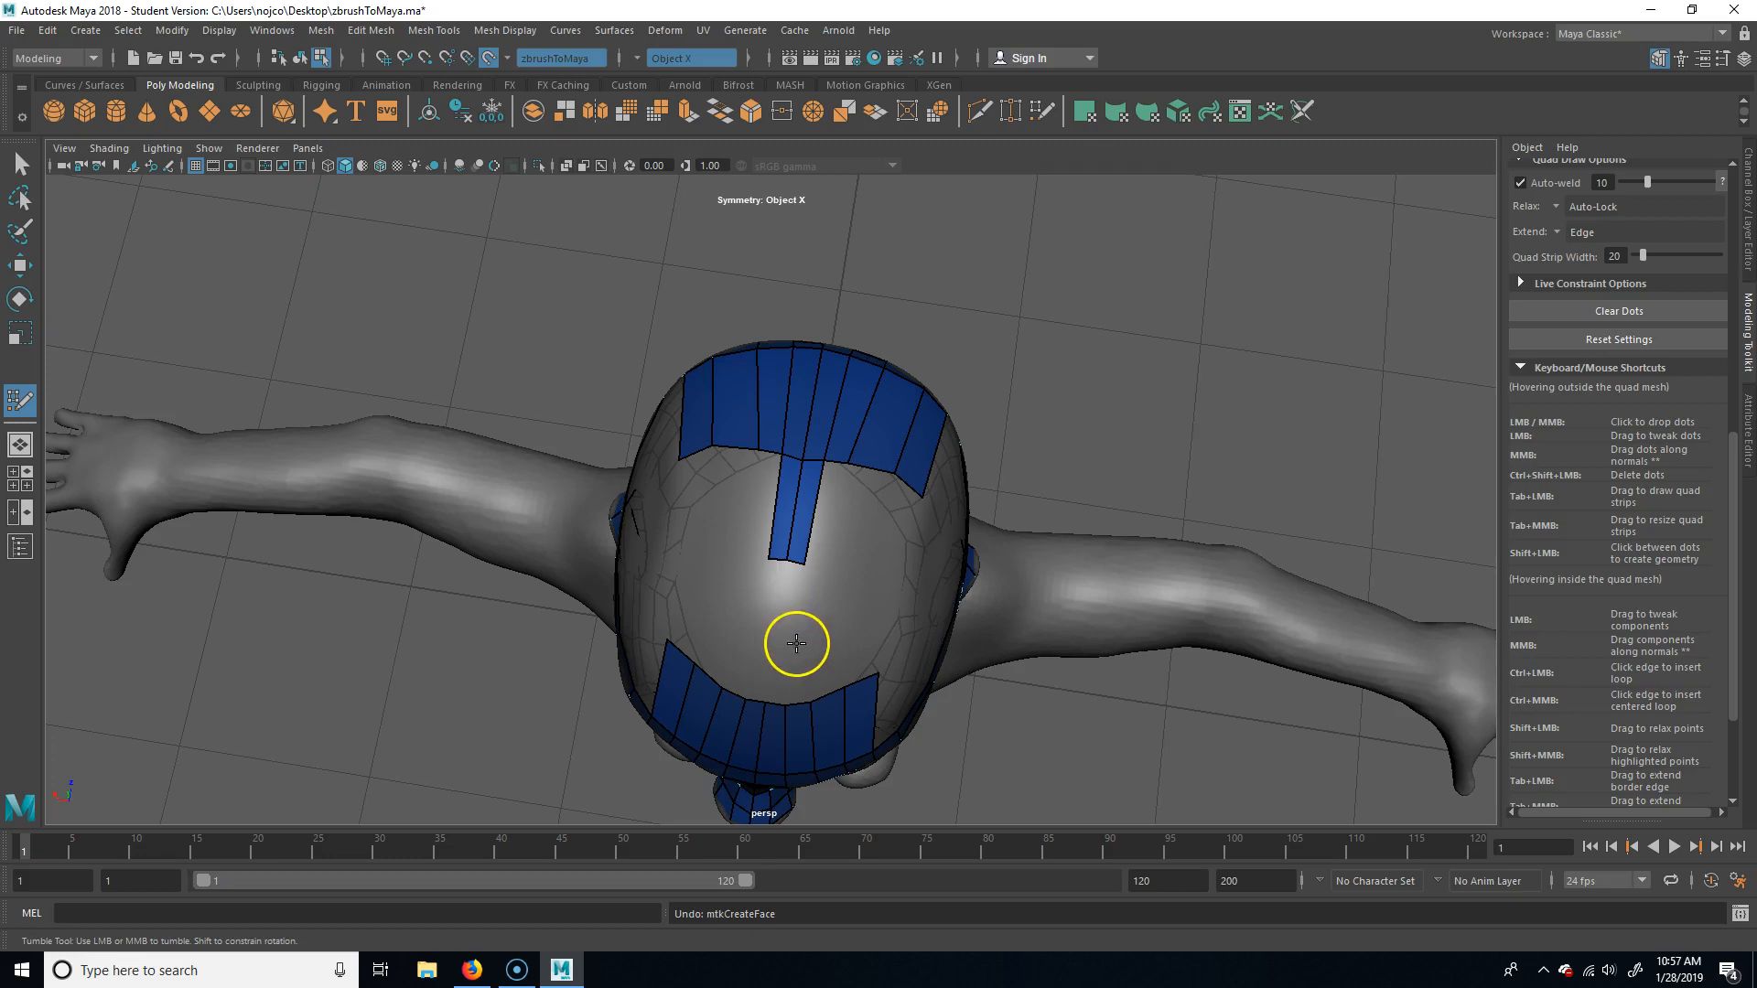
left_click(788, 622, "shift")
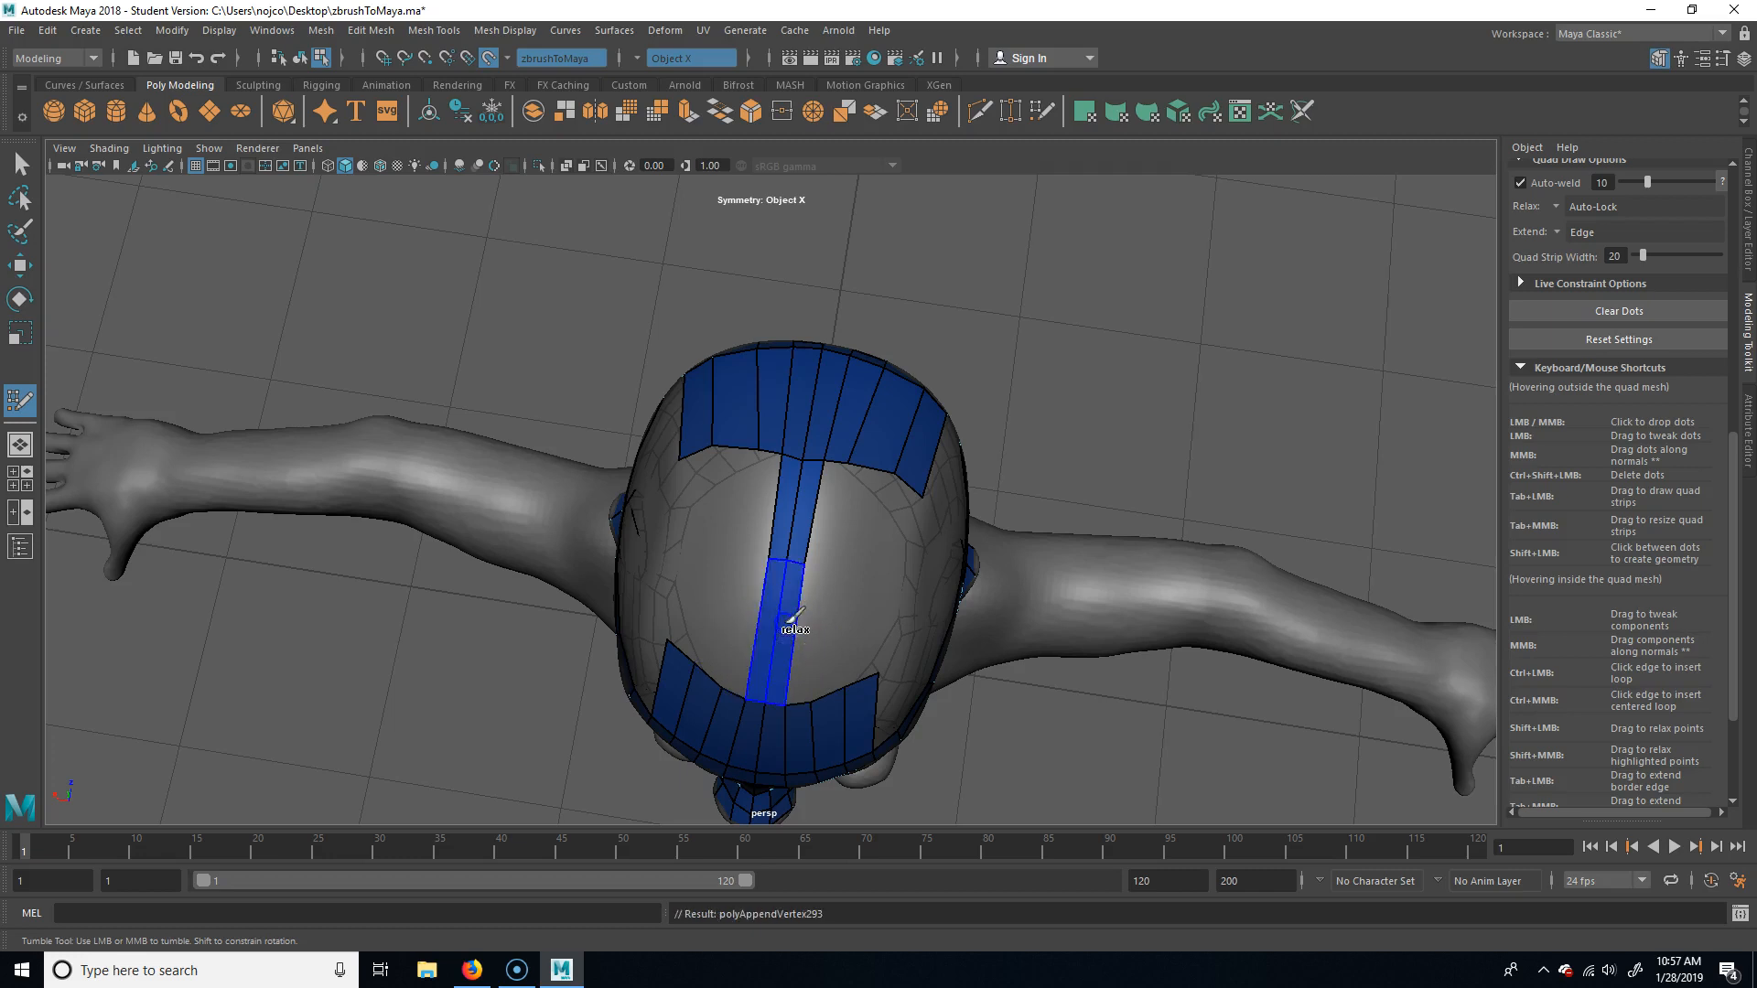
mouse_move(1165, 385)
left_mouse_down("alt")
mouse_move(747, 529)
mouse_move(818, 487)
left_mouse_up("alt")
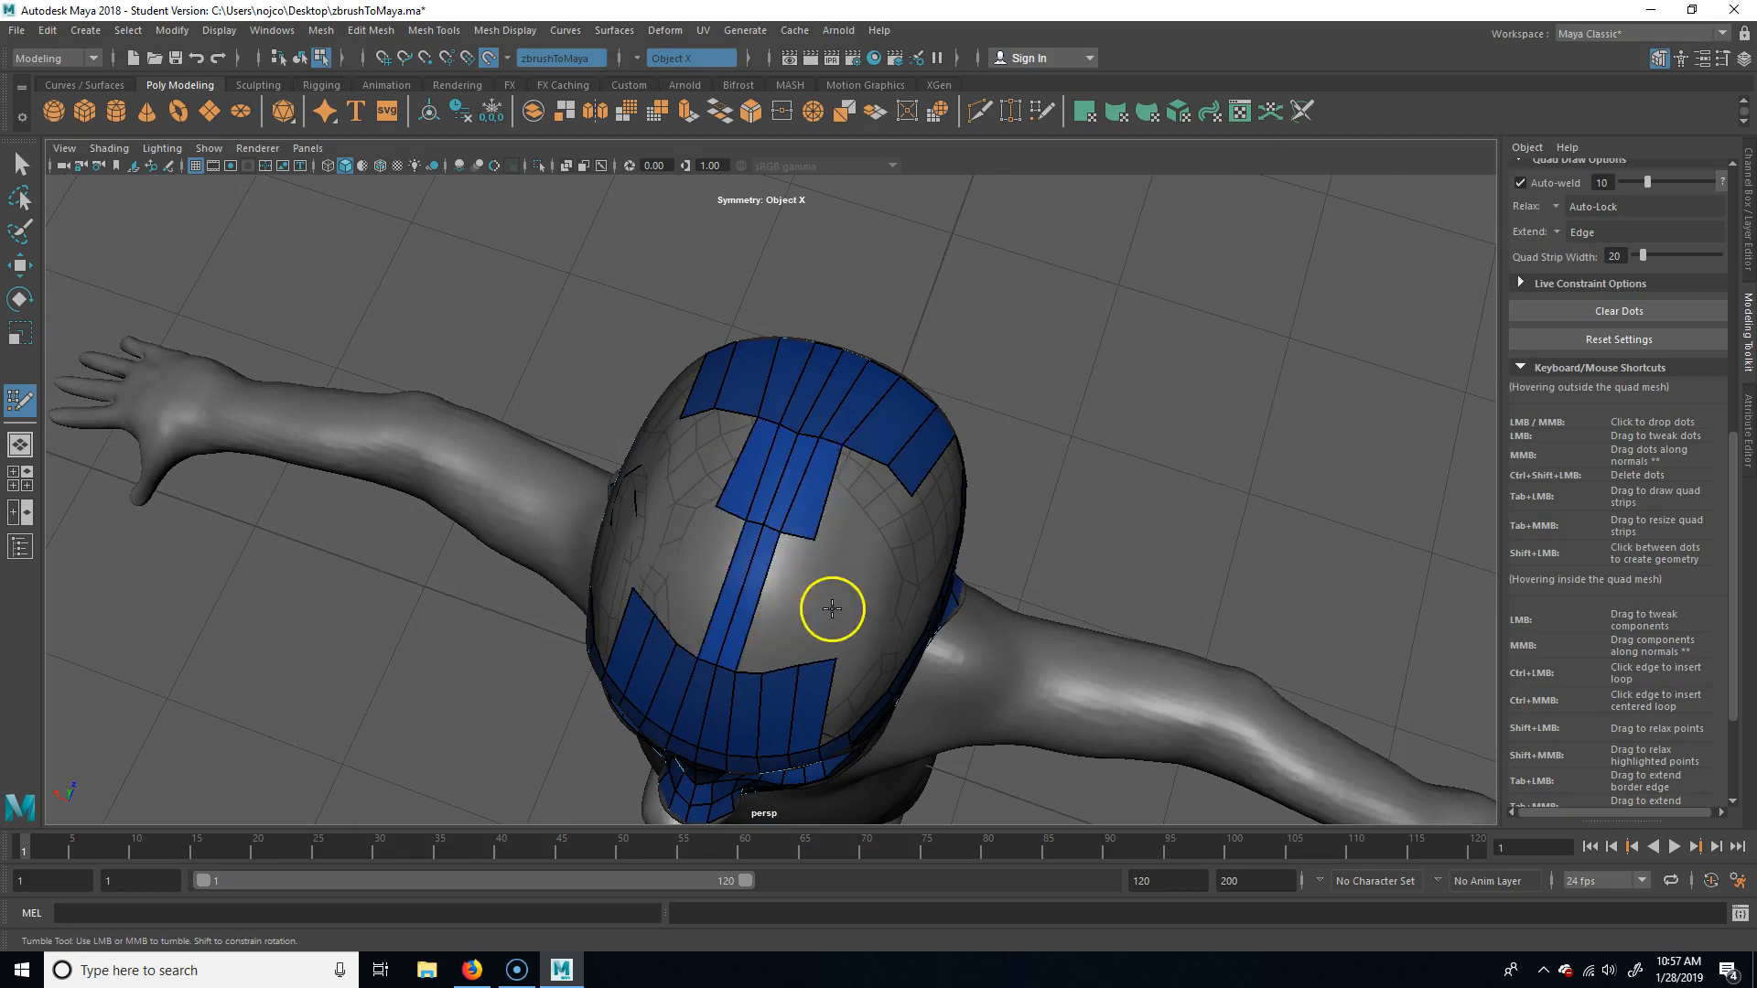
left_click_drag(1209, 445, 1125, 468, "alt")
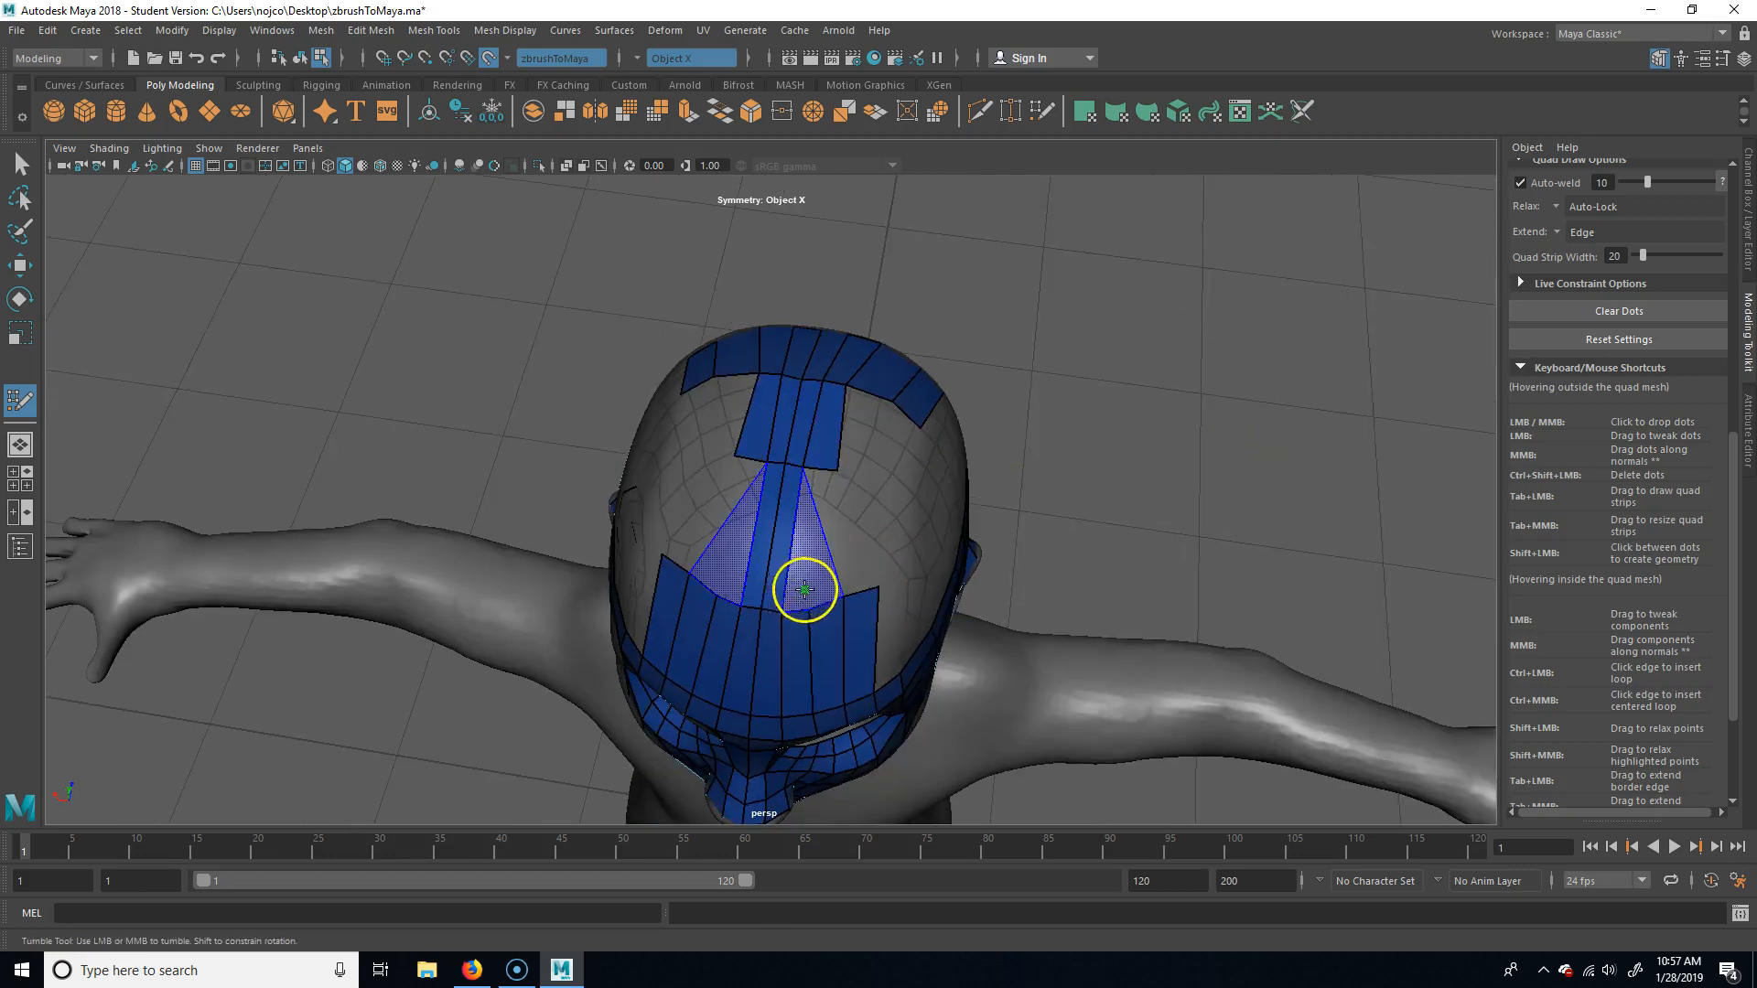
left_click(812, 513, "shift")
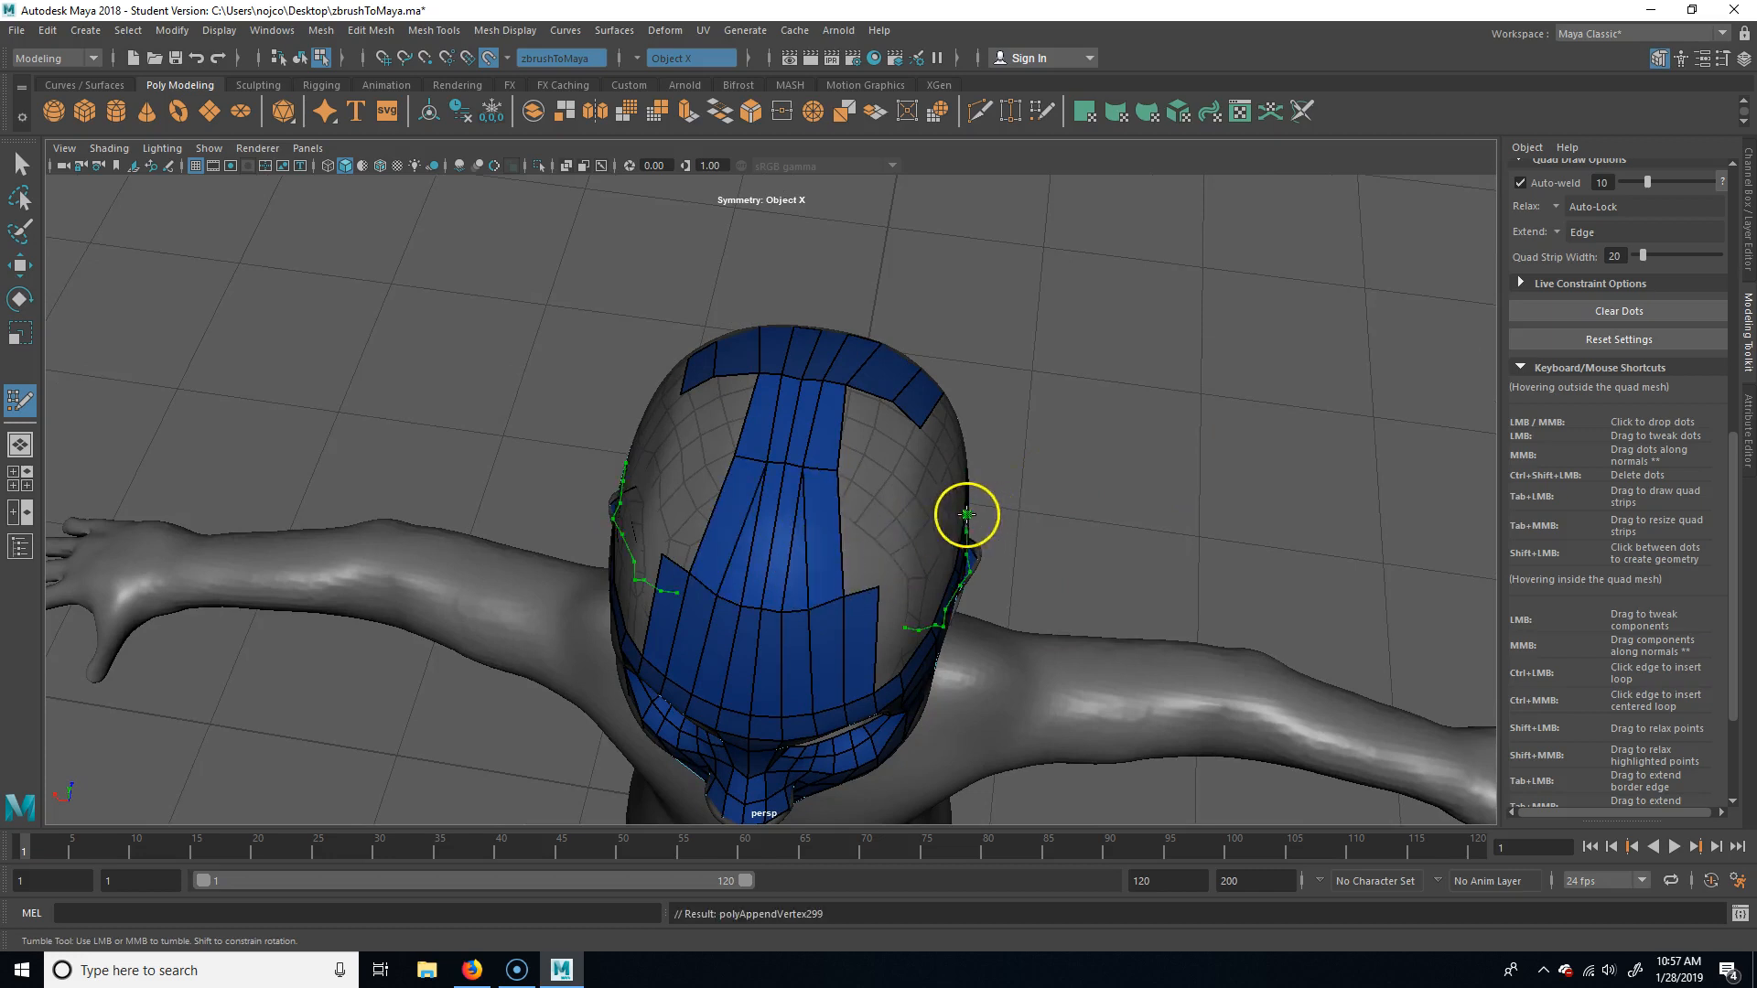
key("ctrl+z")
key("ctrl+z")
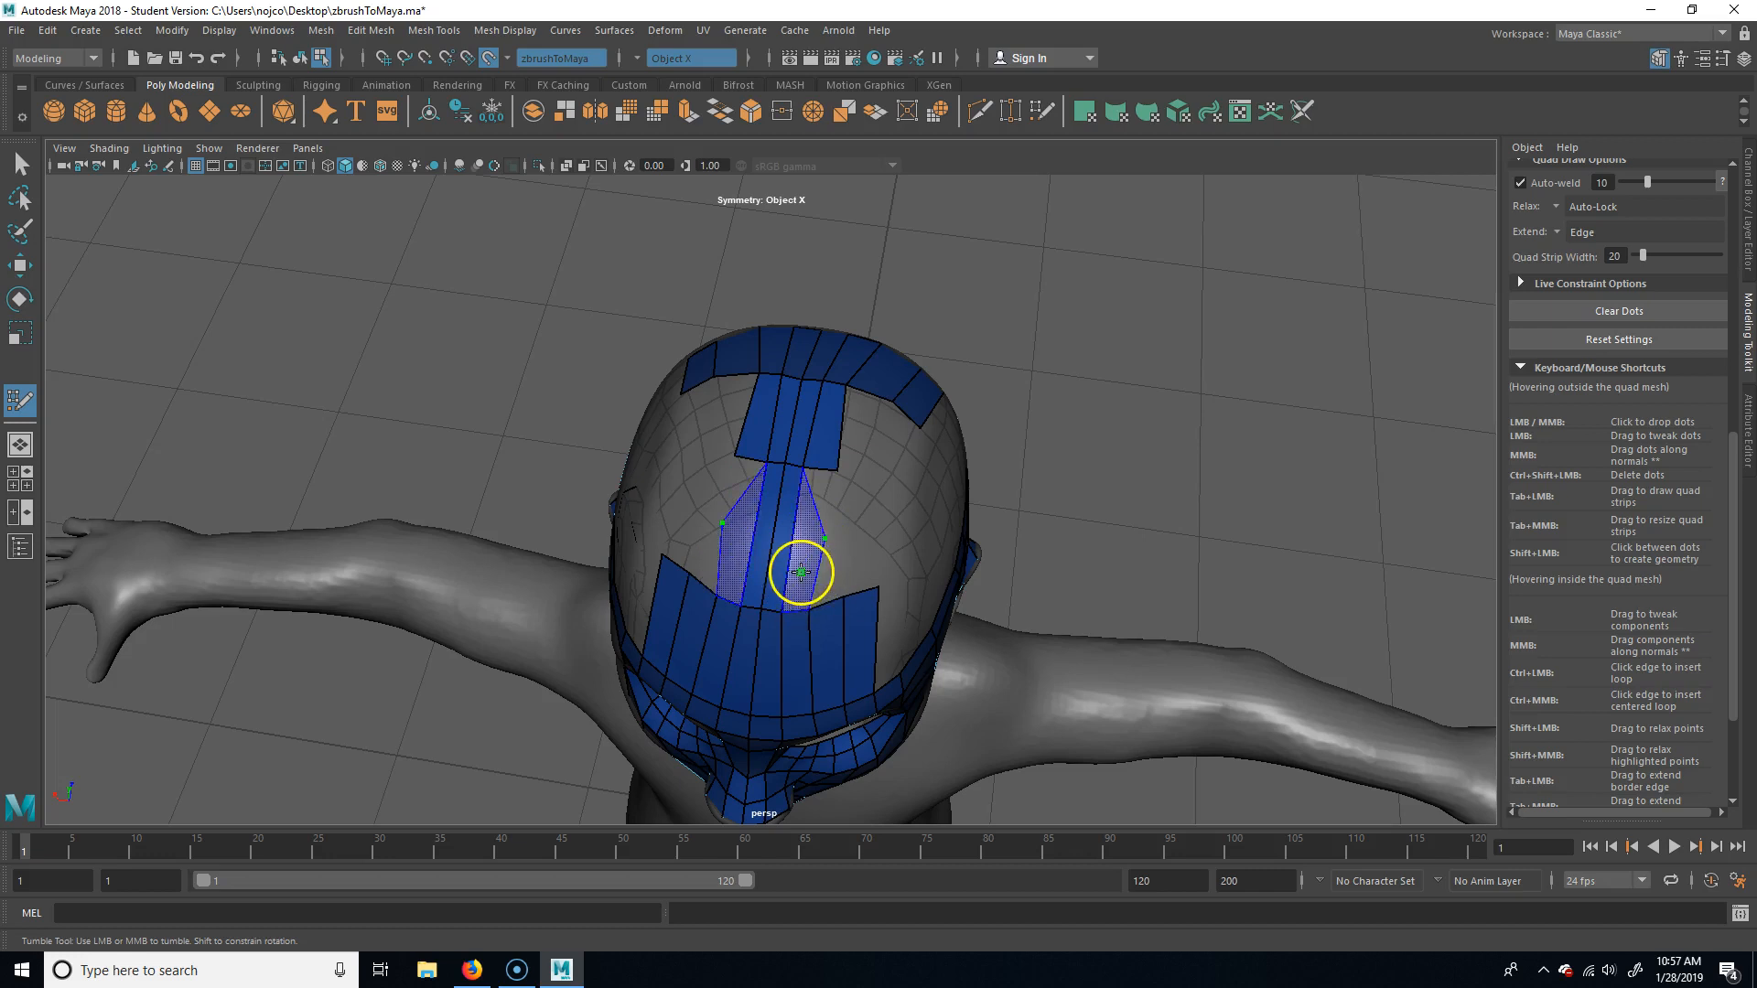
Fill the remaining columns on both sides of the crown bridge, welding corners to the rear row and joining the forehead and back strips.
left_click(802, 573, "shift")
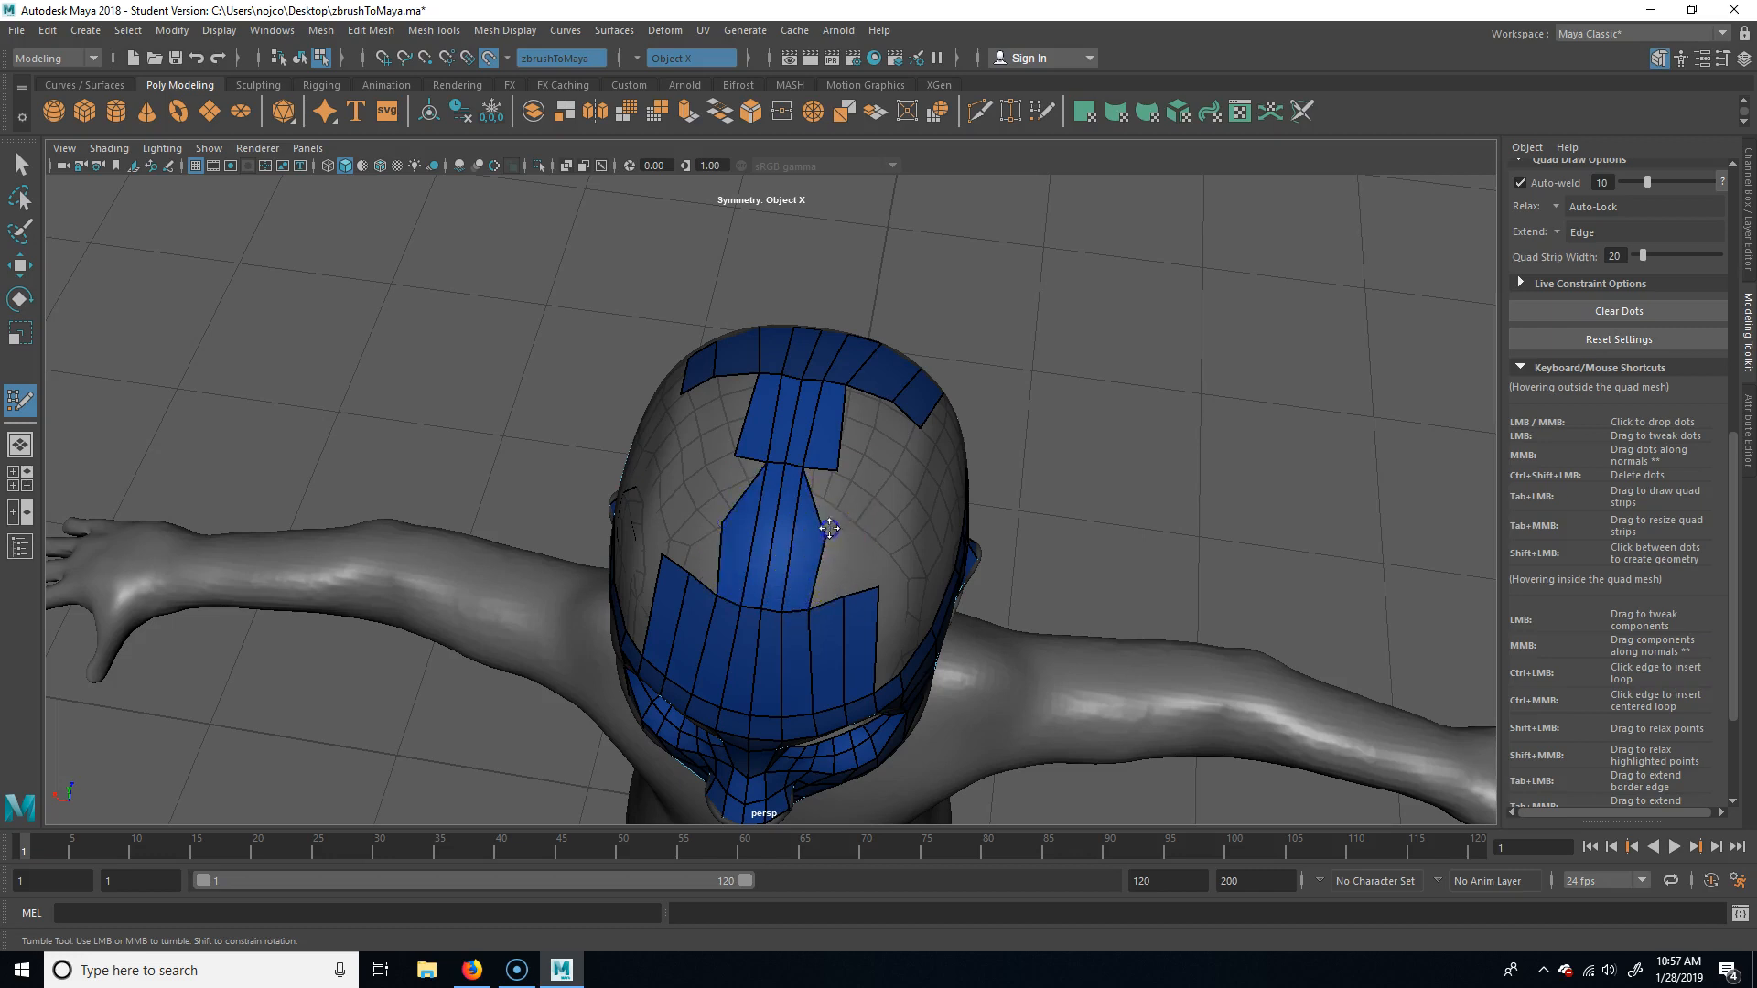
left_click_drag(829, 528, 838, 473)
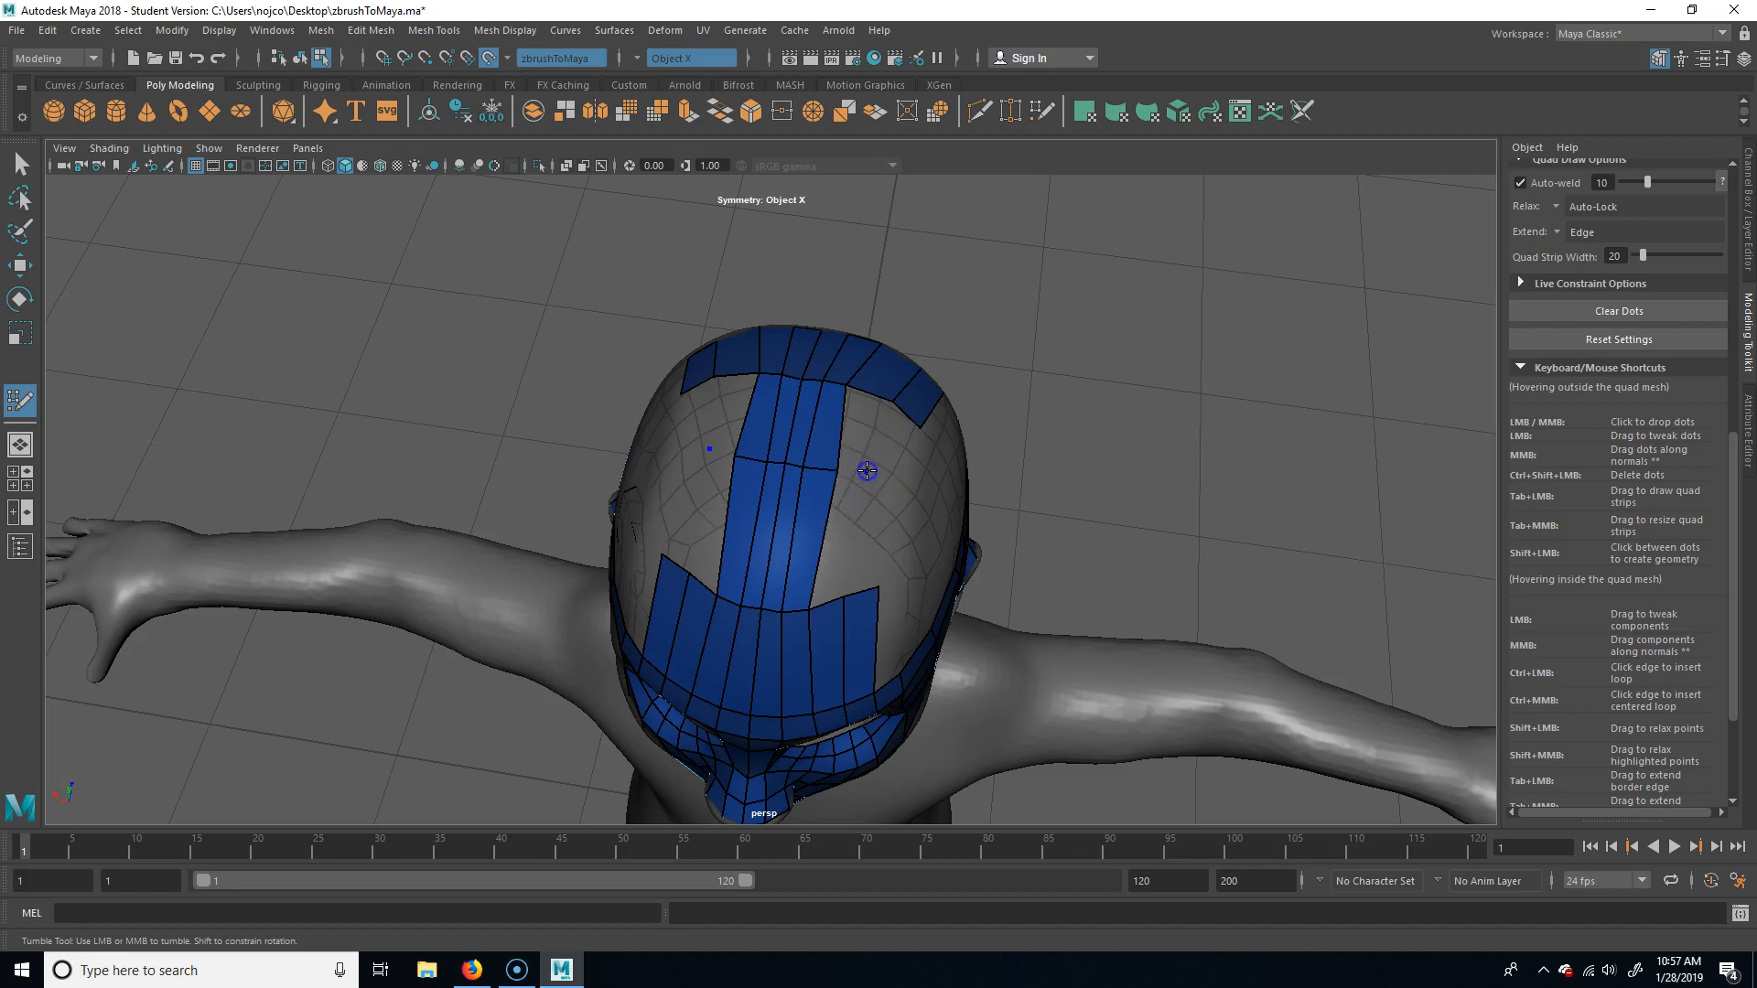
left_click(839, 530, "shift")
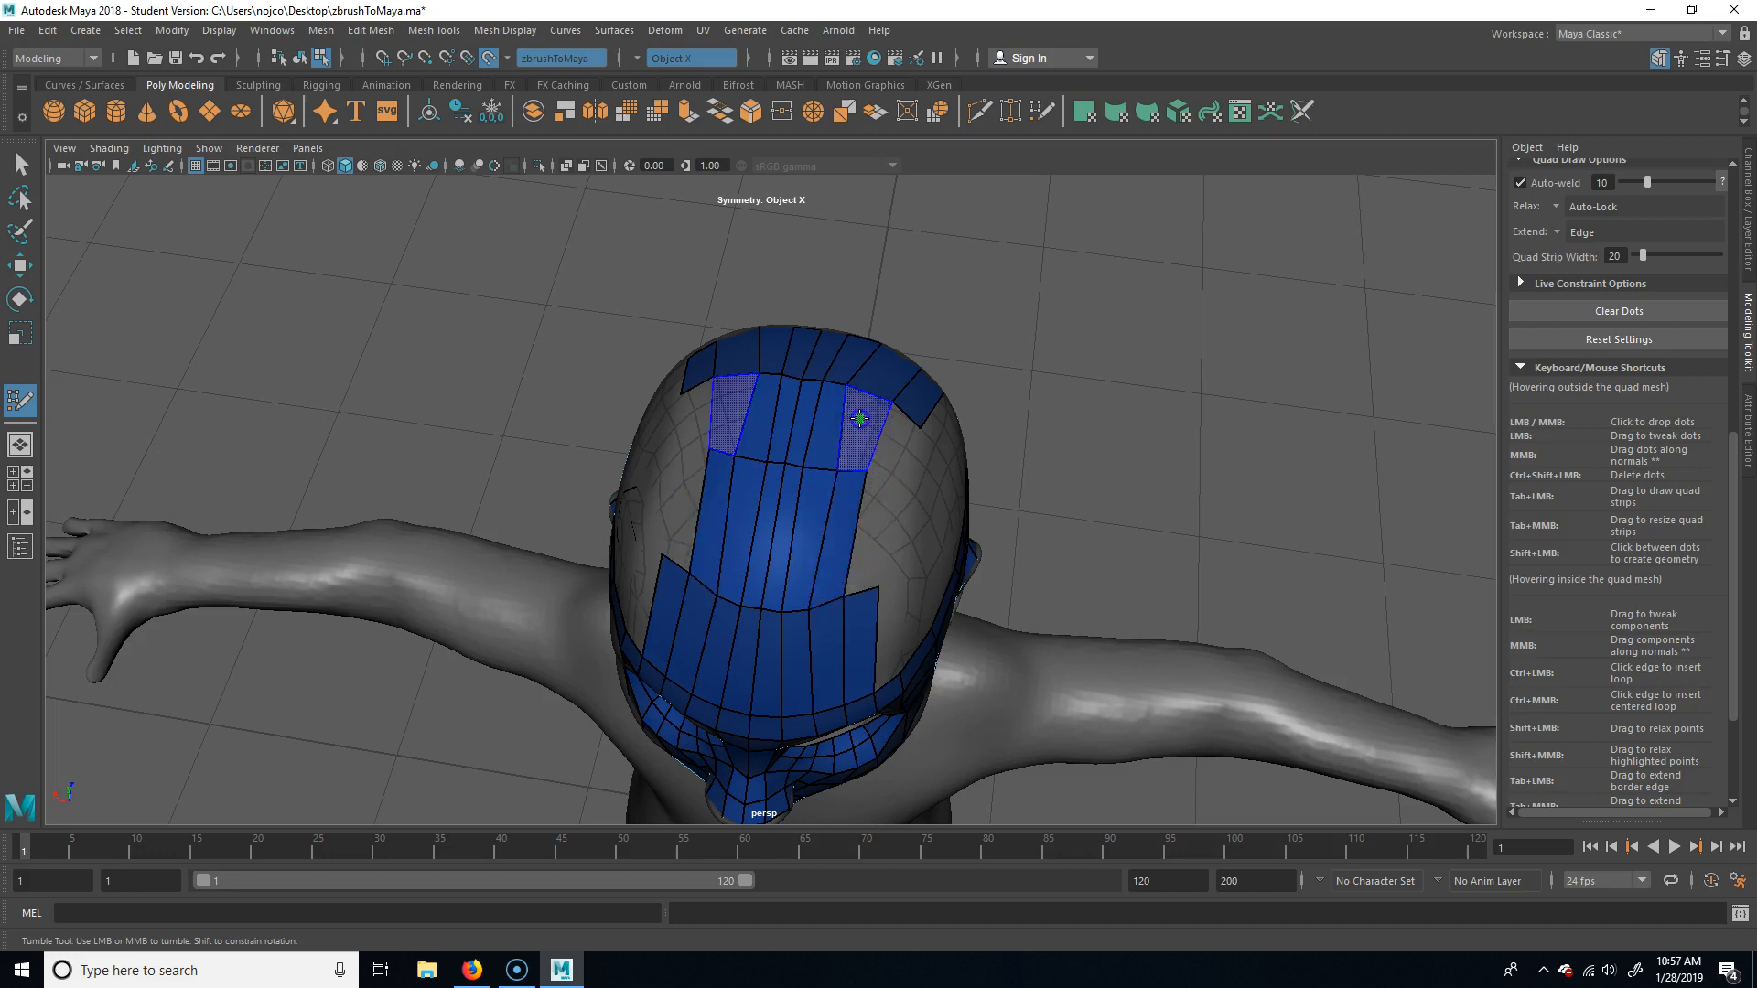
left_click(859, 418, "shift")
left_click(887, 475)
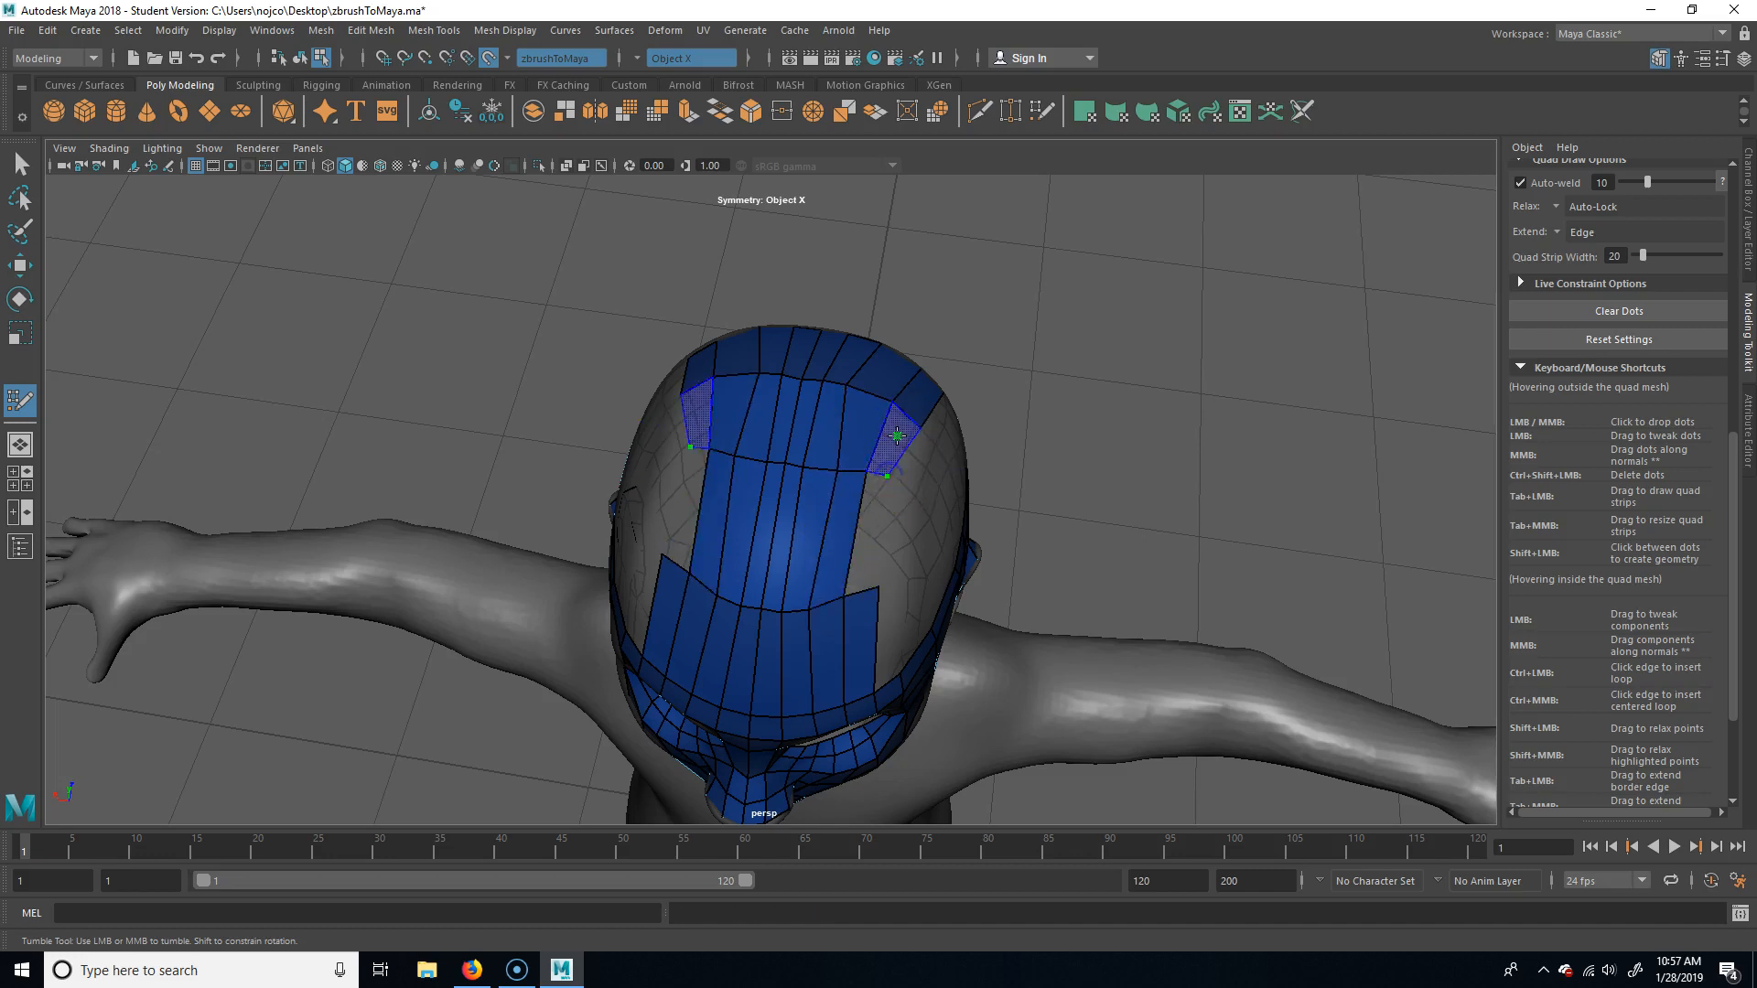
left_click(874, 551, "shift")
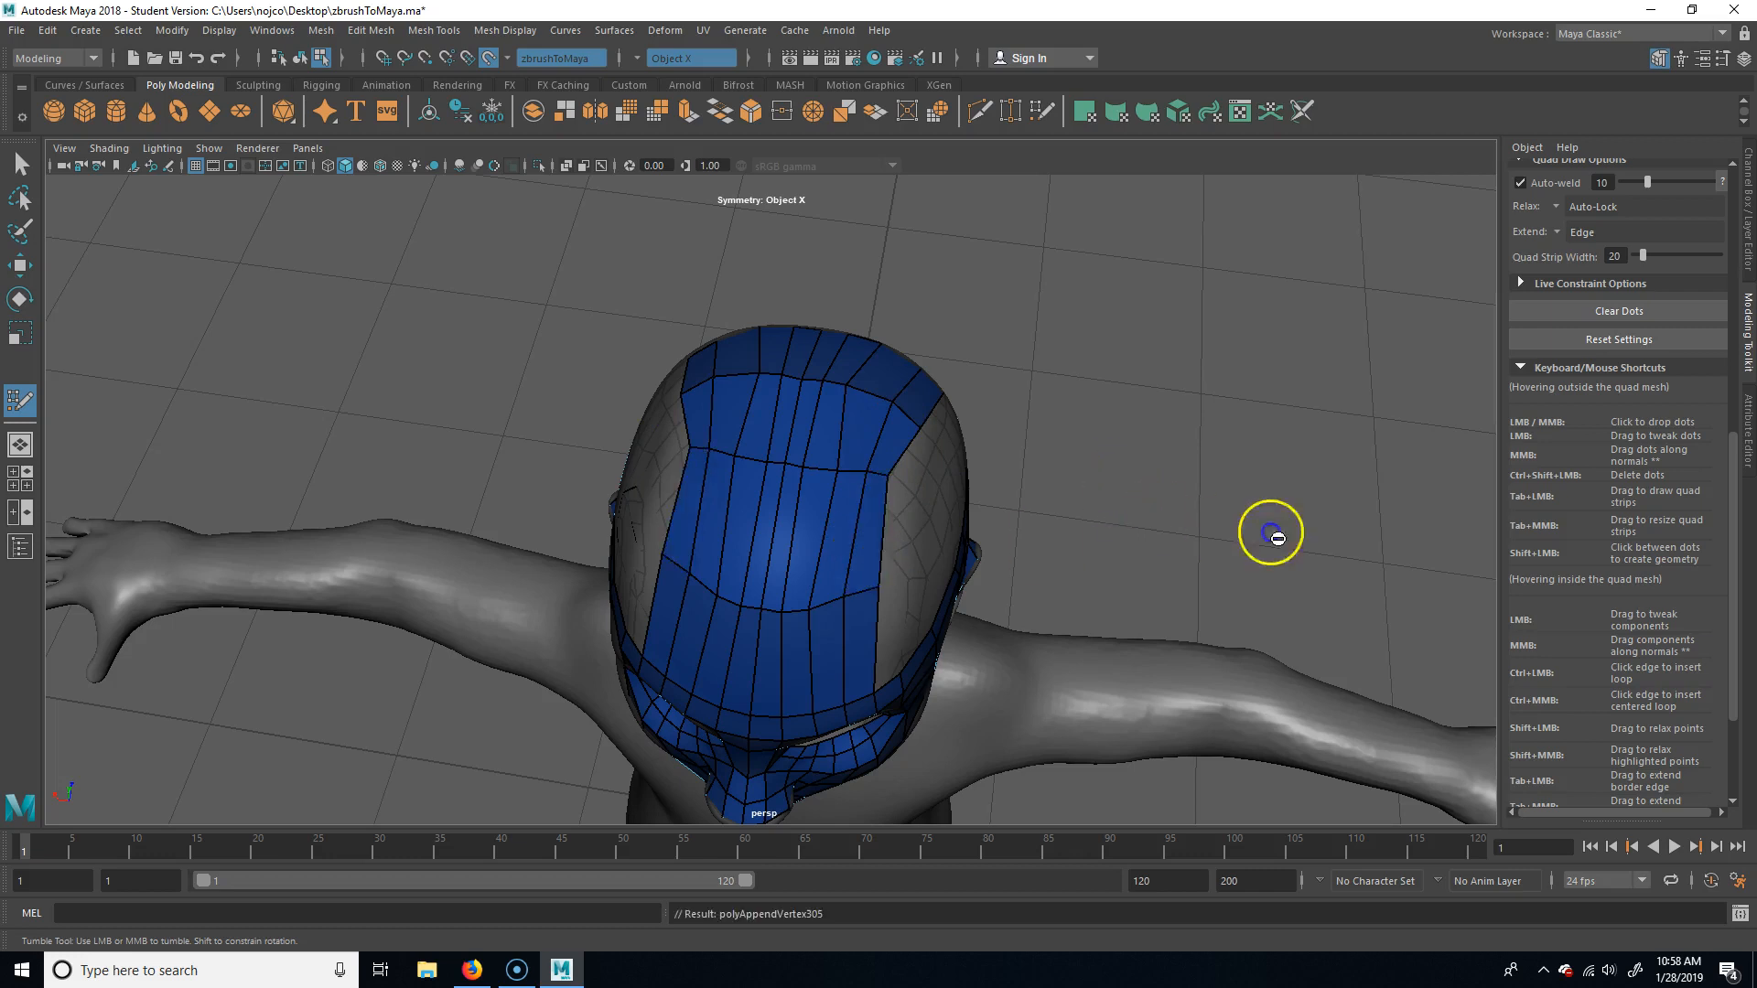
Relax the crown mesh and insert edge loops across its long front and back quads.
left_click_drag(1275, 533, 1114, 500, "alt")
mouse_move(745, 353)
left_mouse_down("shift")
mouse_move(804, 361)
mouse_move(625, 357)
mouse_move(581, 413)
mouse_move(732, 380)
mouse_move(743, 394)
left_mouse_up("shift")
left_click_drag(1094, 369, 1223, 373, "alt")
mouse_move(1019, 459)
left_mouse_down("alt")
mouse_move(1062, 442)
mouse_move(979, 589)
mouse_move(915, 549)
left_mouse_up("alt")
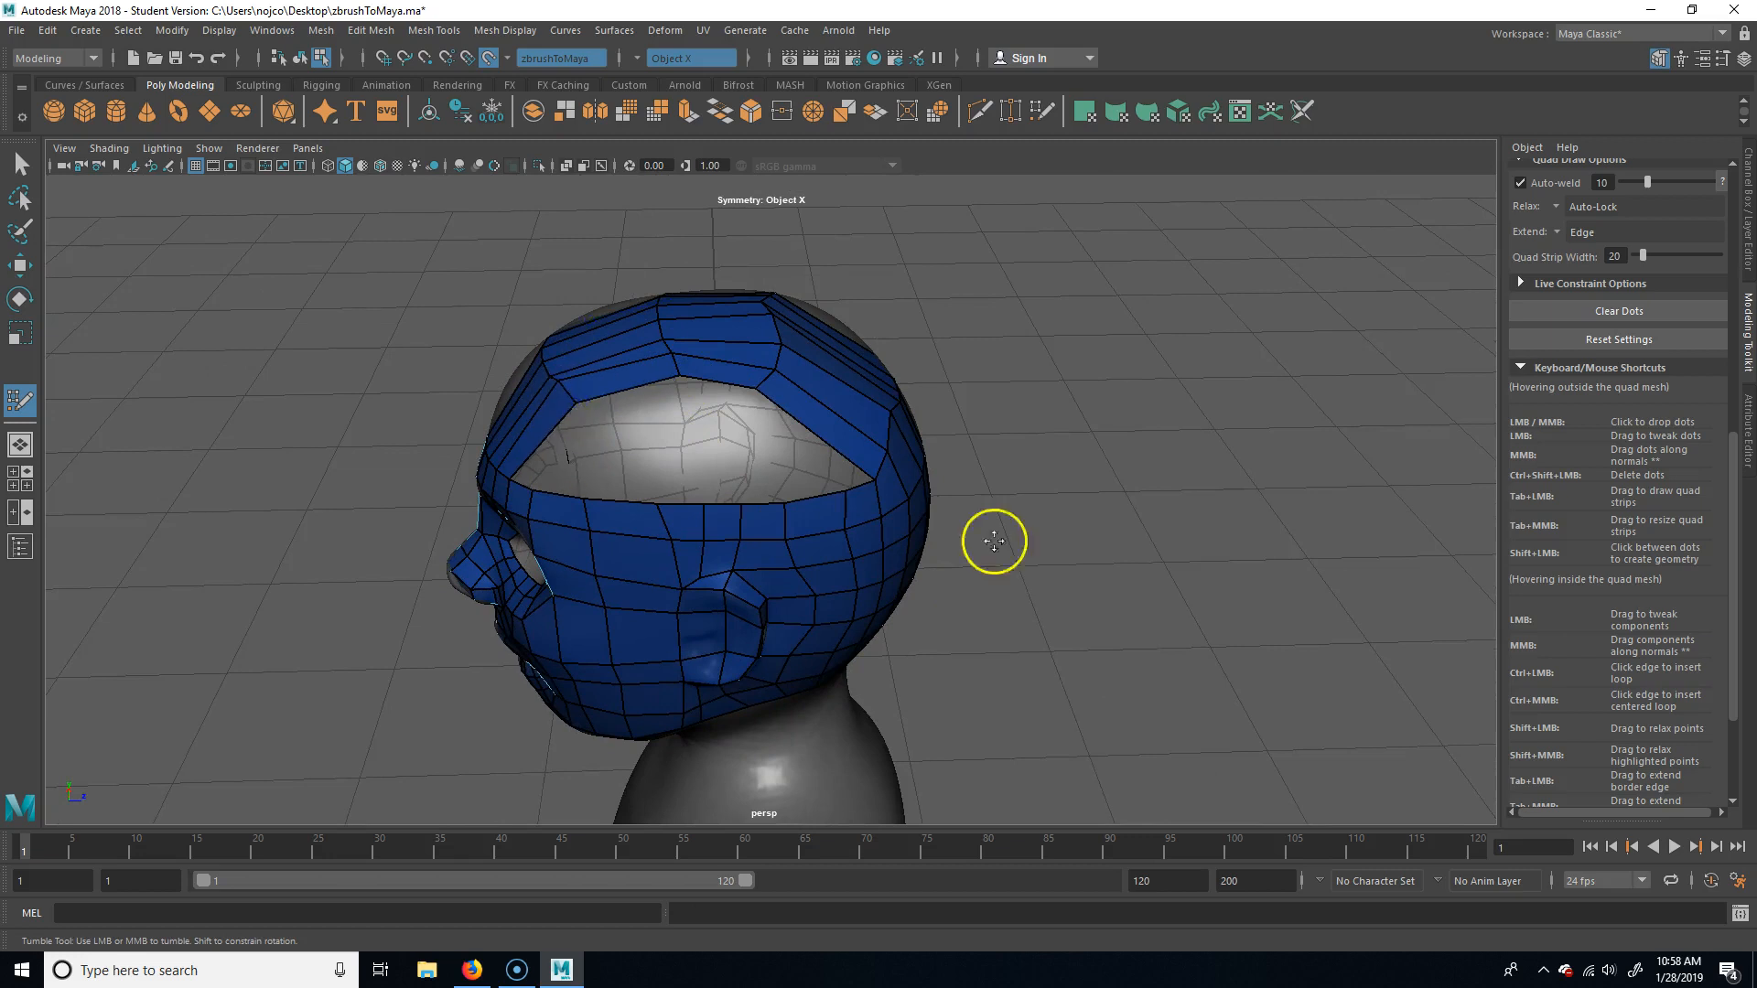
left_click_drag(1118, 514, 1216, 483, "alt")
mouse_move(1158, 560)
left_mouse_down("alt")
mouse_move(1139, 574)
mouse_move(730, 458)
left_mouse_up("alt")
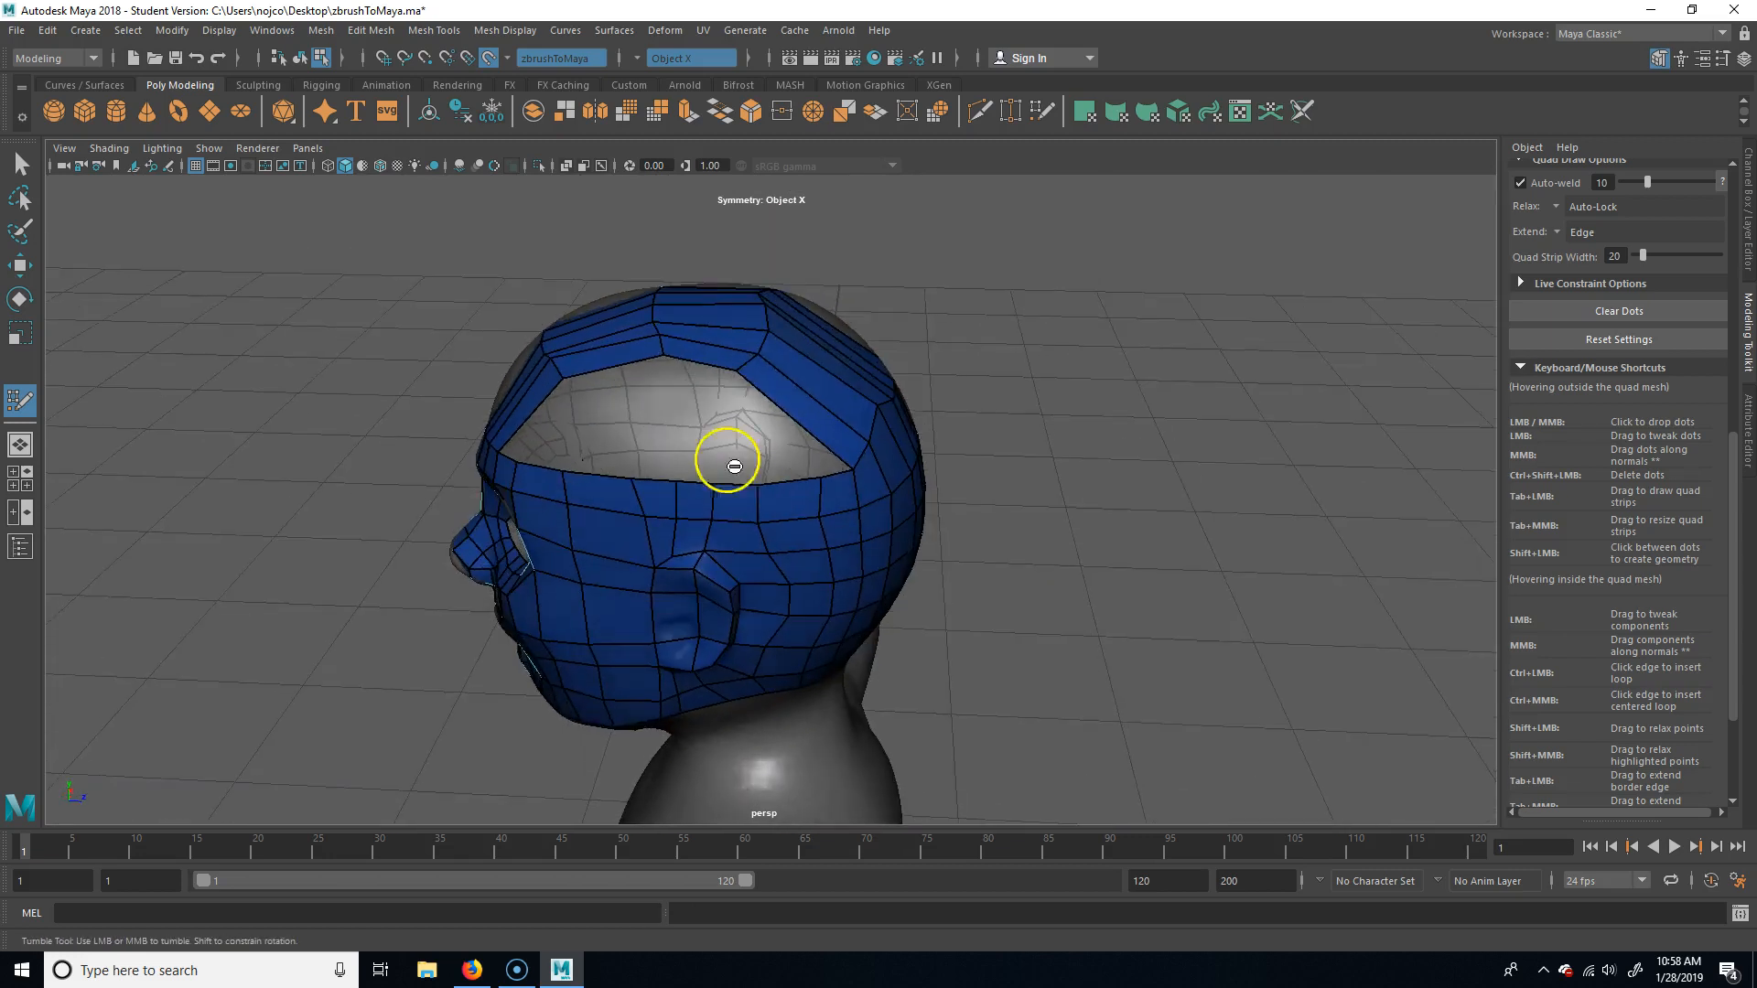
left_click(807, 386, "ctrl")
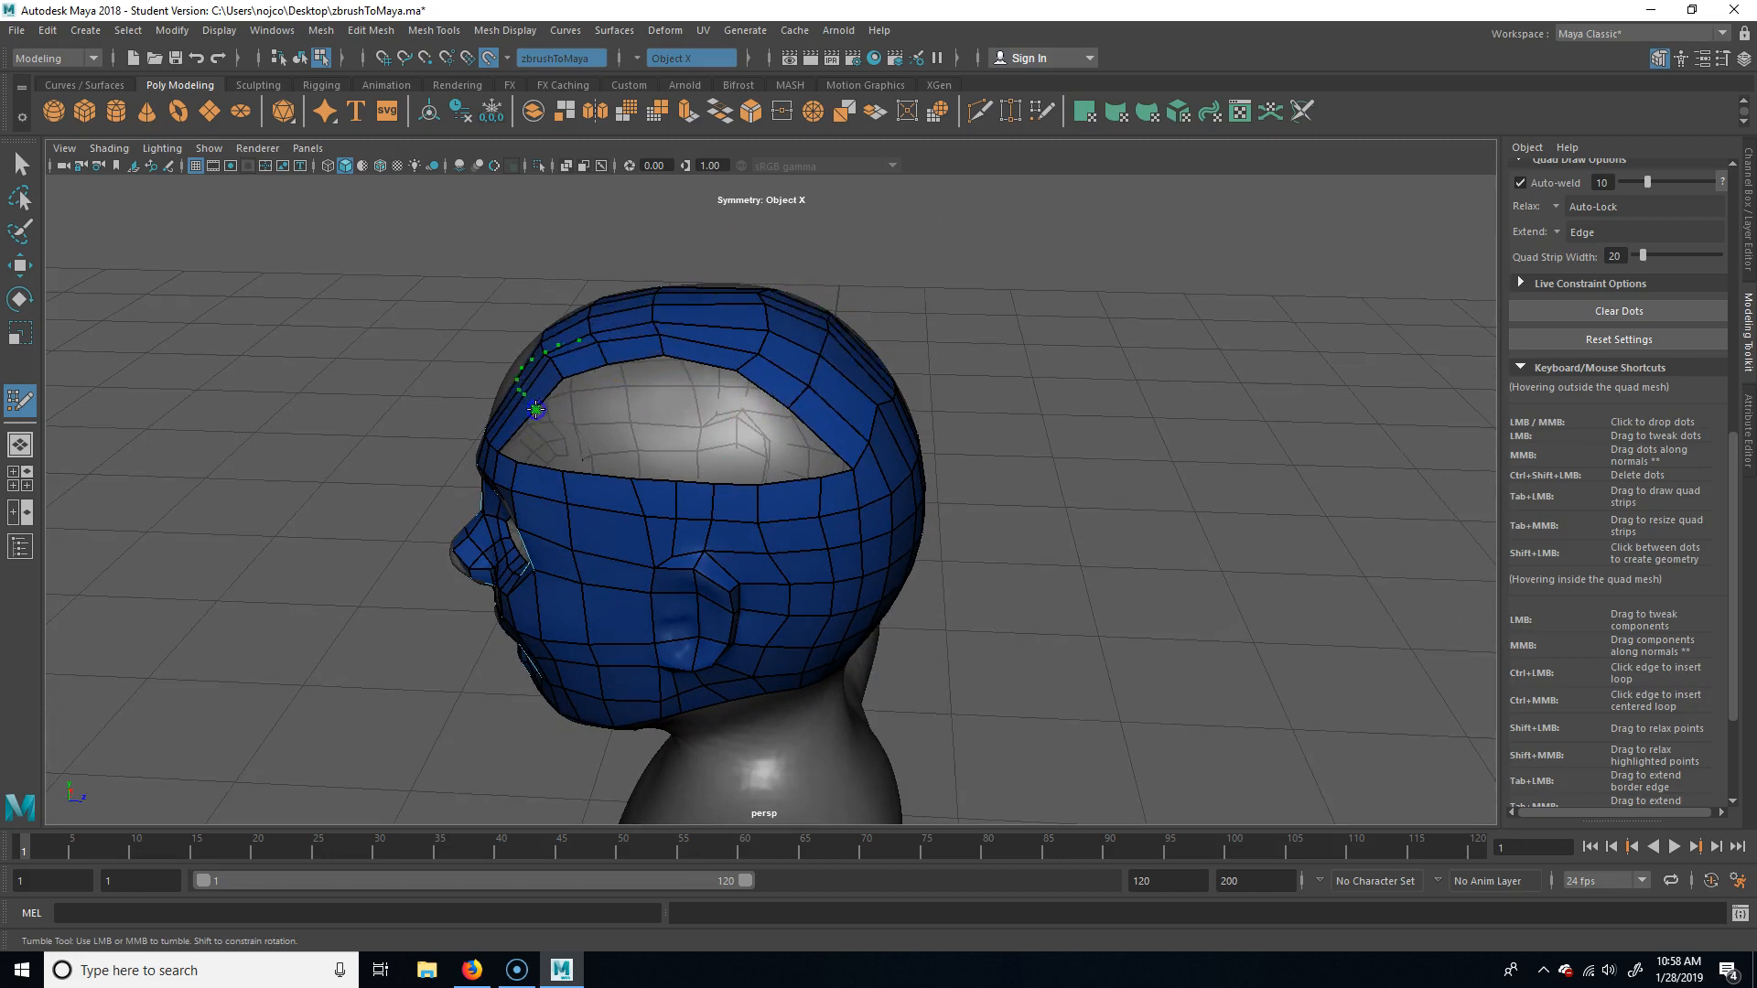
Relax the subdivided crown mesh over the forehead, top and back of the head.
mouse_move(914, 503)
left_mouse_down("alt")
mouse_move(1283, 471)
mouse_move(906, 500)
left_mouse_up("alt")
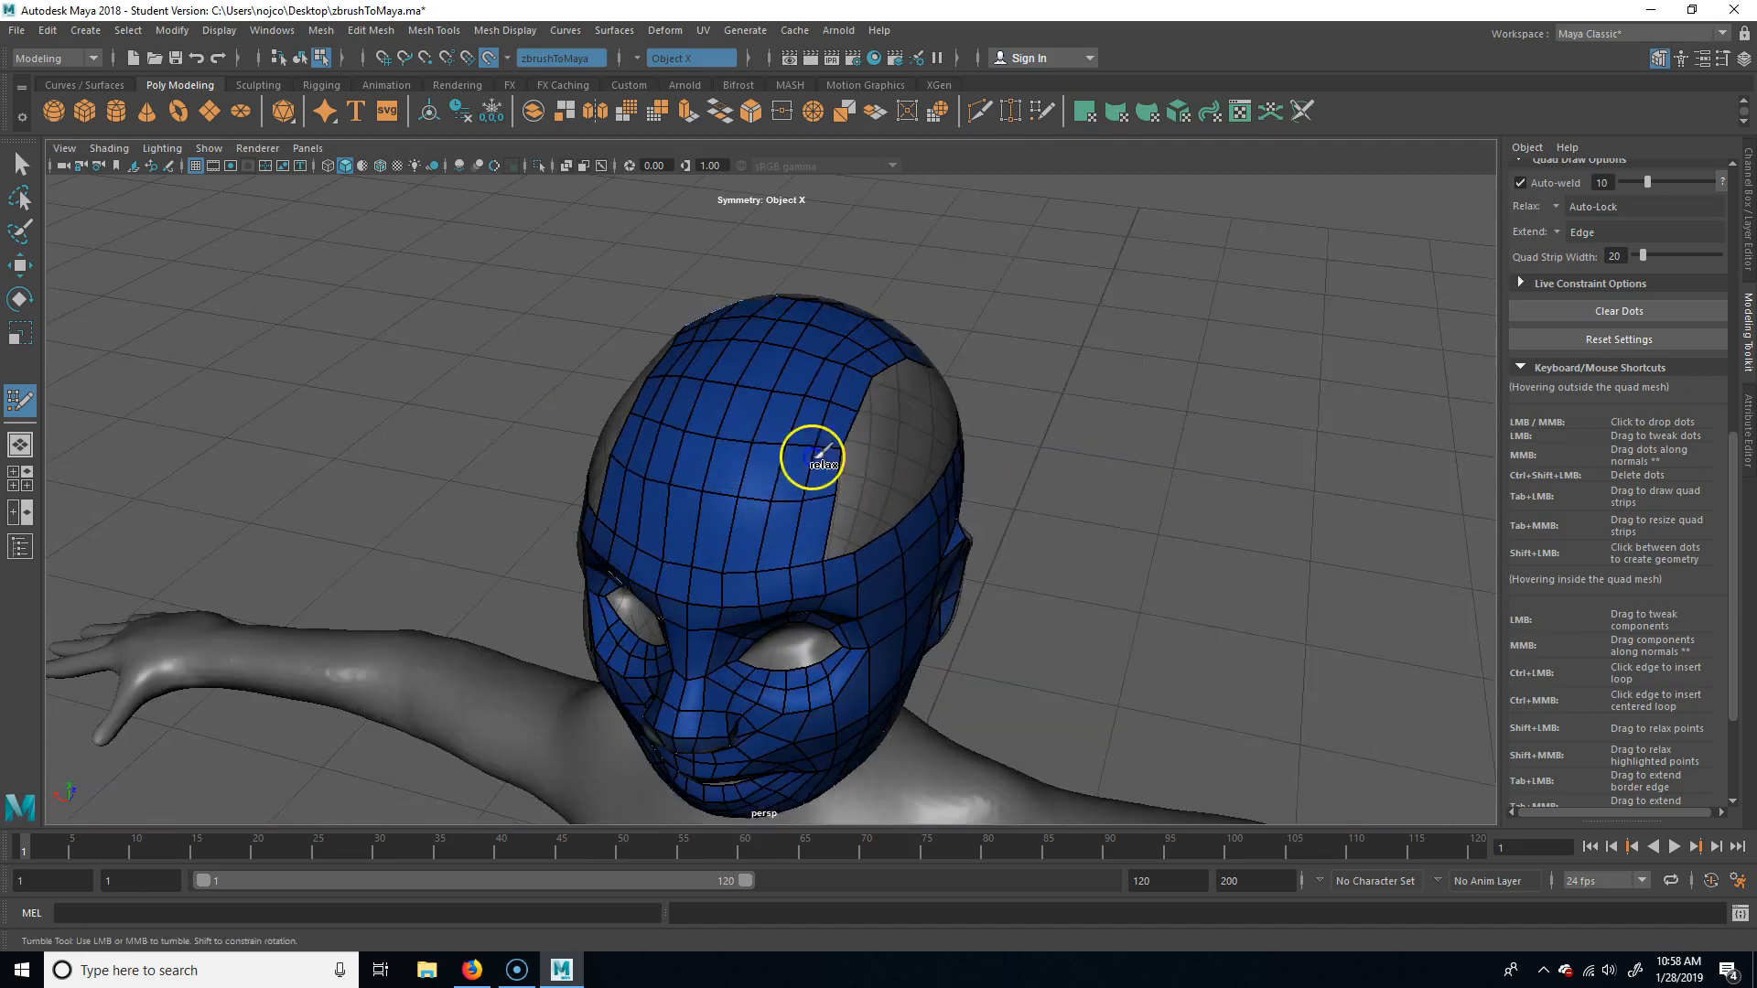
left_click_drag(1200, 430, 915, 421, "alt")
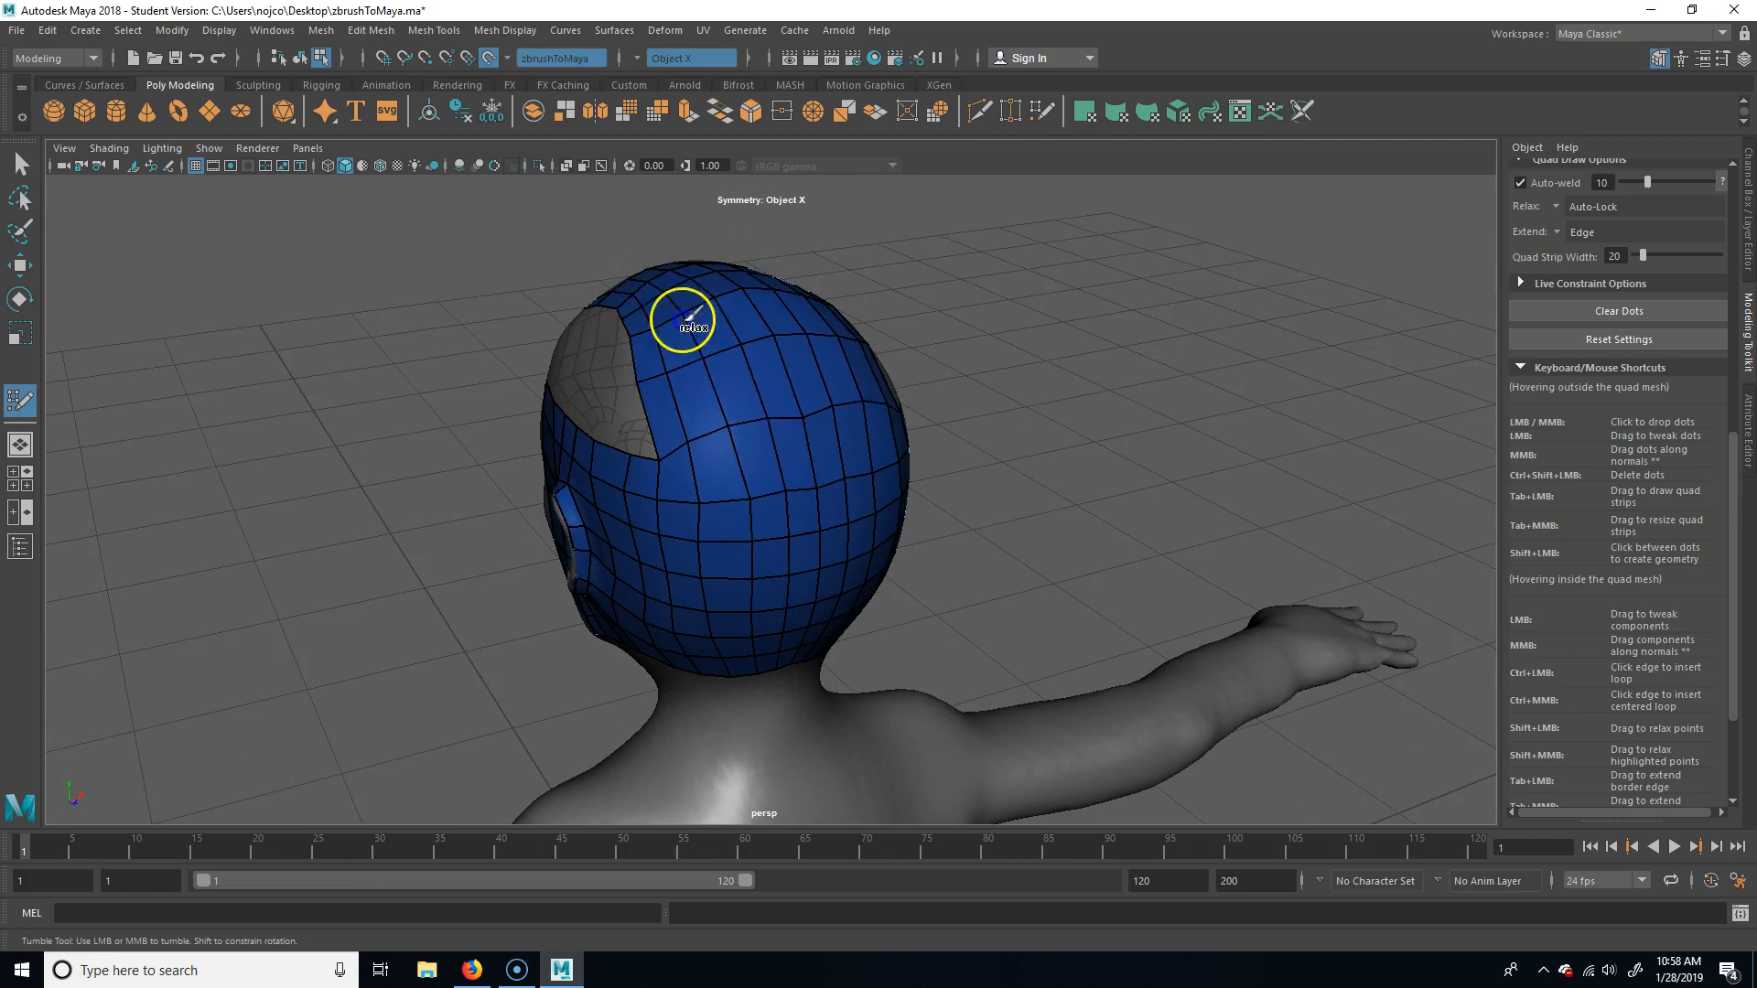
left_click_drag(1114, 408, 961, 302, "alt")
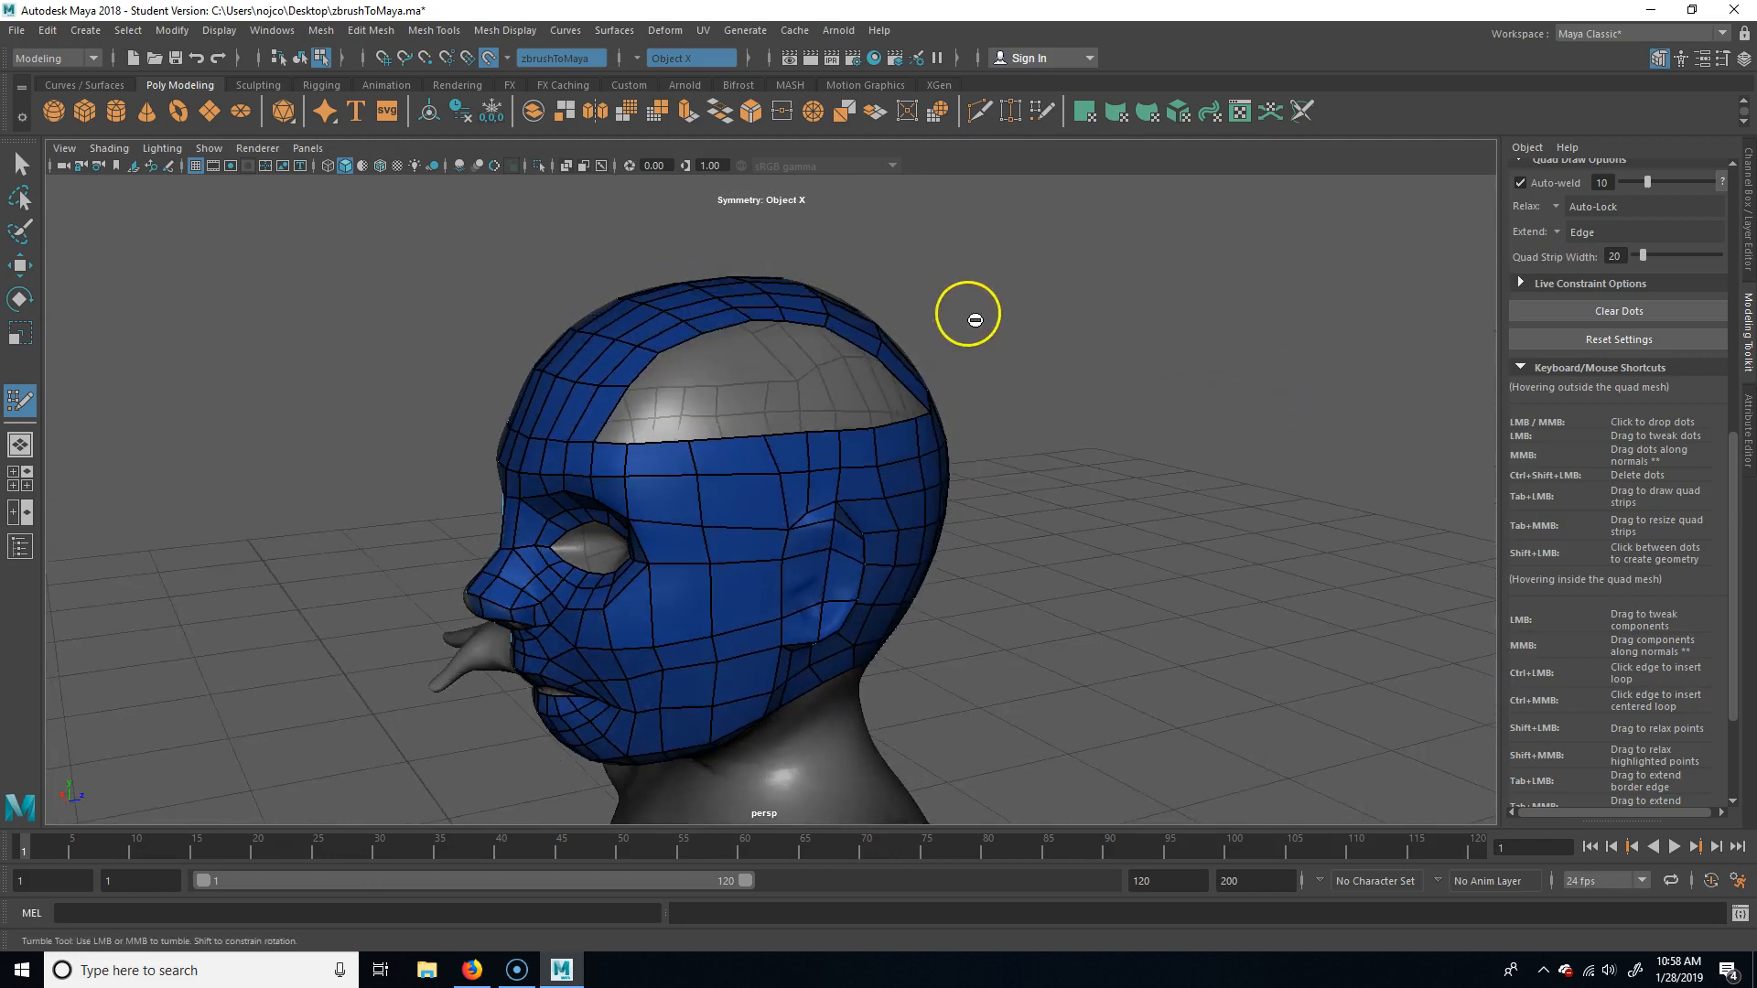
Drop a row of dots across the uncovered side opening, above the temple and ear.
mouse_move(1024, 553)
left_mouse_down("alt")
mouse_move(1059, 514)
mouse_move(984, 541)
mouse_move(1068, 535)
mouse_move(1043, 525)
left_mouse_up("alt")
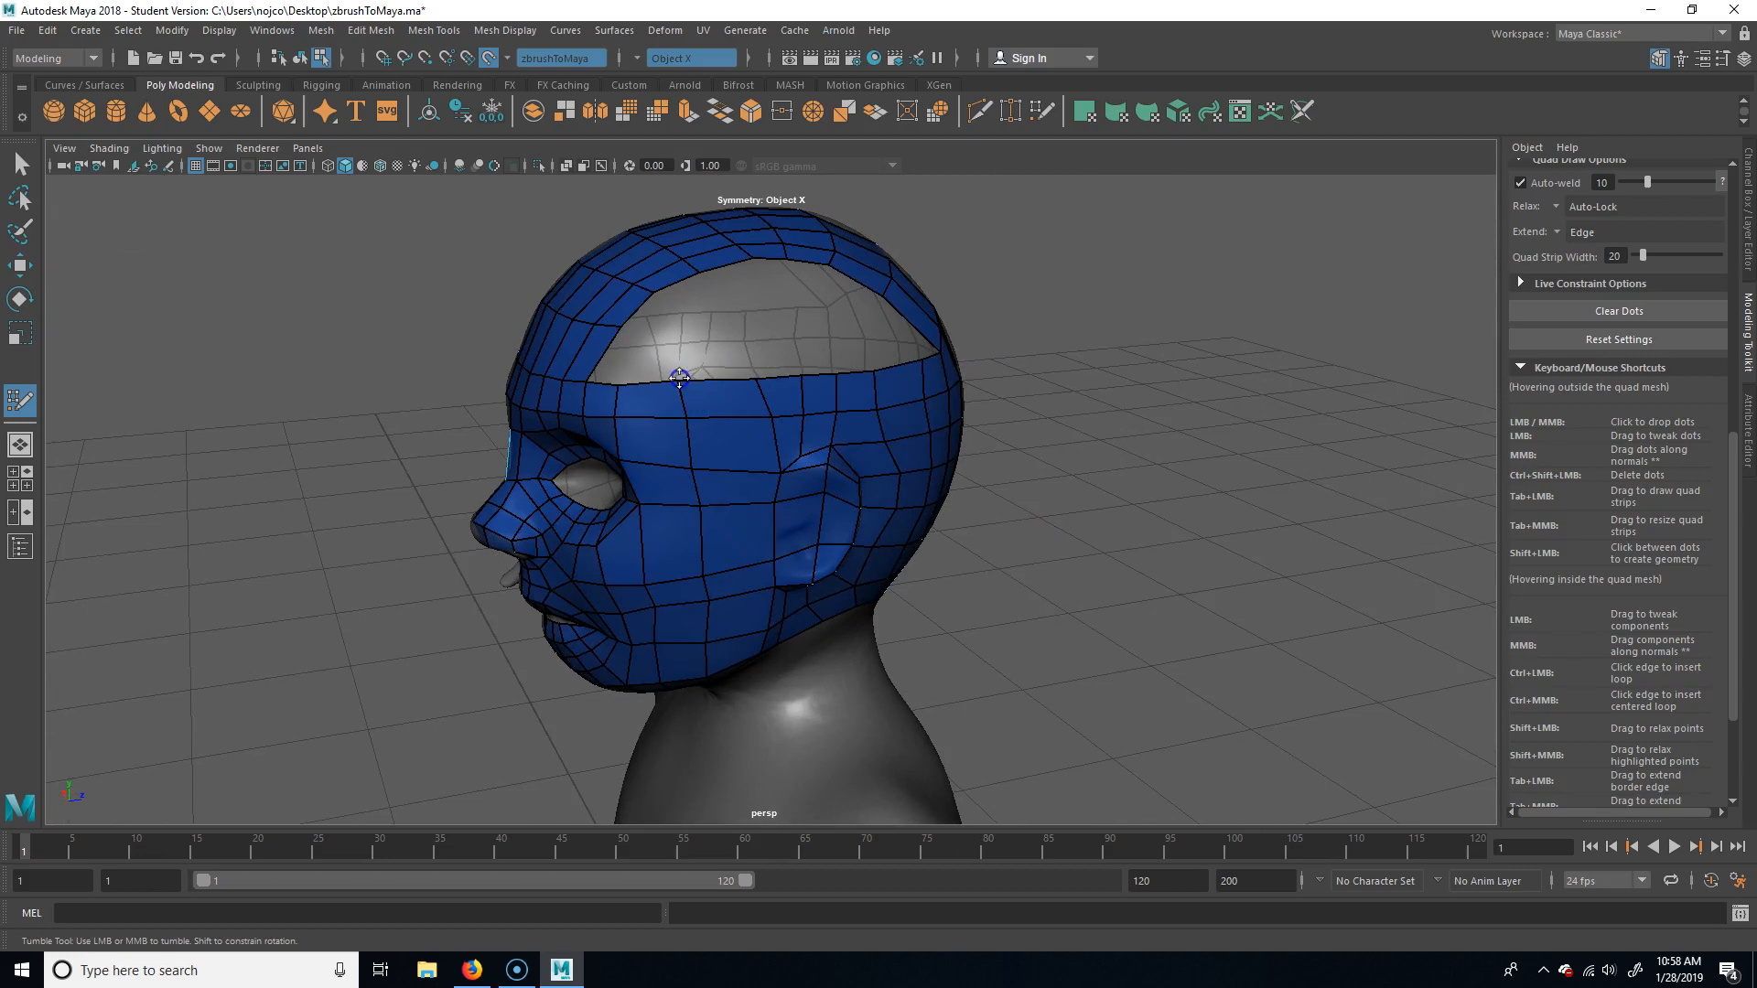
mouse_move(1149, 379)
left_mouse_down("alt")
mouse_move(1196, 376)
mouse_move(1107, 381)
mouse_move(1181, 376)
left_mouse_up("alt")
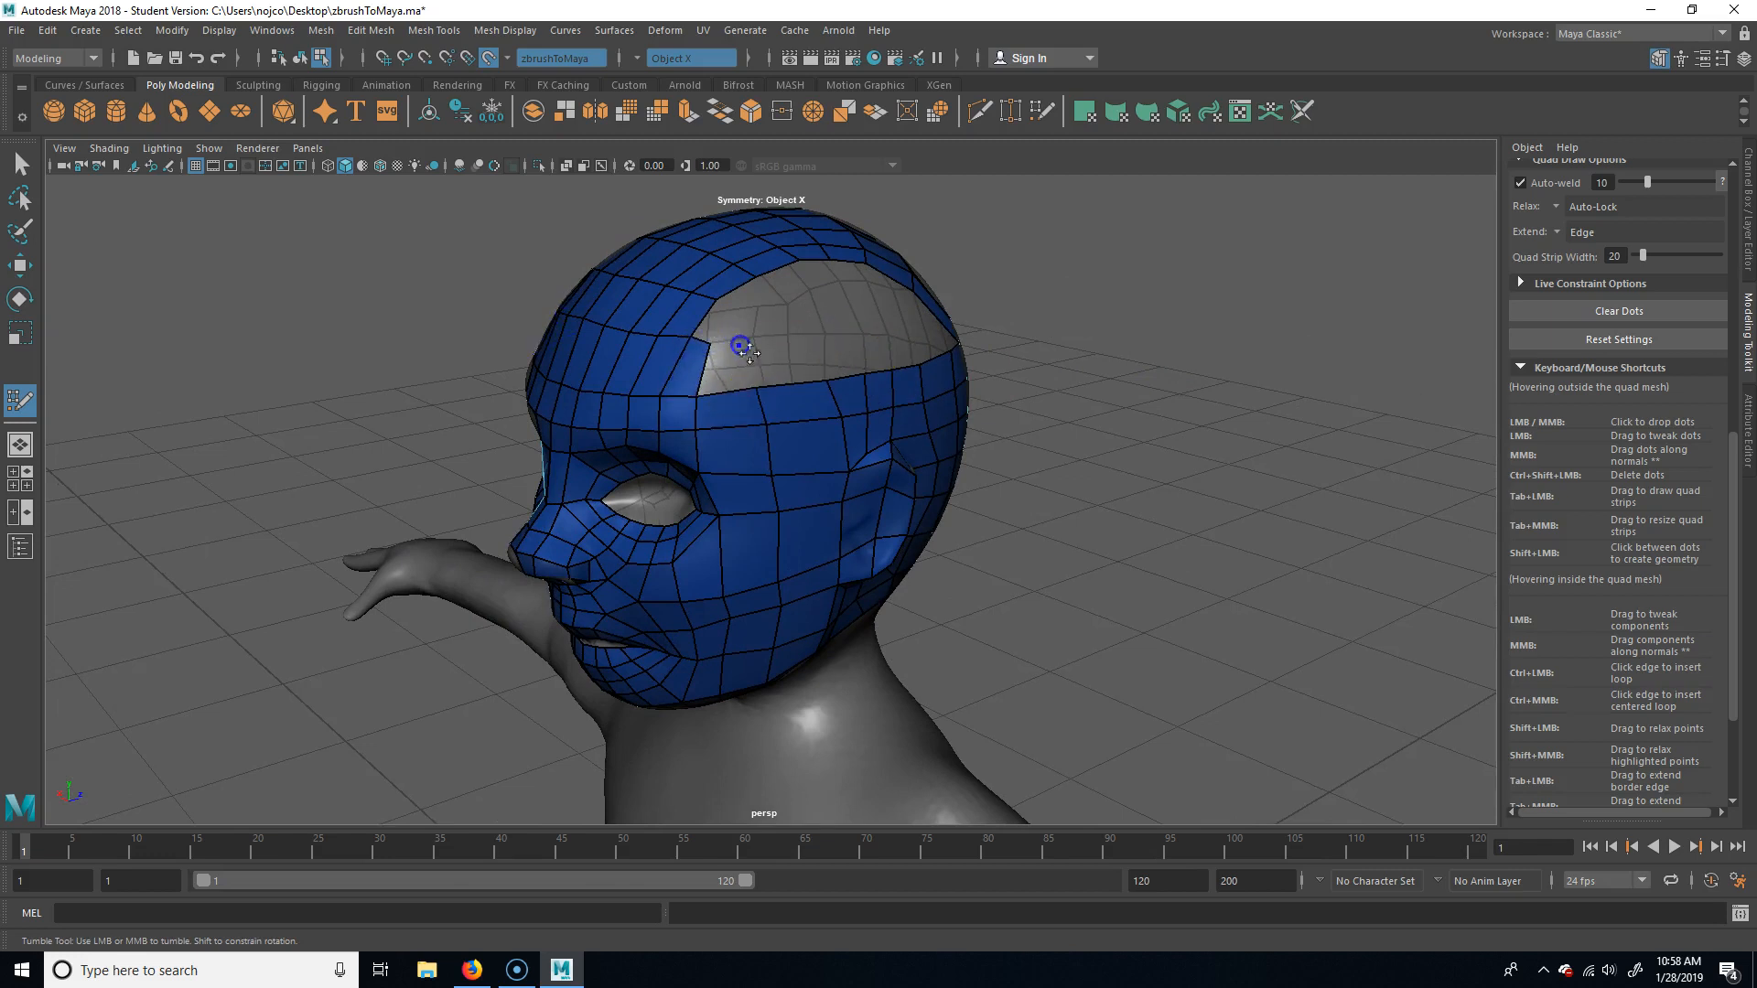
left_click_drag(1155, 432, 1051, 439, "alt")
left_click(733, 347)
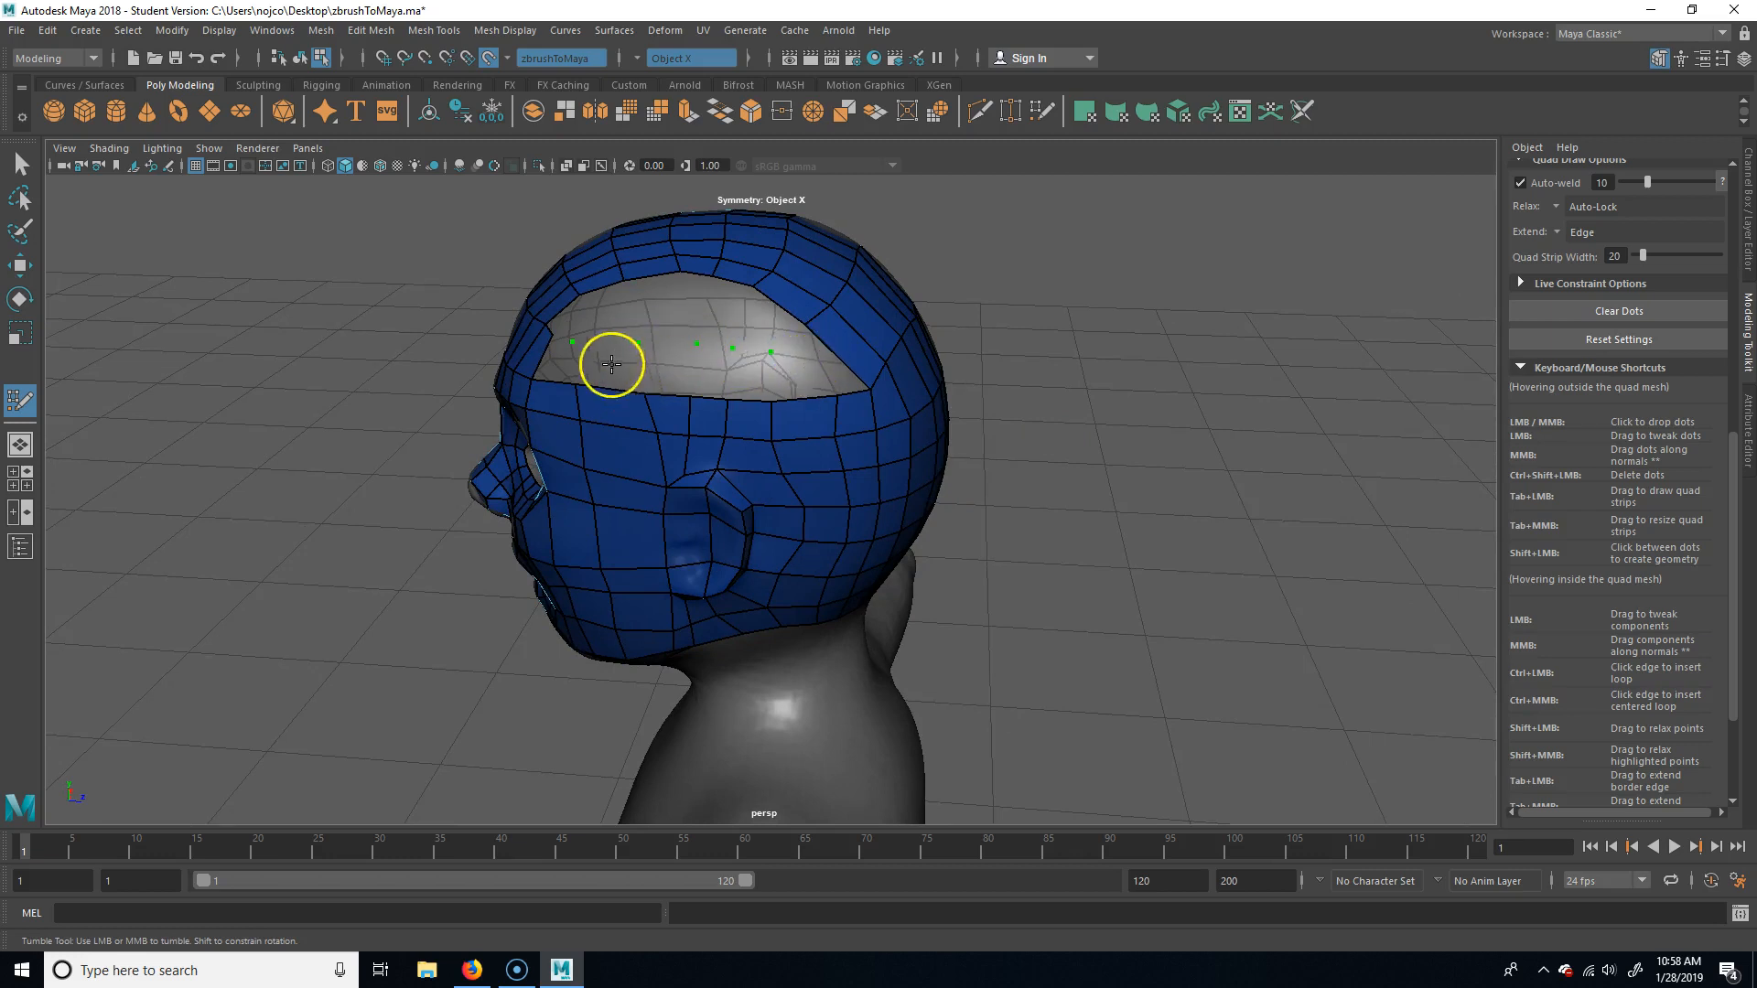
Fill the lower row of the side opening with quads between the dots and the mesh border, working from the forehead toward the back.
left_click(576, 369, "shift")
left_click(612, 360, "shift")
left_click(664, 363, "shift")
left_click(714, 373, "shift")
left_click(764, 372, "shift")
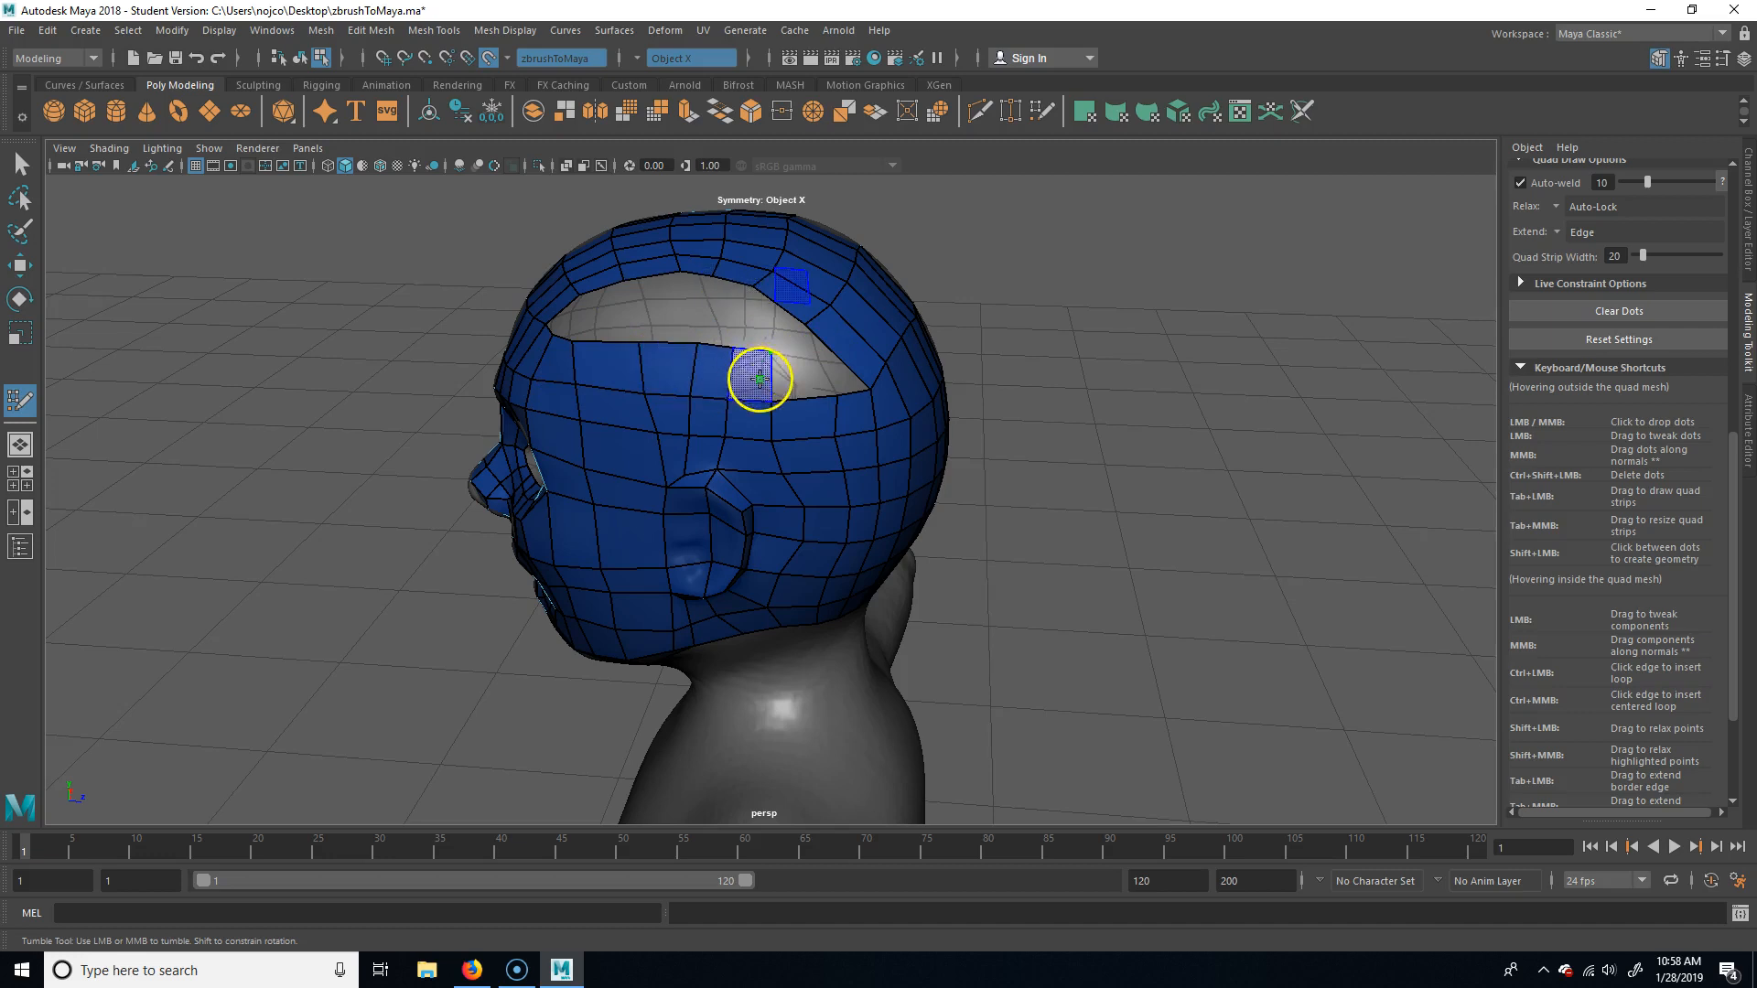
left_click(797, 380, "shift")
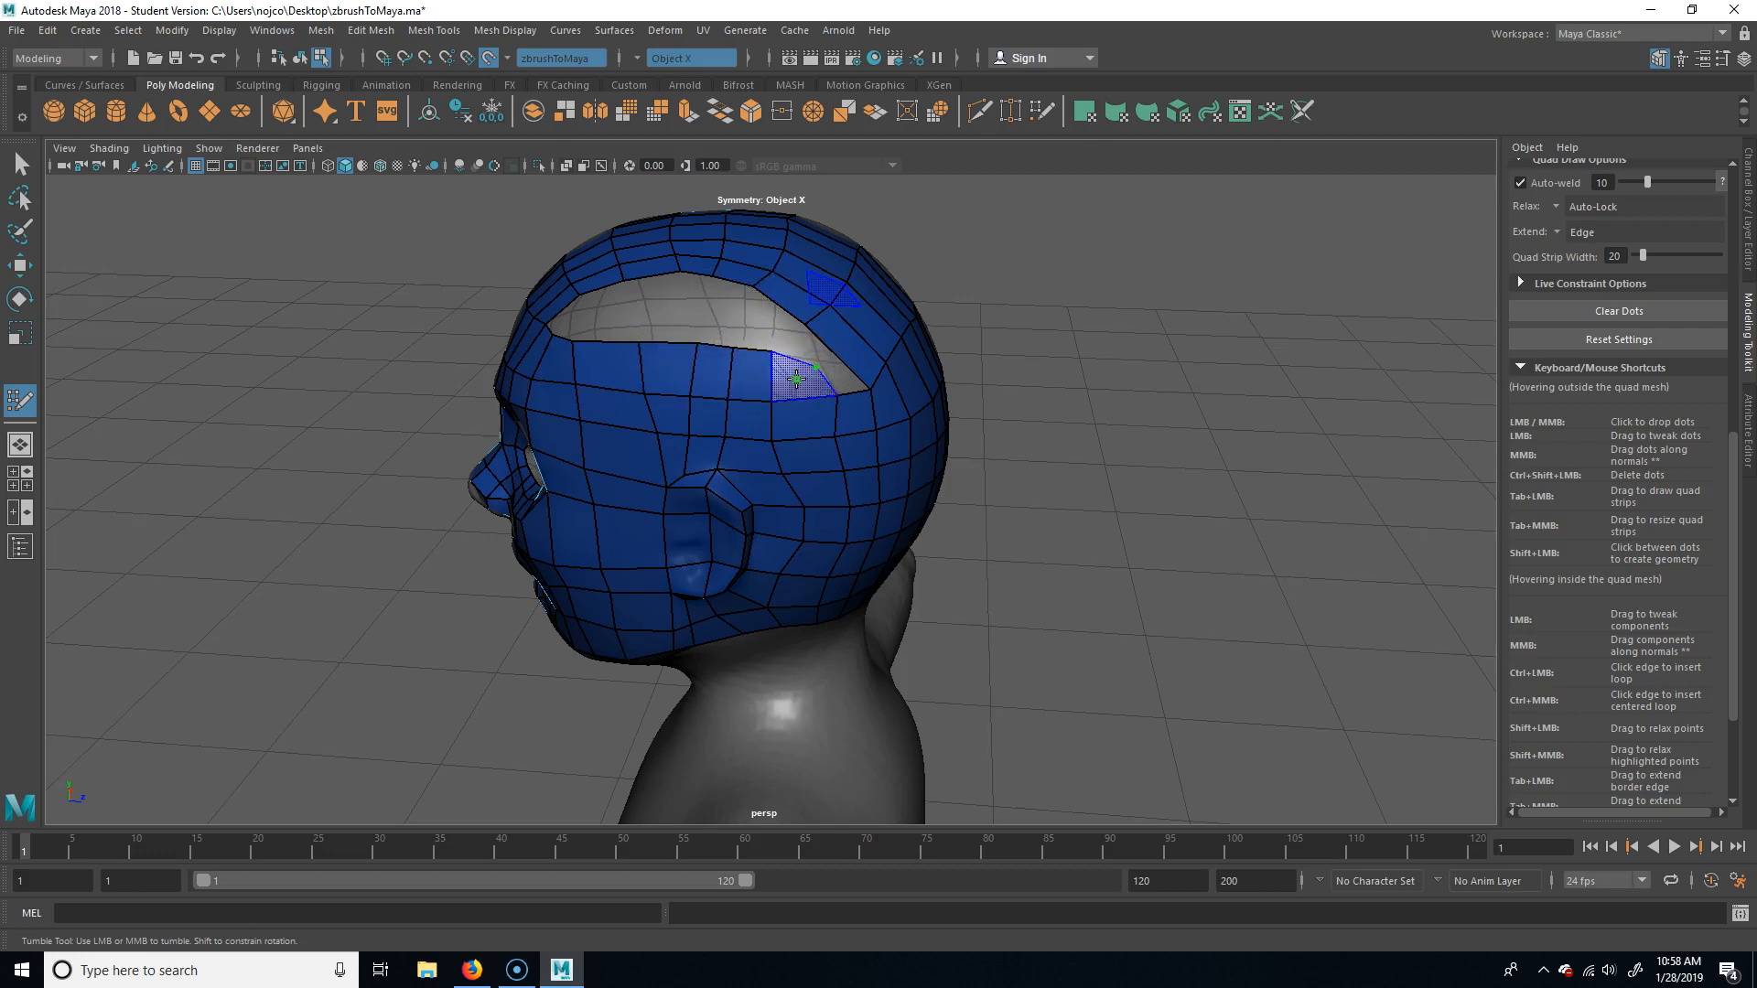
left_click(837, 355, "ctrl")
mouse_move(1137, 388)
left_mouse_down("alt")
mouse_move(1129, 360)
mouse_move(1160, 366)
mouse_move(1139, 364)
mouse_move(1151, 383)
left_mouse_up("alt")
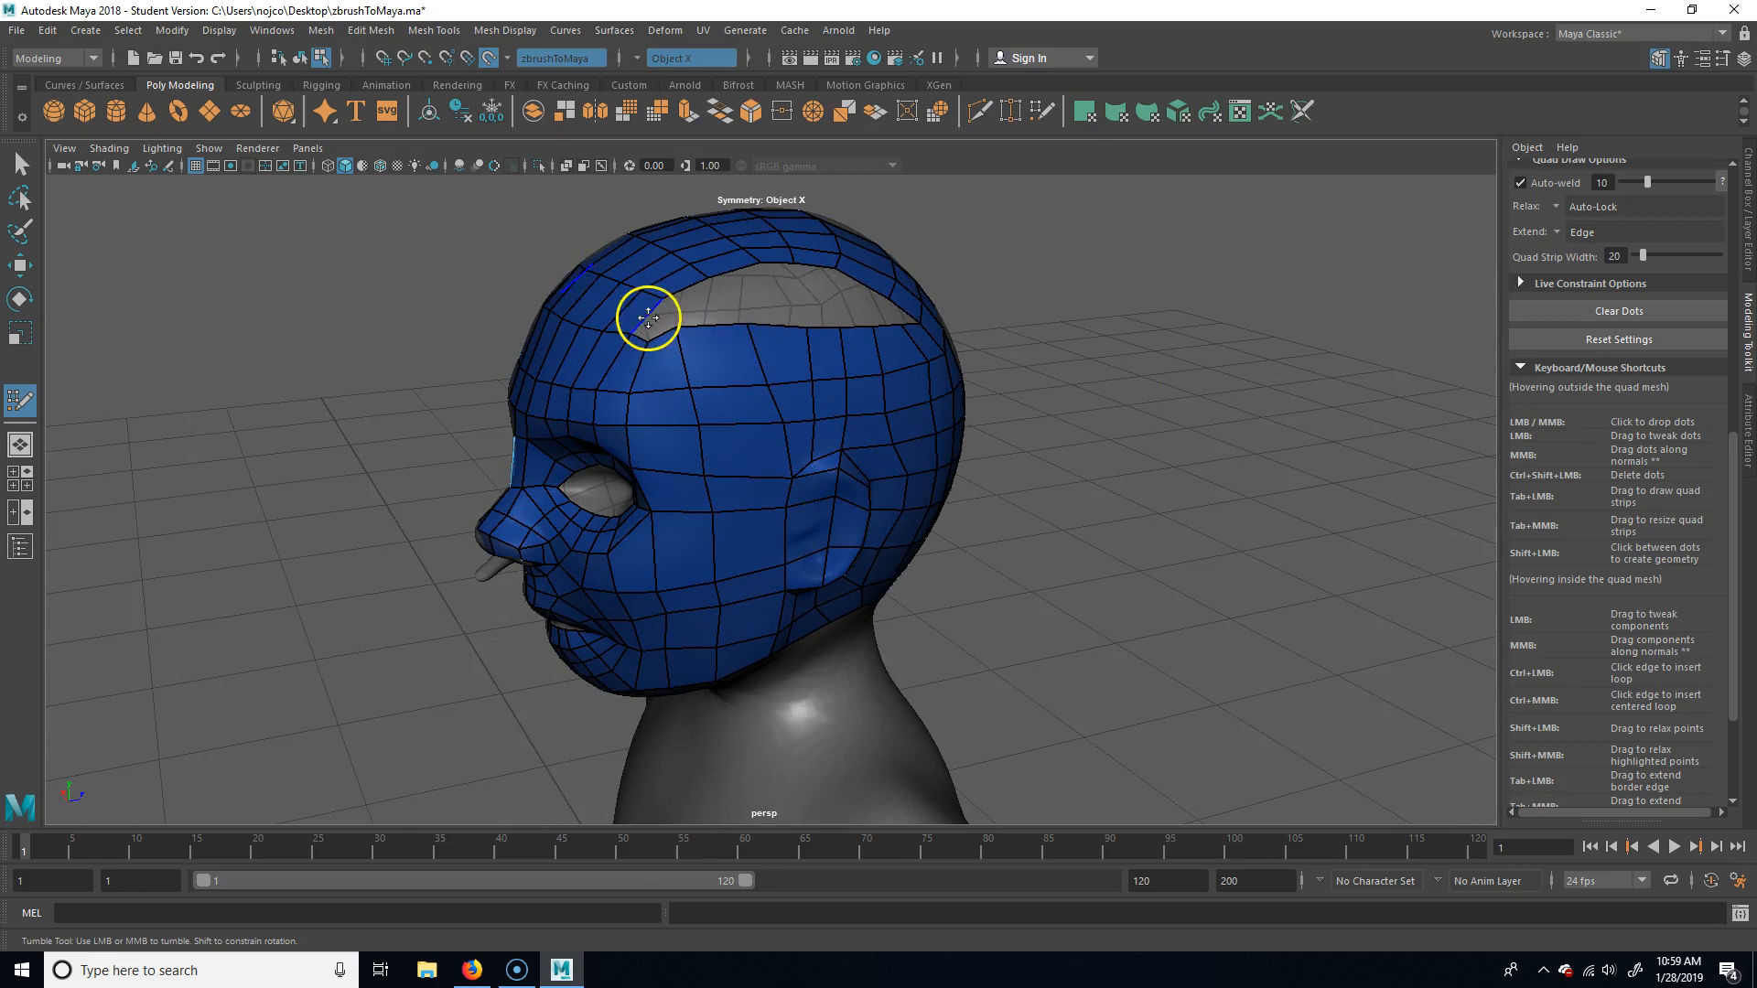
Close the side opening's front and rear corners and insert a vertical edge loop from the opening down the temple and cheek to the jaw.
left_click_drag(1043, 471, 675, 356, "alt")
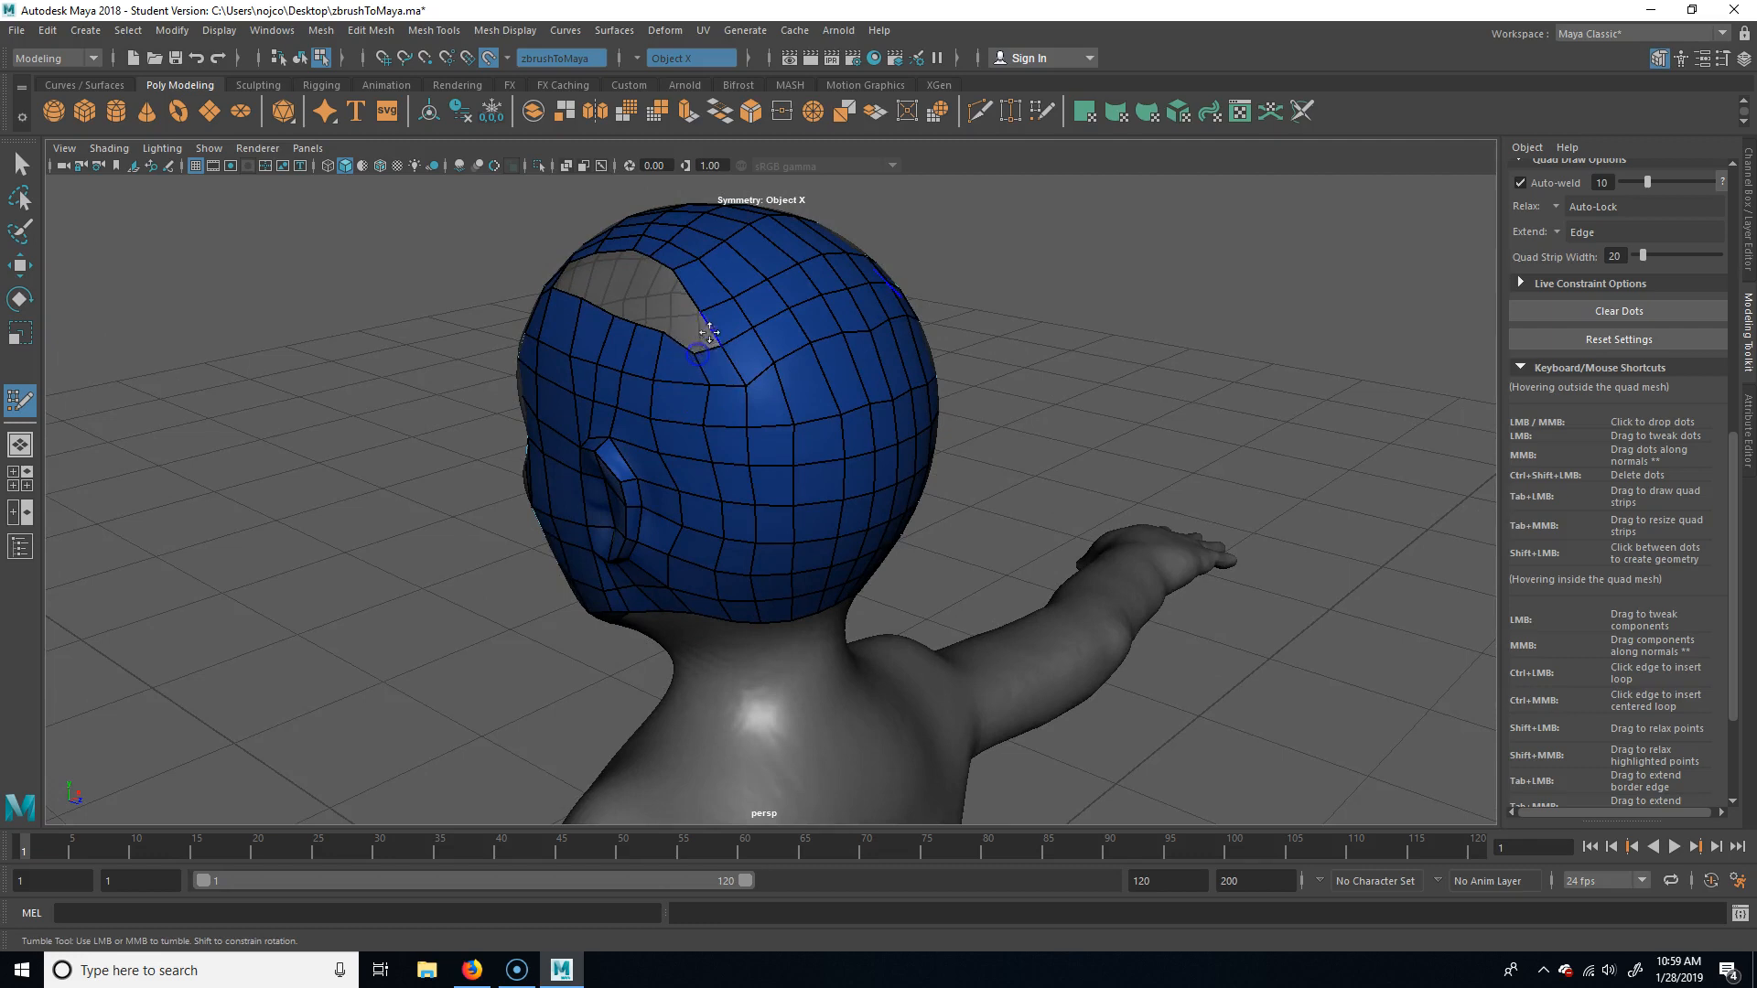
left_click_drag(1107, 448, 918, 404, "alt")
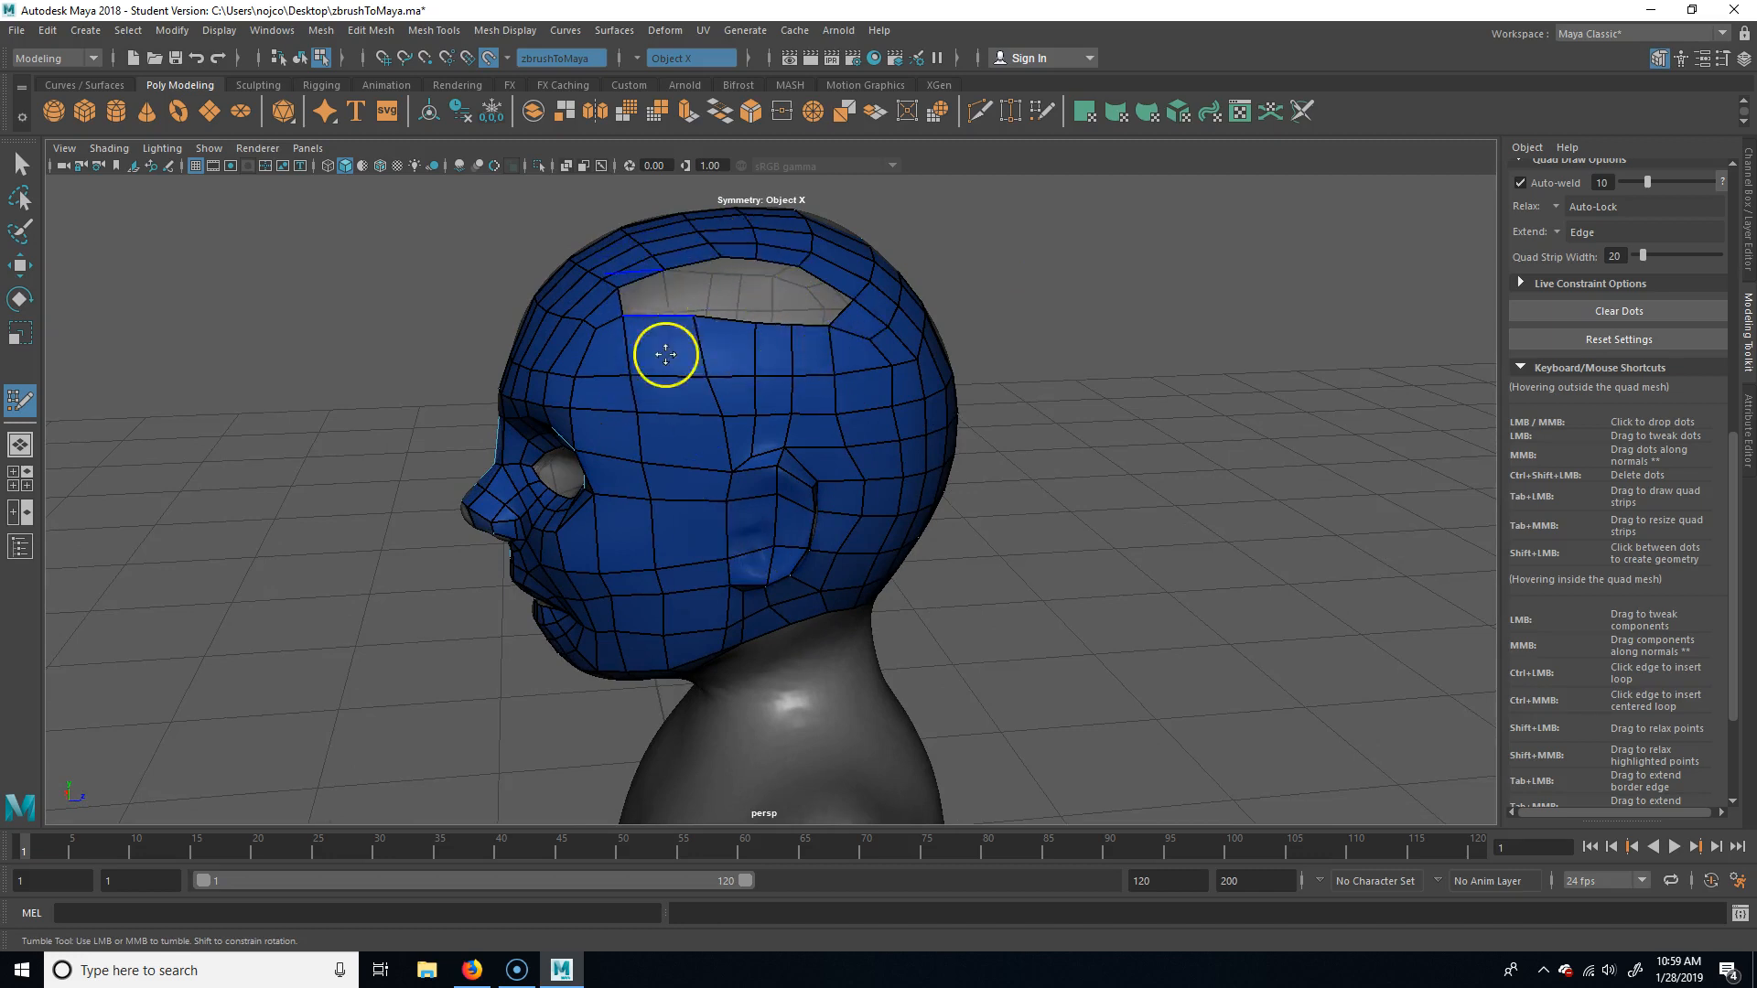
left_click_drag(745, 608, 1173, 510, "alt")
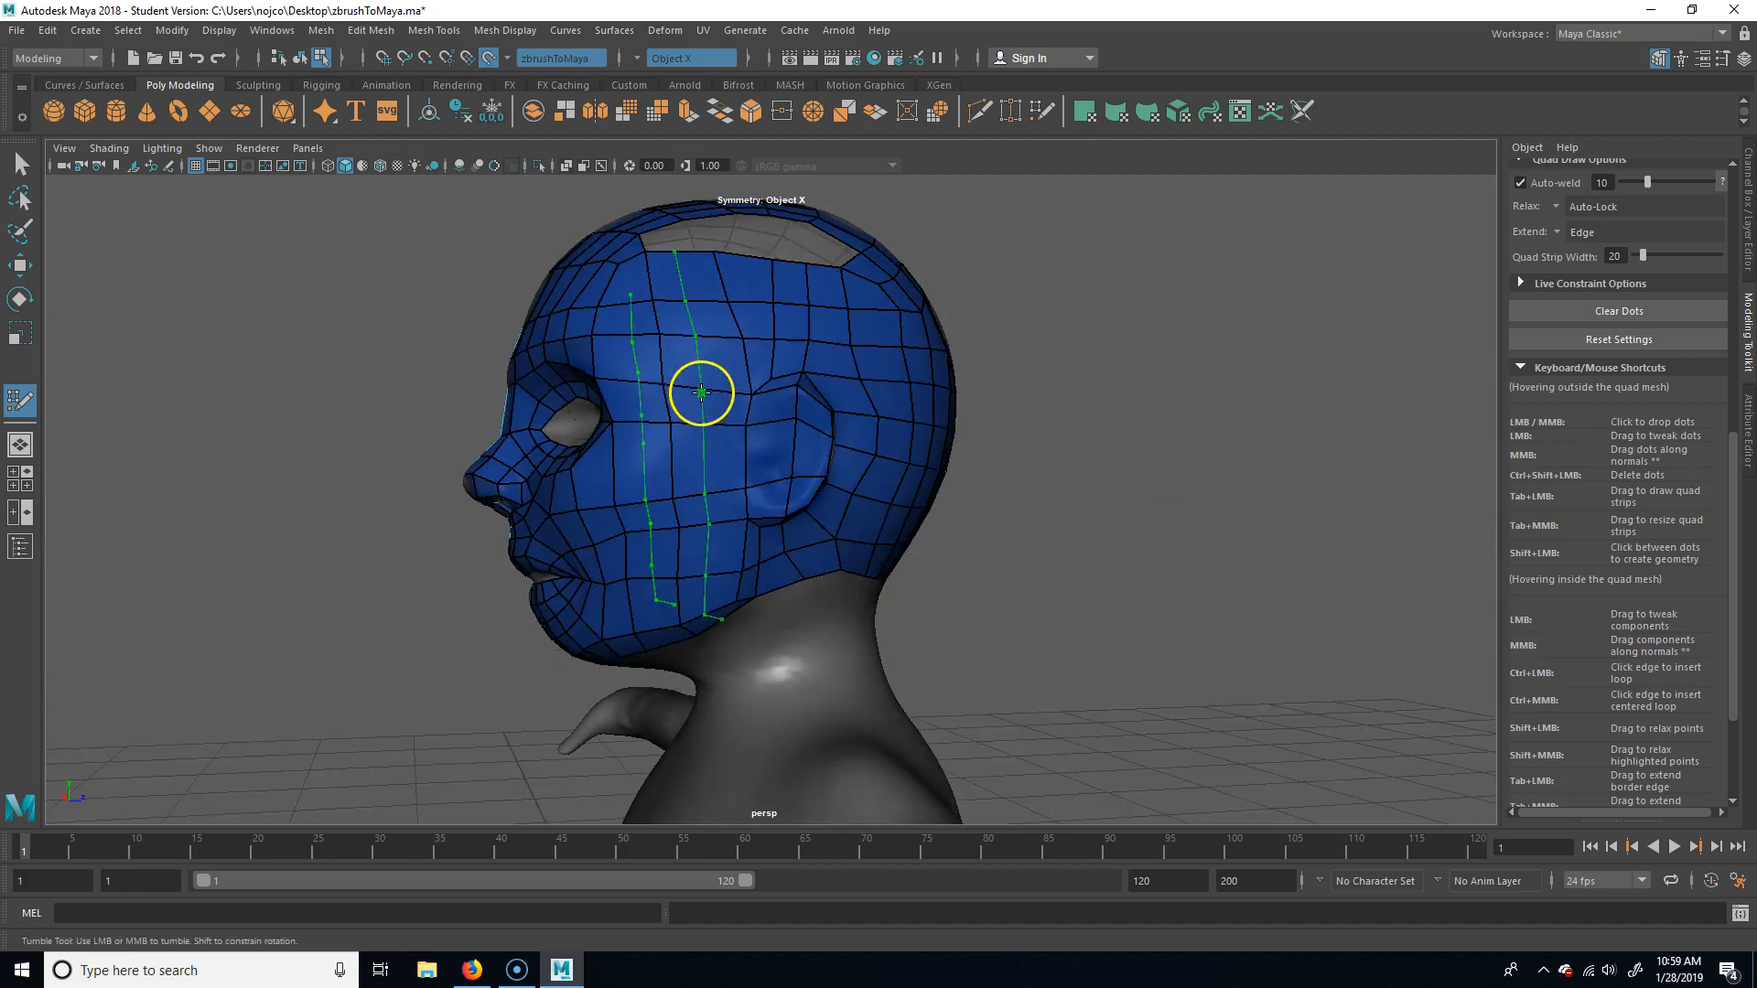
left_click_drag(1101, 412, 640, 479, "alt")
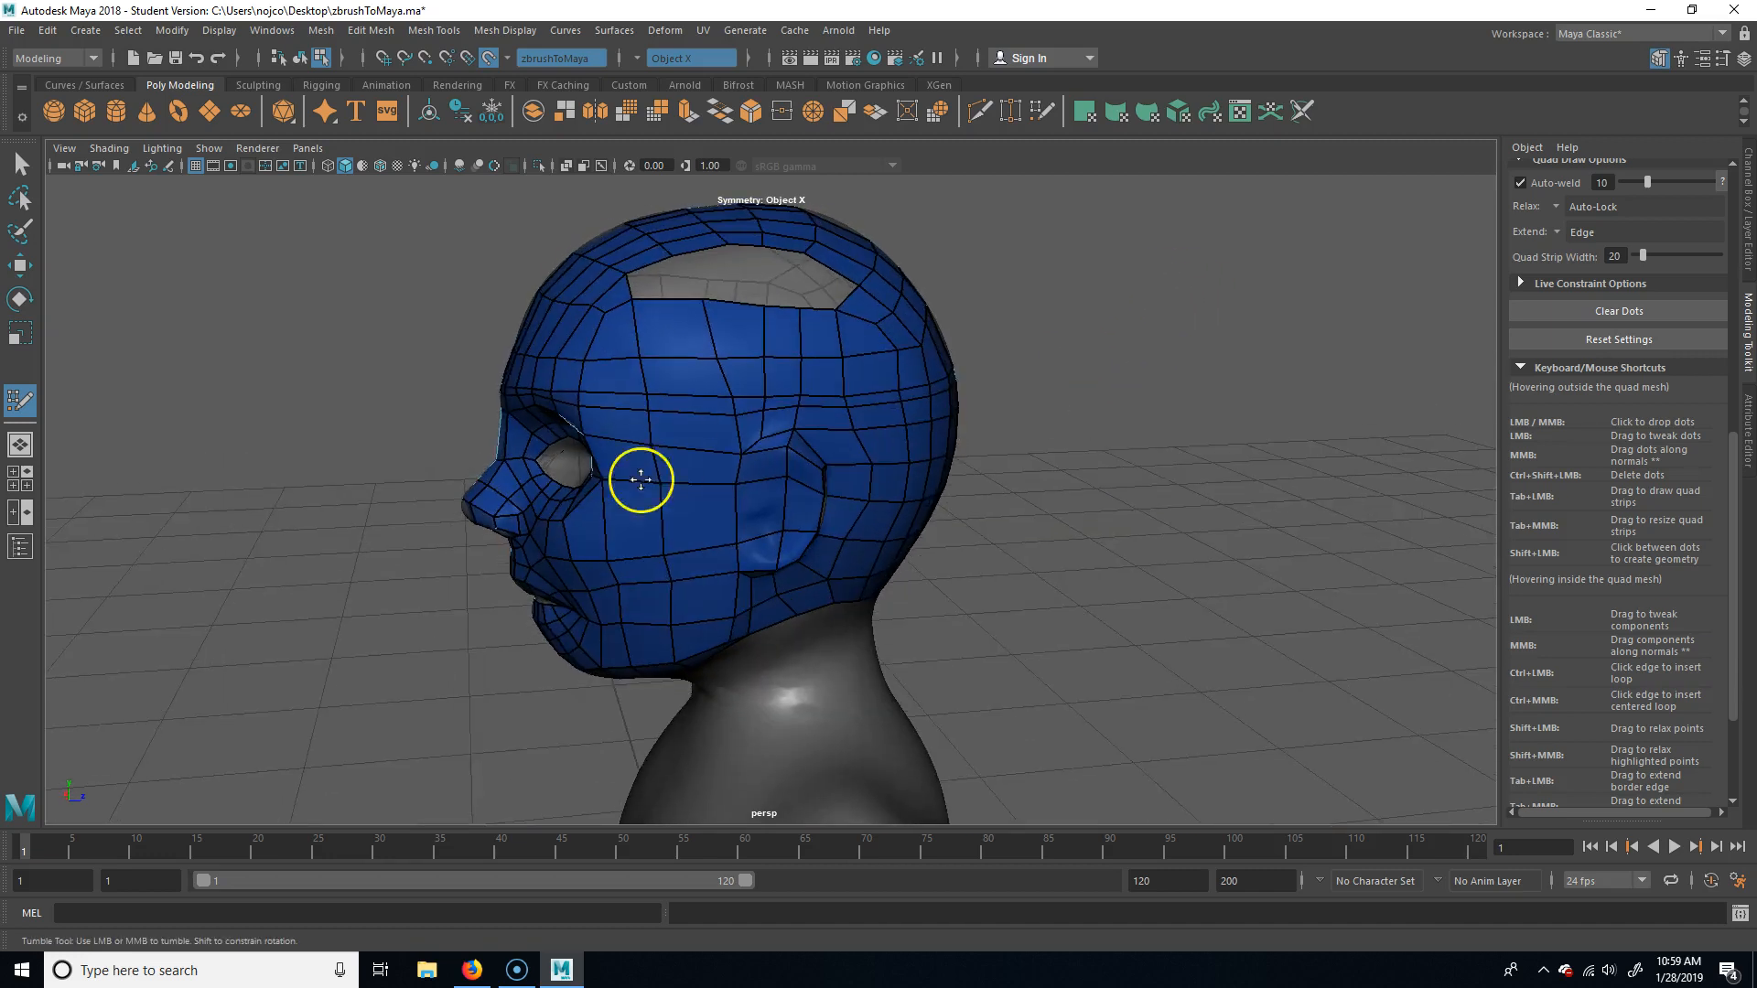
left_click(691, 445, "ctrl")
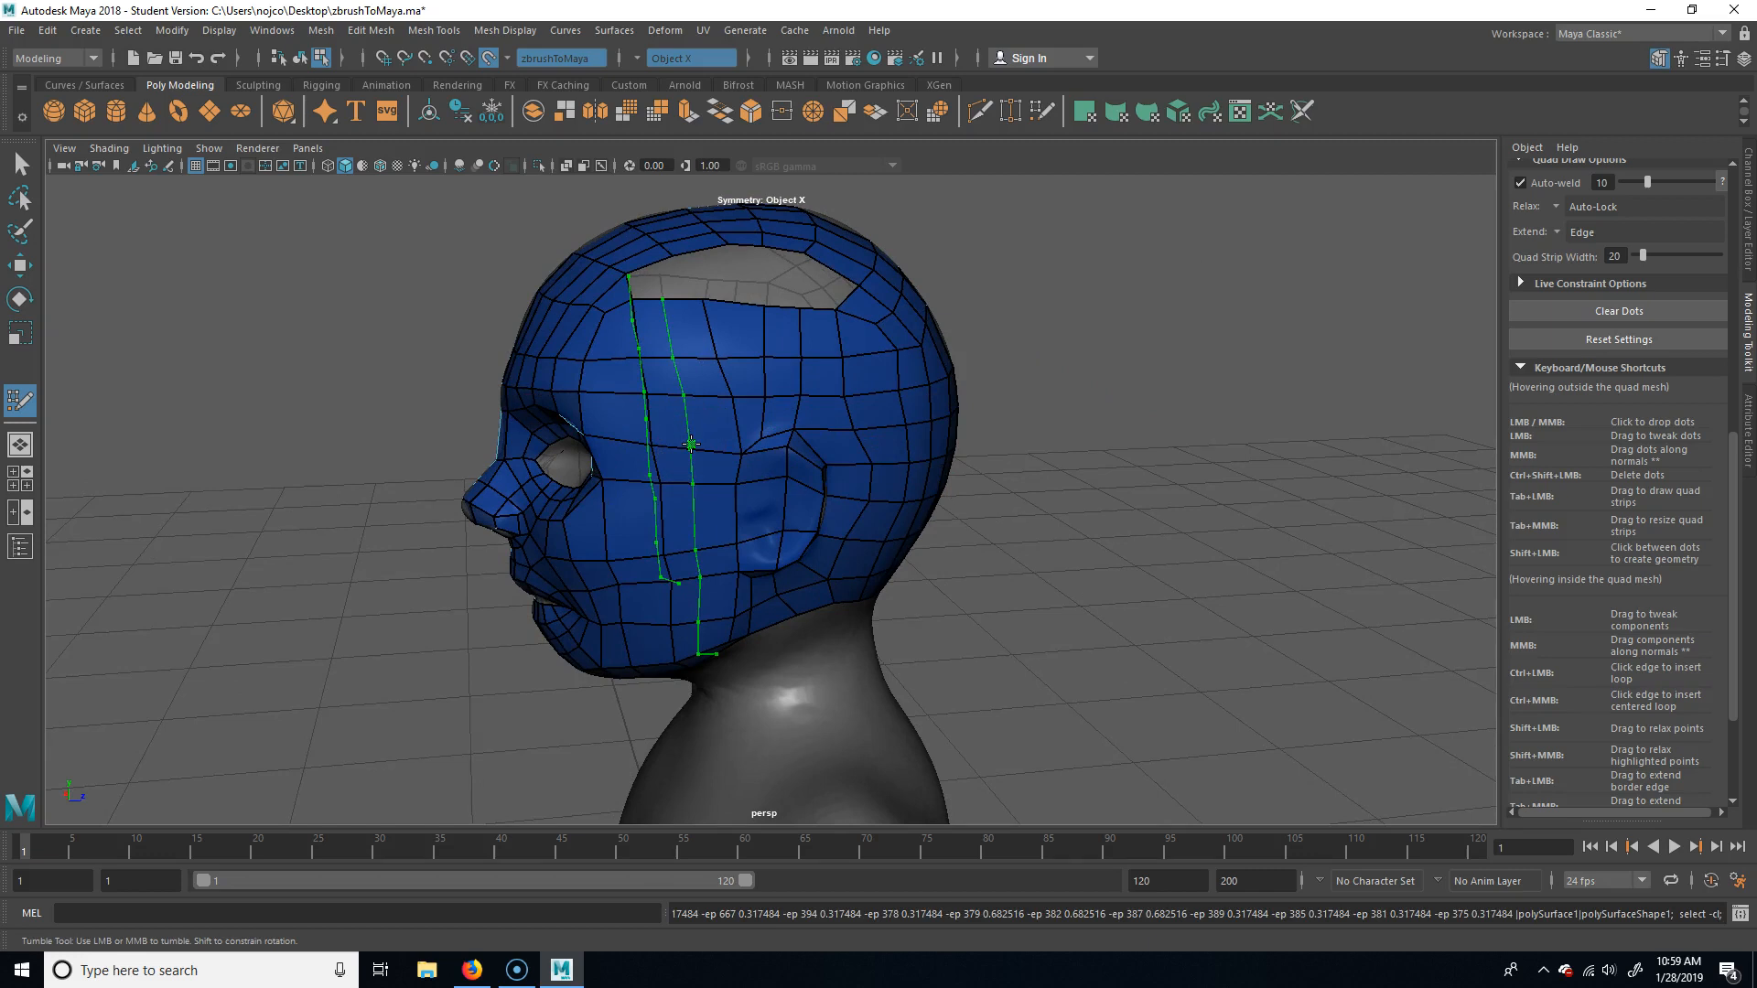
Fill the rest of the side opening with quads joining the side mesh to the crown.
left_click(644, 287, "shift")
left_click(688, 282, "shift")
left_click(729, 281, "shift")
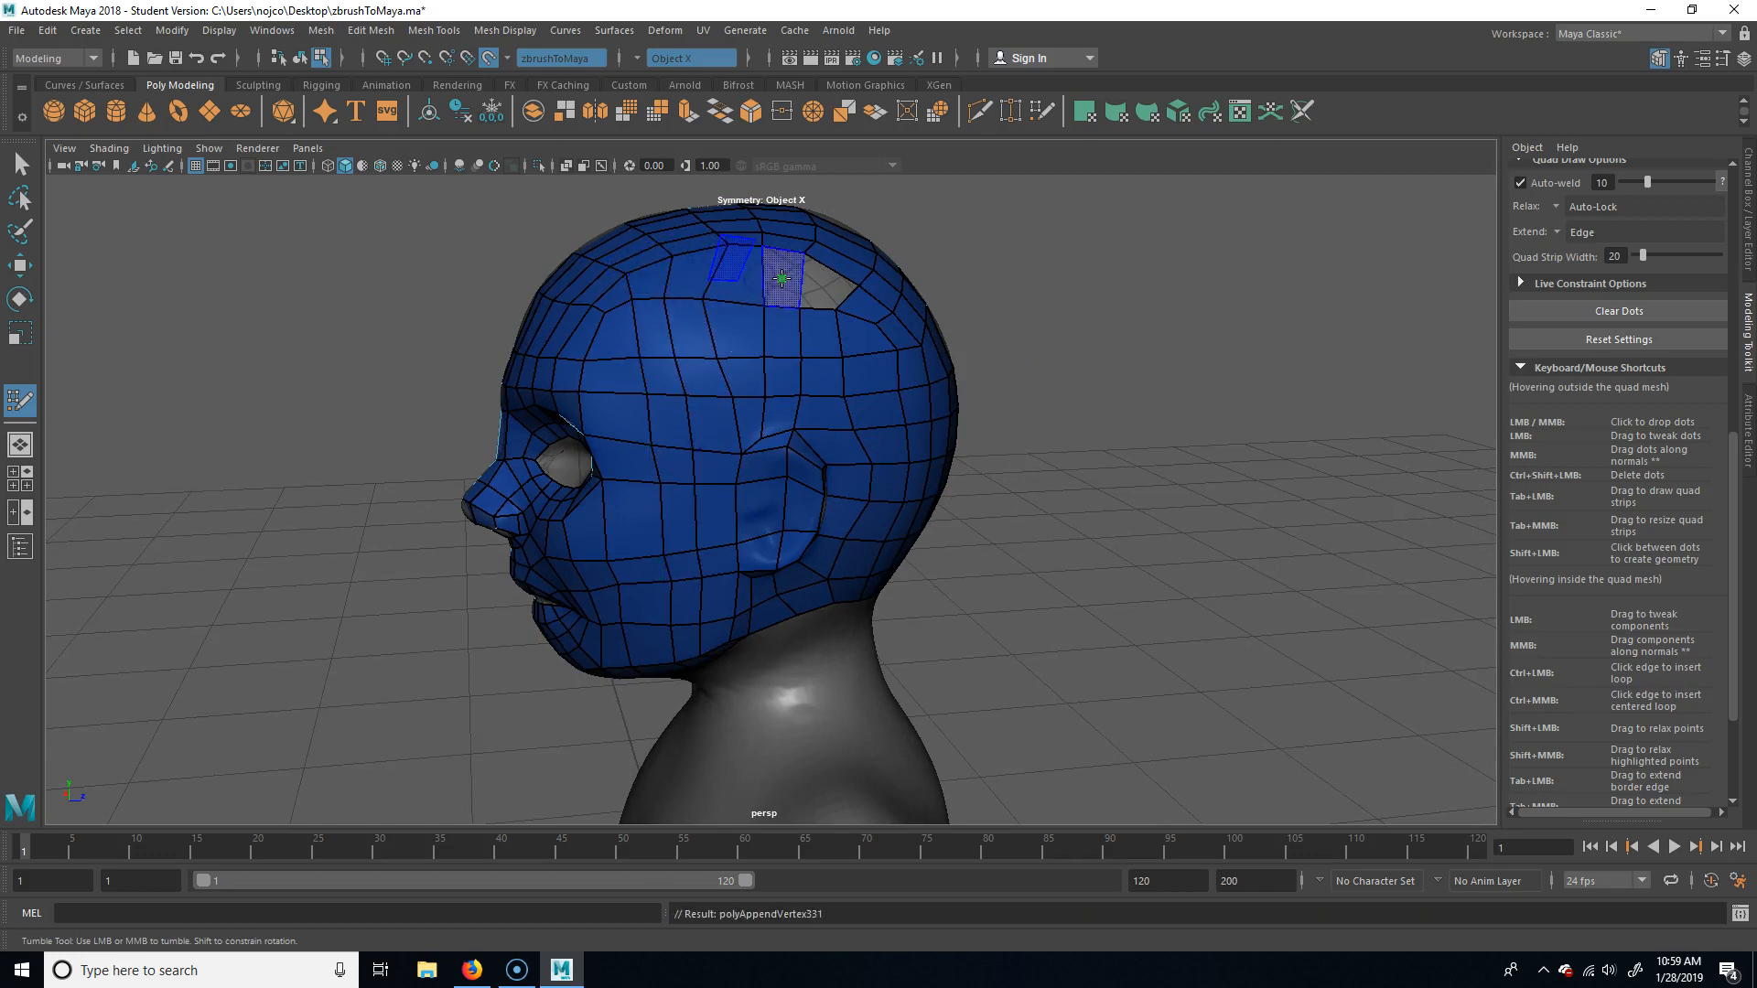
left_click(787, 285, "shift")
Relax the mesh over the filled side area, the back of the head and the border above the neck.
left_click_drag(1027, 580, 942, 589, "alt")
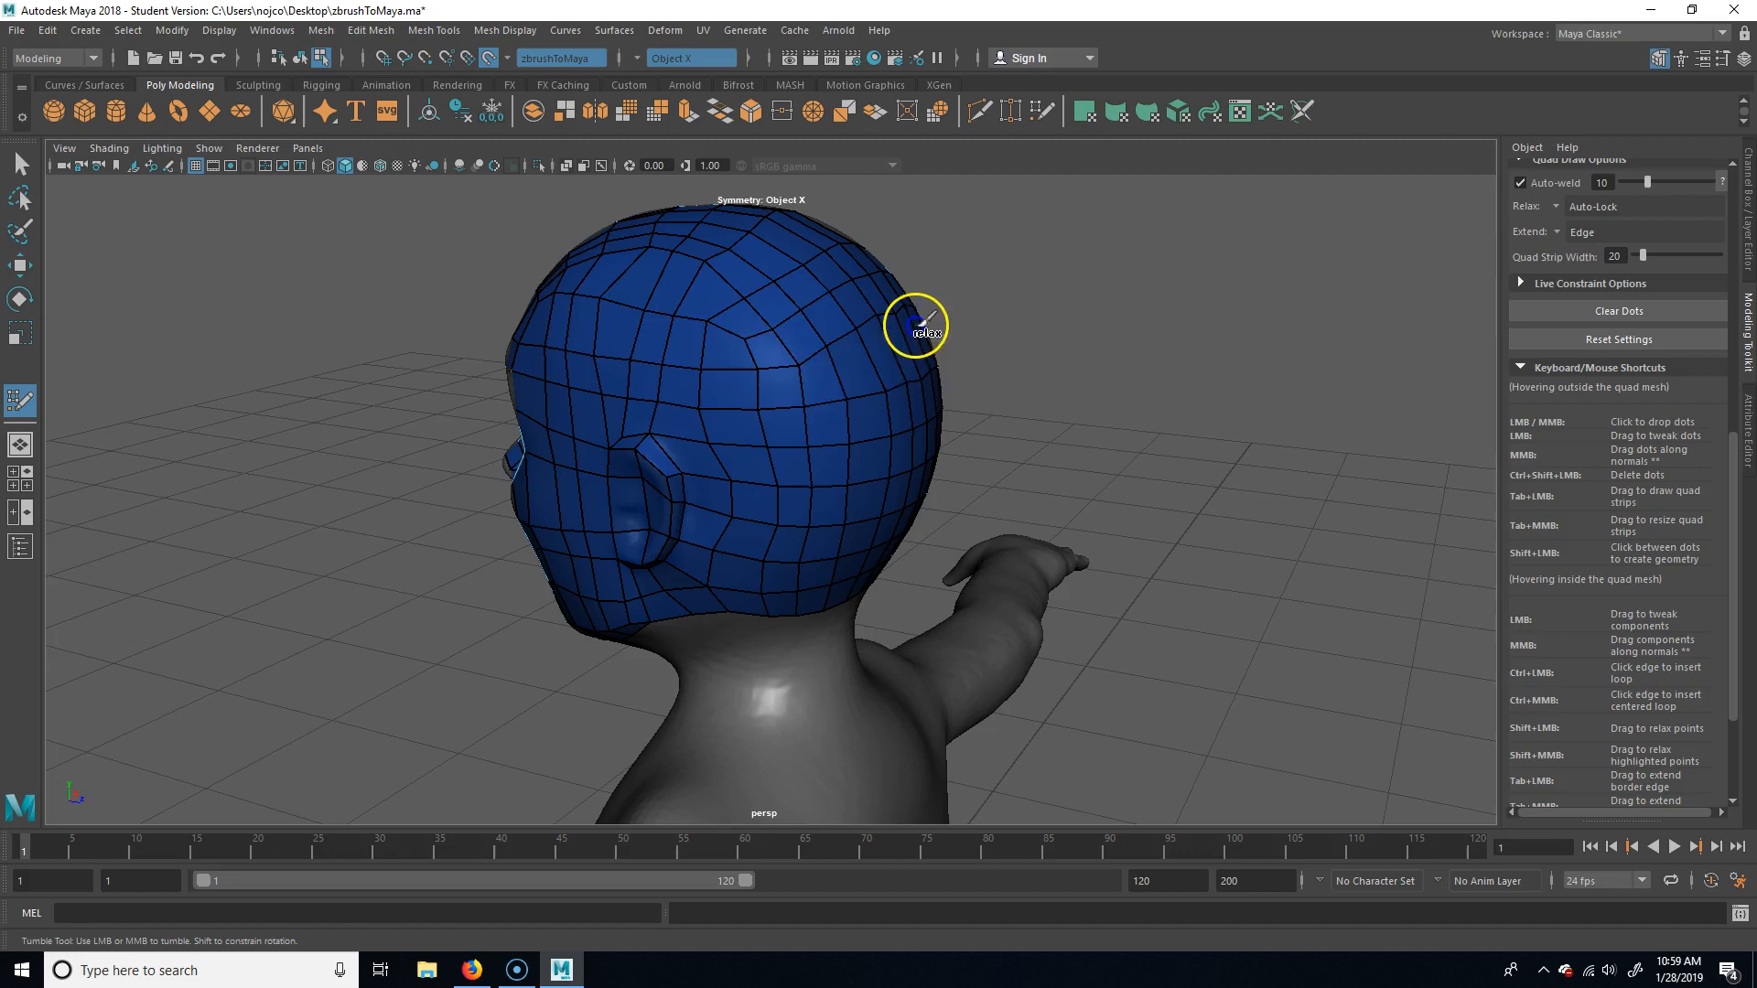
mouse_move(722, 443)
left_mouse_down("alt")
mouse_move(882, 321)
mouse_move(709, 384)
mouse_move(739, 405)
left_mouse_up("alt")
left_click_drag(632, 327, 802, 363, "shift")
left_click_drag(1260, 602, 820, 490, "alt")
left_click_drag(812, 341, 827, 412, "shift")
mouse_move(1137, 596)
left_mouse_down("alt")
mouse_move(815, 529)
mouse_move(783, 499)
left_mouse_up("alt")
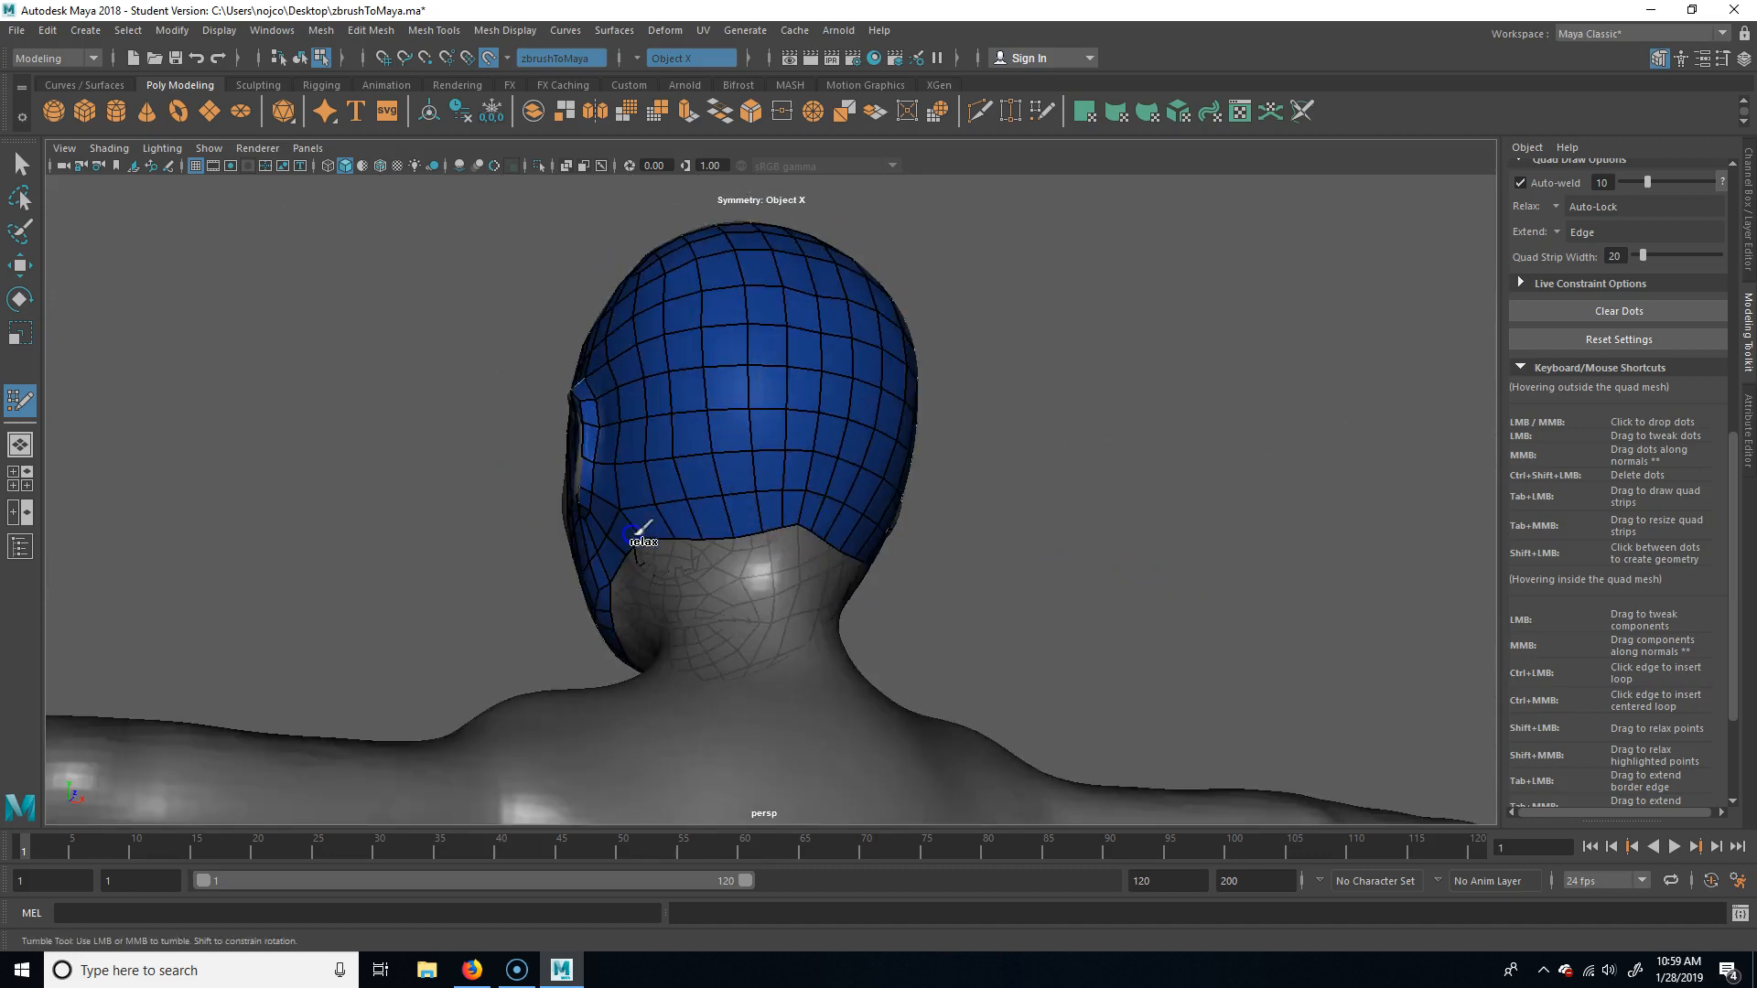
mouse_move(1142, 523)
left_mouse_down("alt")
mouse_move(1431, 506)
mouse_move(1306, 518)
left_mouse_up("alt")
left_click_drag(804, 455, 813, 457, "shift")
Relax the face mesh around the cheeks, nose and jaw.
left_click_drag(1187, 464, 1241, 497, "alt")
mouse_move(908, 442)
left_mouse_down("shift")
mouse_move(894, 535)
mouse_move(871, 521)
mouse_move(894, 529)
mouse_move(737, 542)
left_mouse_up("shift")
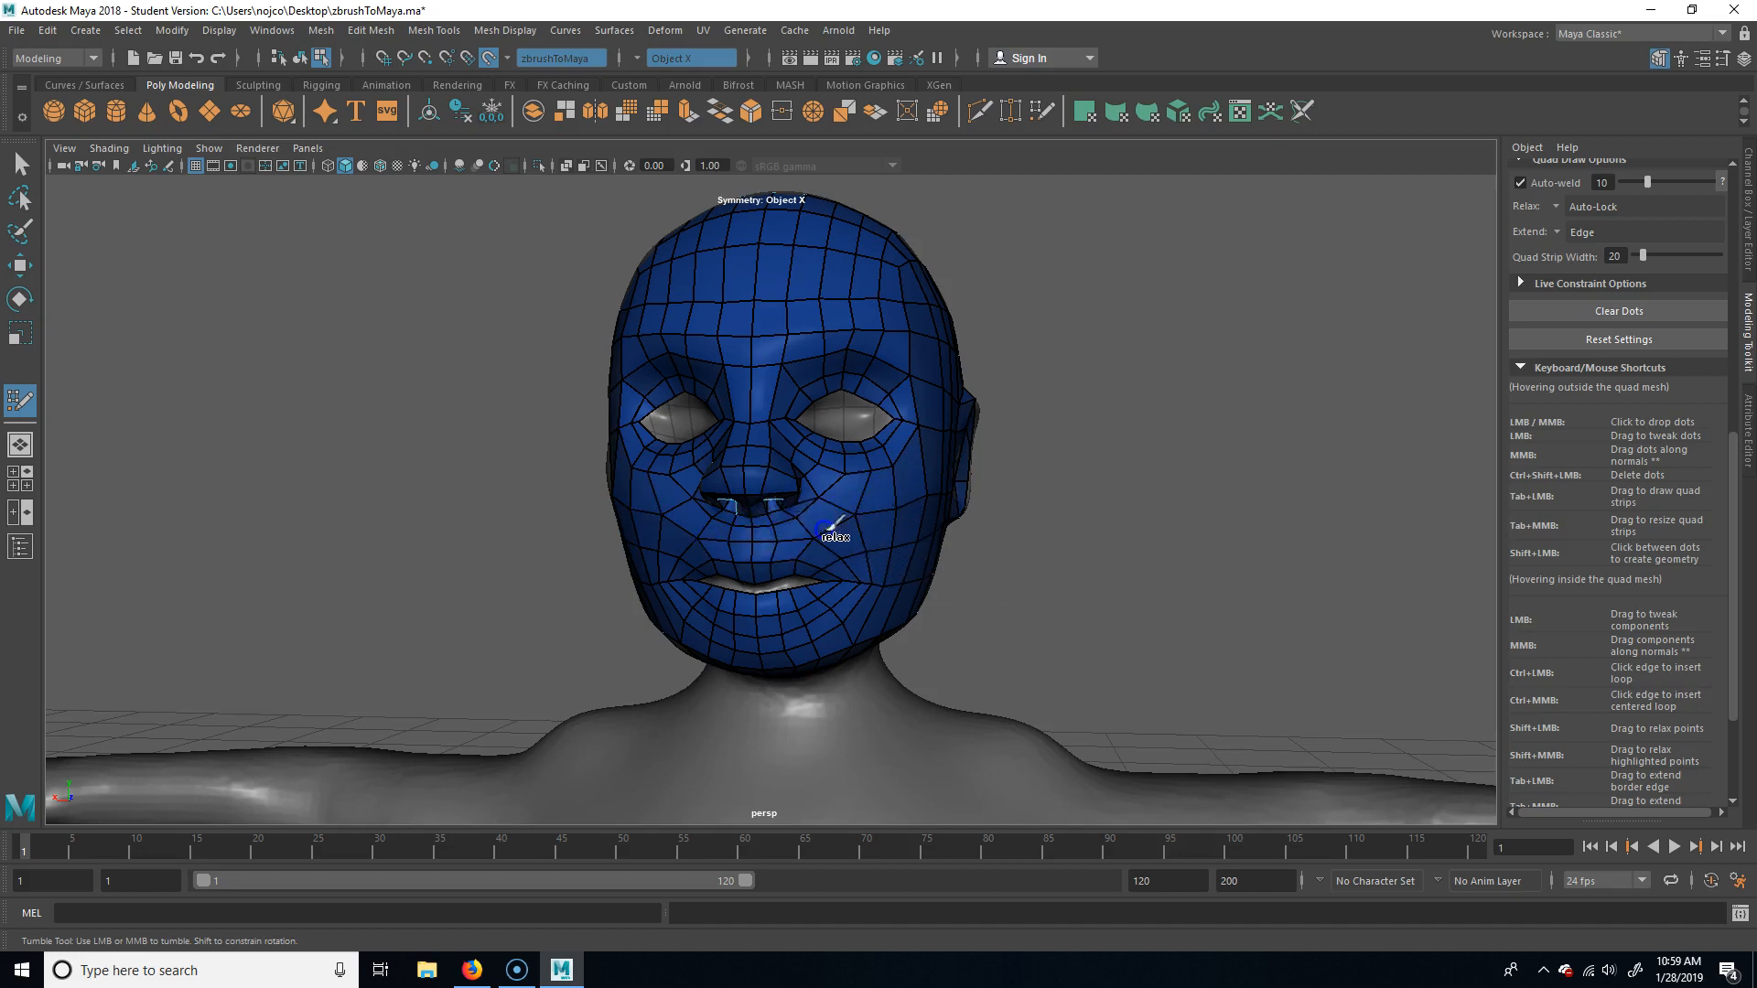
mouse_move(1133, 575)
left_mouse_down("alt")
mouse_move(1087, 520)
mouse_move(1035, 505)
left_mouse_up("alt")
left_click_drag(720, 343, 704, 350, "shift")
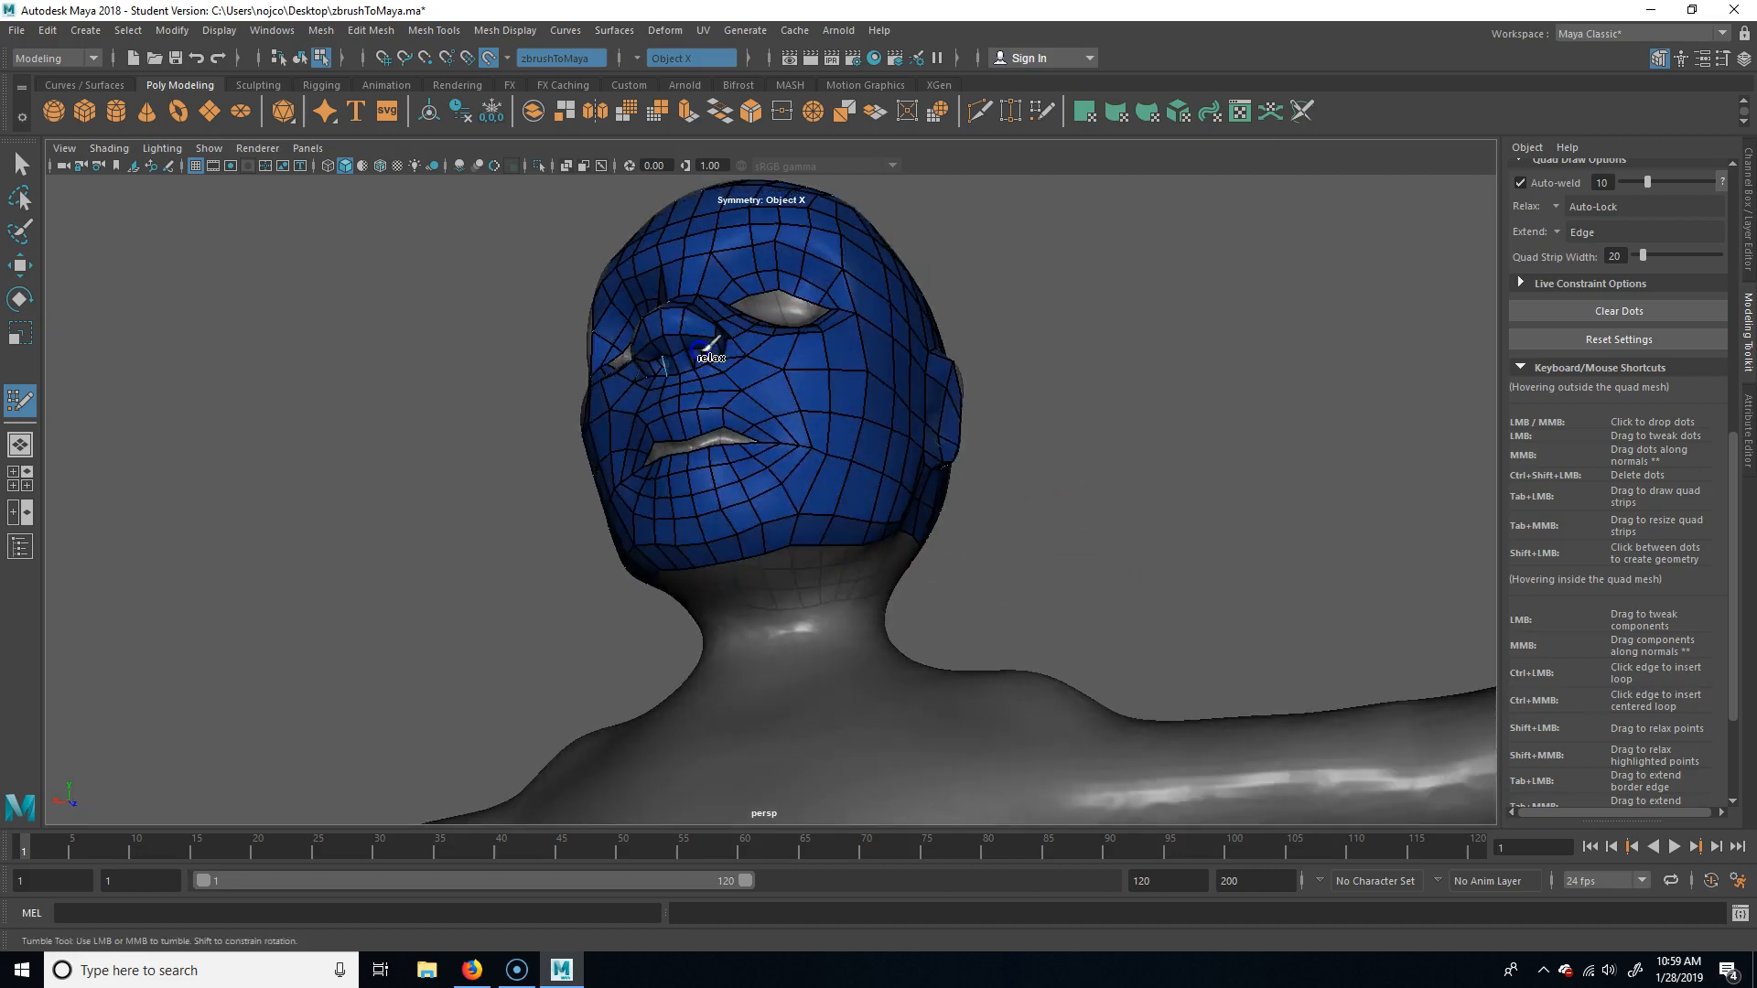
left_click_drag(1148, 432, 1123, 541, "alt")
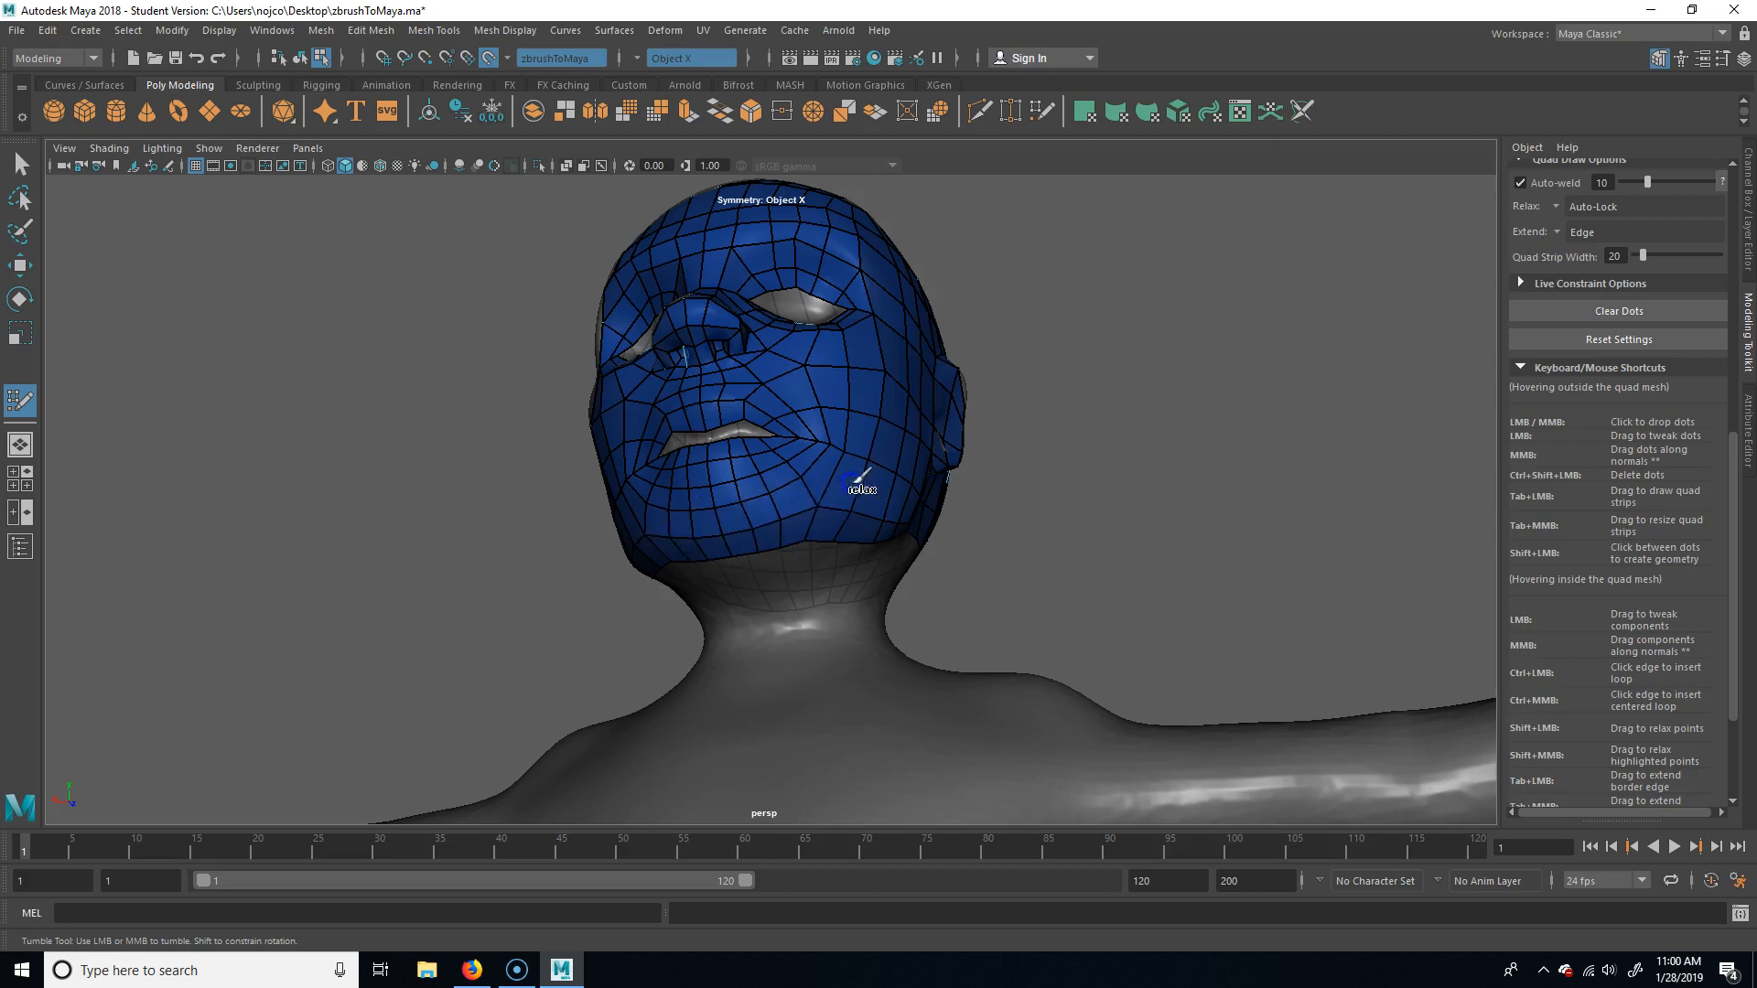
Review the retopologized head from the side and front, together with the uncovered neck, arms and torso.
left_click_drag(885, 524, 1117, 588, "alt")
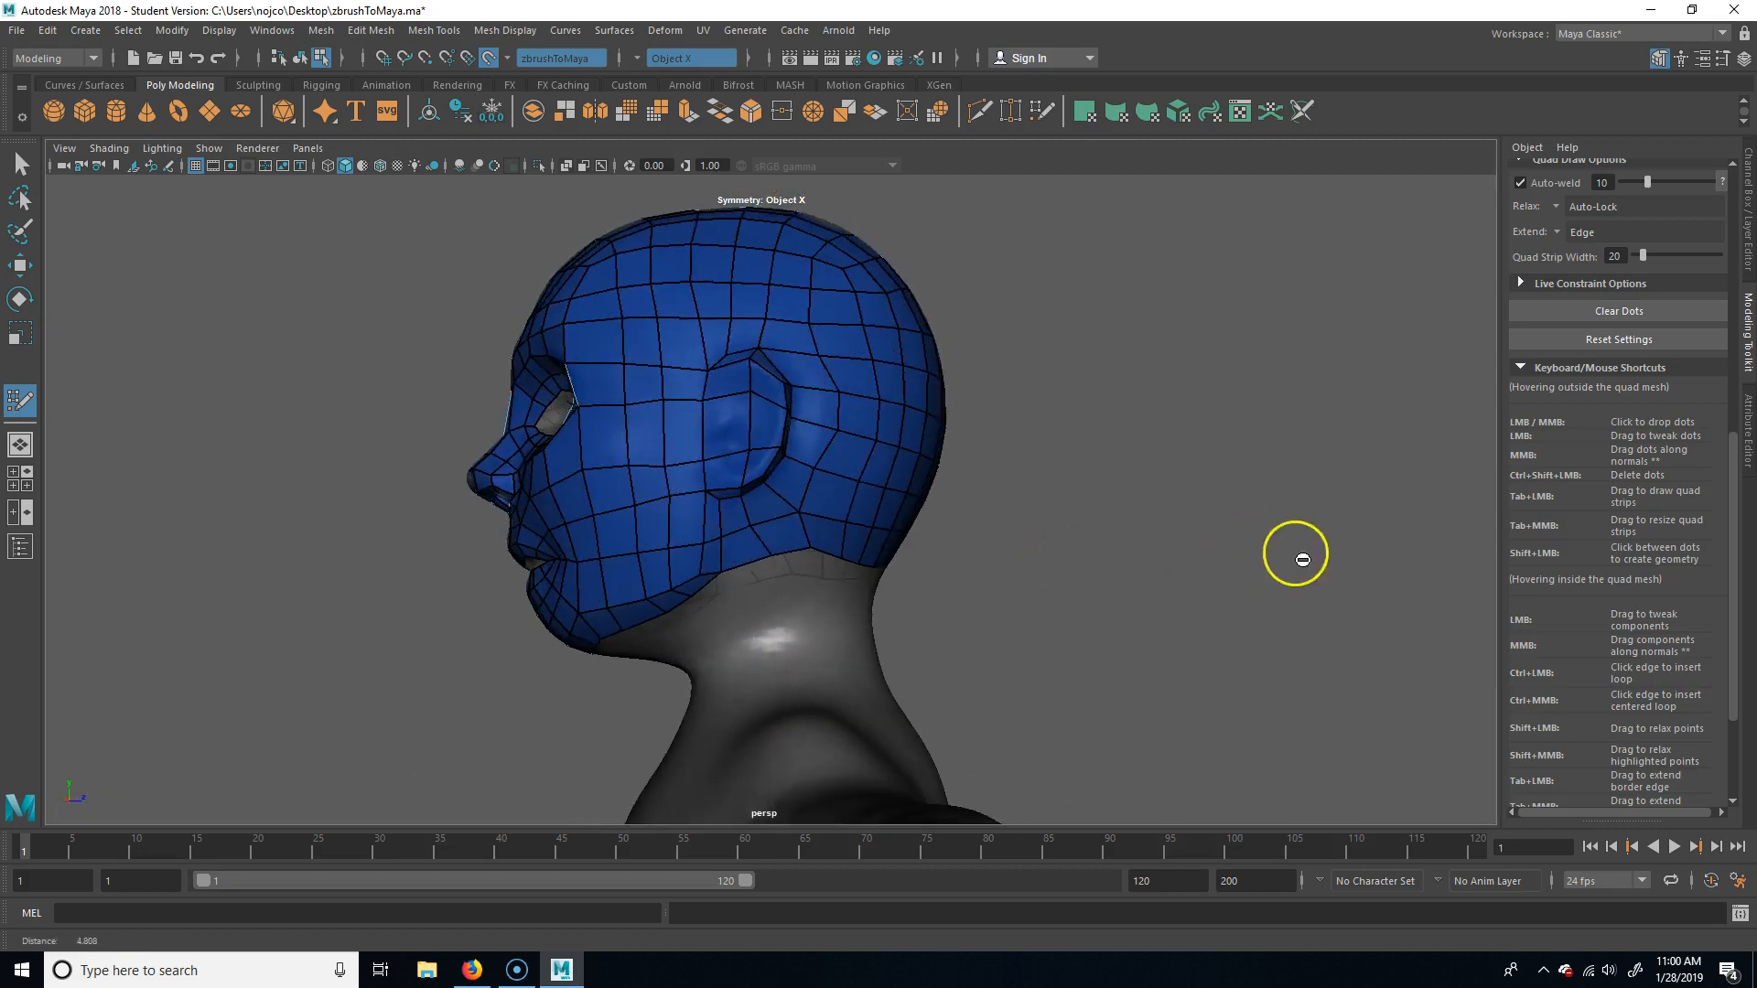
middle_click_drag(1294, 553, 987, 547, "alt")
left_click_drag(986, 547, 1095, 573, "alt")
mouse_move(1095, 572)
right_mouse_down("alt")
mouse_move(1106, 561)
mouse_move(1113, 582)
right_mouse_up("alt")
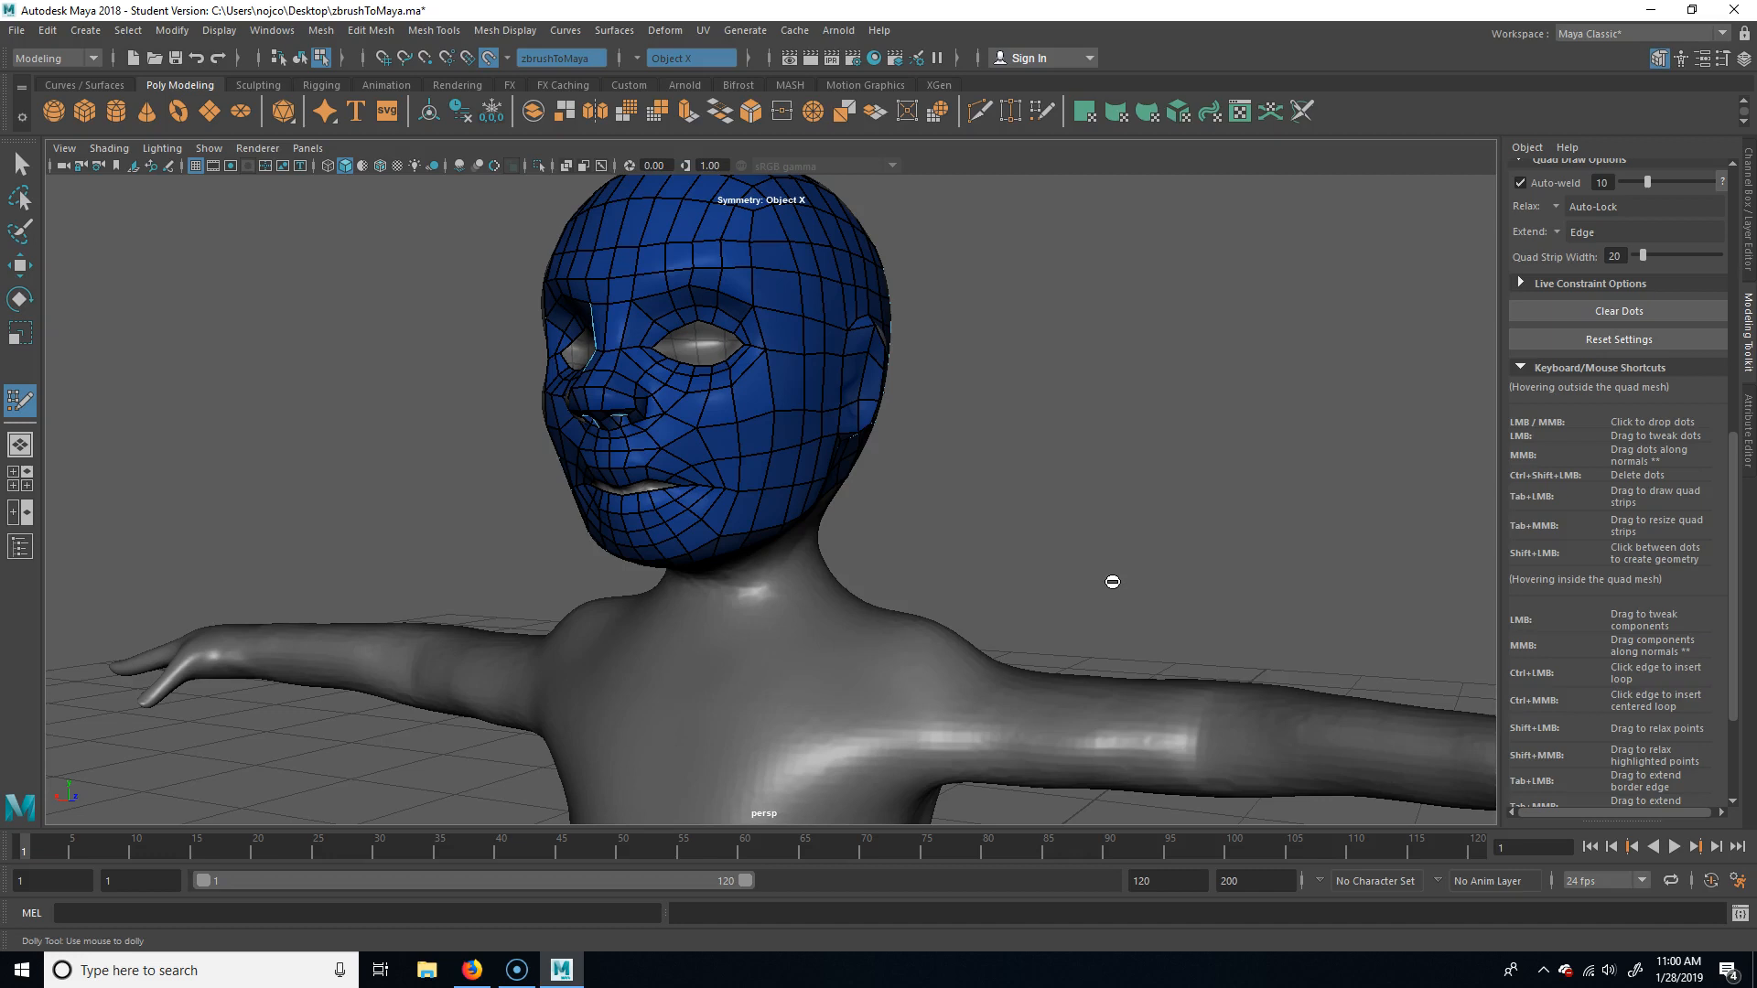
right_click_drag(1124, 503, 791, 505, "alt")
middle_click_drag(1271, 542, 1196, 299, "alt")
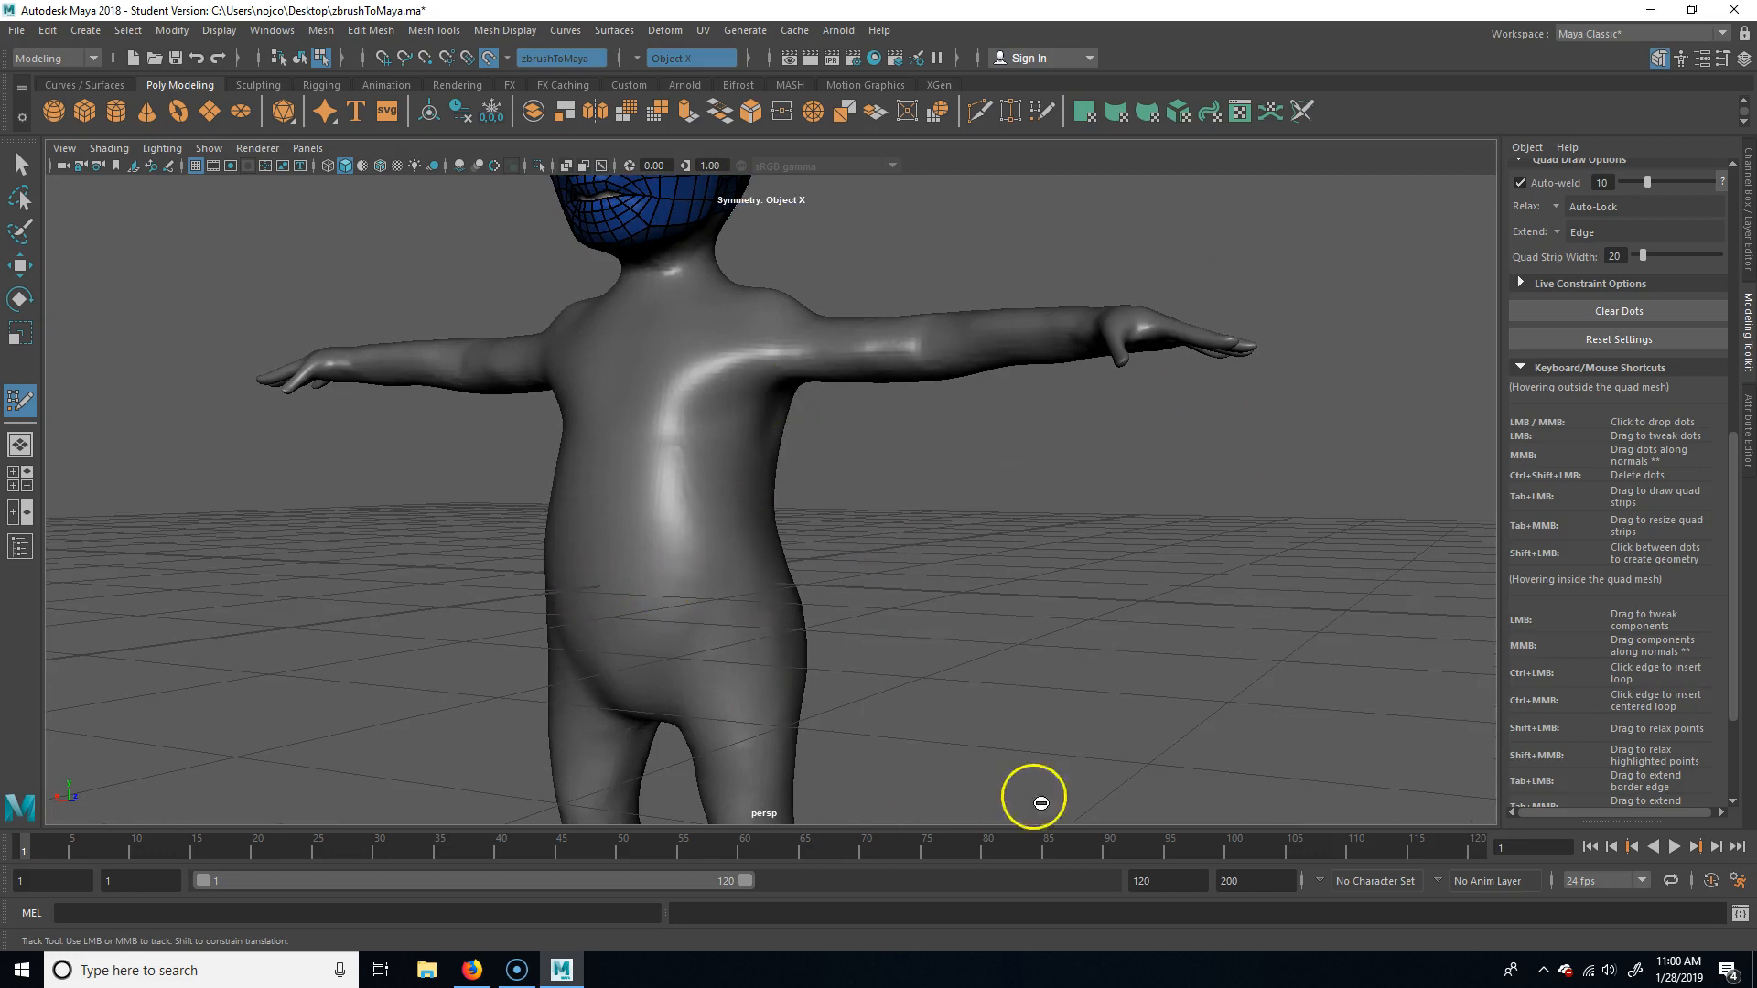
middle_click_drag(1024, 576, 1014, 723, "alt")
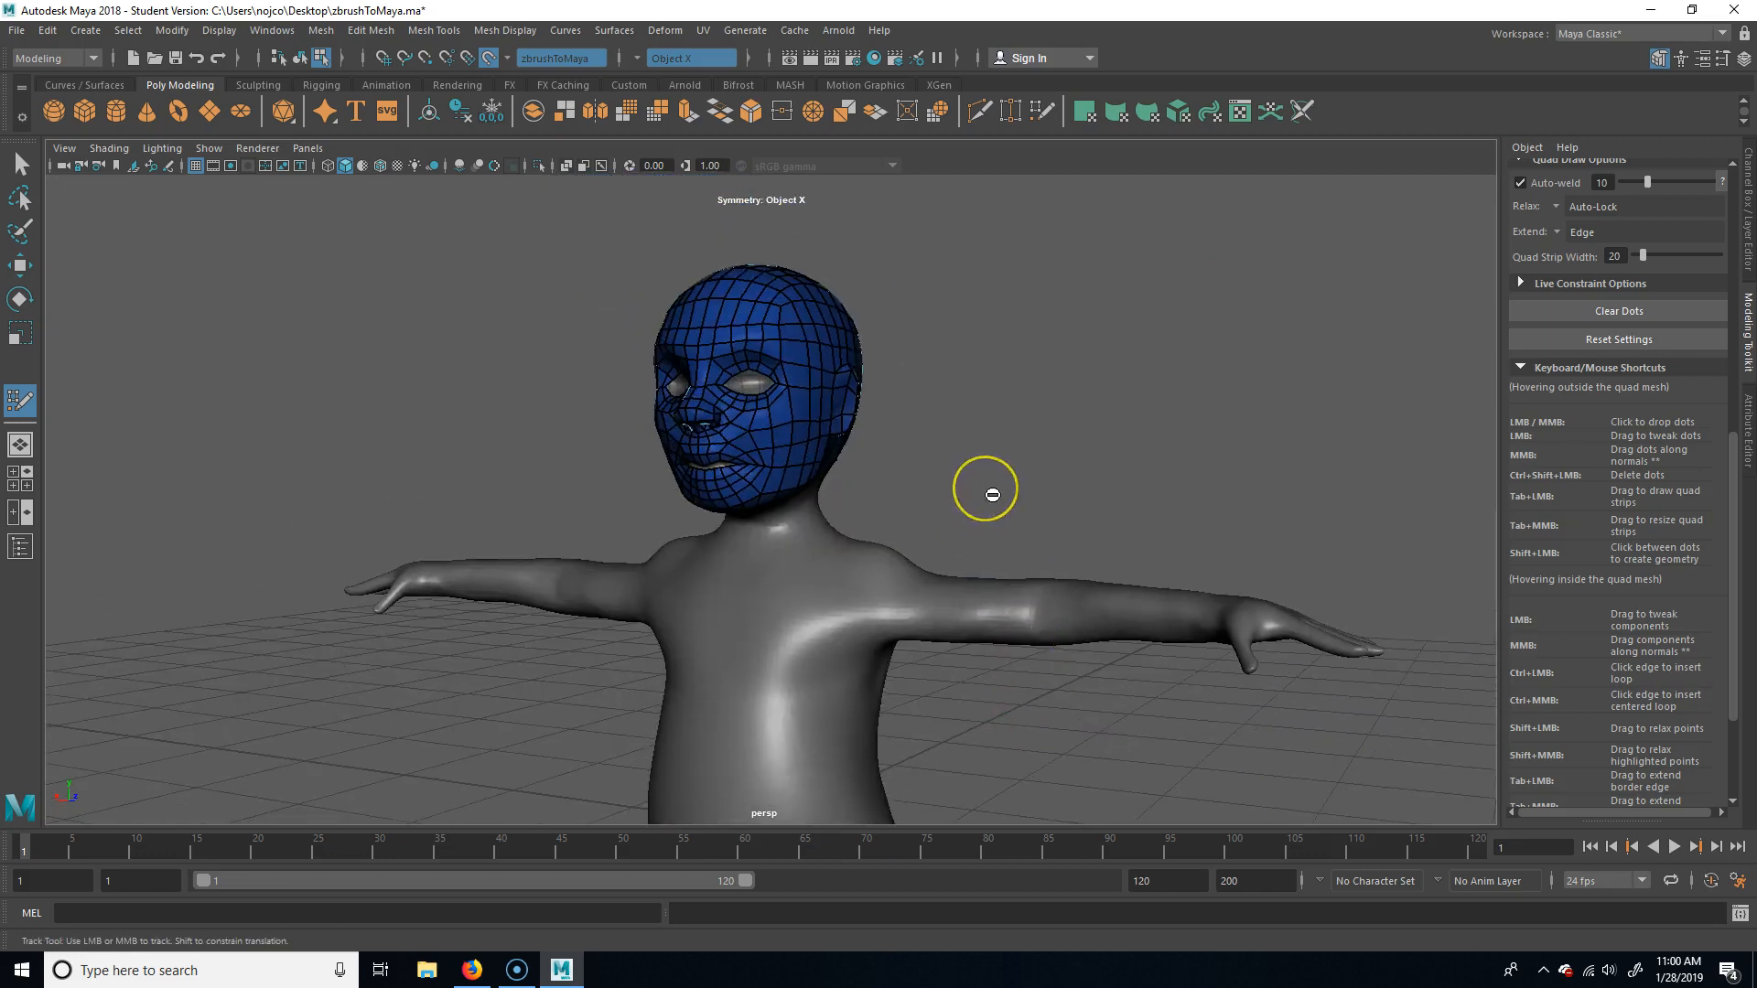